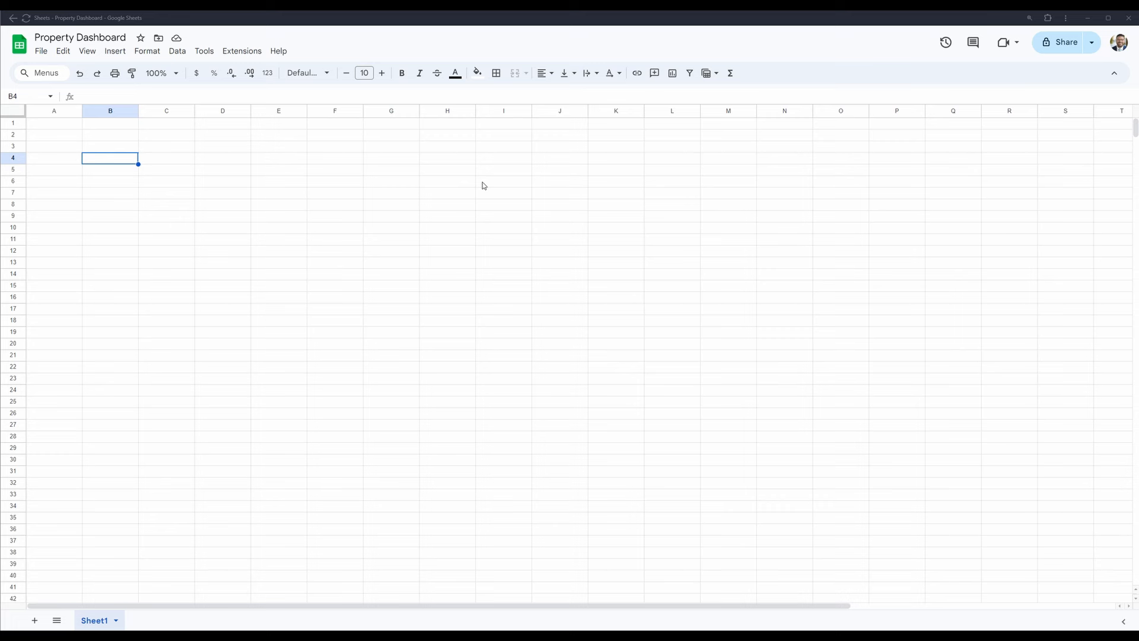
- Merge cells B4:C4 and add the horizontally centered heading "Property Table" there
{"action": "key", "text": "shift+Right"}
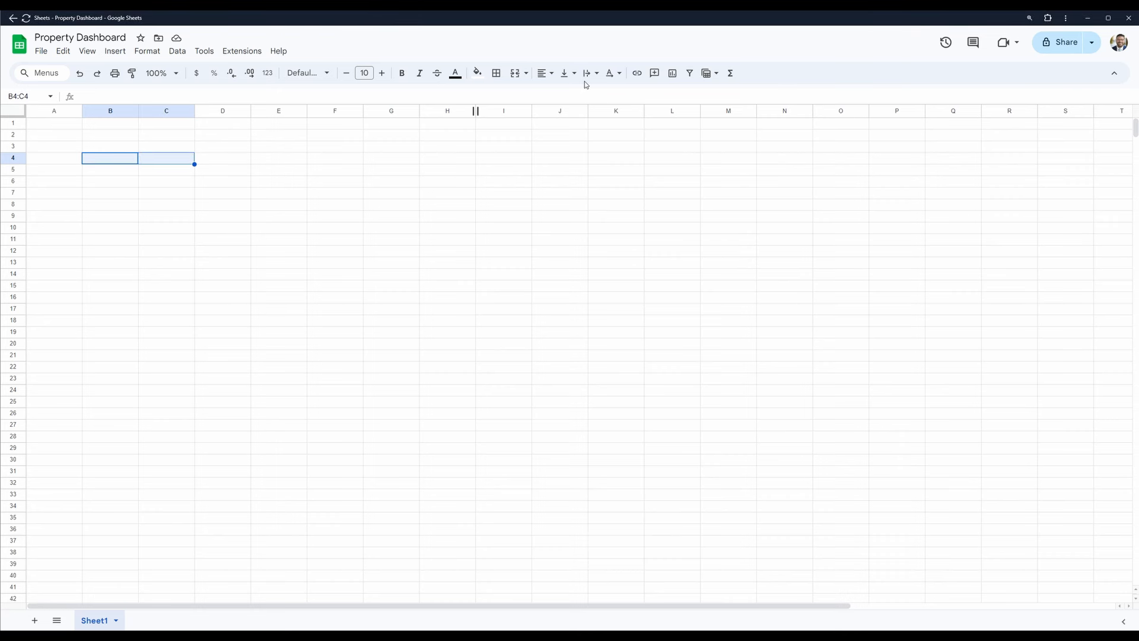
{"action": "left_click", "coordinate": [515, 74]}
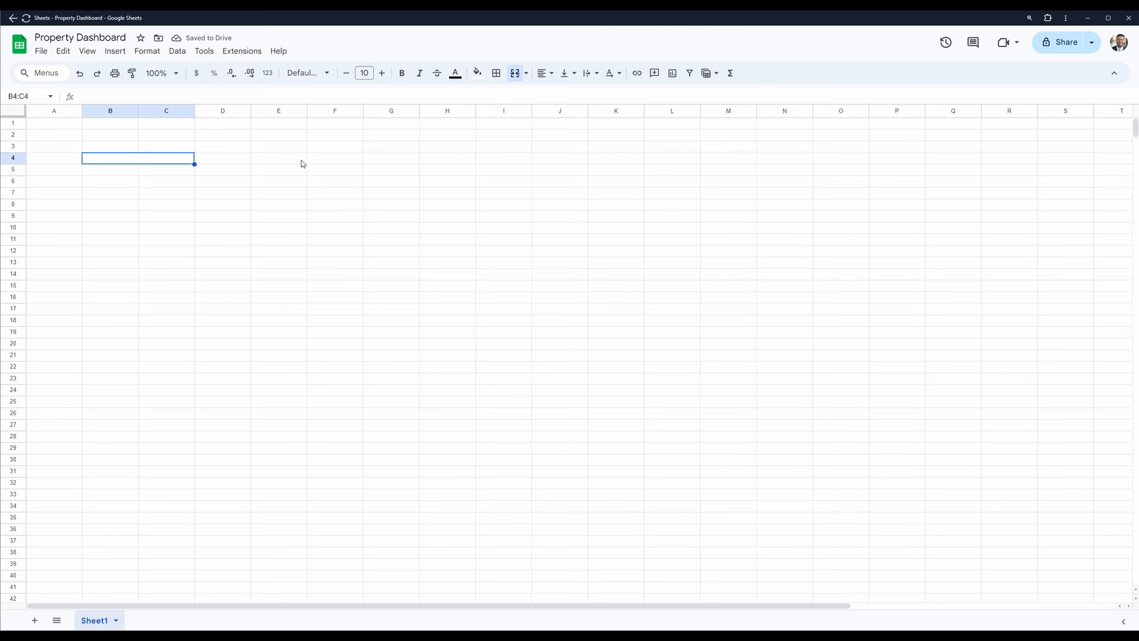
{"action": "type", "text": "Proper"}
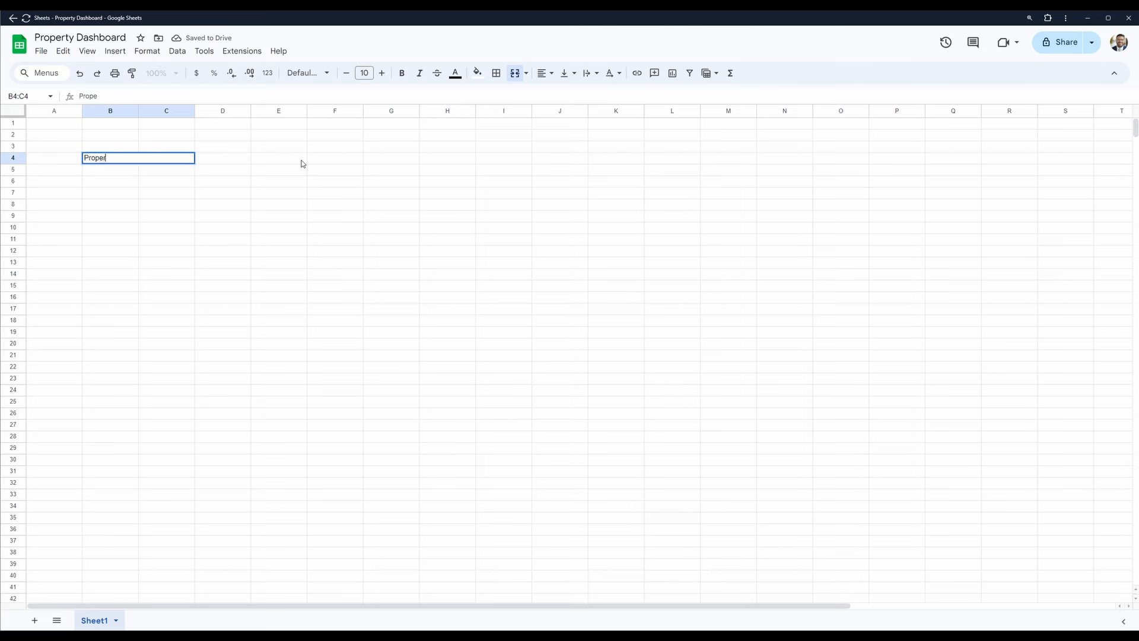
{"action": "key", "text": "BackSpace"}
{"action": "type", "text": "rty"}
{"action": "type", "text": " Table"}
{"action": "type", "text": "e"}
{"action": "key", "text": "Return"}
{"action": "key", "text": "Up"}
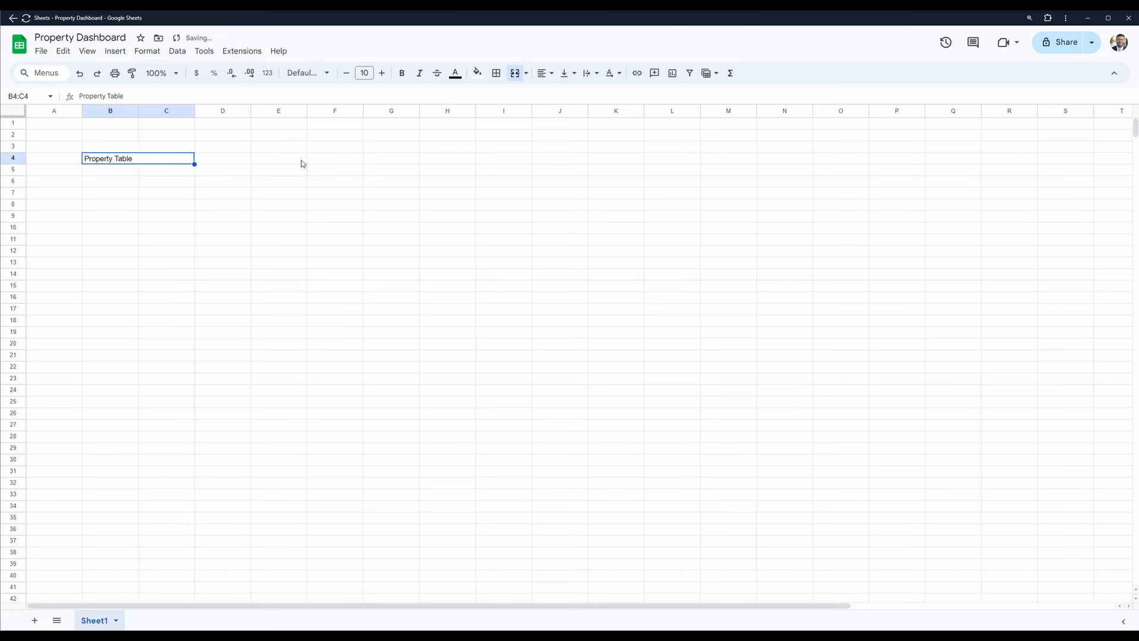
{"action": "left_click", "coordinate": [545, 73]}
{"action": "left_click", "coordinate": [560, 93]}
- Merge cells E4:F4 and enter the heading "Campaign Table" in the merged cell
{"action": "key", "text": "Right"}
{"action": "key", "text": "Right"}
{"action": "key", "text": "shift+Right"}
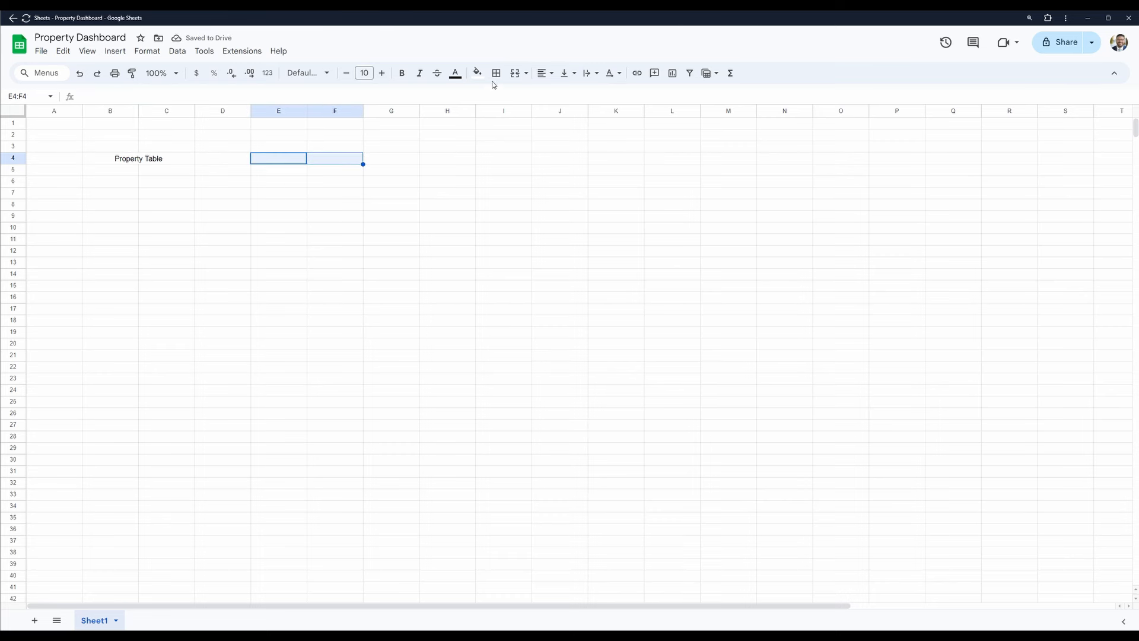
{"action": "left_click", "coordinate": [516, 78]}
{"action": "left_click", "coordinate": [347, 193]}
{"action": "left_click", "coordinate": [310, 154]}
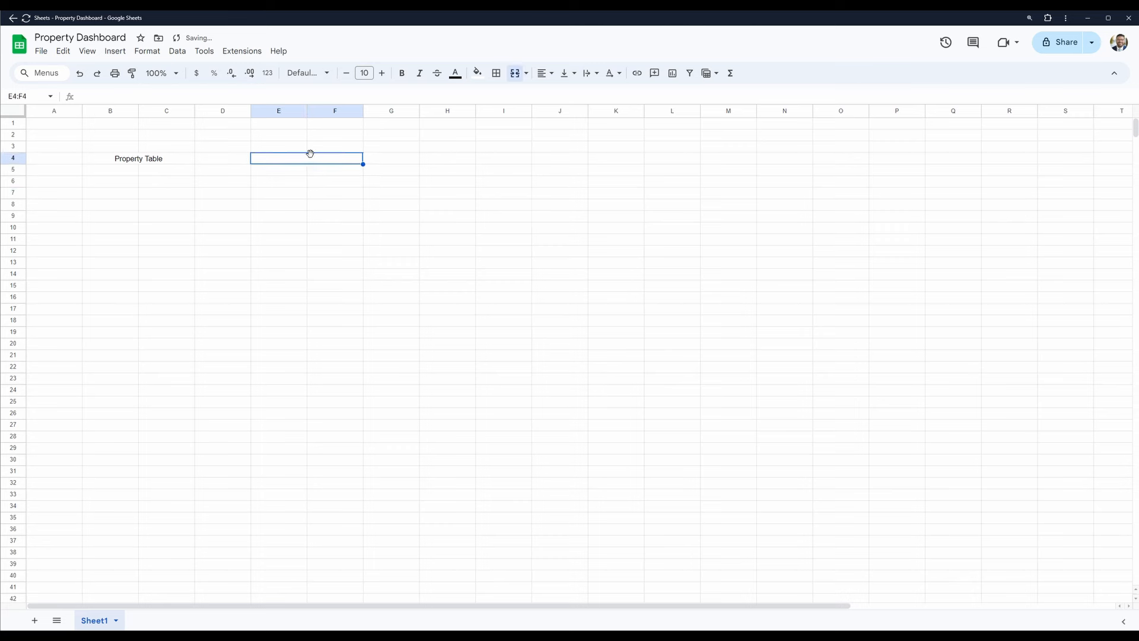
{"action": "type", "text": "Campa"}
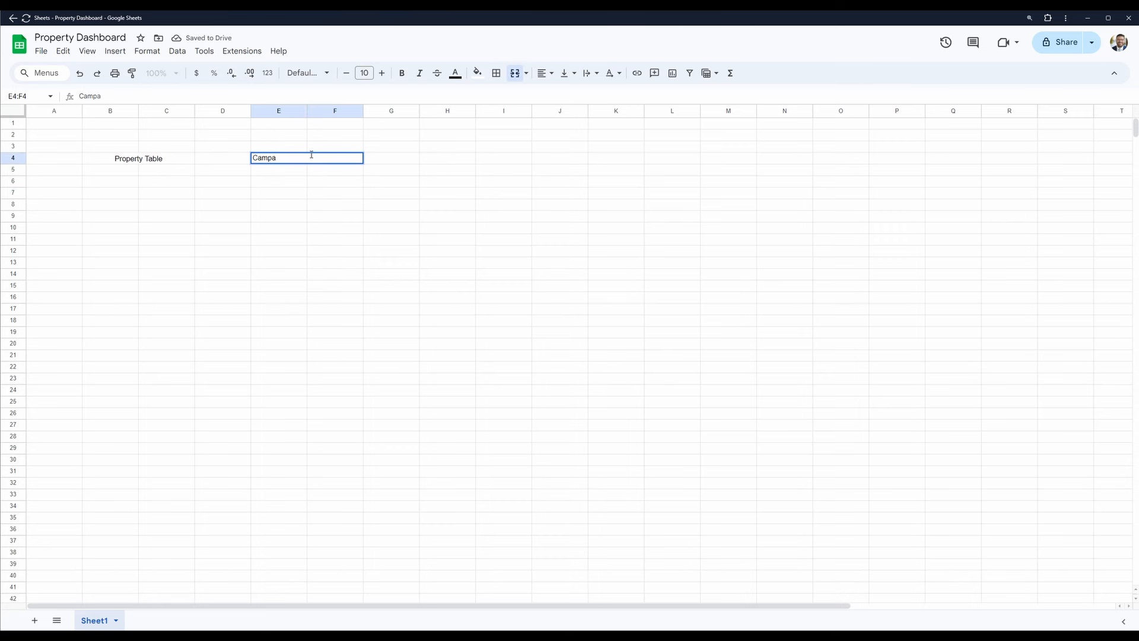
{"action": "type", "text": "ign Table"}
{"action": "key", "text": "Return"}
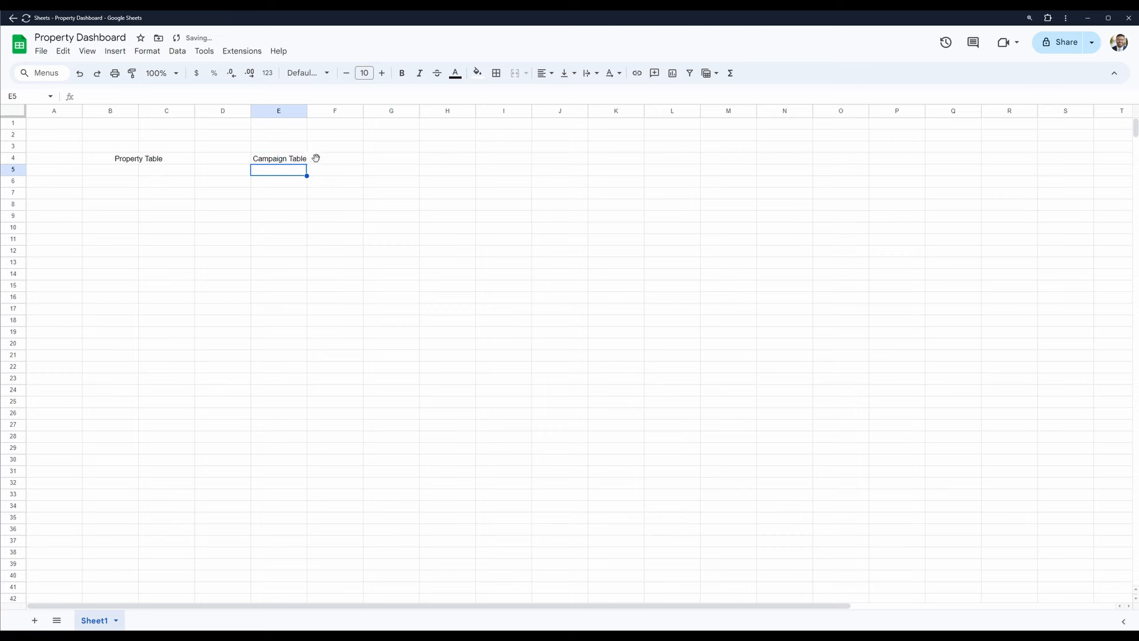
- Center the "Campaign Table" heading horizontally in its merged cell
{"action": "left_click", "coordinate": [310, 154]}
{"action": "left_click", "coordinate": [542, 73]}
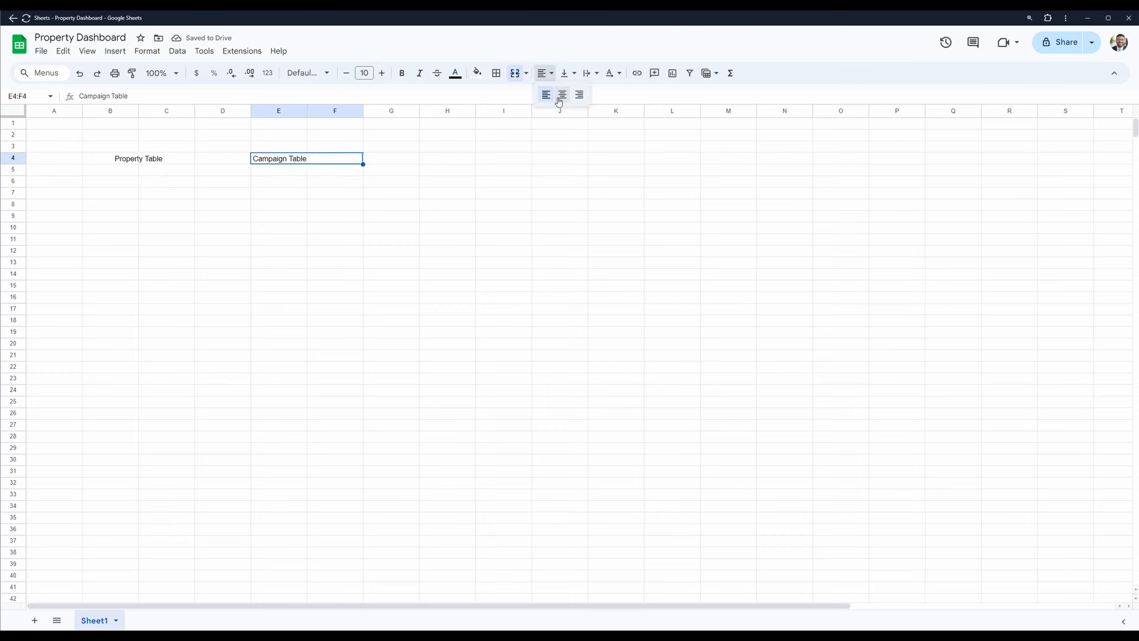
{"action": "left_click", "coordinate": [561, 94]}
{"action": "left_click", "coordinate": [305, 239]}
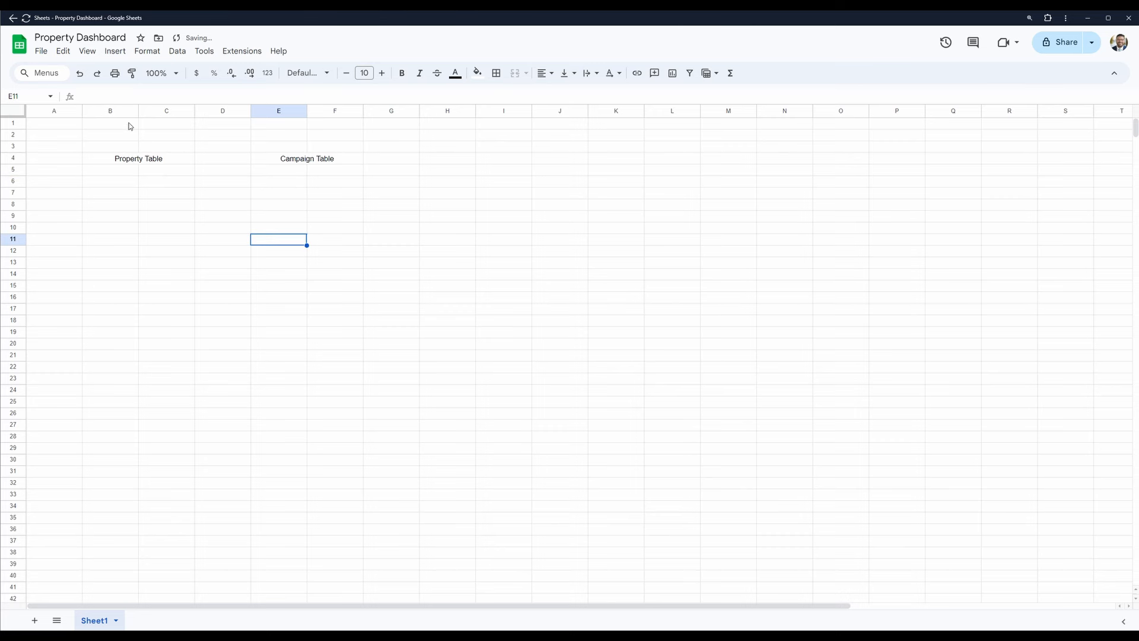
- Merge the range B1:F2 and set its alignment to center horizontally and middle vertically
{"action": "left_click_drag", "start_coordinate": [125, 123], "coordinate": [332, 137]}
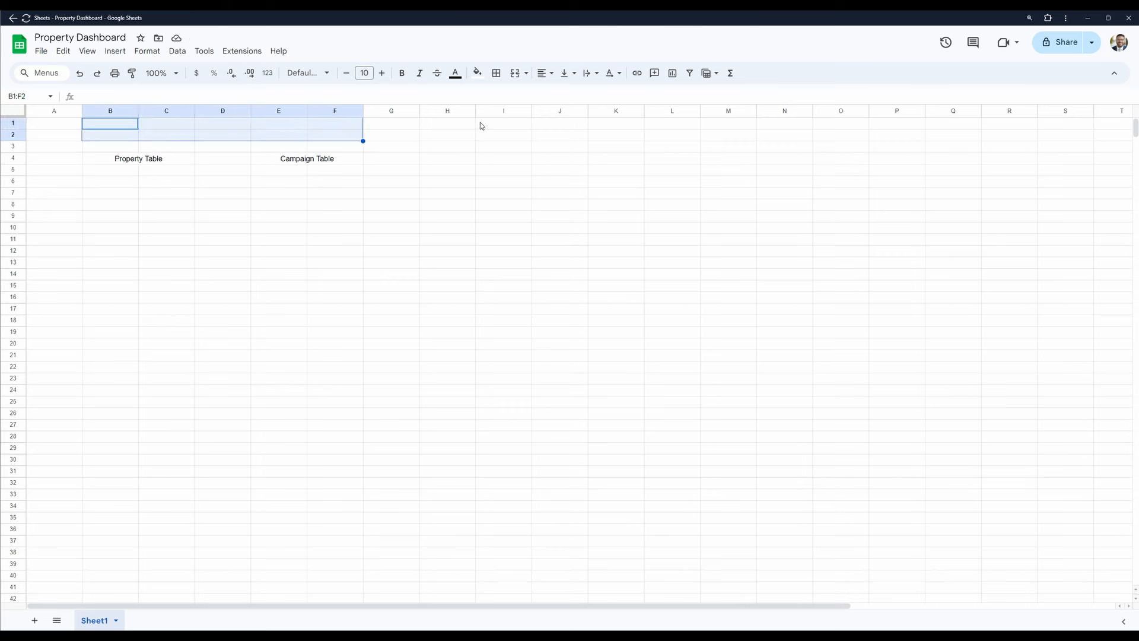
{"action": "left_click", "coordinate": [515, 73]}
{"action": "left_click", "coordinate": [544, 73]}
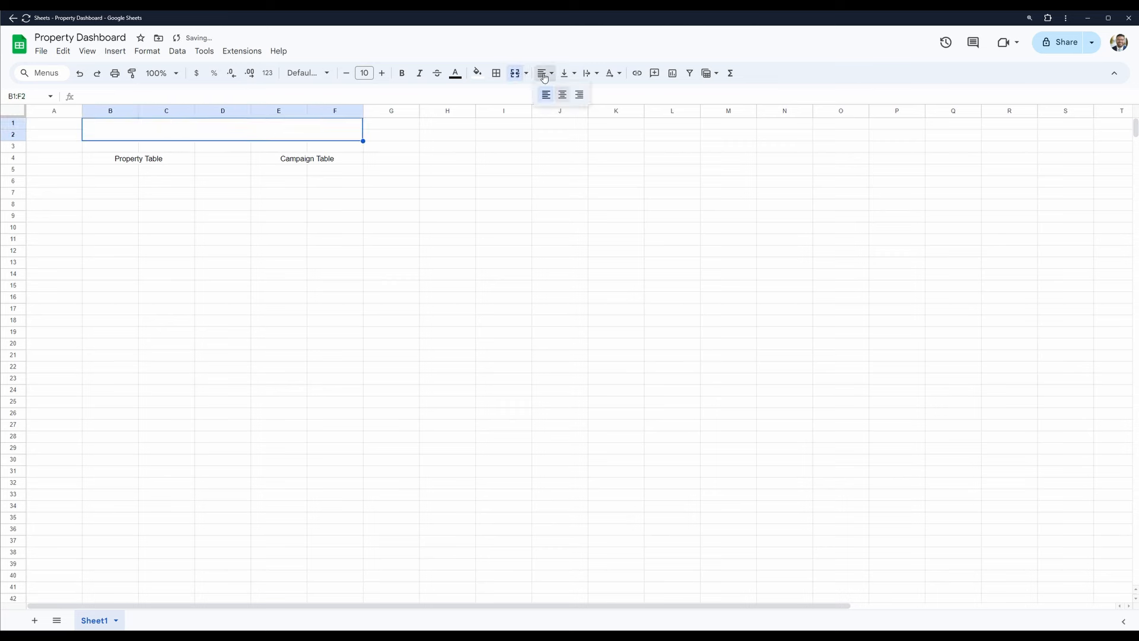
{"action": "left_click", "coordinate": [561, 96]}
{"action": "left_click", "coordinate": [566, 73]}
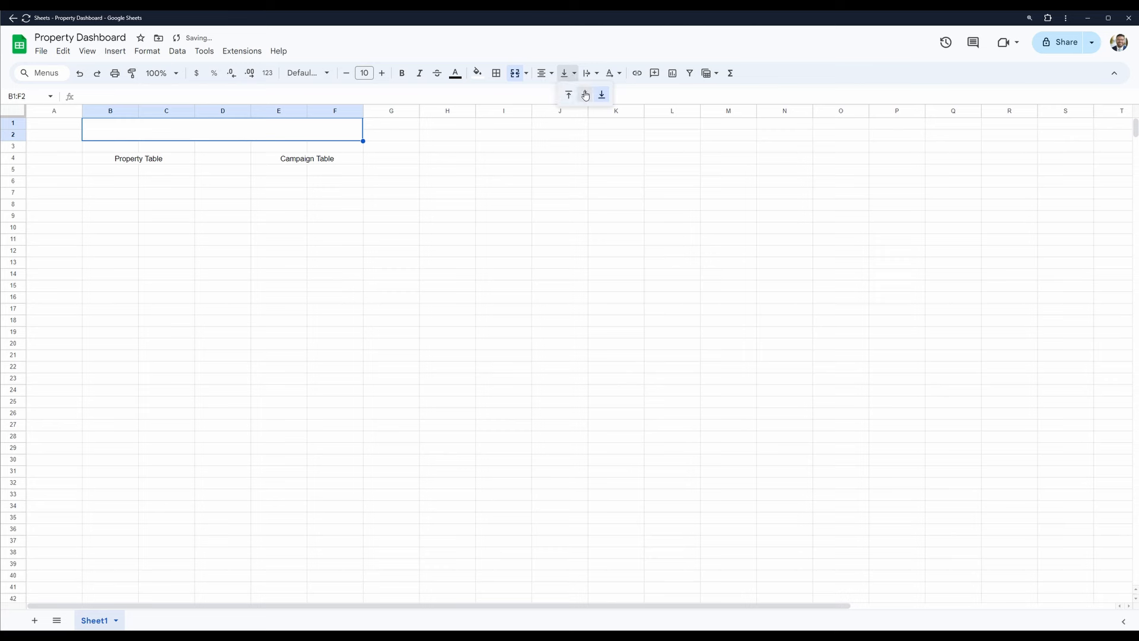
{"action": "left_click", "coordinate": [583, 95]}
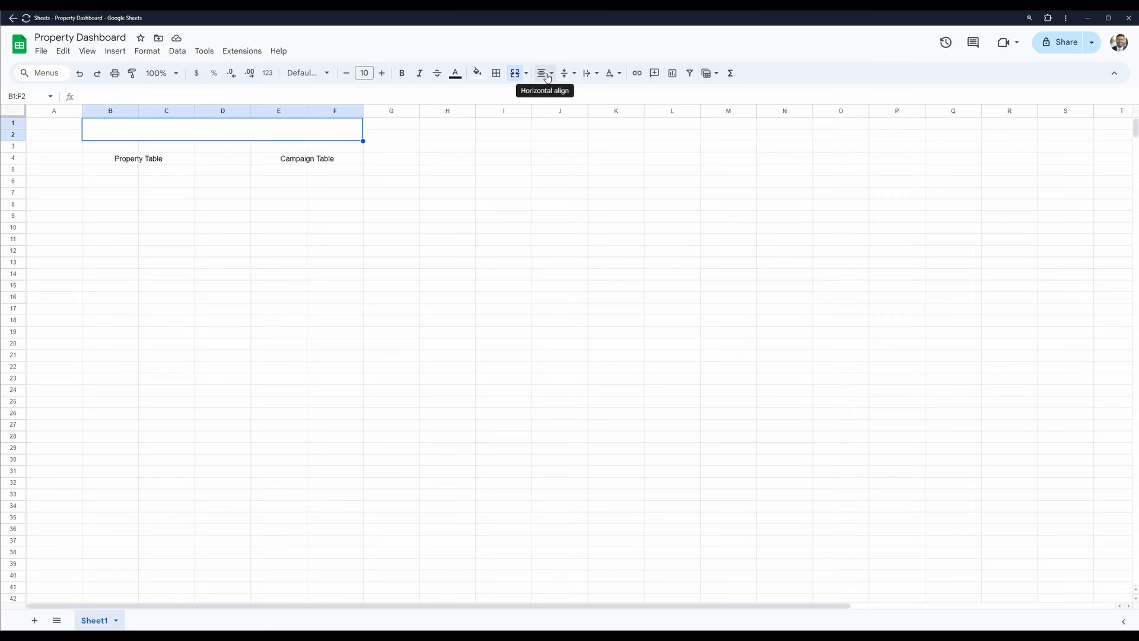
{"action": "left_click", "coordinate": [566, 76]}
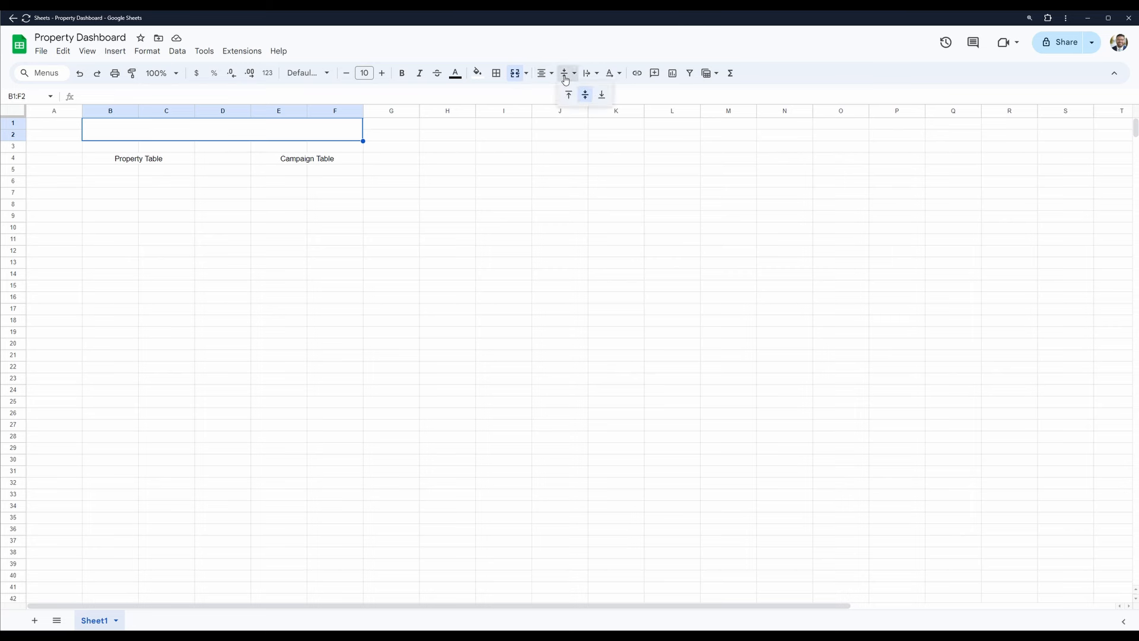
- Enter the title "Entity Relationship Diagram" in the merged cell B1:F2
{"action": "left_click", "coordinate": [246, 137]}
{"action": "type", "text": "E"}
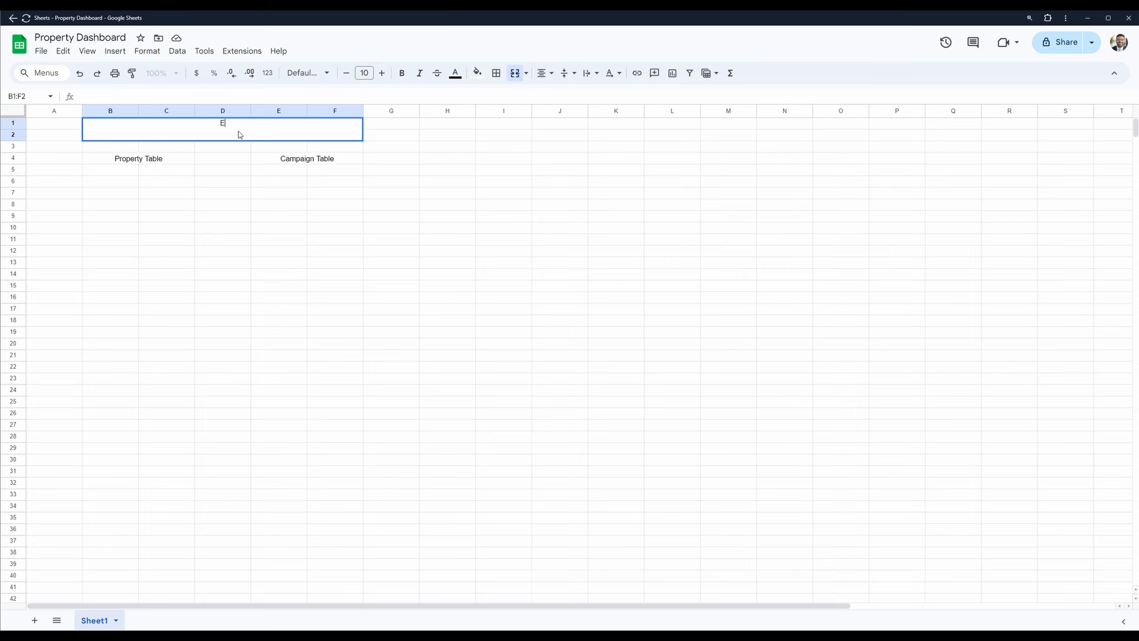
{"action": "type", "text": "ntity Relationship Diagram"}
{"action": "key", "text": "Return"}
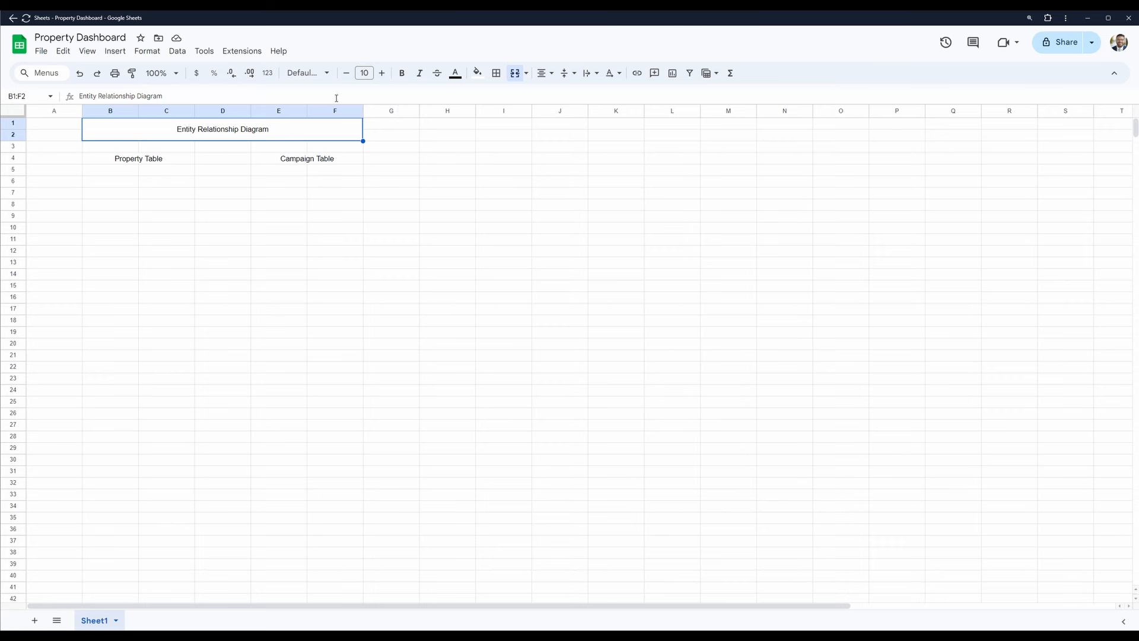
- Make the "Entity Relationship Diagram" title bold and increase its font size to 16
{"action": "key", "text": "ctrl+b"}
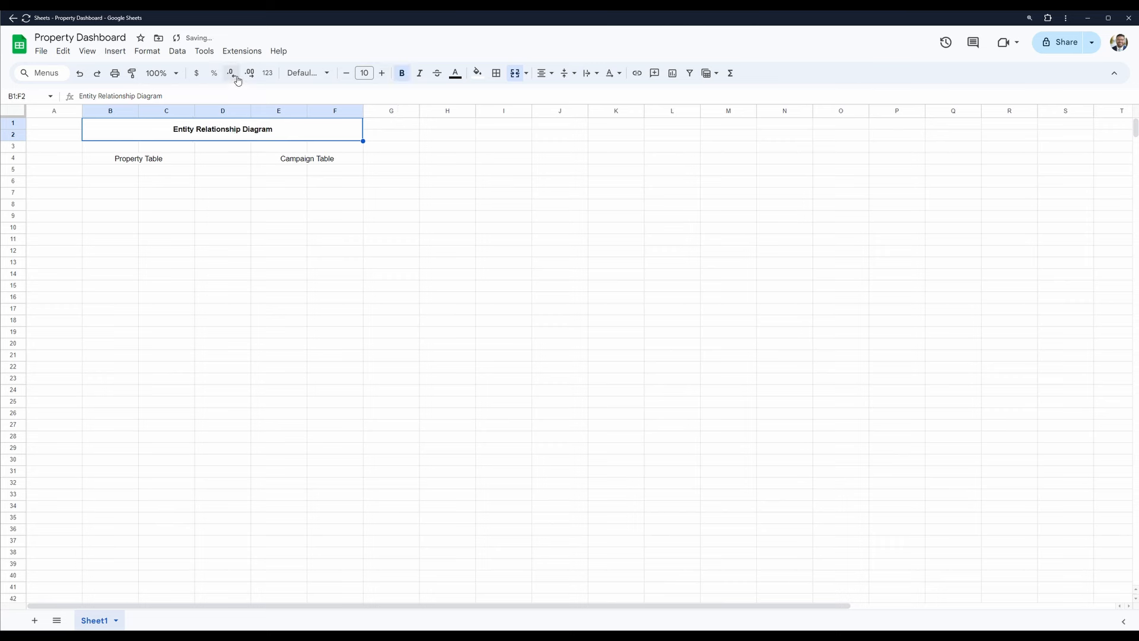
{"action": "left_click", "coordinate": [384, 73]}
{"action": "left_click", "coordinate": [384, 73]}
{"action": "left_click", "coordinate": [384, 73]}
{"action": "left_click", "coordinate": [383, 73]}
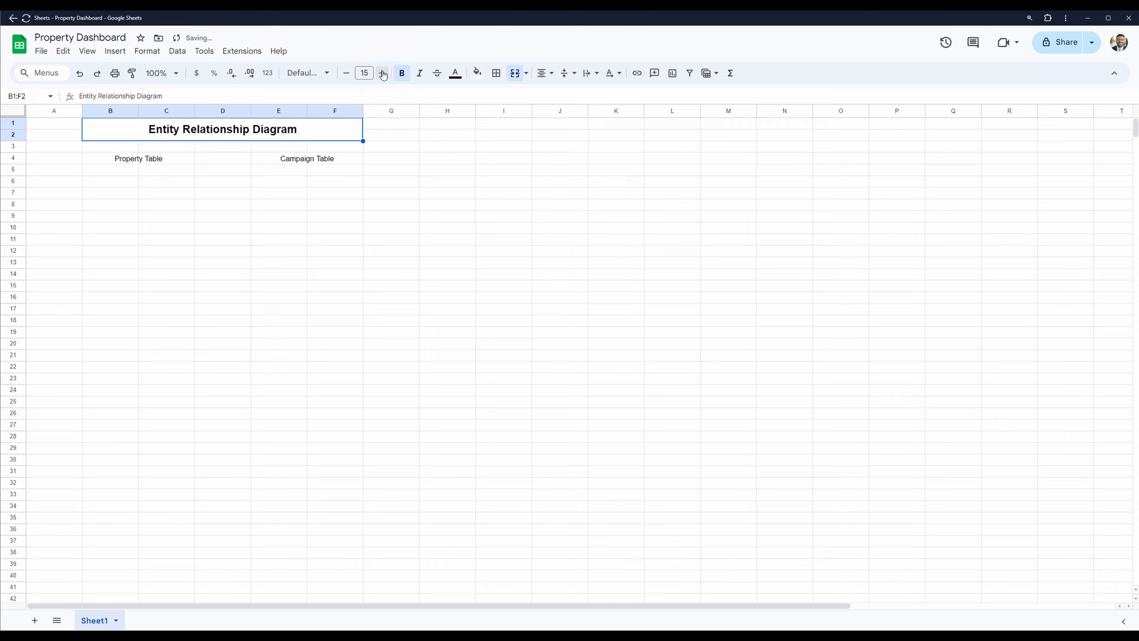
{"action": "left_click", "coordinate": [383, 73]}
{"action": "left_click", "coordinate": [177, 185]}
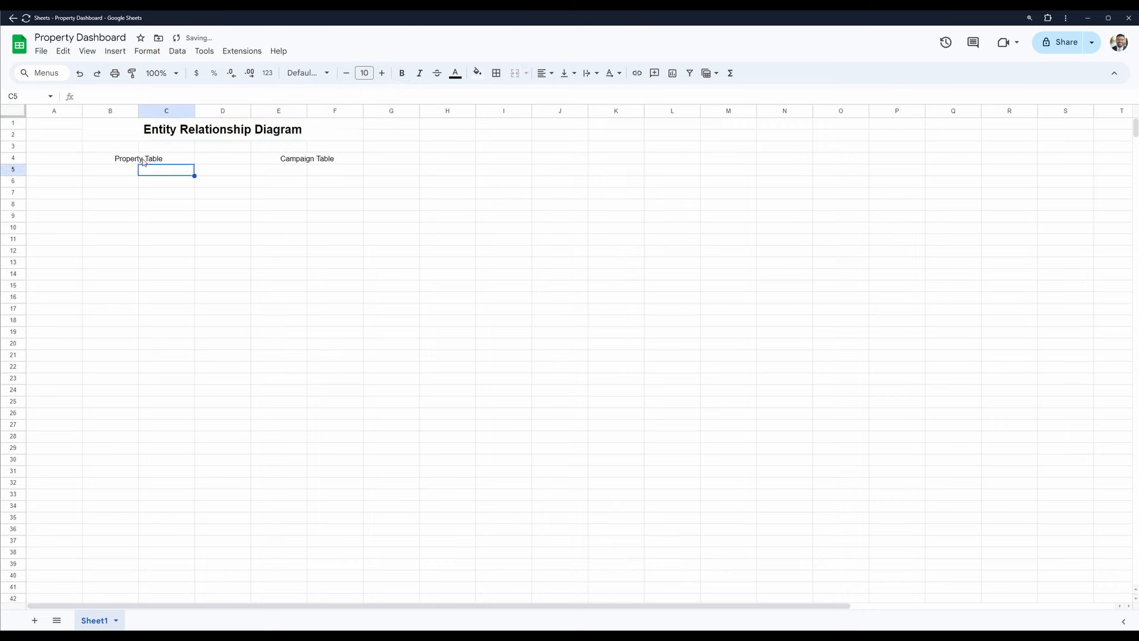
- Make the "Property Table" and "Campaign Table" headings in row 4 bold
{"action": "left_click", "coordinate": [147, 159]}
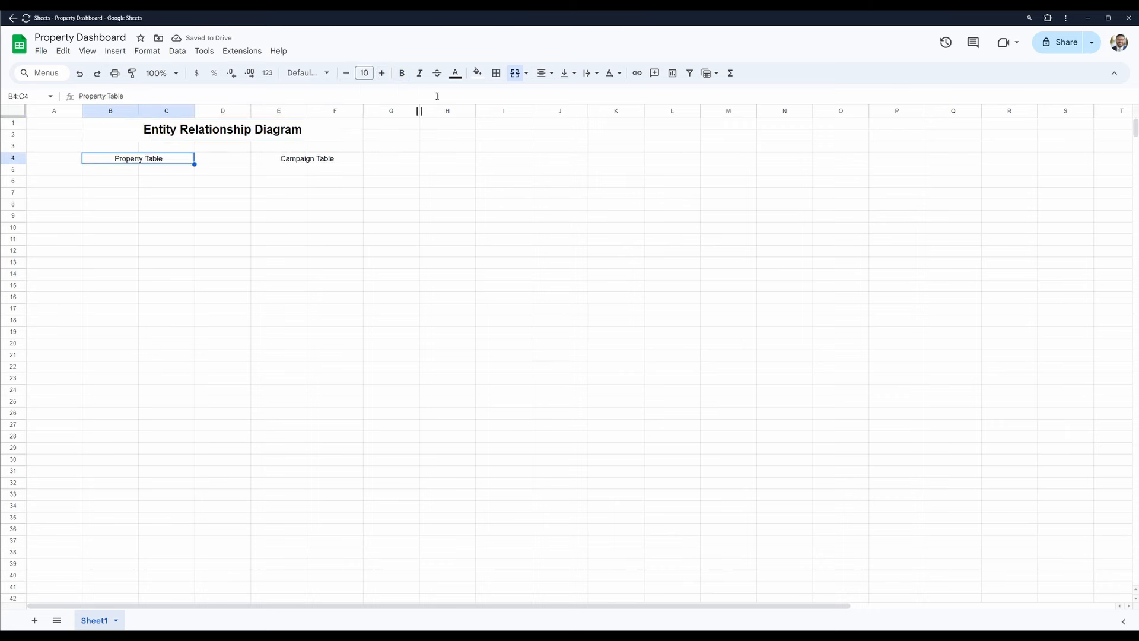
{"action": "left_click", "coordinate": [402, 72]}
{"action": "left_click", "coordinate": [326, 158]}
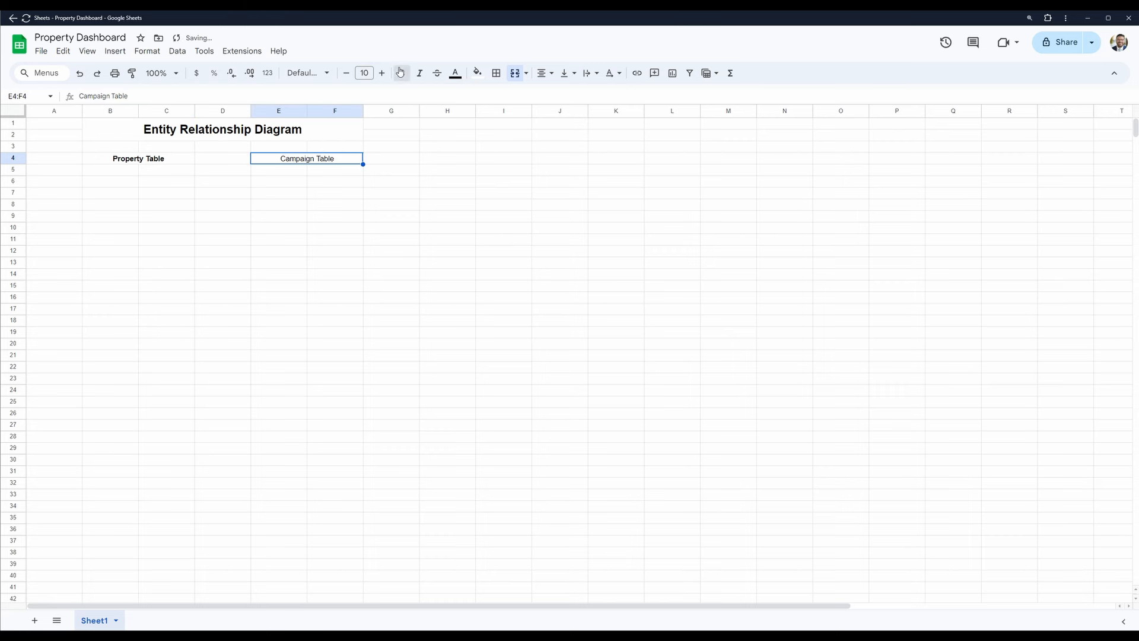
{"action": "left_click", "coordinate": [401, 73]}
{"action": "left_click", "coordinate": [148, 170]}
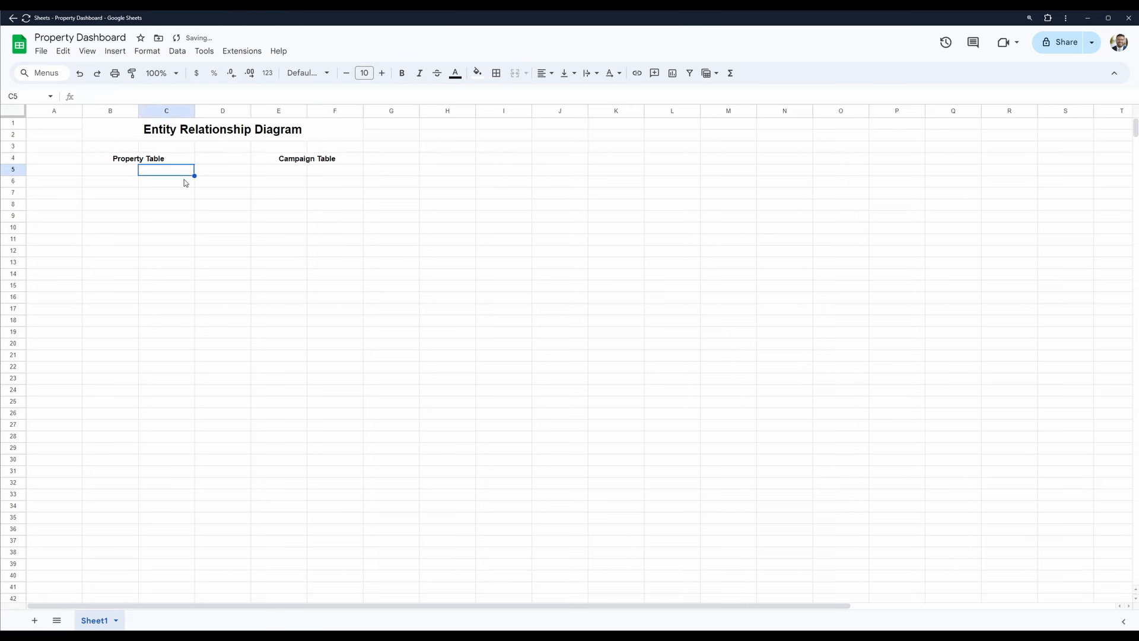
{"action": "key", "text": "Left"}
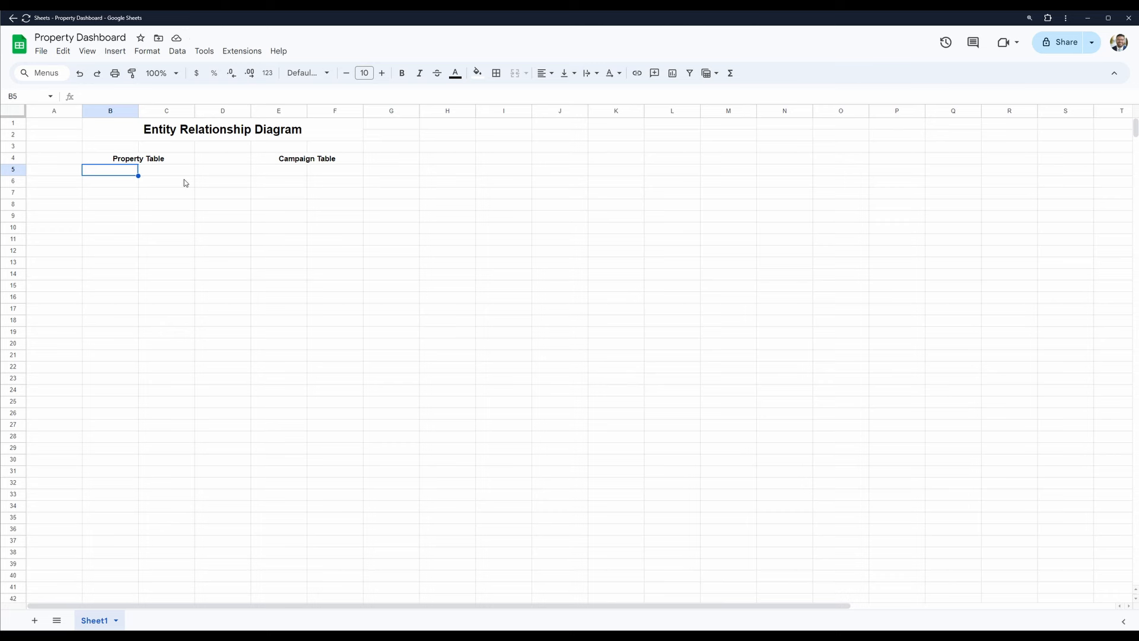
{"action": "mouse_move", "coordinate": [522, 636]}
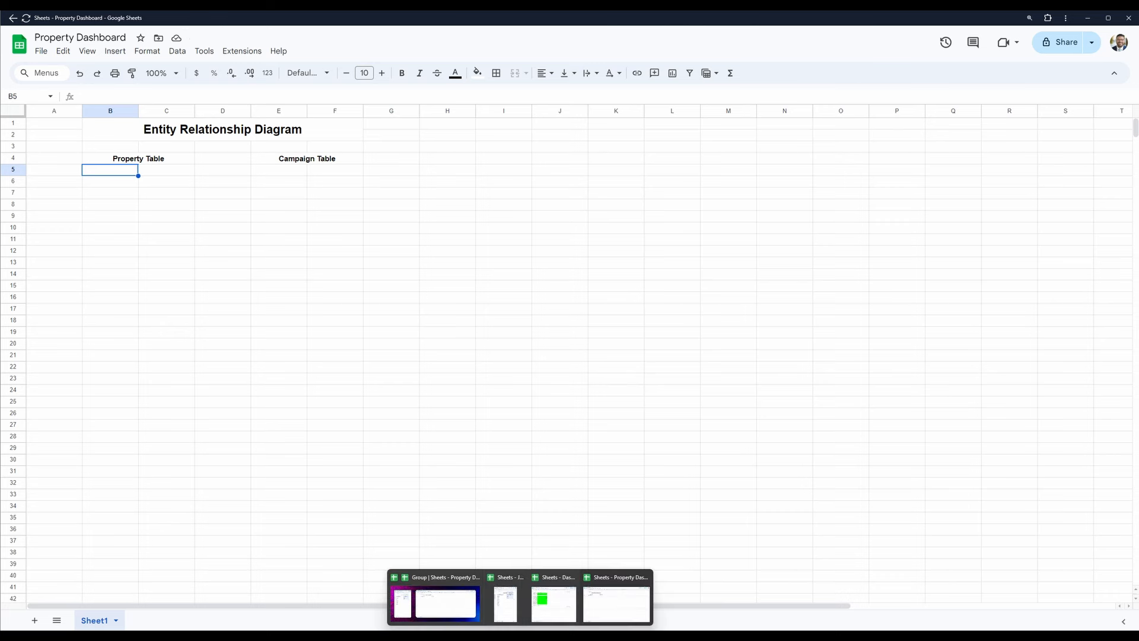
{"action": "left_click", "coordinate": [503, 610]}
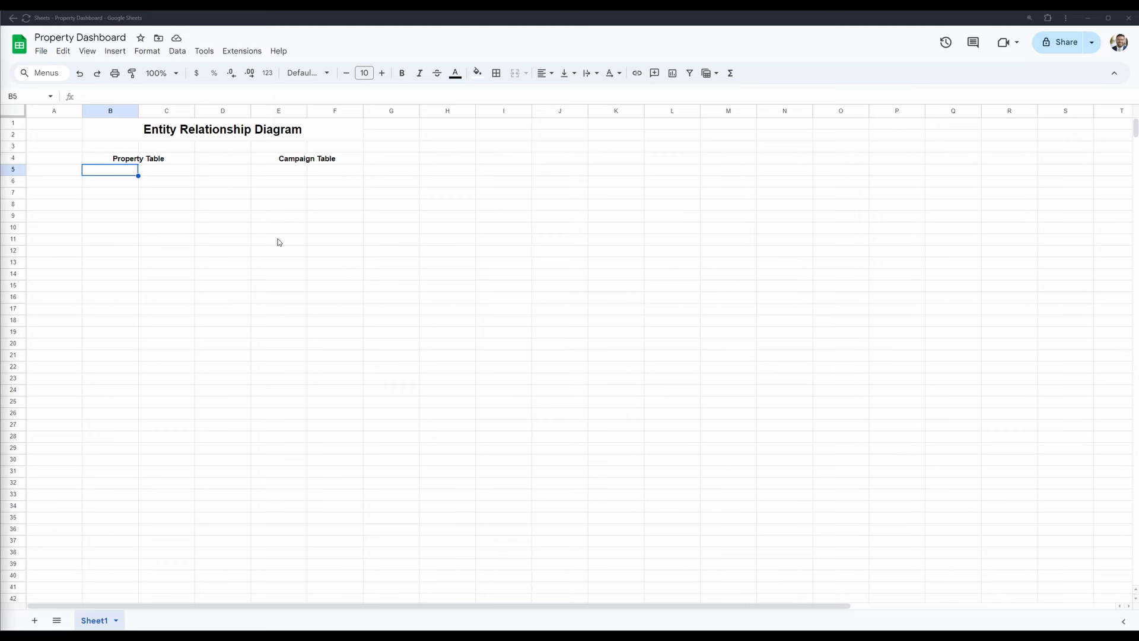
{"action": "left_click", "coordinate": [117, 211]}
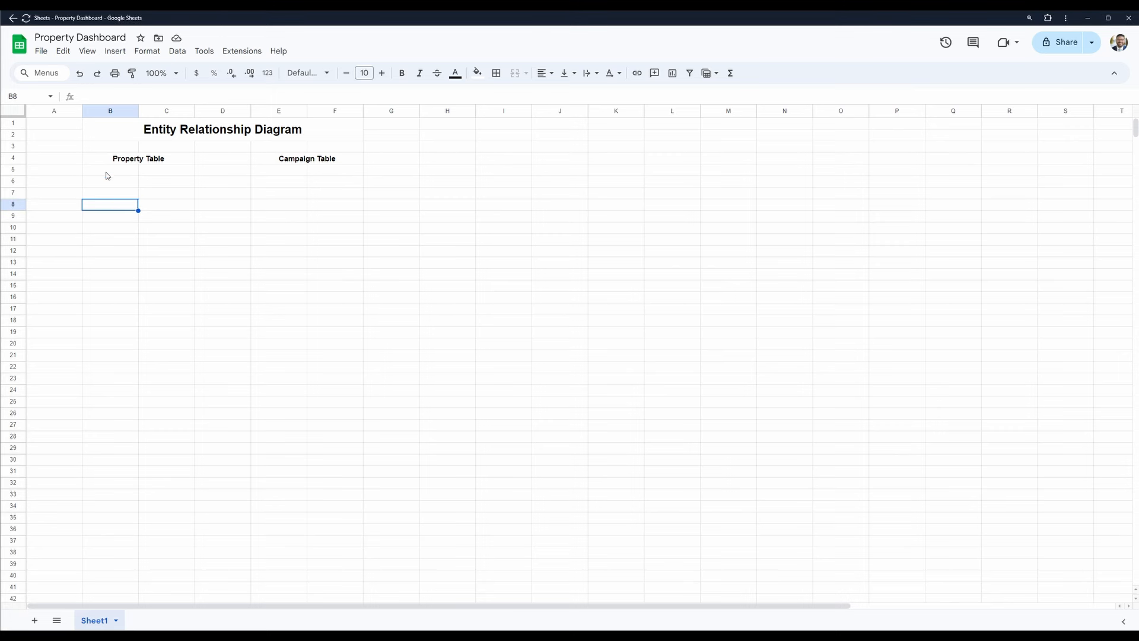
- Enter "Property ID" in cell B5 as the first field under the Property Table heading
{"action": "left_click", "coordinate": [114, 173]}
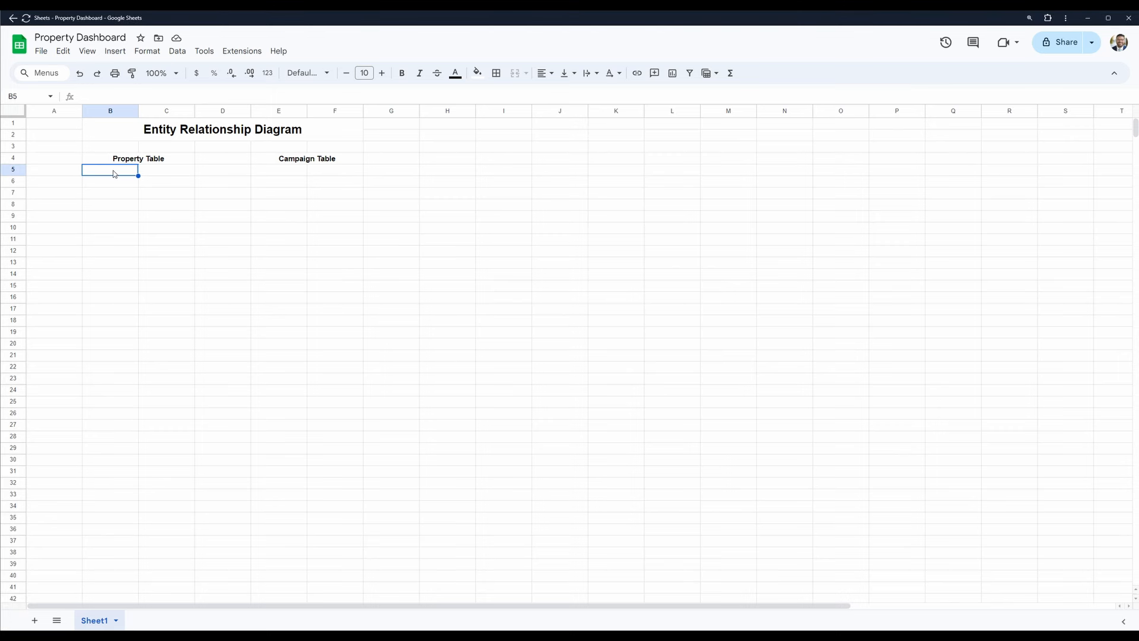
{"action": "type", "text": "Property ID"}
{"action": "key", "text": "Return"}
{"action": "left_click", "coordinate": [114, 173]}
{"action": "type", "text": "prop"}
{"action": "key", "text": "ctrl+Return"}
{"action": "type", "text": "Property ID"}
{"action": "key", "text": "Tab"}
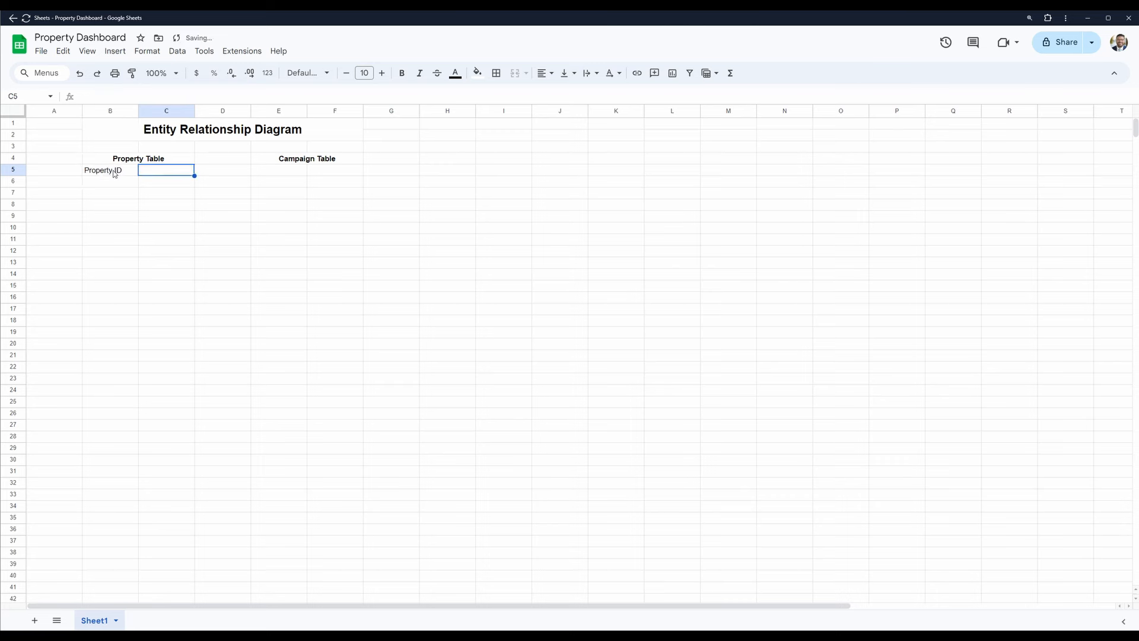
- Enter "PK" in cell C5 beside Property ID and center it horizontally
{"action": "type", "text": "PK"}
{"action": "key", "text": "ctrl+Return"}
{"action": "left_click", "coordinate": [545, 73]}
{"action": "left_click", "coordinate": [551, 92]}
{"action": "left_click", "coordinate": [143, 208]}
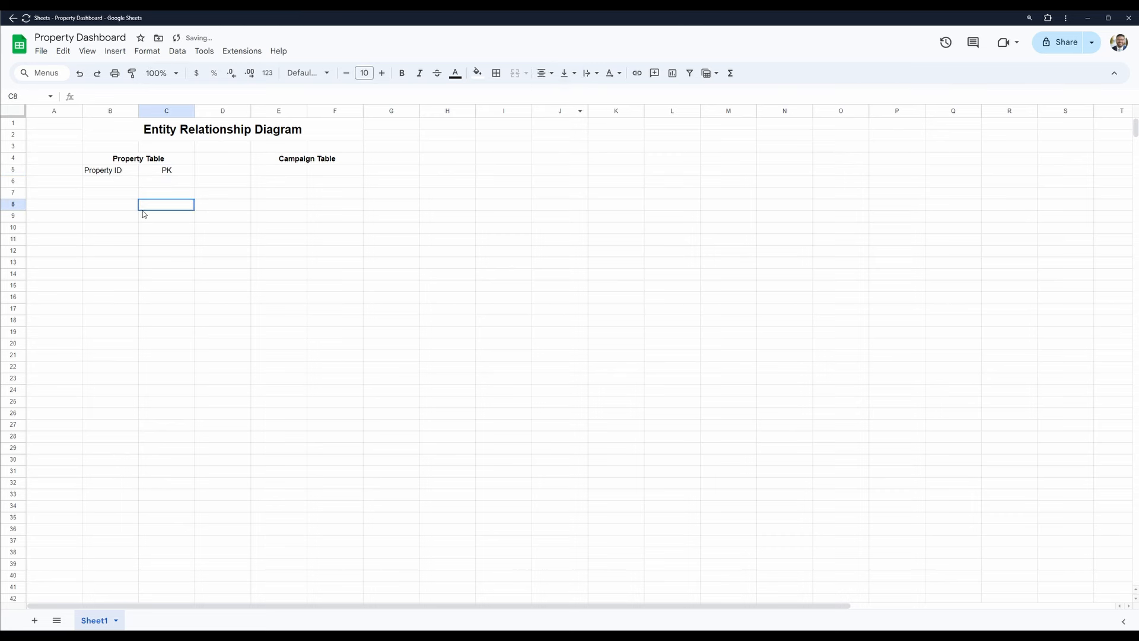
{"action": "left_click", "coordinate": [131, 170]}
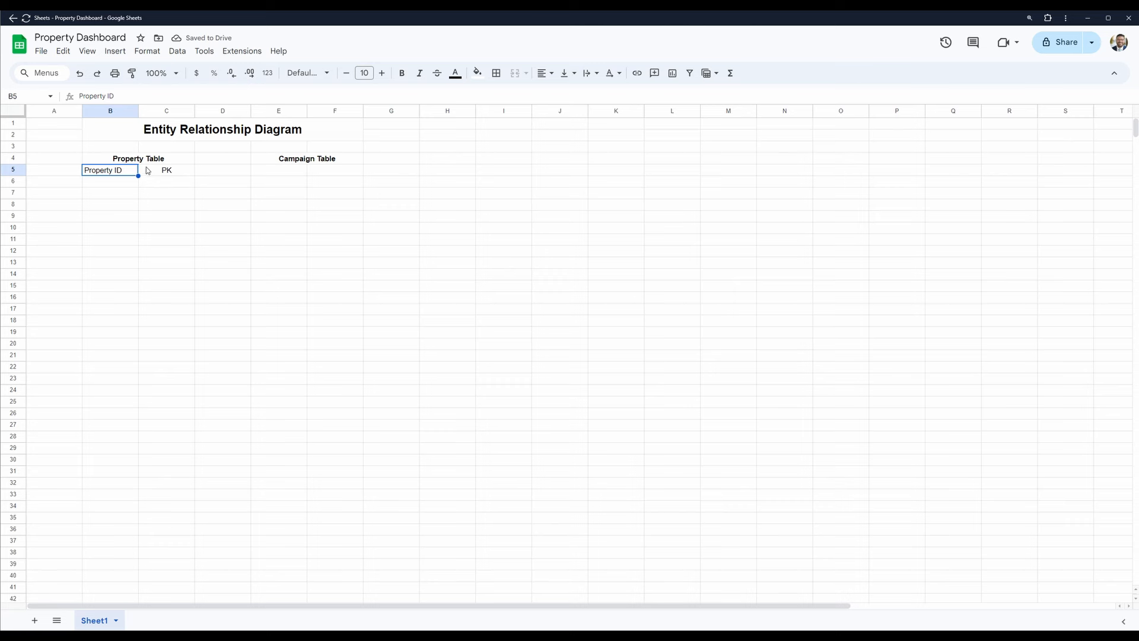
{"action": "left_click", "coordinate": [115, 182]}
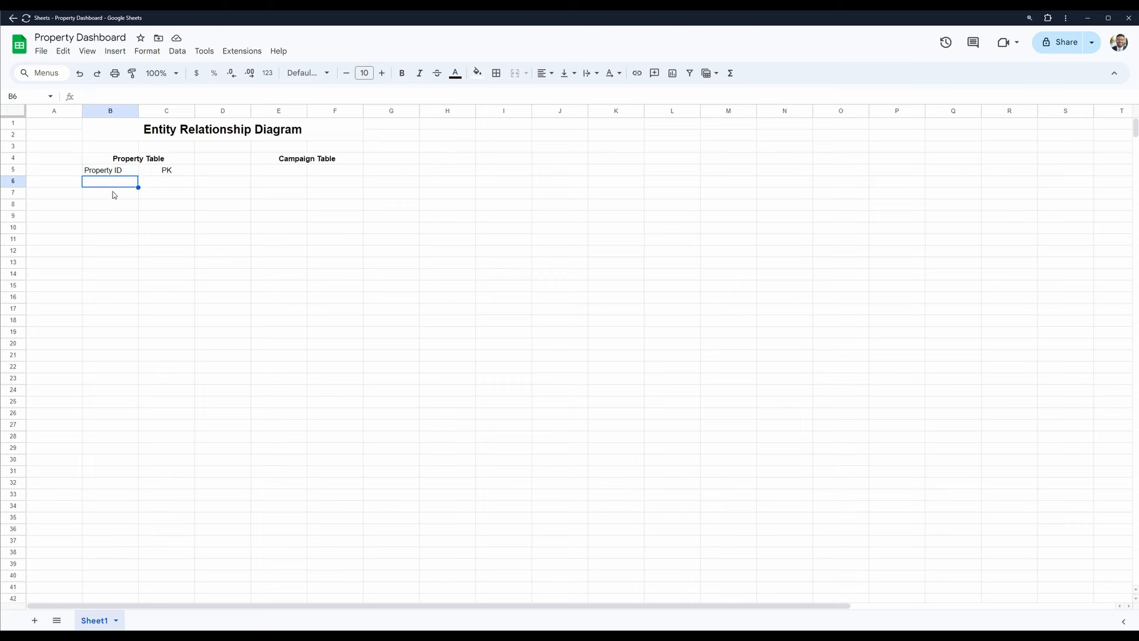
{"action": "left_click", "coordinate": [112, 194]}
{"action": "left_click", "coordinate": [111, 208]}
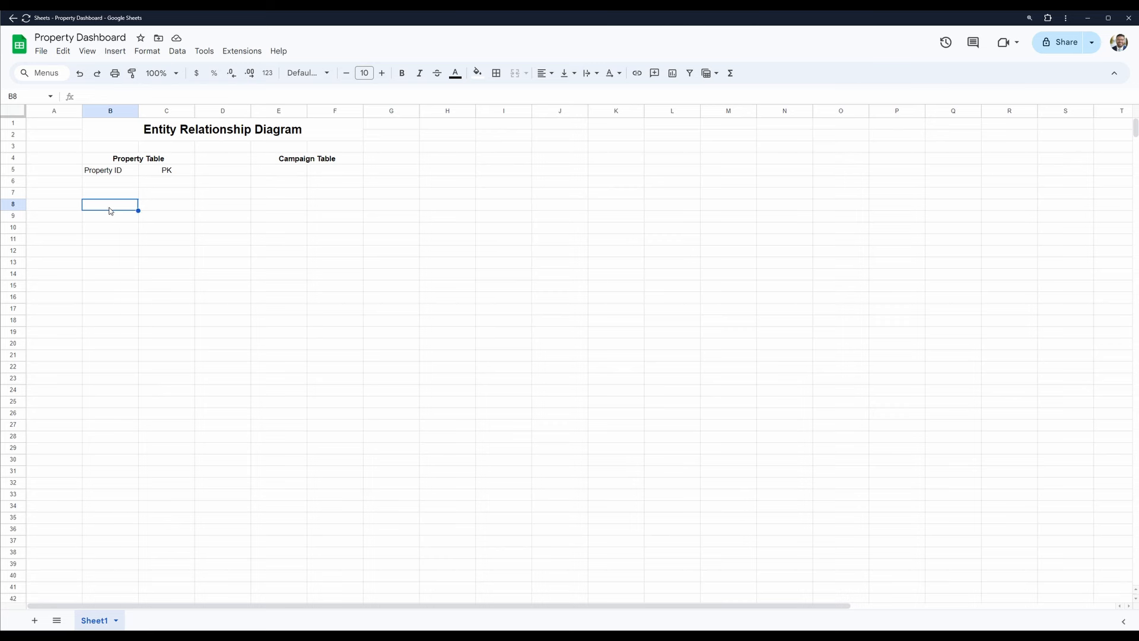
{"action": "left_click", "coordinate": [111, 182]}
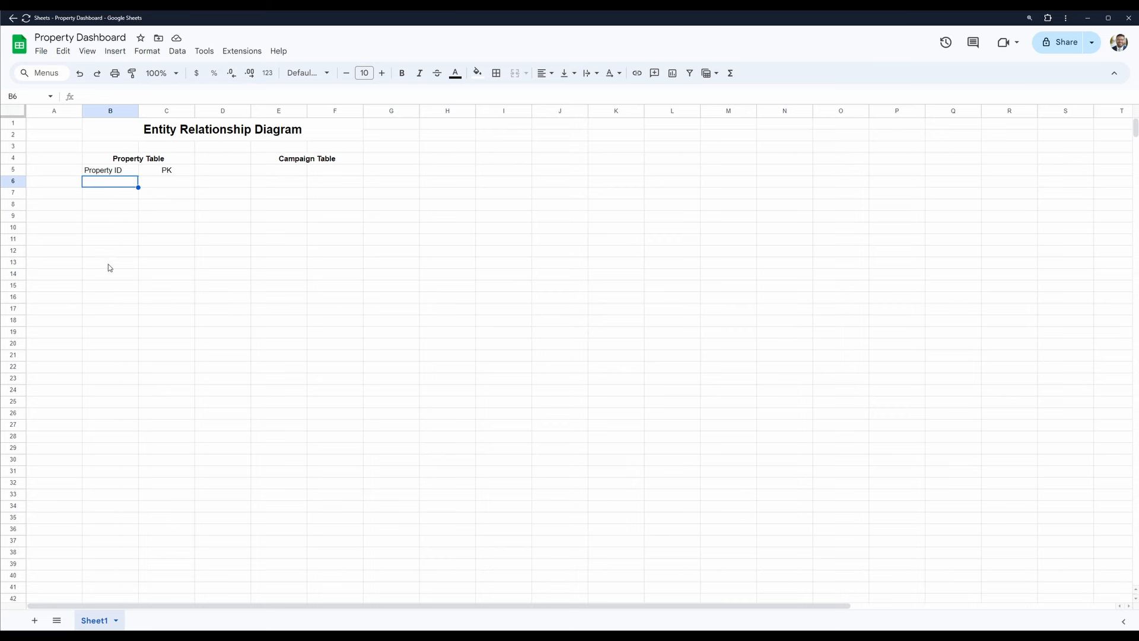
{"action": "left_click", "coordinate": [100, 172]}
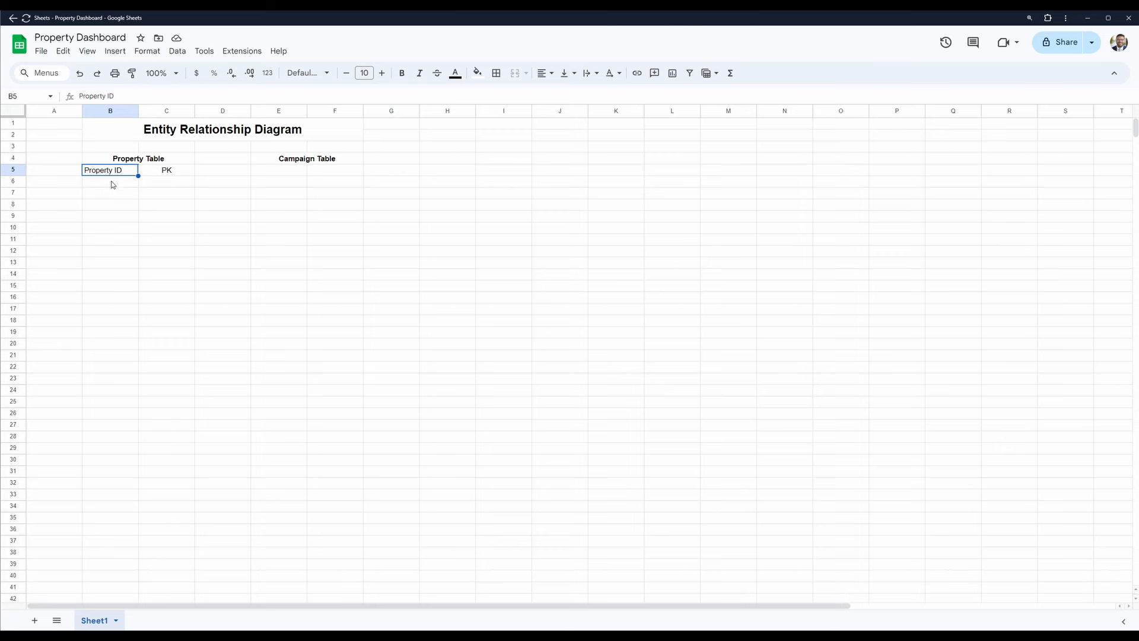
- Enter the address fields "Addr" in cell B6 and "Addr2" in cell B7 of the Property Table
{"action": "left_click", "coordinate": [113, 185]}
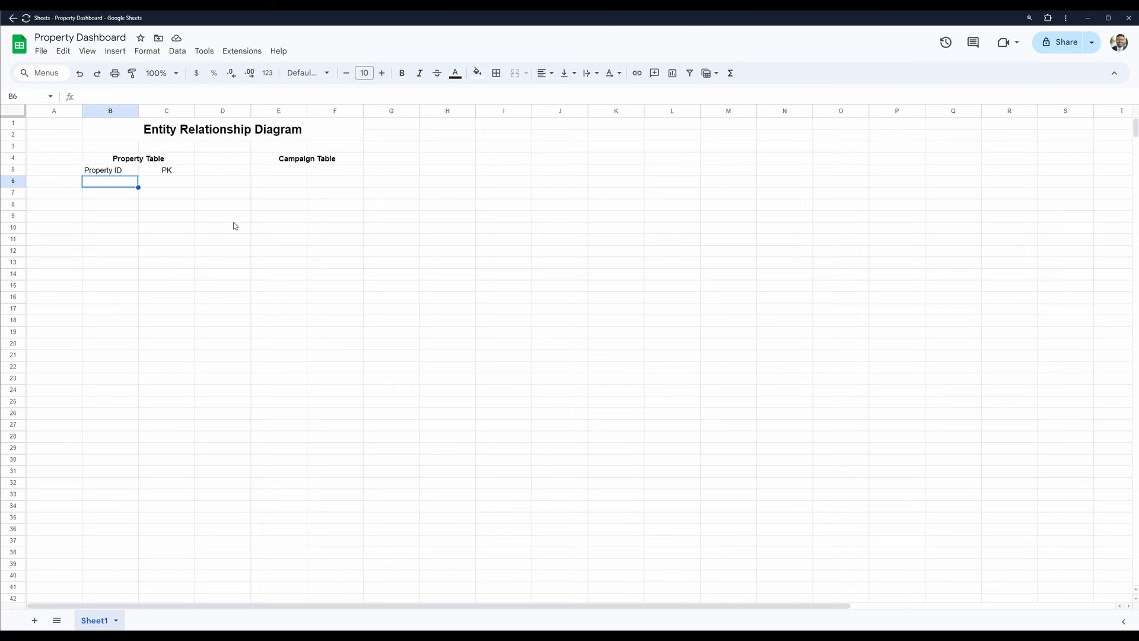
{"action": "type", "text": "Addr"}
{"action": "key", "text": "Return"}
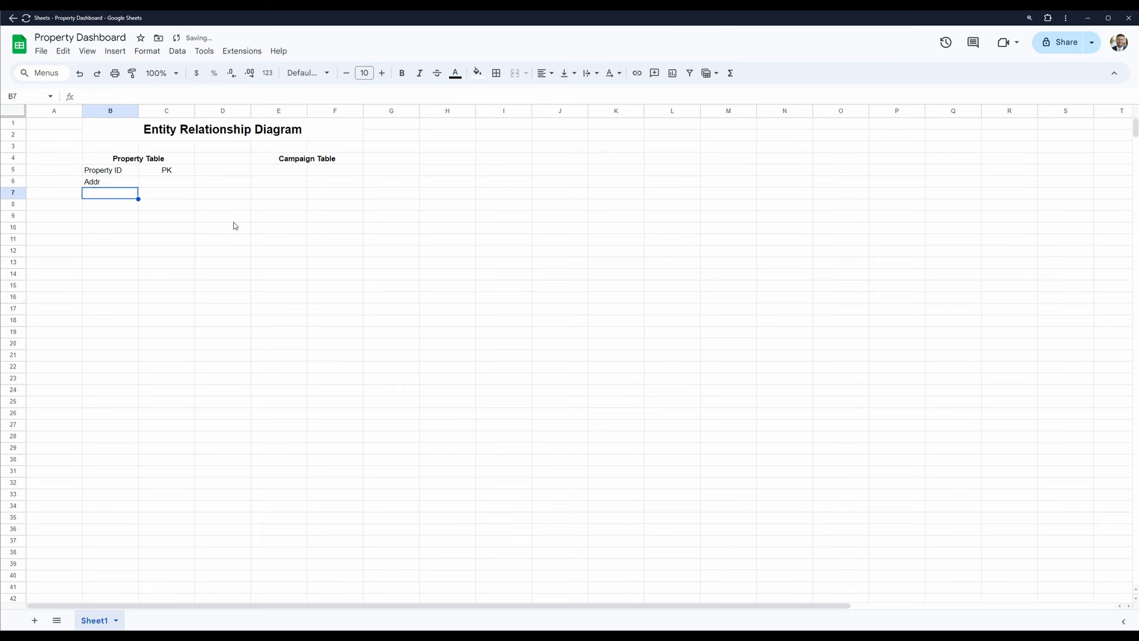
{"action": "type", "text": "Addr2"}
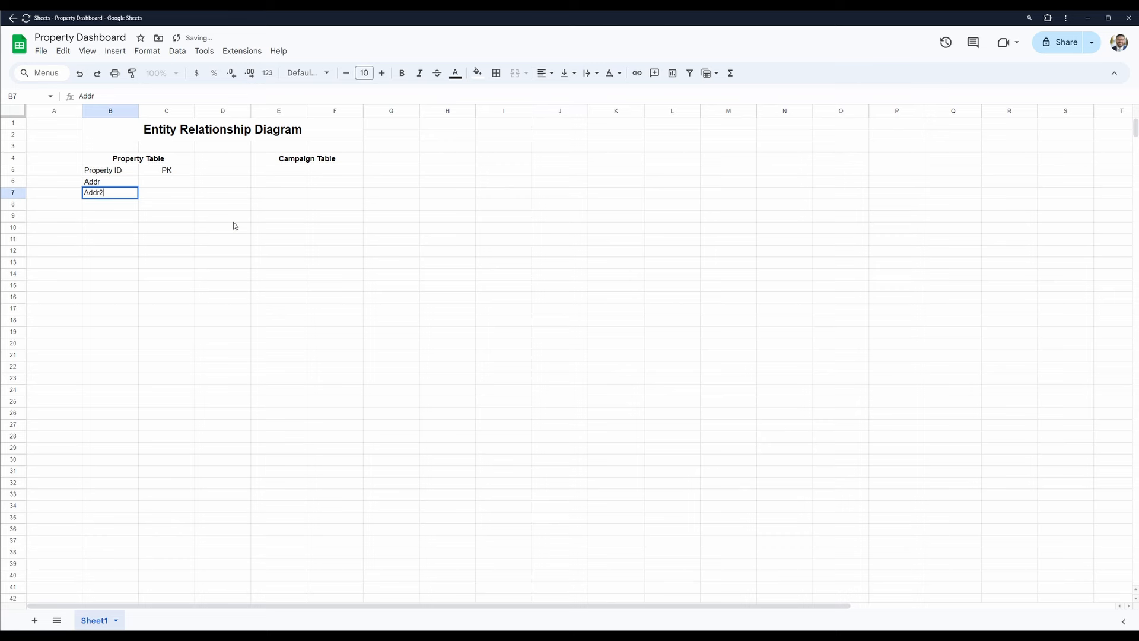
{"action": "key", "text": "Return"}
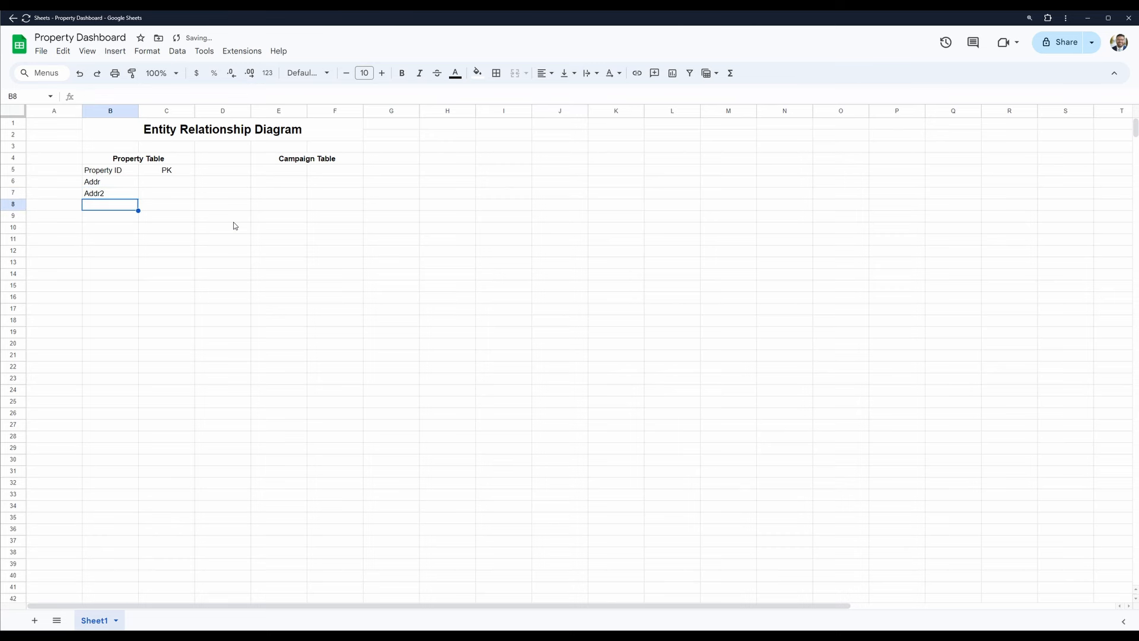
- List "City", "State" and "Zip" in cells B8 to B10 below the address fields
{"action": "type", "text": "City"}
{"action": "key", "text": "Return"}
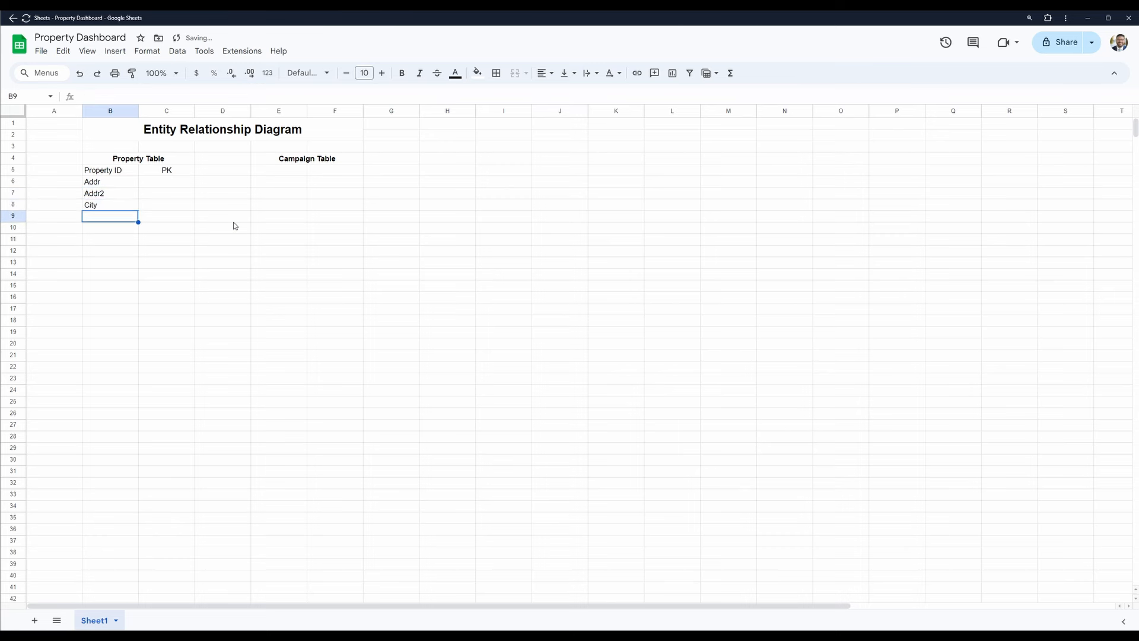
{"action": "type", "text": "State"}
{"action": "key", "text": "Return"}
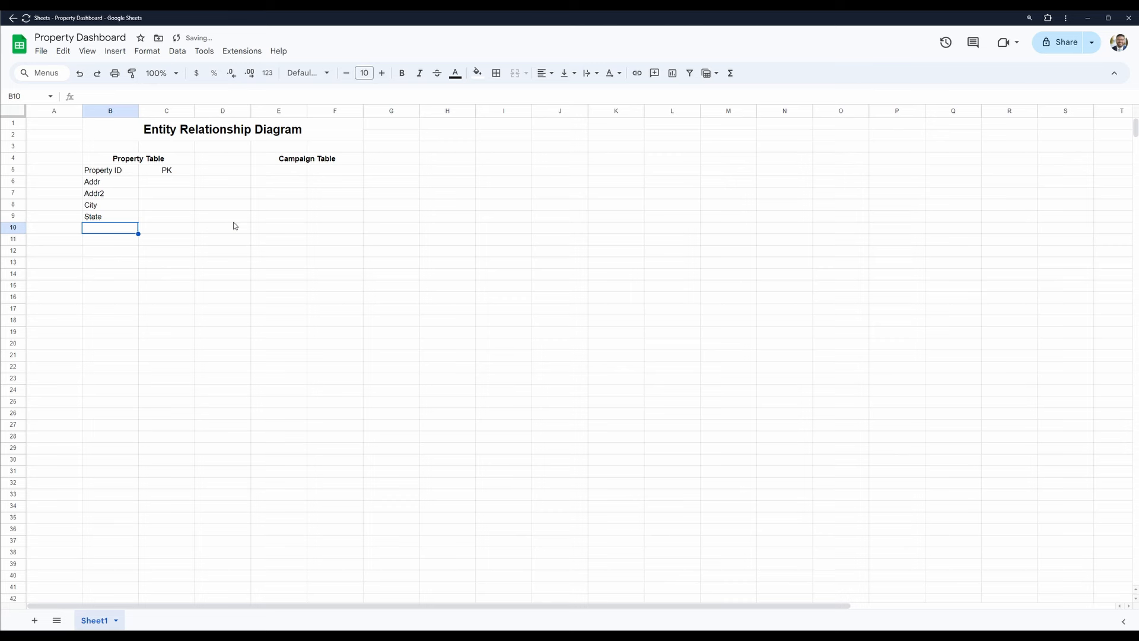
{"action": "type", "text": "Zip"}
{"action": "key", "text": "Return"}
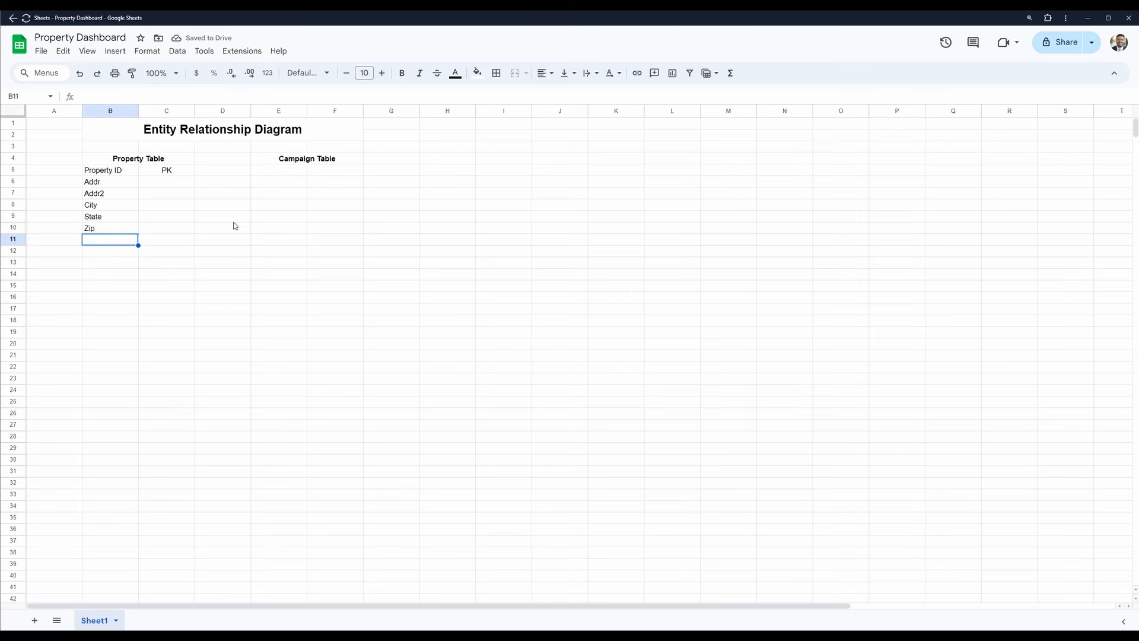
- Add the fields "Property Description" in cell B11 and "Campaign Start" in cell B12
{"action": "type", "text": "Proper"}
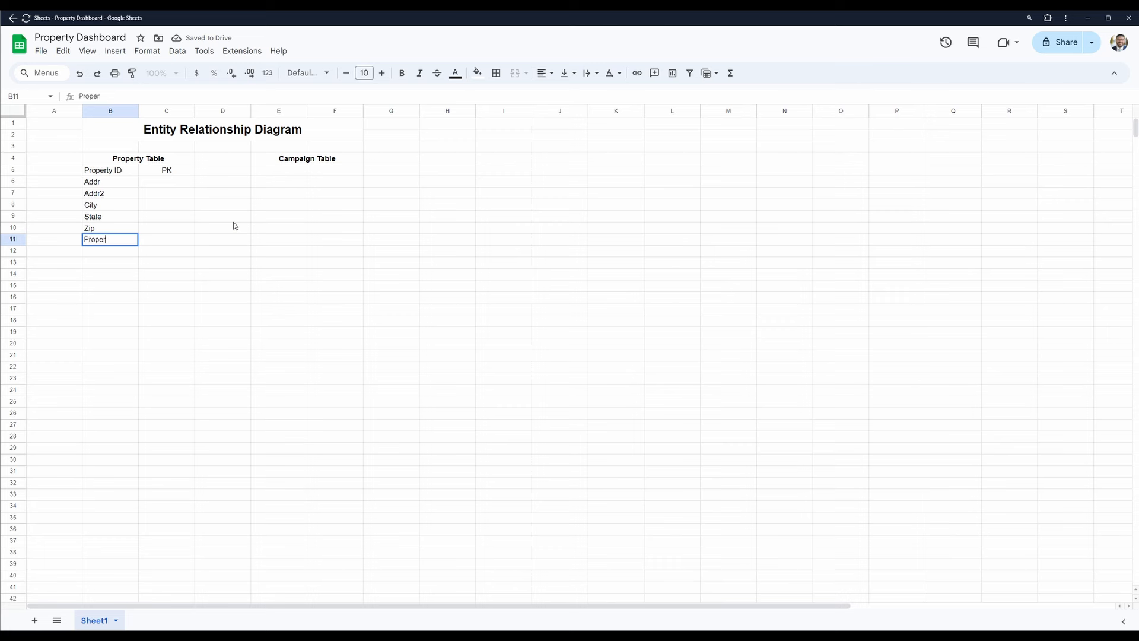
{"action": "type", "text": "ty Description"}
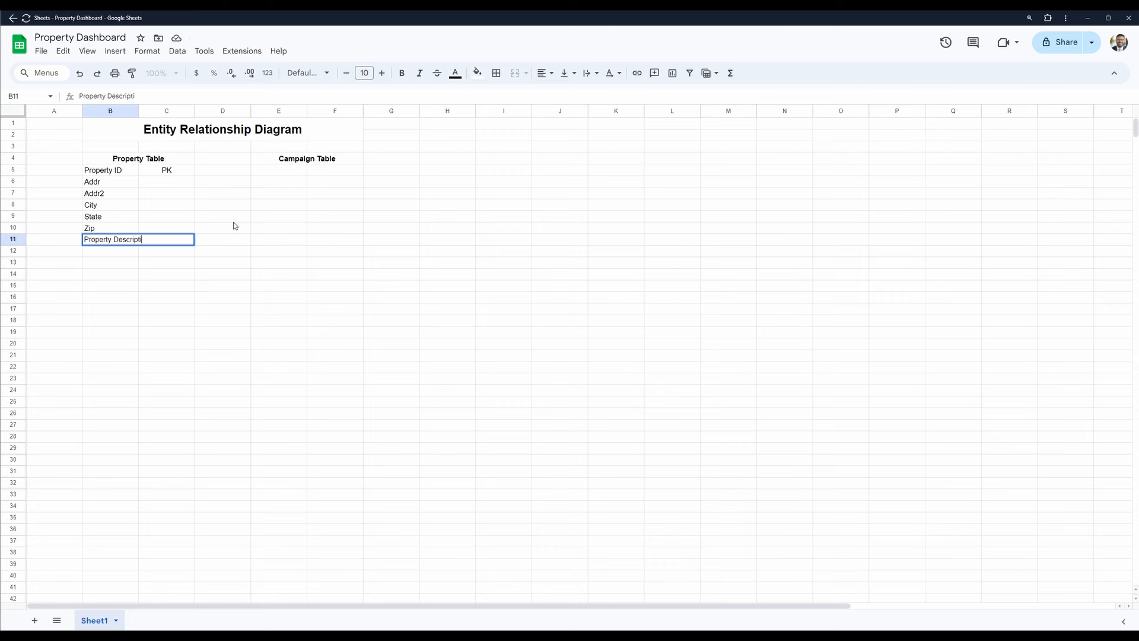
{"action": "key", "text": "Return"}
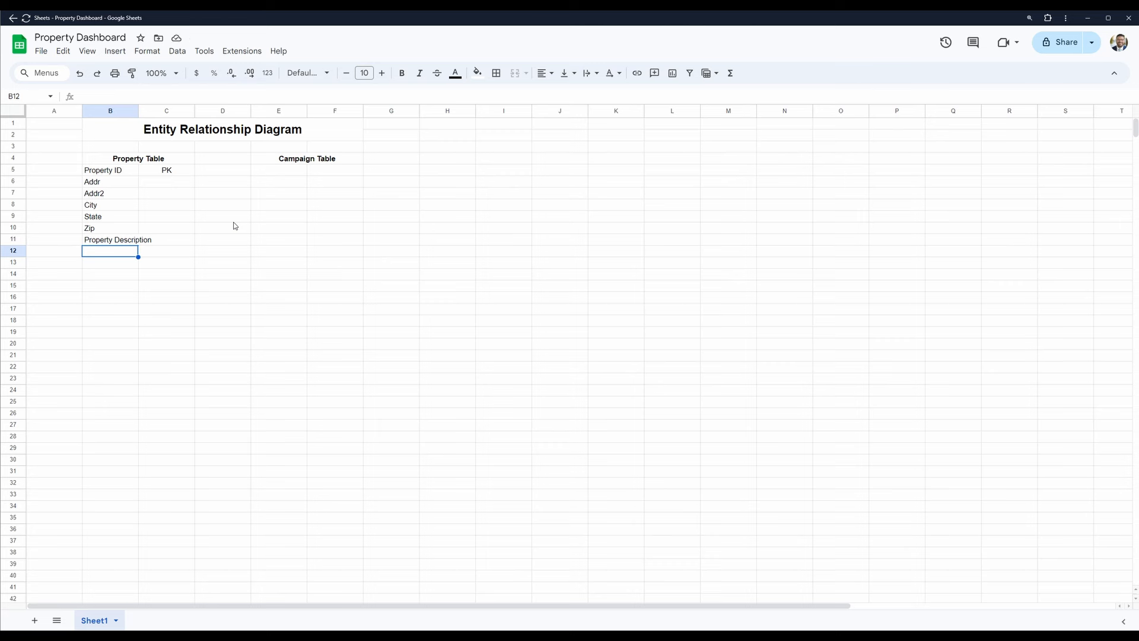
{"action": "type", "text": "Campa"}
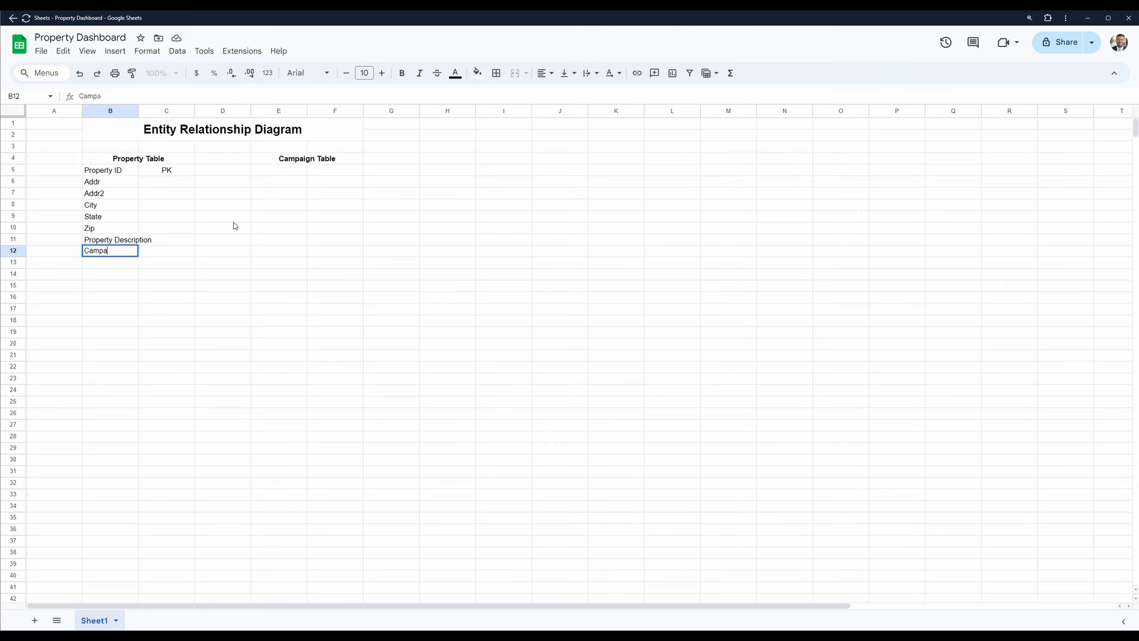
{"action": "type", "text": "ign Start"}
{"action": "key", "text": "Return"}
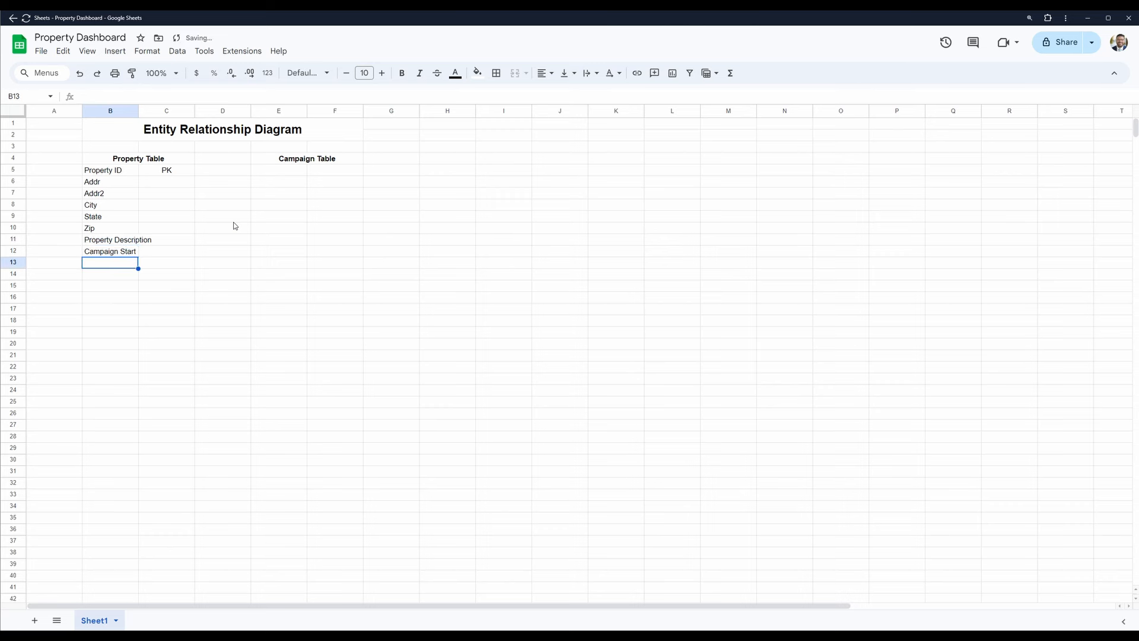
{"action": "left_click_drag", "start_coordinate": [307, 159], "coordinate": [310, 226]}
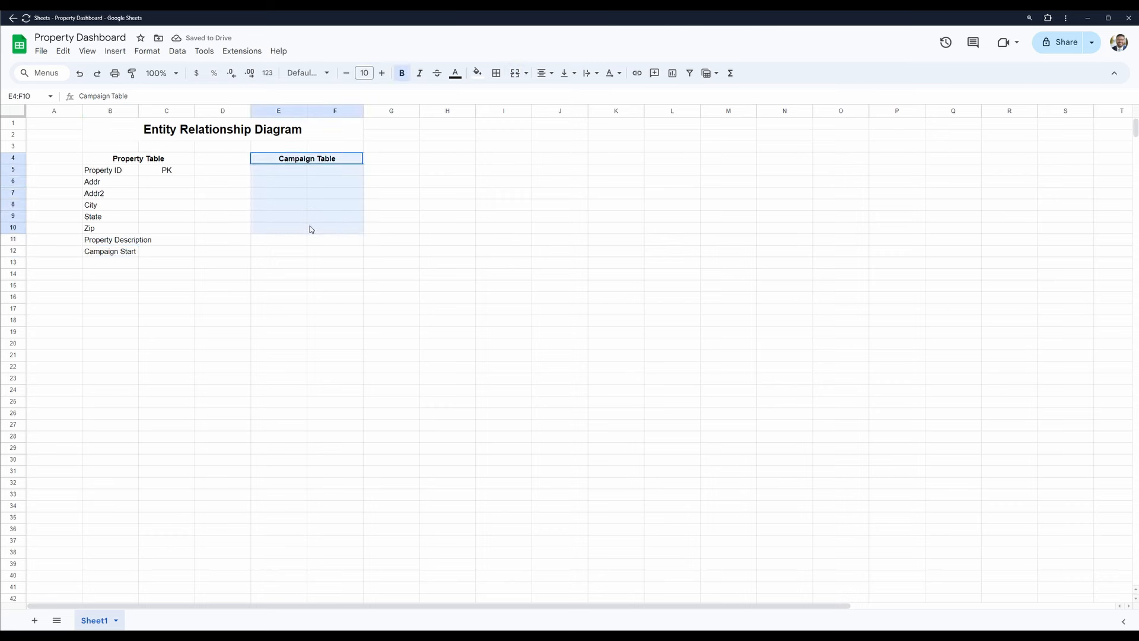
{"action": "left_click", "coordinate": [284, 175]}
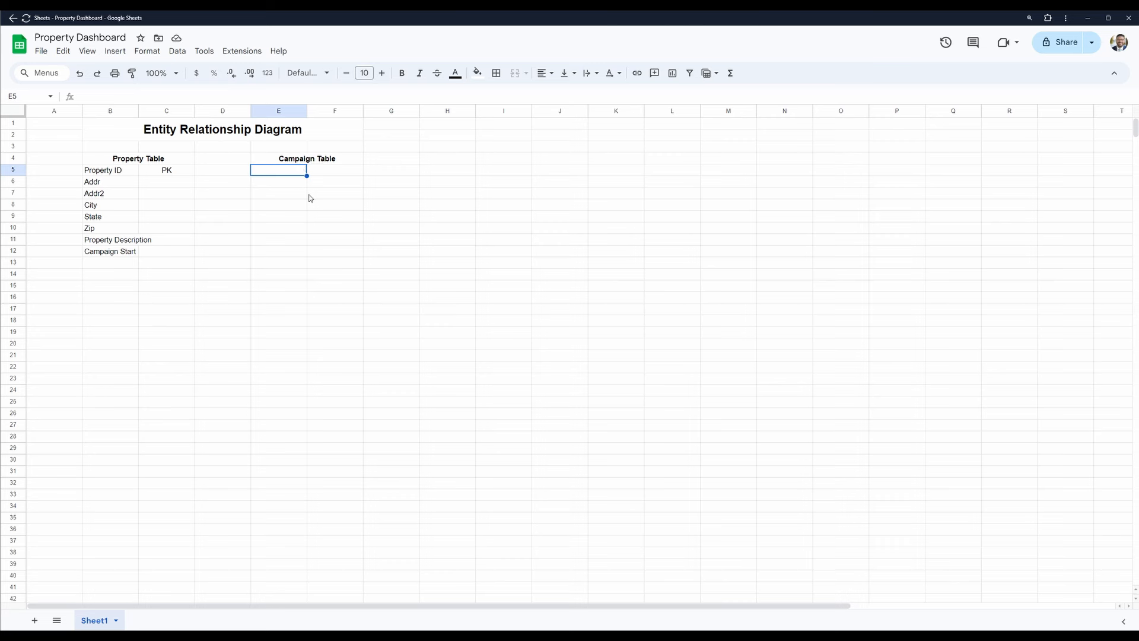
- Widen column B just enough for "Property Description" to fit inside its cell
{"action": "left_click", "coordinate": [116, 252]}
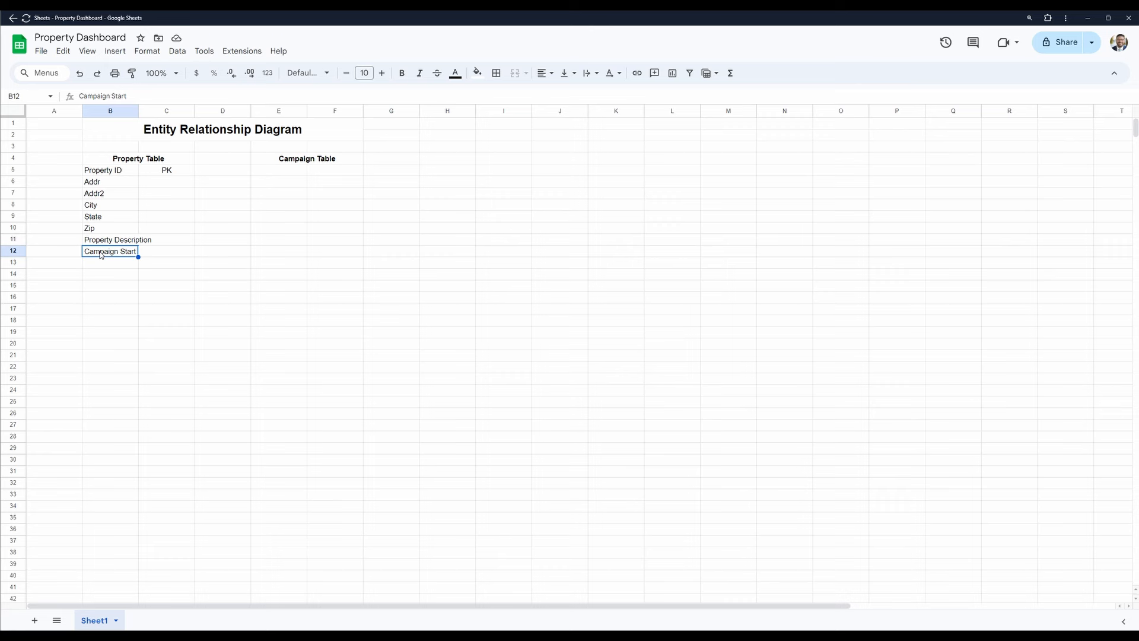
{"action": "double_click", "coordinate": [139, 110]}
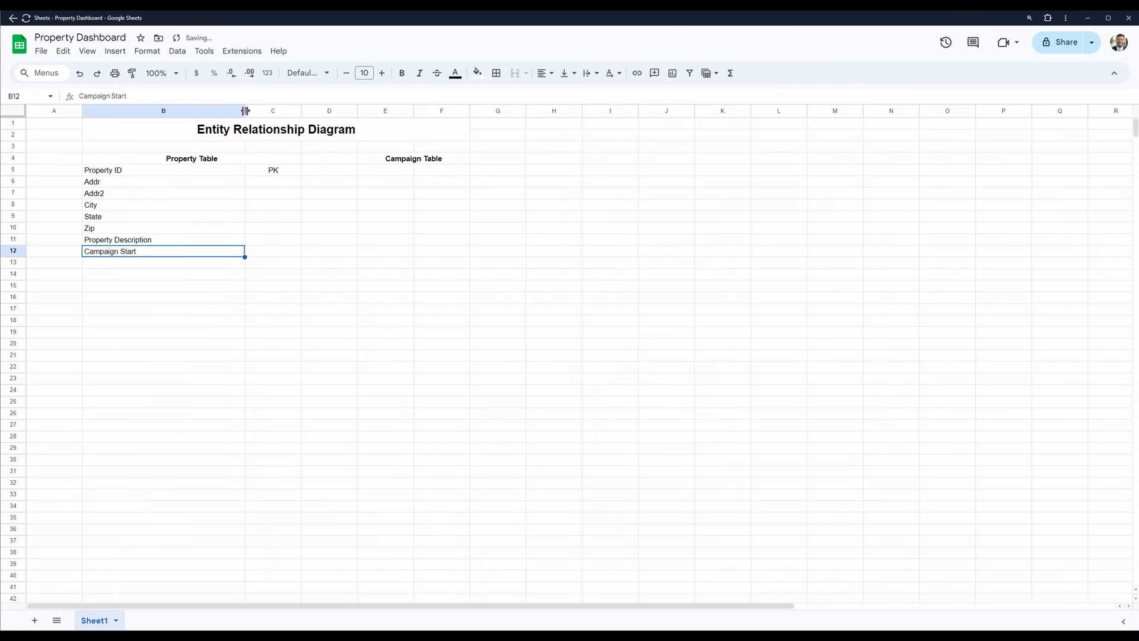
{"action": "left_click_drag", "start_coordinate": [245, 111], "coordinate": [165, 112]}
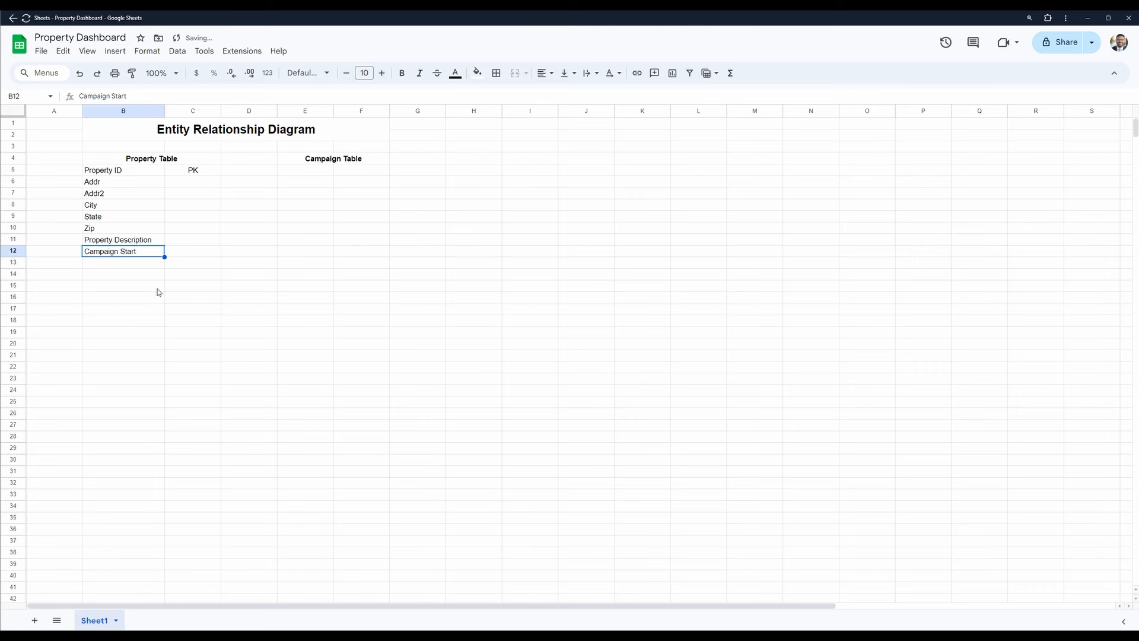
- Enter "Campaign End" in cell B13 below Campaign Start
{"action": "left_click", "coordinate": [164, 261]}
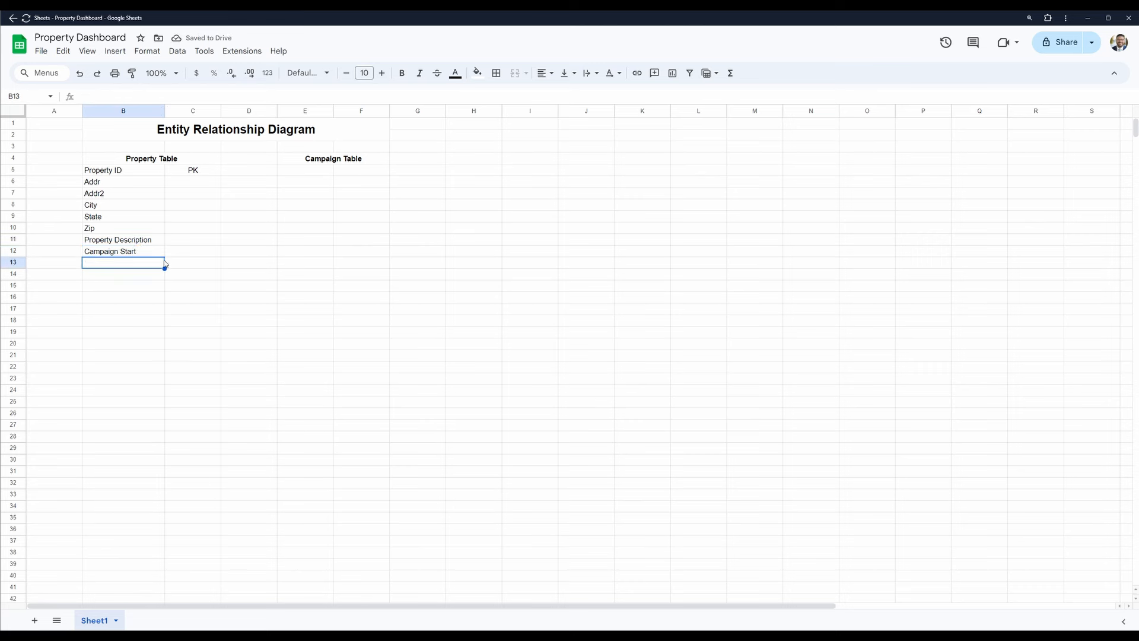
{"action": "type", "text": "Campaign "}
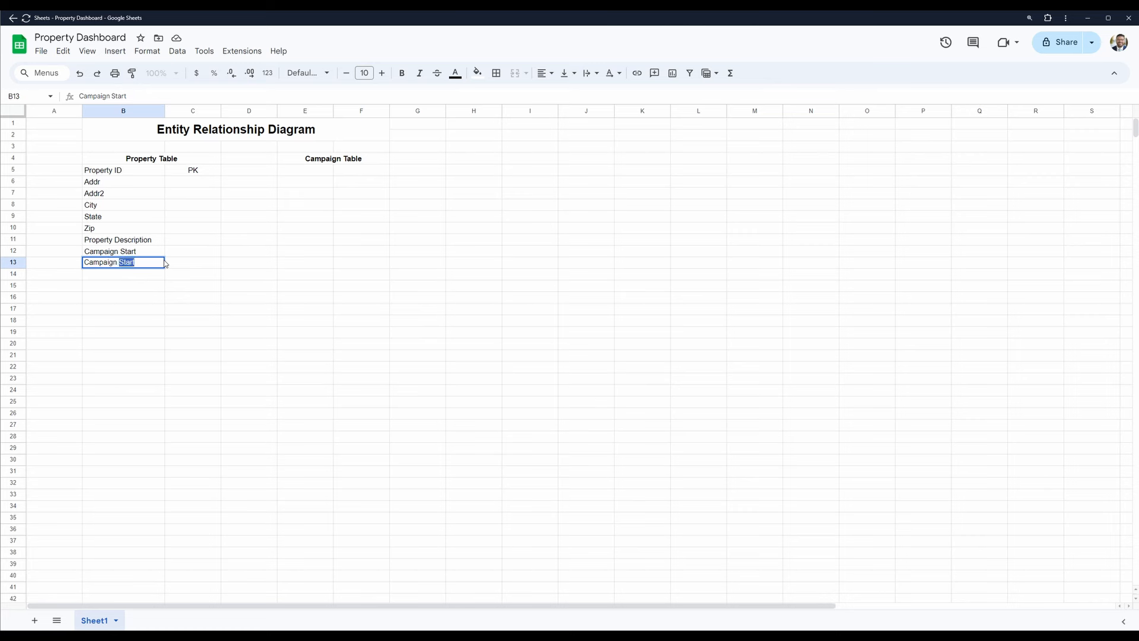
{"action": "type", "text": "End"}
{"action": "left_click", "coordinate": [165, 263]}
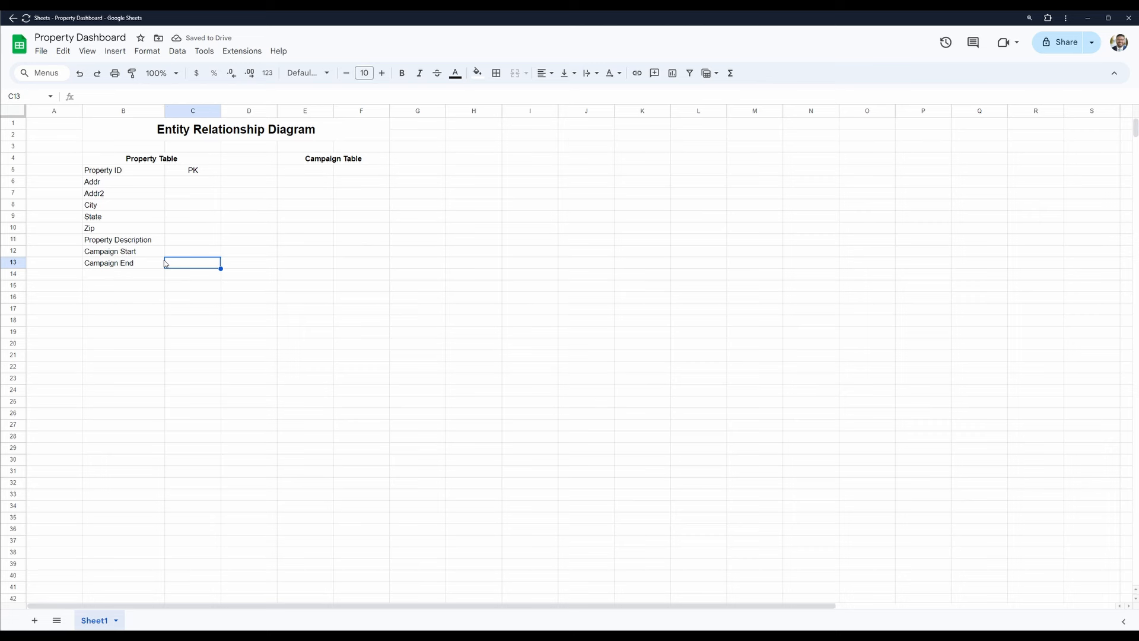
- Enter "Photo URL" in cell B14 as the field after Campaign End
{"action": "key", "text": "Down"}
{"action": "key", "text": "Left"}
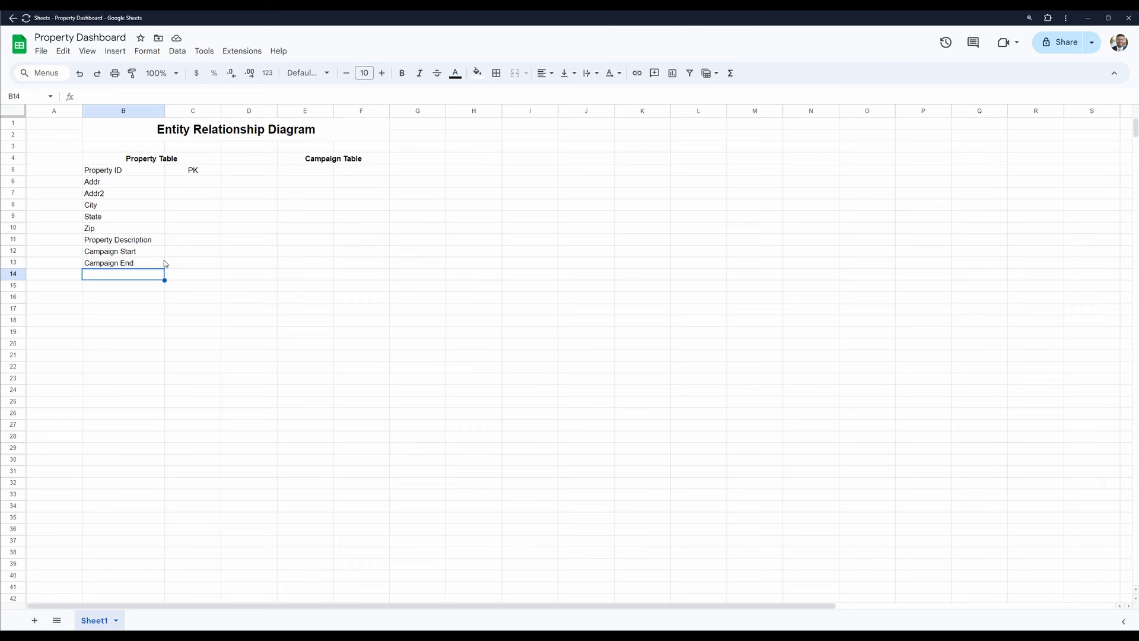
{"action": "type", "text": "Photo"}
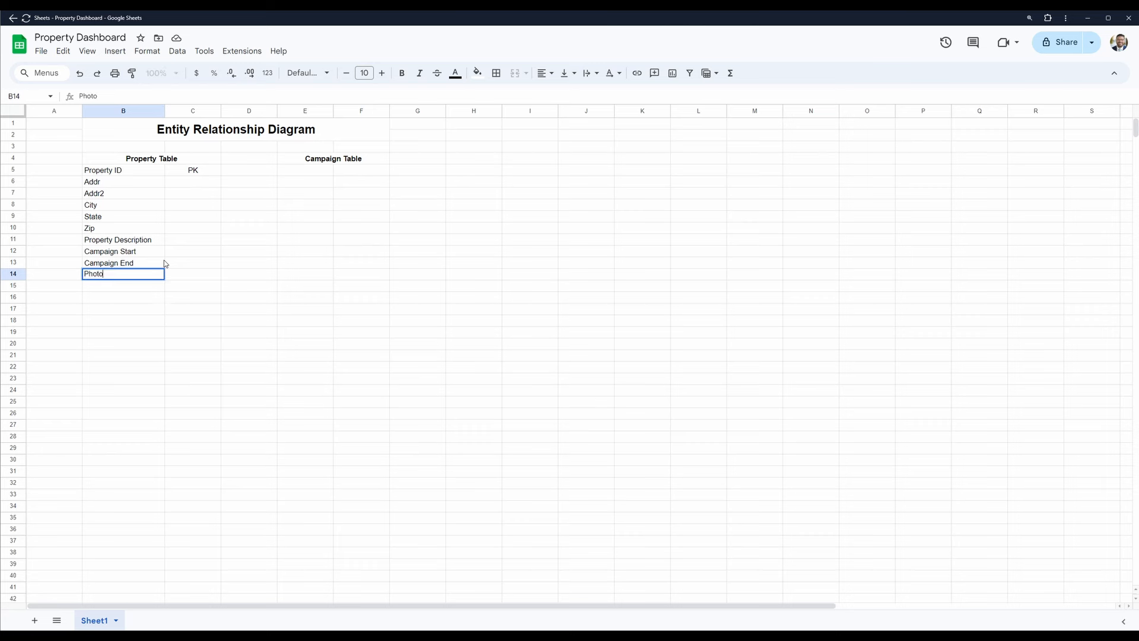
{"action": "type", "text": " URL"}
{"action": "key", "text": "Tab"}
{"action": "key", "text": "Left"}
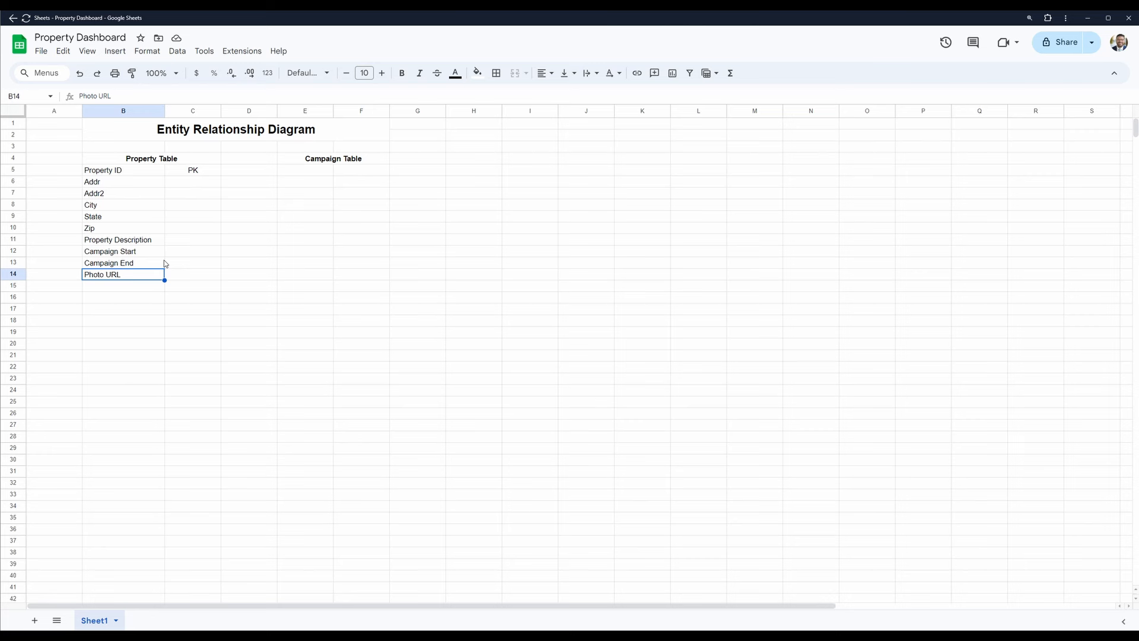
{"action": "key", "text": "Right"}
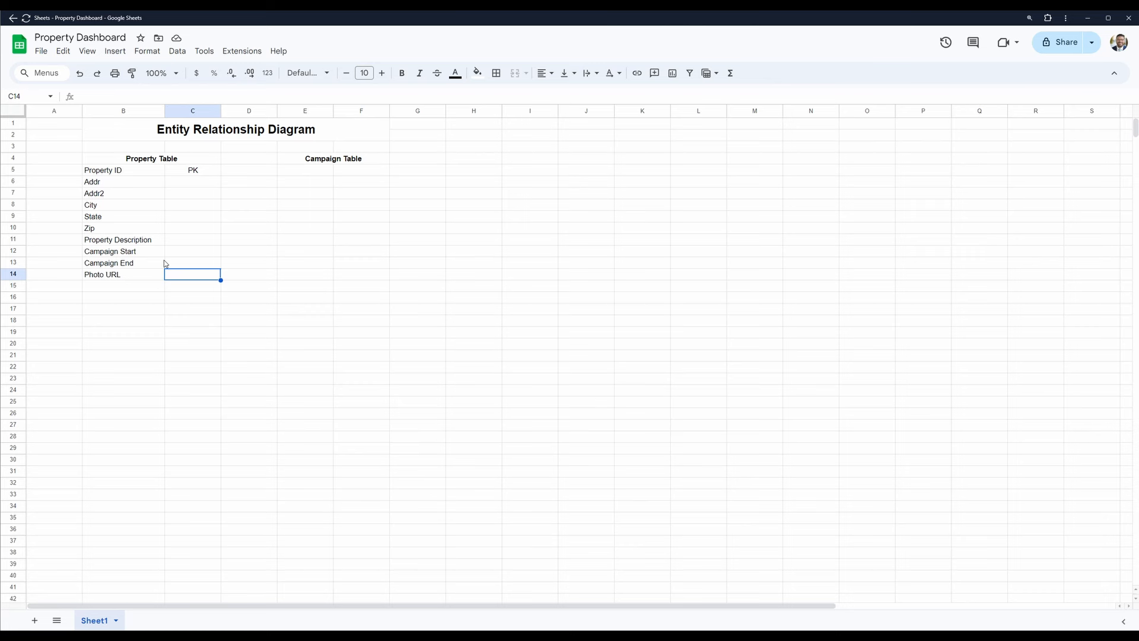
{"action": "key", "text": "Left"}
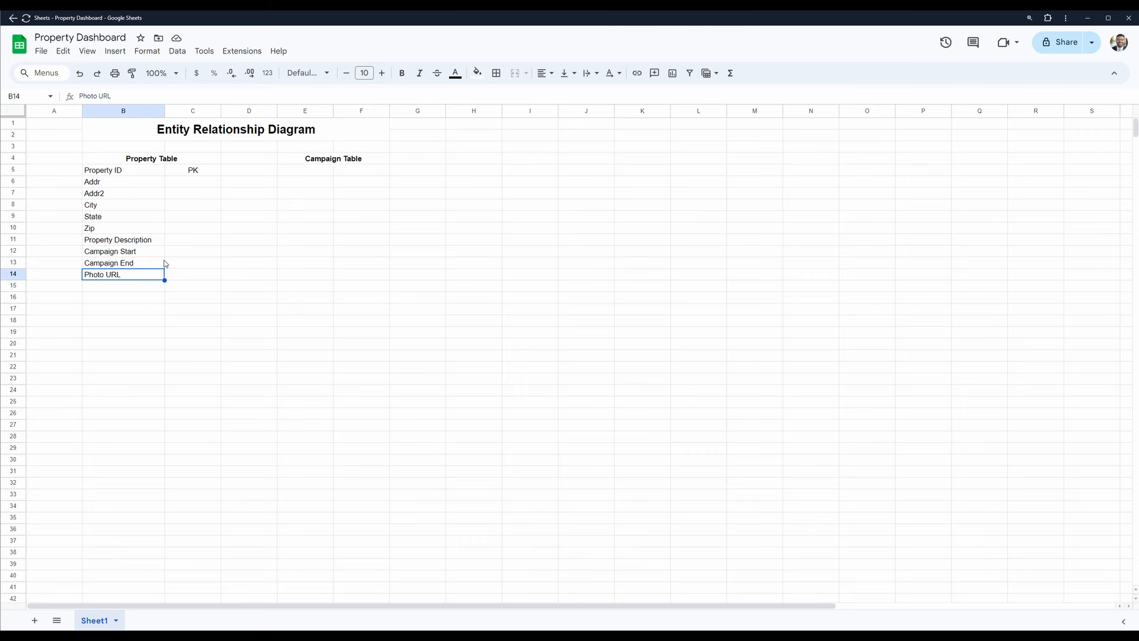
{"action": "key", "text": "Tab"}
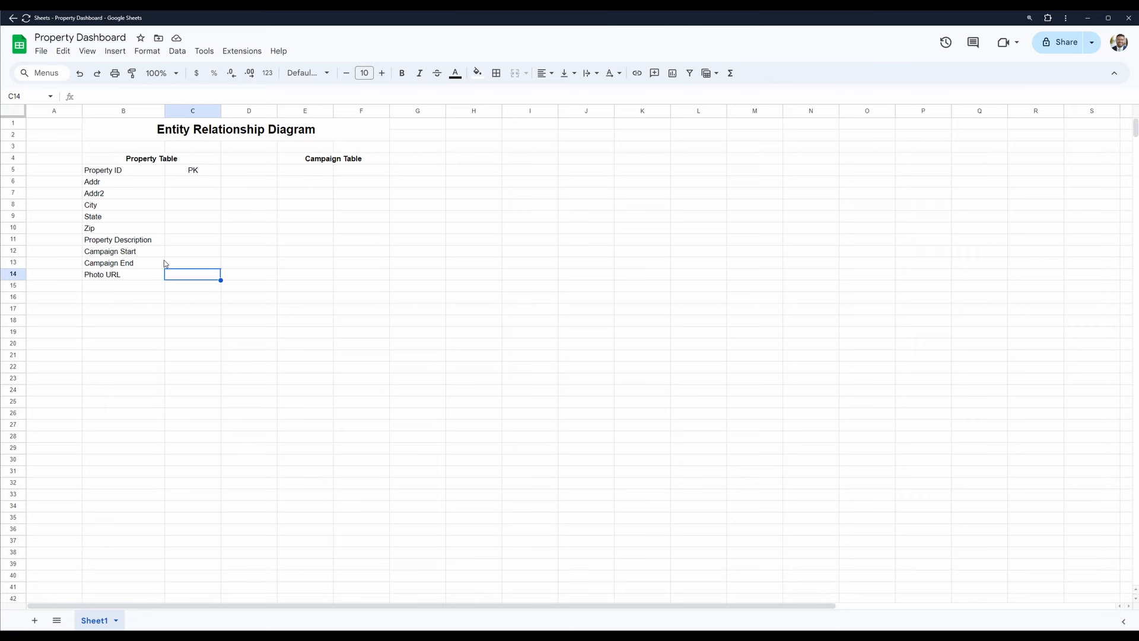
{"action": "key", "text": "shift+Left"}
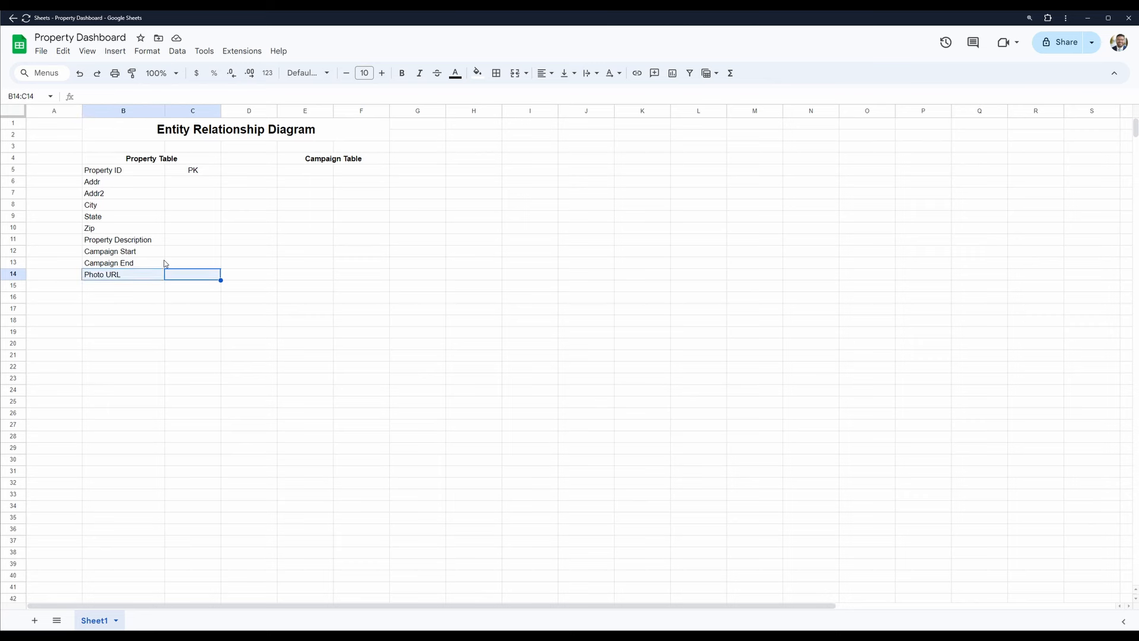
- Add a "Client Email" field in cell B15 of the Property Table
{"action": "key", "text": "Down"}
{"action": "key", "text": "Left"}
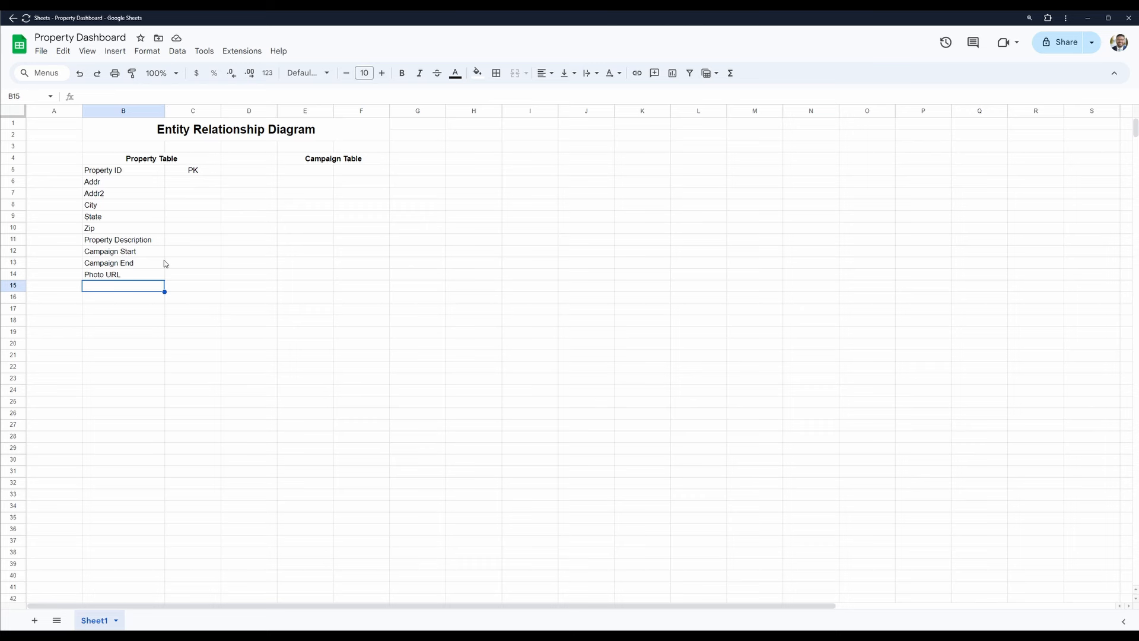
{"action": "type", "text": "Clien"}
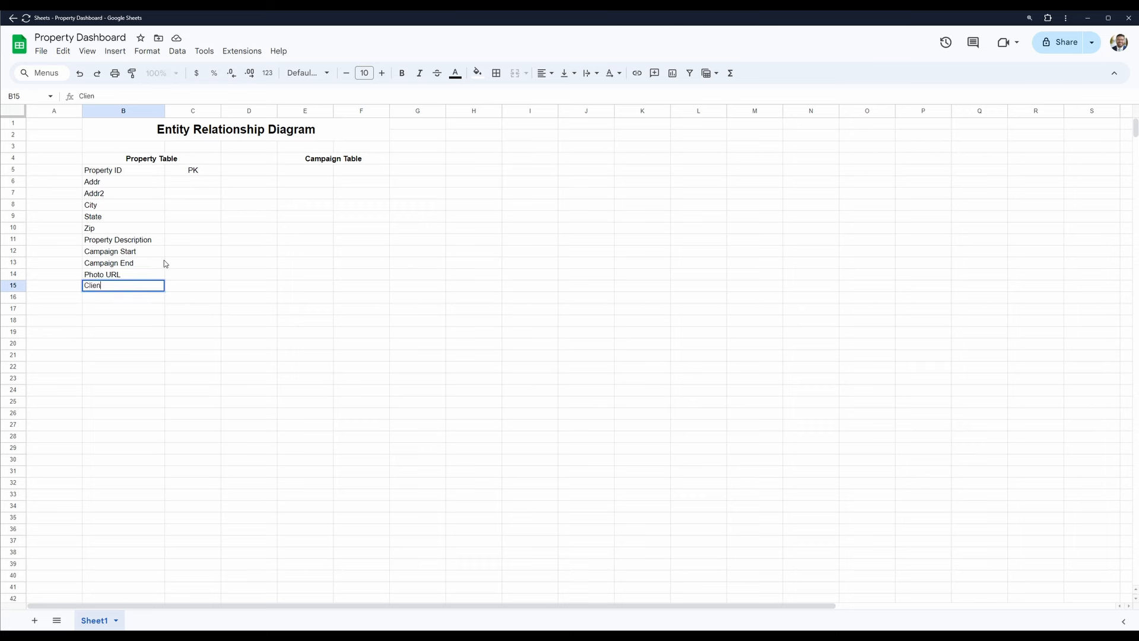
{"action": "type", "text": "Email"}
{"action": "key", "text": "ctrl+Return"}
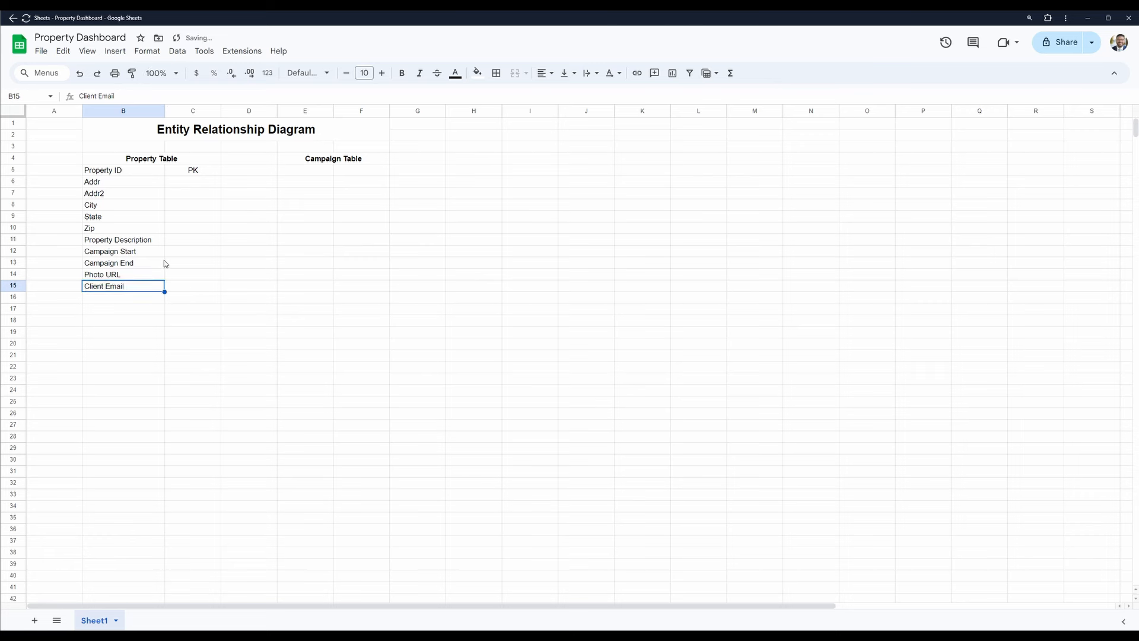
- Add a "Property Price" field in cell B16 below Client Email
{"action": "key", "text": "Down"}
{"action": "type", "text": "P"}
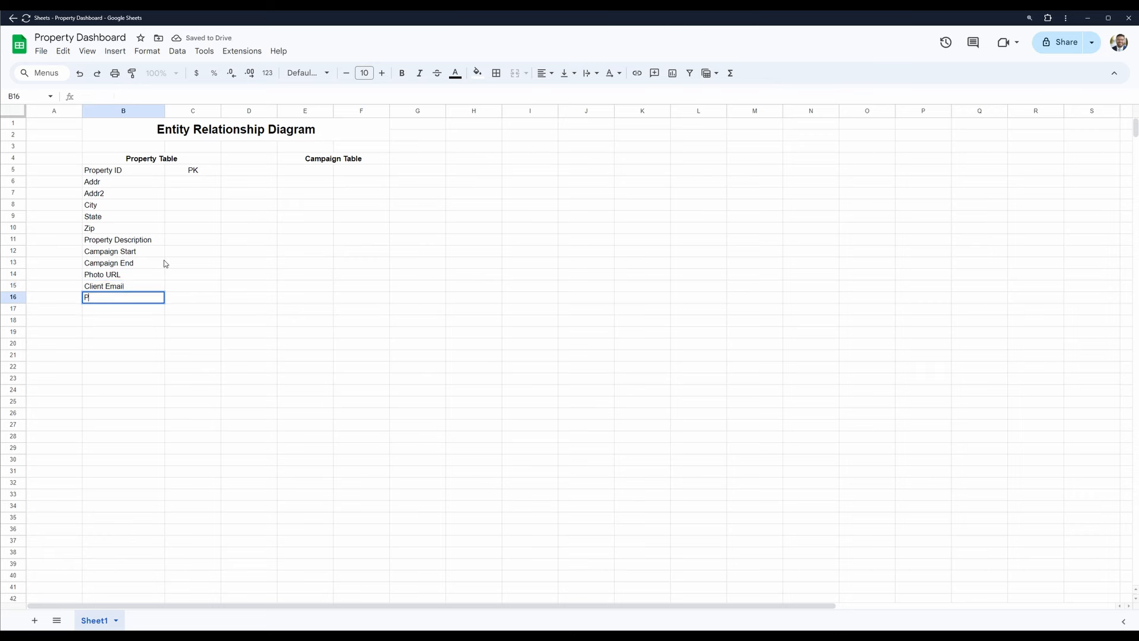
{"action": "type", "text": "roperty Price"}
{"action": "key", "text": "Return"}
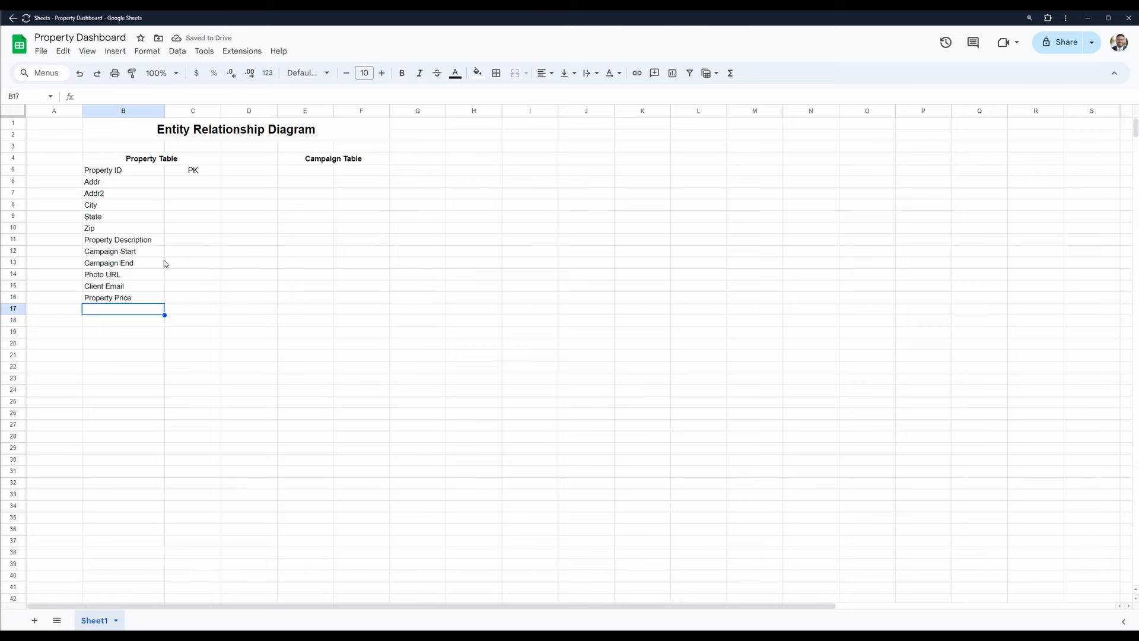
- Enter "Load By" in cell B17 below Property Price and keep that cell selected
{"action": "type", "text": "Load"}
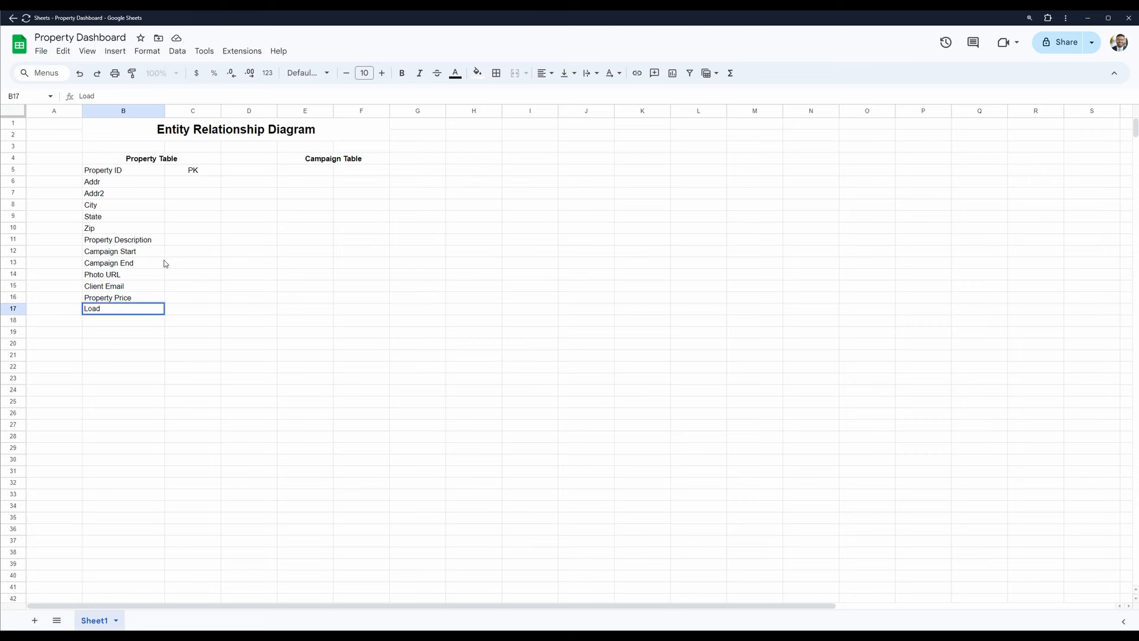
{"action": "type", "text": " By"}
{"action": "key", "text": "Tab"}
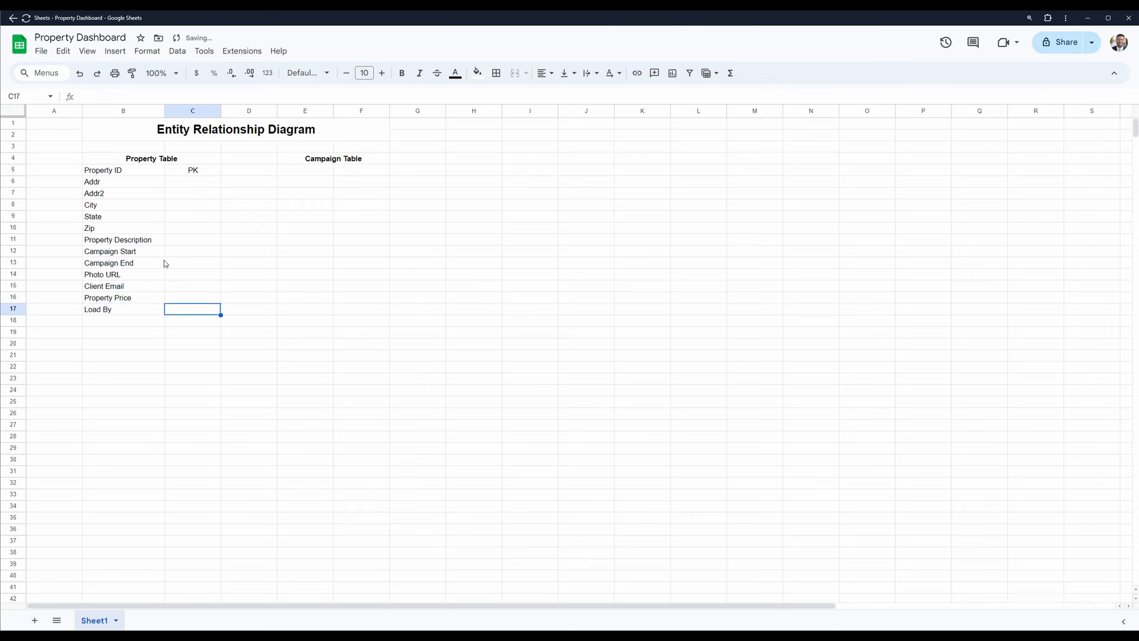
{"action": "key", "text": "Left"}
{"action": "key", "text": "Right"}
{"action": "key", "text": "Left"}
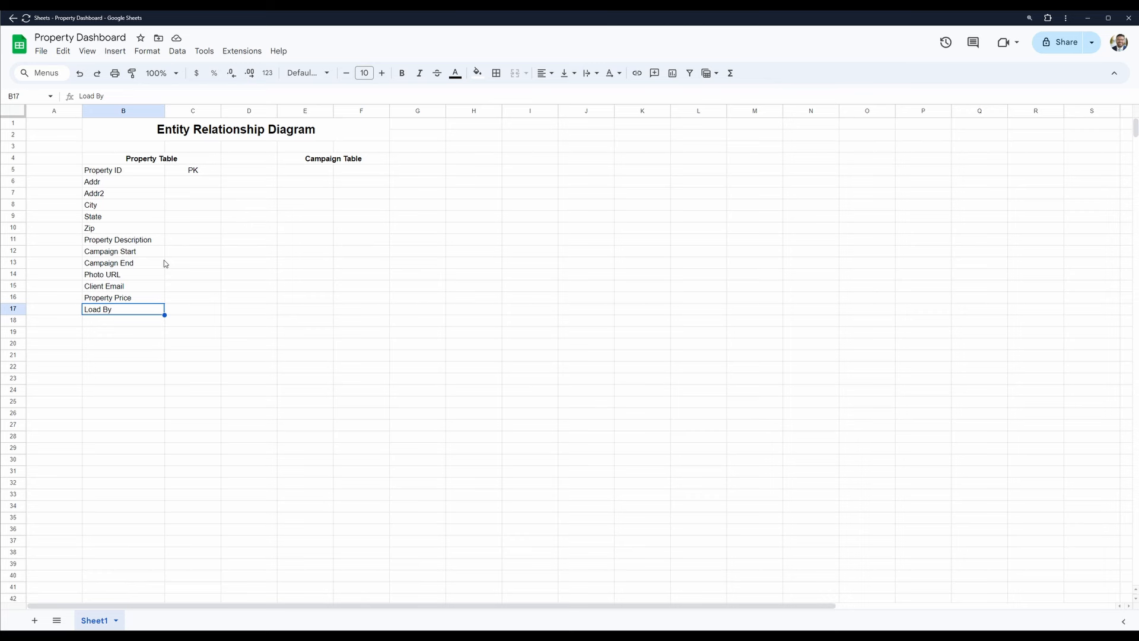
- Enter "Post URL" in cell E5 as the first field of the Campaign Table
{"action": "key", "text": "Right"}
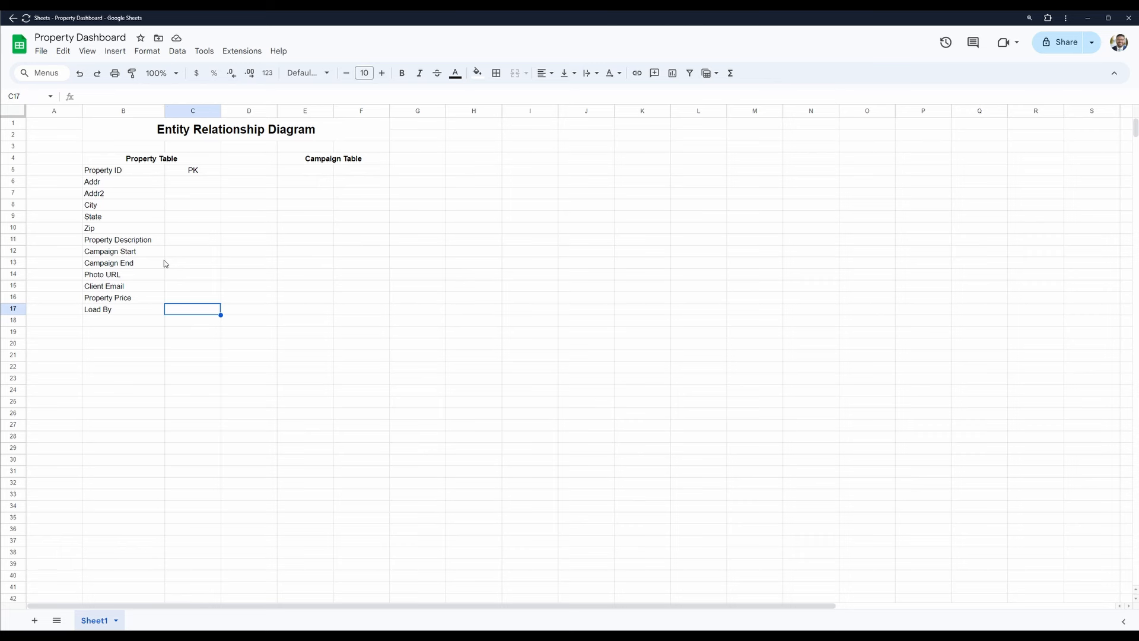
{"action": "key", "text": "Up"}
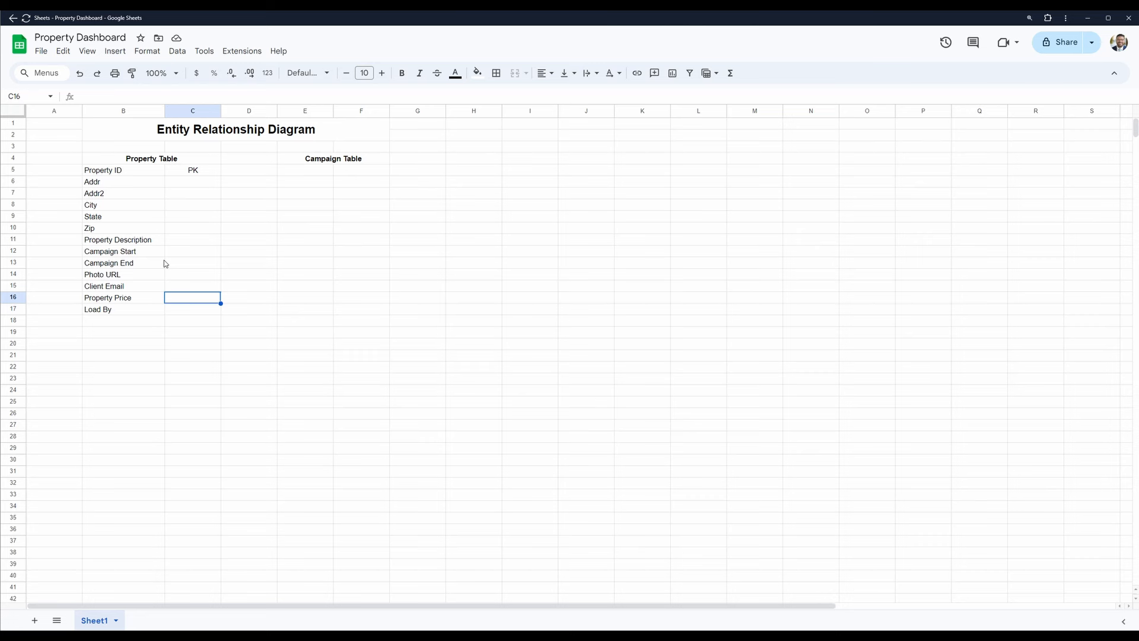
{"action": "key", "text": "Right"}
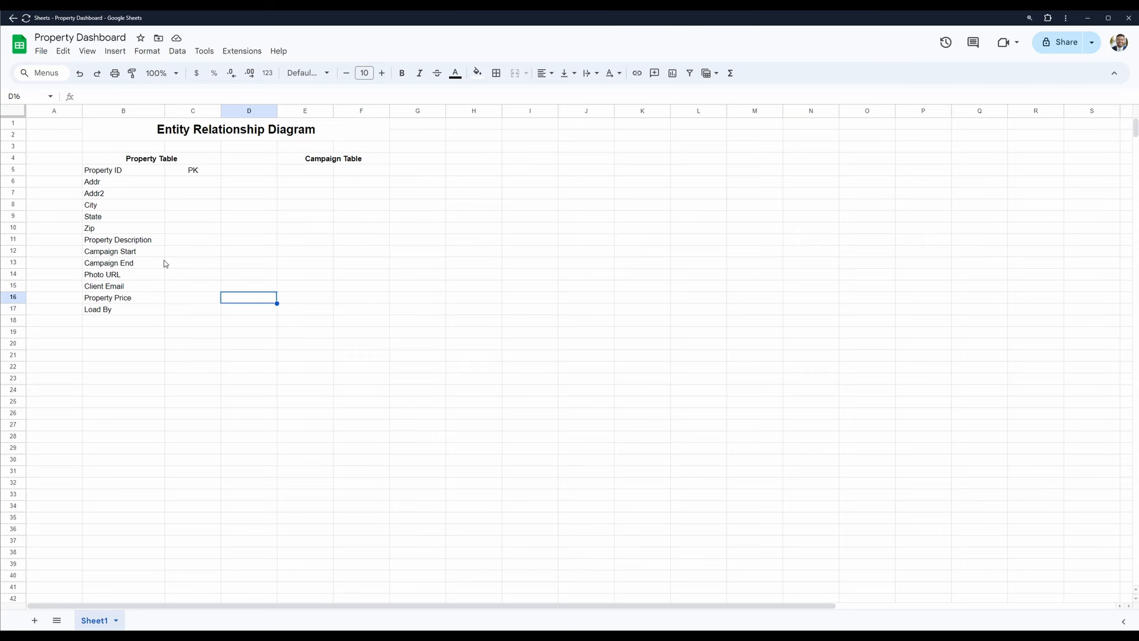
{"action": "key", "text": "Right"}
{"action": "key", "text": "Up"}
{"action": "key", "text": "Up"}
{"action": "key", "text": "Up"}
{"action": "key", "text": "Up"}
{"action": "key", "text": "Up"}
{"action": "key", "text": "Up"}
{"action": "key", "text": "Up"}
{"action": "key", "text": "Up"}
{"action": "key", "text": "Up"}
{"action": "key", "text": "Up"}
{"action": "key", "text": "Up"}
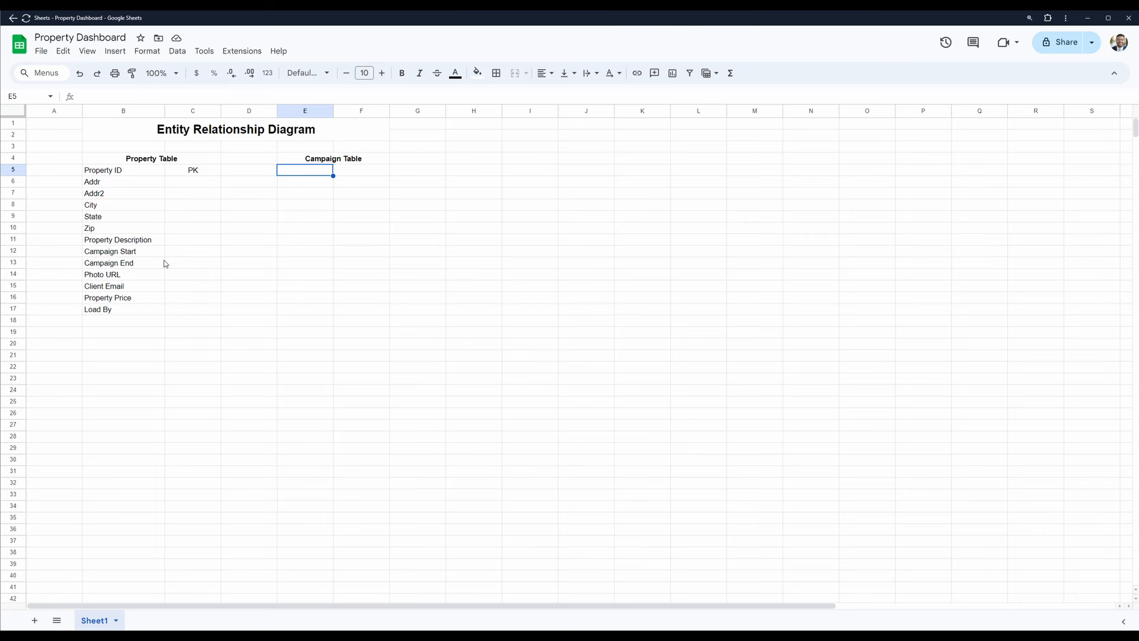
{"action": "type", "text": "Post URL"}
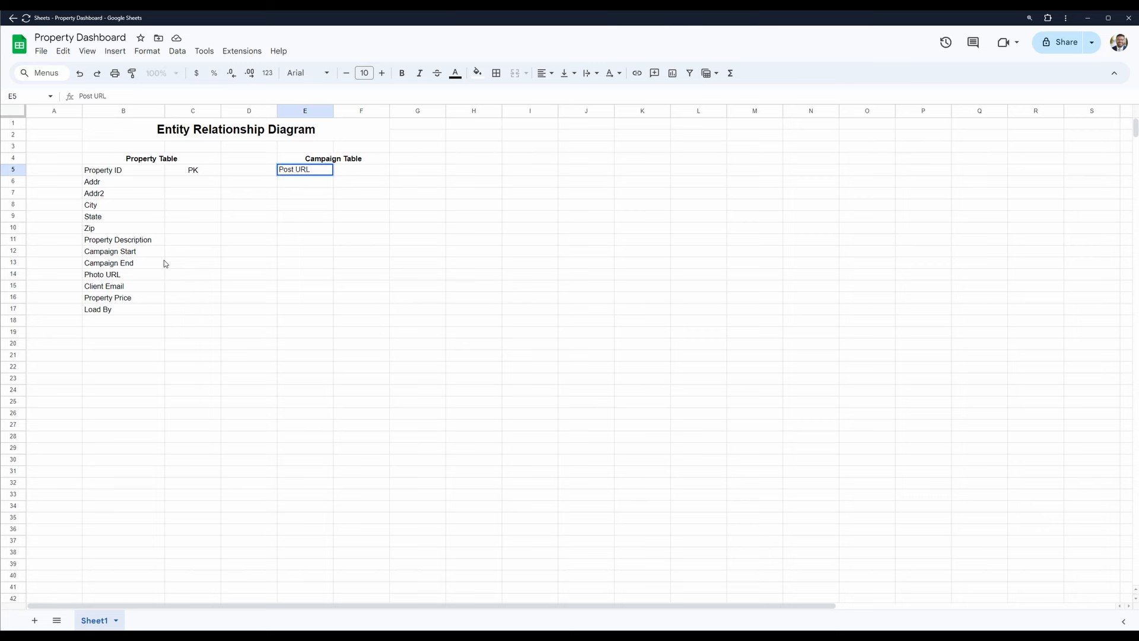
{"action": "key", "text": "Tab"}
- Mark Post URL as the Campaign Table's primary key with "PK" in cell F5
{"action": "type", "text": "PK"}
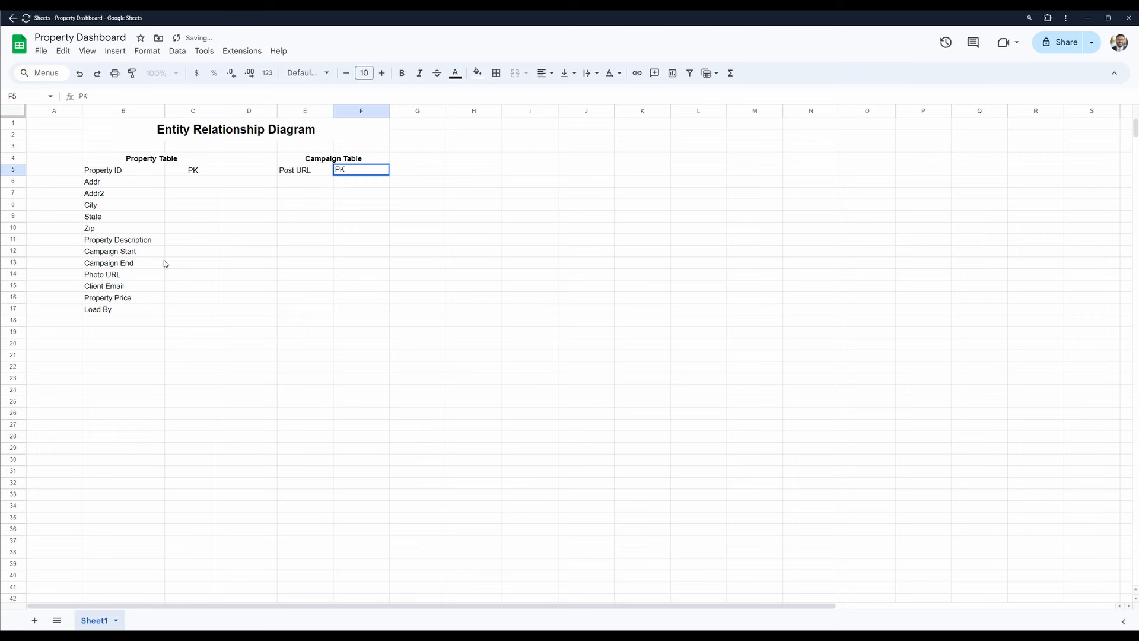
{"action": "key", "text": "Return"}
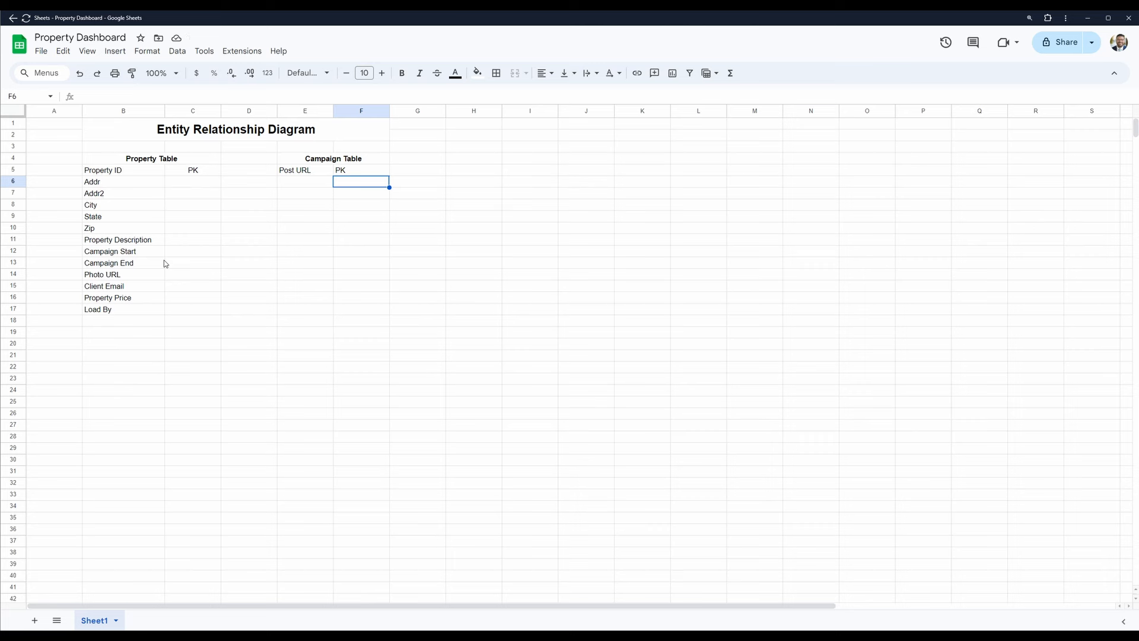
- Cut the Campaign Table block in E4:F5, heading and Post URL row, and paste it starting at cell F3
{"action": "key", "text": "Up"}
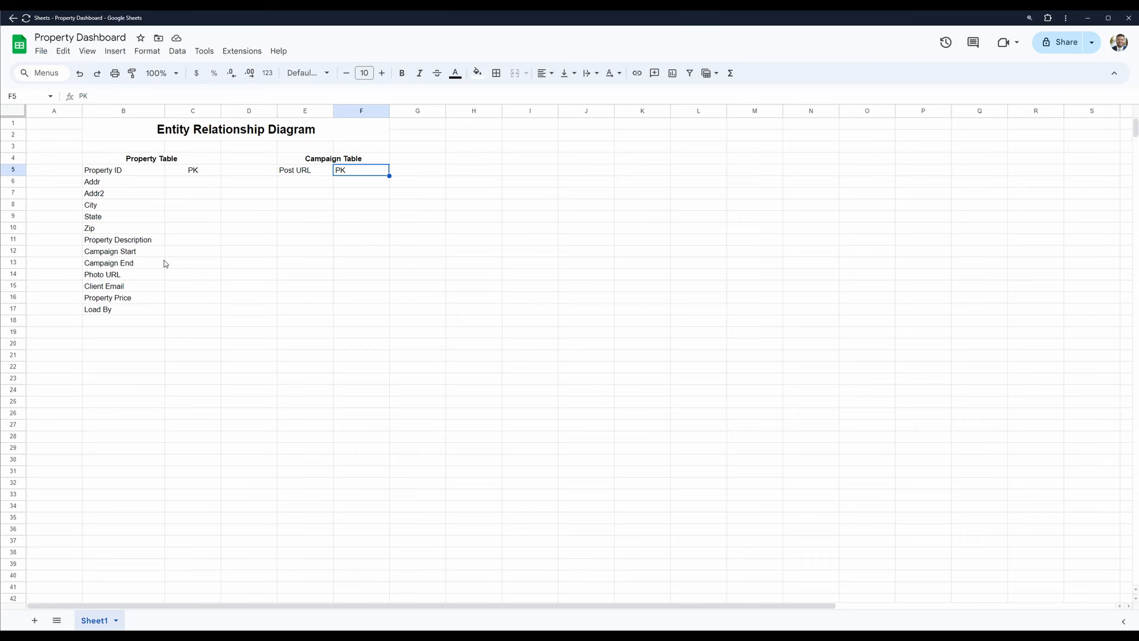
{"action": "key", "text": "Left"}
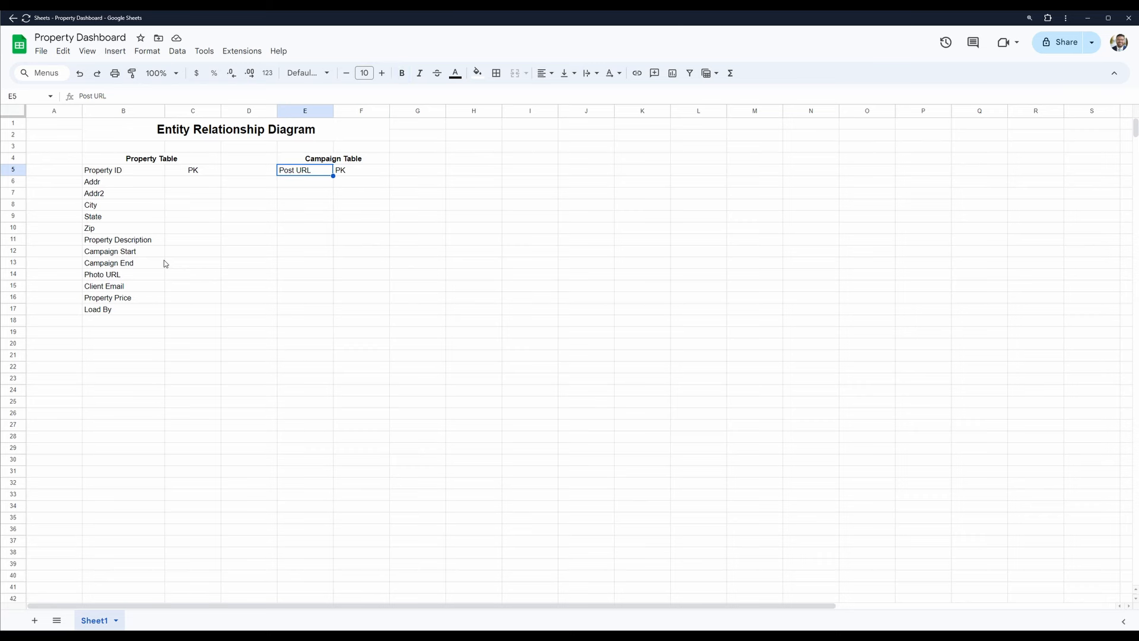
{"action": "key", "text": "Up"}
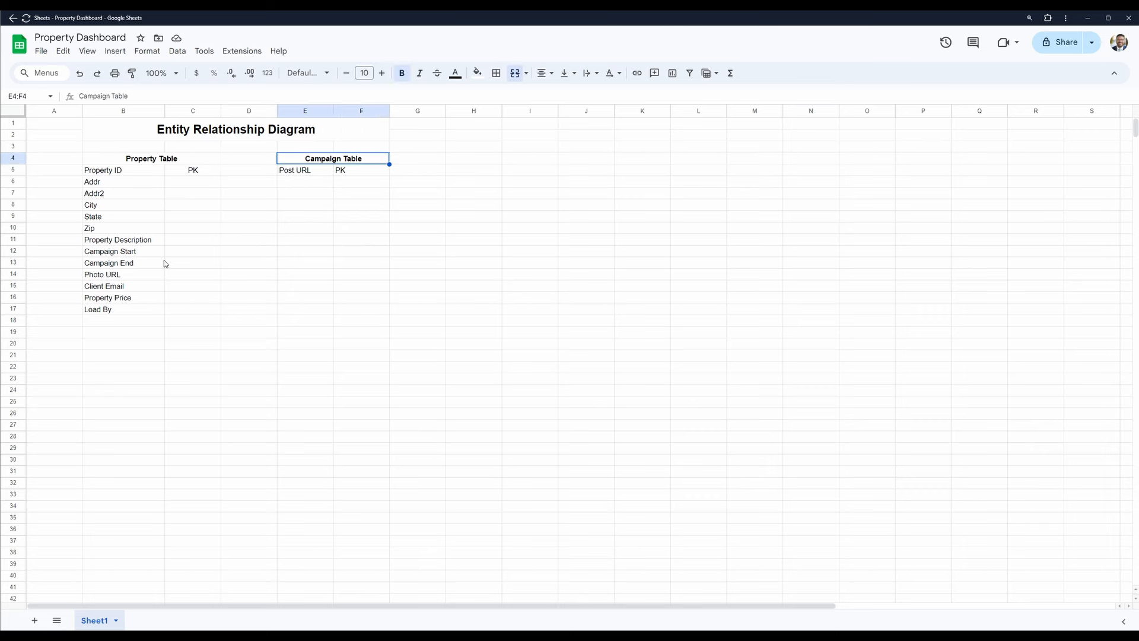
{"action": "key", "text": "shift+Down"}
{"action": "key", "text": "ctrl+c"}
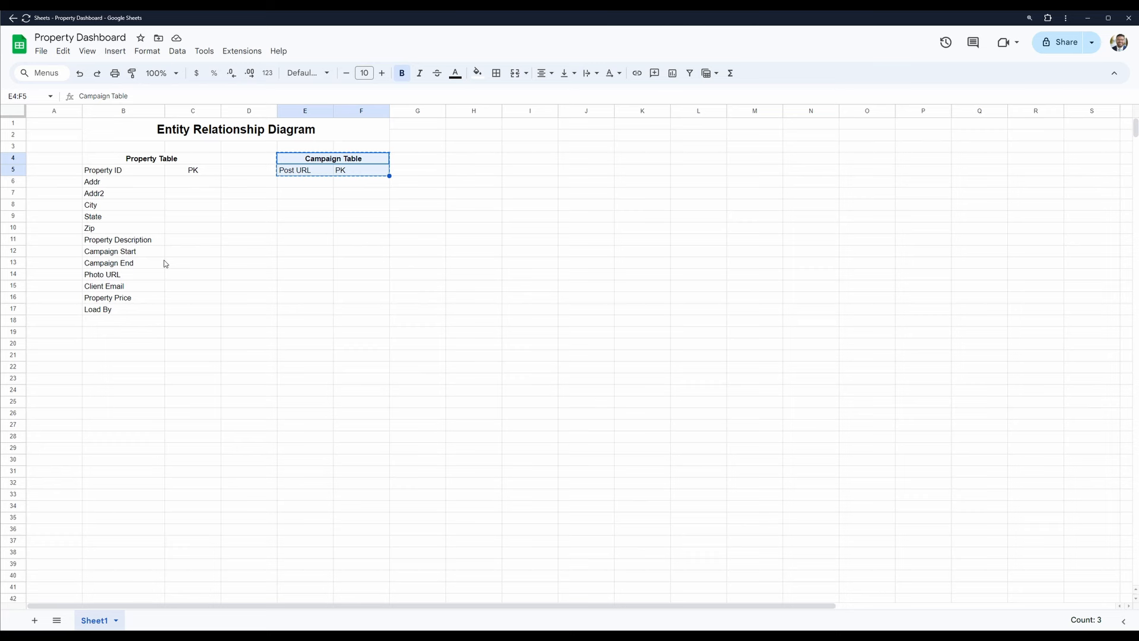
{"action": "key", "text": "Right"}
{"action": "key", "text": "Left"}
{"action": "key", "text": "Up"}
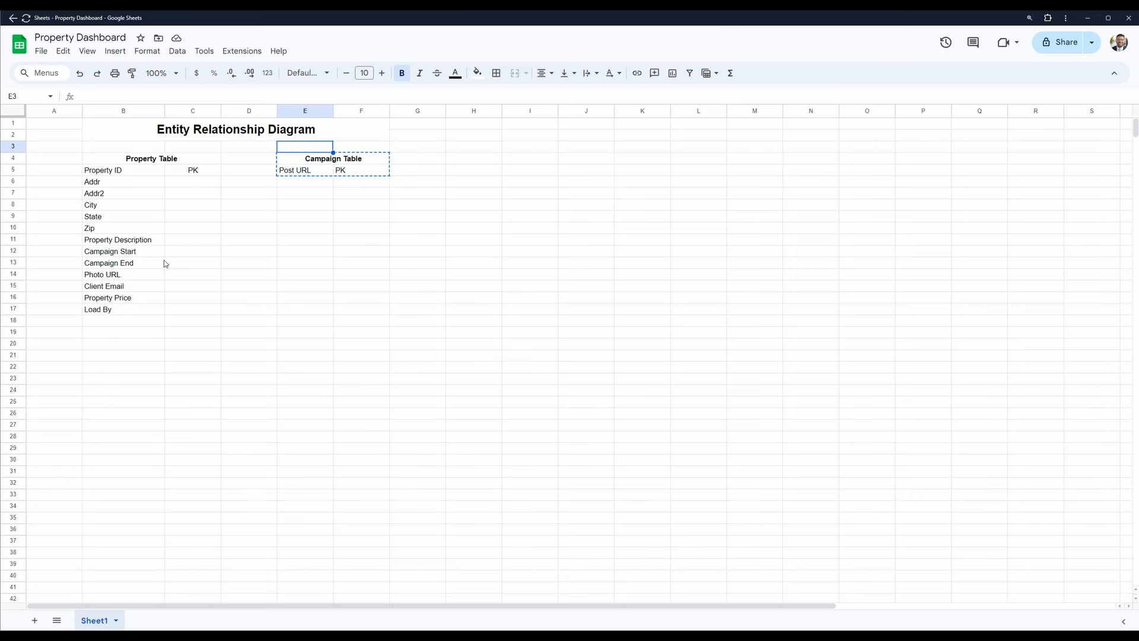
{"action": "key", "text": "Right"}
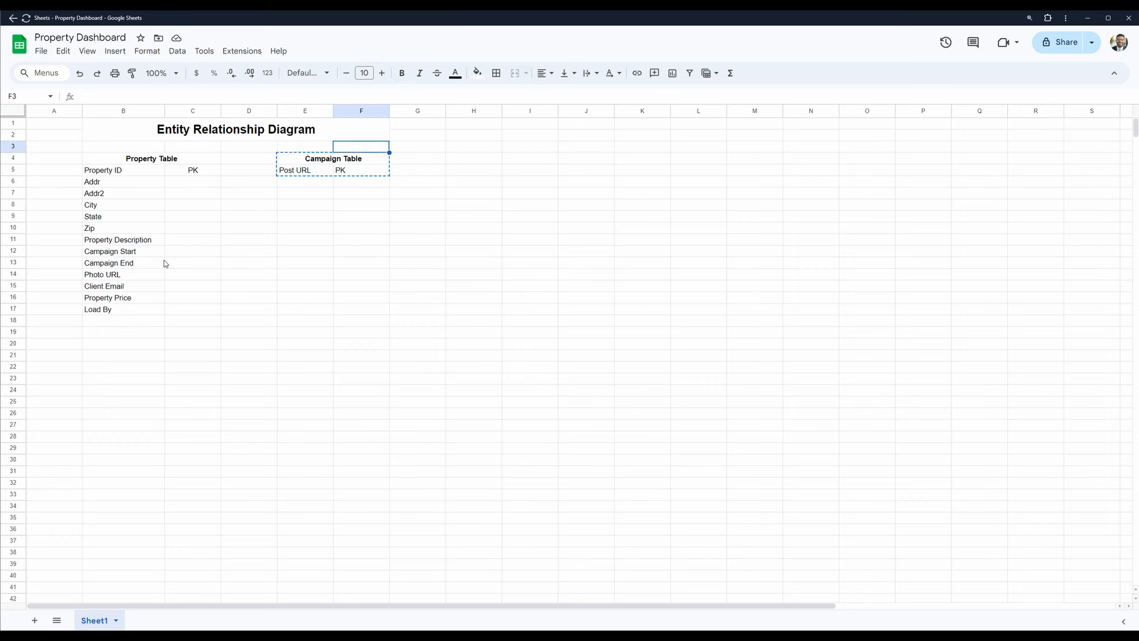
{"action": "key", "text": "ctrl+v"}
- Move the Campaign Table block down one row so its heading starts at cell F4, level with Property Table
{"action": "key", "text": "ctrl+c"}
{"action": "key", "text": "Down"}
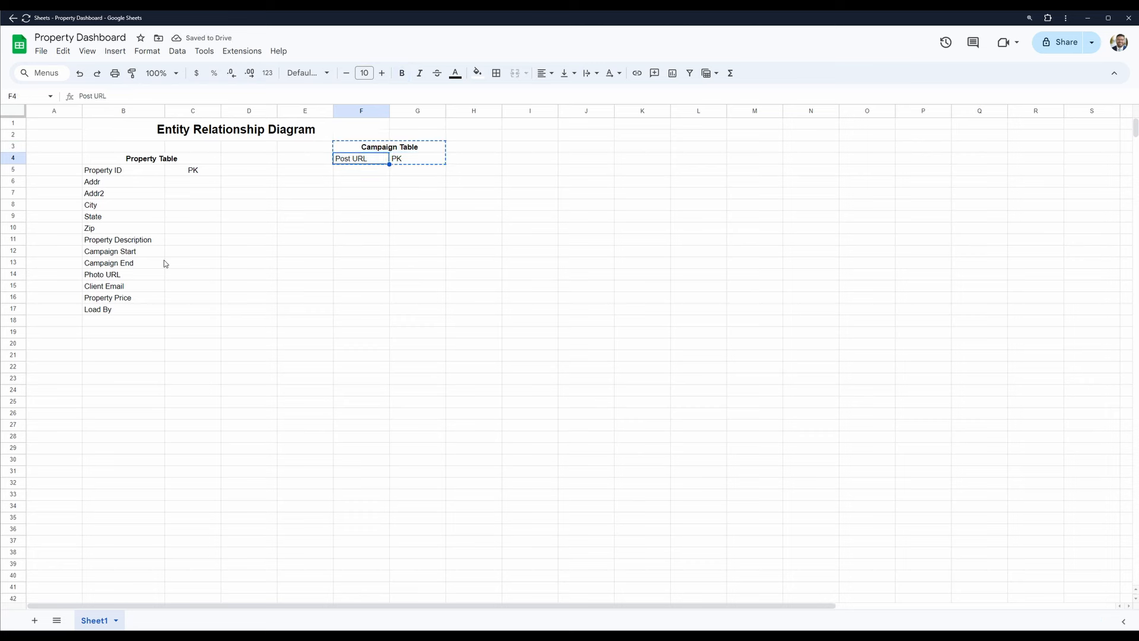
{"action": "key", "text": "ctrl+v"}
{"action": "key", "text": "Left"}
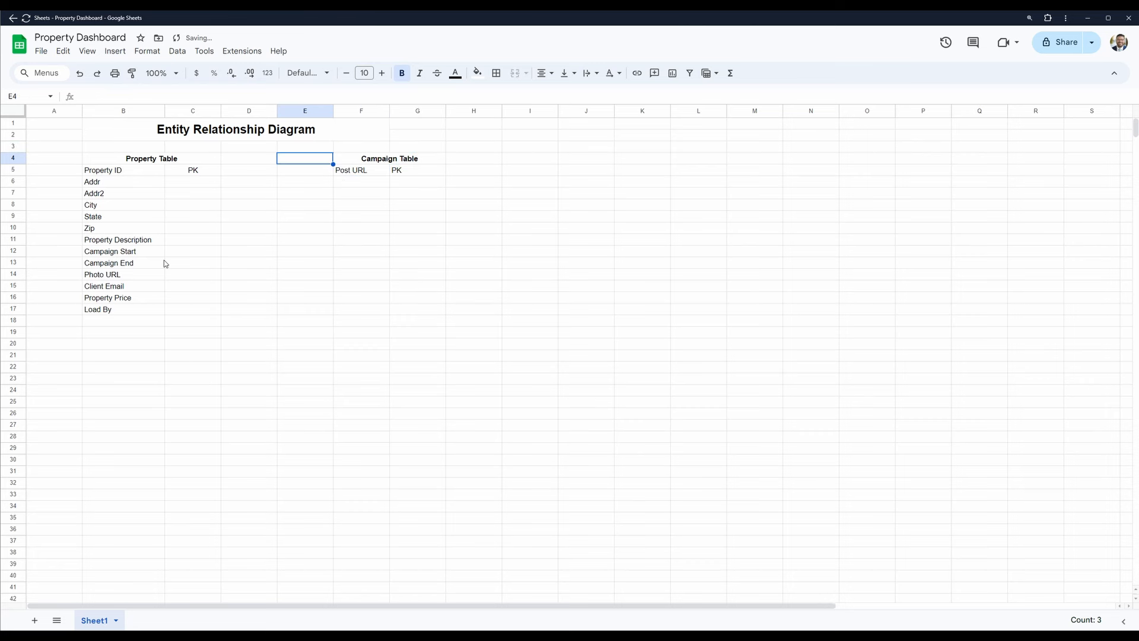
{"action": "key", "text": "Right"}
{"action": "key", "text": "Down"}
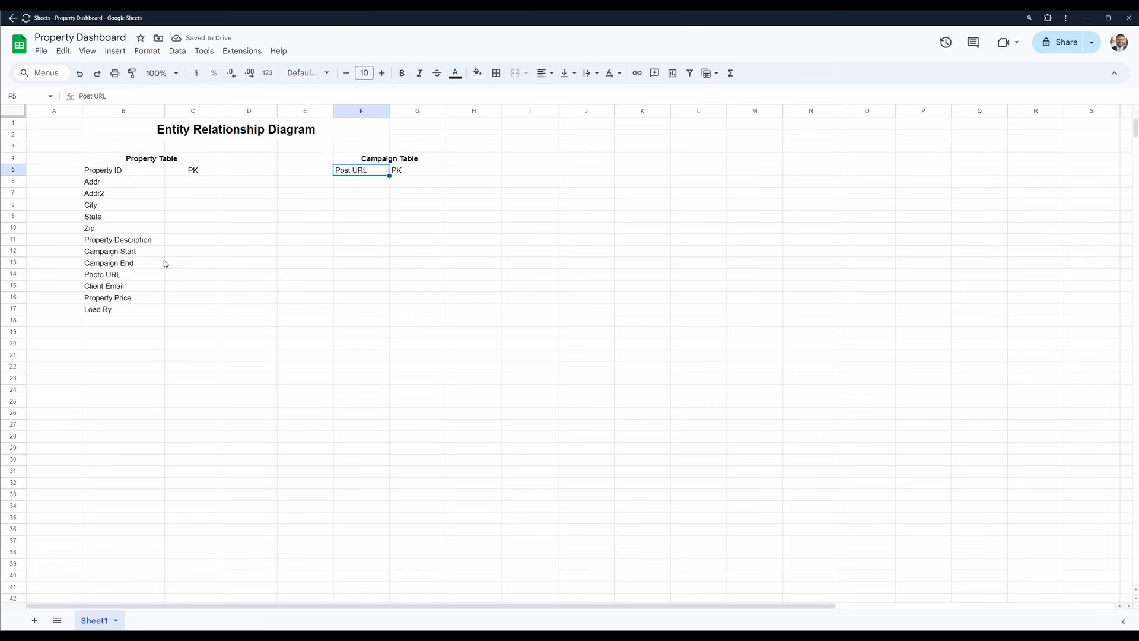
{"action": "key", "text": "Up"}
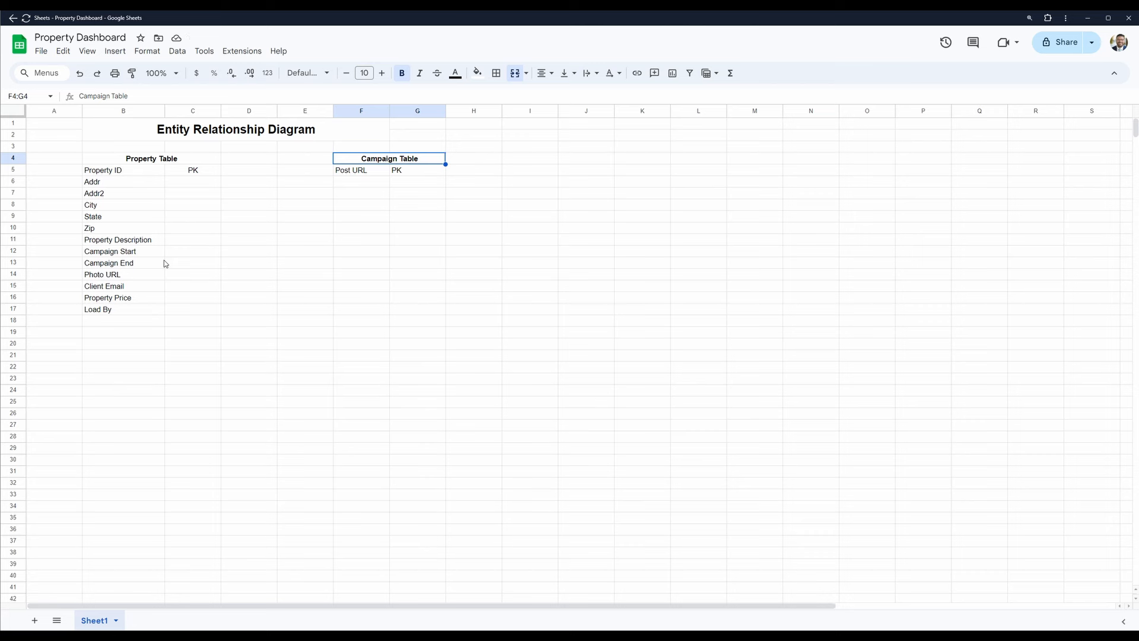
{"action": "key", "text": "Left"}
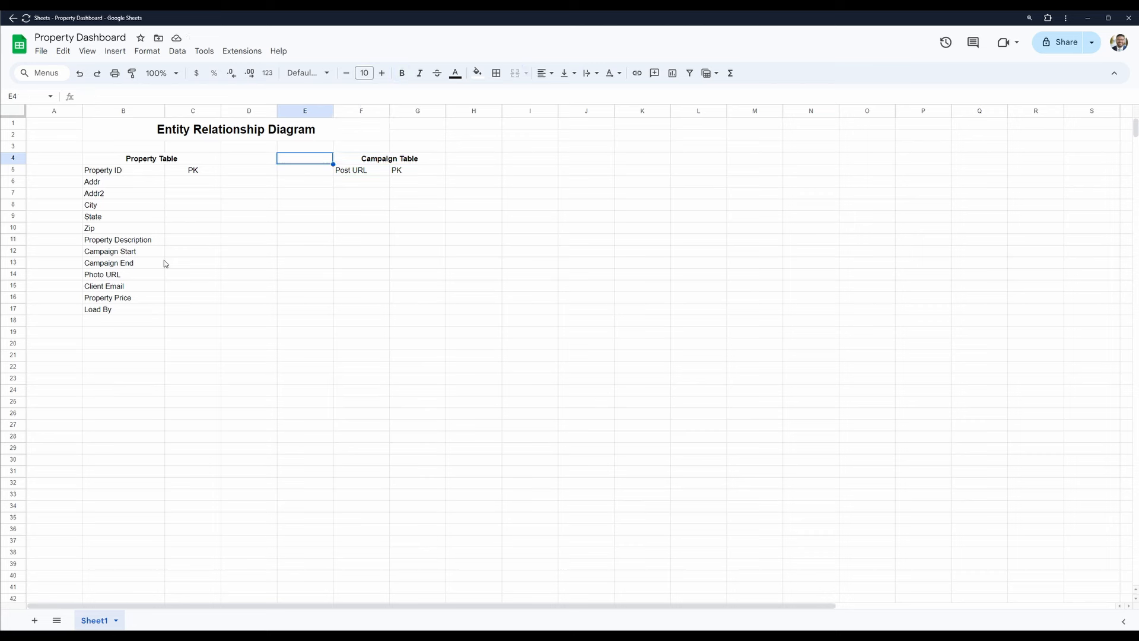
{"action": "key", "text": "Left"}
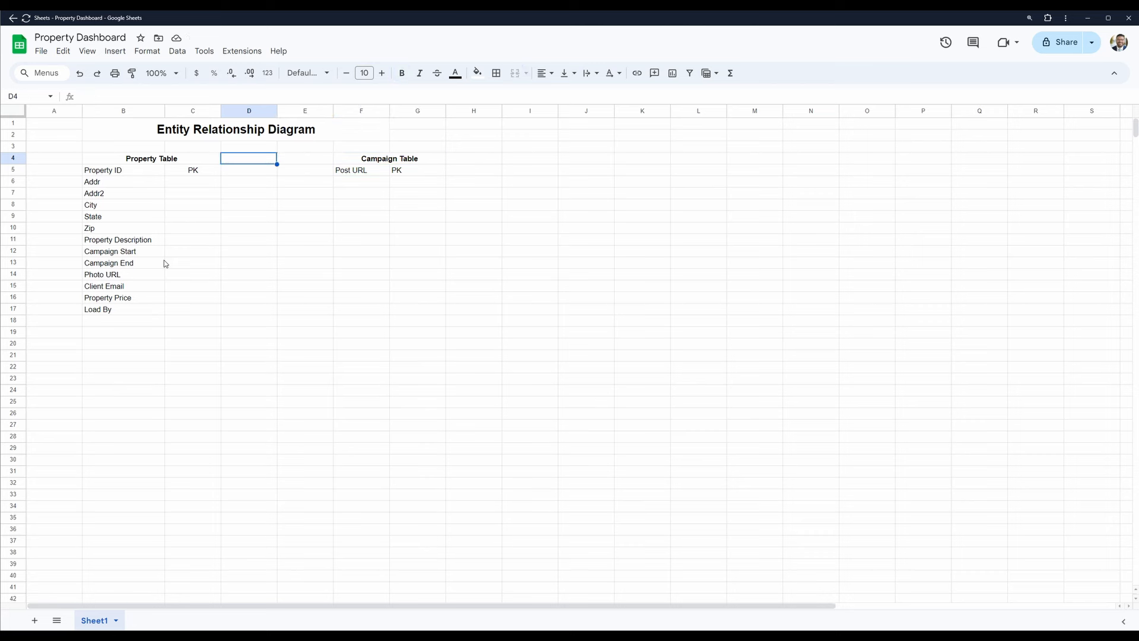
{"action": "key", "text": "Down"}
{"action": "key", "text": "Right"}
{"action": "key", "text": "Up"}
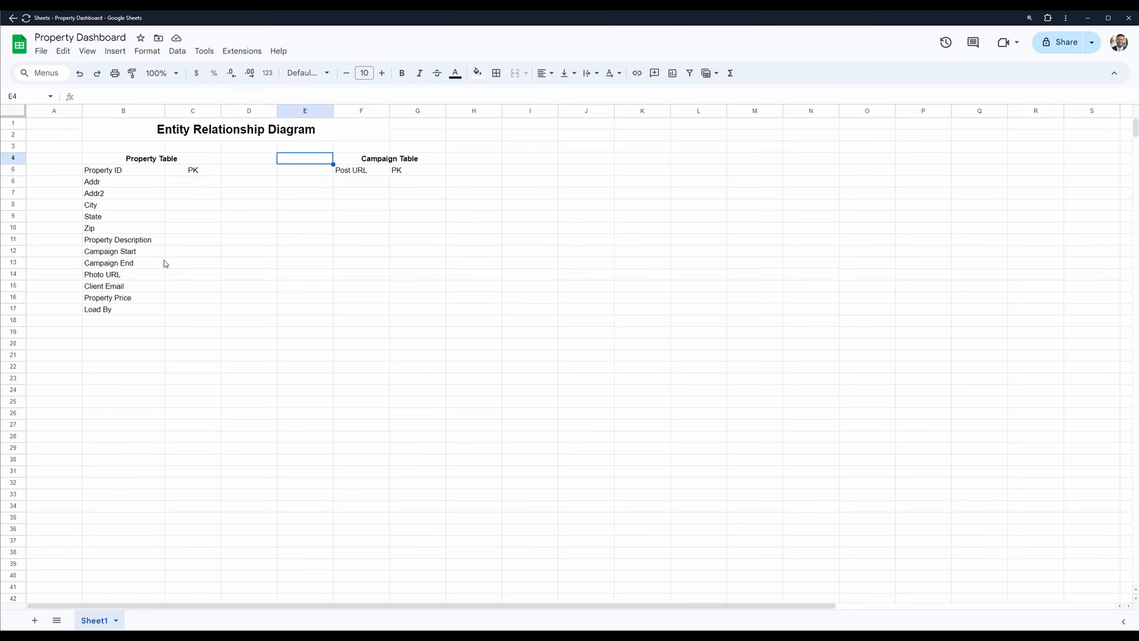
- Add a "Post Date" field in cell F6 below Post URL in the Campaign Table
{"action": "key", "text": "Right"}
{"action": "key", "text": "Down"}
{"action": "key", "text": "Down"}
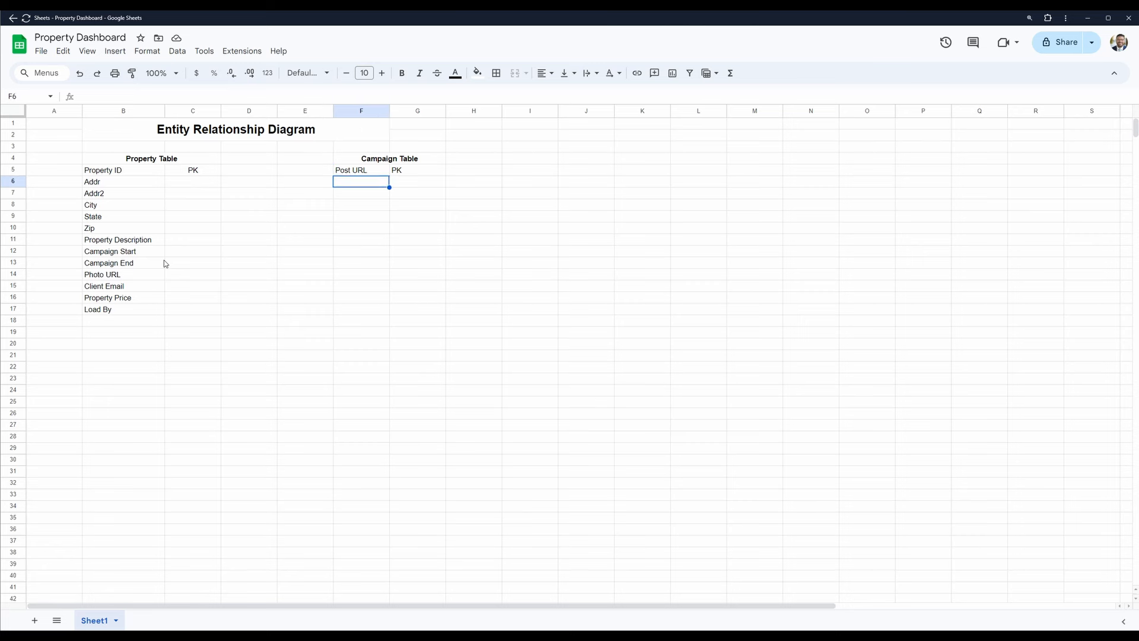
{"action": "type", "text": "Post "}
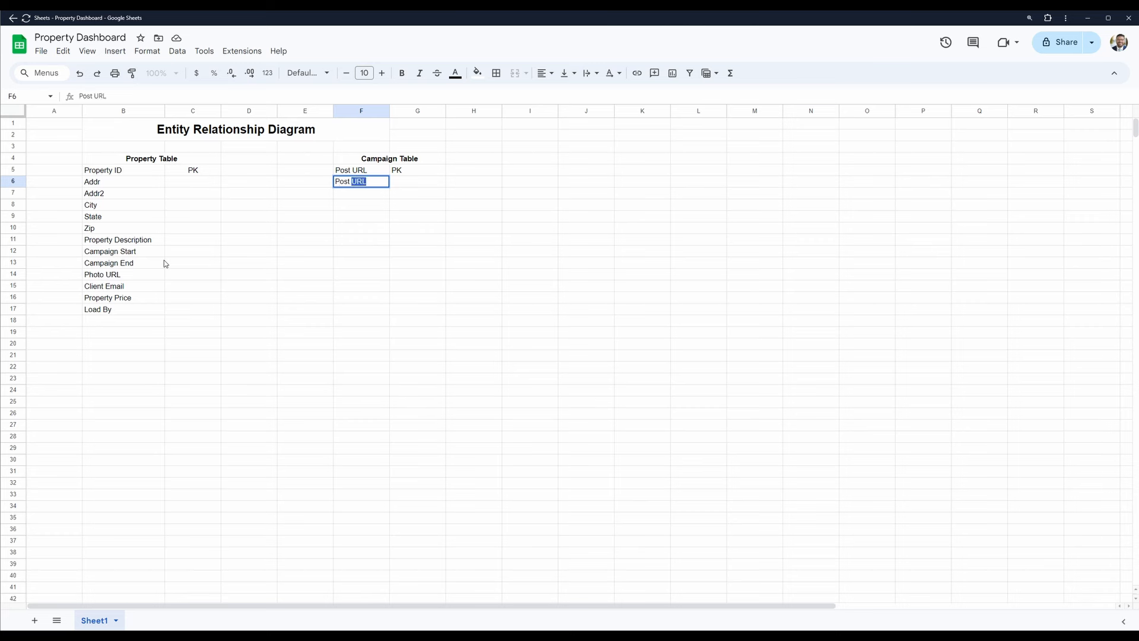
{"action": "type", "text": "Date"}
{"action": "key", "text": "Return"}
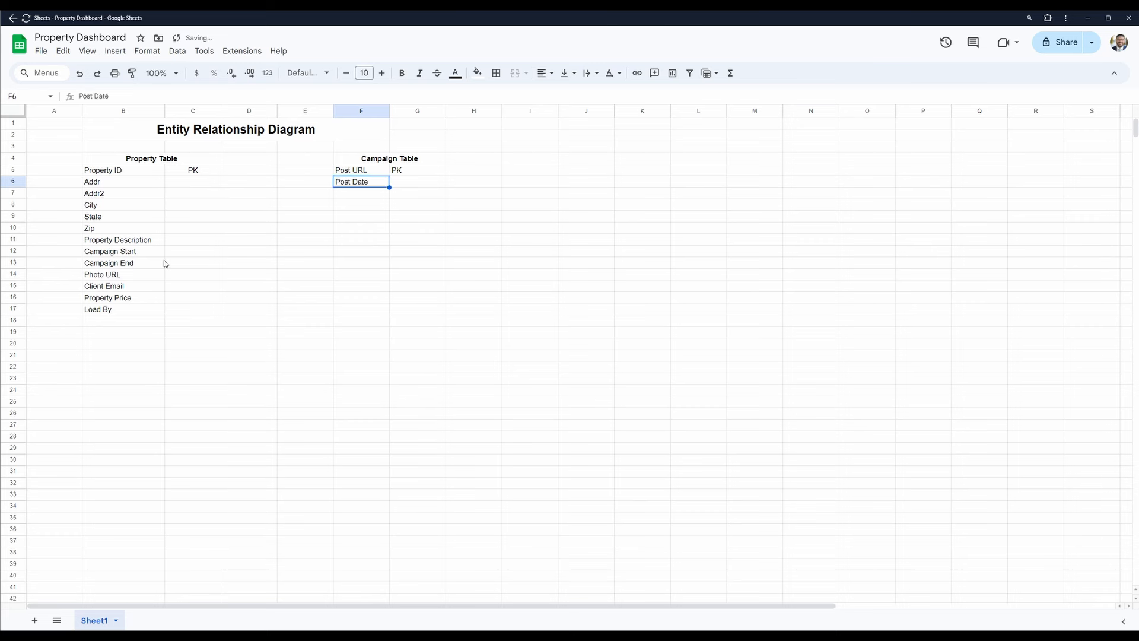
- Add a "Platform" field in cell F7 below Post Date
{"action": "key", "text": "Down"}
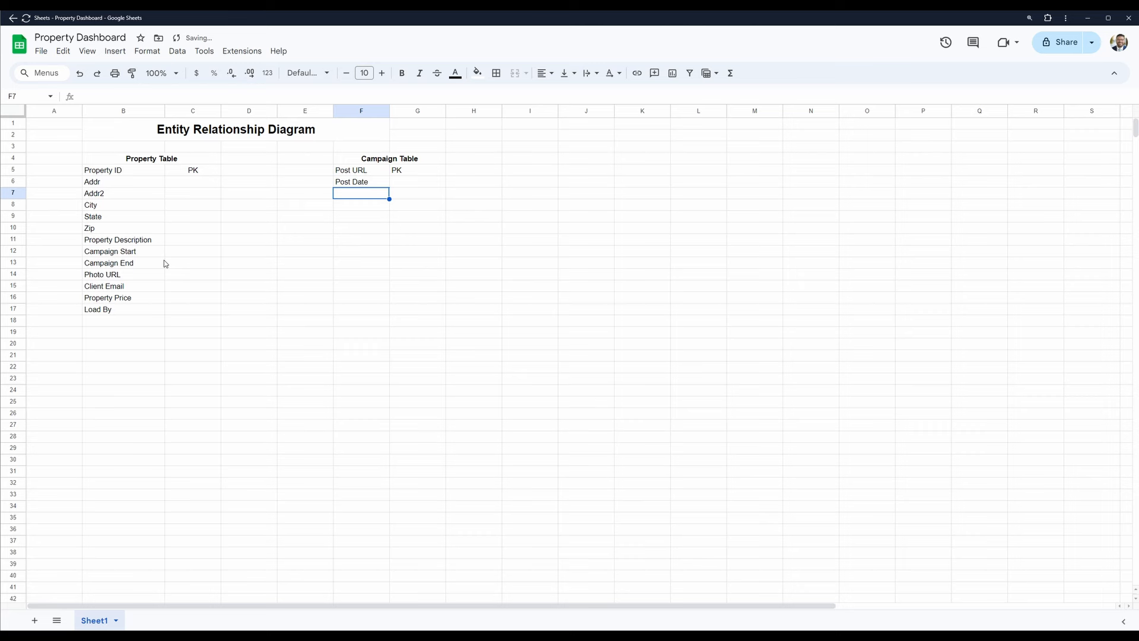
{"action": "type", "text": "Platf"}
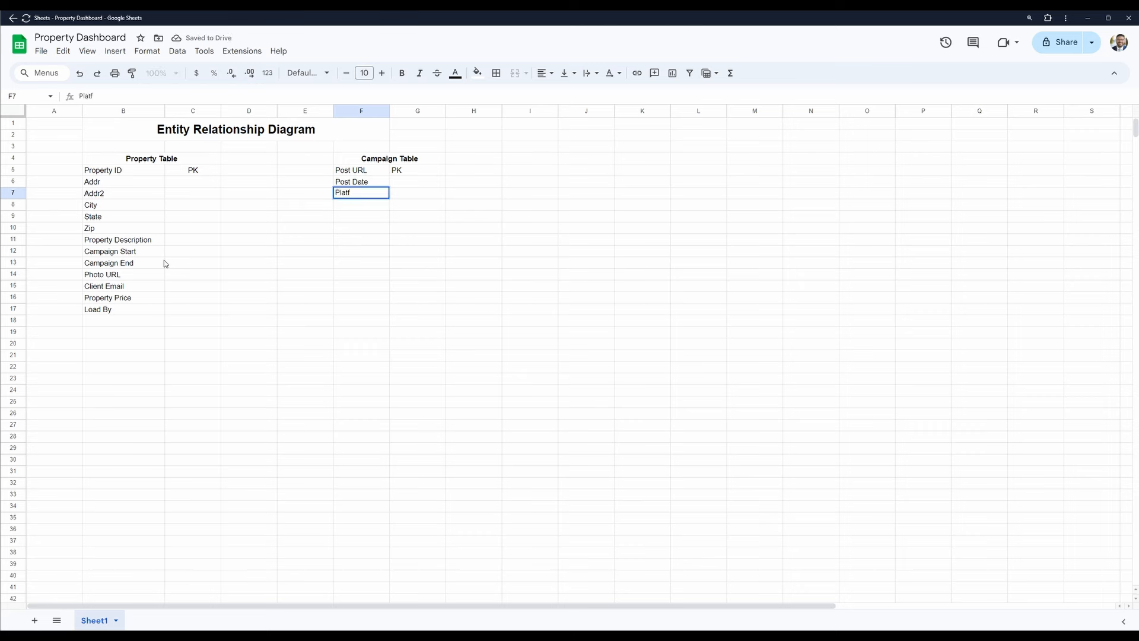
{"action": "type", "text": "orm"}
{"action": "key", "text": "Return"}
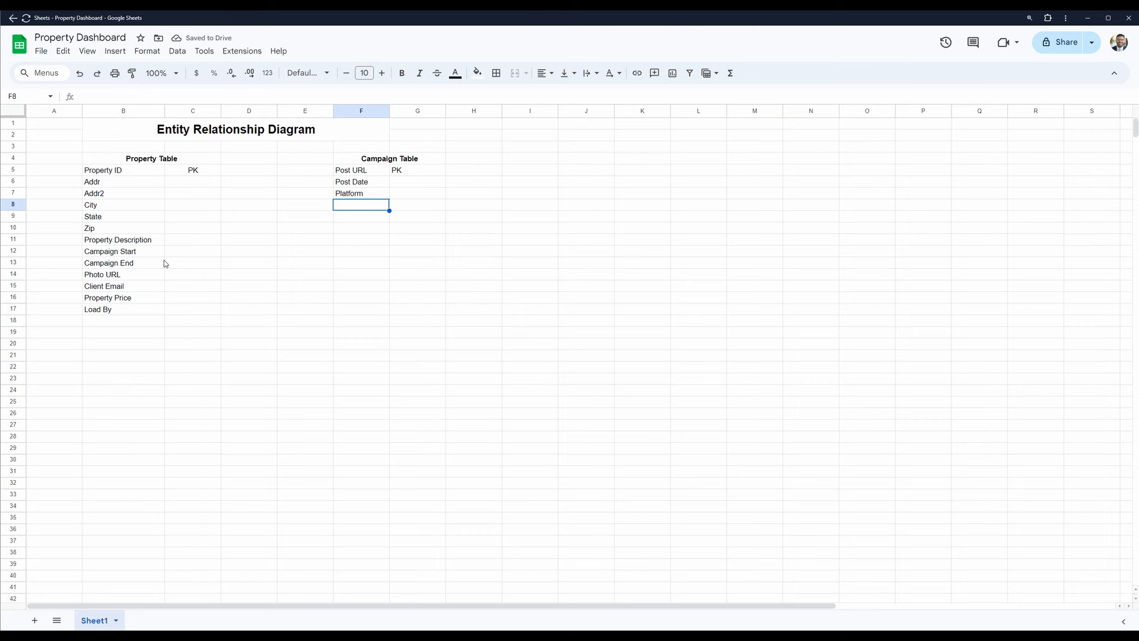
- Enter "Views" in cell F8 as the Campaign Table field after Platform
{"action": "type", "text": "Vie"}
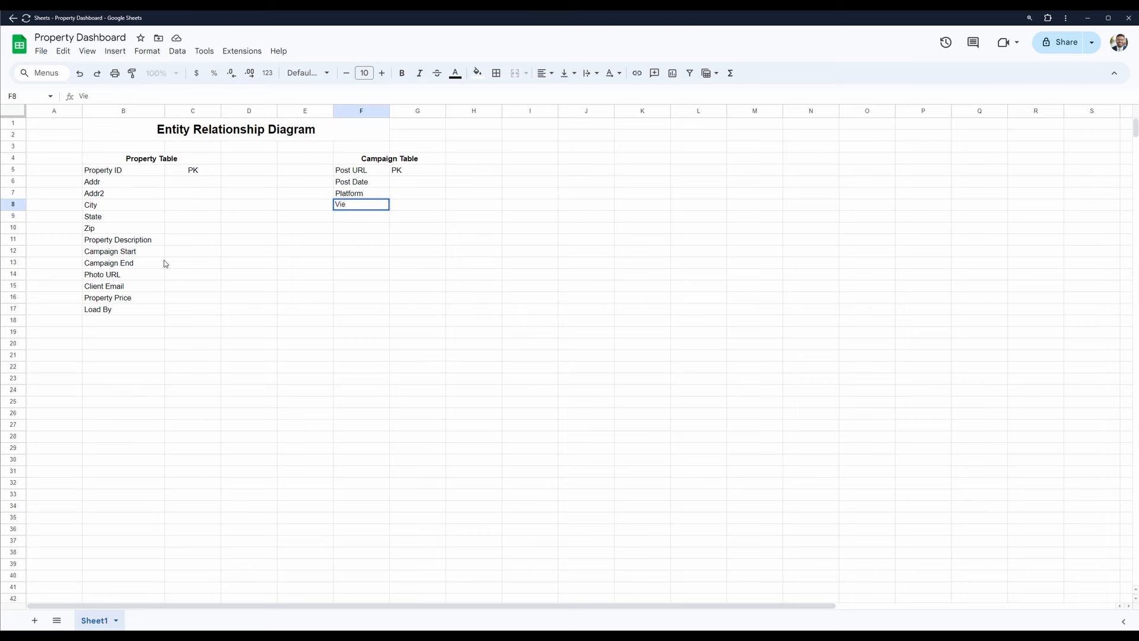
{"action": "type", "text": "ws"}
{"action": "key", "text": "Return"}
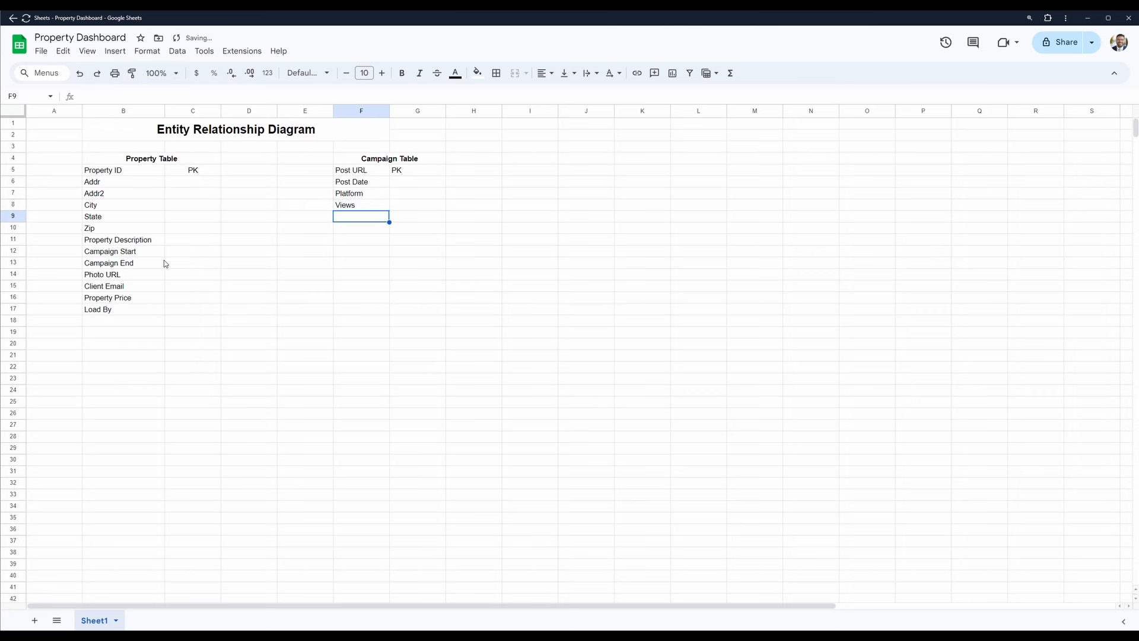
- Add a "Property ID" field in cell F9 below Views in the Campaign Table
{"action": "key", "text": "Up"}
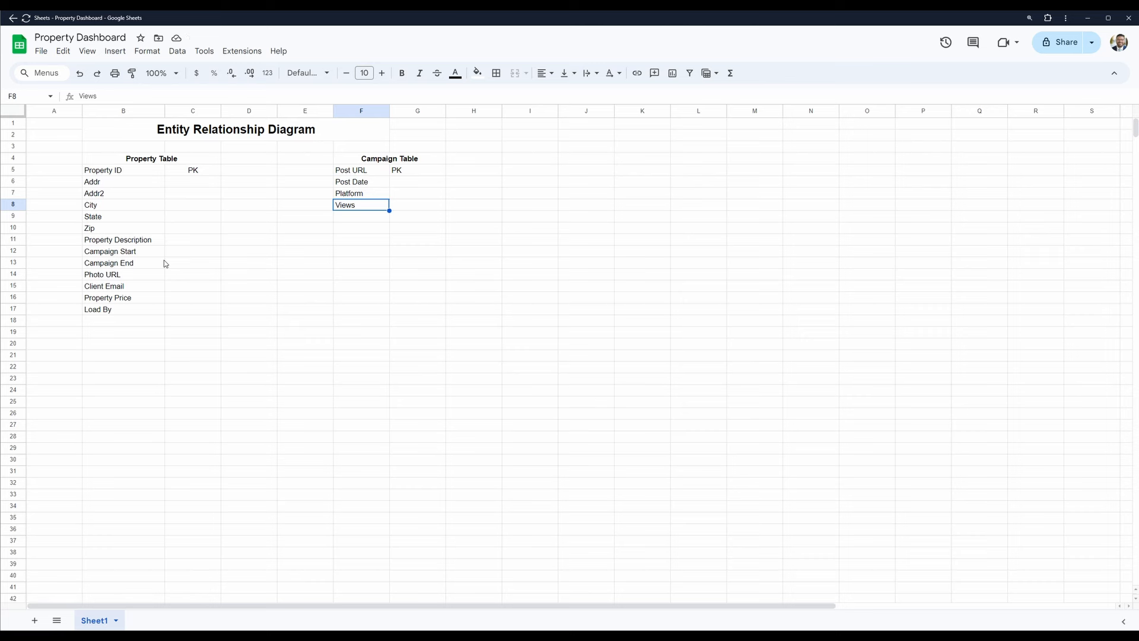
{"action": "key", "text": "Left"}
{"action": "key", "text": "Left"}
{"action": "key", "text": "Right"}
{"action": "key", "text": "Right"}
{"action": "key", "text": "Down"}
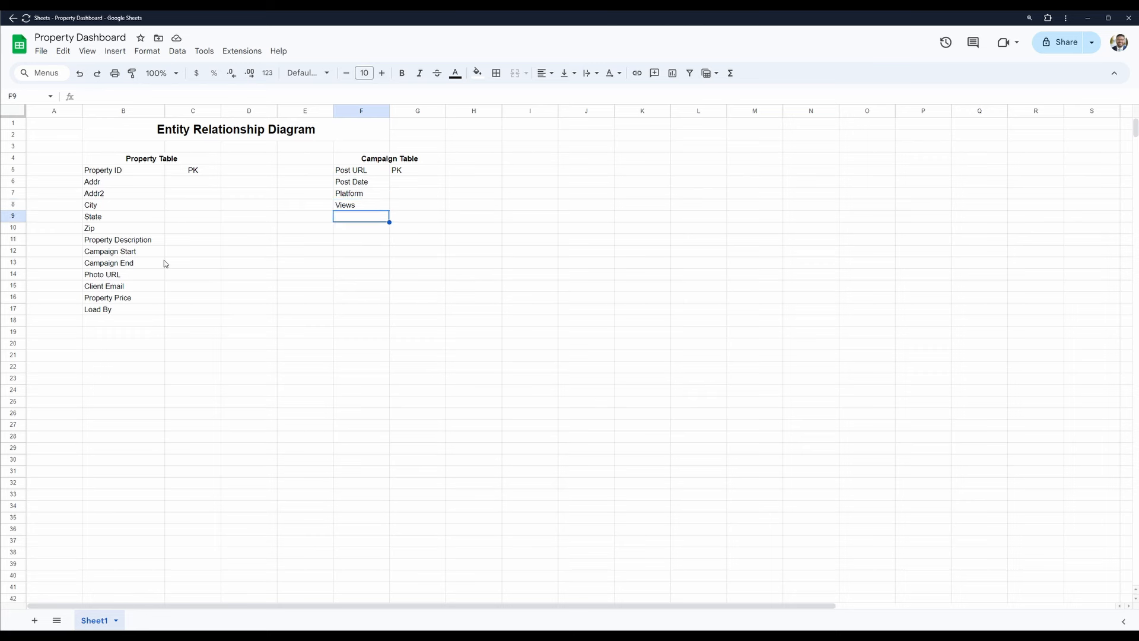
{"action": "type", "text": "Property ID"}
{"action": "key", "text": "Return"}
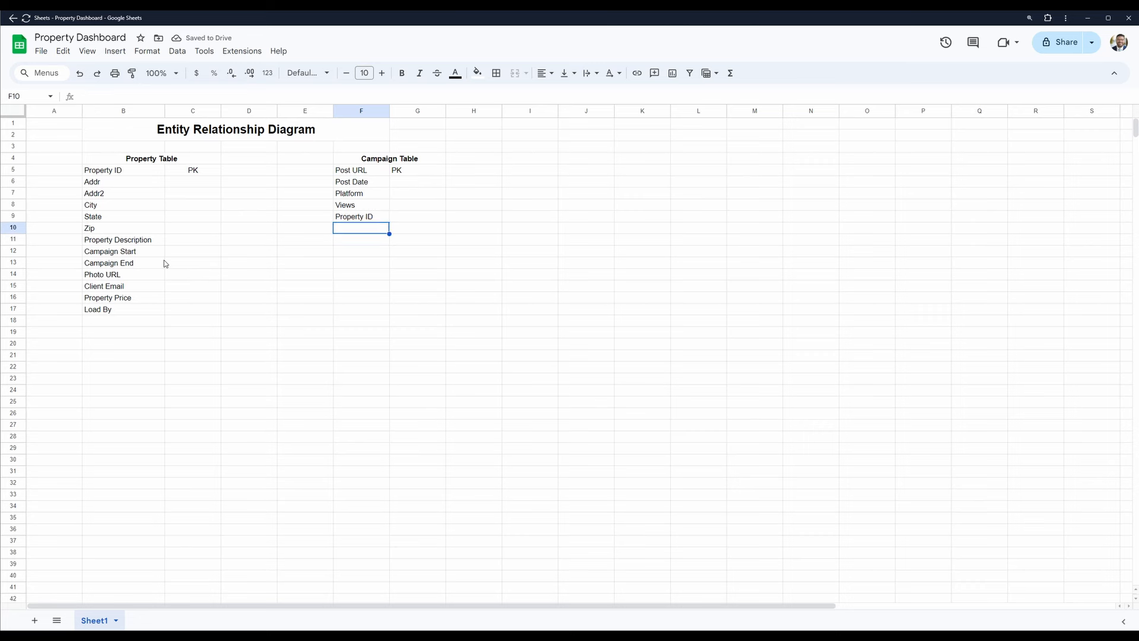
- Label the Property Table side of the relationship "One" in cell D5, beside the Property ID primary key
{"action": "key", "text": "Left"}
{"action": "key", "text": "Left"}
{"action": "key", "text": "Left"}
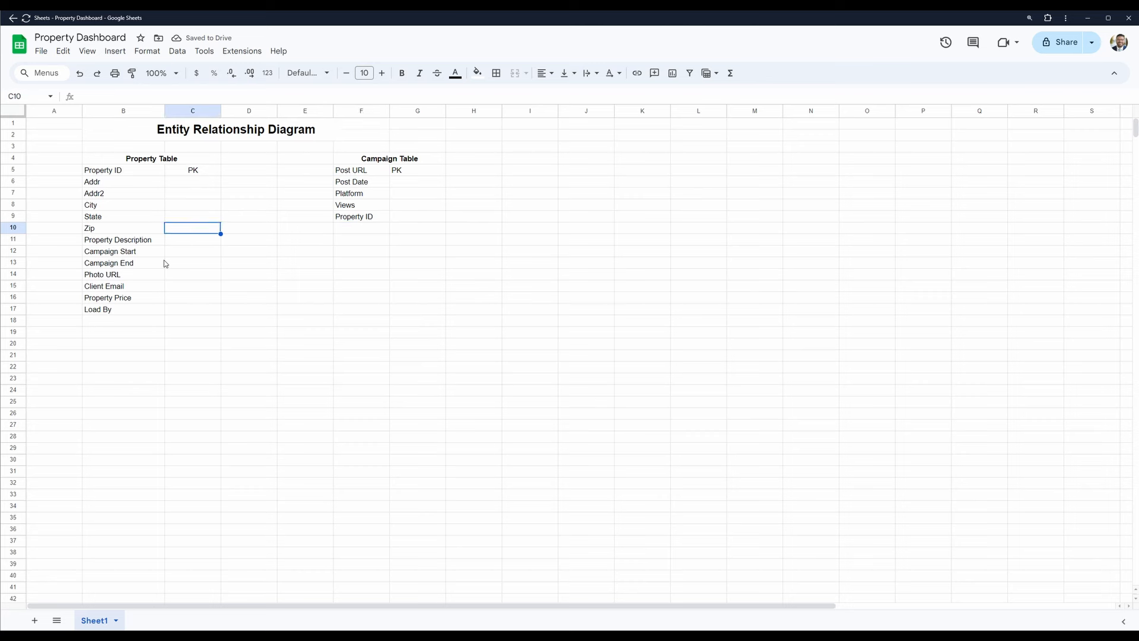
{"action": "key", "text": "Up"}
{"action": "key", "text": "Up"}
{"action": "key", "text": "Up"}
{"action": "key", "text": "Up"}
{"action": "key", "text": "Right"}
{"action": "key", "text": "Up"}
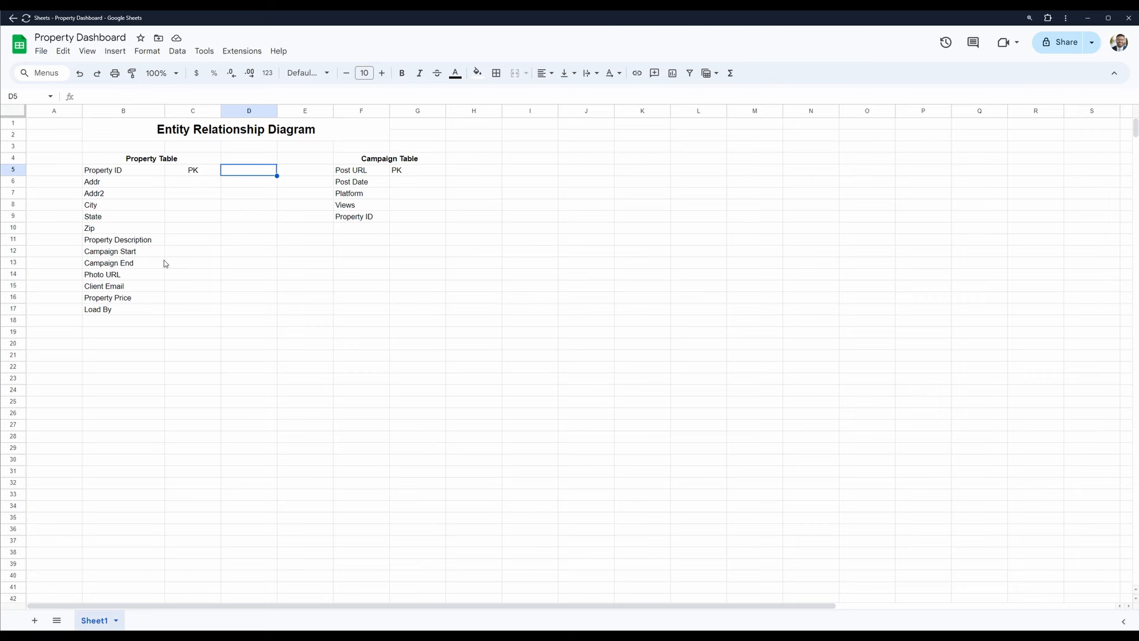
{"action": "type", "text": "One"}
- Label the Campaign Table side of the relationship "Many" in cell E9 beside Property ID, and select cell G9
{"action": "key", "text": "Right"}
{"action": "key", "text": "Down"}
{"action": "key", "text": "Down"}
{"action": "key", "text": "Down"}
{"action": "key", "text": "Down"}
{"action": "type", "text": "Man"}
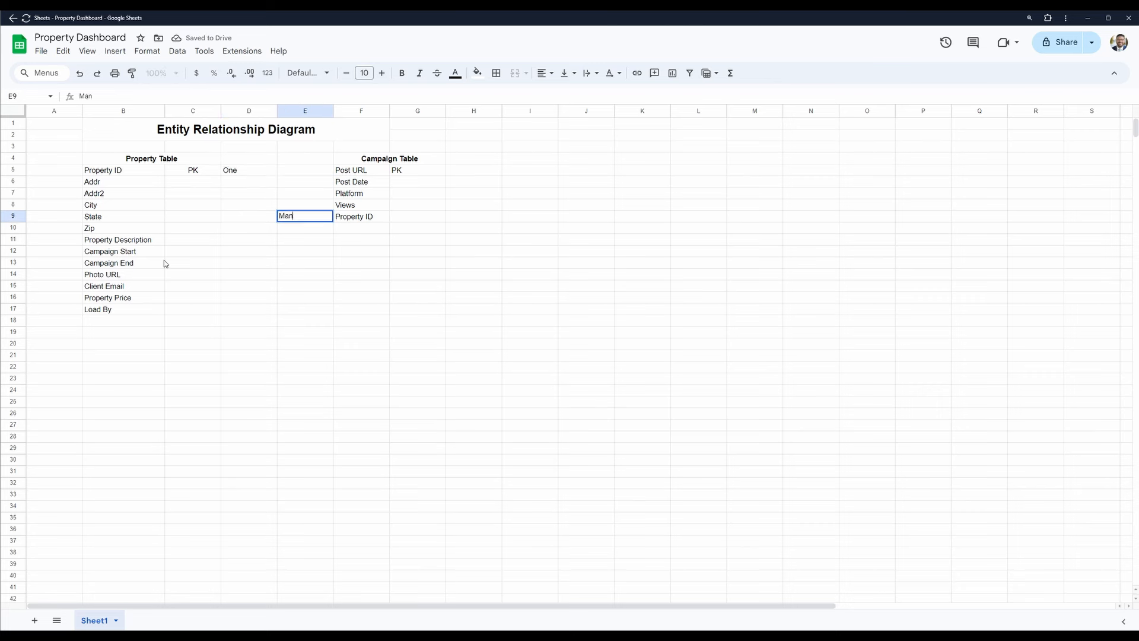
{"action": "key", "text": "Right"}
{"action": "key", "text": "Right"}
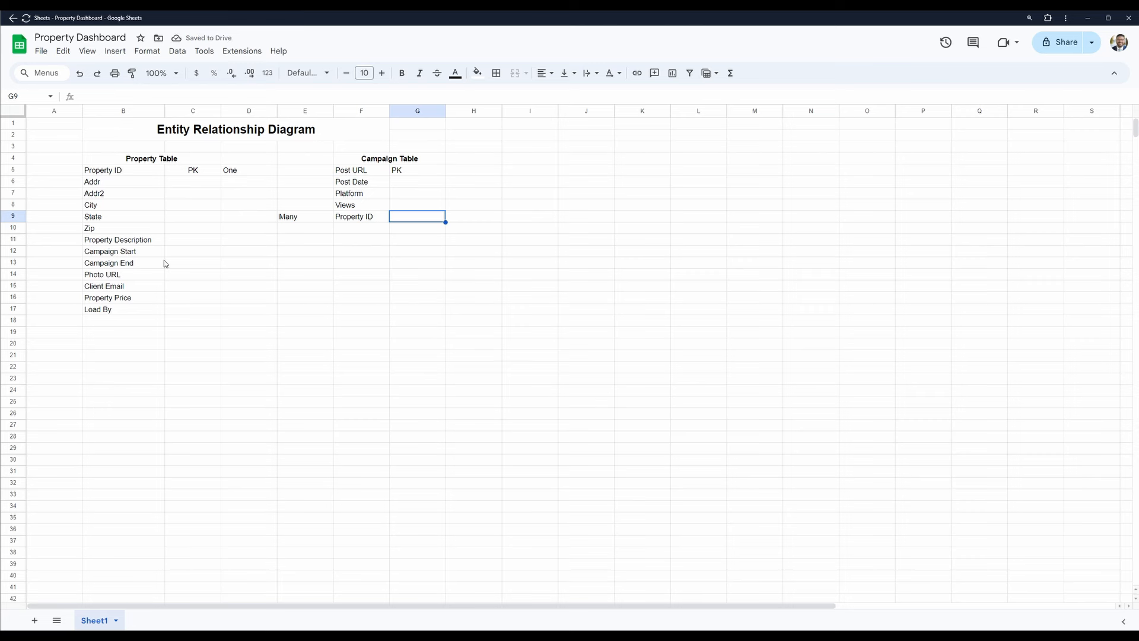
- Mark Property ID in the Campaign Table as a foreign key by entering "FK" in cell G9
{"action": "type", "text": "FK"}
{"action": "key", "text": "Up"}
{"action": "key", "text": "Up"}
{"action": "key", "text": "Up"}
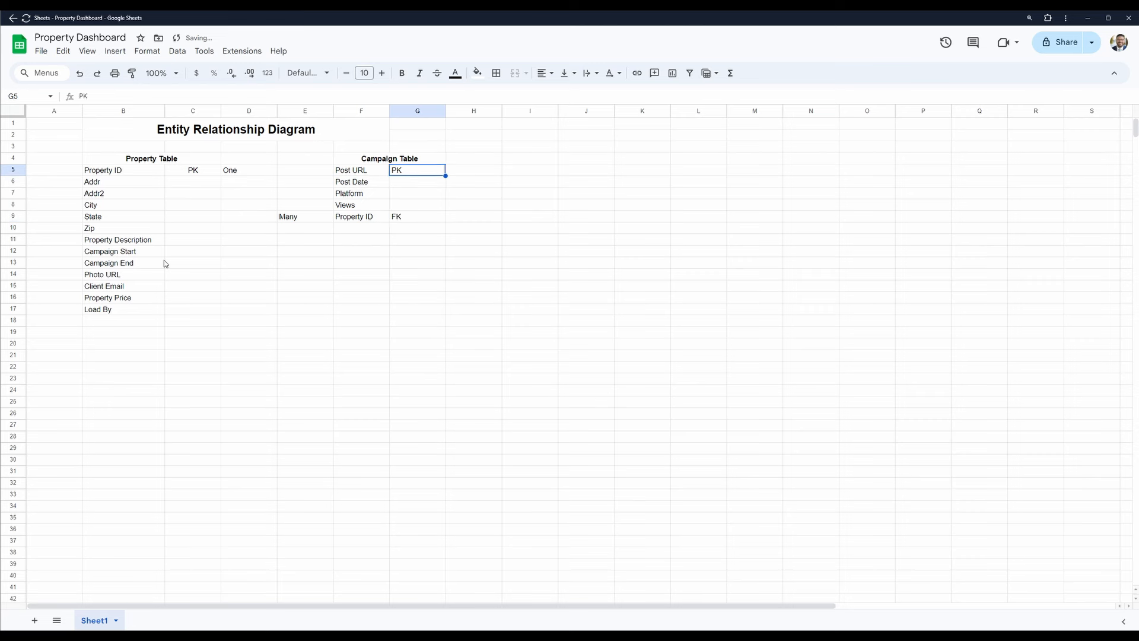
- Trace the one-to-many link between the Campaign Table's foreign key and the Property Table's Property ID through the "Many" and "One" labels
{"action": "key", "text": "Down"}
{"action": "key", "text": "Down"}
{"action": "key", "text": "Down"}
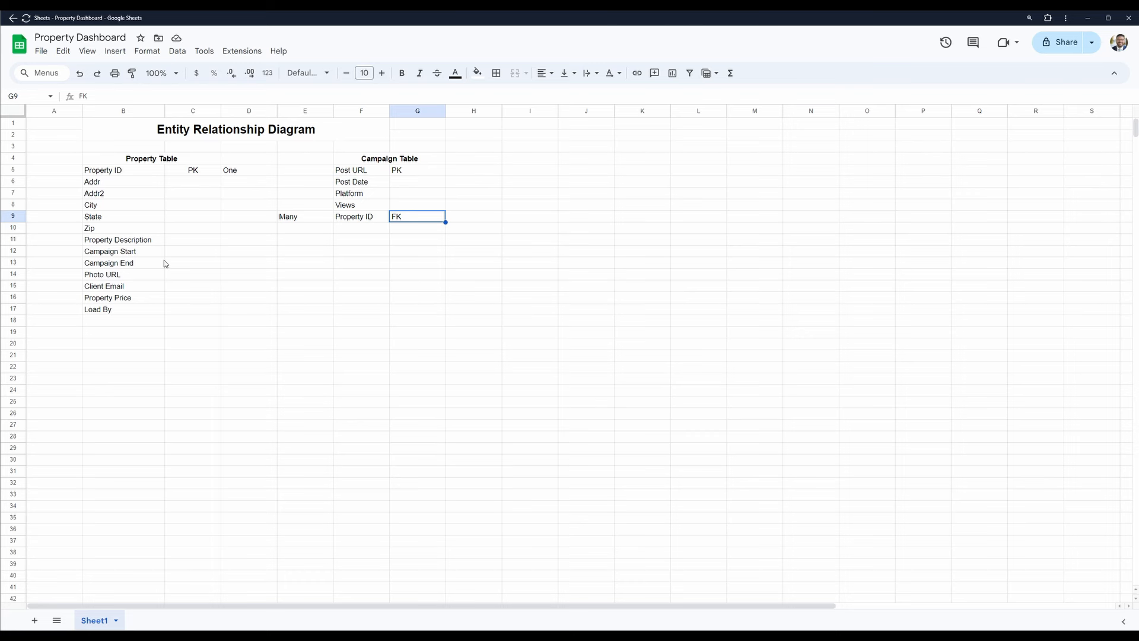
{"action": "key", "text": "Left"}
{"action": "key", "text": "Left"}
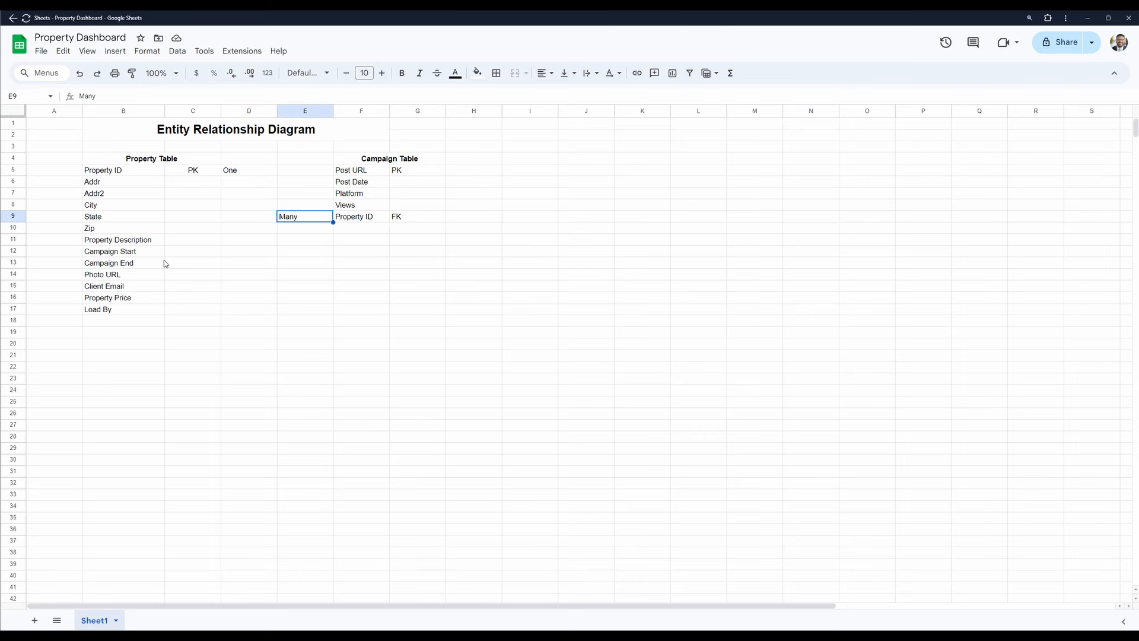
{"action": "key", "text": "Left"}
{"action": "key", "text": "Up"}
{"action": "key", "text": "Up"}
{"action": "key", "text": "Up"}
{"action": "key", "text": "Up"}
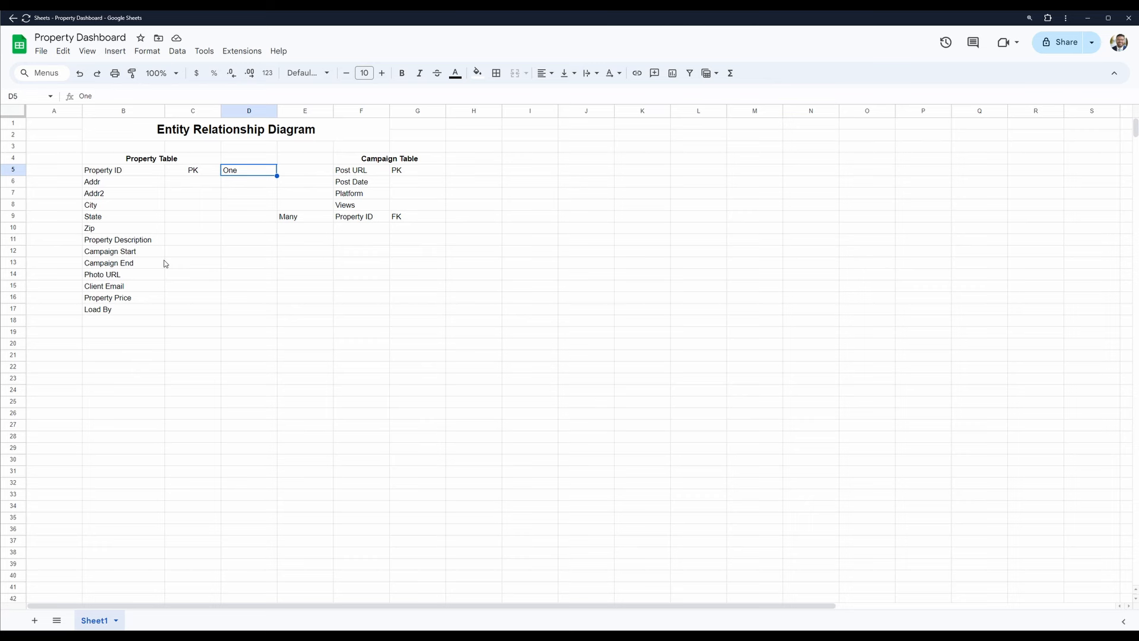
{"action": "key", "text": "Left"}
{"action": "key", "text": "Left"}
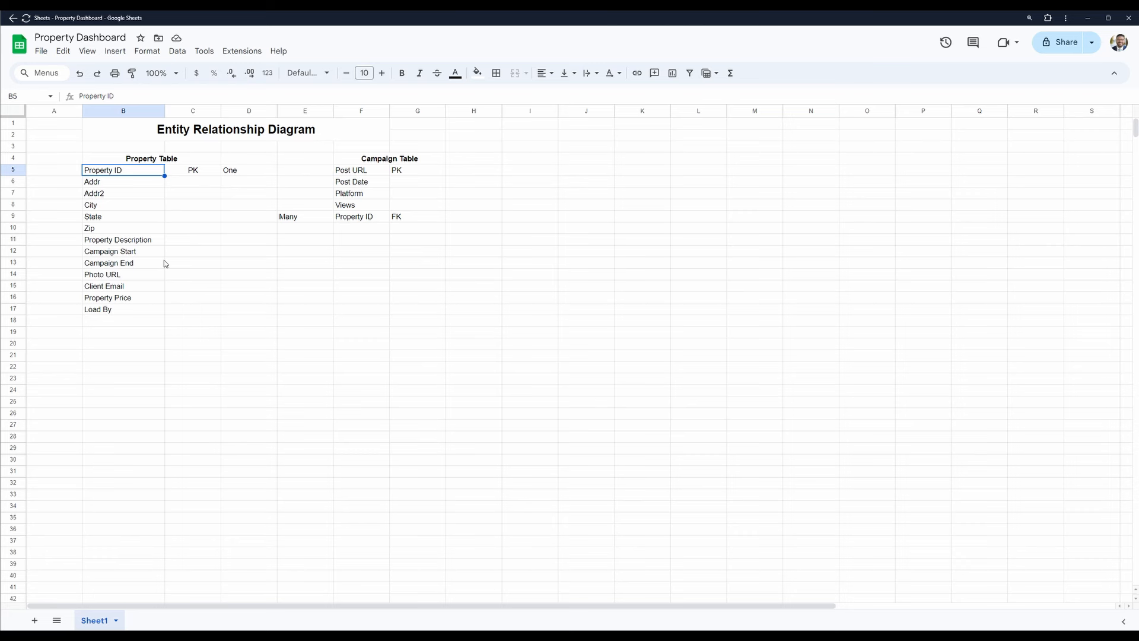
{"action": "key", "text": "Down"}
{"action": "key", "text": "Up"}
{"action": "key", "text": "Right"}
{"action": "key", "text": "Right"}
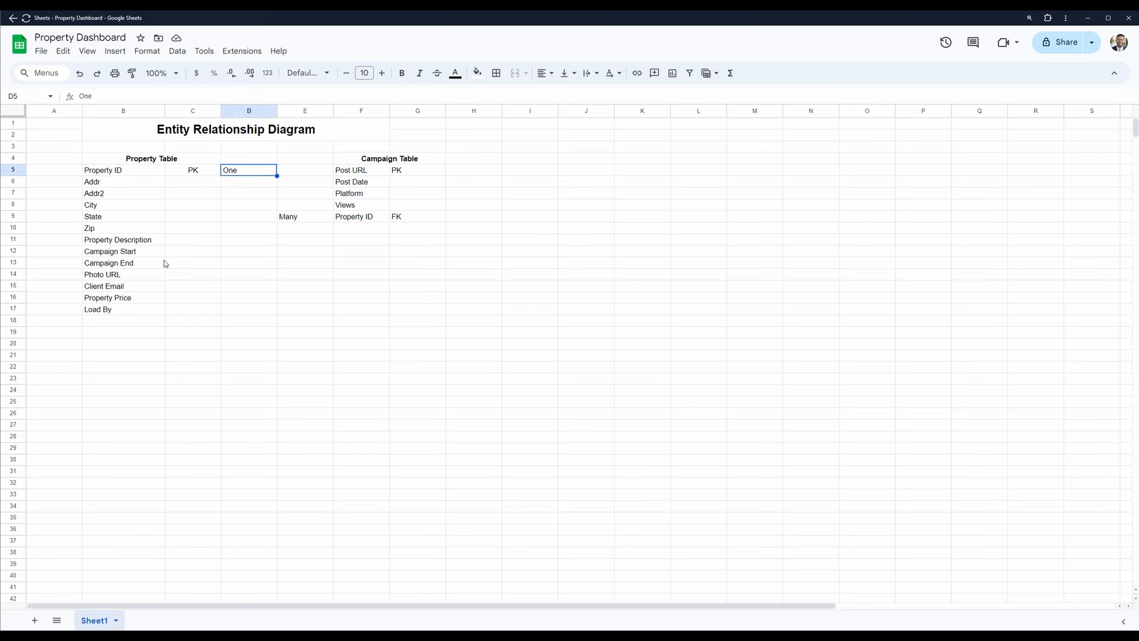
{"action": "key", "text": "Right"}
{"action": "key", "text": "Right"}
{"action": "key", "text": "Down"}
{"action": "key", "text": "Down"}
{"action": "key", "text": "Down"}
{"action": "key", "text": "Down"}
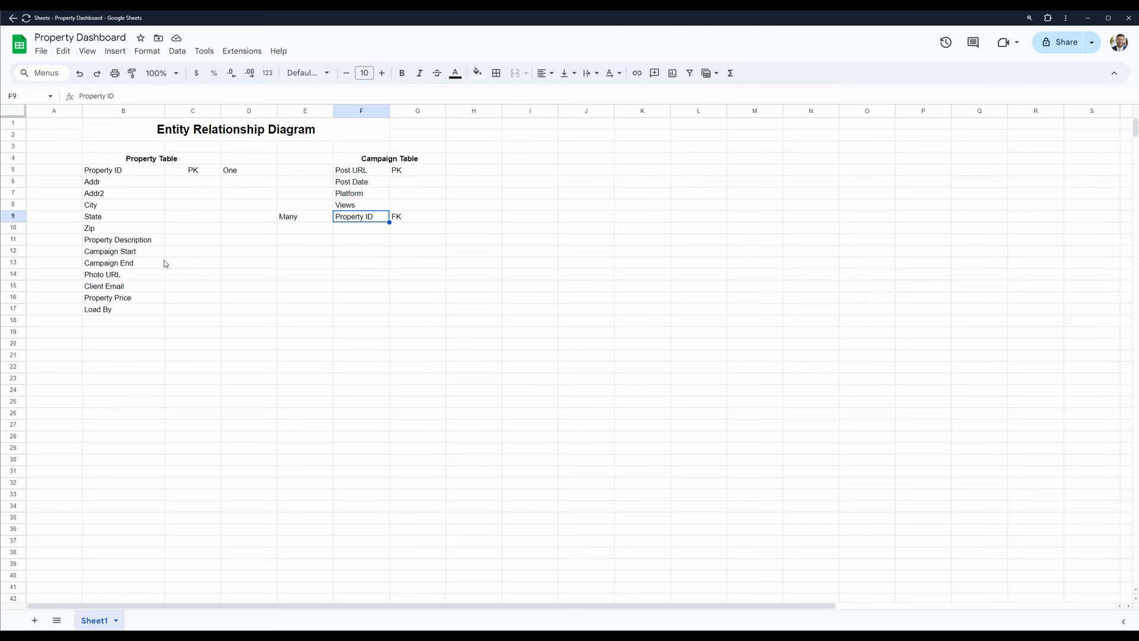
- Examine the Property Table's Property ID and the Campaign Table's Post URL, Post Date and Platform fields
{"action": "key", "text": "Left"}
{"action": "key", "text": "Left"}
{"action": "key", "text": "Up"}
{"action": "key", "text": "Up"}
{"action": "key", "text": "Up"}
{"action": "key", "text": "Up"}
{"action": "key", "text": "Left"}
{"action": "key", "text": "Left"}
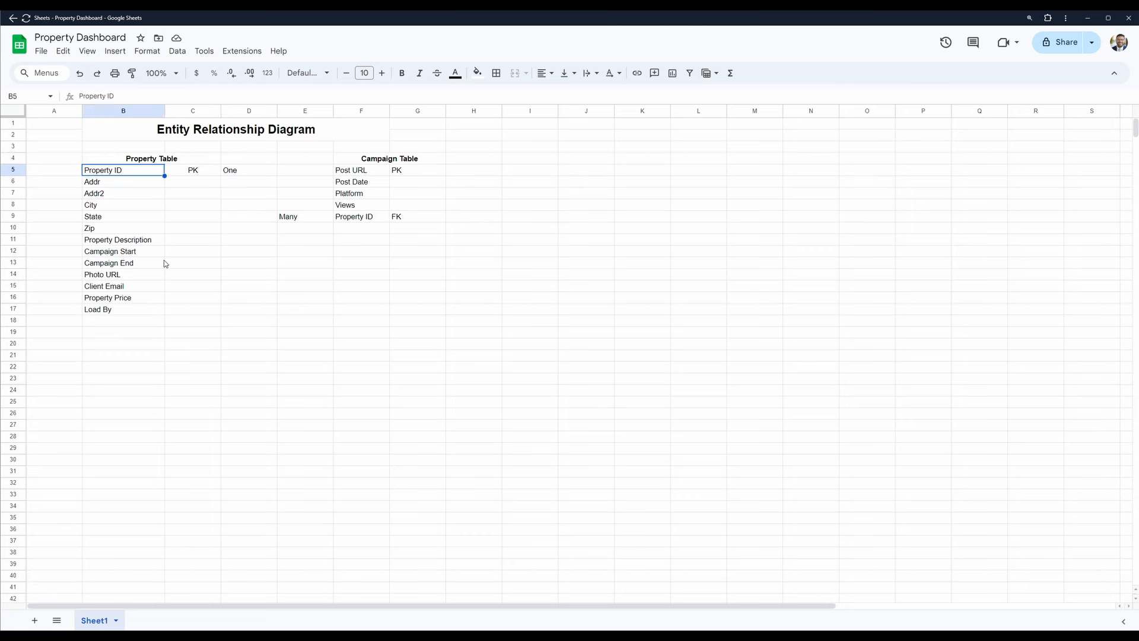
{"action": "key", "text": "Right"}
{"action": "key", "text": "Right"}
{"action": "key", "text": "Right"}
{"action": "key", "text": "Right"}
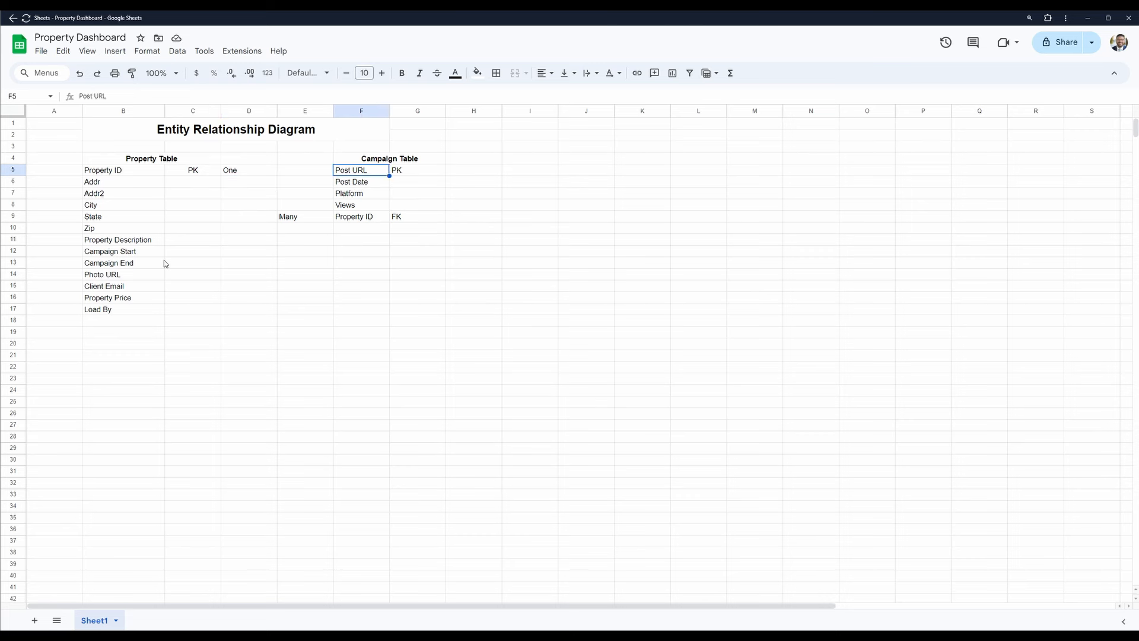
{"action": "key", "text": "Down"}
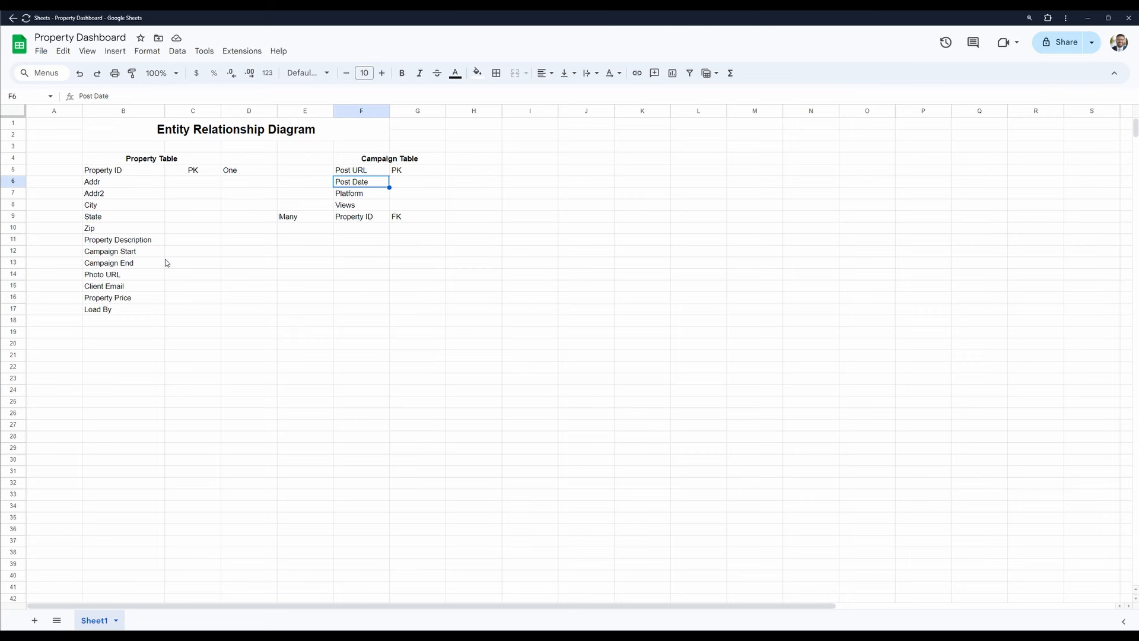
{"action": "left_click", "coordinate": [352, 194]}
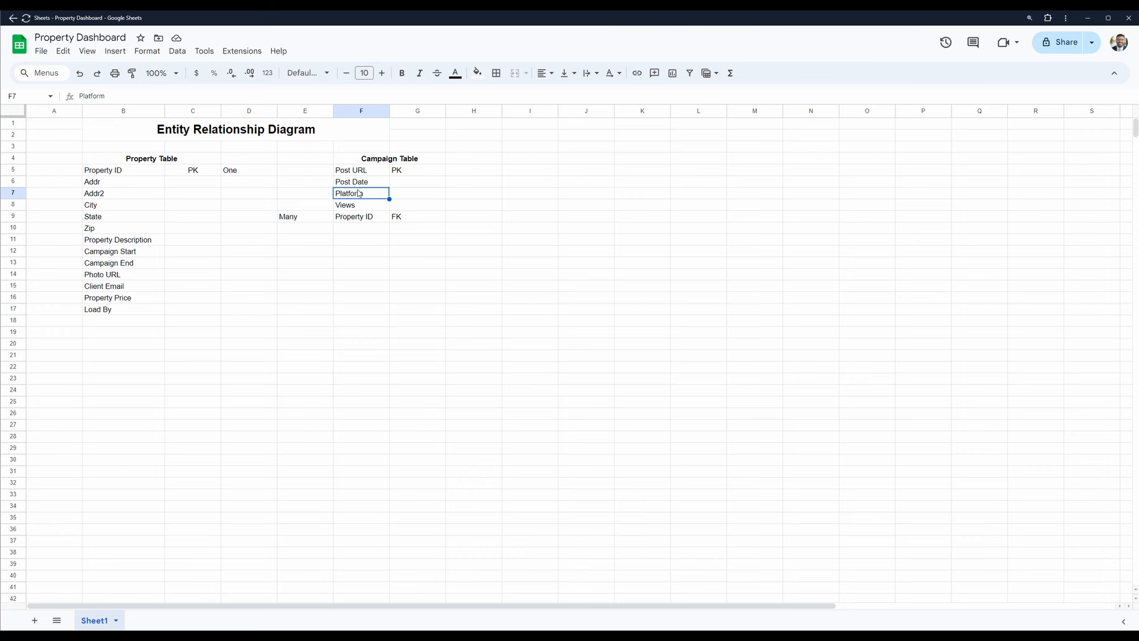
- Compare the Property ID fields of both tables and their "One" and "Many" relationship labels
{"action": "right_click", "coordinate": [151, 165]}
{"action": "left_click", "coordinate": [151, 167]}
{"action": "left_click", "coordinate": [365, 220]}
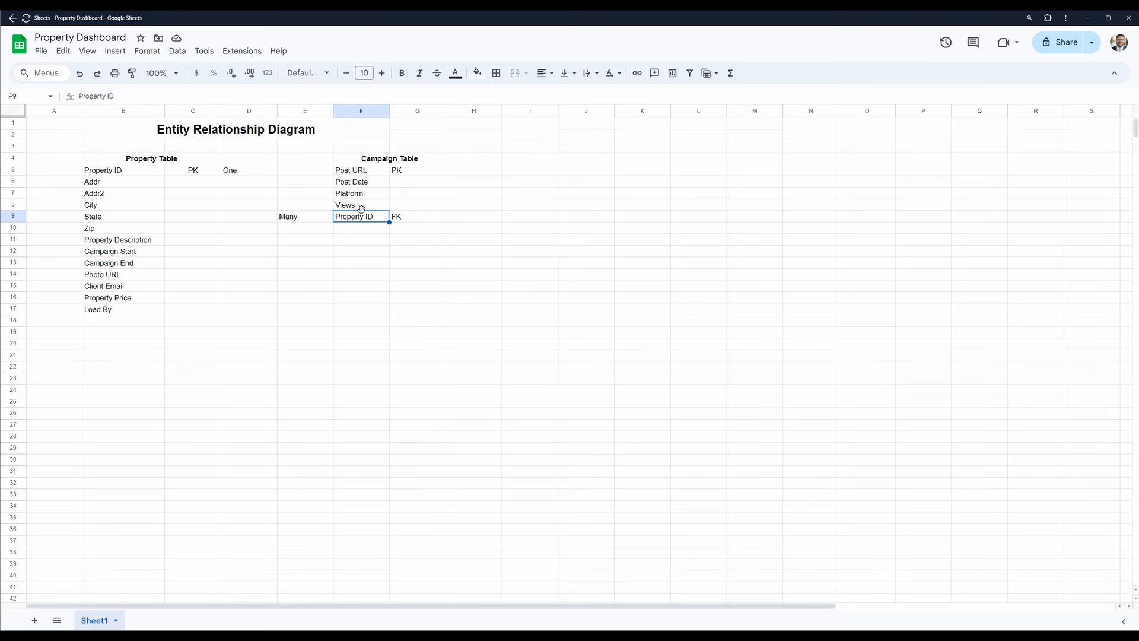
{"action": "left_click_drag", "start_coordinate": [233, 179], "coordinate": [232, 173]}
{"action": "left_click", "coordinate": [232, 173]}
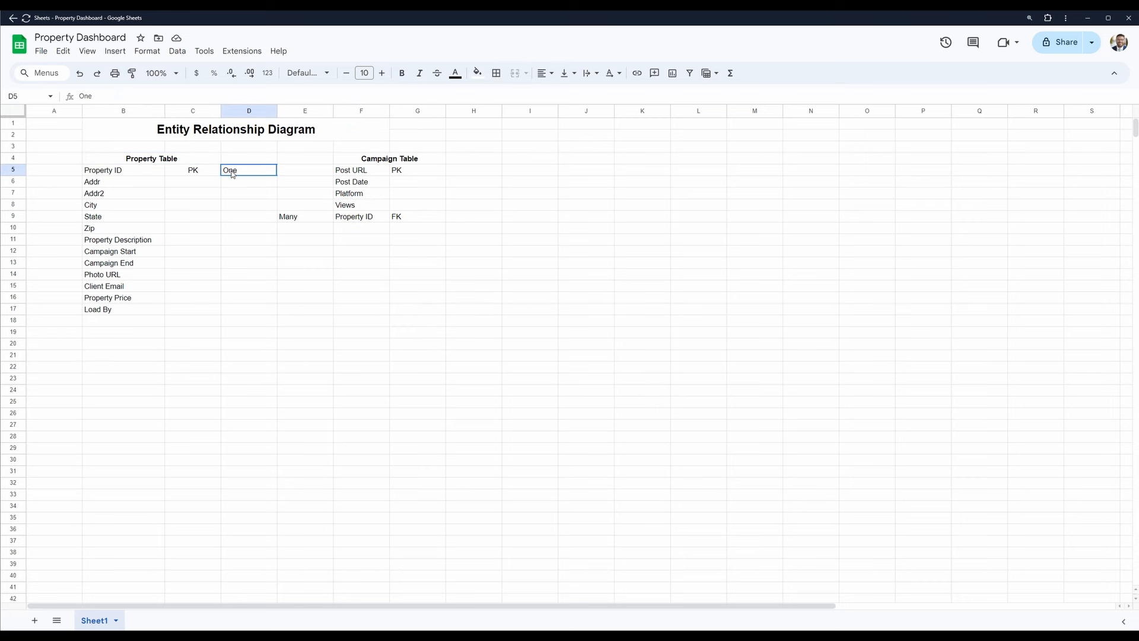
{"action": "right_click", "coordinate": [234, 174]}
{"action": "left_click", "coordinate": [307, 220]}
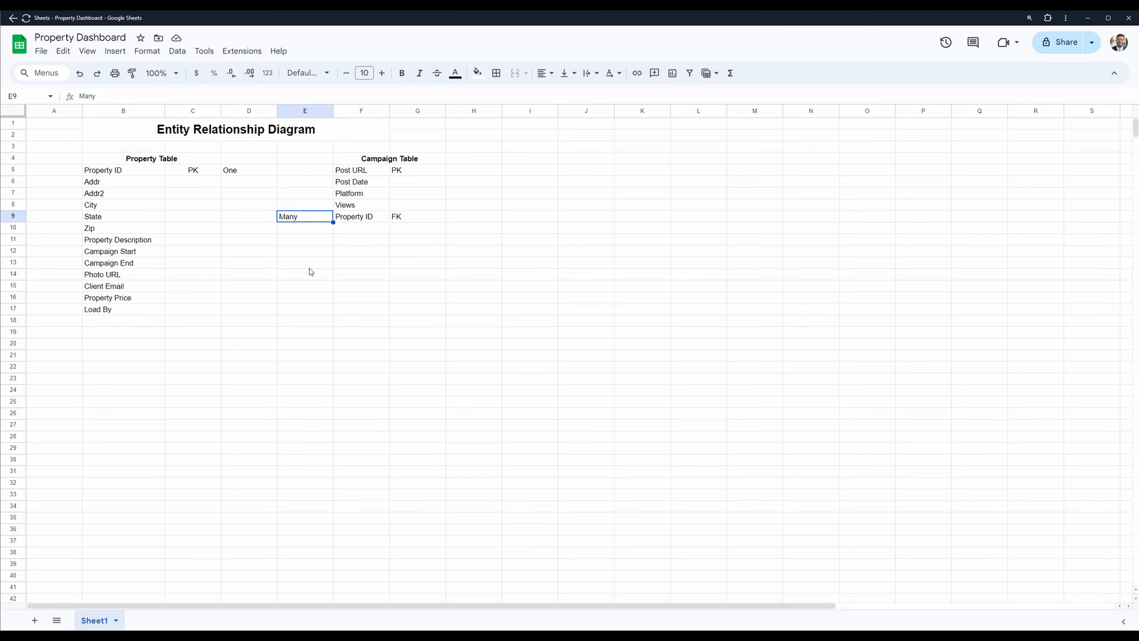
- Add a bottom border to cell D5 under "One" to start the relationship line
{"action": "left_click", "coordinate": [244, 171]}
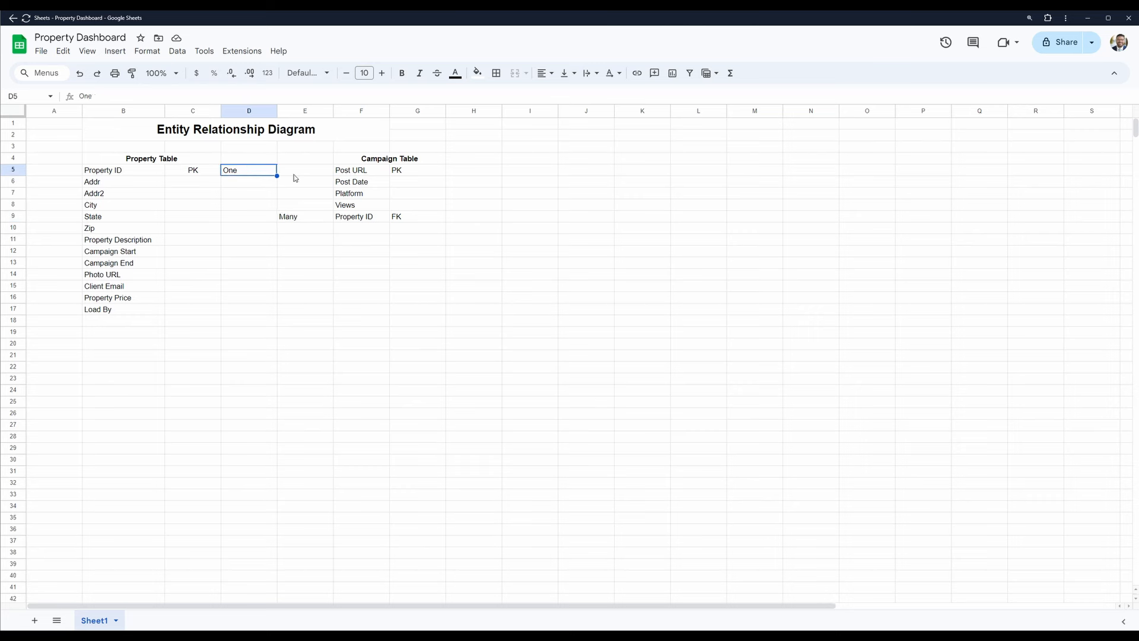
{"action": "left_click", "coordinate": [497, 73]}
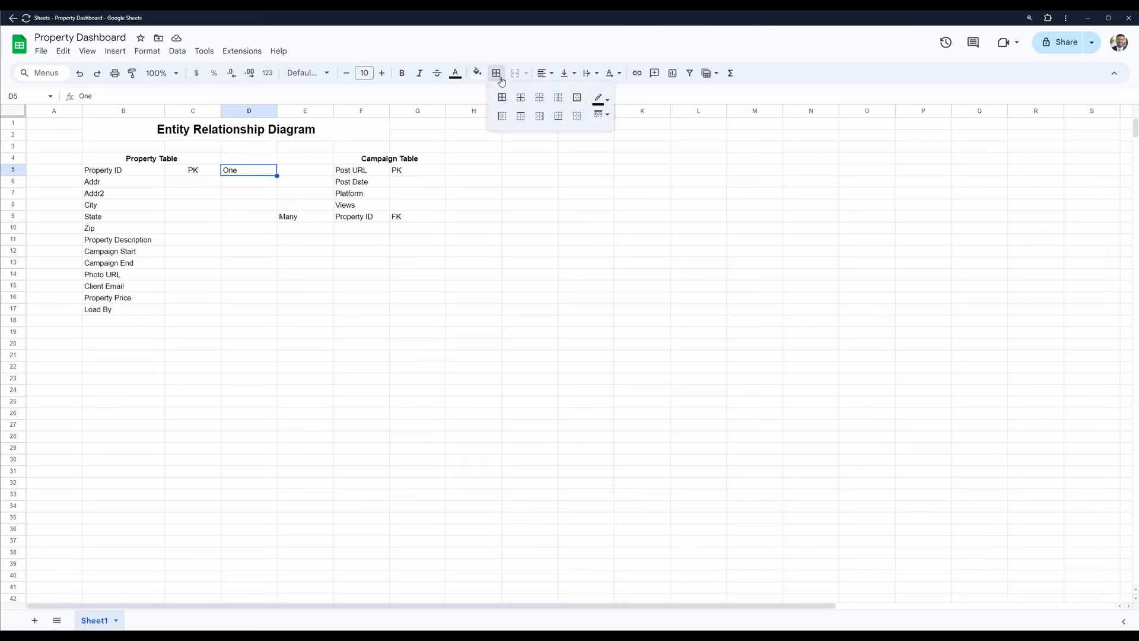
{"action": "left_click", "coordinate": [558, 116]}
- Add a left border to cells E6 and E7 to run the relationship line downwards
{"action": "left_click", "coordinate": [304, 193]}
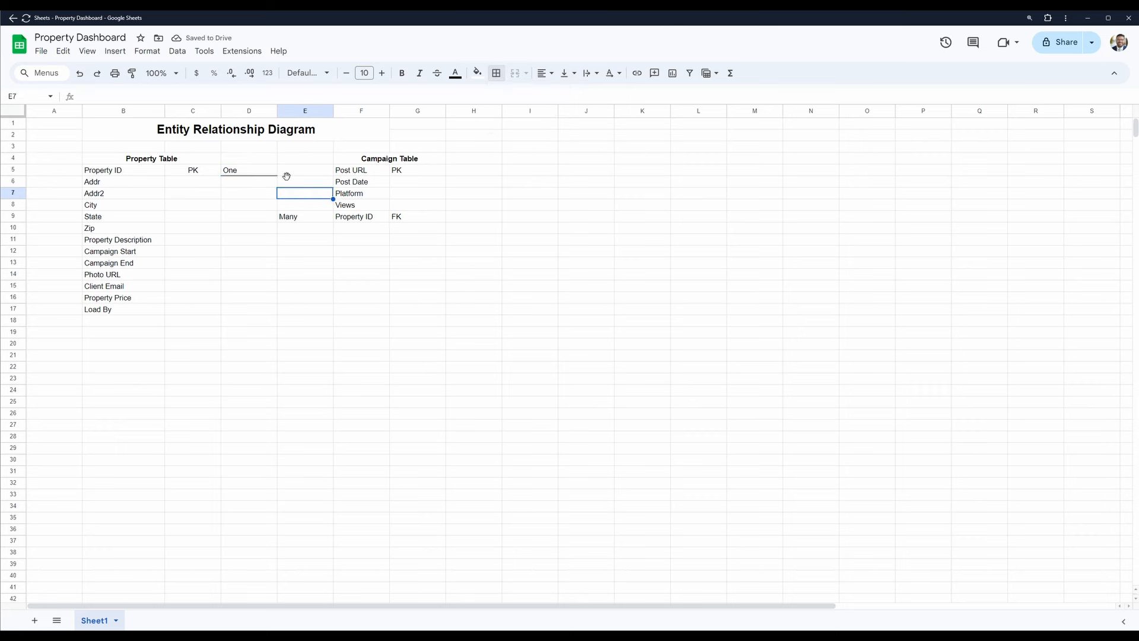
{"action": "left_click", "coordinate": [286, 178]}
{"action": "left_click", "coordinate": [496, 73]}
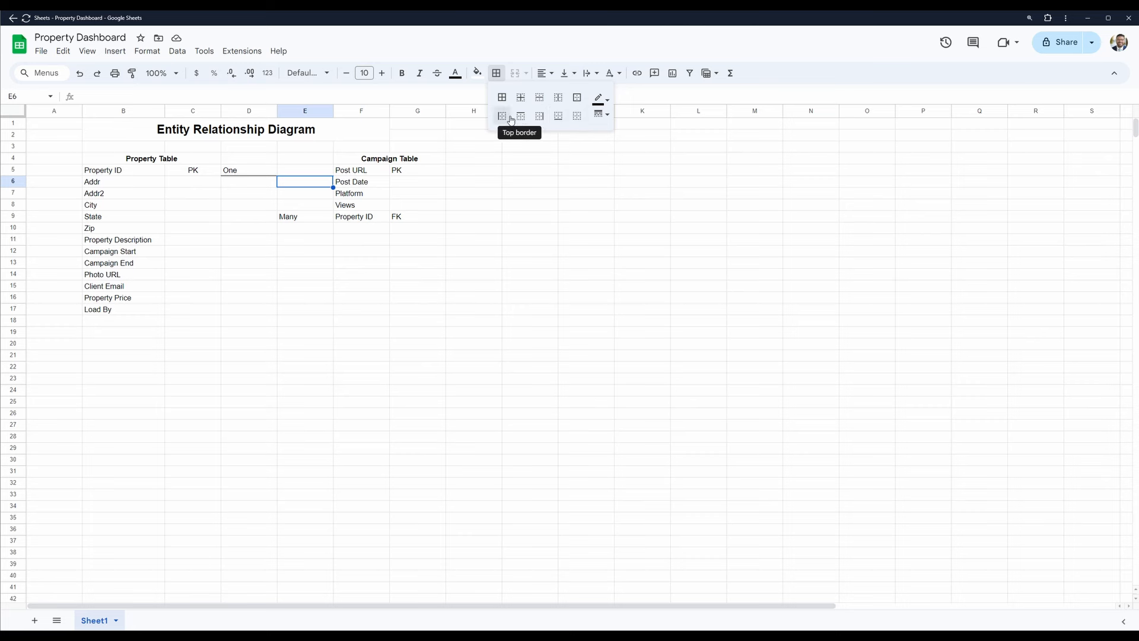
{"action": "left_click", "coordinate": [502, 117]}
{"action": "left_click", "coordinate": [310, 194]}
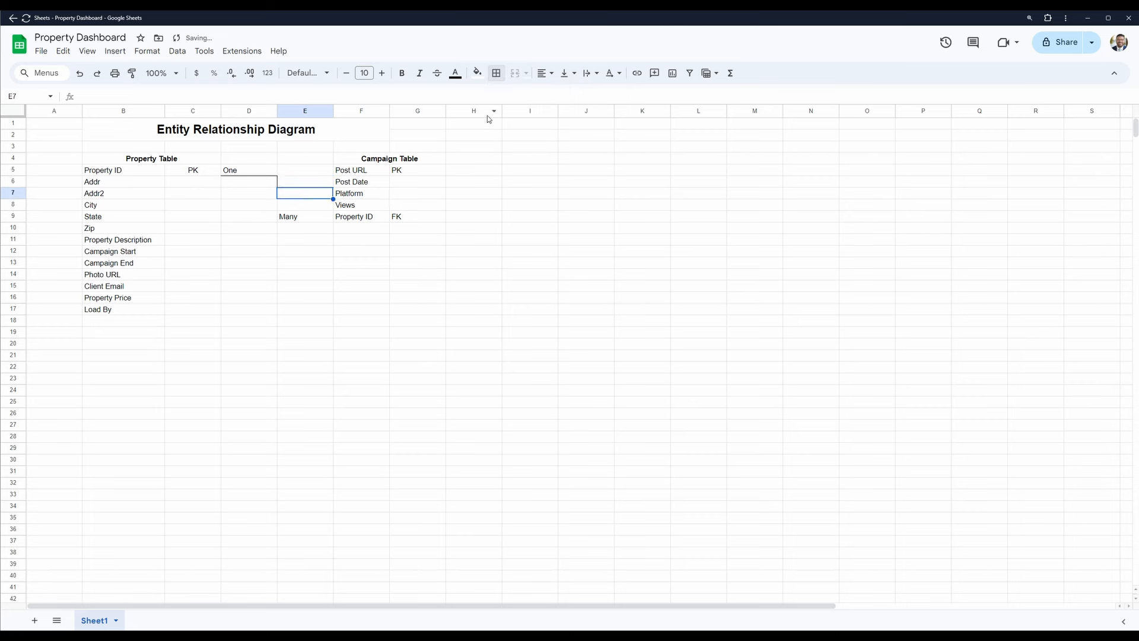
{"action": "left_click", "coordinate": [497, 73]}
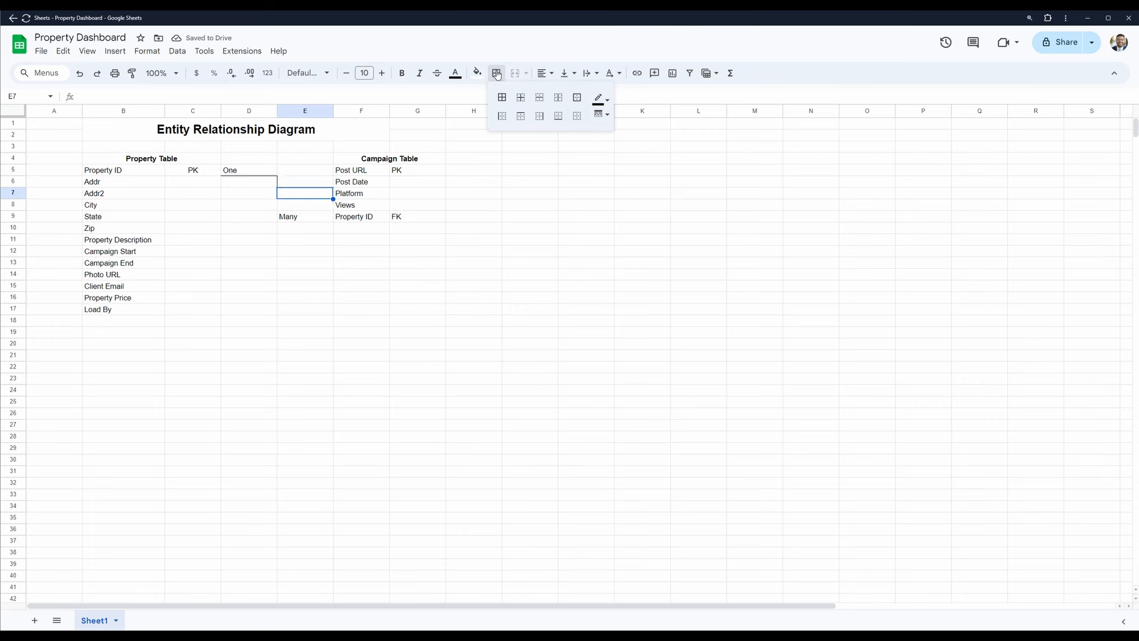
{"action": "left_click", "coordinate": [503, 116]}
- Extend the relationship line with a left border on cells E8 and E9
{"action": "key", "text": "Down"}
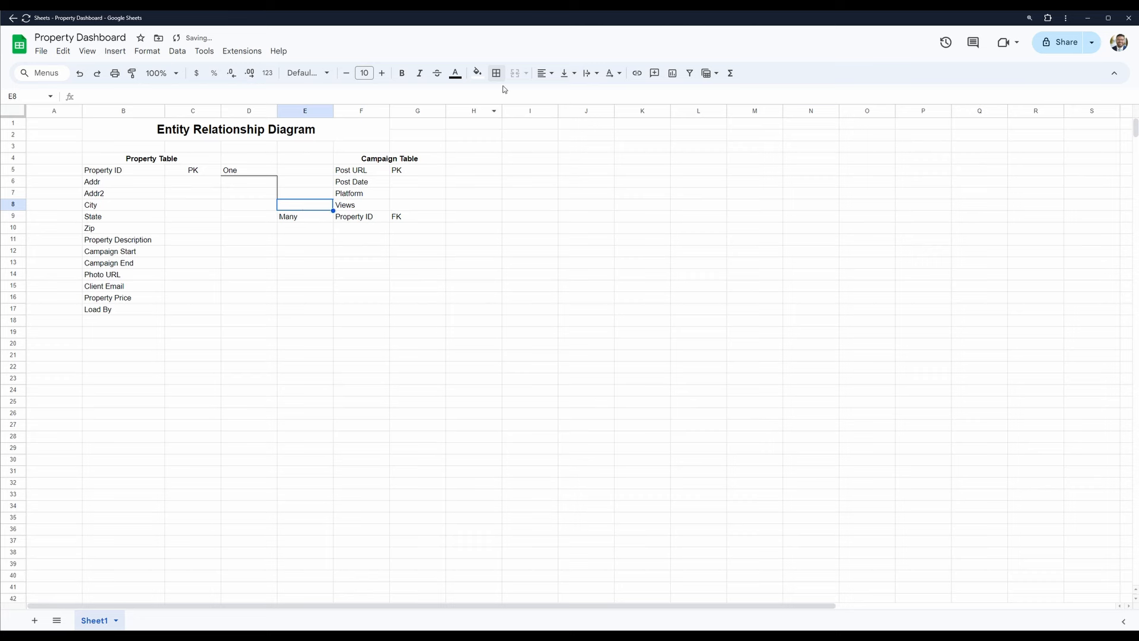
{"action": "left_click", "coordinate": [497, 73]}
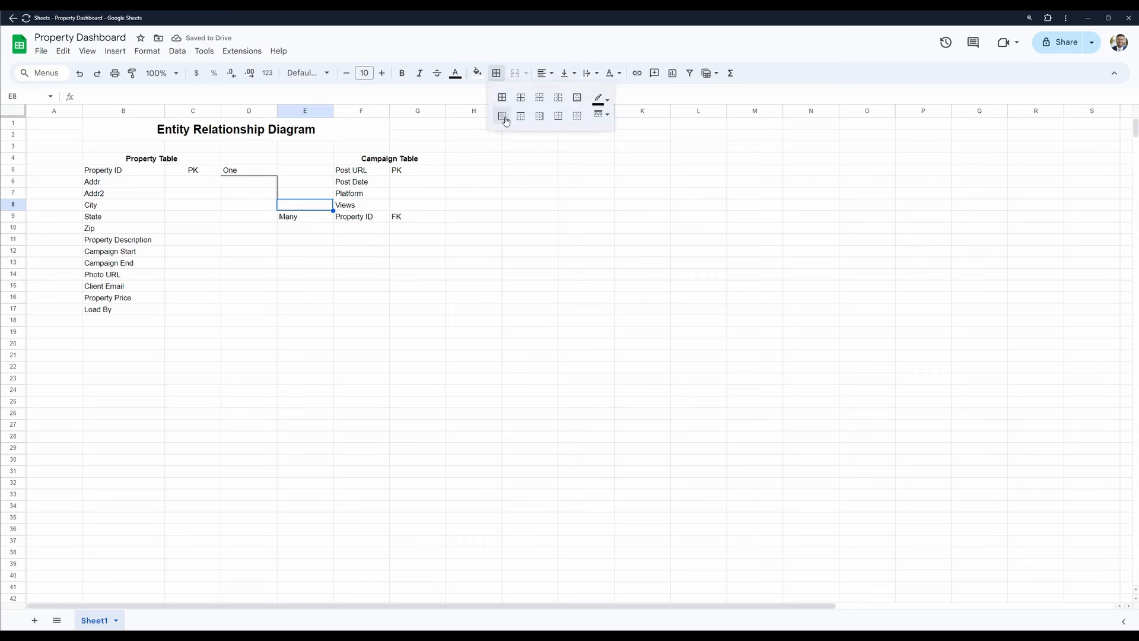
{"action": "left_click", "coordinate": [503, 117]}
{"action": "left_click", "coordinate": [299, 218]}
{"action": "left_click", "coordinate": [496, 73]}
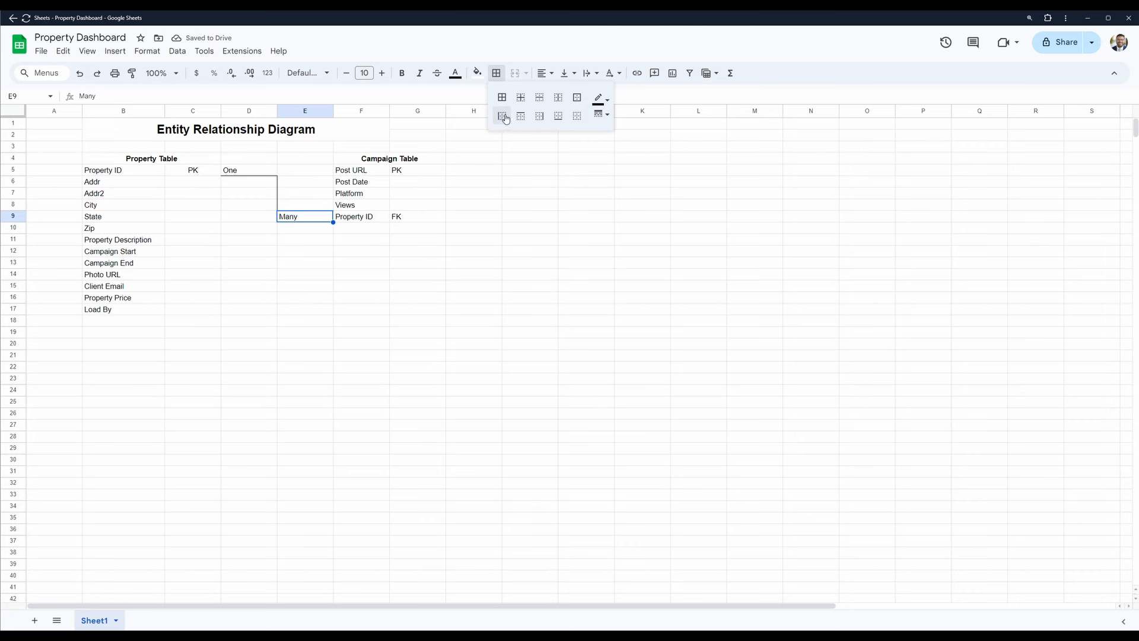
{"action": "left_click", "coordinate": [502, 117]}
- Add a bottom border to cell E9 under "Many" to link the relationship line to the Campaign Table's Property ID
{"action": "left_click", "coordinate": [301, 239]}
{"action": "left_click", "coordinate": [301, 207]}
{"action": "left_click", "coordinate": [297, 217]}
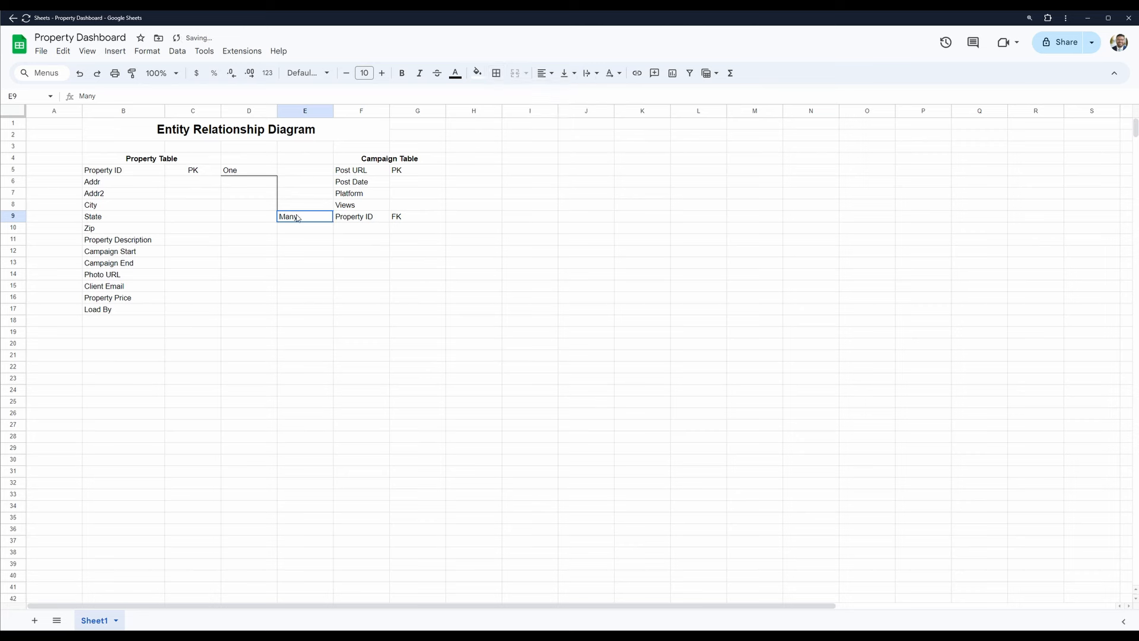
{"action": "left_click", "coordinate": [497, 73]}
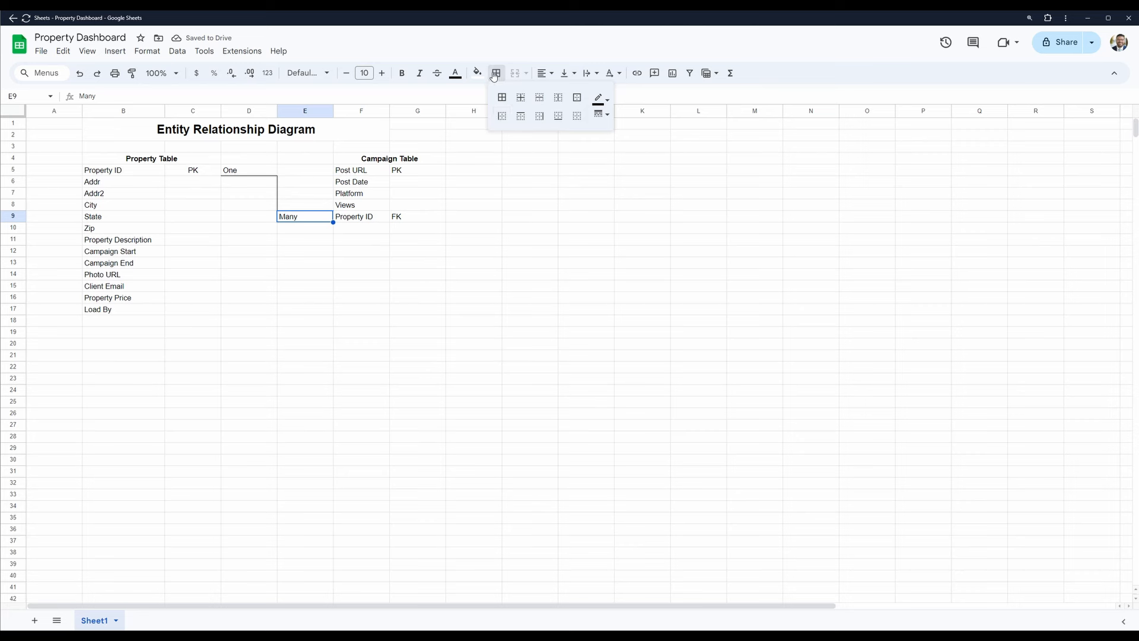
{"action": "left_click", "coordinate": [556, 118]}
{"action": "left_click", "coordinate": [355, 288]}
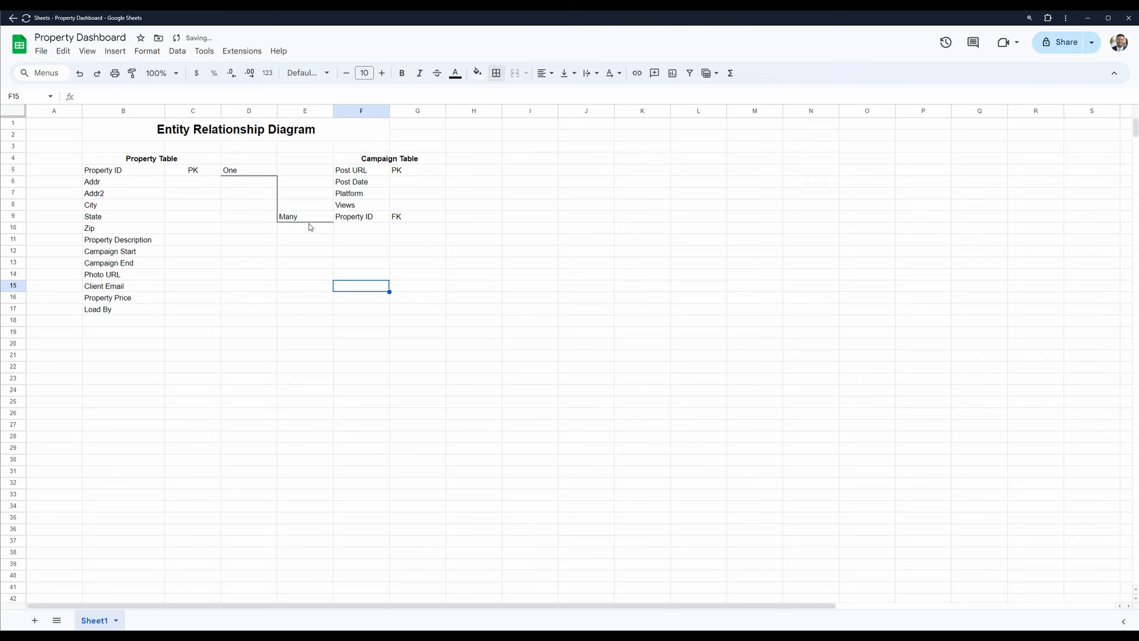
- Insert a drawing containing one nearly horizontal straight line at cell E9
{"action": "left_click", "coordinate": [303, 219]}
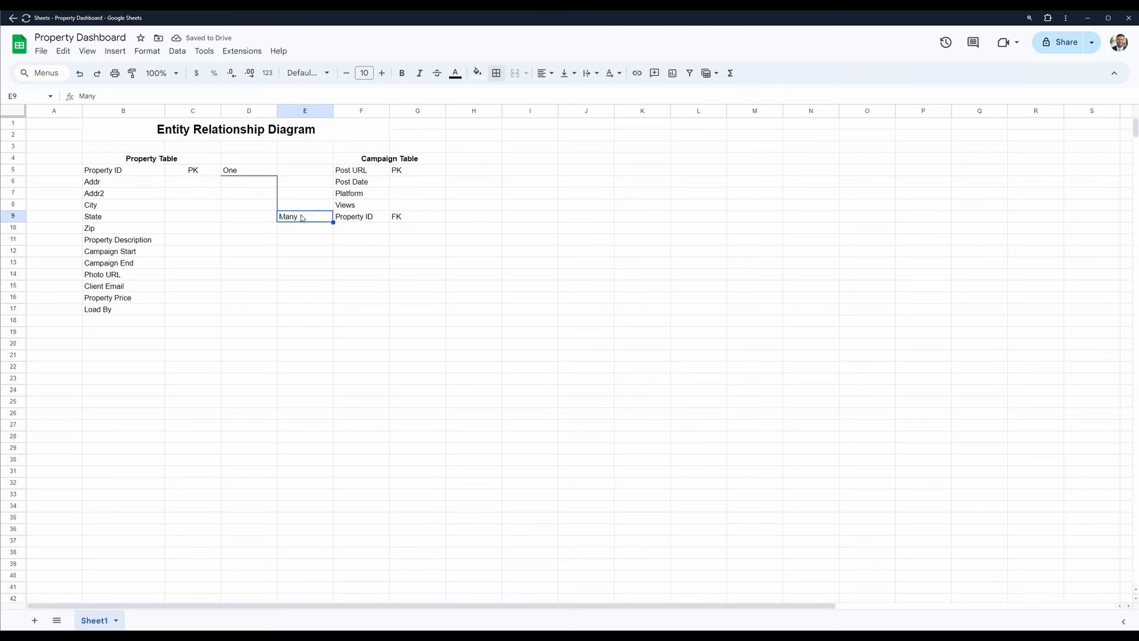
{"action": "left_click", "coordinate": [115, 51]}
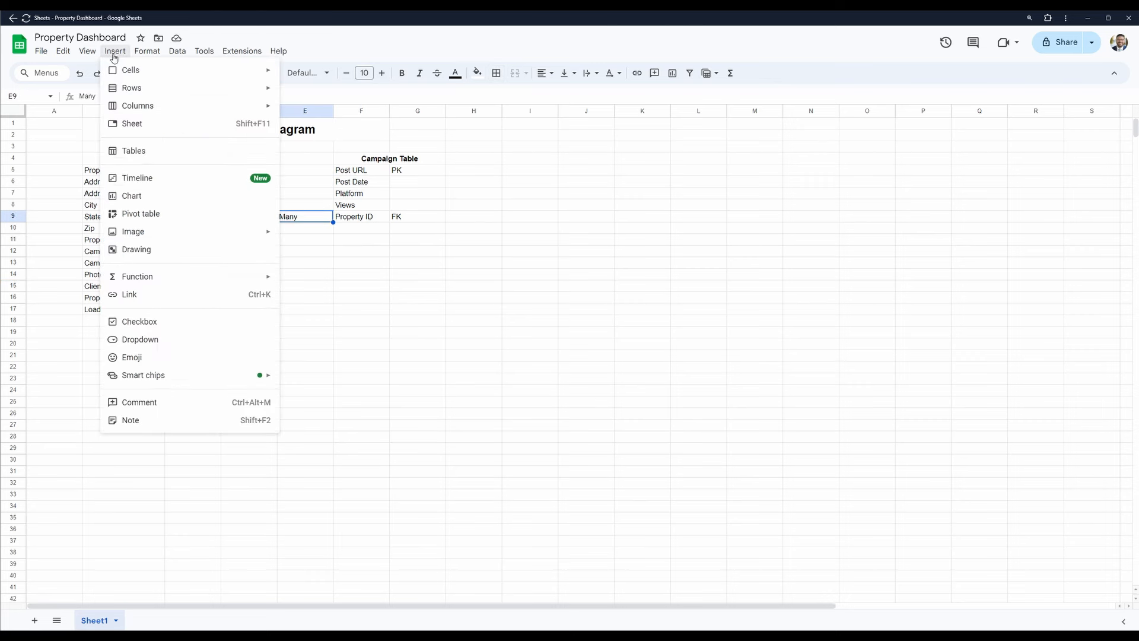
{"action": "left_click", "coordinate": [156, 250]}
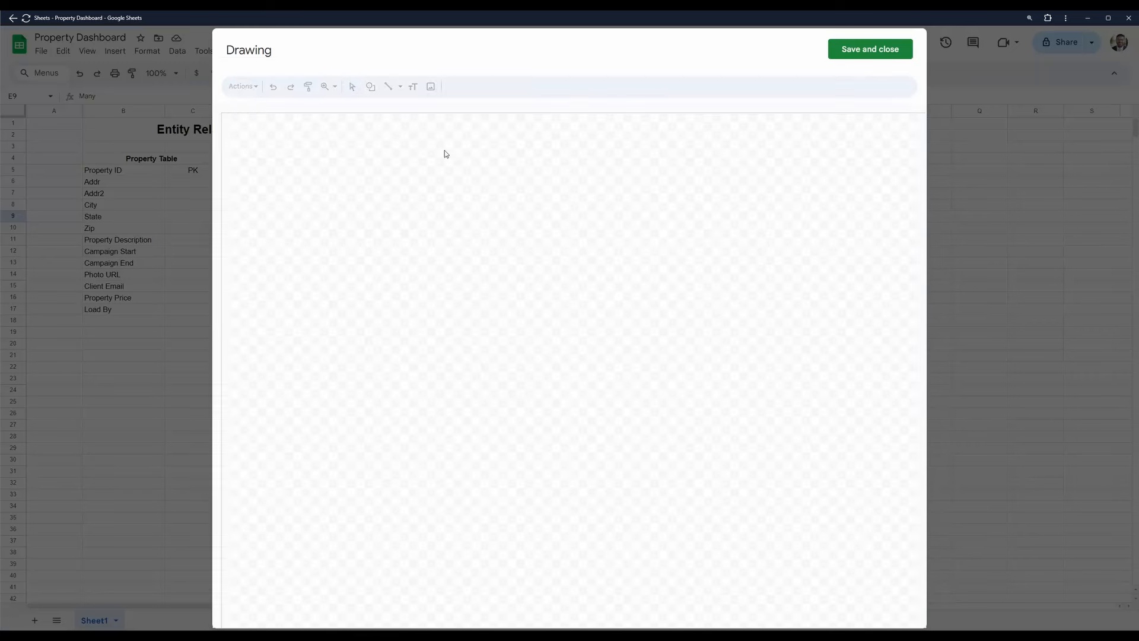
{"action": "left_click", "coordinate": [388, 90]}
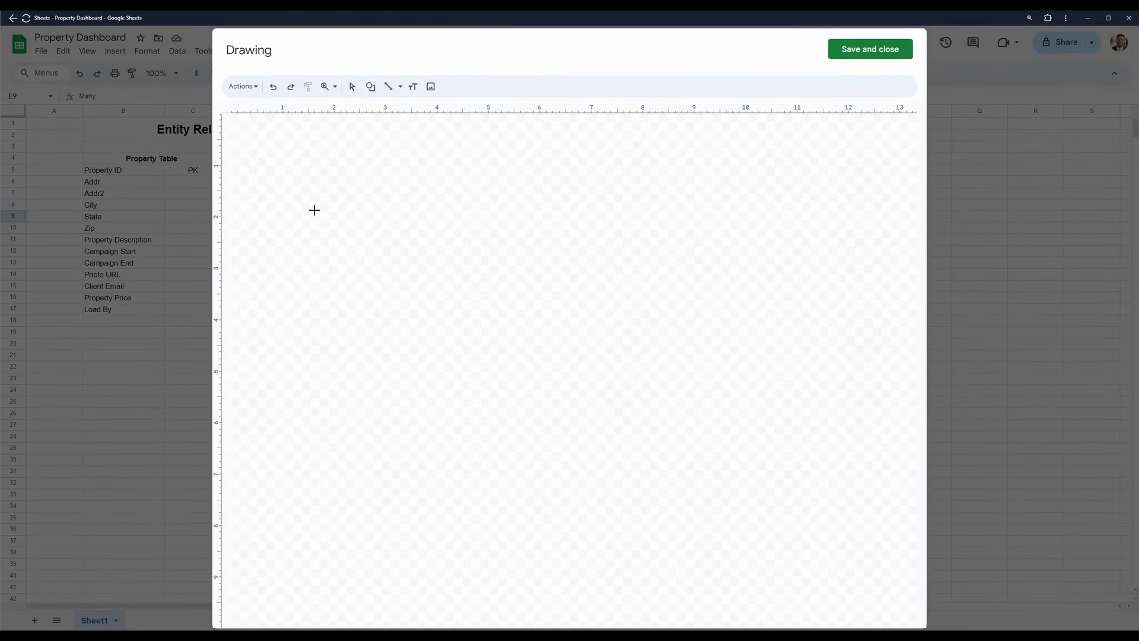
{"action": "left_click_drag", "start_coordinate": [314, 210], "coordinate": [431, 209]}
{"action": "left_click", "coordinate": [849, 57]}
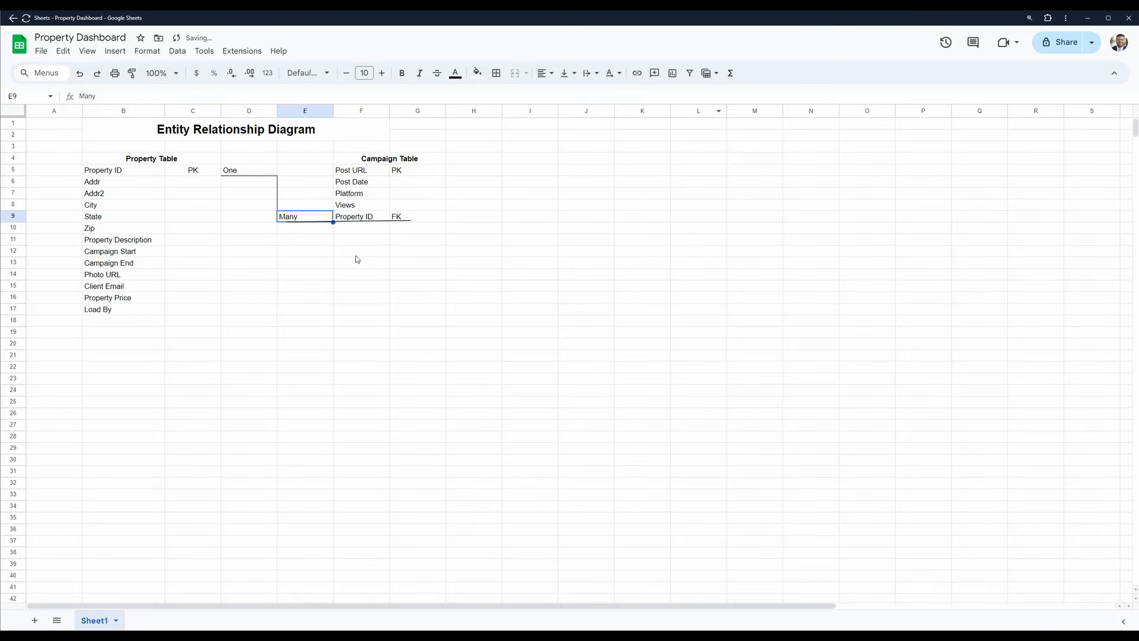
- Try repositioning and resizing the drawn line between the two tables, and delete it
{"action": "left_click", "coordinate": [380, 220]}
{"action": "left_click", "coordinate": [396, 220]}
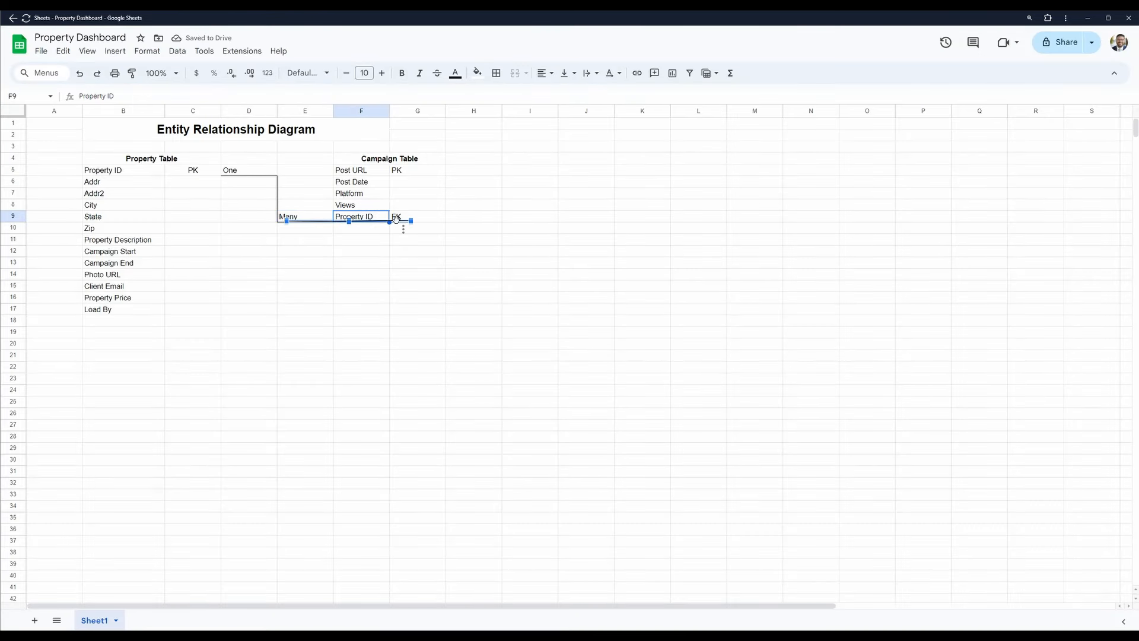
{"action": "left_click_drag", "start_coordinate": [396, 219], "coordinate": [331, 189]}
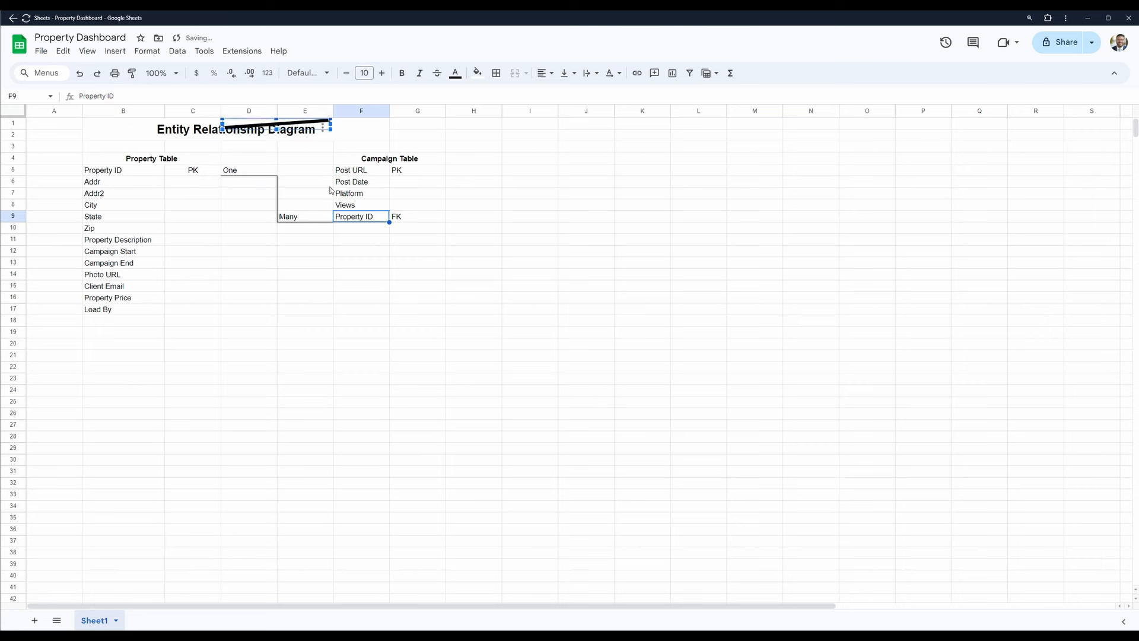
{"action": "left_click_drag", "start_coordinate": [286, 123], "coordinate": [338, 181]}
{"action": "left_click", "coordinate": [315, 178]}
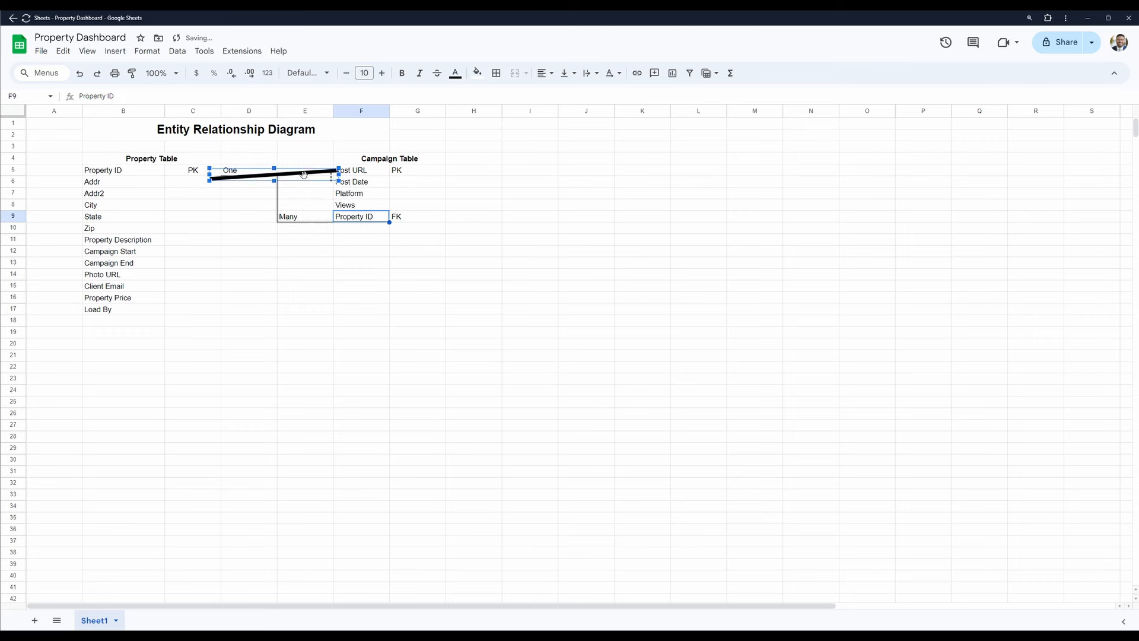
{"action": "key", "text": "Delete"}
- Center the "One" label in cell D5 and the "Many" label in cell E9 horizontally
{"action": "left_click", "coordinate": [248, 161]}
{"action": "left_click", "coordinate": [247, 176]}
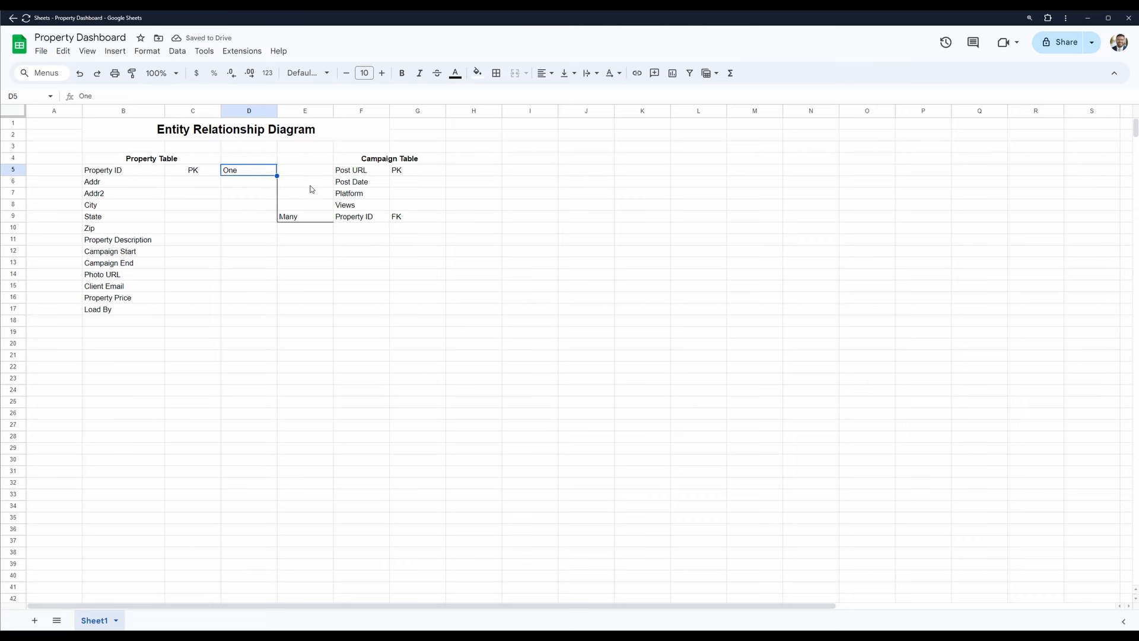
{"action": "left_click", "coordinate": [543, 74]}
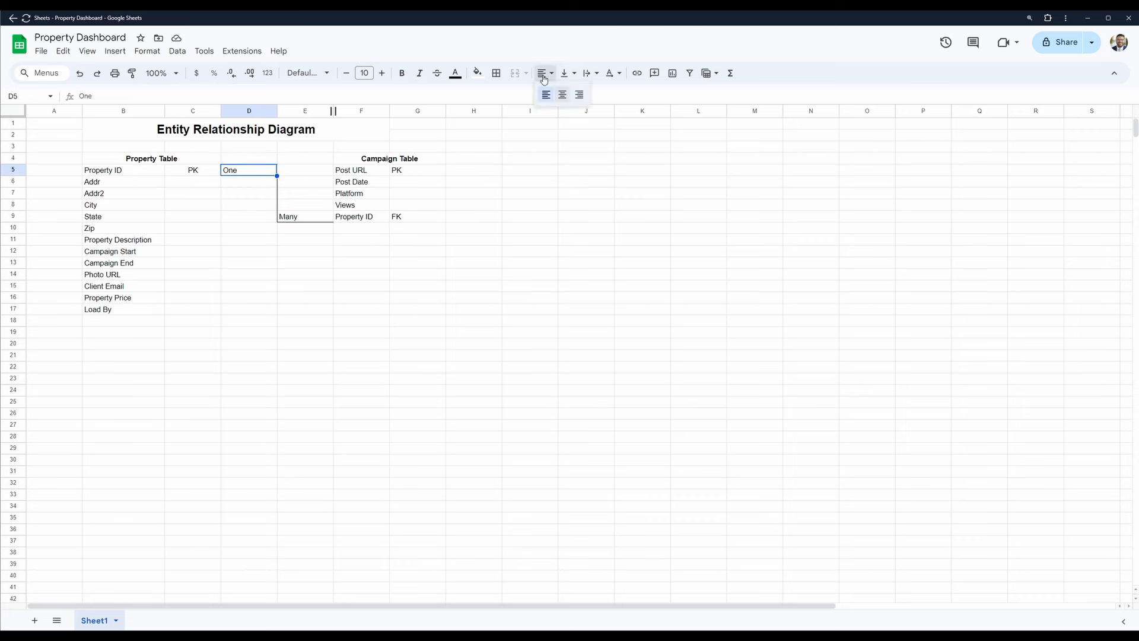
{"action": "left_click", "coordinate": [562, 95]}
{"action": "left_click", "coordinate": [309, 205]}
{"action": "left_click", "coordinate": [305, 220]}
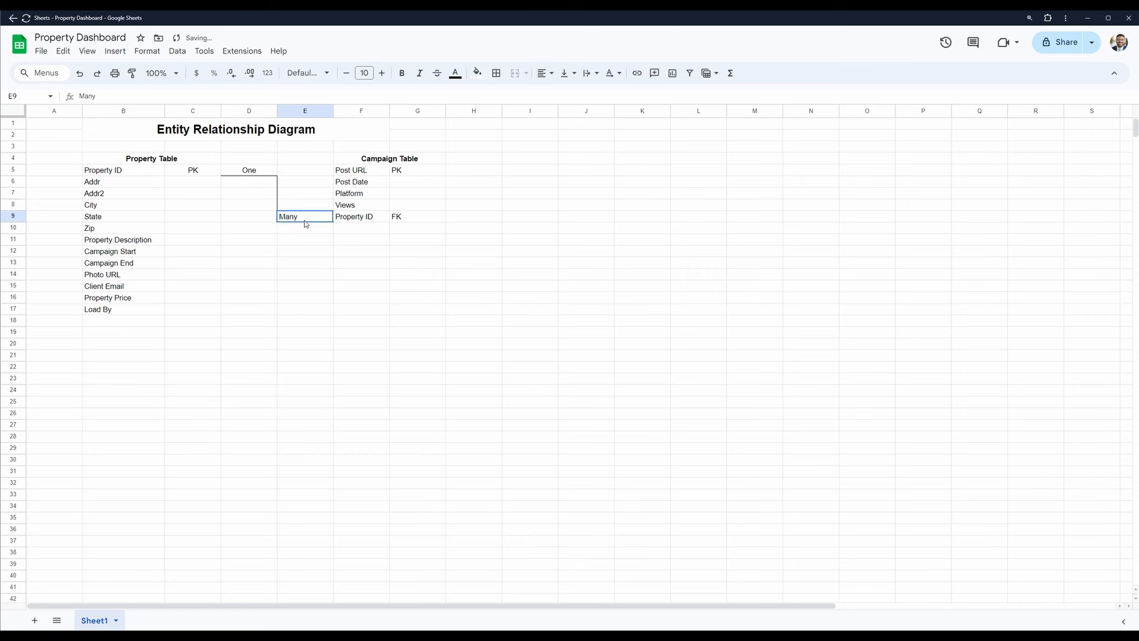
{"action": "left_click", "coordinate": [544, 73]}
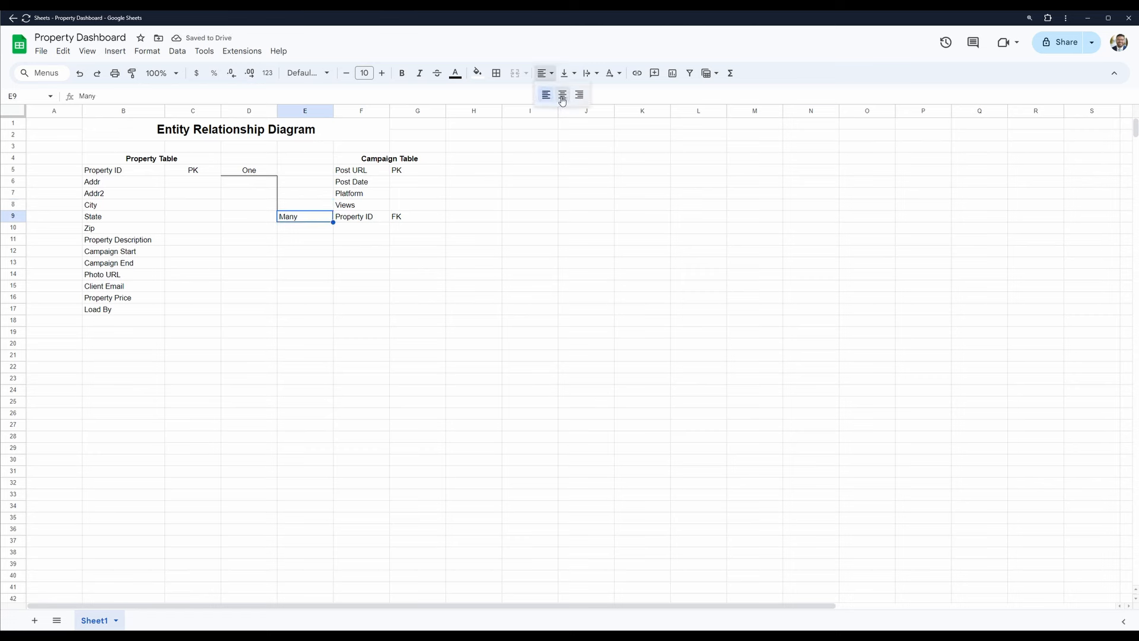
{"action": "left_click", "coordinate": [562, 97]}
- Fill the Campaign Table and Property Table heading cells with a light blue color
{"action": "left_click", "coordinate": [356, 218]}
{"action": "left_click", "coordinate": [379, 157]}
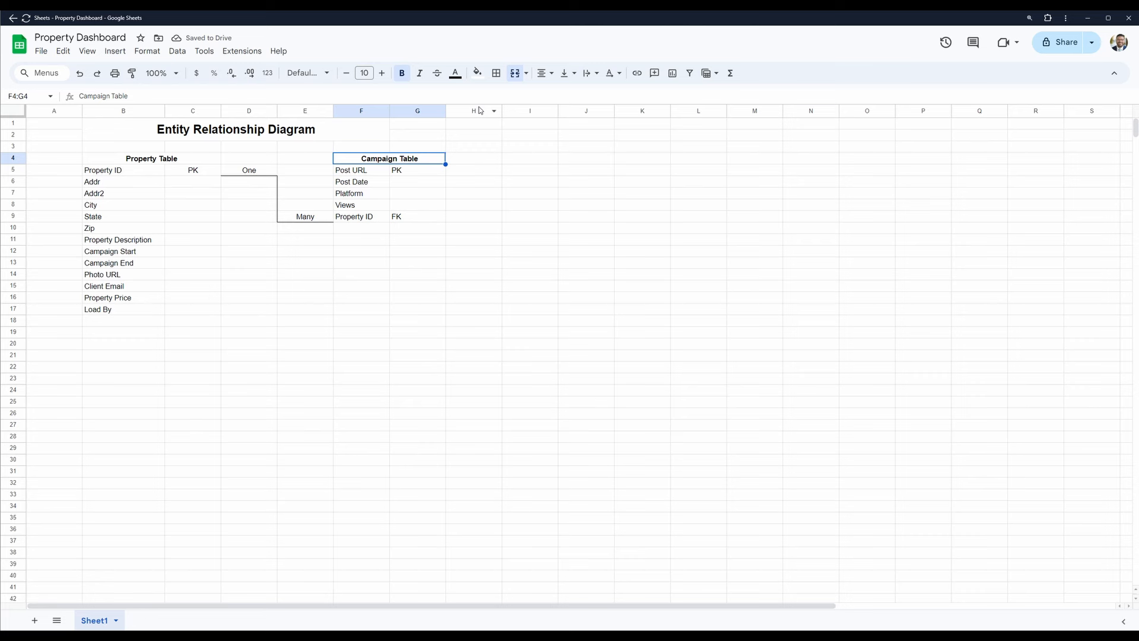
{"action": "left_click", "coordinate": [496, 73]}
{"action": "left_click", "coordinate": [478, 73]}
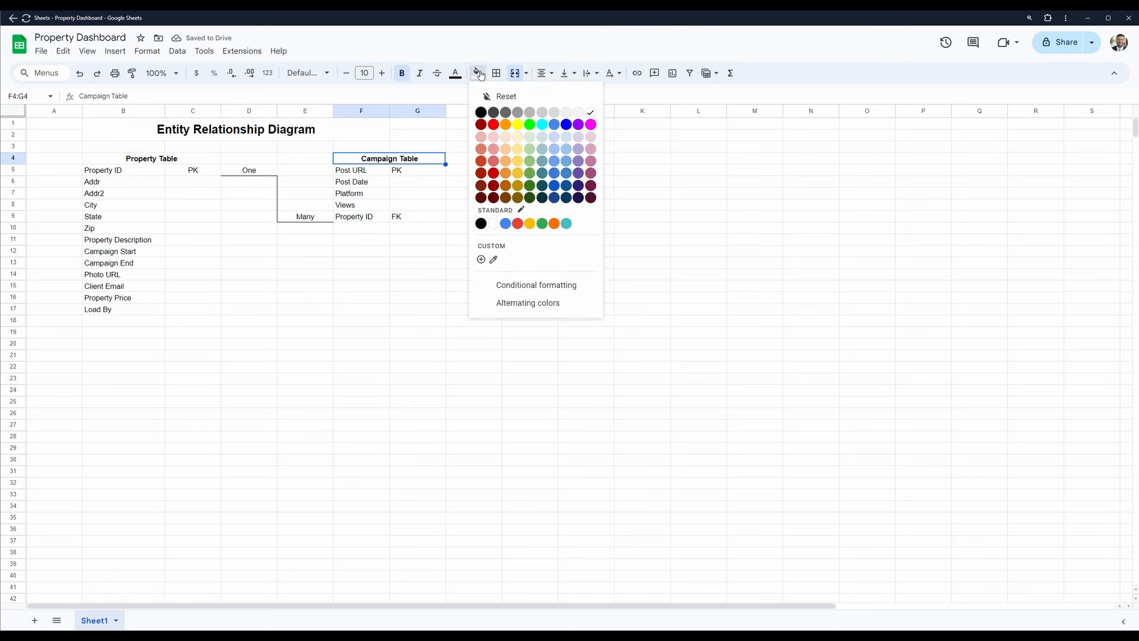
{"action": "left_click", "coordinate": [568, 139]}
{"action": "left_click", "coordinate": [166, 157]}
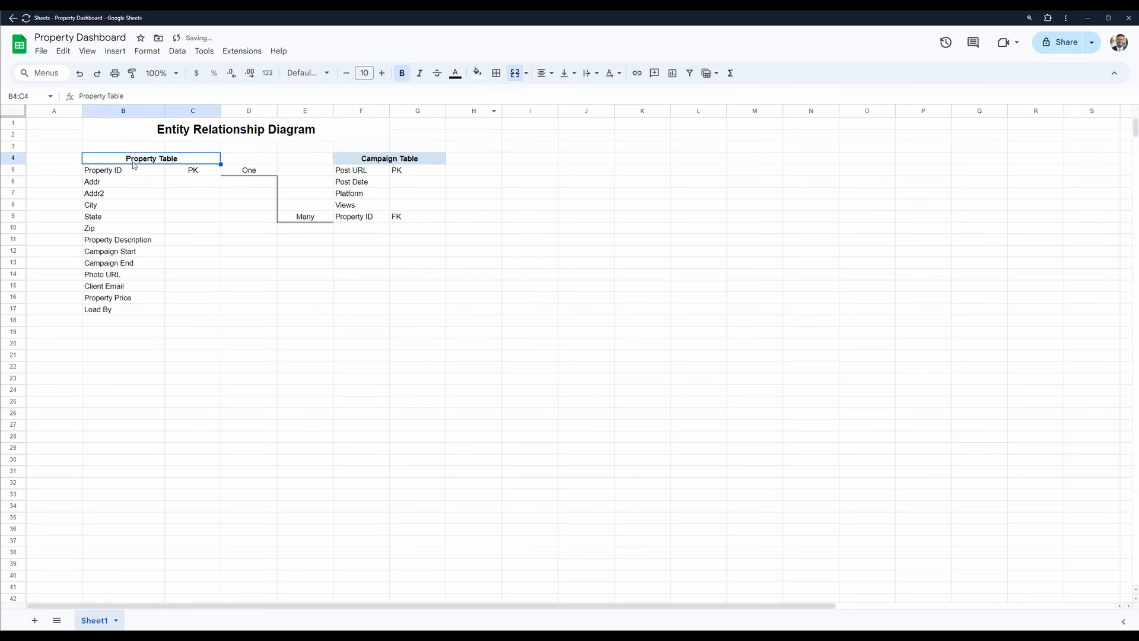
{"action": "left_click", "coordinate": [478, 73]}
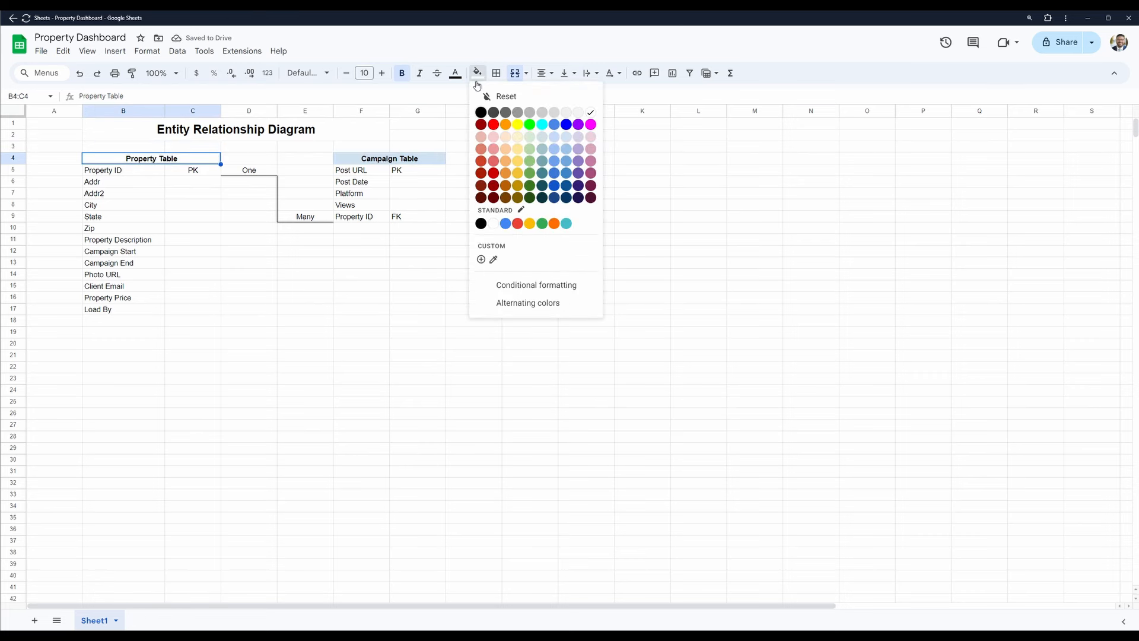
{"action": "left_click", "coordinate": [572, 143]}
- Hide the sheet's gridlines
{"action": "left_click", "coordinate": [249, 299]}
{"action": "left_click", "coordinate": [115, 51]}
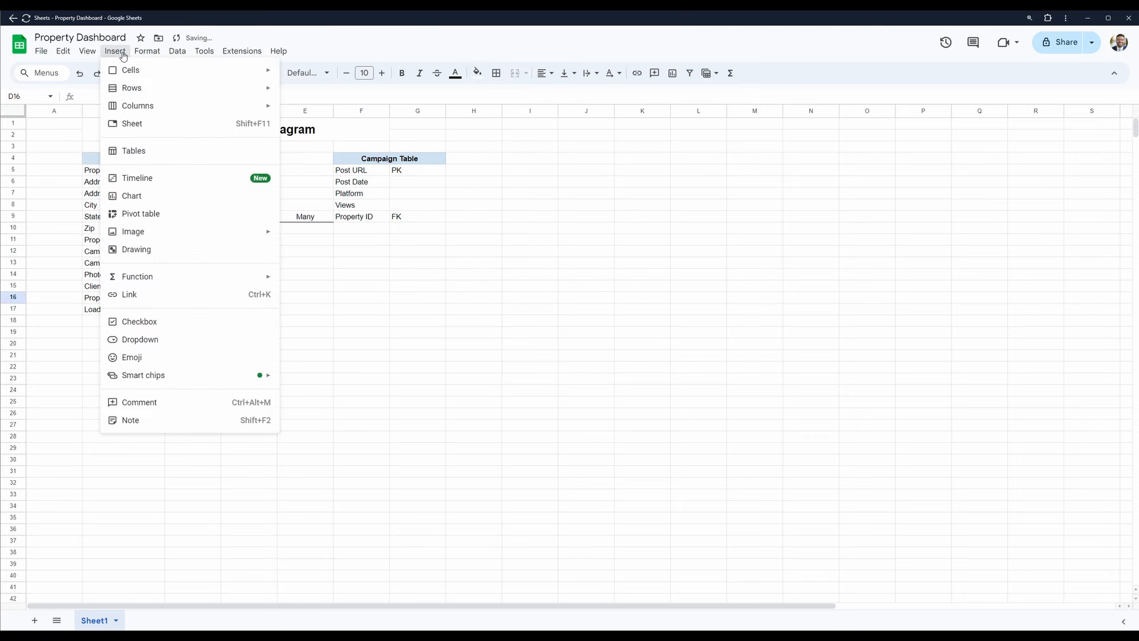
{"action": "left_click", "coordinate": [87, 51]}
{"action": "mouse_move", "coordinate": [92, 70]}
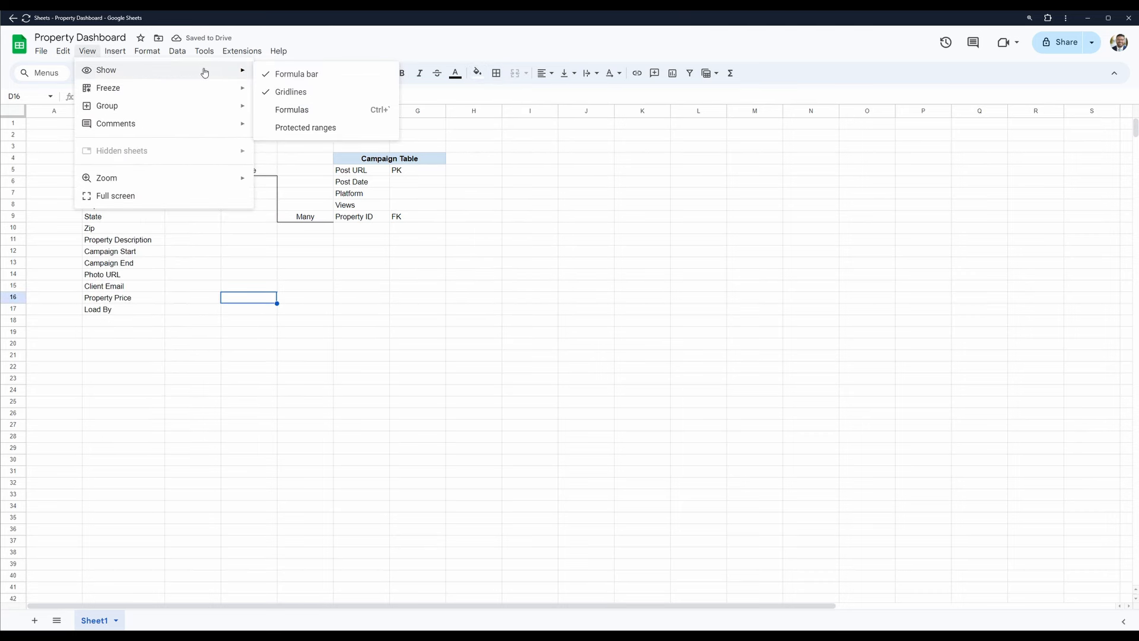
{"action": "left_click", "coordinate": [304, 92]}
{"action": "left_click", "coordinate": [318, 252]}
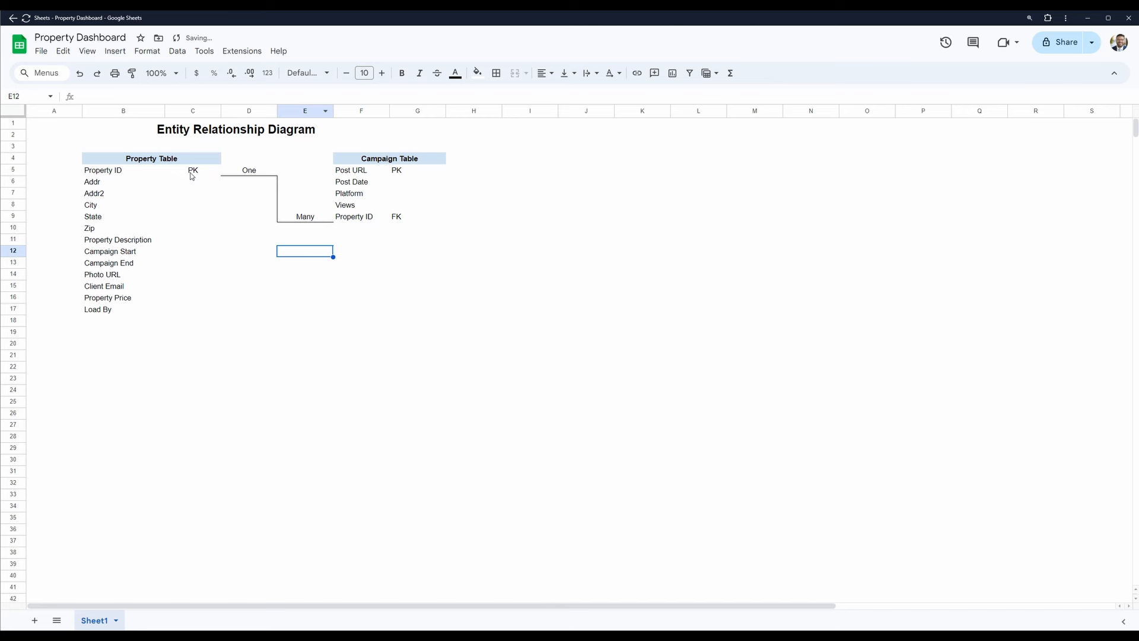
- Add outer borders around the Property Table range B4:C17 and the Campaign Table range F4:G9
{"action": "left_click", "coordinate": [125, 166]}
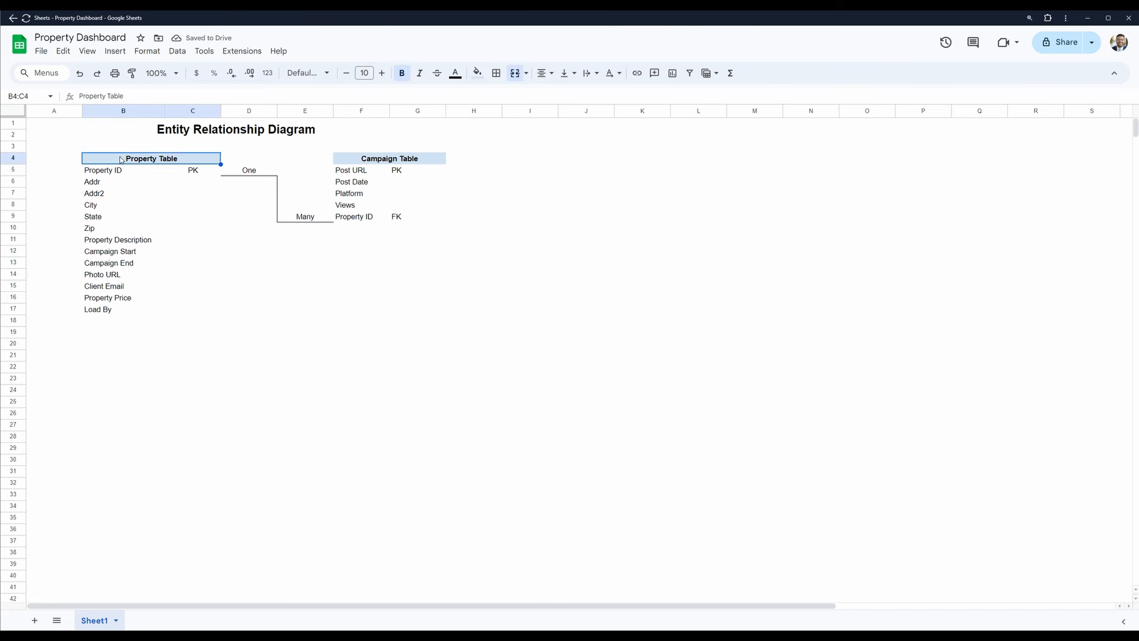
{"action": "left_click", "coordinate": [111, 312], "text": "shift"}
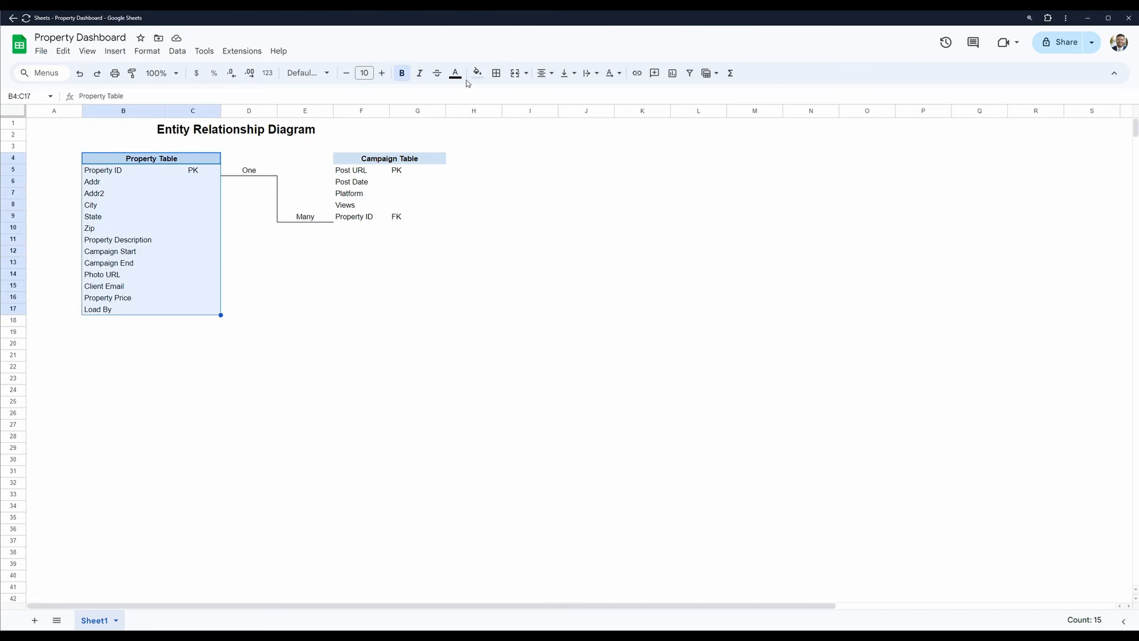
{"action": "left_click", "coordinate": [497, 73]}
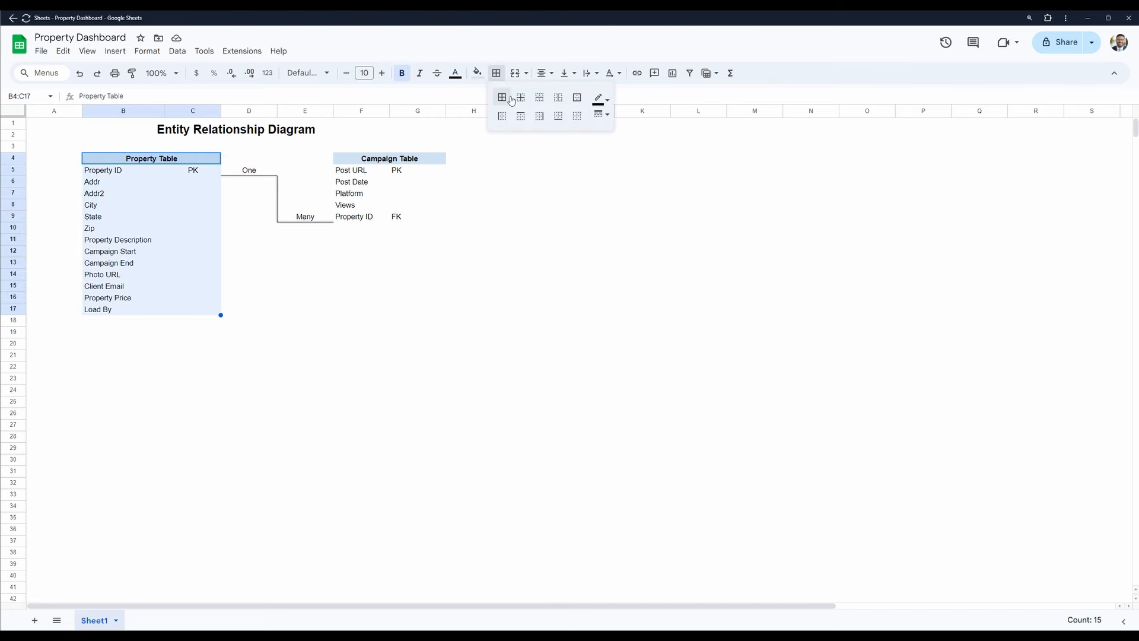
{"action": "left_click", "coordinate": [576, 97]}
{"action": "left_click", "coordinate": [355, 162]}
{"action": "left_click", "coordinate": [445, 221], "text": "shift"}
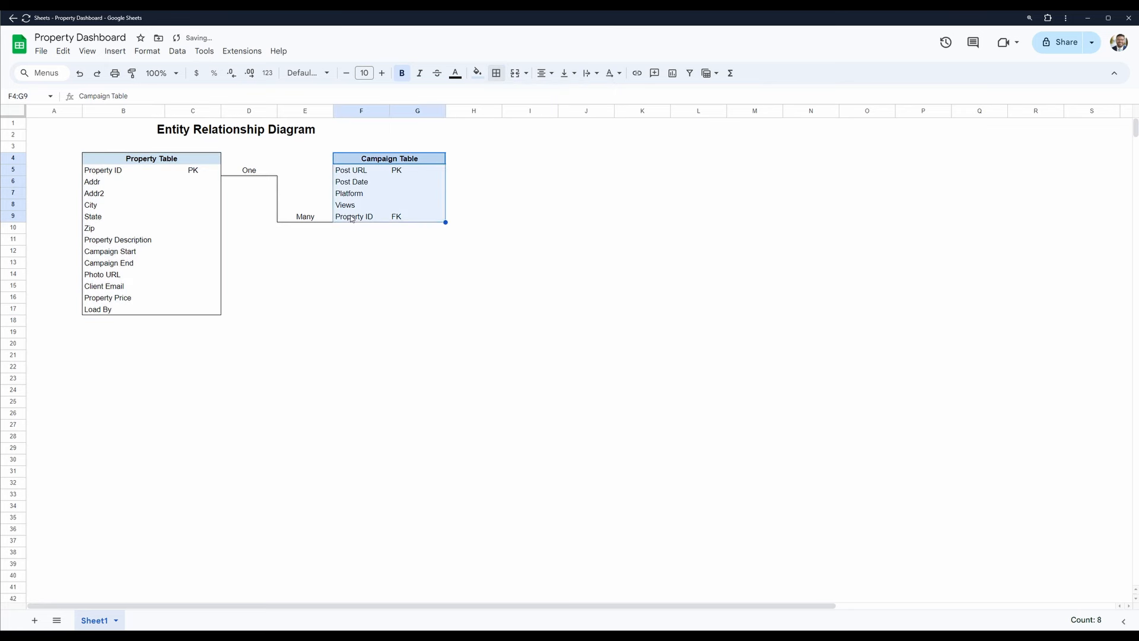
{"action": "left_click", "coordinate": [497, 73]}
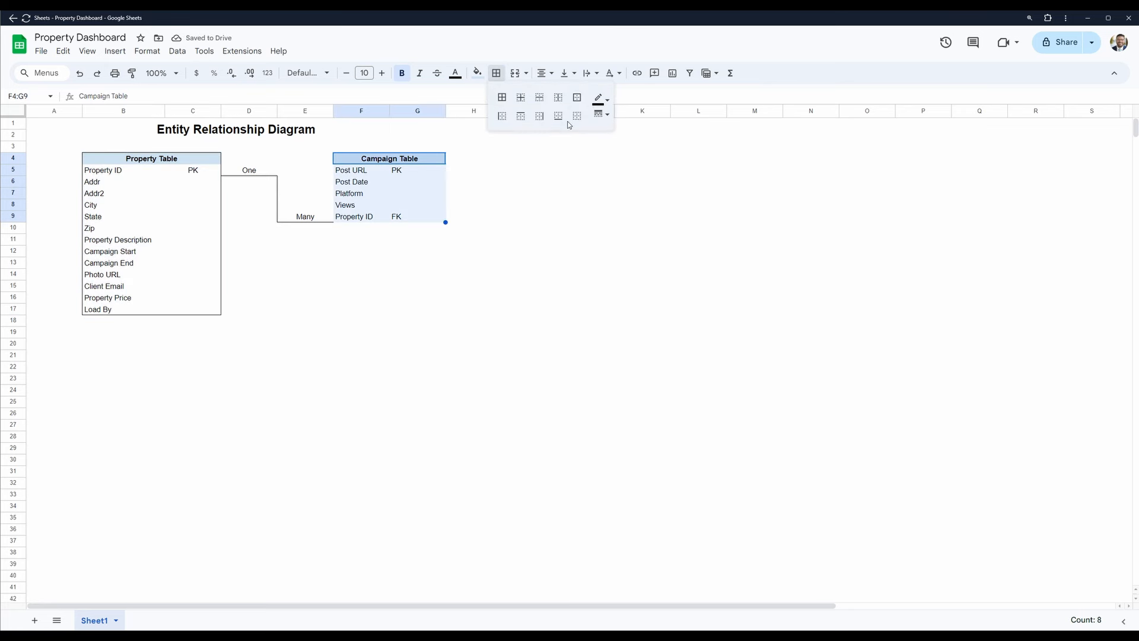
{"action": "left_click", "coordinate": [577, 98]}
{"action": "left_click", "coordinate": [430, 298]}
- Add outer borders around the Campaign Table and Property Table heading cells
{"action": "left_click", "coordinate": [361, 160]}
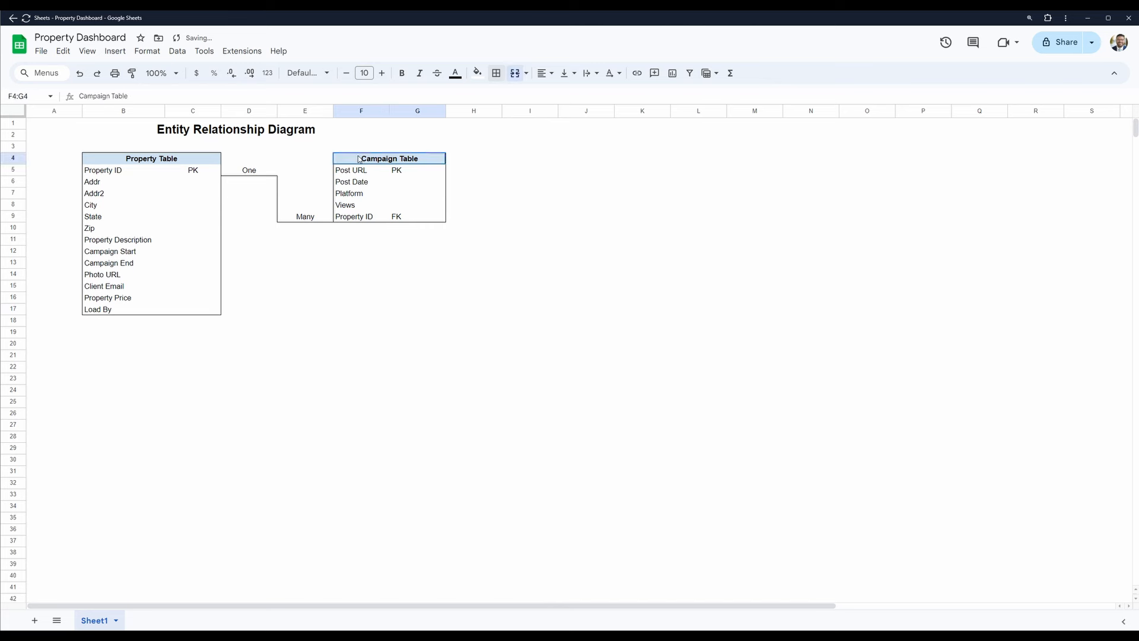
{"action": "left_click", "coordinate": [503, 76]}
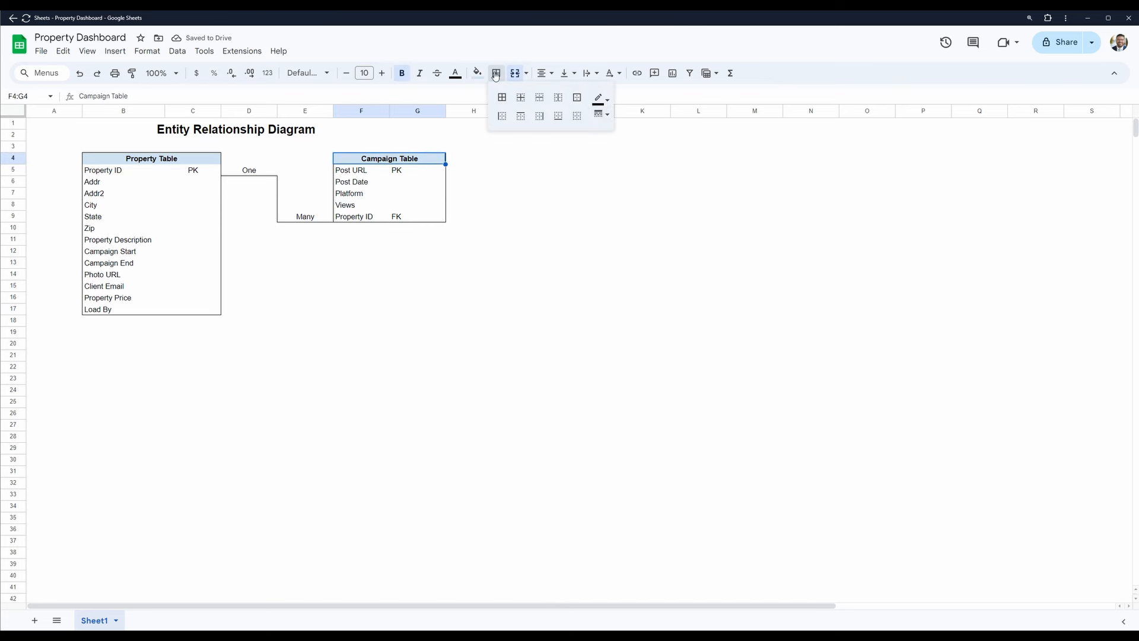
{"action": "left_click", "coordinate": [581, 98]}
{"action": "left_click", "coordinate": [140, 162]}
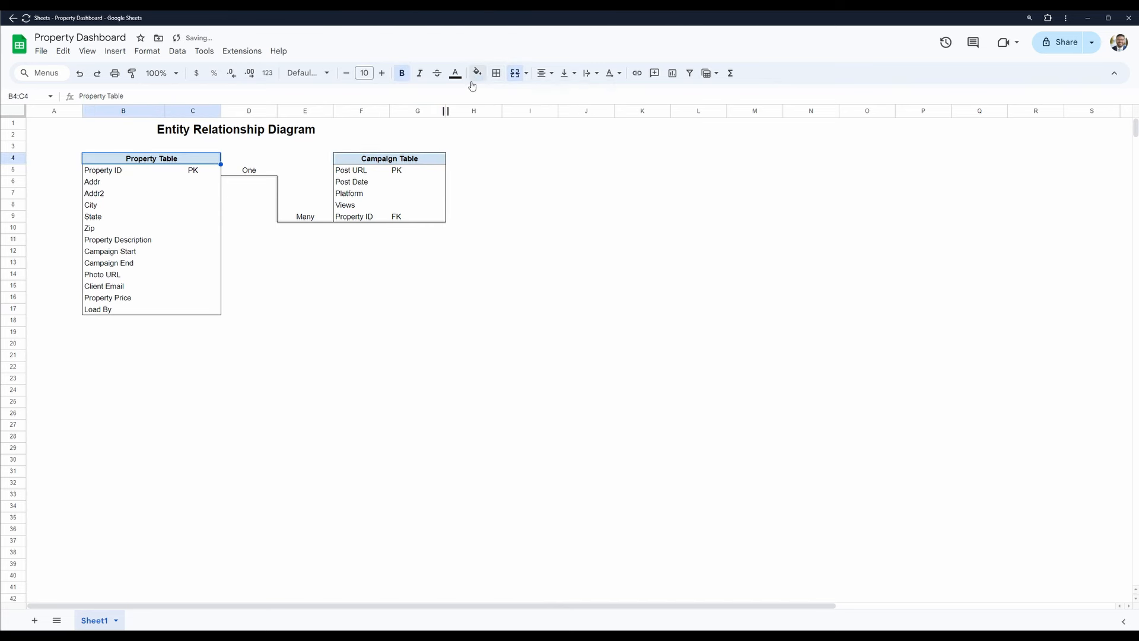
{"action": "left_click", "coordinate": [497, 73]}
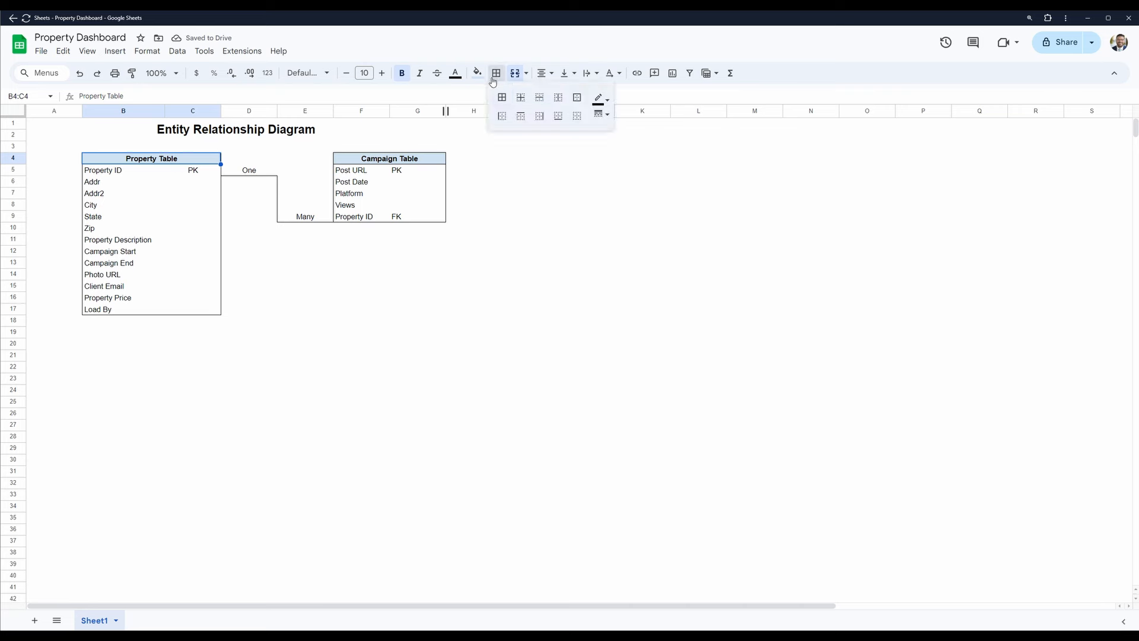
{"action": "left_click", "coordinate": [465, 335]}
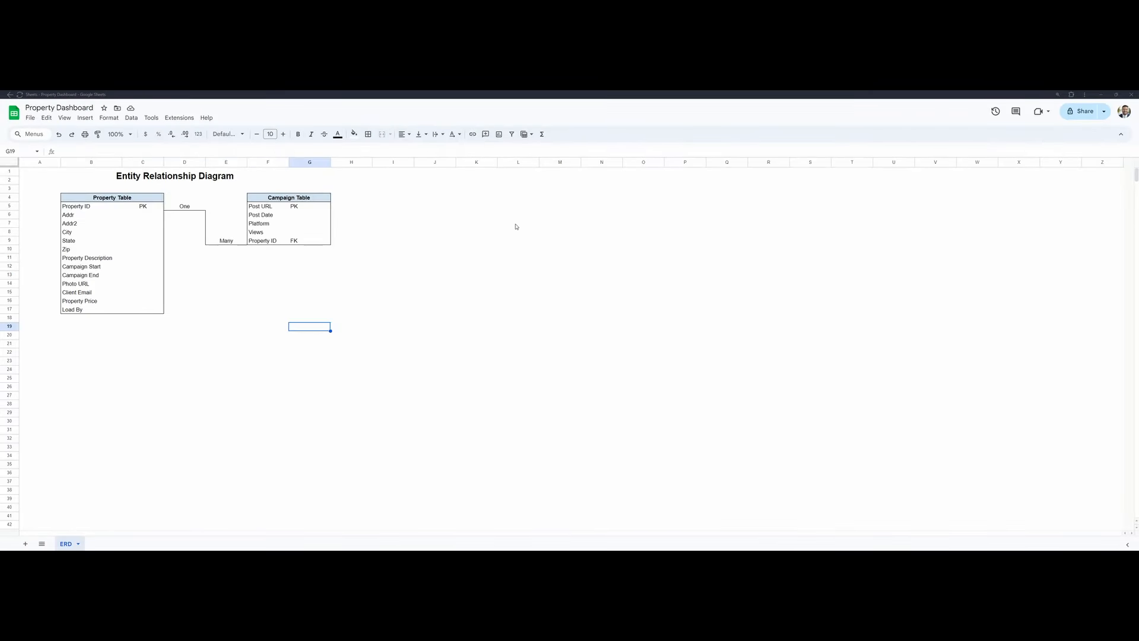
{"action": "left_click_drag", "start_coordinate": [39, 171], "coordinate": [253, 340]}
{"action": "left_click", "coordinate": [179, 231]}
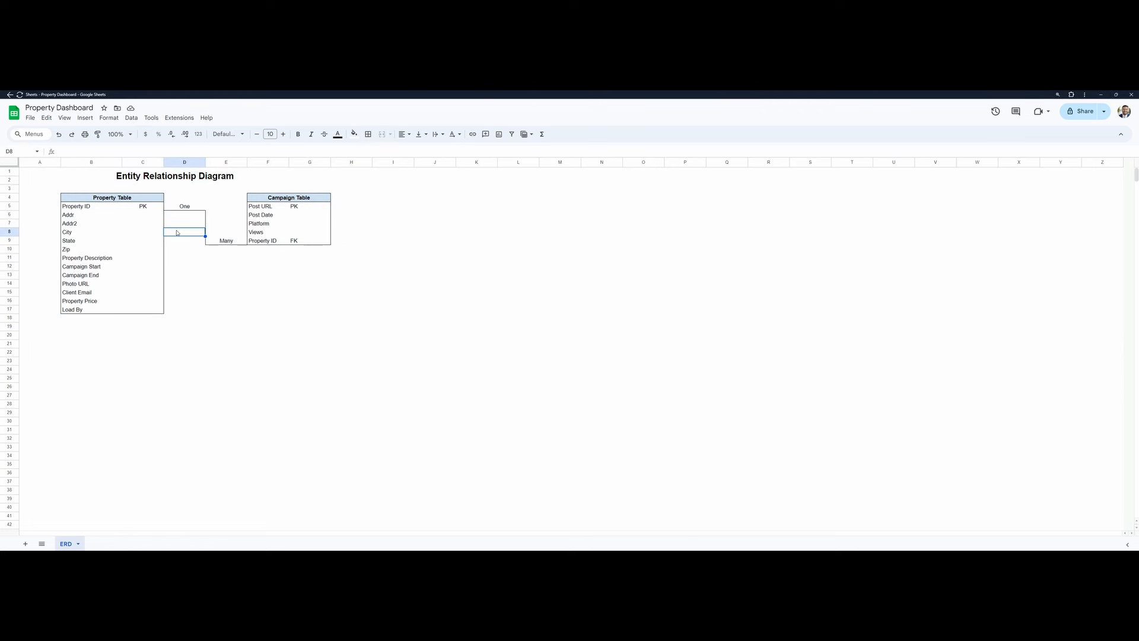
{"action": "left_click", "coordinate": [88, 206]}
- Create a new form from the spreadsheet and open it in Google Forms to add questions
{"action": "left_click", "coordinate": [144, 119]}
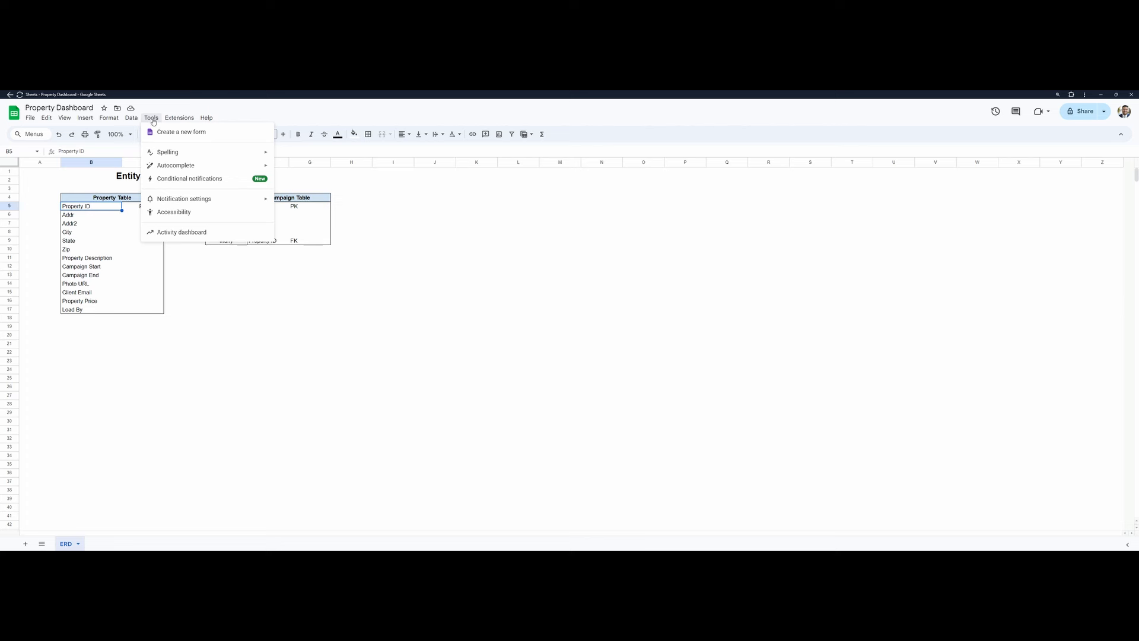
{"action": "left_click", "coordinate": [171, 136]}
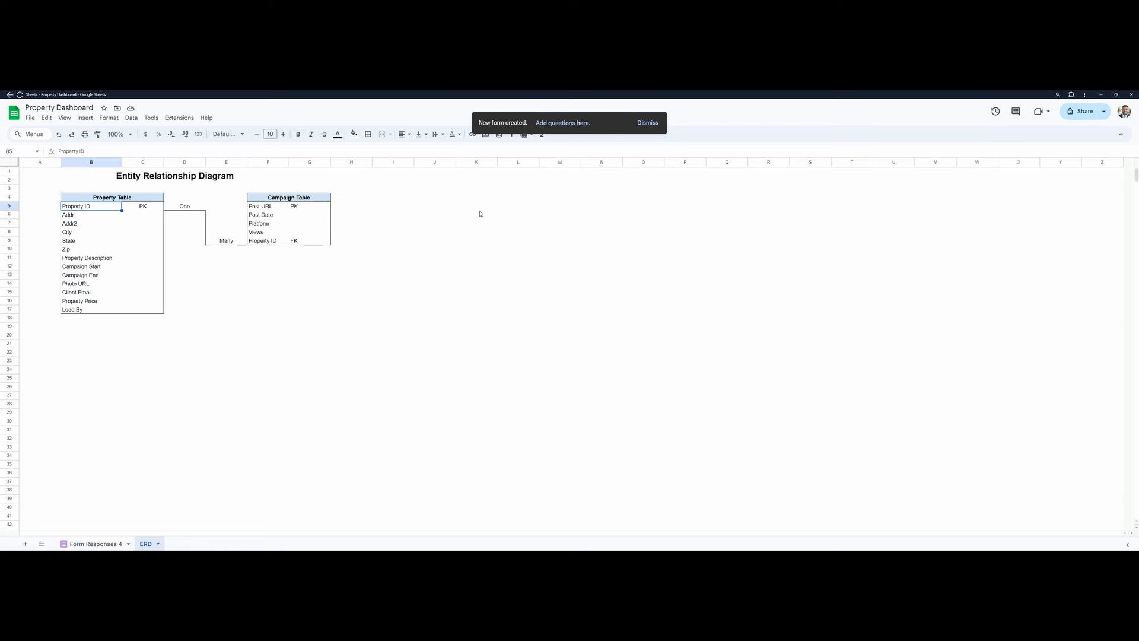
{"action": "left_click", "coordinate": [562, 123]}
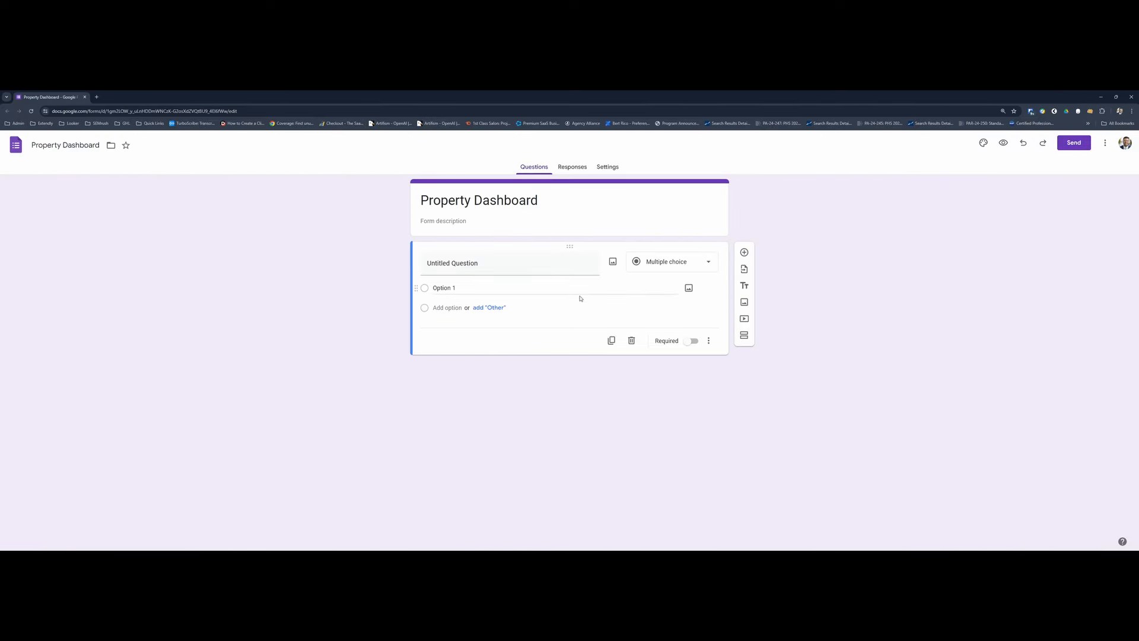
- Change the form's title to "Property Table Data Entry"
{"action": "triple_click", "coordinate": [479, 205]}
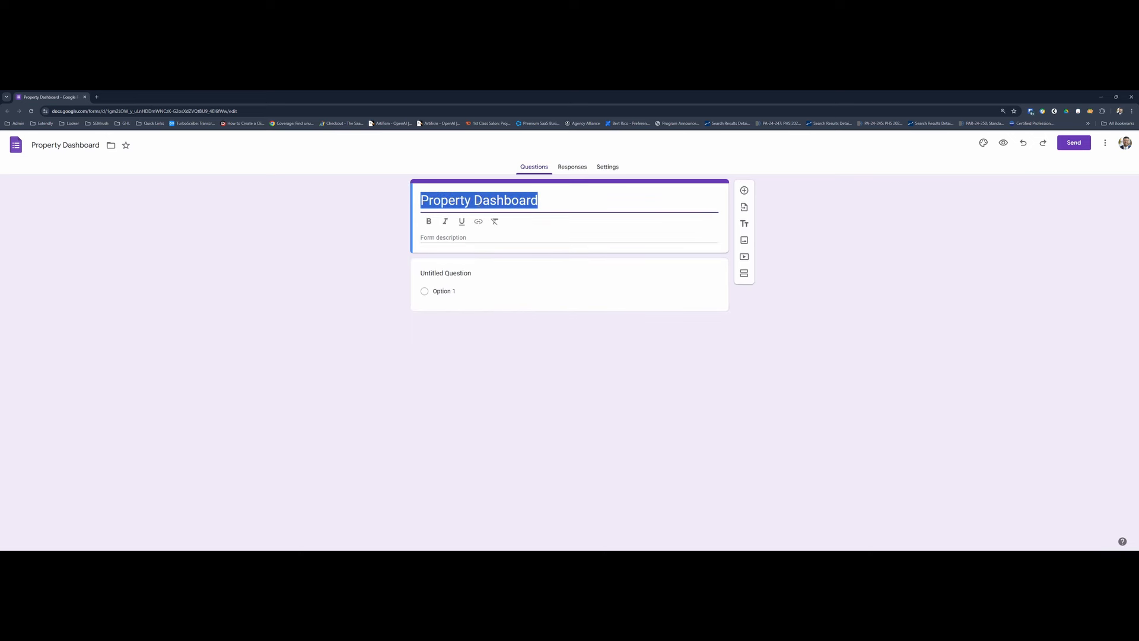
{"action": "left_click", "coordinate": [605, 209]}
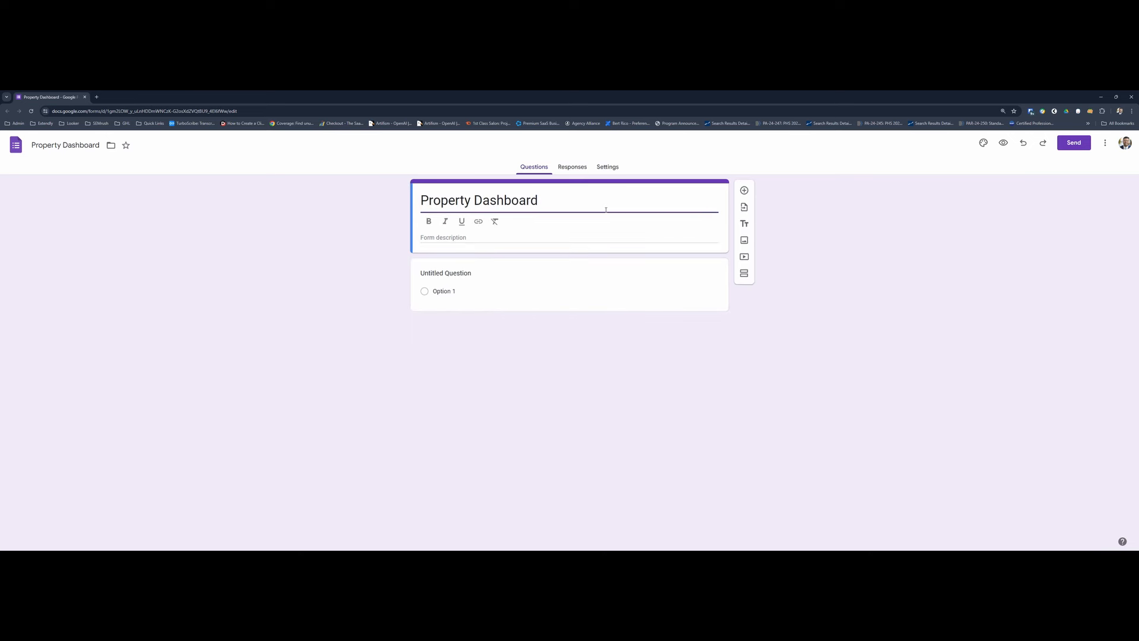
{"action": "key", "text": "shift+Left"}
{"action": "key", "text": "shift+Left"}
{"action": "key", "text": "shift+Left"}
{"action": "key", "text": "shift+Left"}
{"action": "key", "text": "shift+Left"}
{"action": "key", "text": "shift+Left"}
{"action": "key", "text": "shift+Left"}
{"action": "key", "text": "shift+Left"}
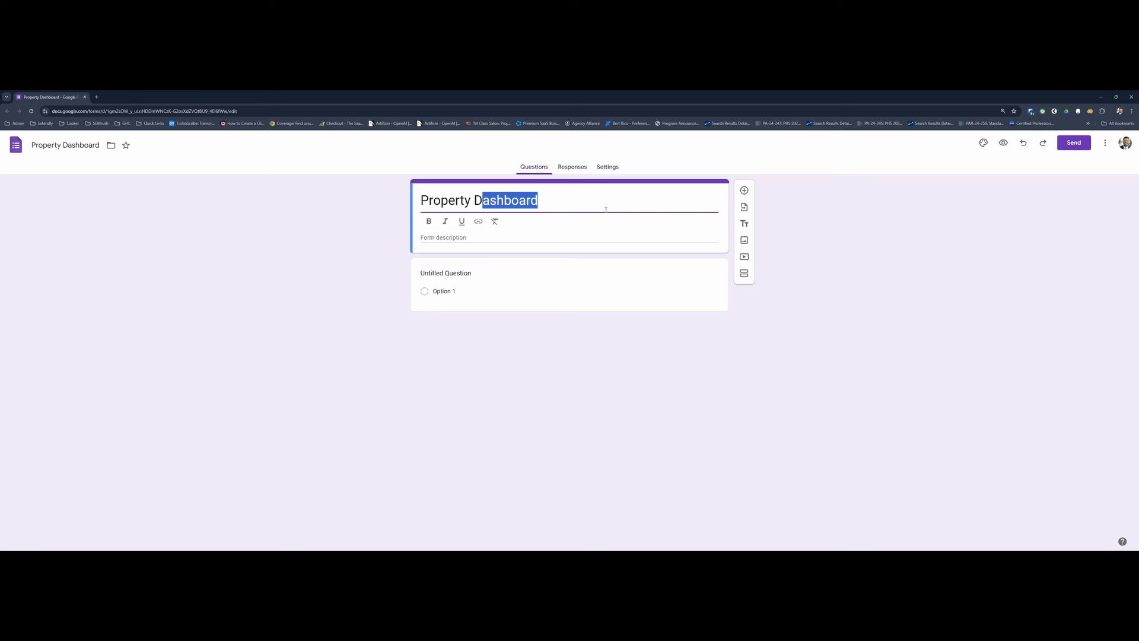
{"action": "type", "text": "ata"}
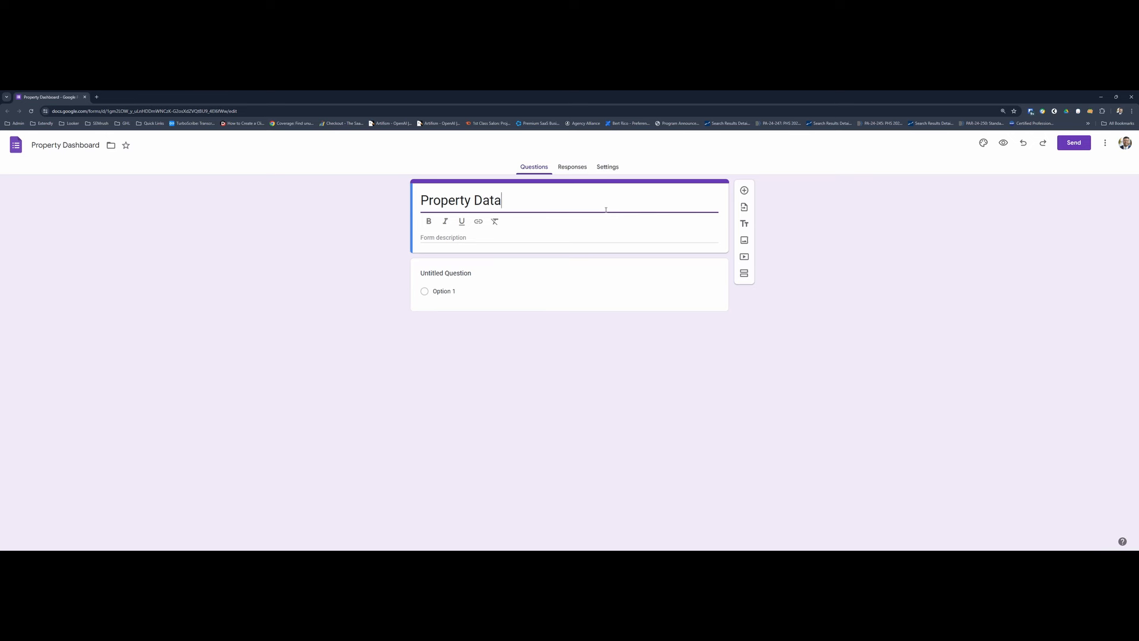
{"action": "type", "text": " Entr"}
{"action": "type", "text": "Table"}
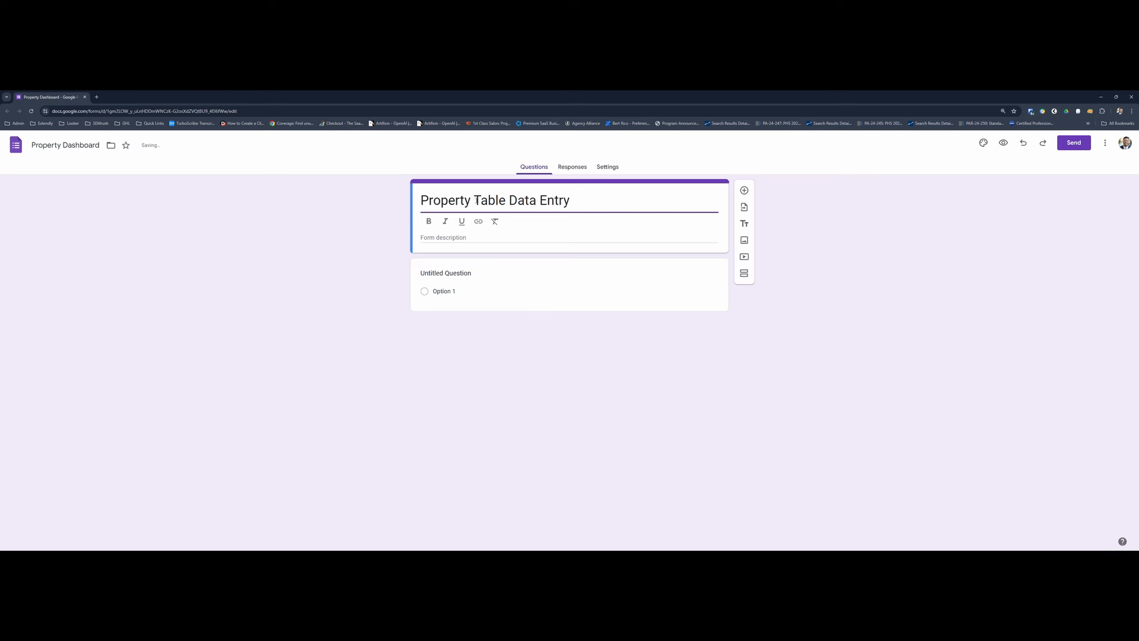
{"action": "left_click", "coordinate": [483, 238]}
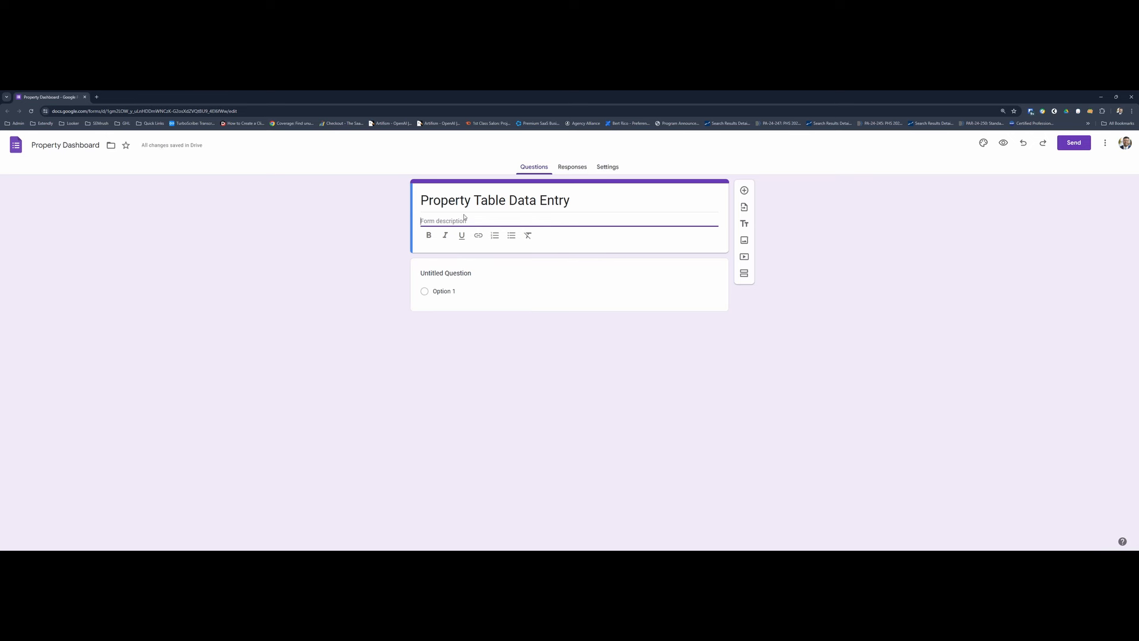
{"action": "left_click_drag", "start_coordinate": [421, 202], "coordinate": [598, 194]}
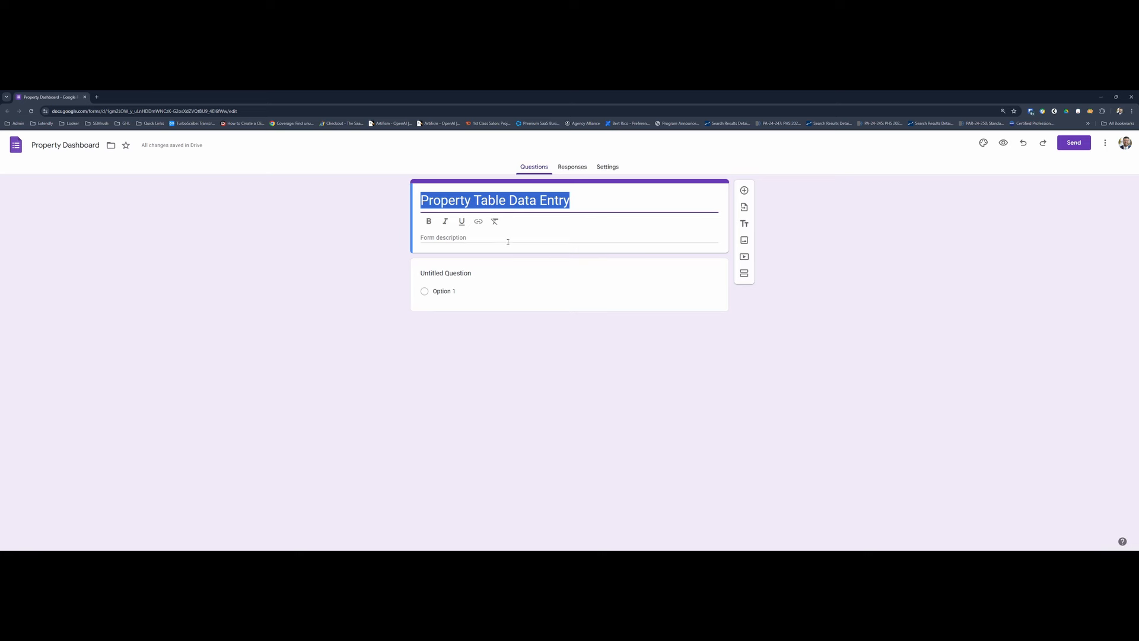
- Open the question type choices for the form's first, untitled question
{"action": "left_click", "coordinate": [634, 268]}
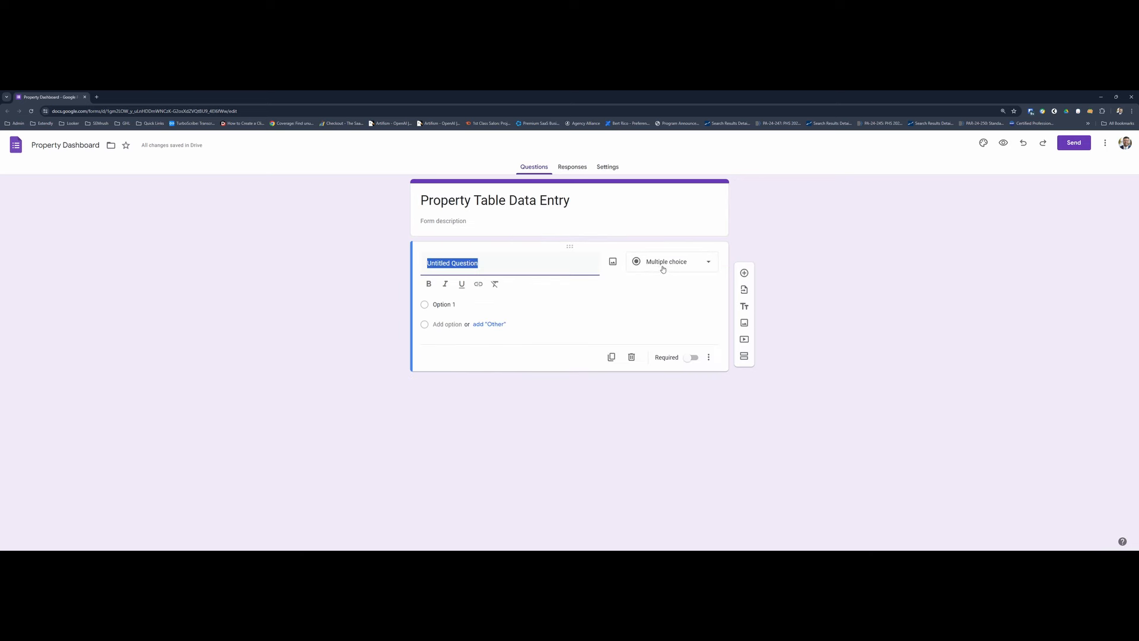
{"action": "left_click", "coordinate": [681, 270]}
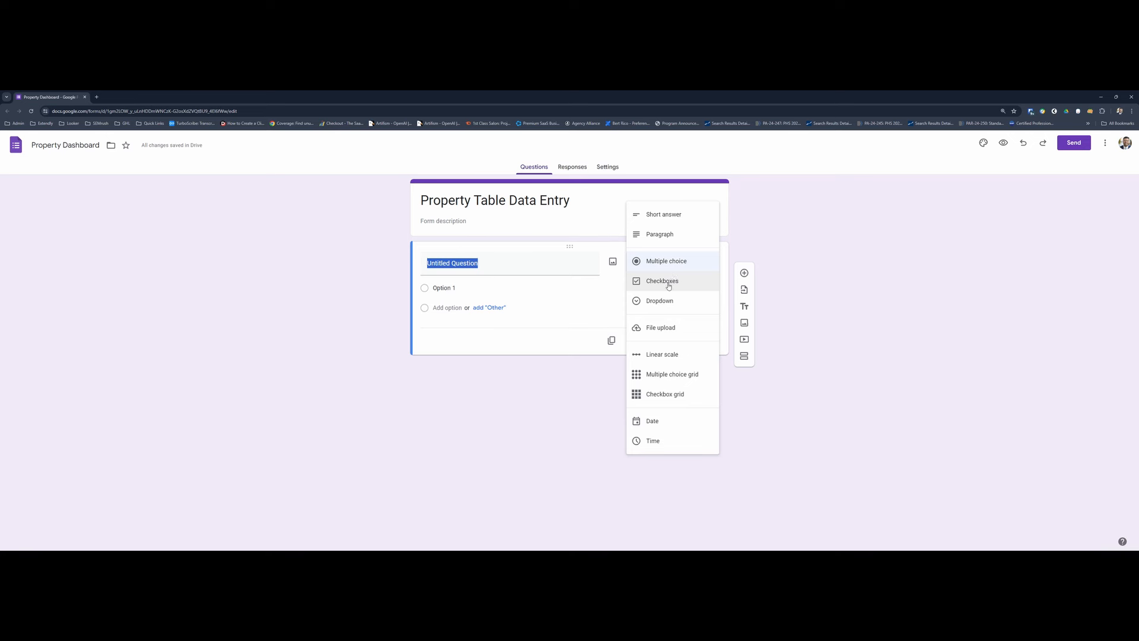
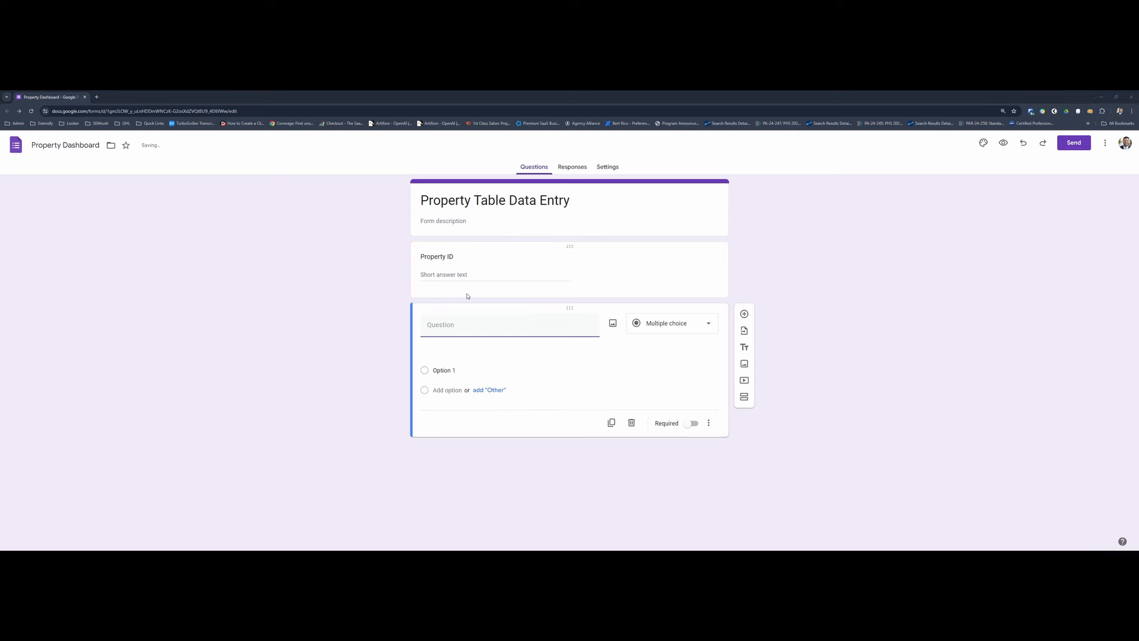
- Check the Addr field in the spreadsheet's Property Table, and title the form's second question "Address" as a short answer
{"action": "key", "text": "alt+Tab"}
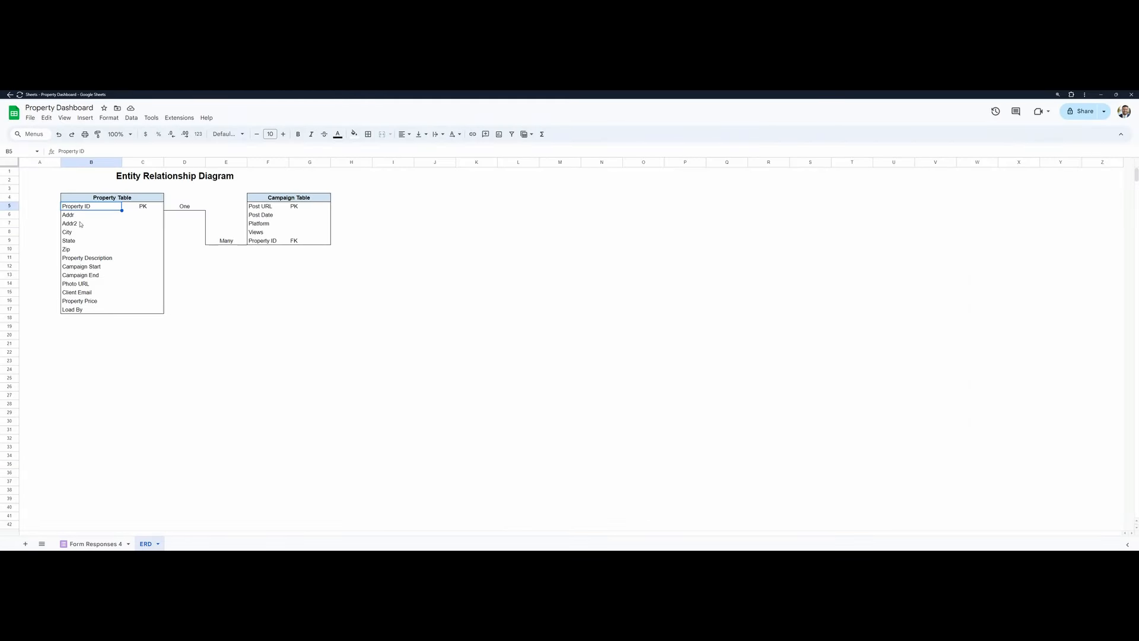
{"action": "left_click", "coordinate": [118, 215]}
{"action": "key", "text": "alt+Tab"}
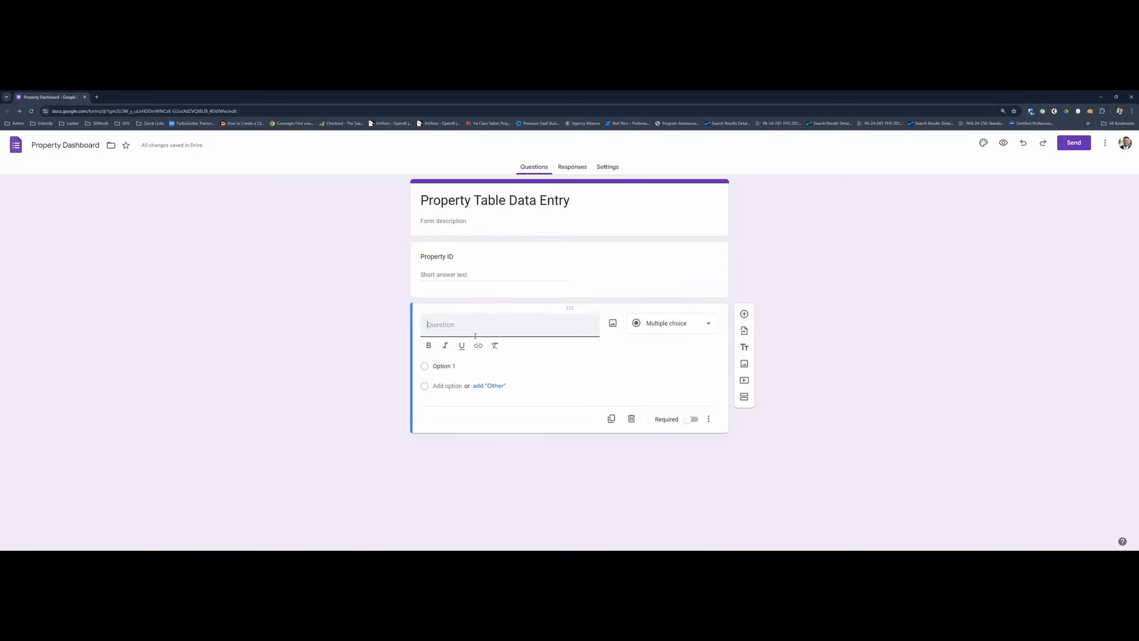
{"action": "type", "text": "Address"}
{"action": "left_click", "coordinate": [670, 324]}
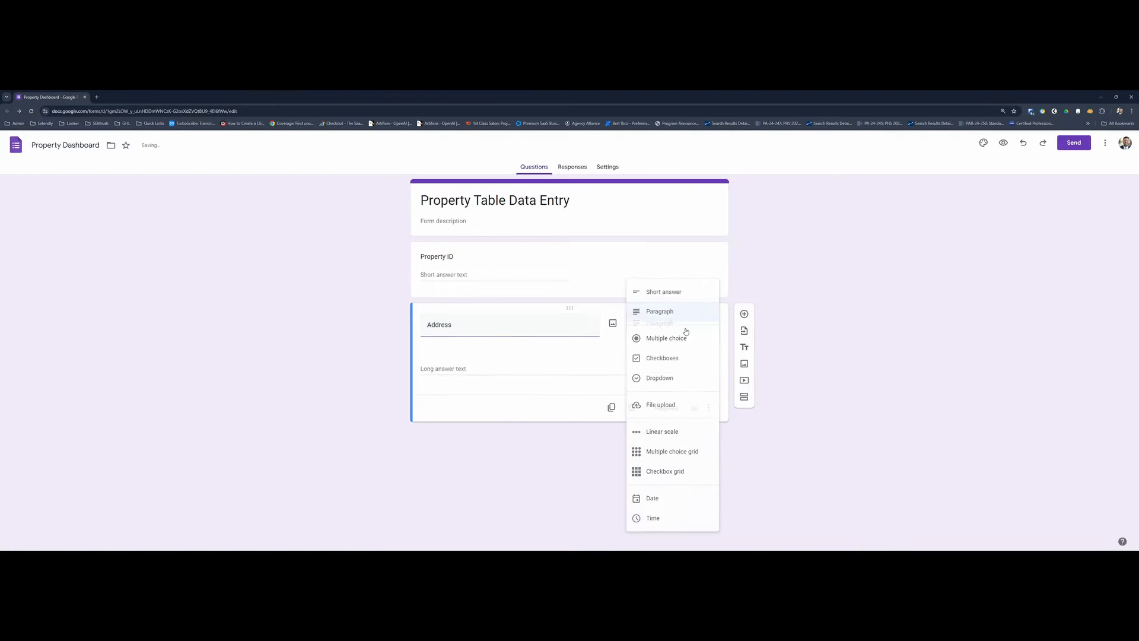
{"action": "left_click", "coordinate": [659, 293]}
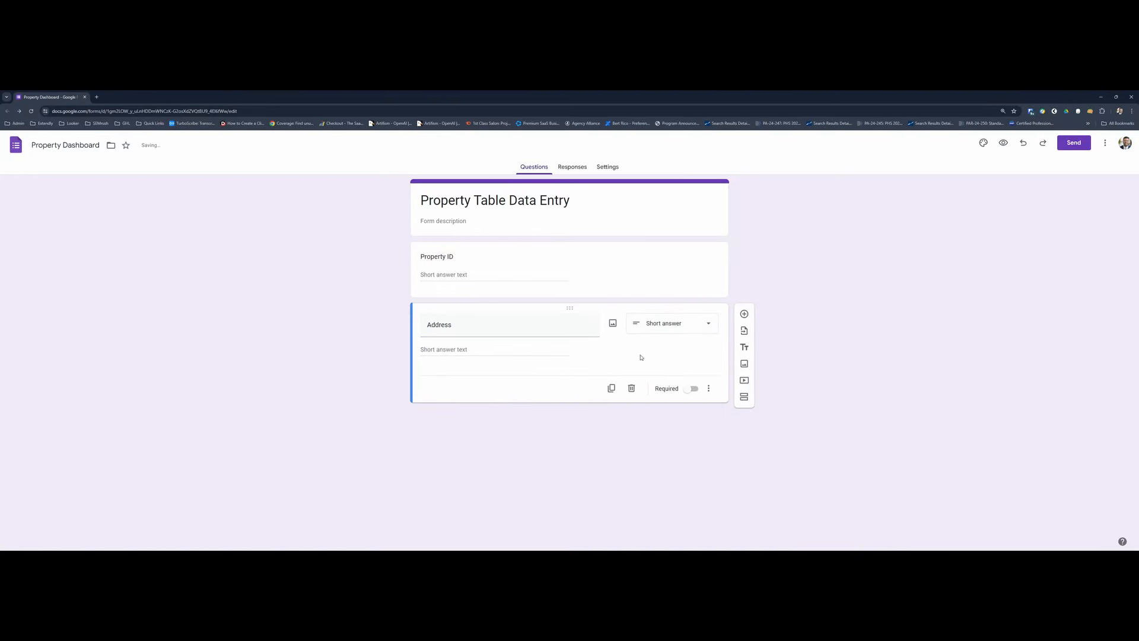
- Add a short-answer question titled "Address 2" below the Address question
{"action": "left_click", "coordinate": [744, 314]}
{"action": "type", "text": "Address "}
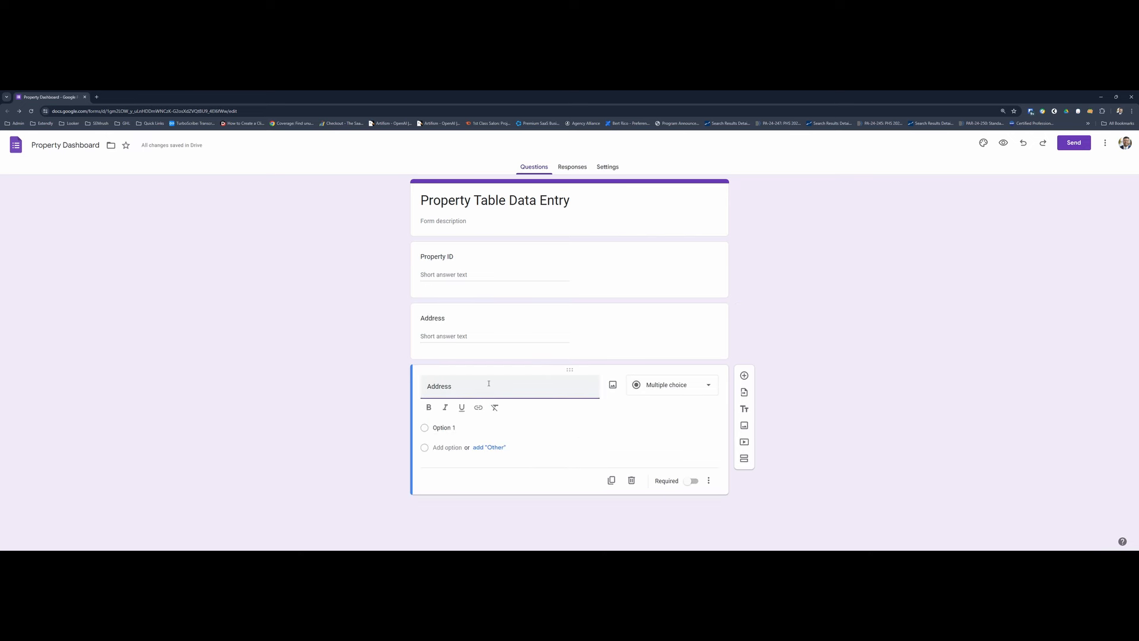
{"action": "type", "text": "2"}
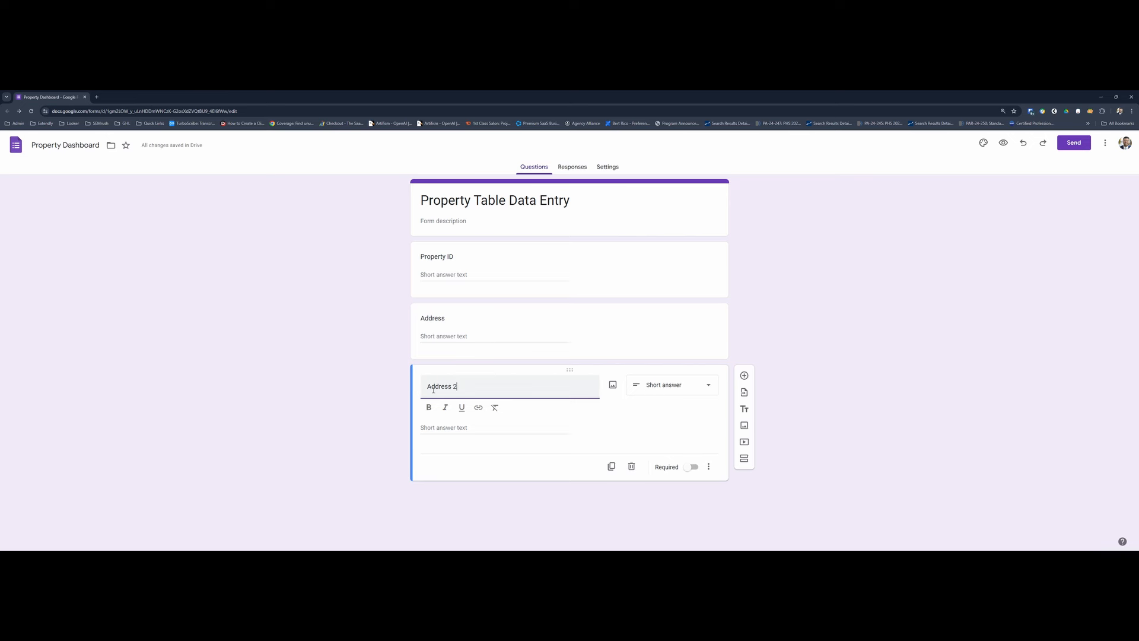
{"action": "left_click_drag", "start_coordinate": [434, 387], "coordinate": [483, 387]}
- Add a short-answer question titled "City" below Address 2
{"action": "left_click", "coordinate": [744, 375]}
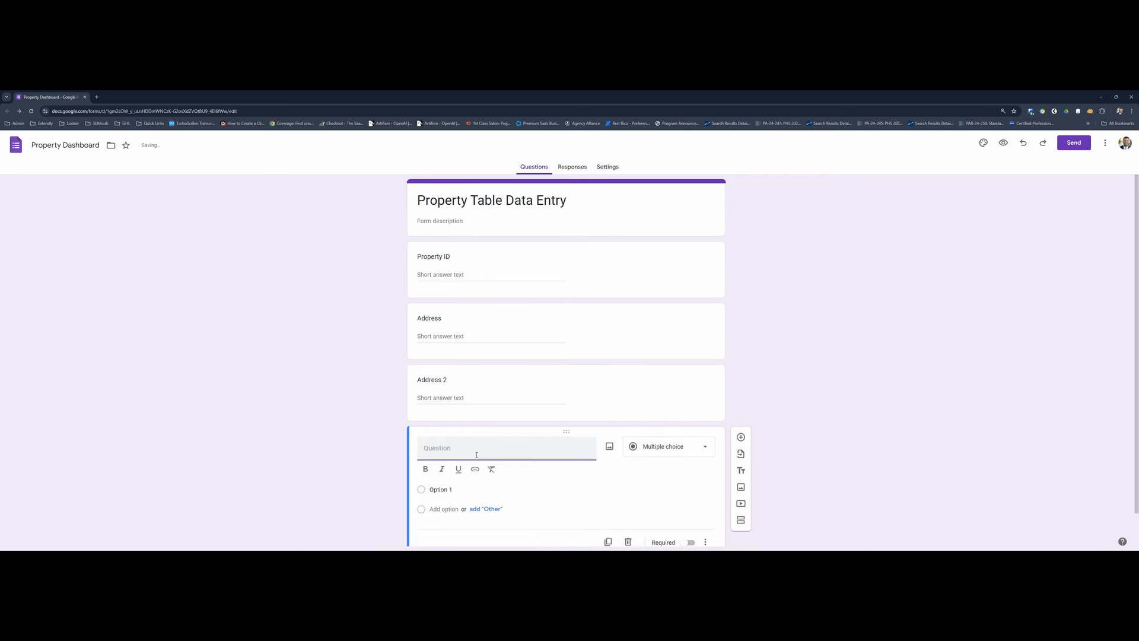
{"action": "type", "text": "City"}
{"action": "key", "text": "Return"}
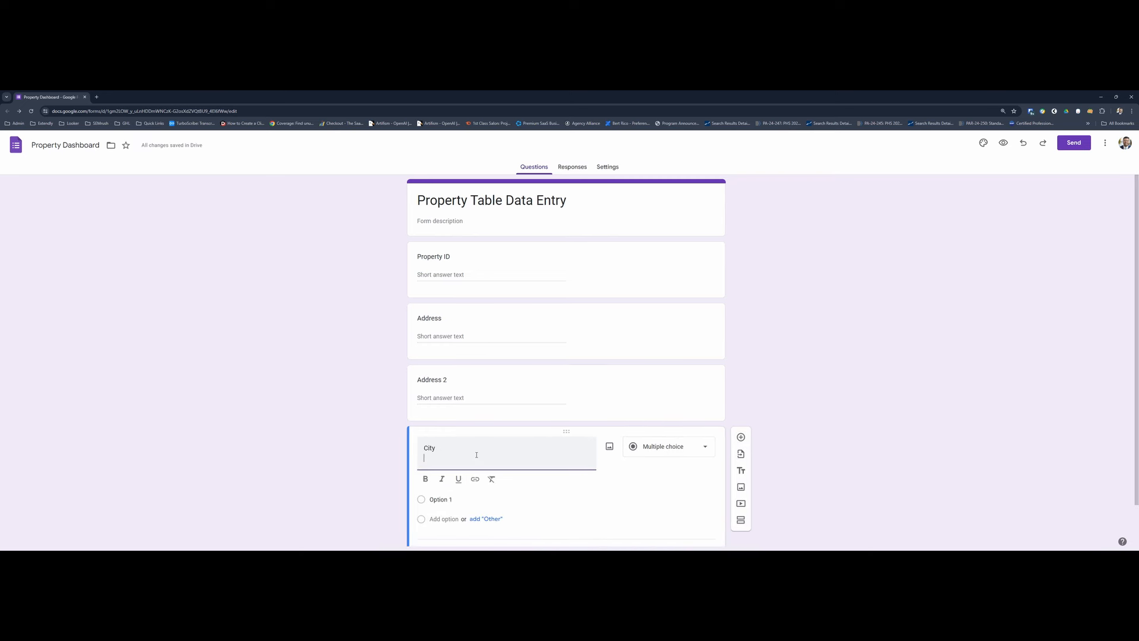
{"action": "key", "text": "BackSpace"}
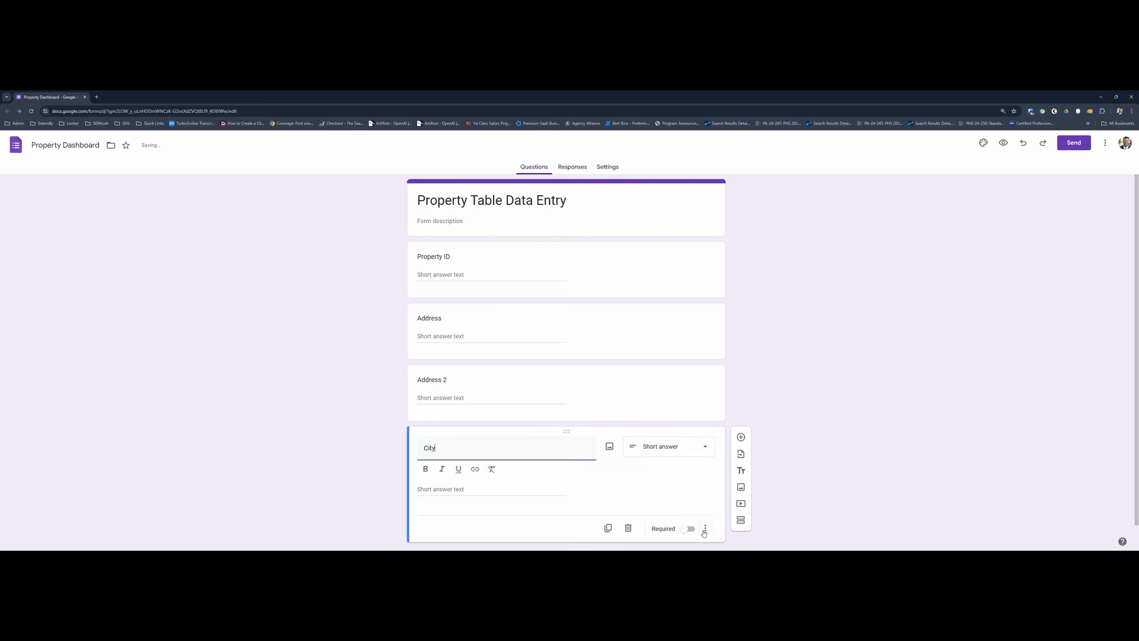
- Add two short-answer questions titled "State" and "Zip" below the City question
{"action": "left_click", "coordinate": [740, 437]}
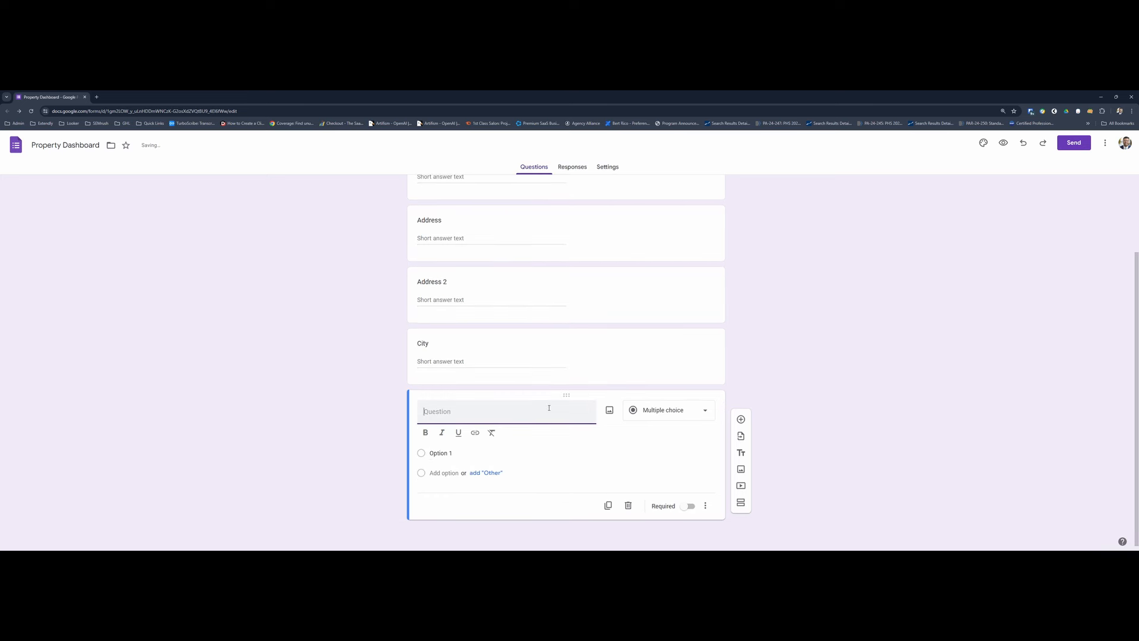
{"action": "type", "text": "State"}
{"action": "left_click", "coordinate": [740, 433]}
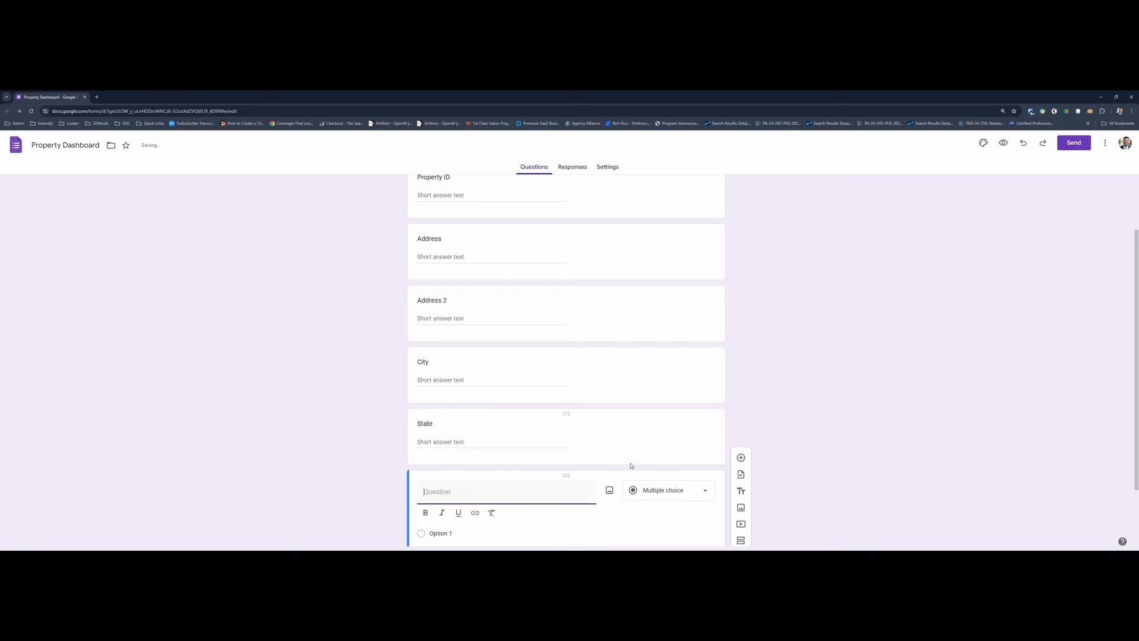
{"action": "type", "text": "Zip"}
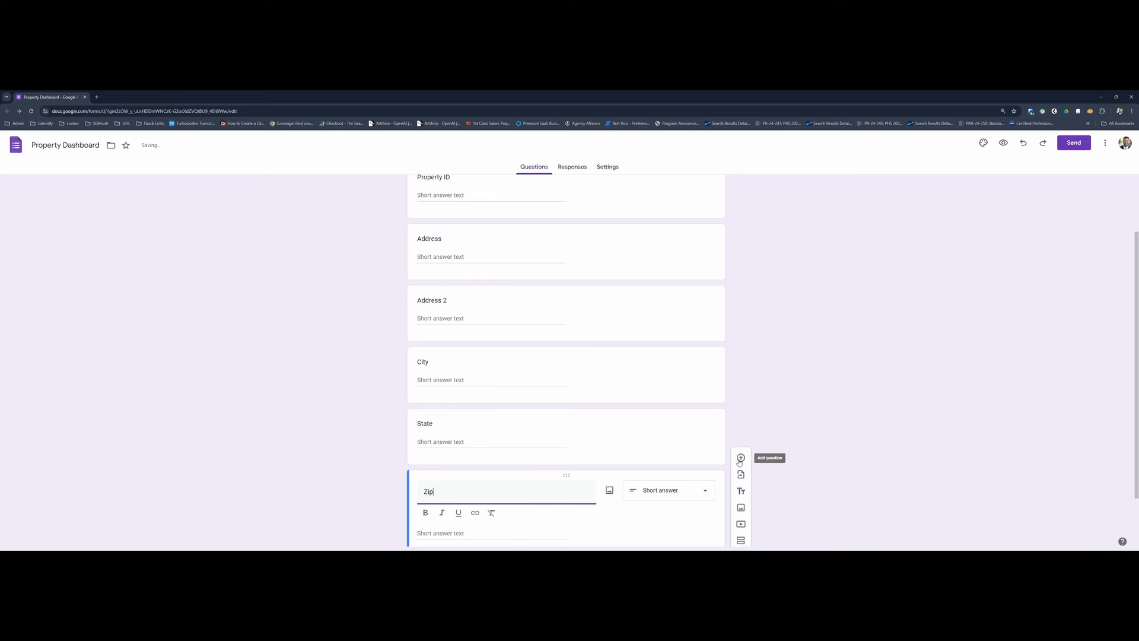
- Add a question titled "Property Description", matching the field in the spreadsheet's Property Table, and set its type to Paragraph
{"action": "left_click", "coordinate": [740, 458]}
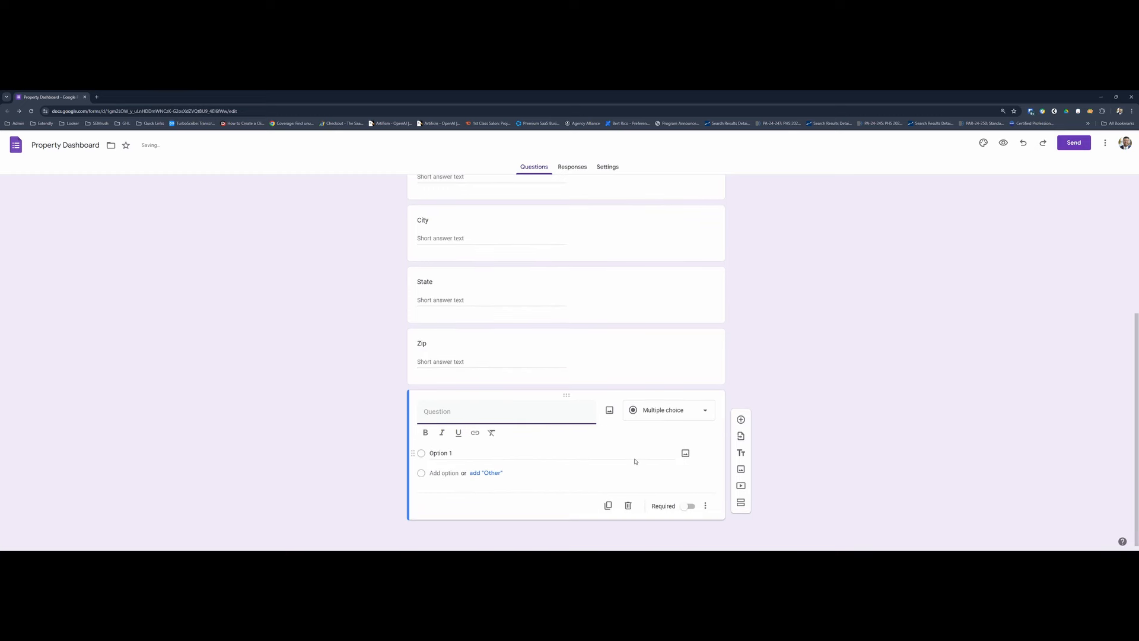
{"action": "key", "text": "alt+Tab"}
{"action": "left_click", "coordinate": [76, 259]}
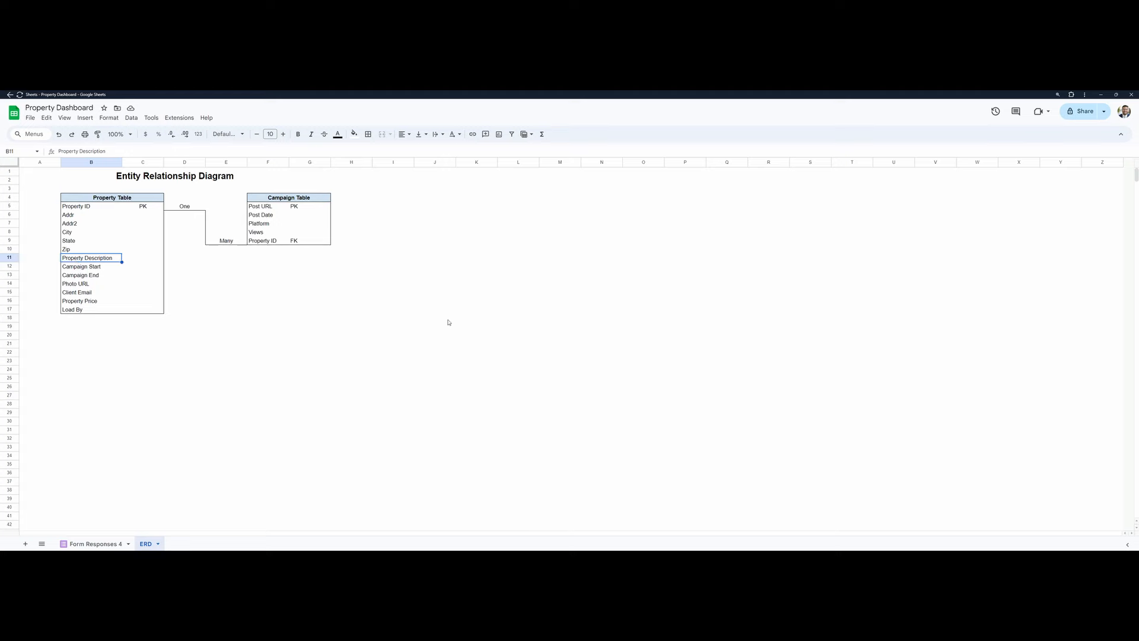
{"action": "key", "text": "alt+Tab"}
{"action": "type", "text": "Proper"}
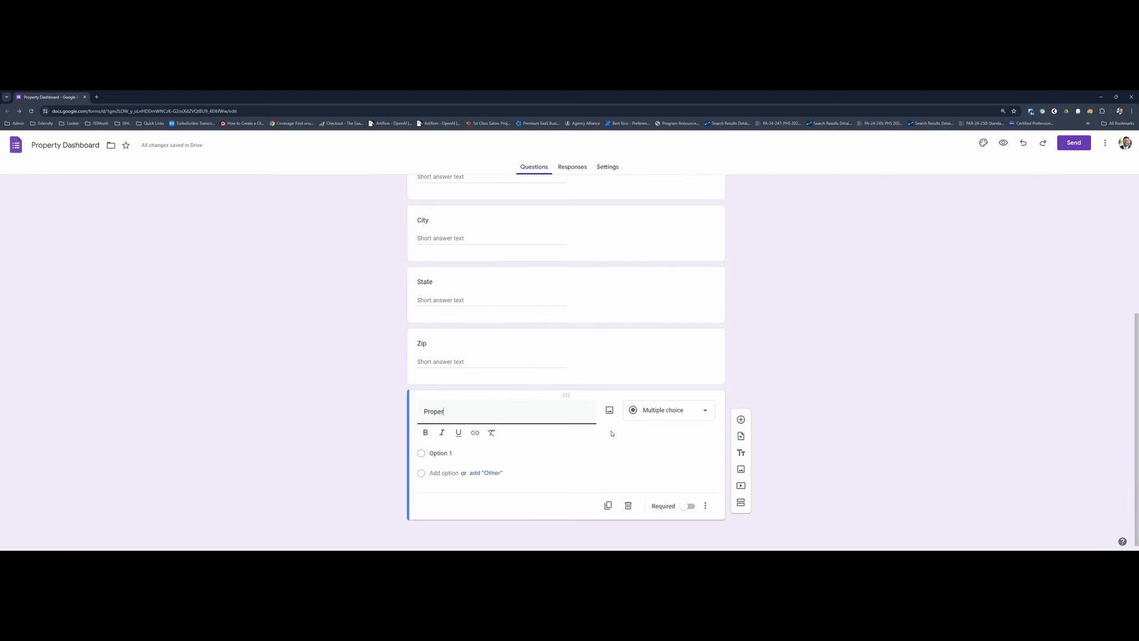
{"action": "type", "text": "ty Description"}
{"action": "left_click", "coordinate": [664, 411]}
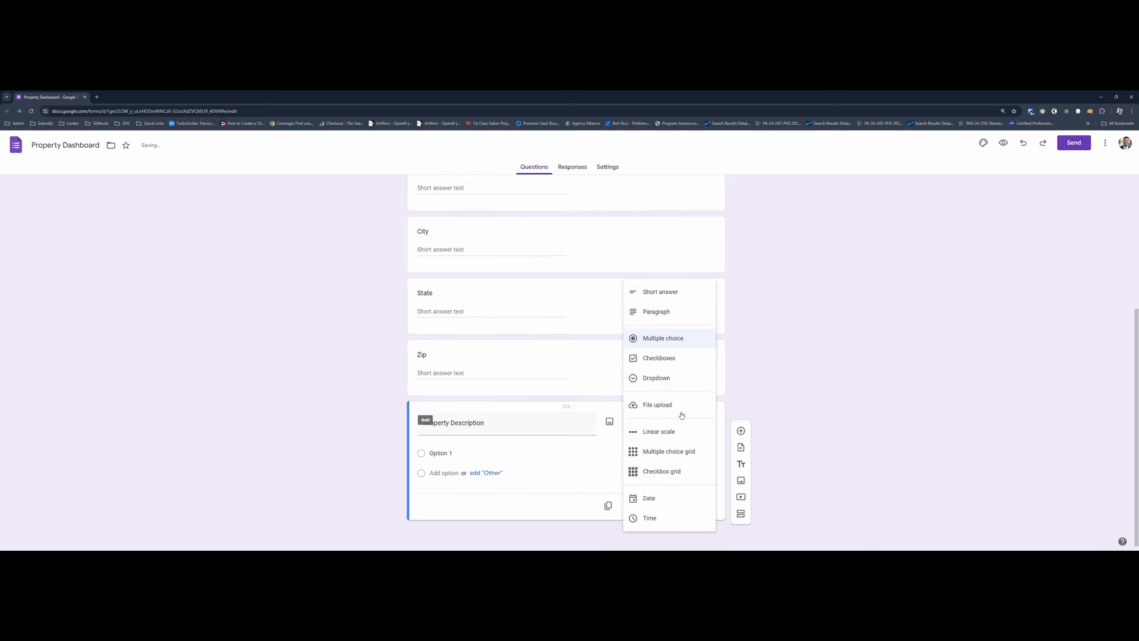
{"action": "left_click", "coordinate": [665, 310]}
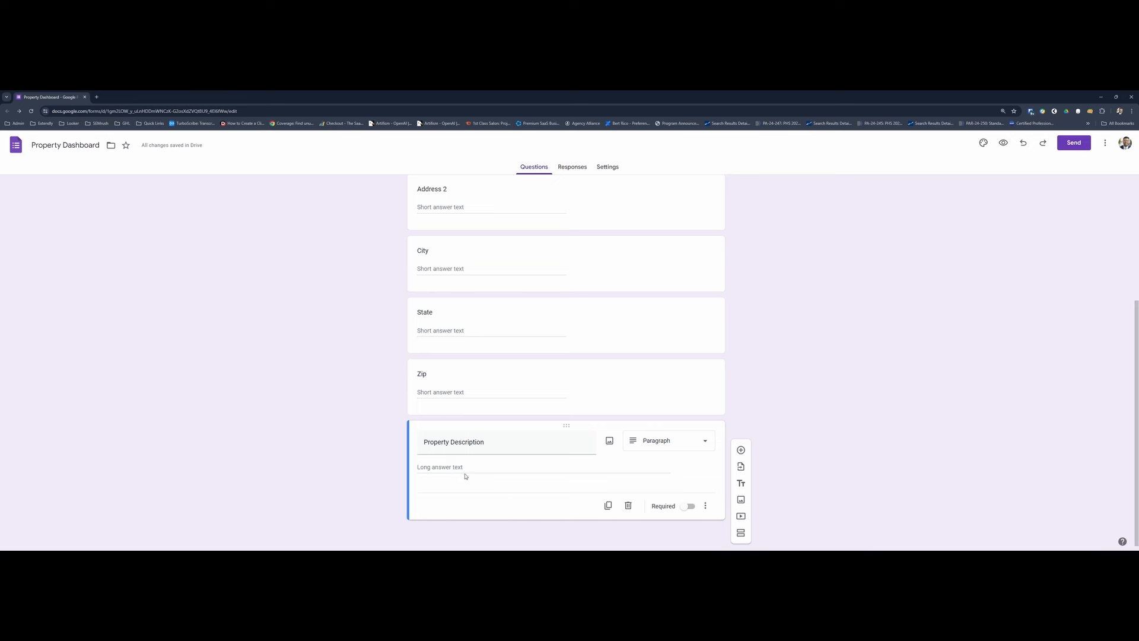
{"action": "left_click", "coordinate": [705, 506]}
{"action": "left_click", "coordinate": [654, 486]}
- Make the Property ID question required
{"action": "scroll", "coordinate": [626, 340], "scroll_direction": "up", "scroll_amount": 3}
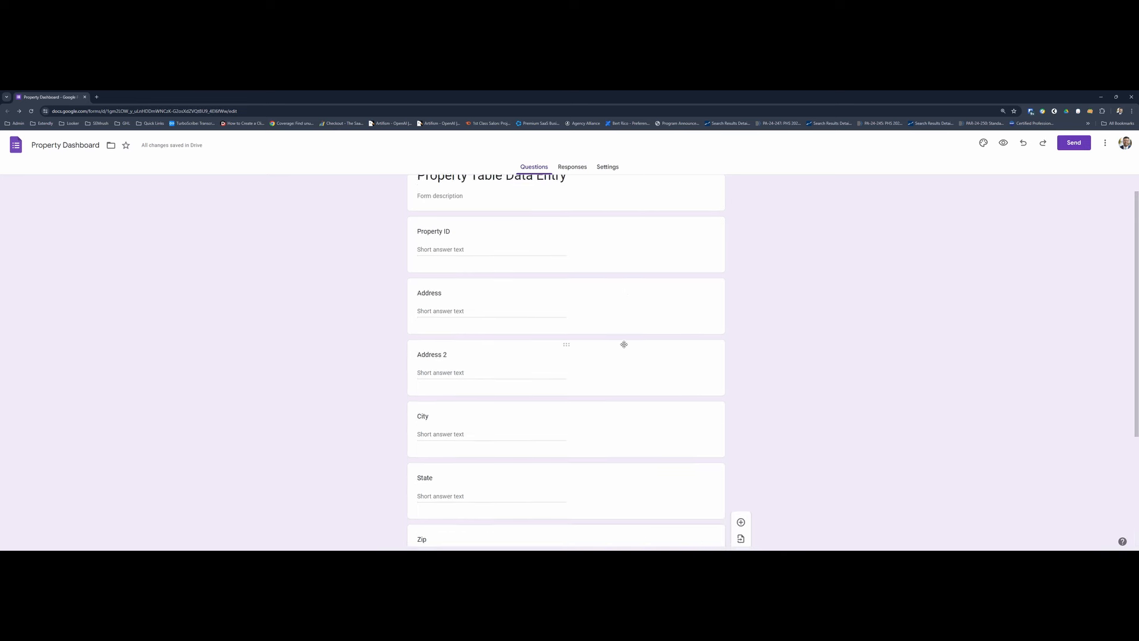
{"action": "left_click", "coordinate": [630, 272]}
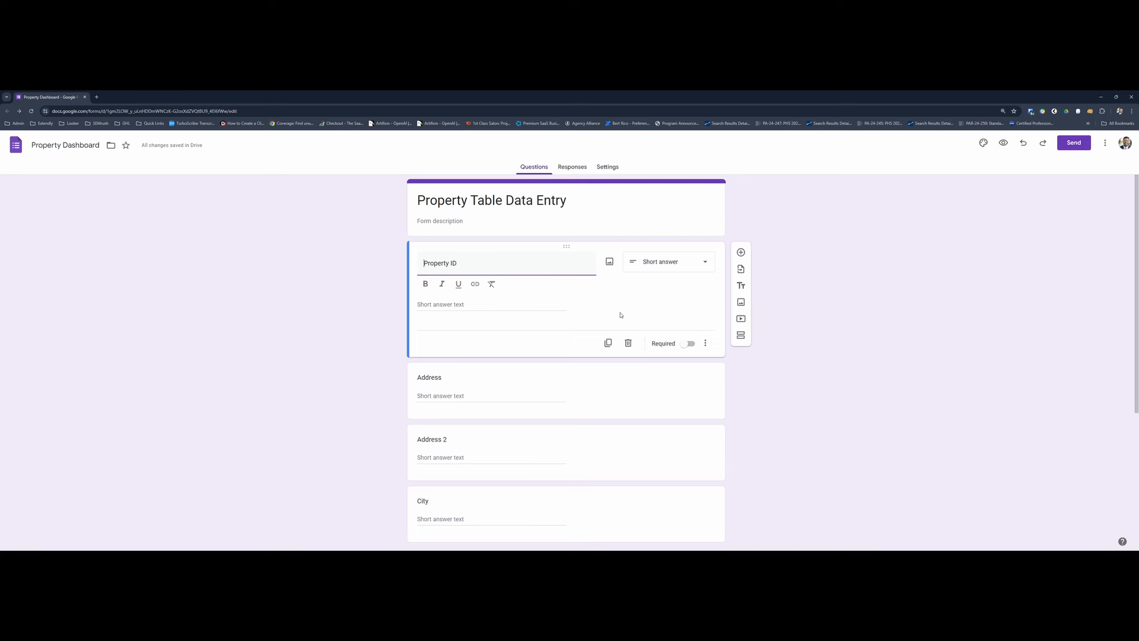
{"action": "left_click", "coordinate": [682, 345]}
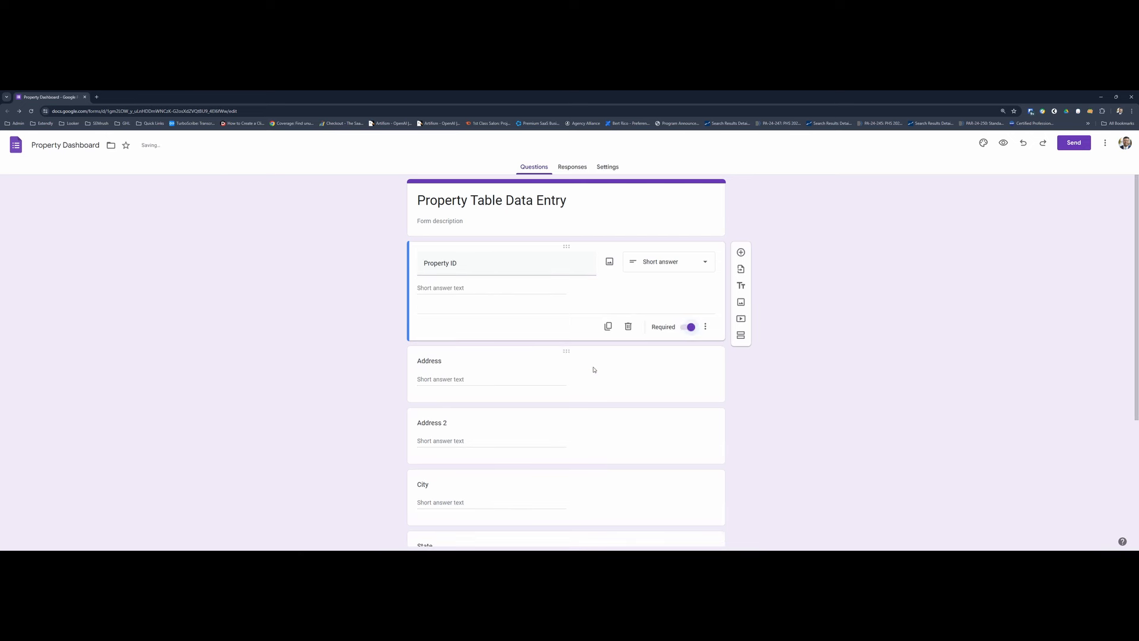
- Examine the additional options of the Property Description question without changing any
{"action": "scroll", "coordinate": [593, 369], "scroll_direction": "down", "scroll_amount": 3}
{"action": "left_click", "coordinate": [687, 492]}
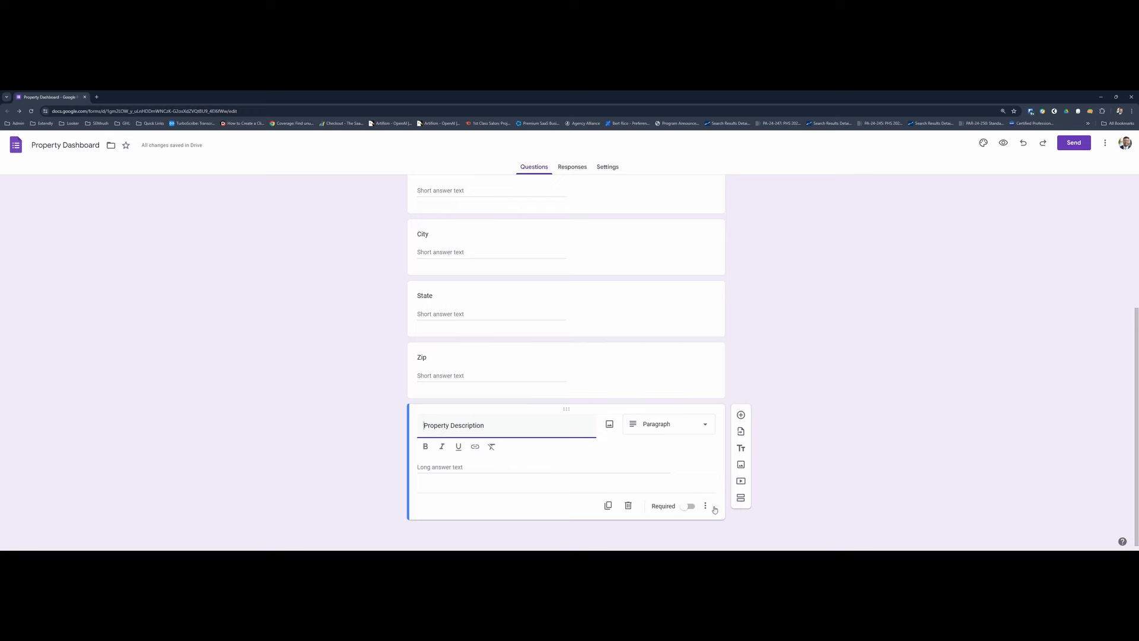
{"action": "left_click", "coordinate": [706, 506]}
{"action": "left_click", "coordinate": [703, 480]}
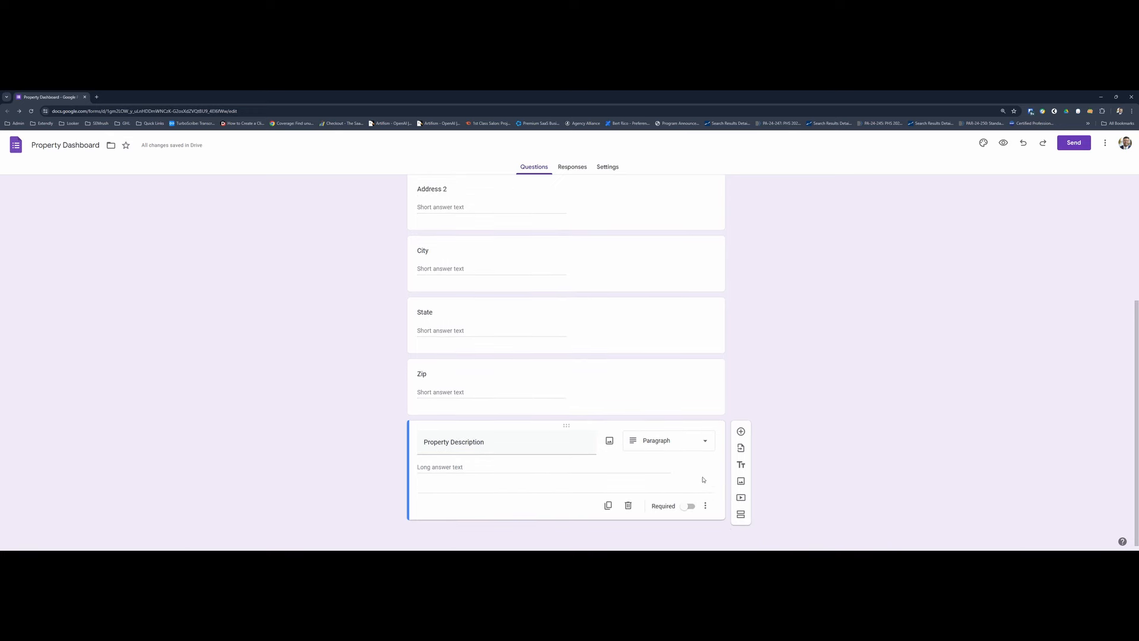
- Check the Campaign Start field in the spreadsheet's Property Table and add a Date question titled "Campaign Start" to the form
{"action": "left_click", "coordinate": [741, 432]}
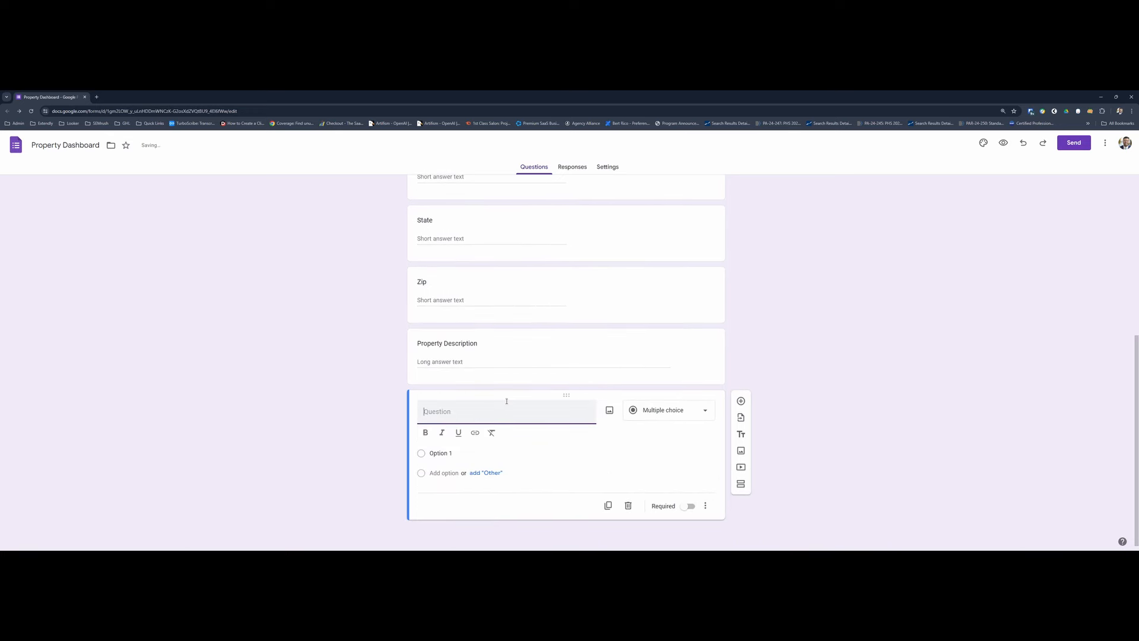
{"action": "key", "text": "alt+Tab"}
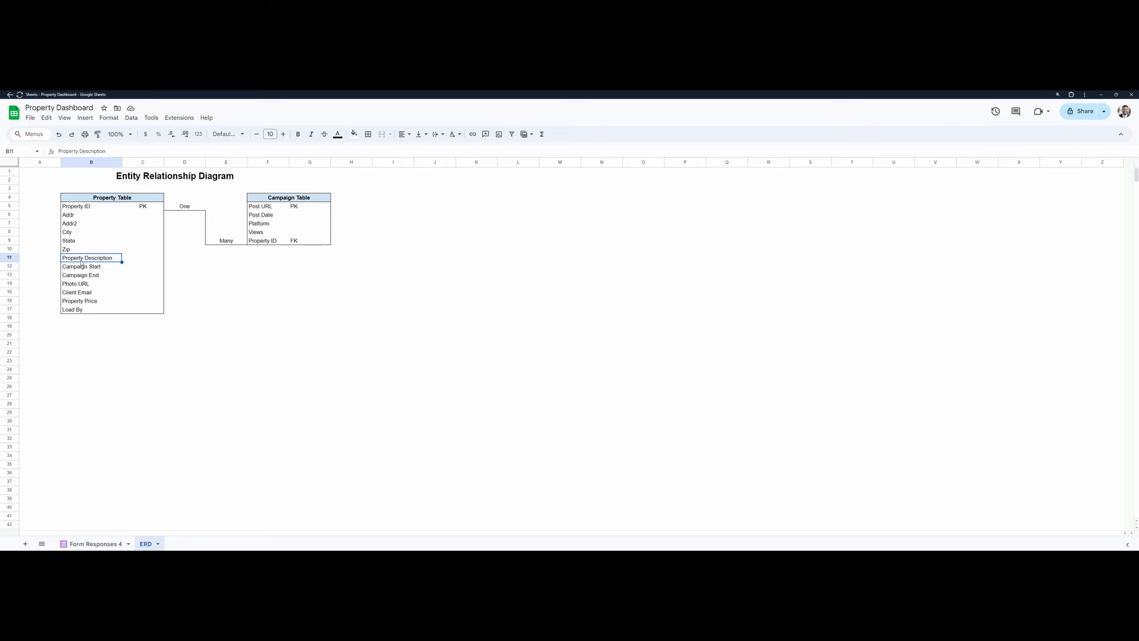
{"action": "left_click", "coordinate": [81, 266]}
{"action": "key", "text": "alt+Tab"}
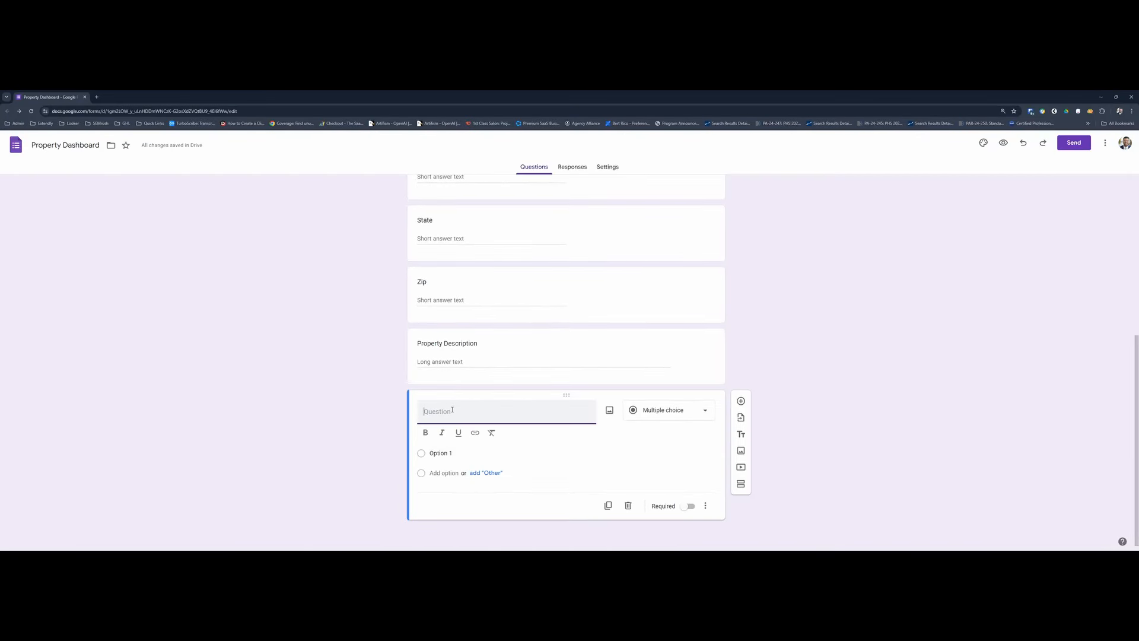
{"action": "type", "text": "Campaign Start"}
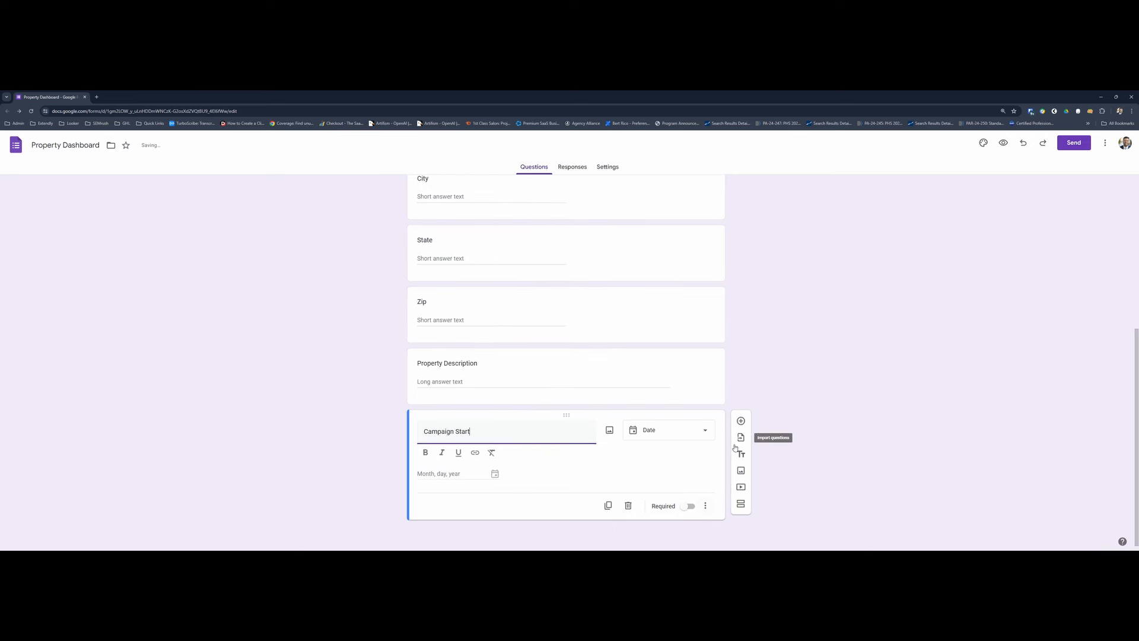
- Add a Date question titled "Campaign End" below Campaign Start
{"action": "left_click", "coordinate": [740, 420]}
{"action": "type", "text": "Ca"}
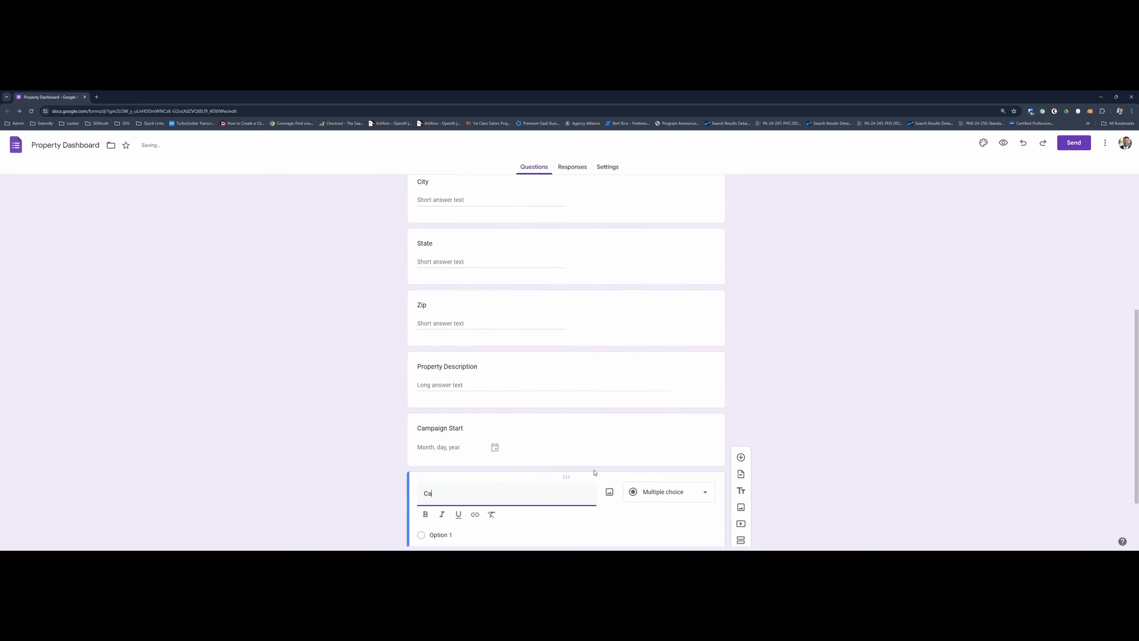
{"action": "type", "text": "mpaign End"}
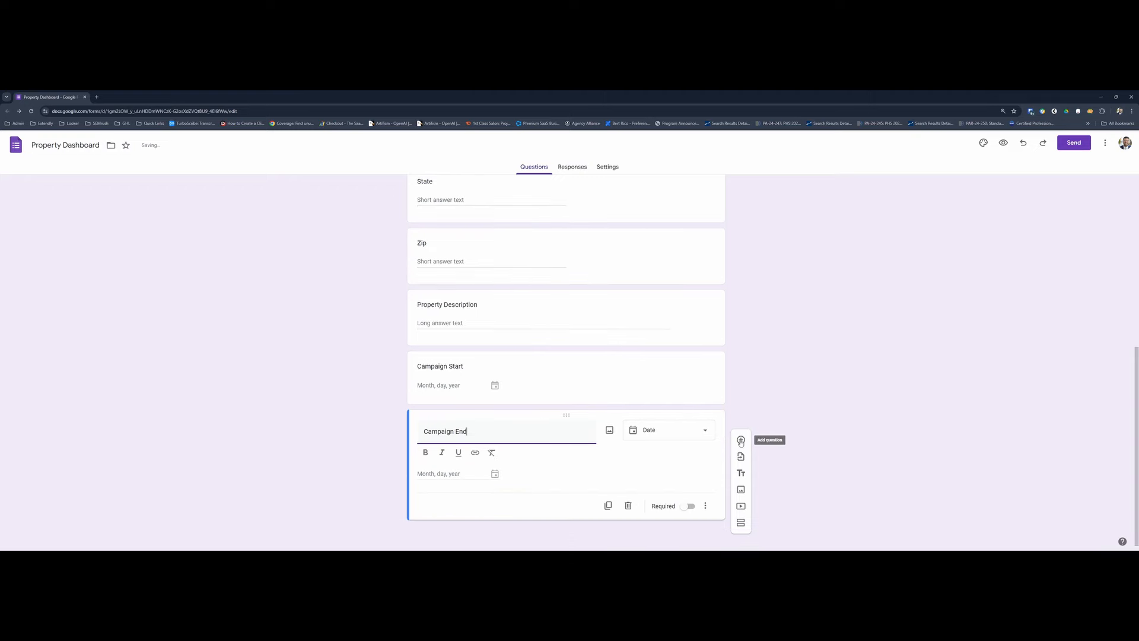
- Add a question titled "Photo URL", set its type to File upload and allow respondents to upload files to Drive
{"action": "left_click", "coordinate": [741, 440]}
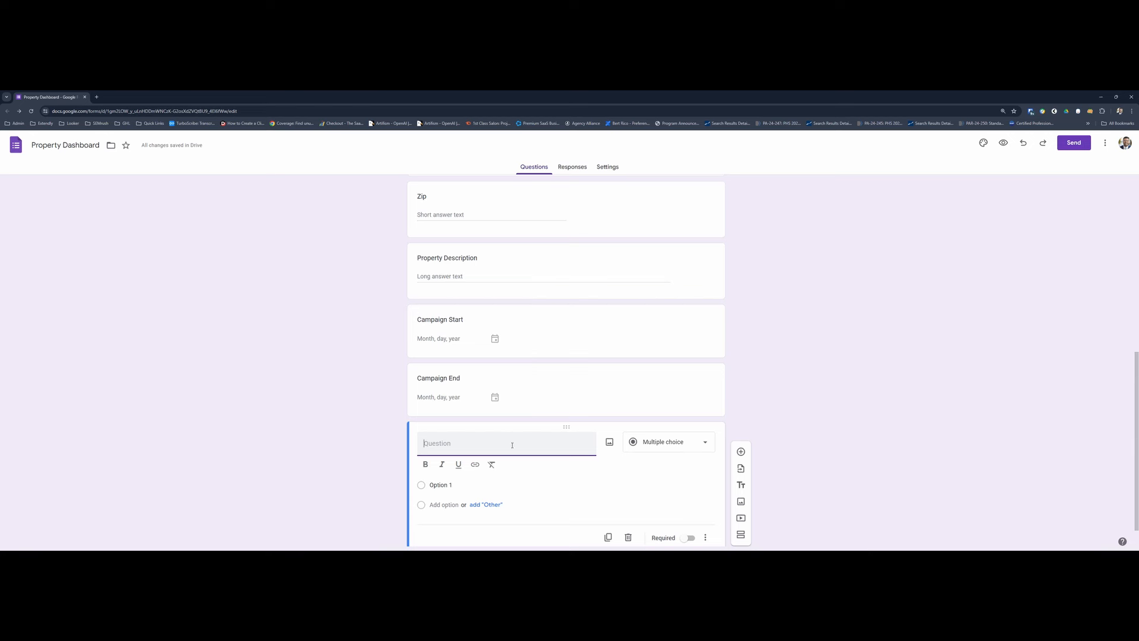
{"action": "type", "text": "Photo URL"}
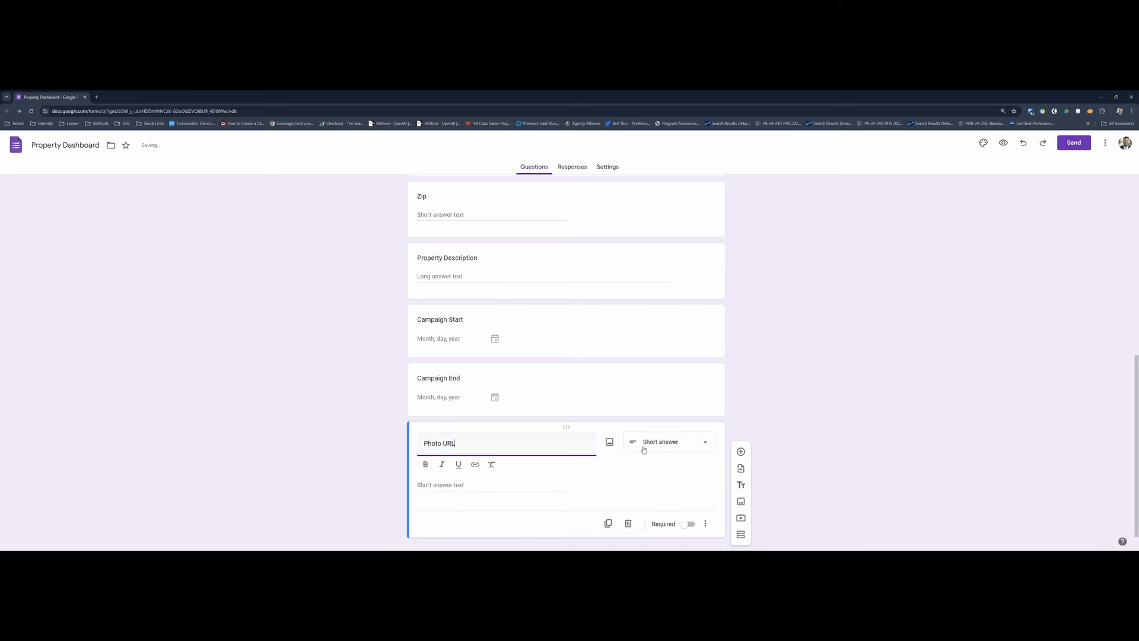
{"action": "left_click", "coordinate": [660, 446]}
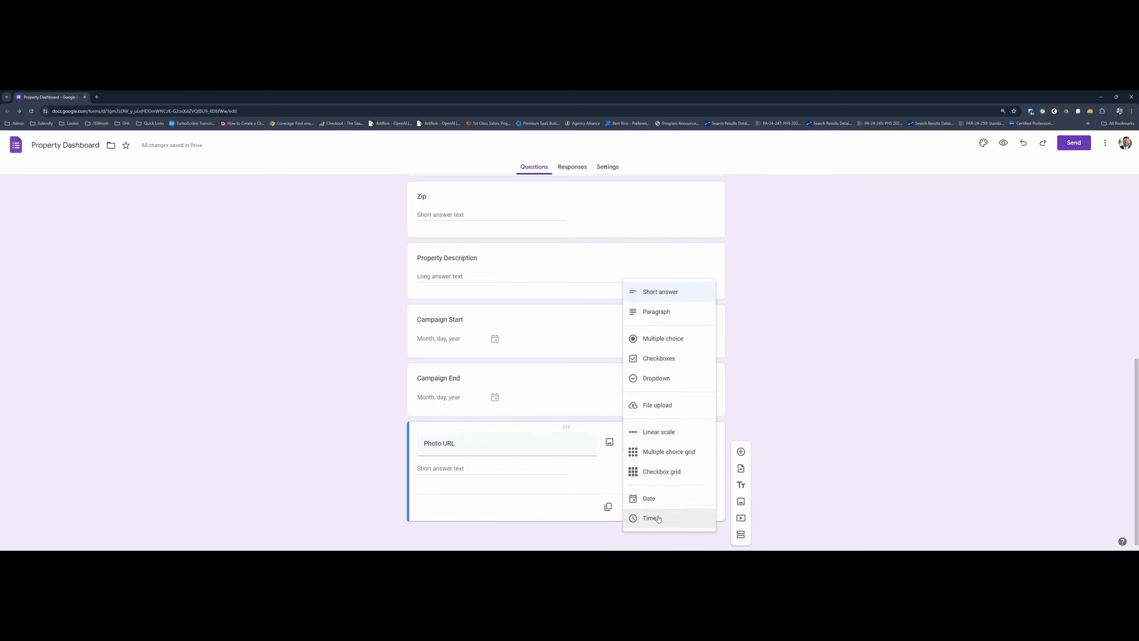
{"action": "left_click", "coordinate": [658, 408]}
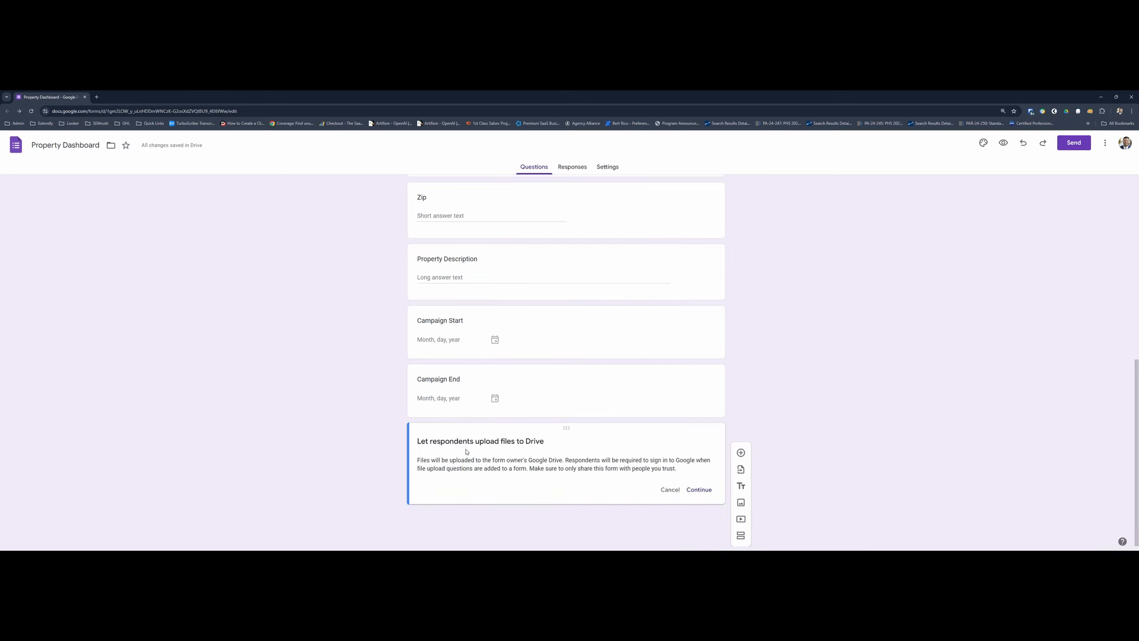
{"action": "left_click_drag", "start_coordinate": [422, 439], "coordinate": [556, 439]}
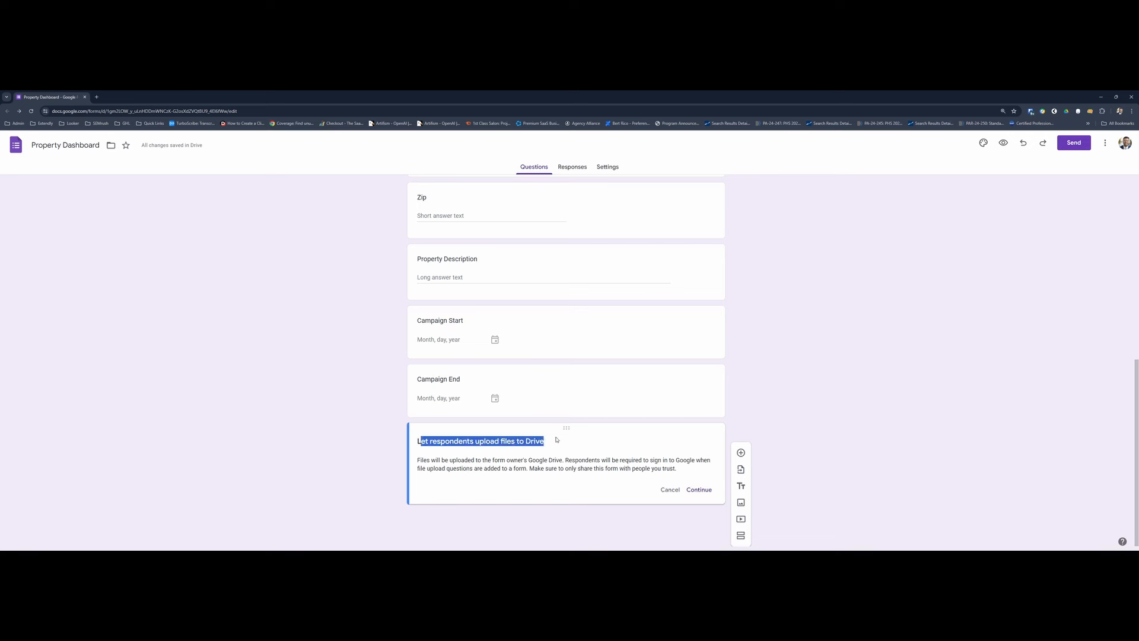
{"action": "left_click", "coordinate": [698, 490]}
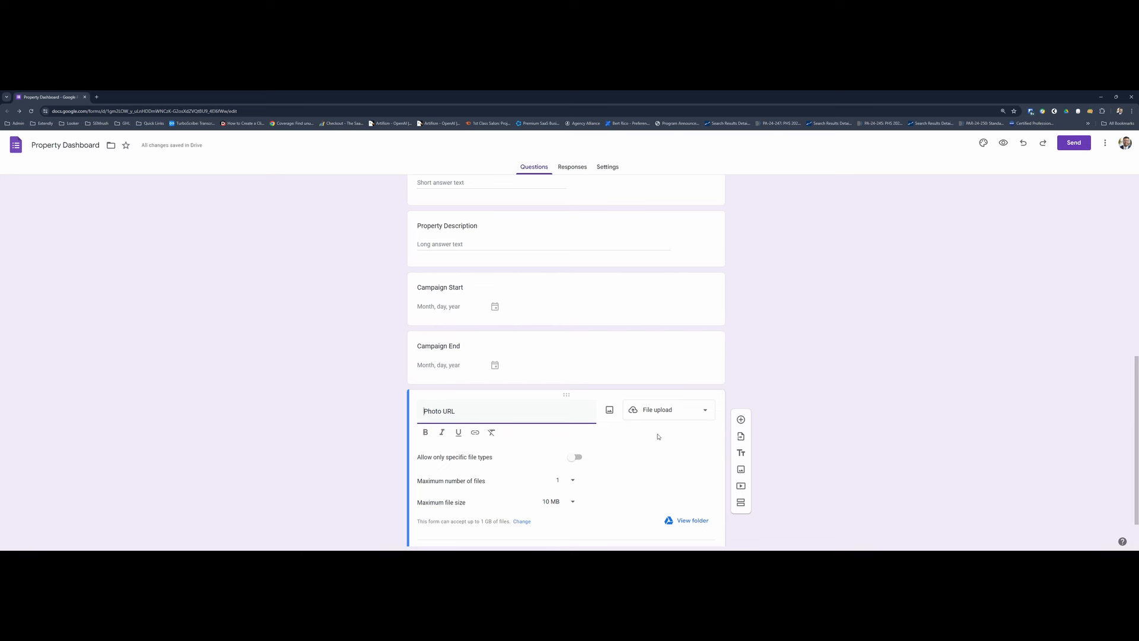
- Restrict the Photo URL question to image file uploads, check its upload folder in Drive and return to the form
{"action": "left_click", "coordinate": [659, 410]}
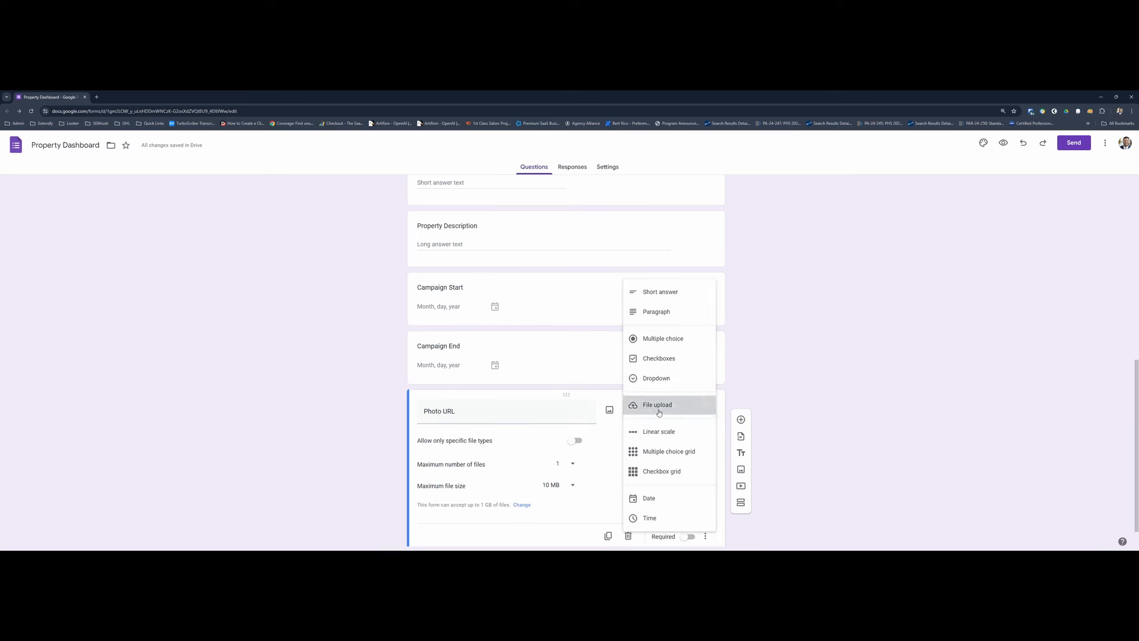
{"action": "left_click", "coordinate": [659, 411]}
{"action": "left_click", "coordinate": [572, 440]}
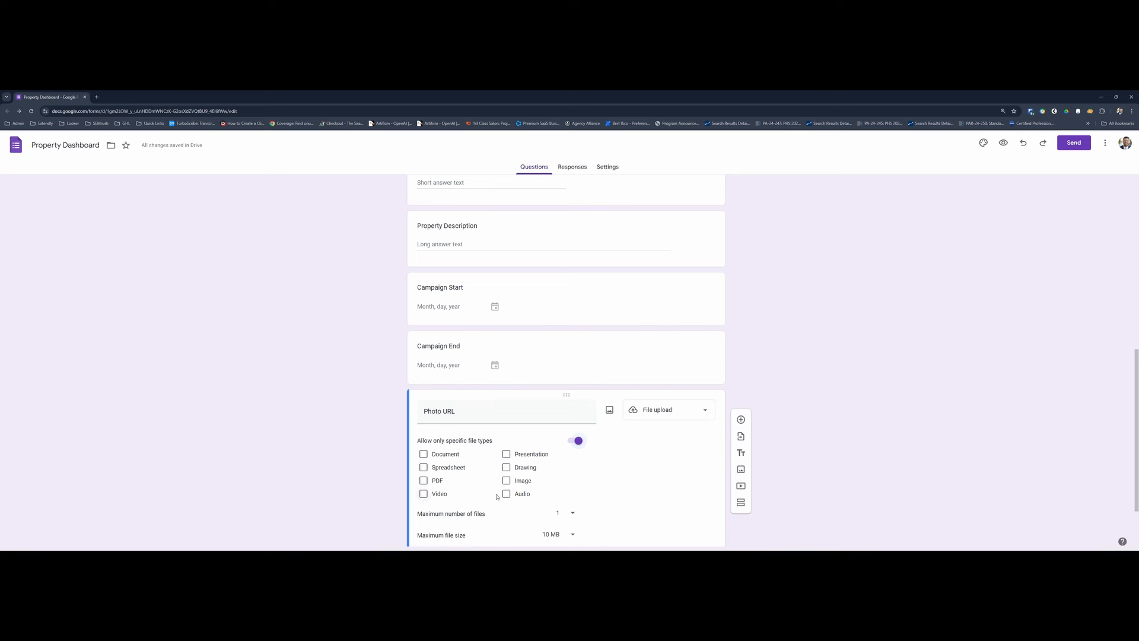
{"action": "left_click", "coordinate": [521, 481]}
{"action": "scroll", "coordinate": [589, 488], "scroll_direction": "down", "scroll_amount": 1}
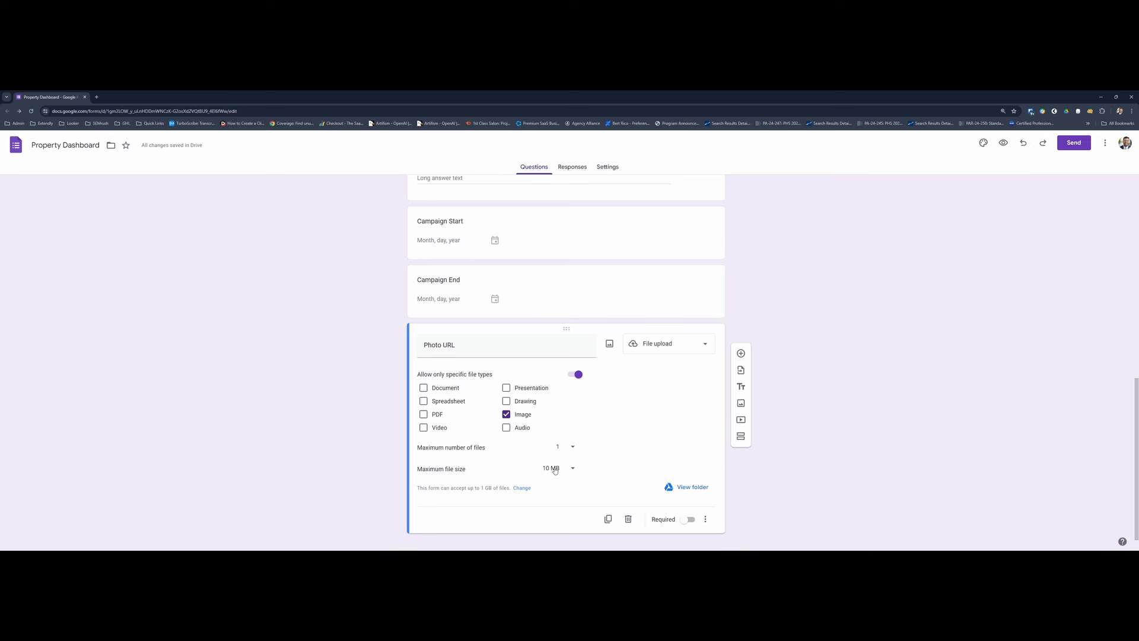
{"action": "left_click", "coordinate": [680, 489]}
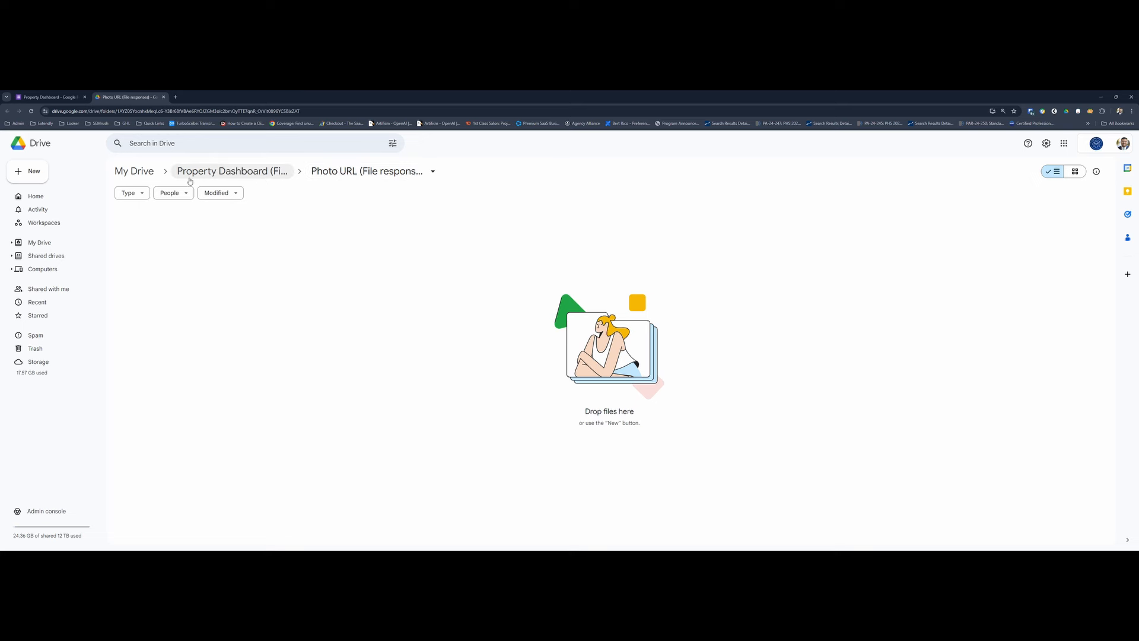
{"action": "left_click", "coordinate": [42, 98]}
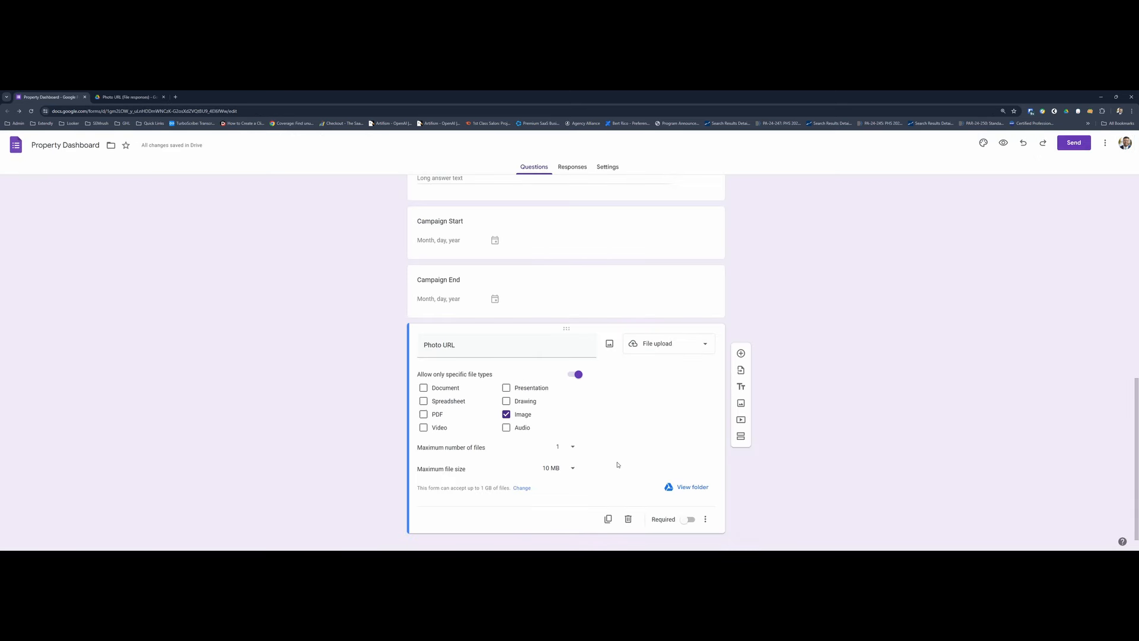
- Add a Short answer question titled "Client Email" below Photo URL
{"action": "scroll", "coordinate": [617, 465], "scroll_direction": "down", "scroll_amount": 1}
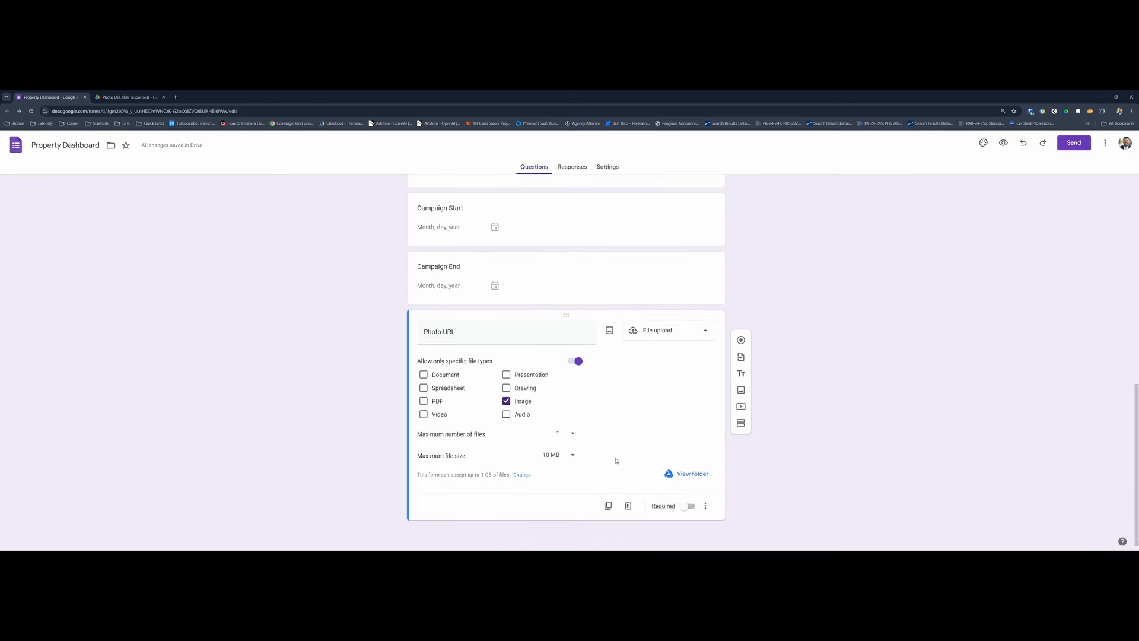
{"action": "left_click", "coordinate": [741, 340]}
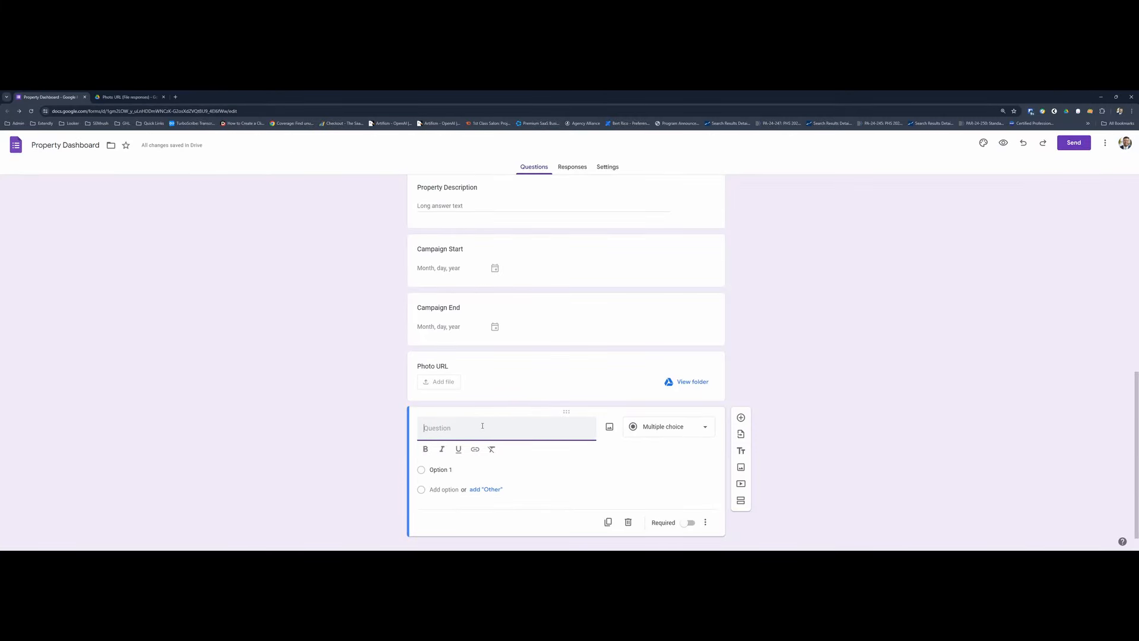
{"action": "type", "text": "Client Email"}
{"action": "left_click", "coordinate": [657, 433]}
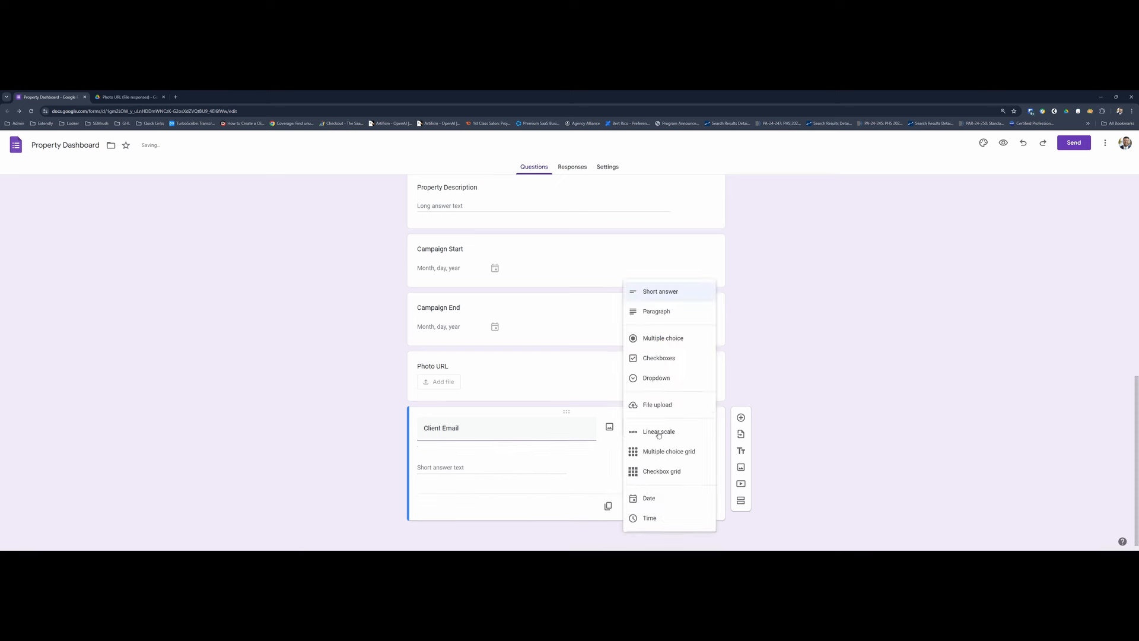
{"action": "left_click", "coordinate": [533, 494]}
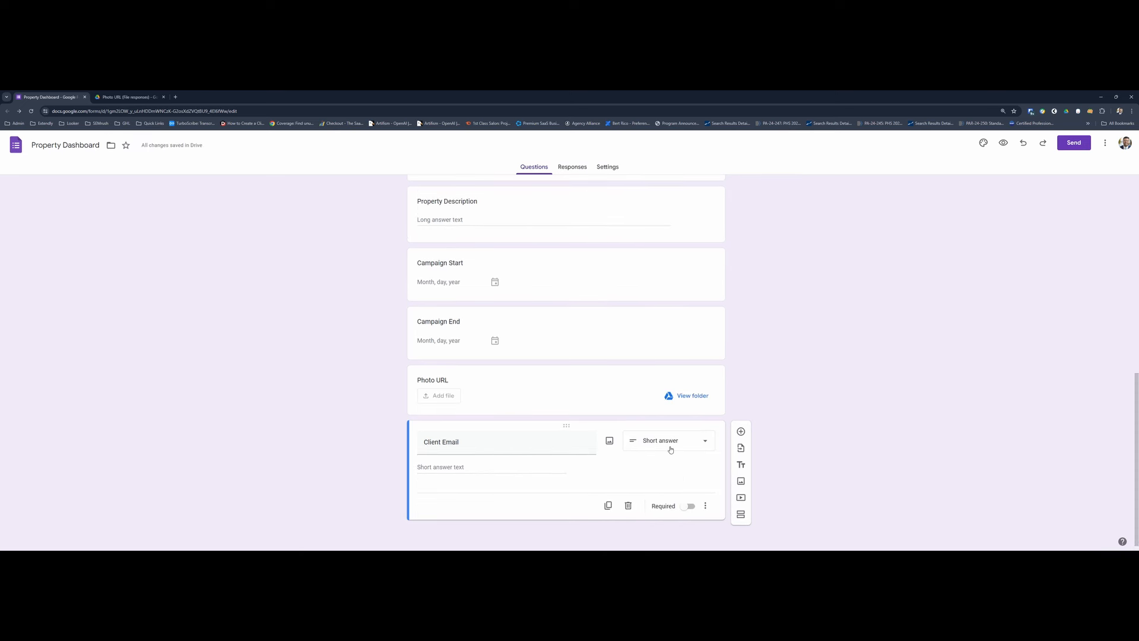
- Add response validation to the Client Email question requiring the text to contain "@"
{"action": "left_click", "coordinate": [705, 506]}
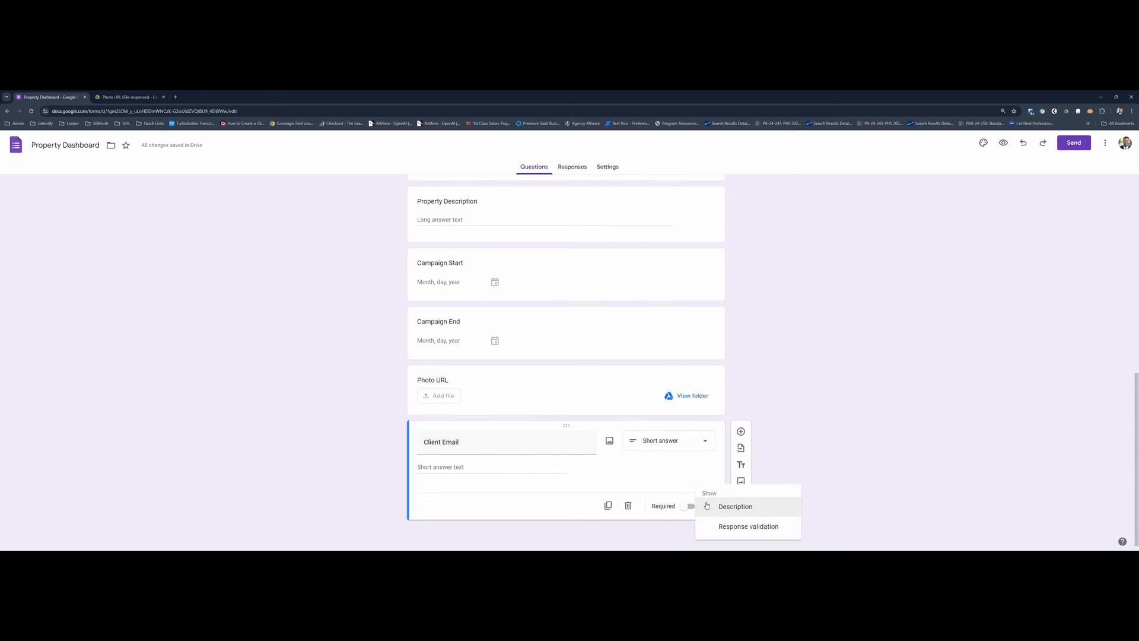
{"action": "left_click", "coordinate": [666, 488]}
{"action": "left_click", "coordinate": [705, 506]}
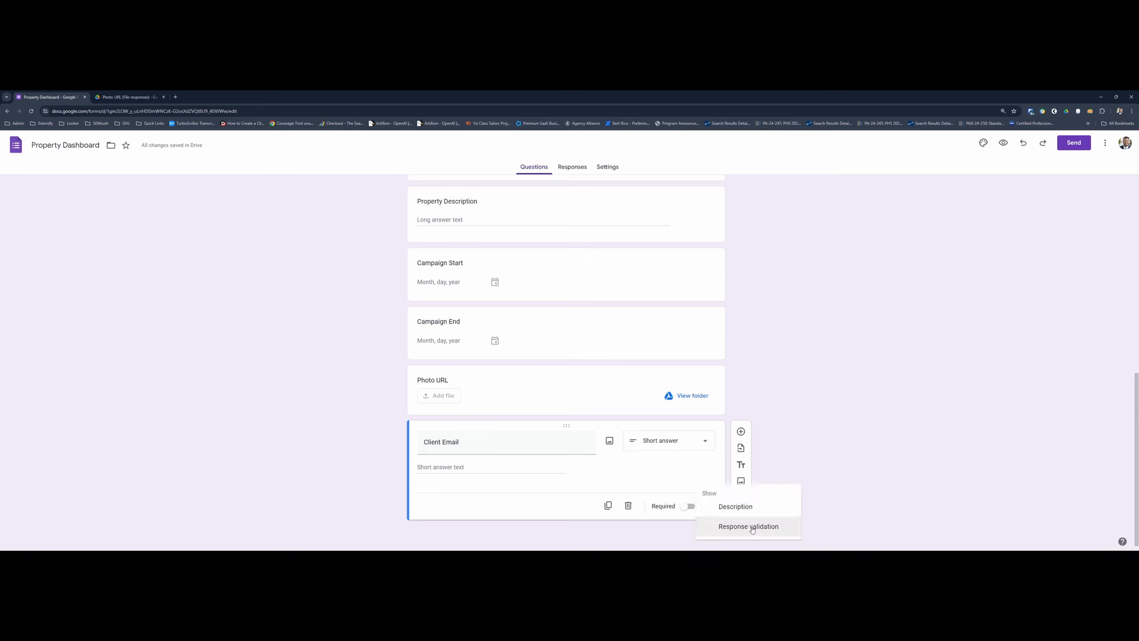
{"action": "left_click", "coordinate": [756, 526]}
{"action": "left_click", "coordinate": [453, 496]}
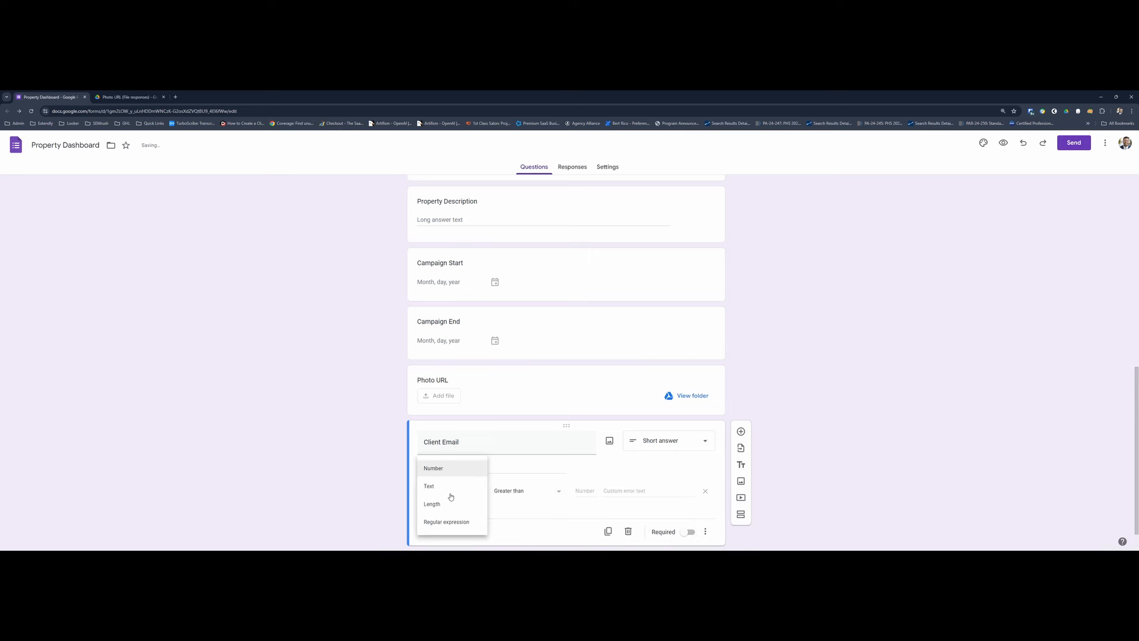
{"action": "left_click", "coordinate": [429, 487]}
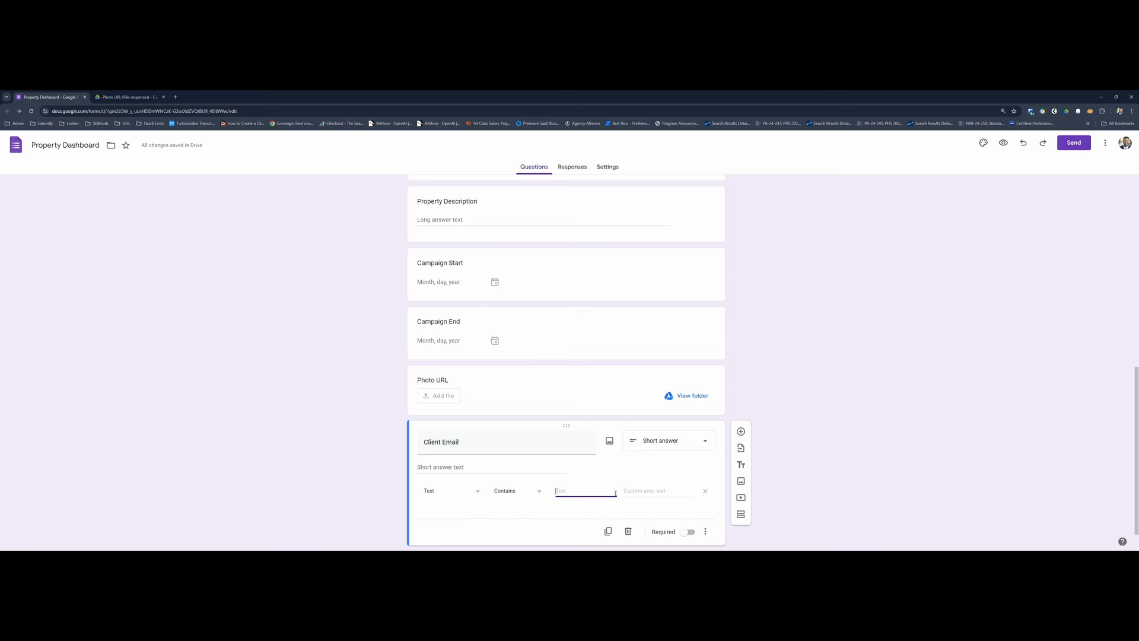
{"action": "type", "text": "@"}
{"action": "left_click", "coordinate": [624, 473]}
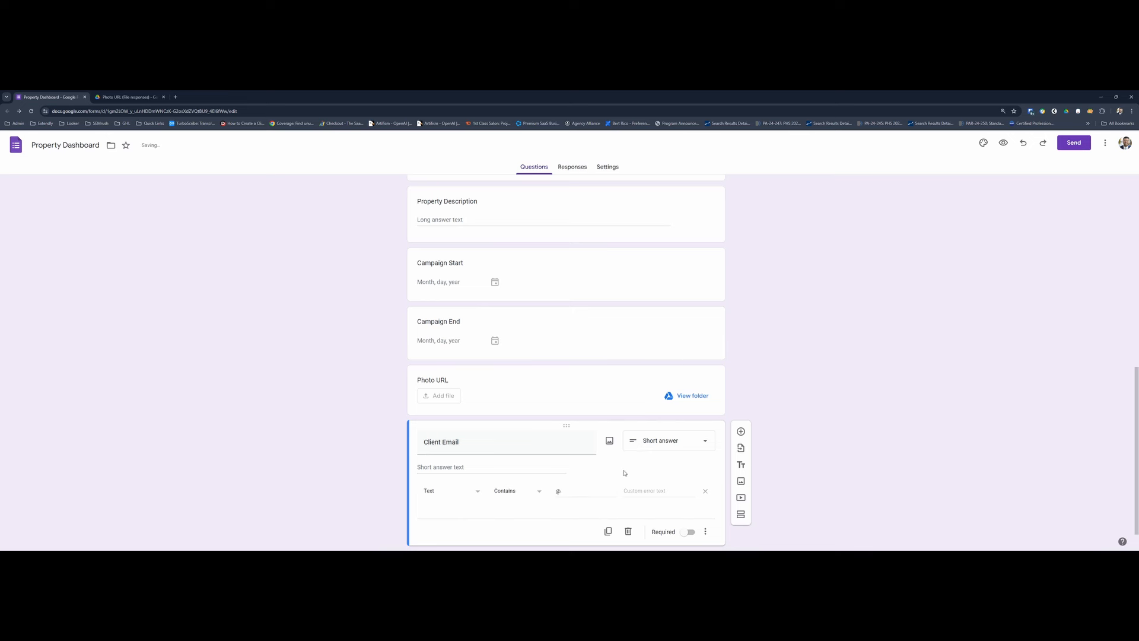
- Set the custom error text of the Client Email validation to "Please enter a valid email."
{"action": "left_click", "coordinate": [663, 492]}
{"action": "type", "text": "Please enter a valid email."}
{"action": "left_click", "coordinate": [657, 484]}
{"action": "left_click", "coordinate": [560, 492]}
{"action": "double_click", "coordinate": [561, 492]}
- Check the Property Price field in the spreadsheet's Property Table and add a Short answer question titled "Property Price" to the form
{"action": "left_click", "coordinate": [741, 435]}
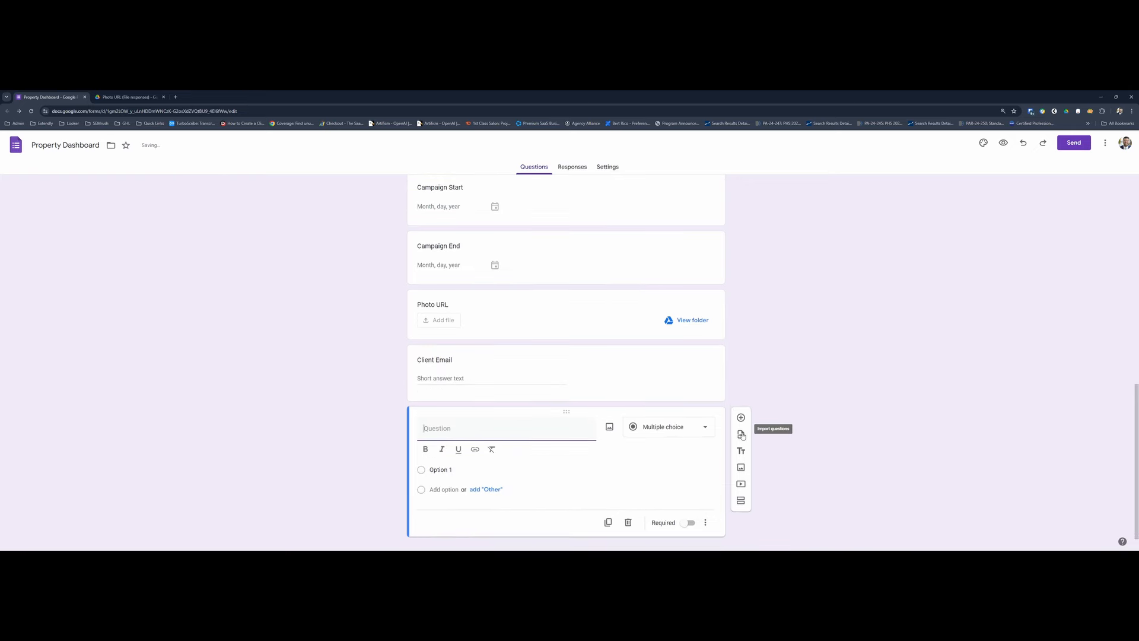
{"action": "key", "text": "alt+Tab"}
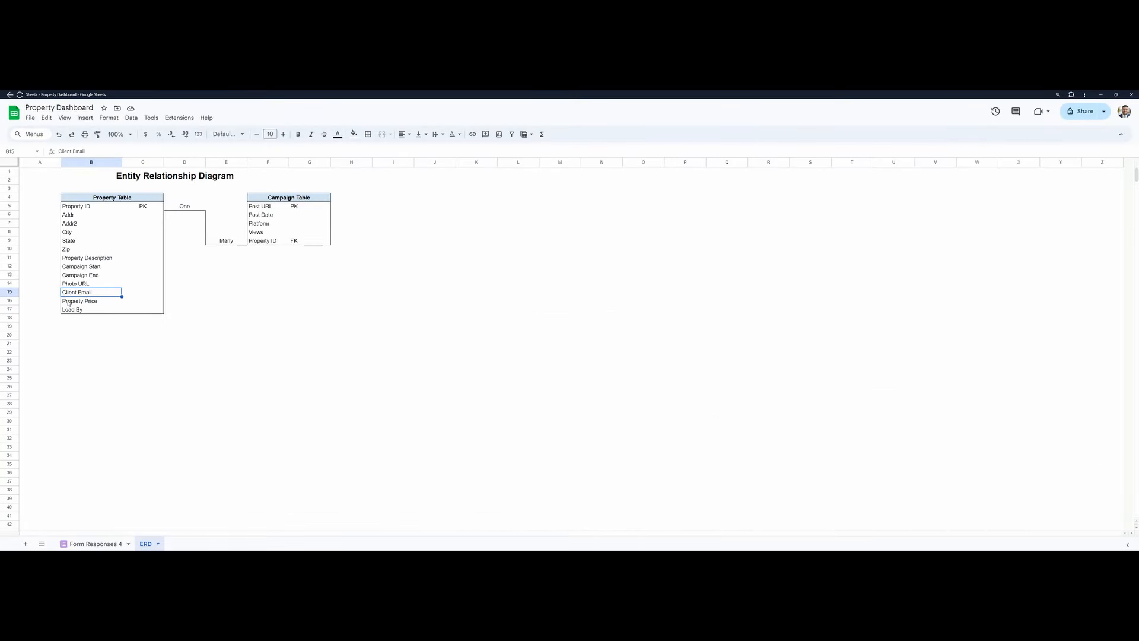
{"action": "key", "text": "Down"}
{"action": "key", "text": "alt+Tab"}
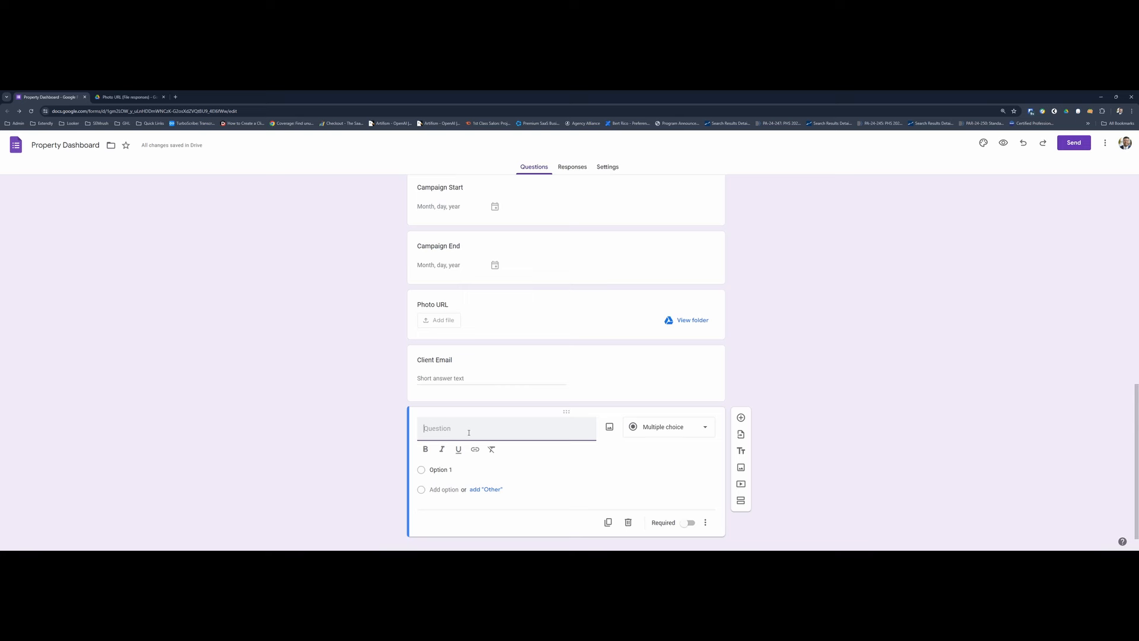
{"action": "type", "text": "Property Price"}
{"action": "left_click", "coordinate": [668, 428]}
{"action": "left_click", "coordinate": [657, 290]}
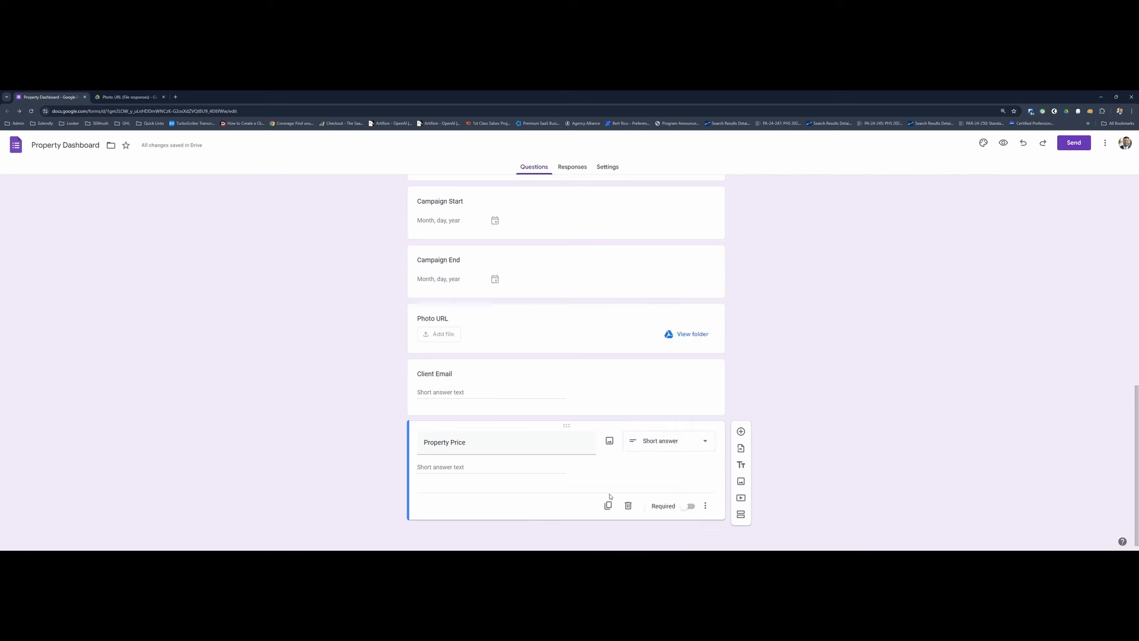
- Validate Property Price as a number greater than 0, with a custom error text beginning "Please enter a value greater than"
{"action": "left_click", "coordinate": [705, 505]}
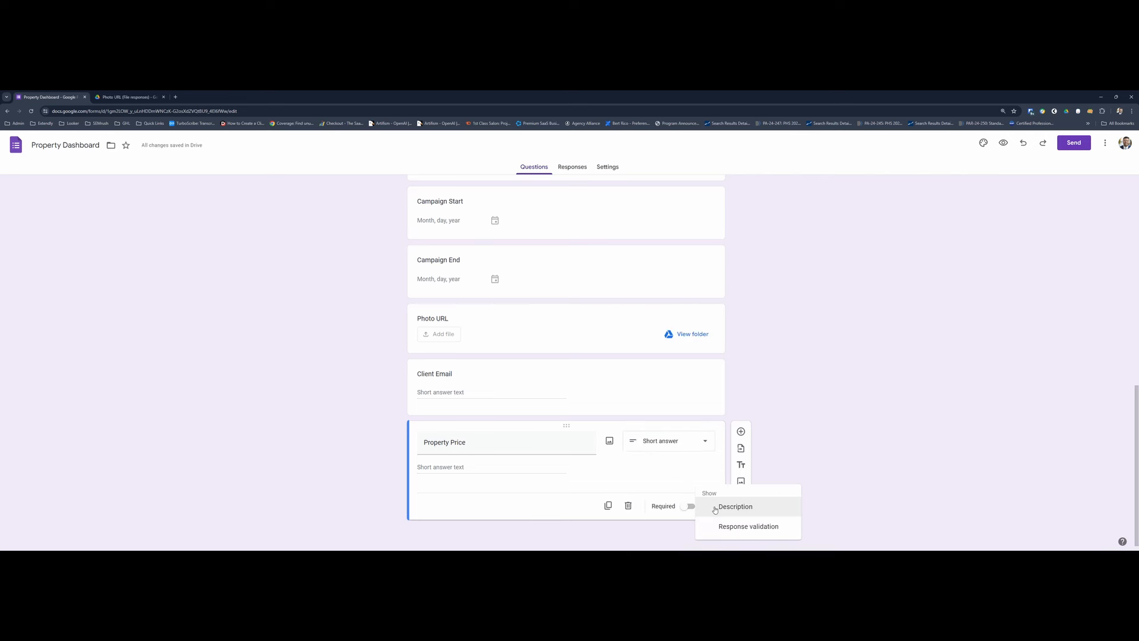
{"action": "left_click", "coordinate": [742, 526]}
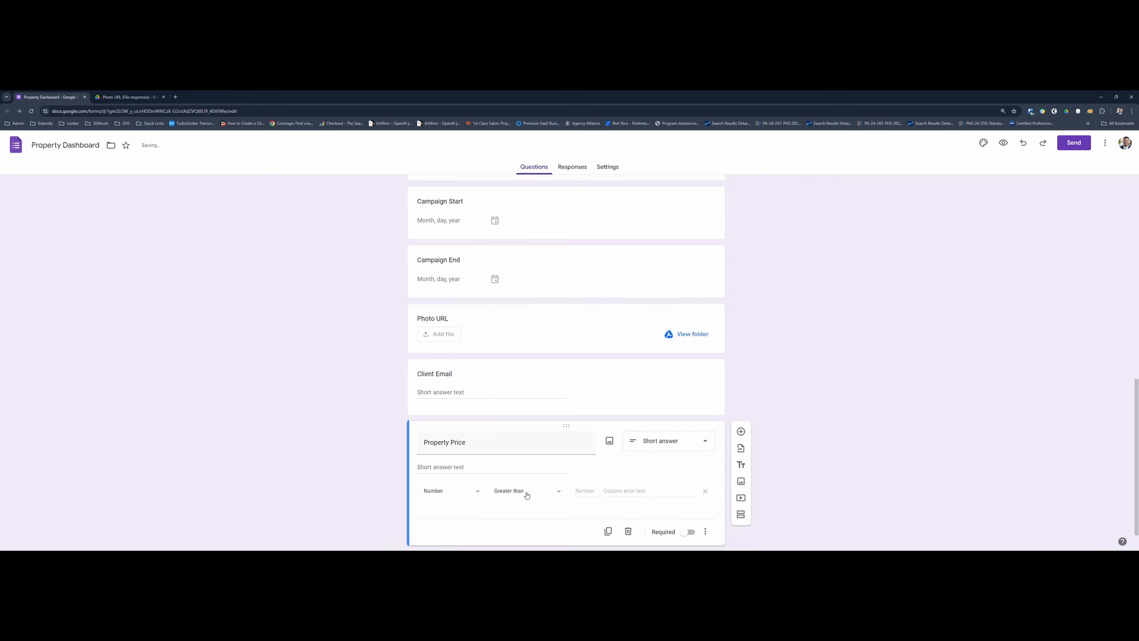
{"action": "left_click", "coordinate": [450, 492]}
{"action": "left_click", "coordinate": [595, 492]}
{"action": "type", "text": "0"}
{"action": "left_click", "coordinate": [622, 491]}
{"action": "type", "text": "Please e"}
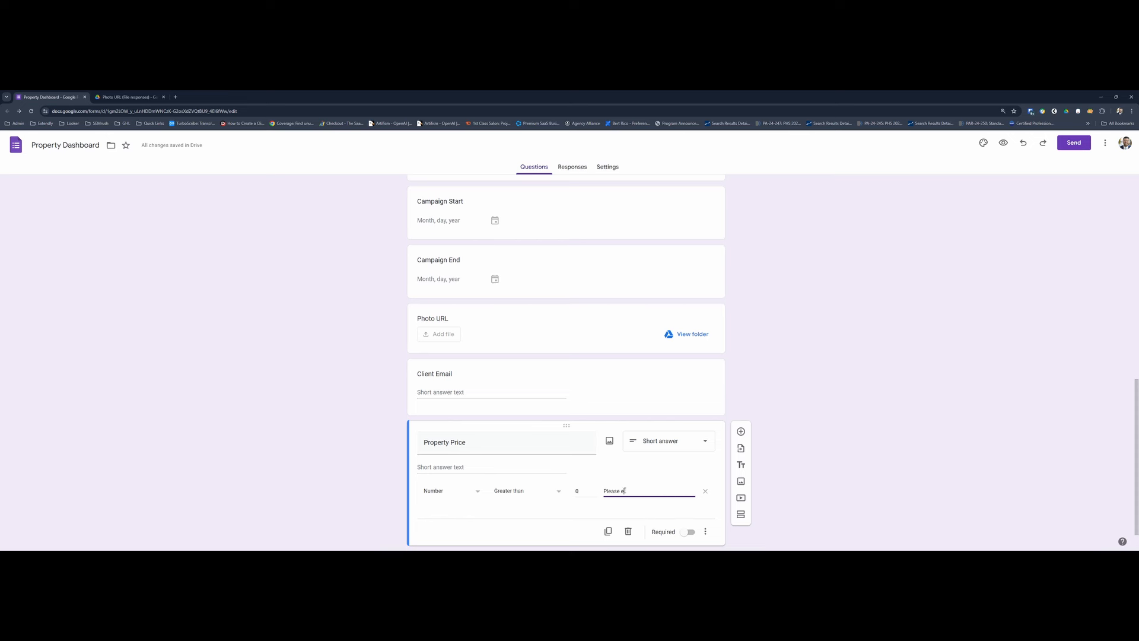
{"action": "type", "text": "nter a value greater than 0"}
{"action": "left_click", "coordinate": [640, 511]}
- Check the Load By field in the spreadsheet's Property Table and review the type options of the form's blank last question
{"action": "key", "text": "alt+Tab"}
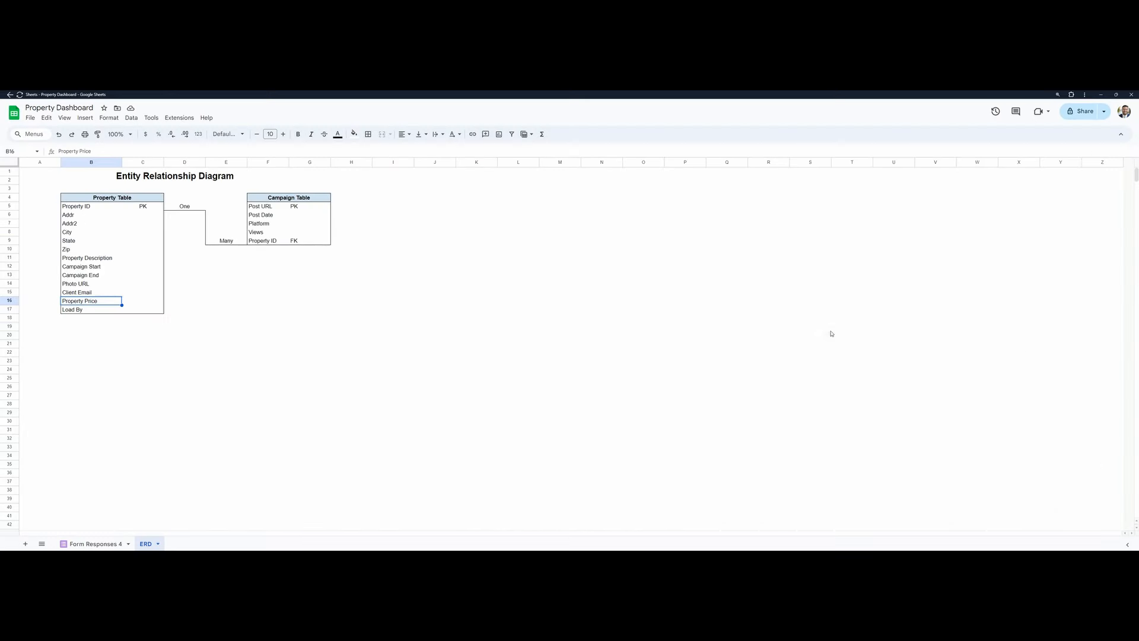
{"action": "left_click", "coordinate": [82, 311]}
{"action": "key", "text": "alt+Tab"}
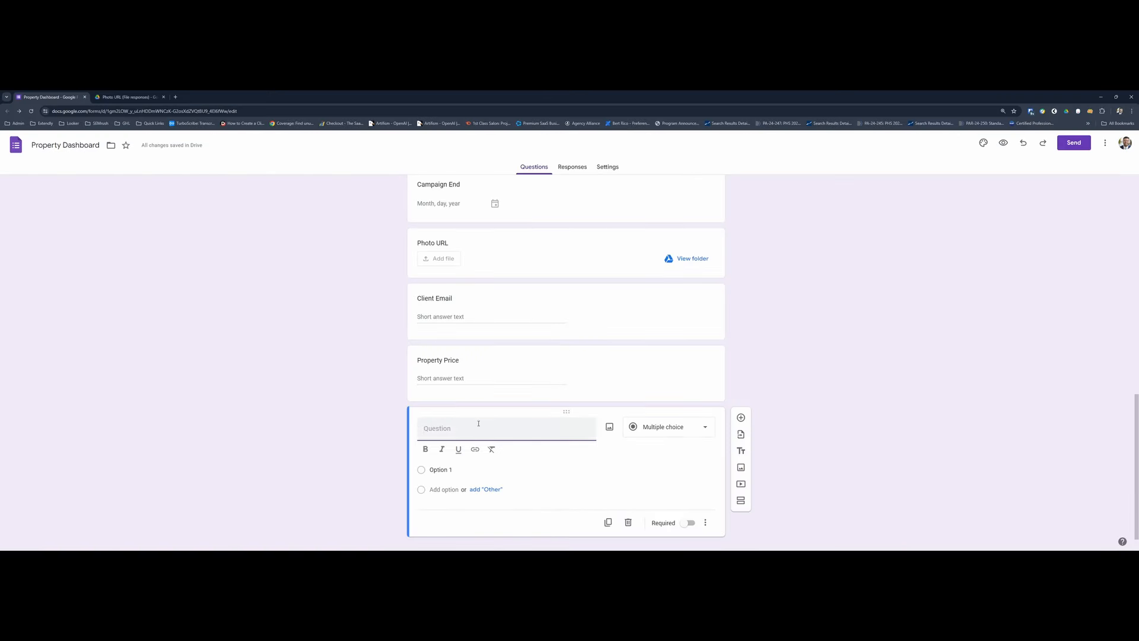
{"action": "left_click", "coordinate": [669, 434]}
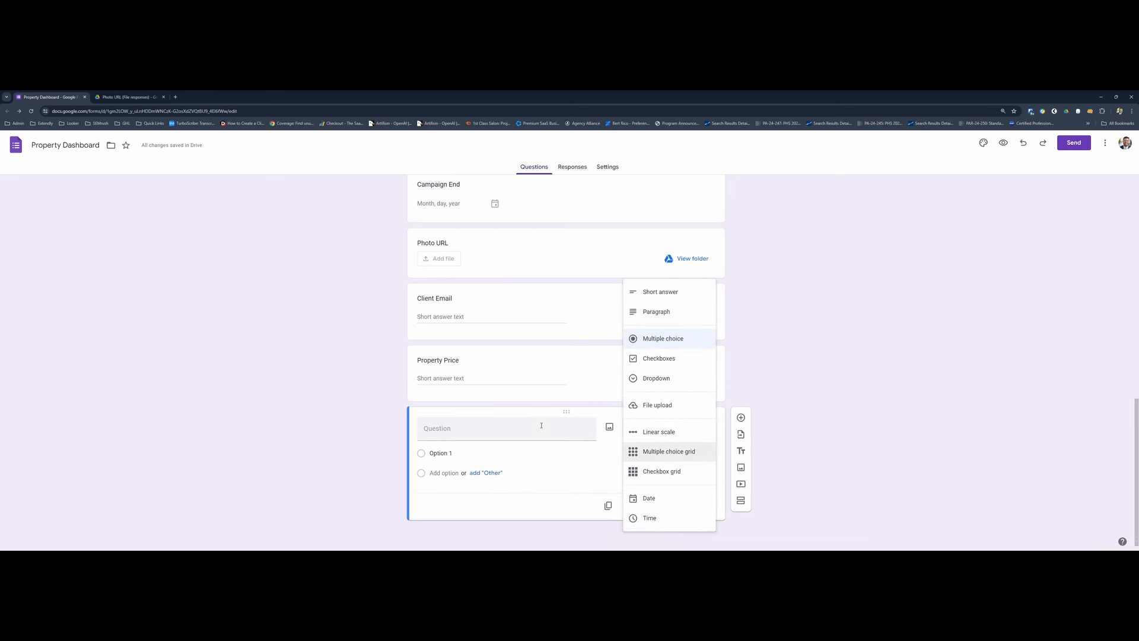
- Set Collect email addresses to Verified in the form's response settings and review the options for sending responders a copy
{"action": "scroll", "coordinate": [541, 425], "scroll_direction": "up", "scroll_amount": 10}
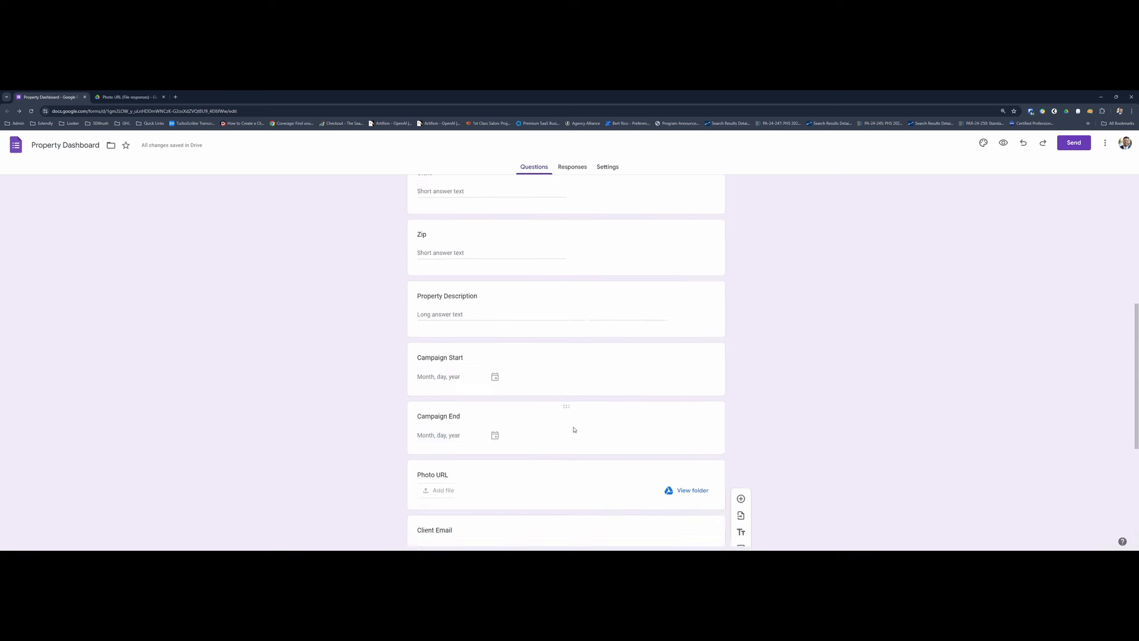
{"action": "left_click", "coordinate": [570, 168]}
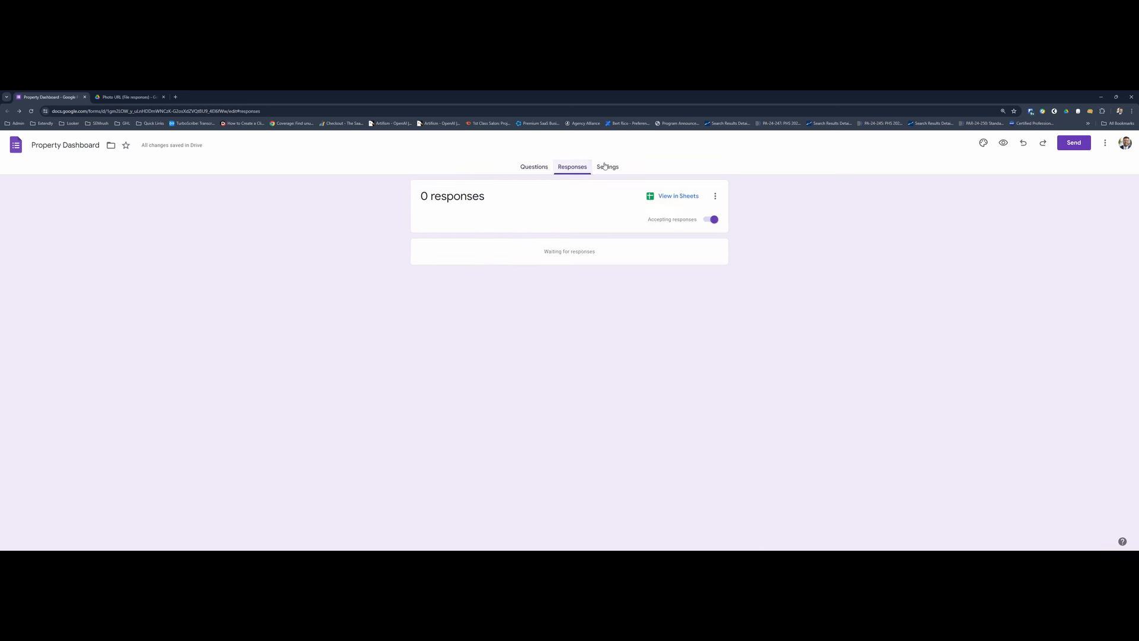
{"action": "left_click", "coordinate": [606, 167]}
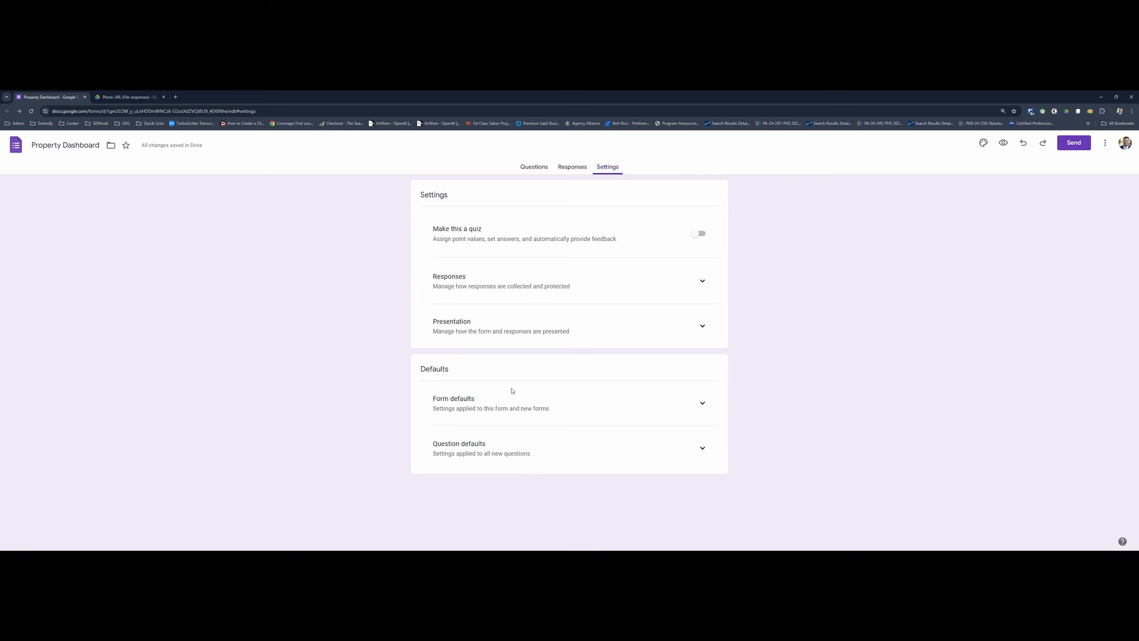
{"action": "left_click", "coordinate": [699, 282]}
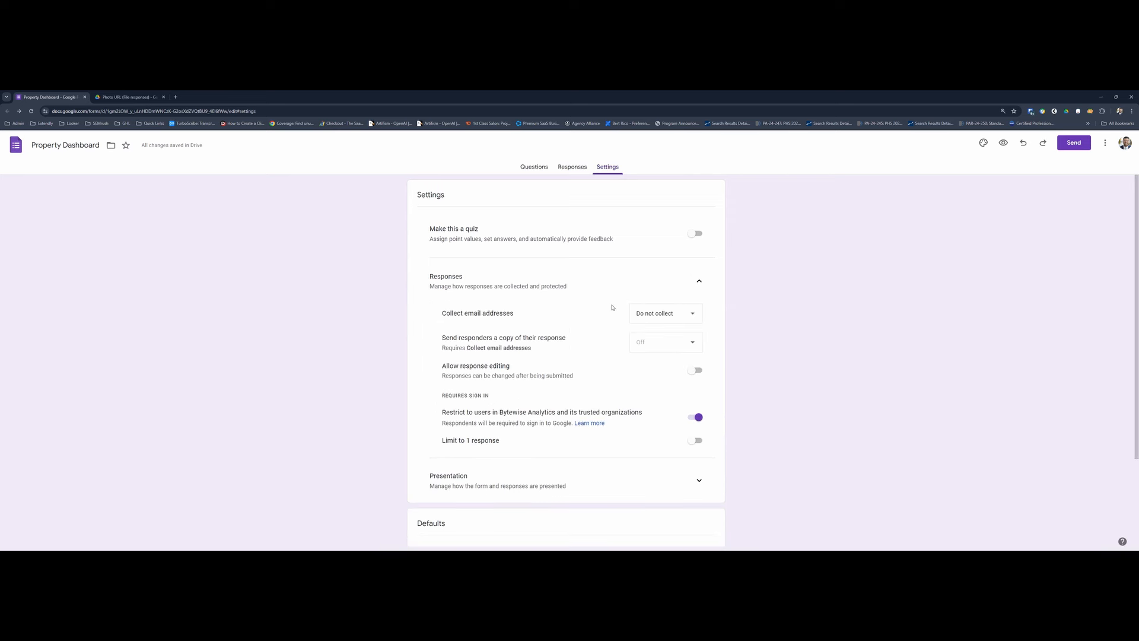
{"action": "left_click", "coordinate": [684, 320]}
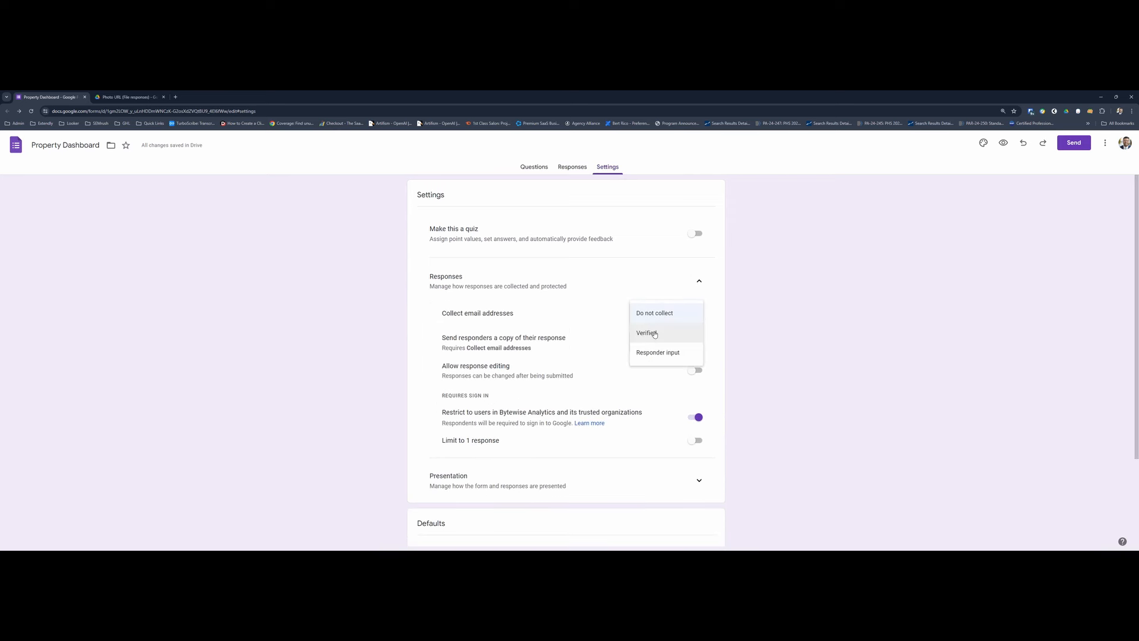
{"action": "left_click", "coordinate": [654, 333]}
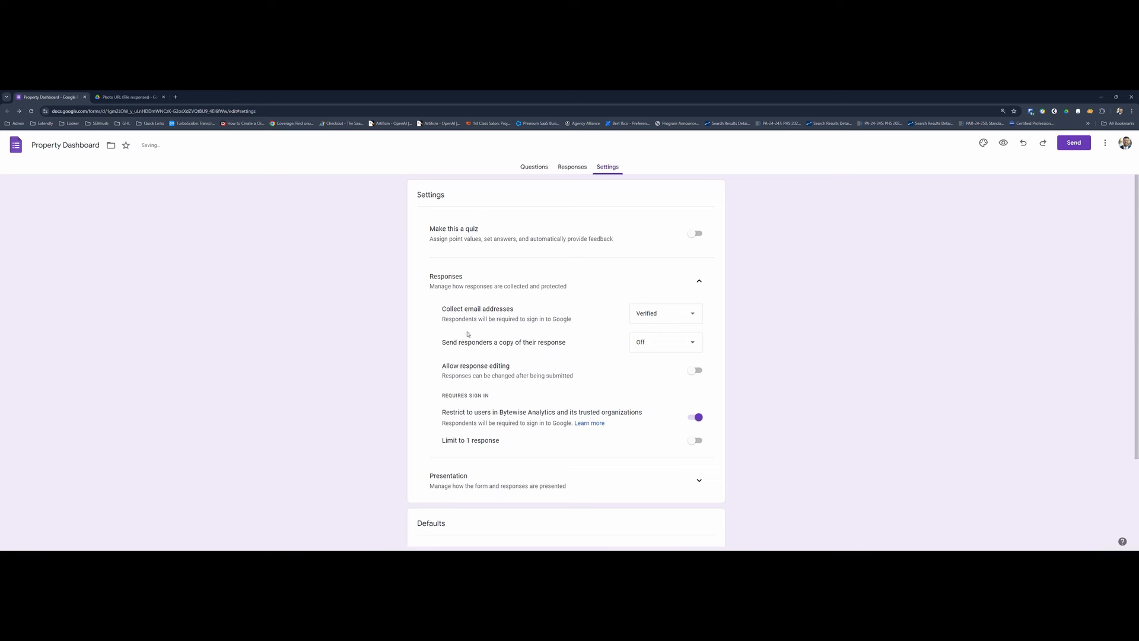
{"action": "left_click", "coordinate": [687, 350]}
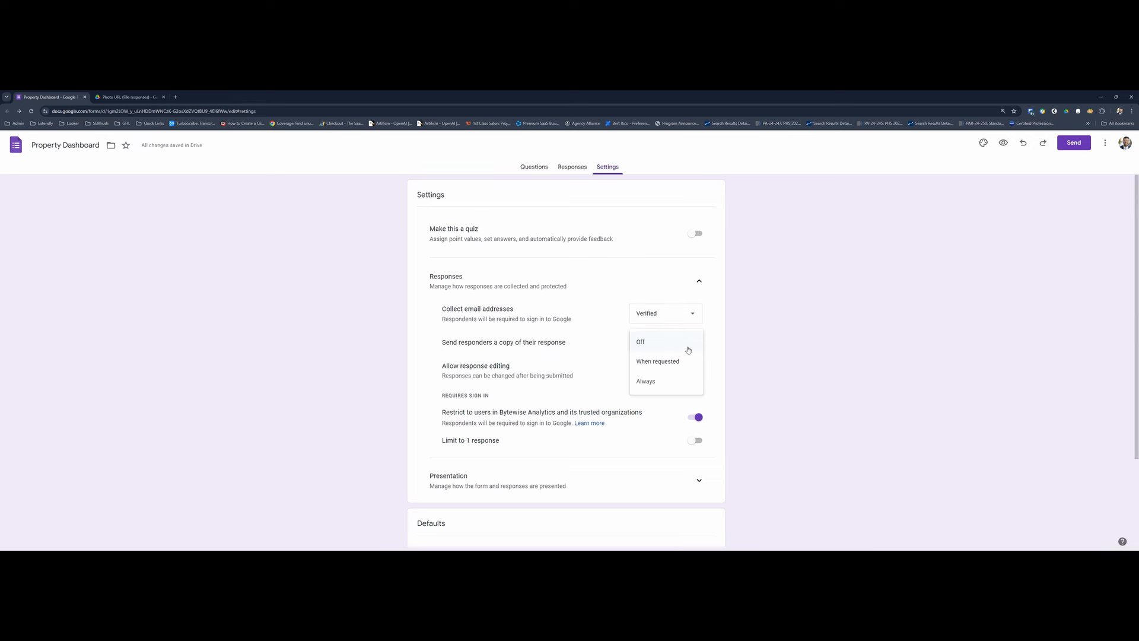
{"action": "left_click", "coordinate": [665, 311]}
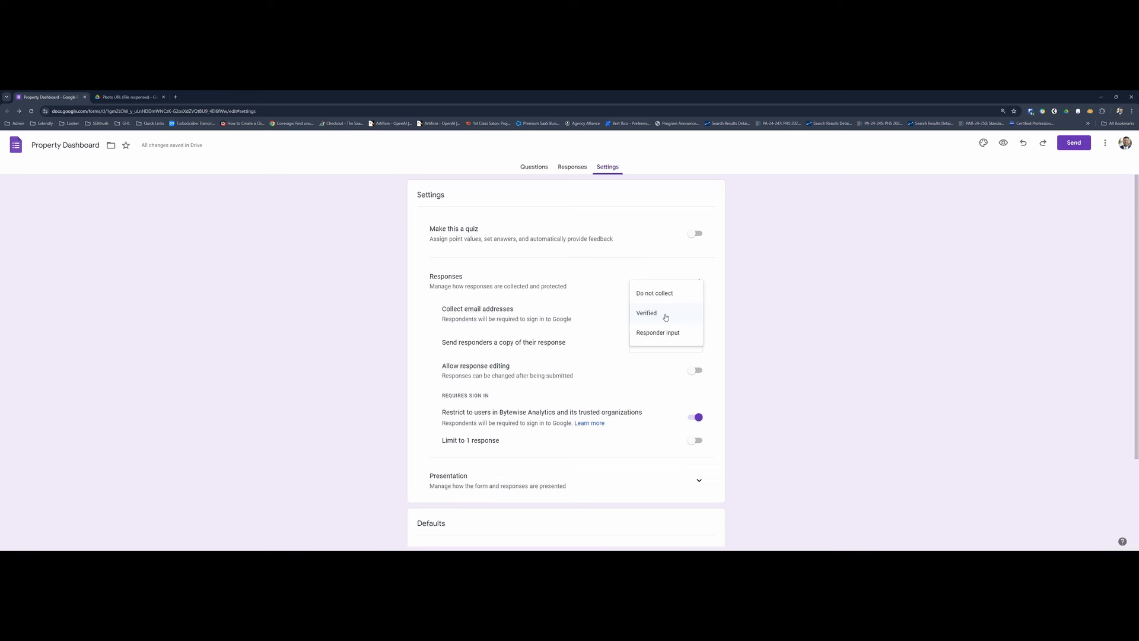
{"action": "left_click", "coordinate": [666, 314]}
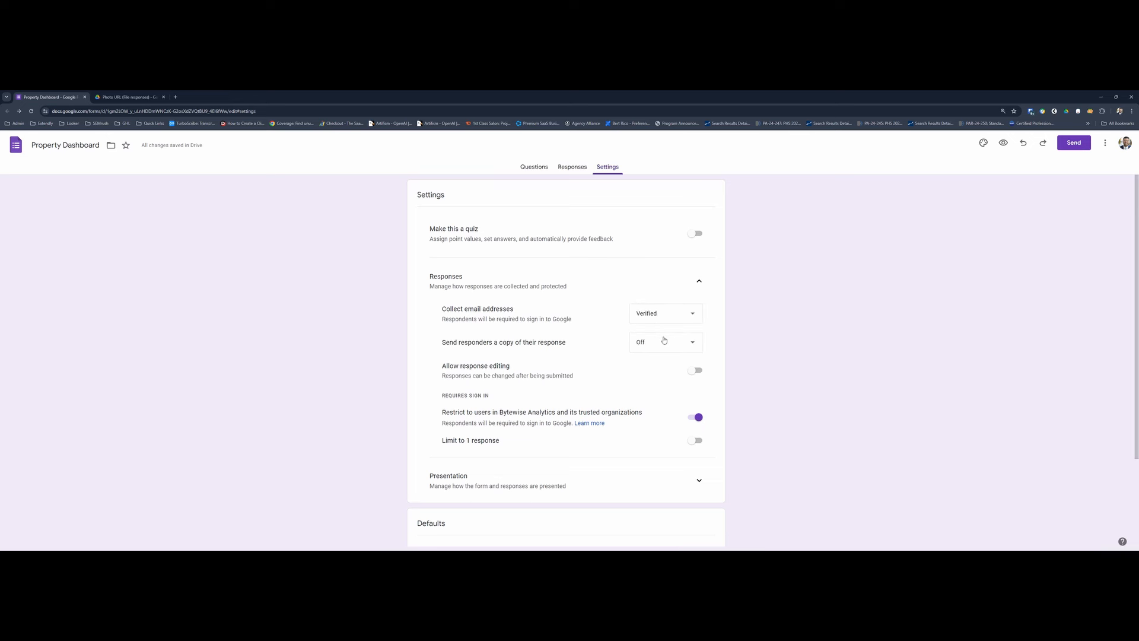
- Try the When requested and Always options for sending responders a copy of their response, and return the setting to Off
{"action": "left_click", "coordinate": [664, 342]}
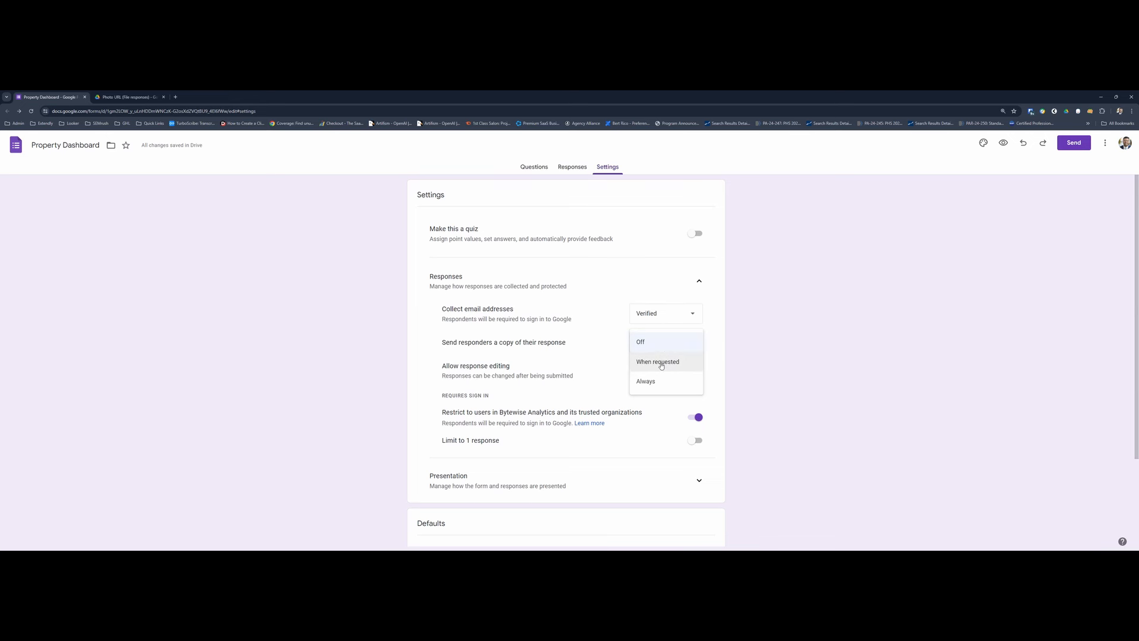
{"action": "left_click", "coordinate": [669, 368]}
{"action": "left_click_drag", "start_coordinate": [472, 357], "coordinate": [567, 351]}
{"action": "left_click", "coordinate": [658, 350]}
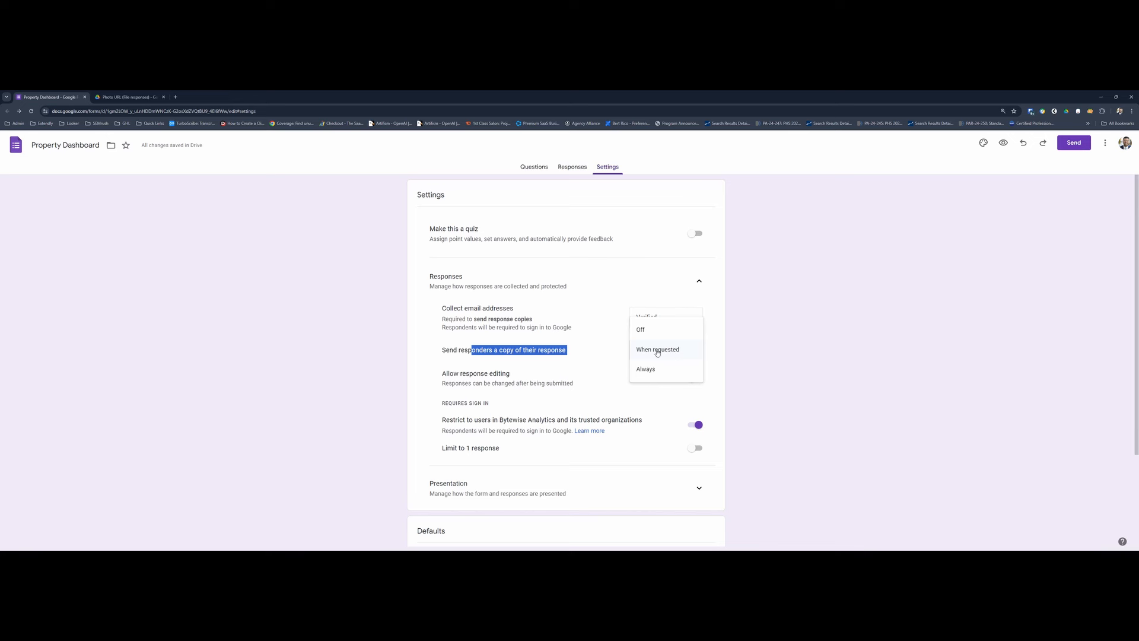
{"action": "left_click", "coordinate": [646, 371]}
{"action": "left_click", "coordinate": [655, 356]}
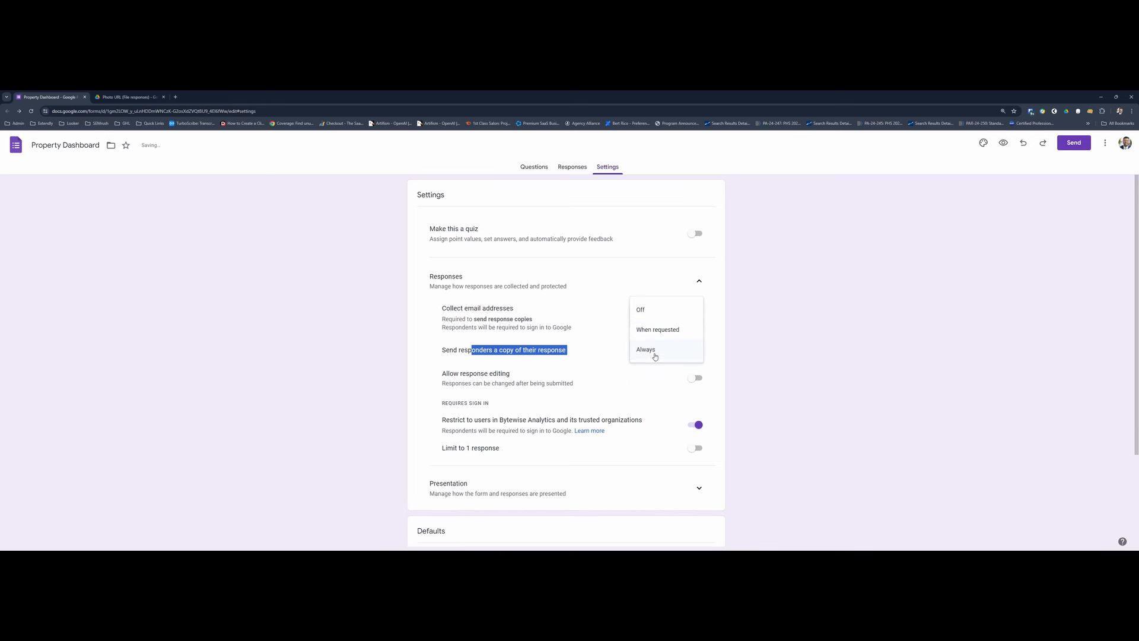
{"action": "left_click", "coordinate": [653, 311]}
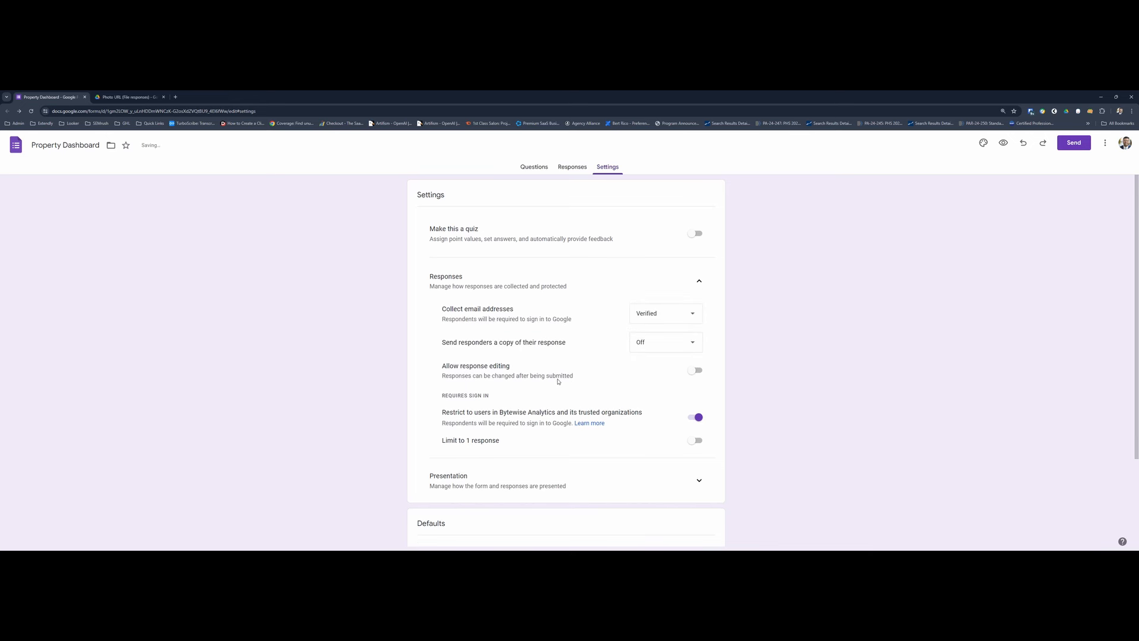
- Review the Allow response editing and Limit to 1 response settings in the form's response settings
{"action": "left_click", "coordinate": [557, 380]}
{"action": "left_click_drag", "start_coordinate": [471, 369], "coordinate": [633, 379]}
{"action": "left_click", "coordinate": [688, 375]}
{"action": "scroll", "coordinate": [611, 371], "scroll_direction": "down", "scroll_amount": 1}
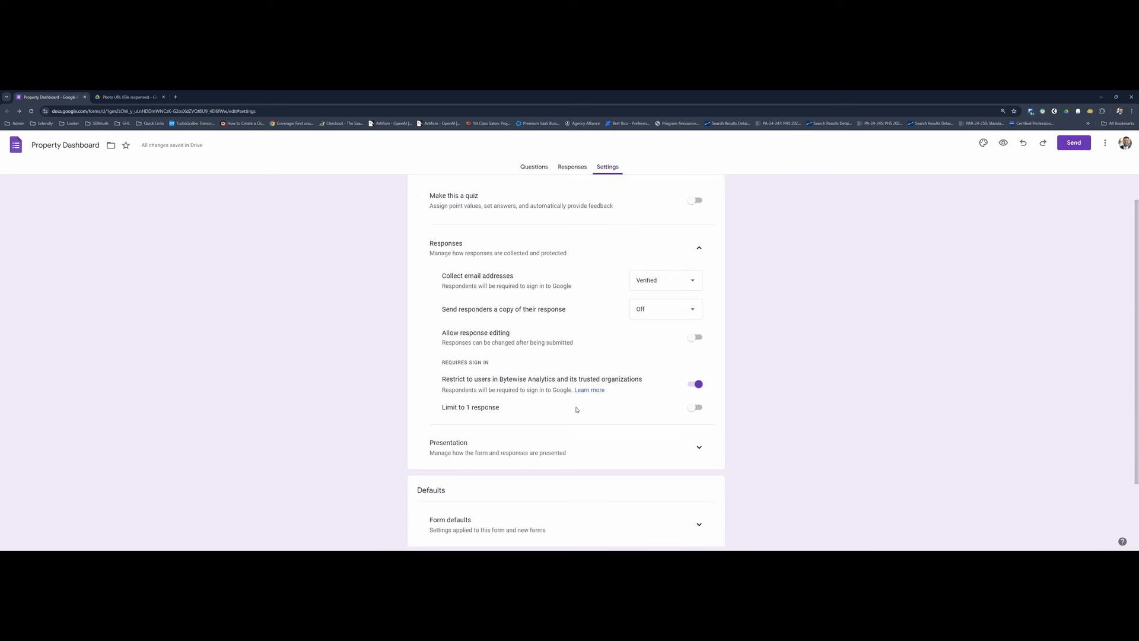
{"action": "left_click_drag", "start_coordinate": [446, 407], "coordinate": [503, 408]}
{"action": "left_click", "coordinate": [562, 414]}
{"action": "scroll", "coordinate": [515, 384], "scroll_direction": "down", "scroll_amount": 2}
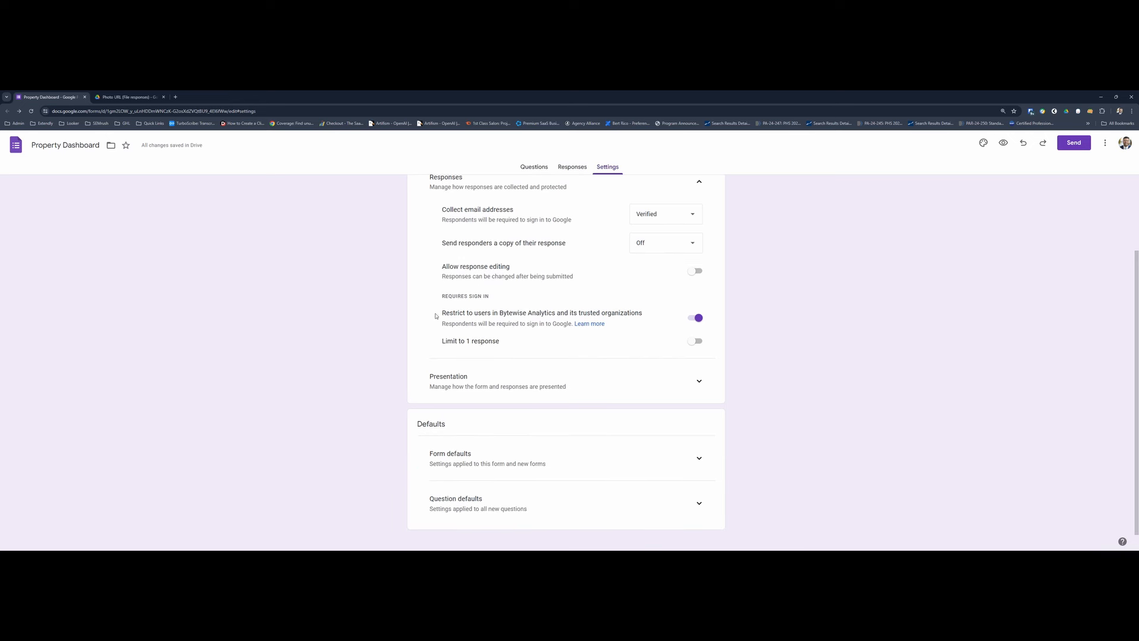
- Try turning off the restriction to users in Bytewise Analytics and its trusted organizations, and turn it back on
{"action": "left_click_drag", "start_coordinate": [449, 316], "coordinate": [646, 316]}
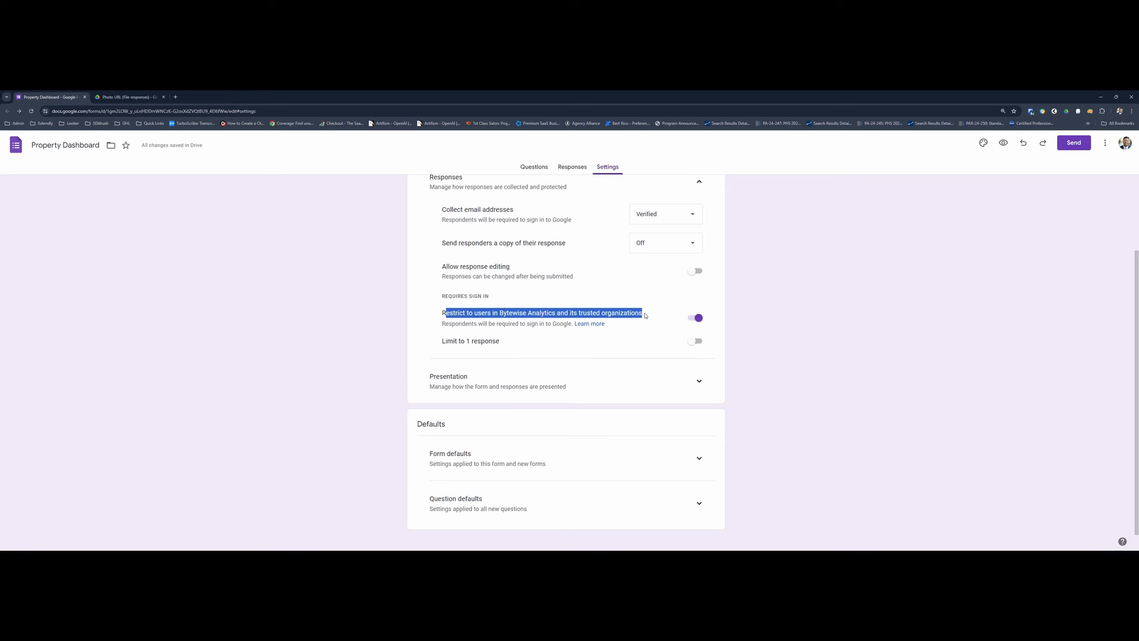
{"action": "left_click_drag", "start_coordinate": [442, 313], "coordinate": [642, 314]}
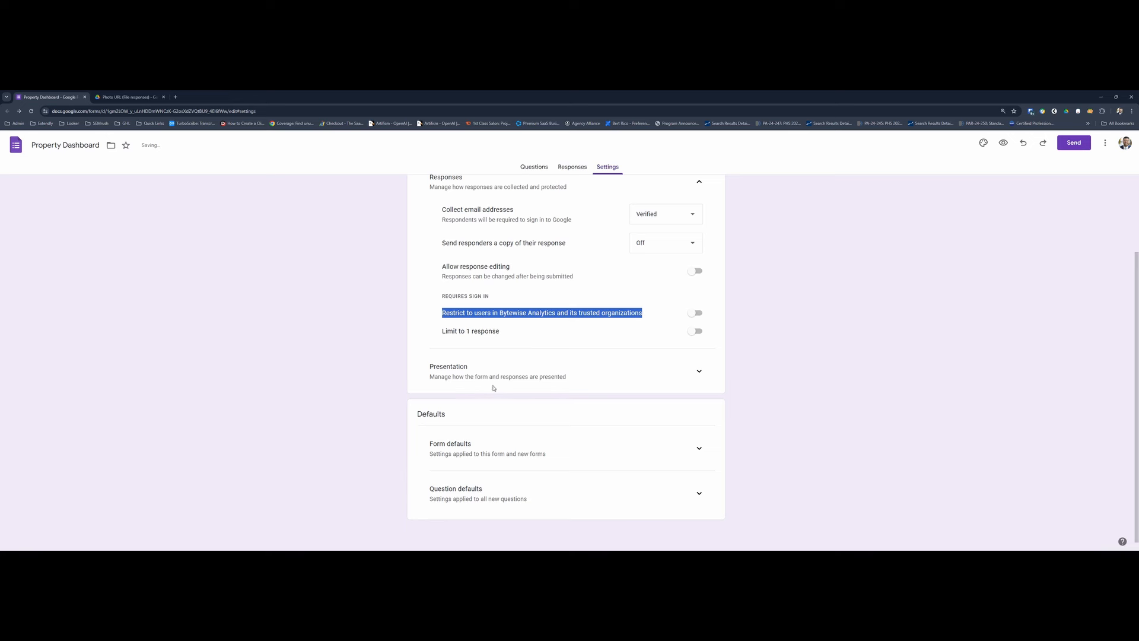
{"action": "left_click", "coordinate": [658, 313]}
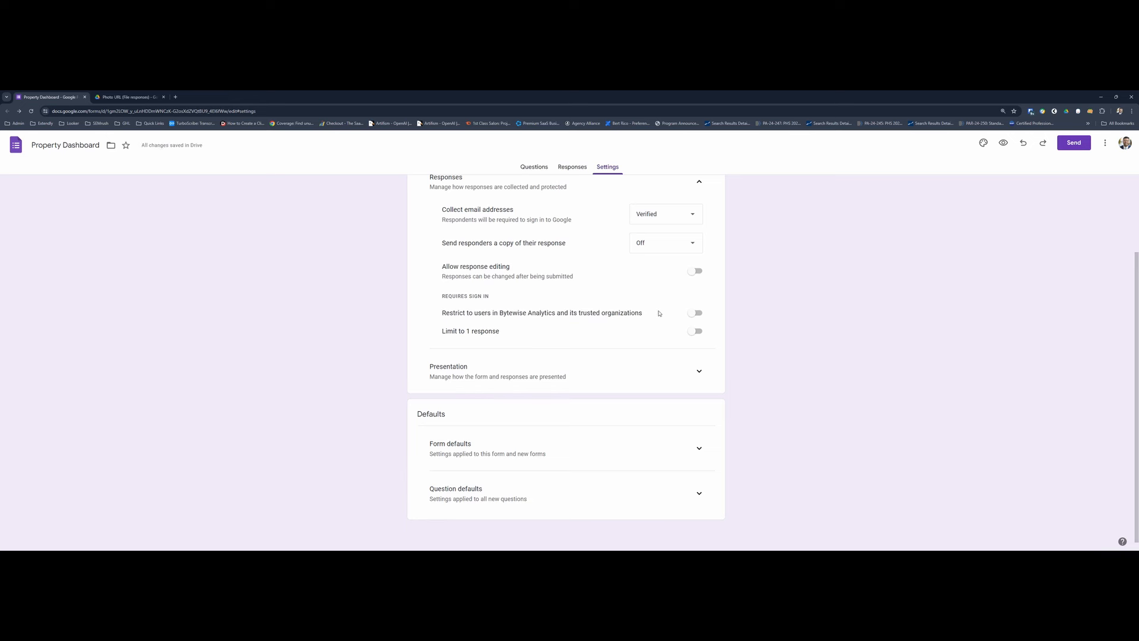
{"action": "left_click", "coordinate": [694, 313]}
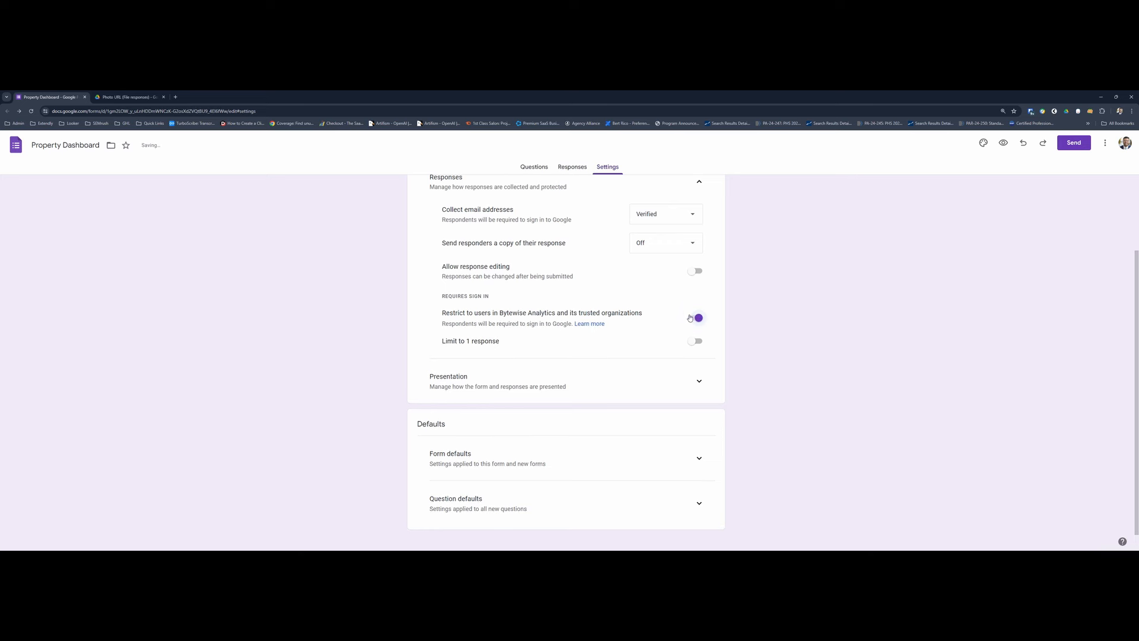
- Go back to the form's questions and check the blank last question's type options and the email collection notice under the title
{"action": "left_click", "coordinate": [528, 169]}
{"action": "scroll", "coordinate": [527, 355], "scroll_direction": "down", "scroll_amount": 1}
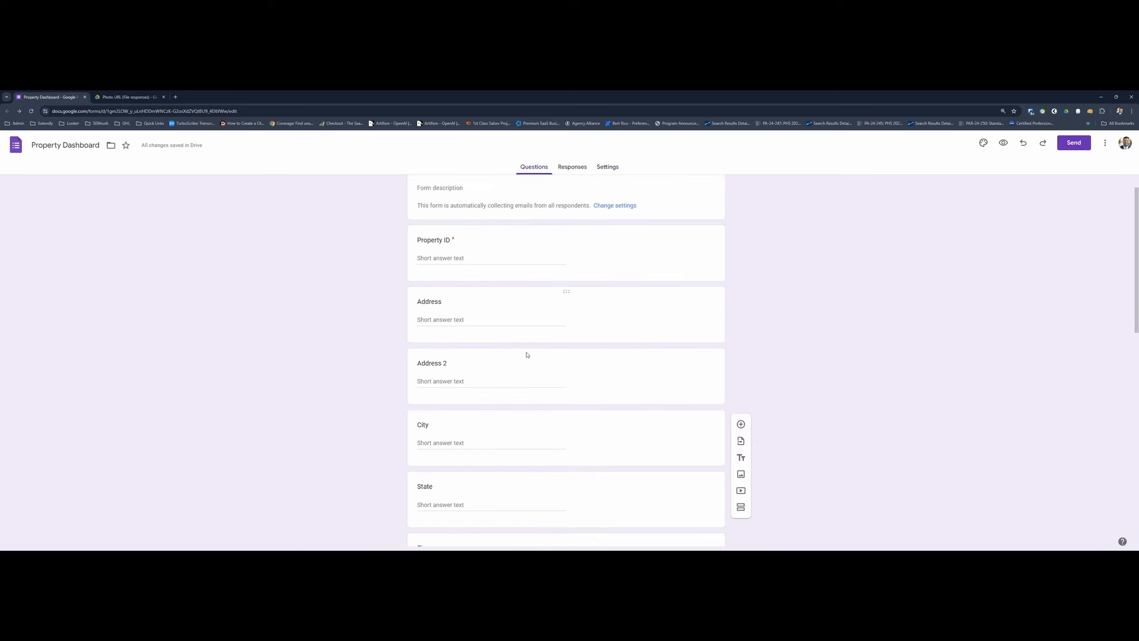
{"action": "scroll", "coordinate": [527, 355], "scroll_direction": "down", "scroll_amount": 9}
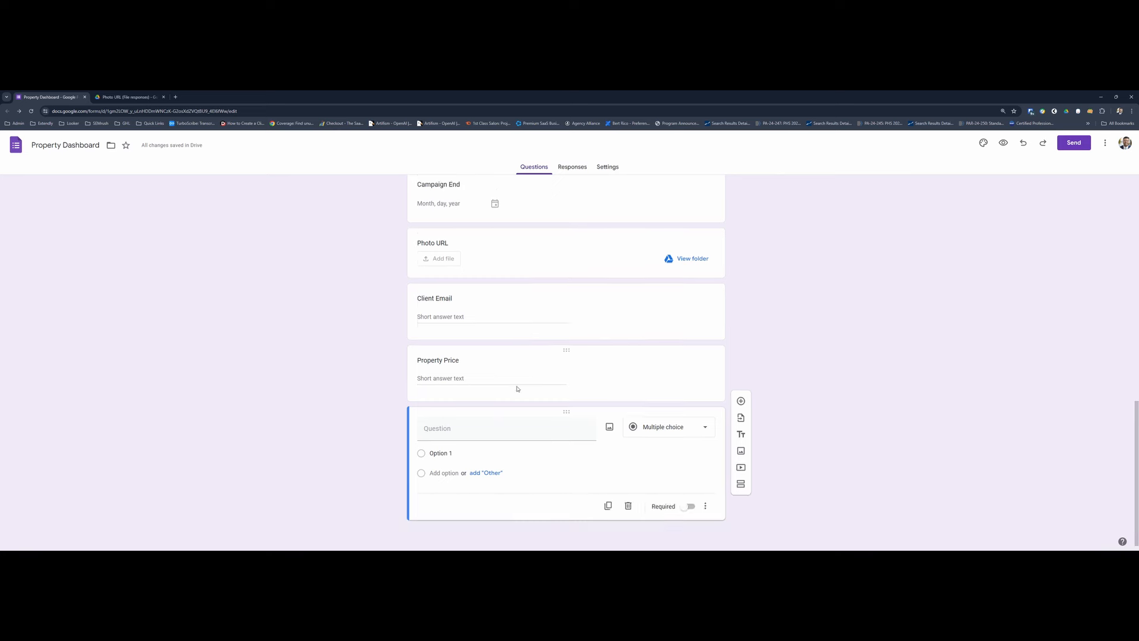
{"action": "left_click", "coordinate": [654, 436]}
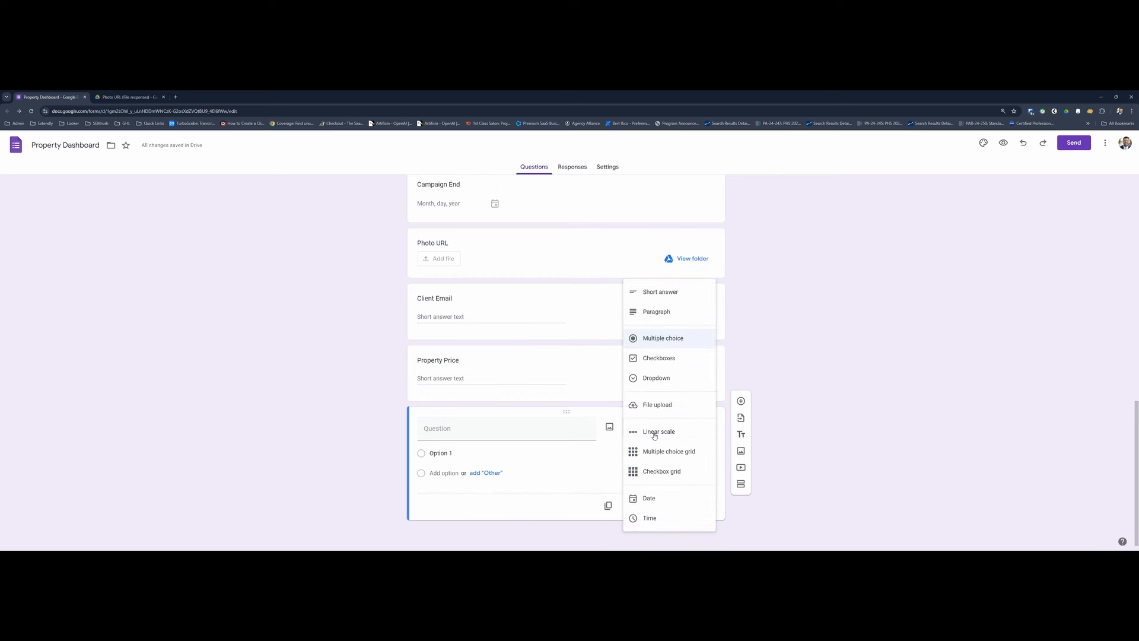
{"action": "left_click", "coordinate": [521, 433]}
{"action": "scroll", "coordinate": [521, 432], "scroll_direction": "up", "scroll_amount": 10}
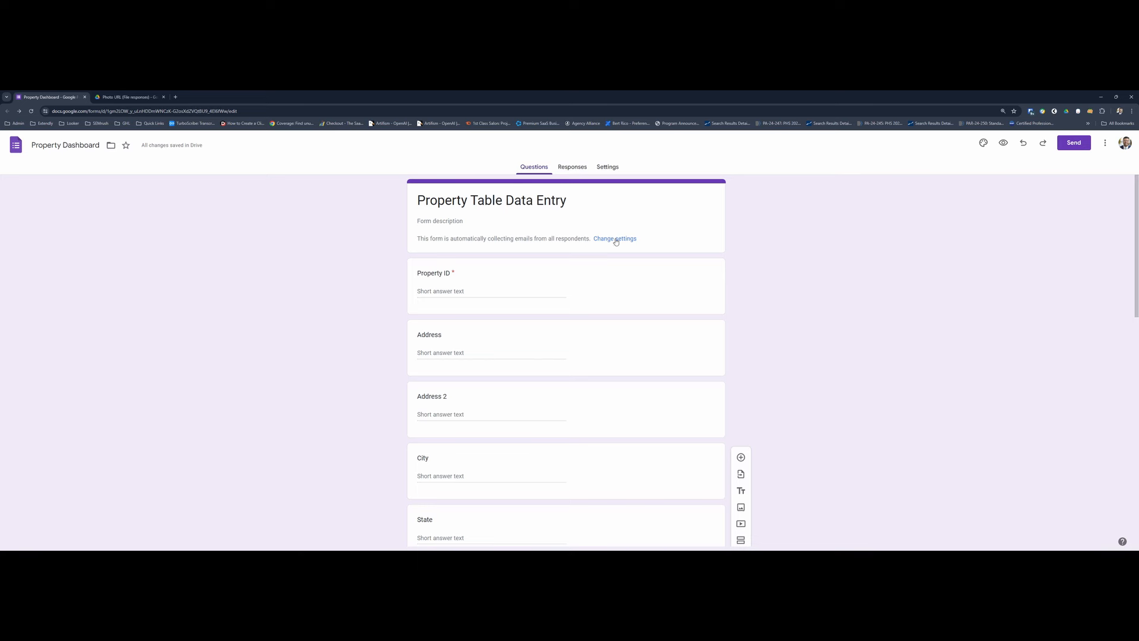
{"action": "left_click_drag", "start_coordinate": [419, 237], "coordinate": [598, 238]}
{"action": "scroll", "coordinate": [514, 372], "scroll_direction": "down", "scroll_amount": 5}
{"action": "scroll", "coordinate": [513, 372], "scroll_direction": "down", "scroll_amount": 4}
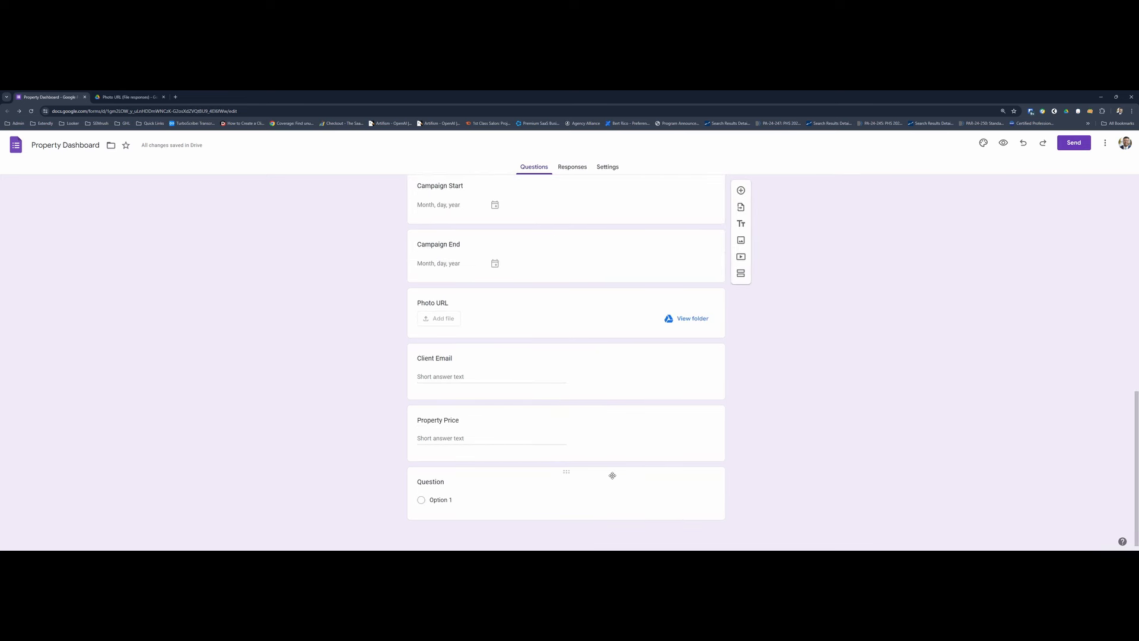
- Delete the blank Multiple choice question below Property Price
{"action": "left_click", "coordinate": [682, 488]}
{"action": "left_click", "coordinate": [700, 492]}
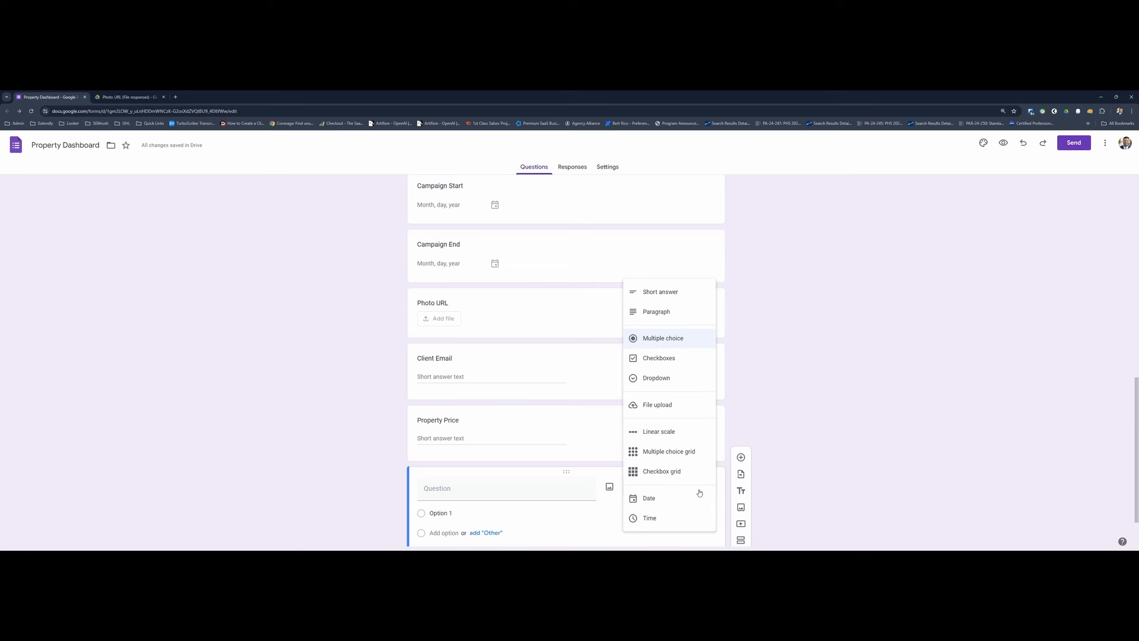
{"action": "left_click", "coordinate": [548, 518]}
{"action": "scroll", "coordinate": [549, 524], "scroll_direction": "down", "scroll_amount": 2}
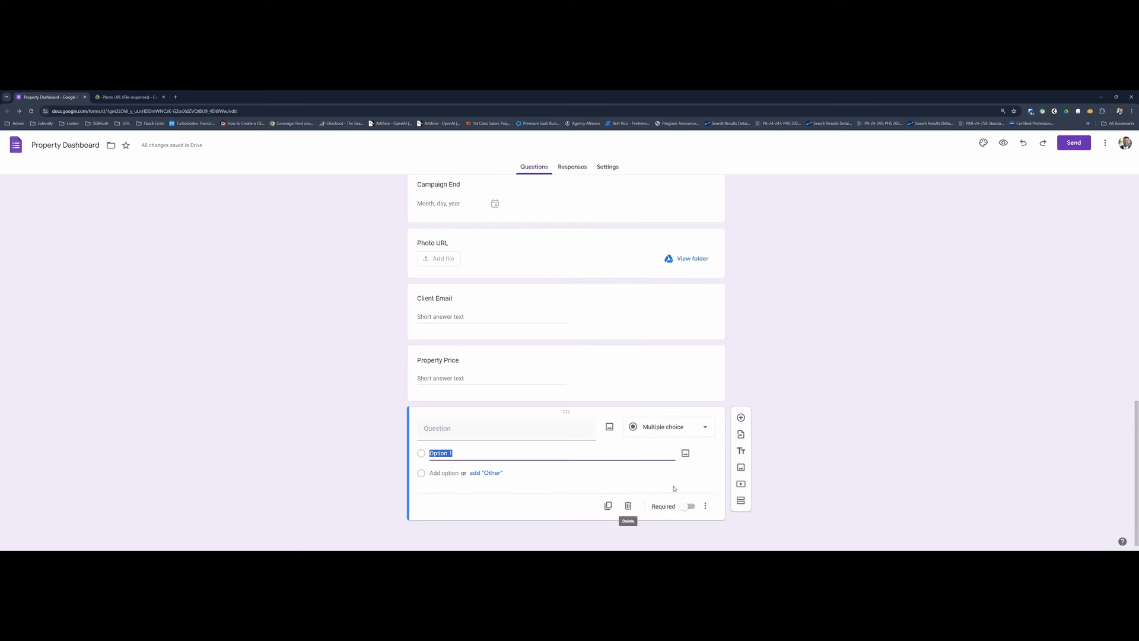
{"action": "left_click", "coordinate": [628, 506]}
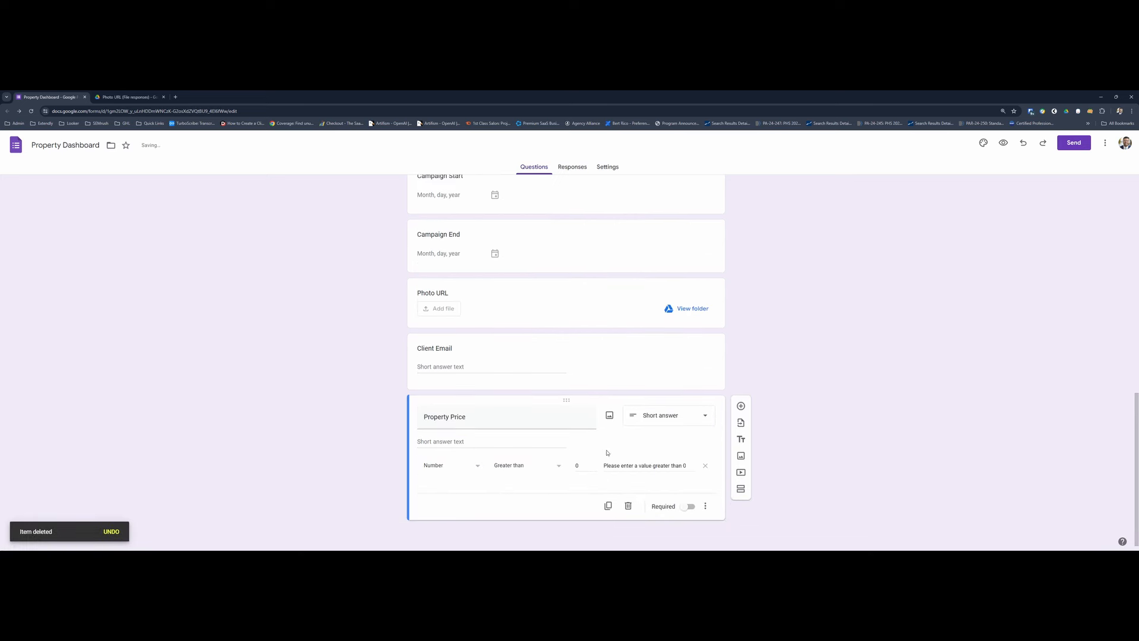
- Switch to the Property Dashboard spreadsheet and examine the column headers of the Form Responses 4 sheet from Timestamp to Email Address
{"action": "scroll", "coordinate": [483, 402], "scroll_direction": "up", "scroll_amount": 15}
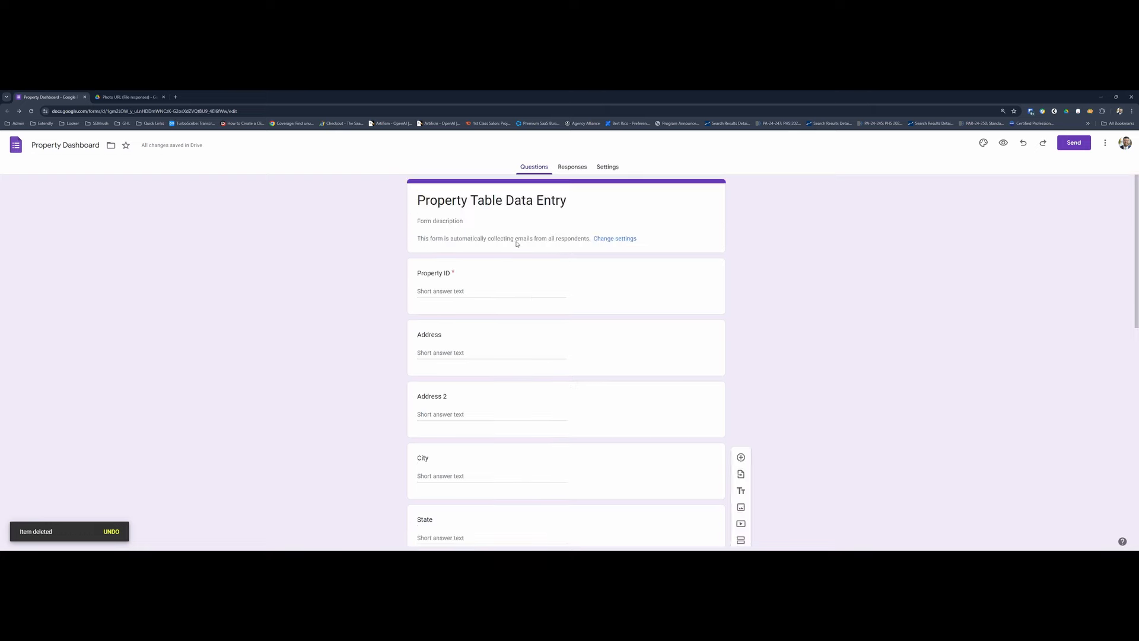
{"action": "key", "text": "alt+Tab"}
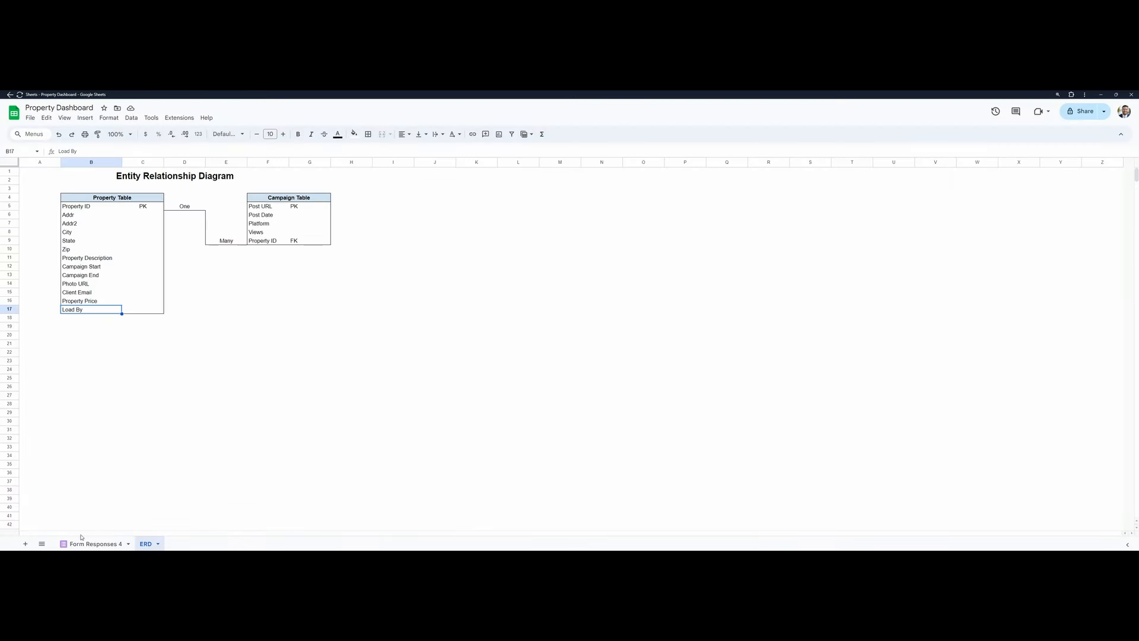
{"action": "left_click", "coordinate": [89, 544]}
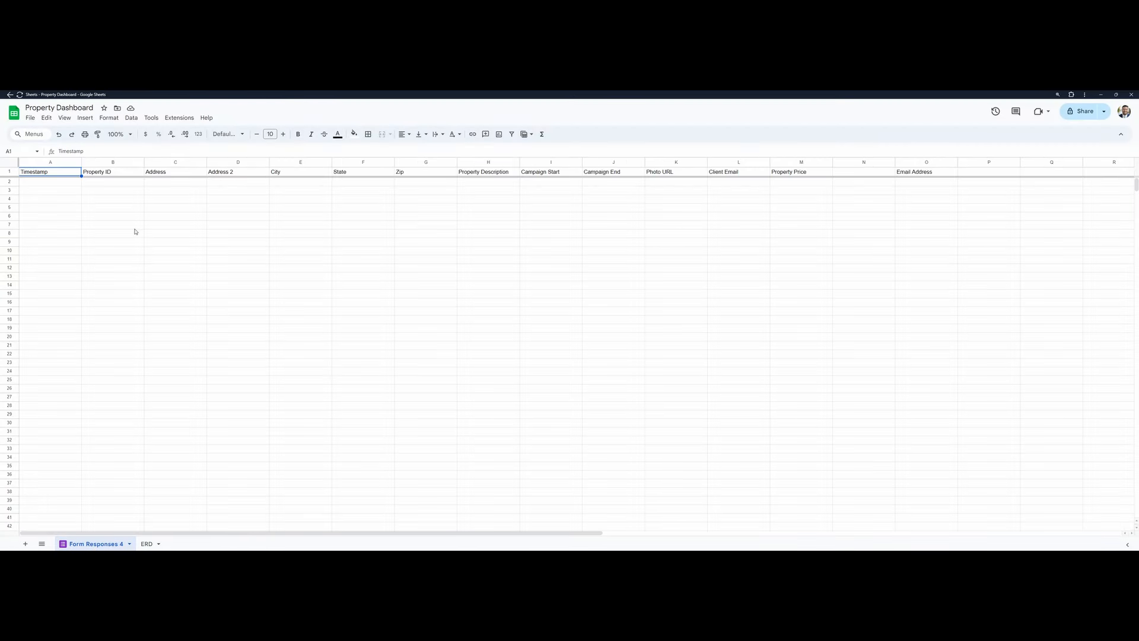
{"action": "key", "text": "Right"}
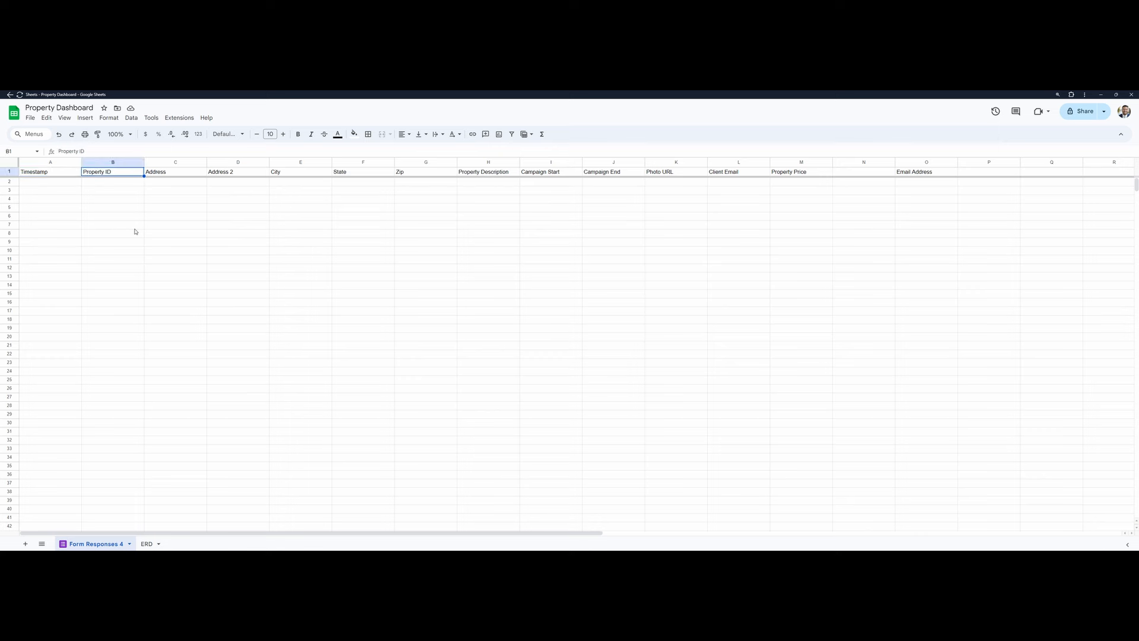
{"action": "key", "text": "Right"}
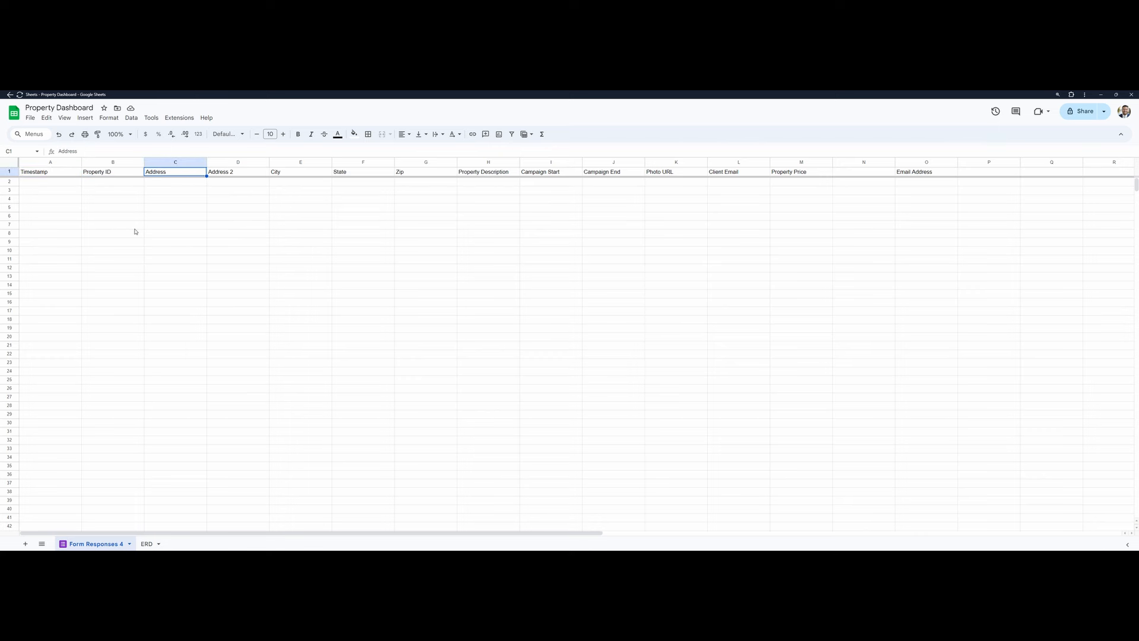
{"action": "key", "text": "Right"}
{"action": "key", "text": "Right"}
{"action": "key", "text": "Right"}
{"action": "key", "text": "Right"}
{"action": "key", "text": "Right"}
{"action": "key", "text": "Right"}
{"action": "key", "text": "Right"}
{"action": "key", "text": "Right"}
{"action": "key", "text": "Right"}
{"action": "key", "text": "Right"}
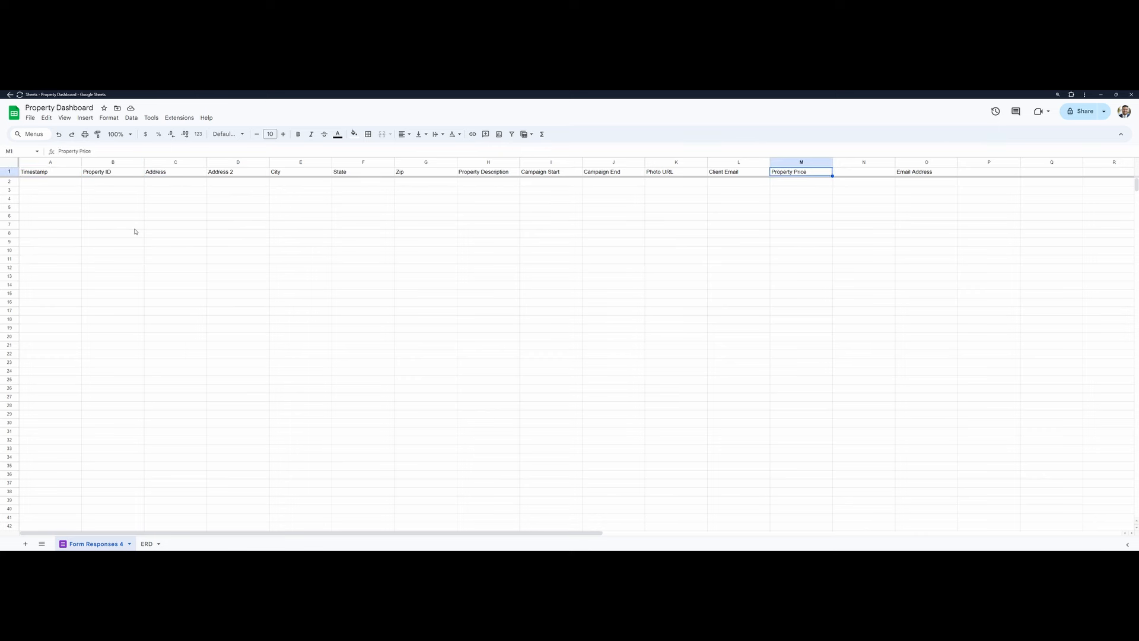
{"action": "key", "text": "Right"}
{"action": "key", "text": "Right"}
{"action": "key", "text": "Left"}
{"action": "key", "text": "Right"}
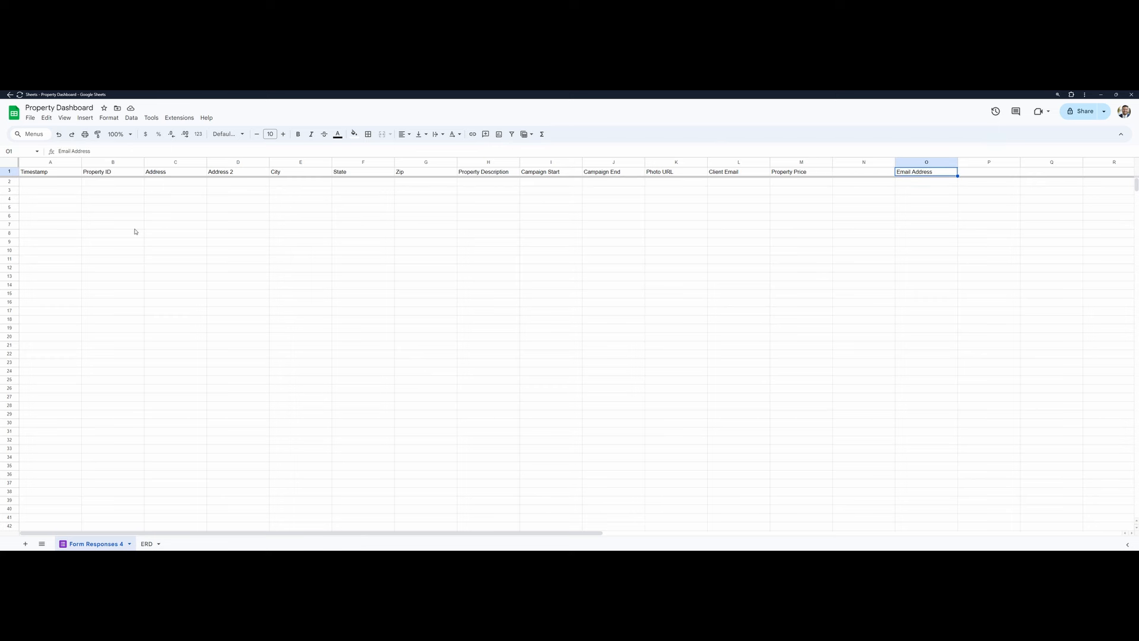
{"action": "key", "text": "Down"}
{"action": "key", "text": "Down"}
{"action": "key", "text": "Down"}
{"action": "key", "text": "Down"}
{"action": "key", "text": "Down"}
{"action": "key", "text": "Down"}
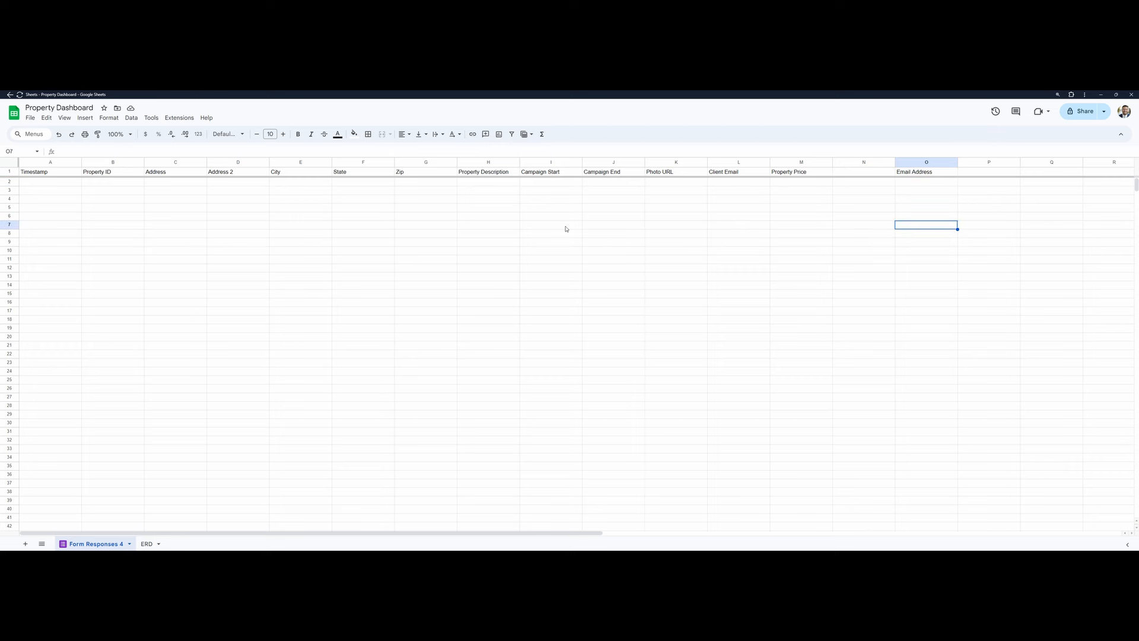
{"action": "left_click", "coordinate": [53, 174]}
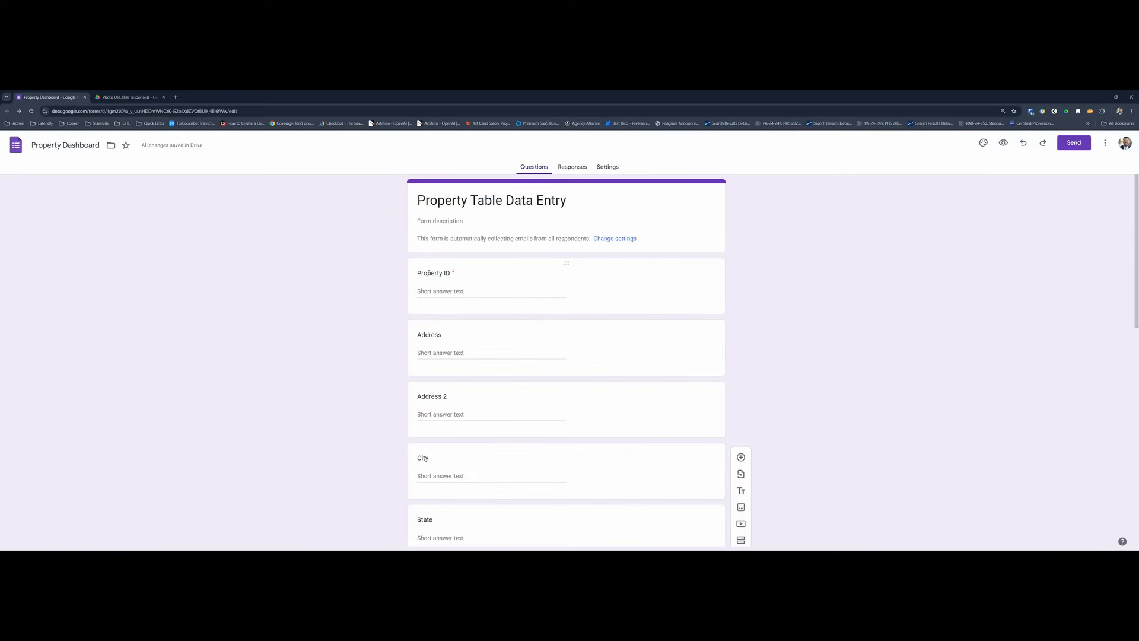
- Return to the Property Table Data Entry form and review its questions and title
{"action": "scroll", "coordinate": [428, 273], "scroll_direction": "down", "scroll_amount": 6}
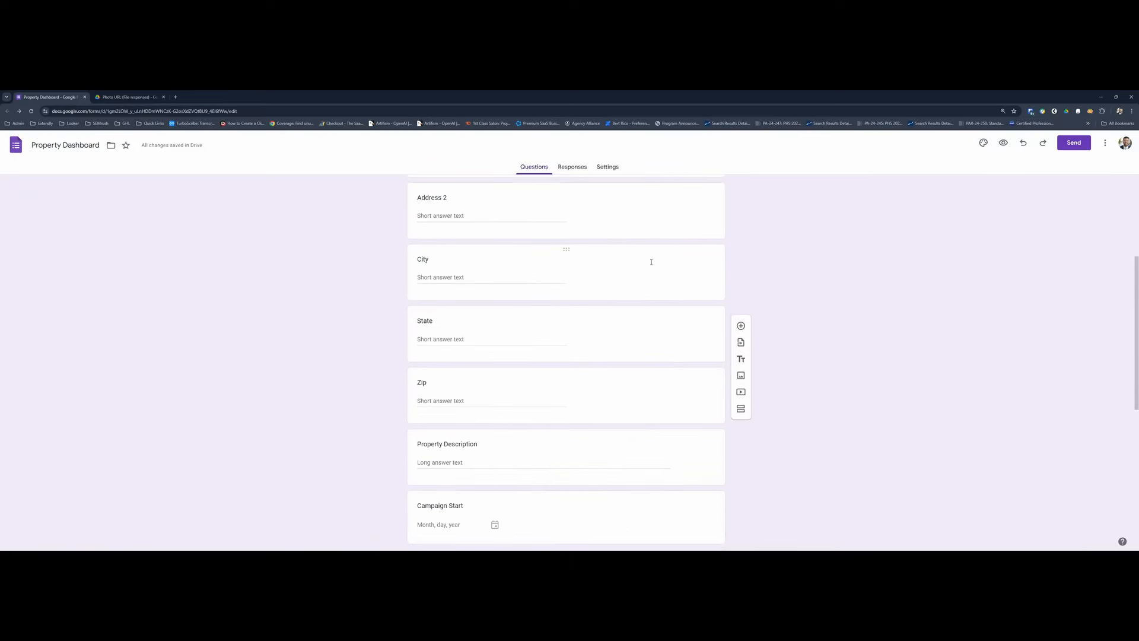
{"action": "scroll", "coordinate": [526, 315], "scroll_direction": "up", "scroll_amount": 6}
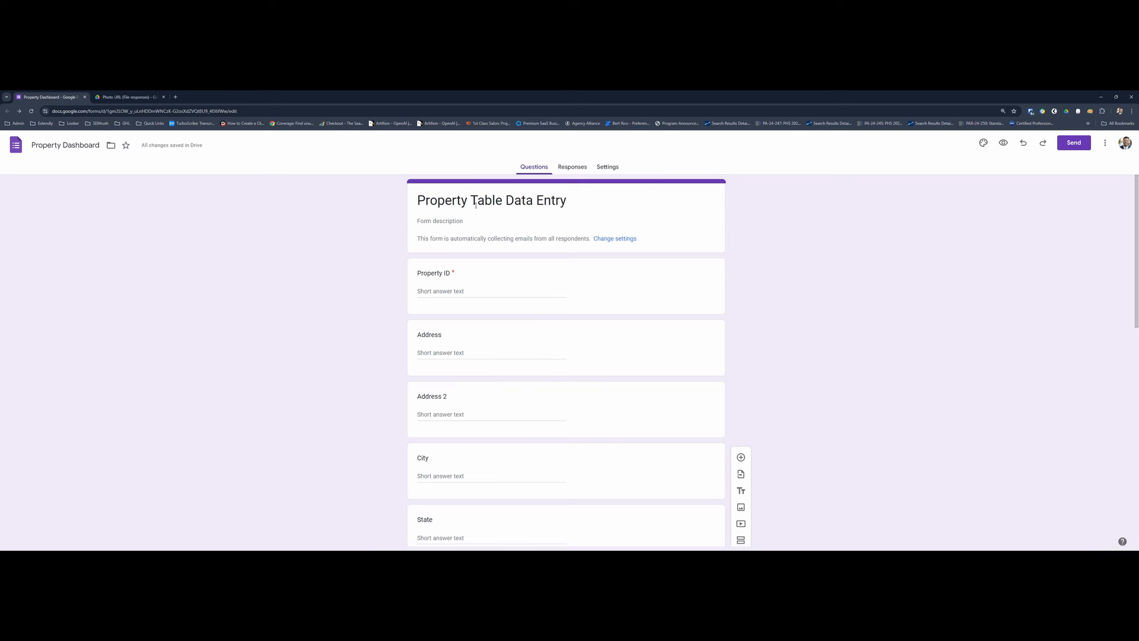
{"action": "left_click_drag", "start_coordinate": [420, 203], "coordinate": [543, 234]}
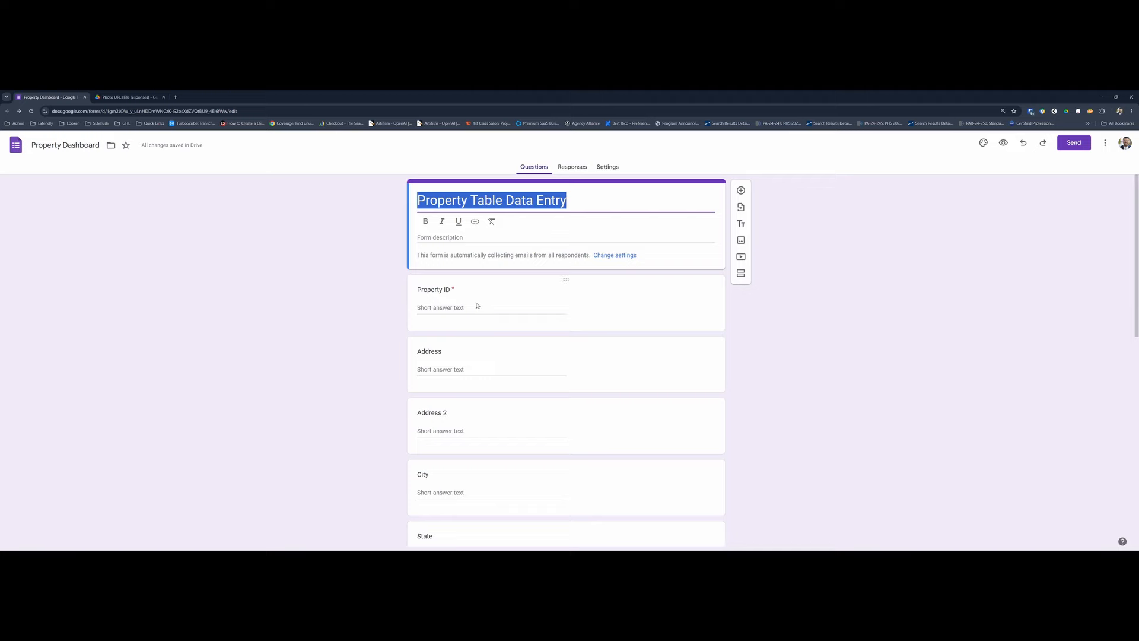
- Examine the fields of the Campaign Table on the spreadsheet's ERD sheet, down to the Property ID foreign key
{"action": "key", "text": "alt+Tab"}
{"action": "left_click", "coordinate": [147, 544]}
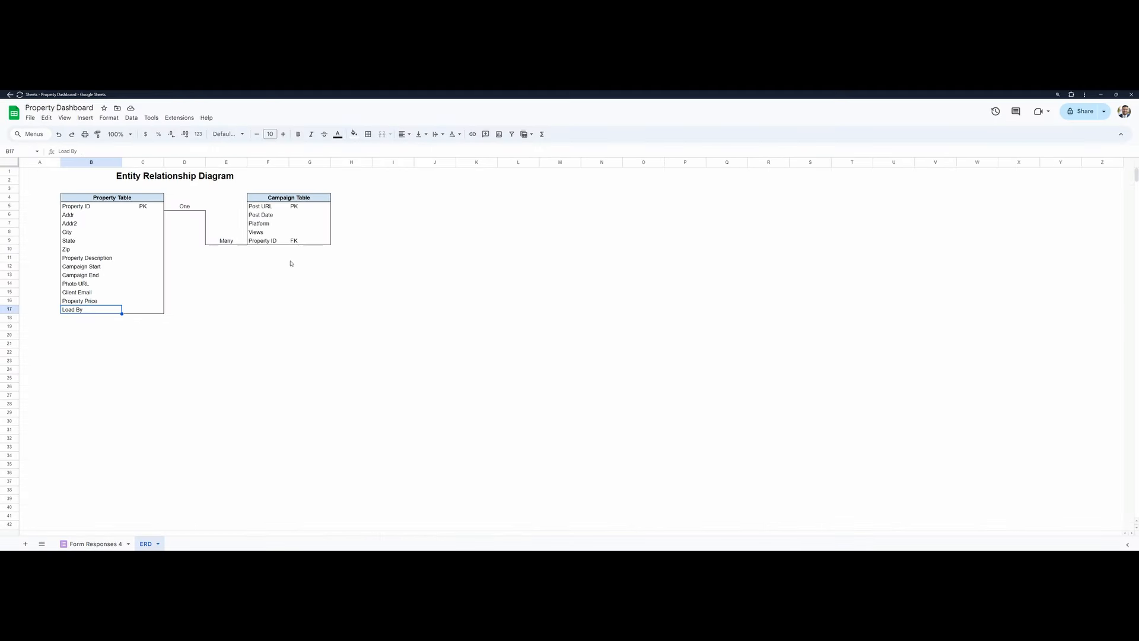
{"action": "left_click", "coordinate": [285, 198]}
{"action": "left_click_drag", "start_coordinate": [286, 199], "coordinate": [285, 232]}
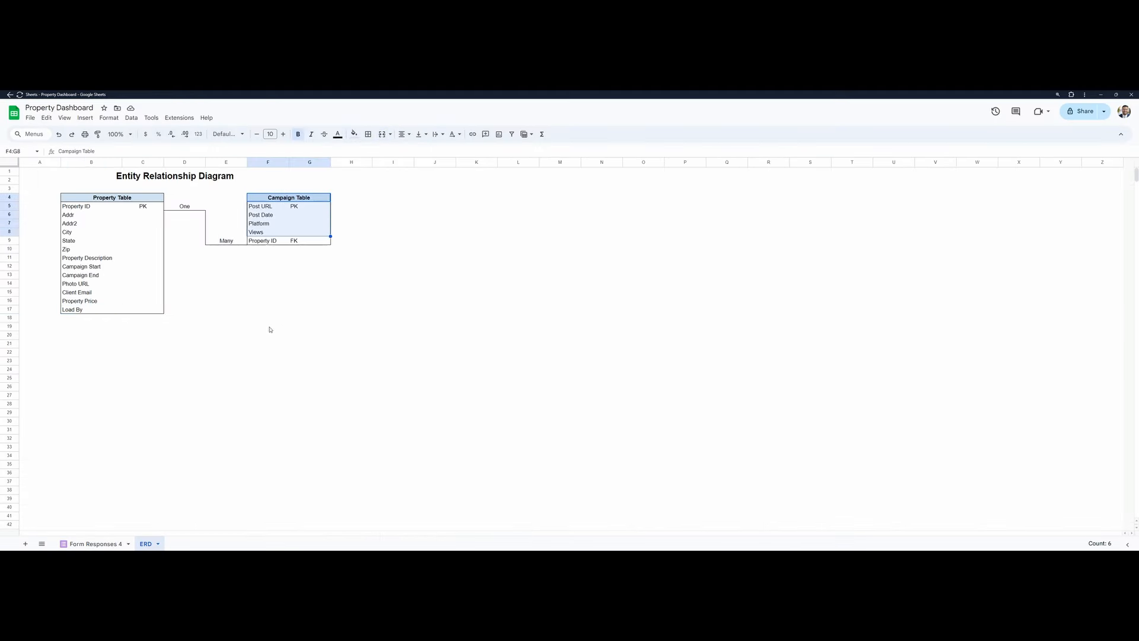
{"action": "left_click", "coordinate": [285, 242]}
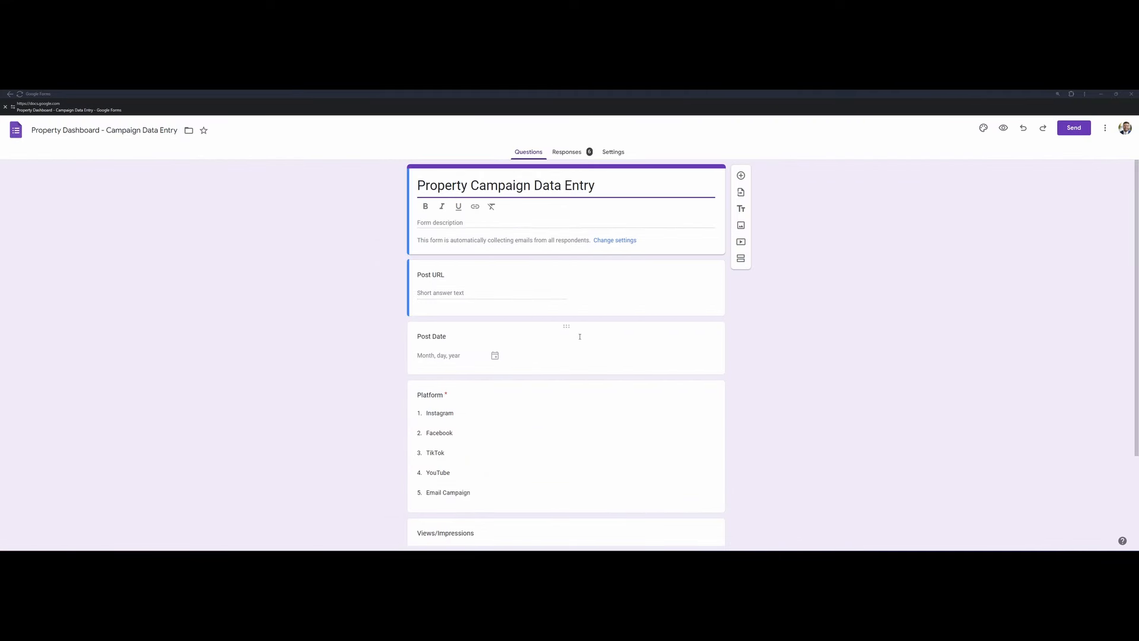
- Review the questions of the Property Campaign Data Entry form from Post URL to Property ID
{"action": "scroll", "coordinate": [585, 383], "scroll_direction": "down", "scroll_amount": 2}
{"action": "scroll", "coordinate": [534, 362], "scroll_direction": "up", "scroll_amount": 2}
{"action": "scroll", "coordinate": [595, 339], "scroll_direction": "down", "scroll_amount": 2}
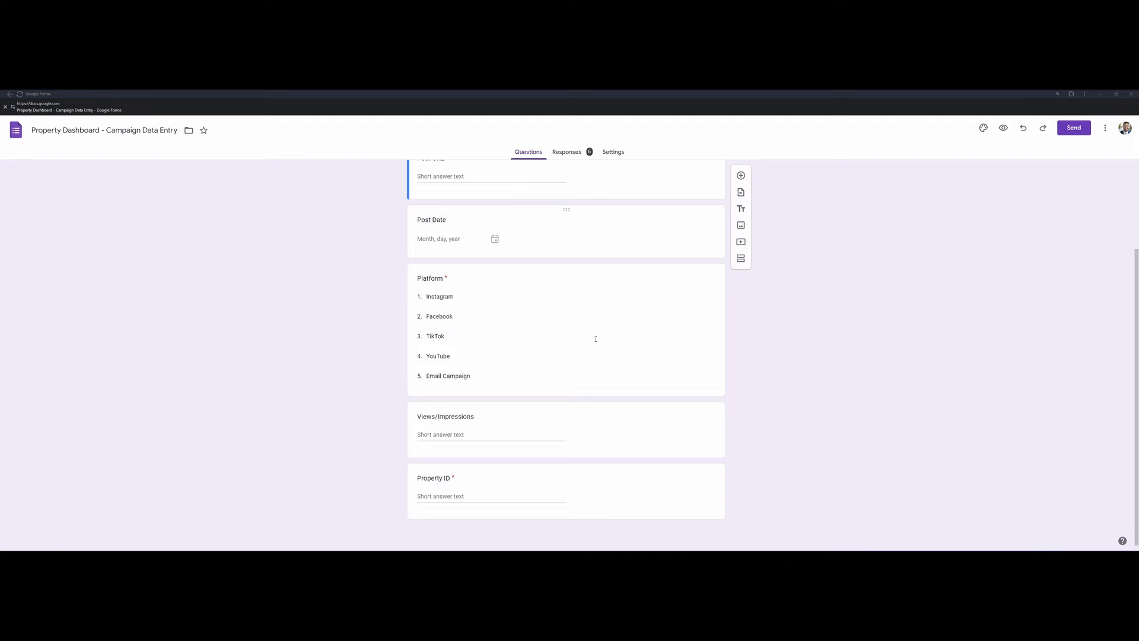
{"action": "scroll", "coordinate": [595, 339], "scroll_direction": "up", "scroll_amount": 2}
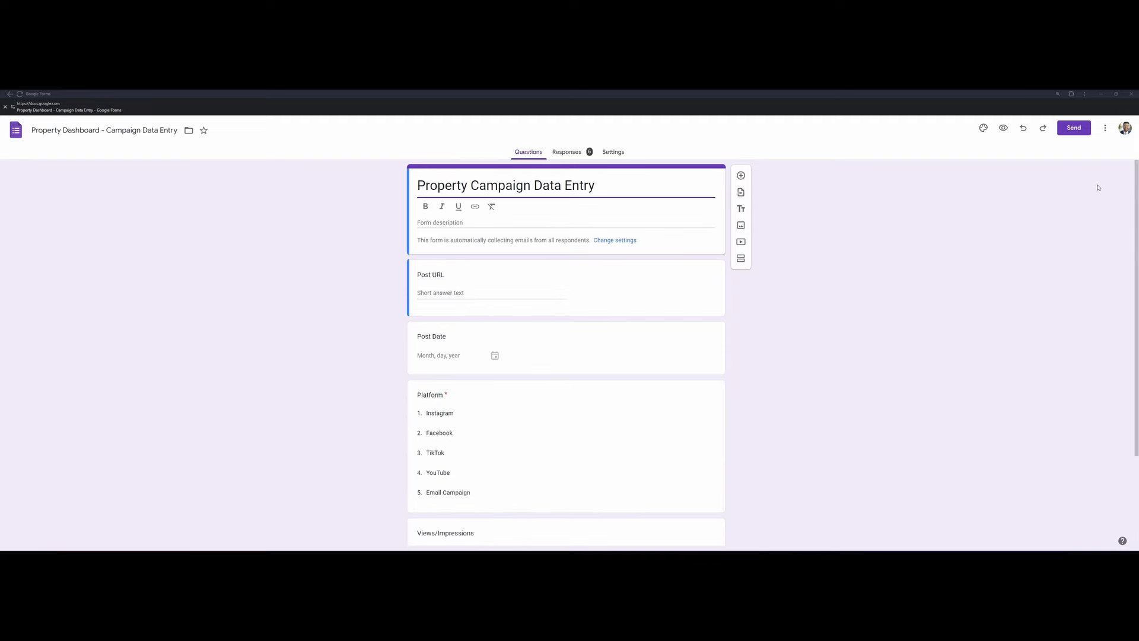
- Examine the link, embed and email options for sending the Property Campaign Data Entry form
{"action": "left_click", "coordinate": [1075, 129]}
{"action": "left_click", "coordinate": [538, 206]}
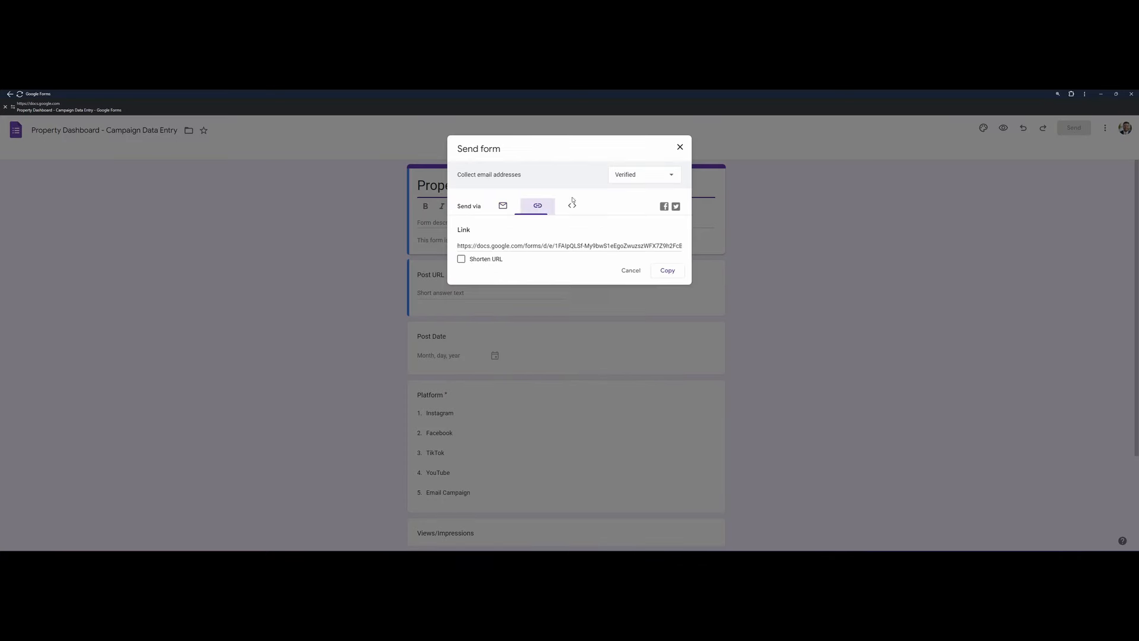
{"action": "left_click", "coordinate": [572, 206]}
{"action": "left_click", "coordinate": [503, 206]}
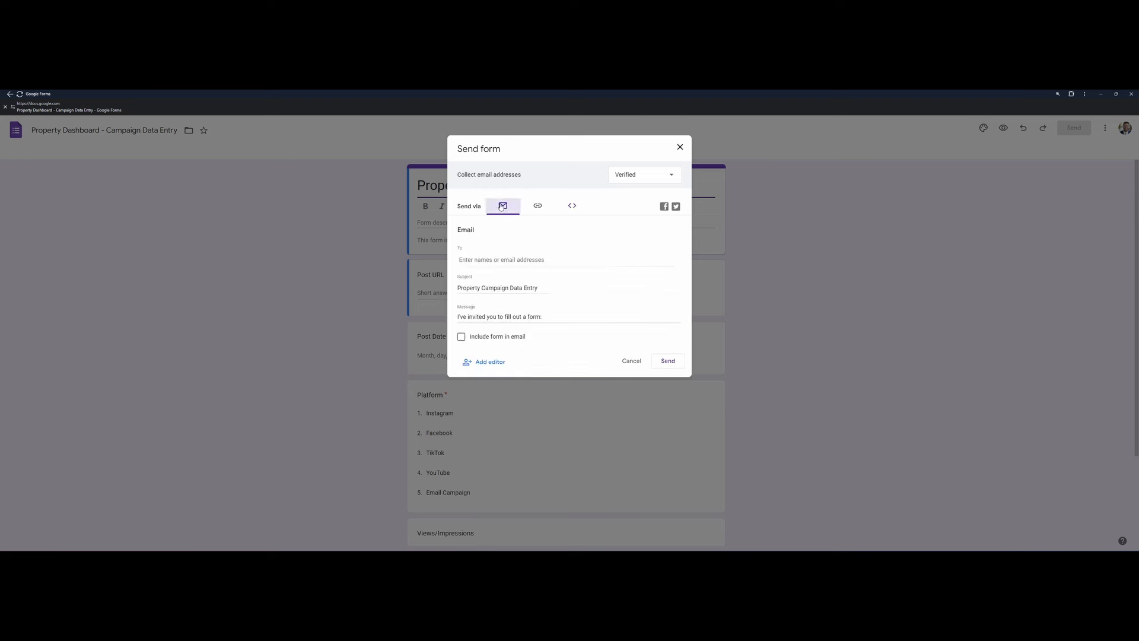
- Shorten the Property Campaign Data Entry form's sharing URL and copy the link to the clipboard
{"action": "left_click", "coordinate": [540, 207]}
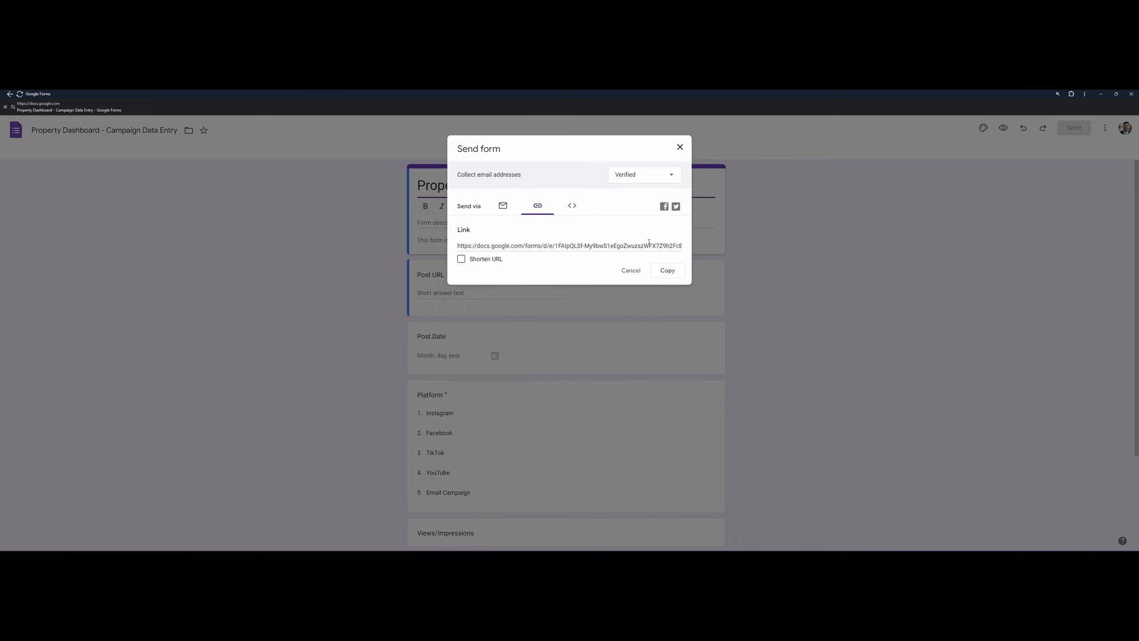
{"action": "left_click", "coordinate": [668, 271]}
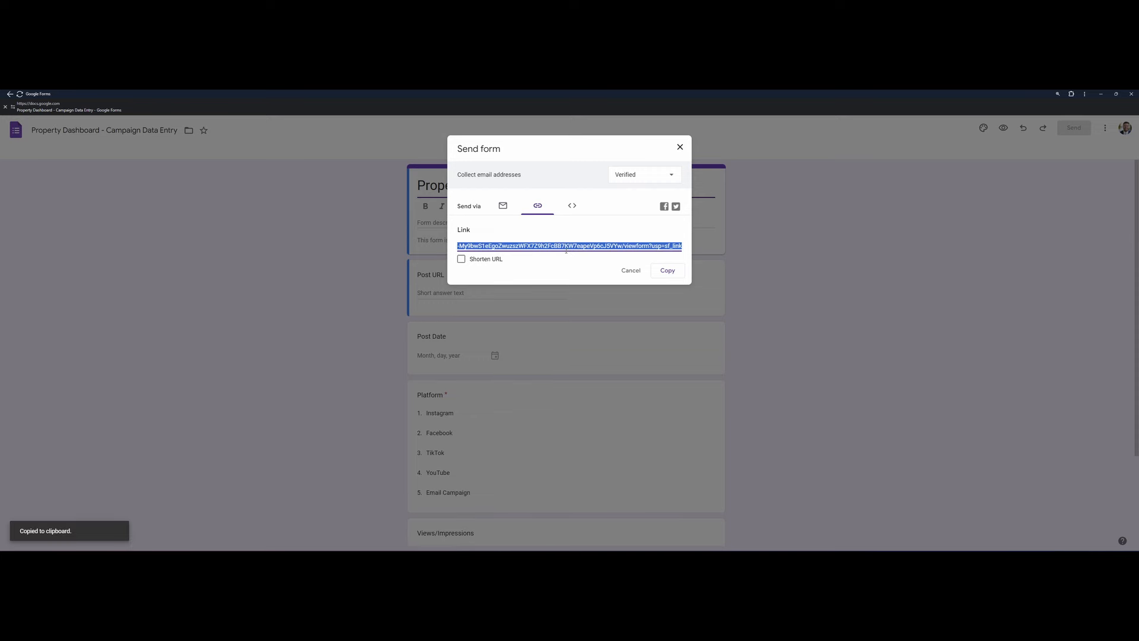
{"action": "left_click", "coordinate": [462, 259]}
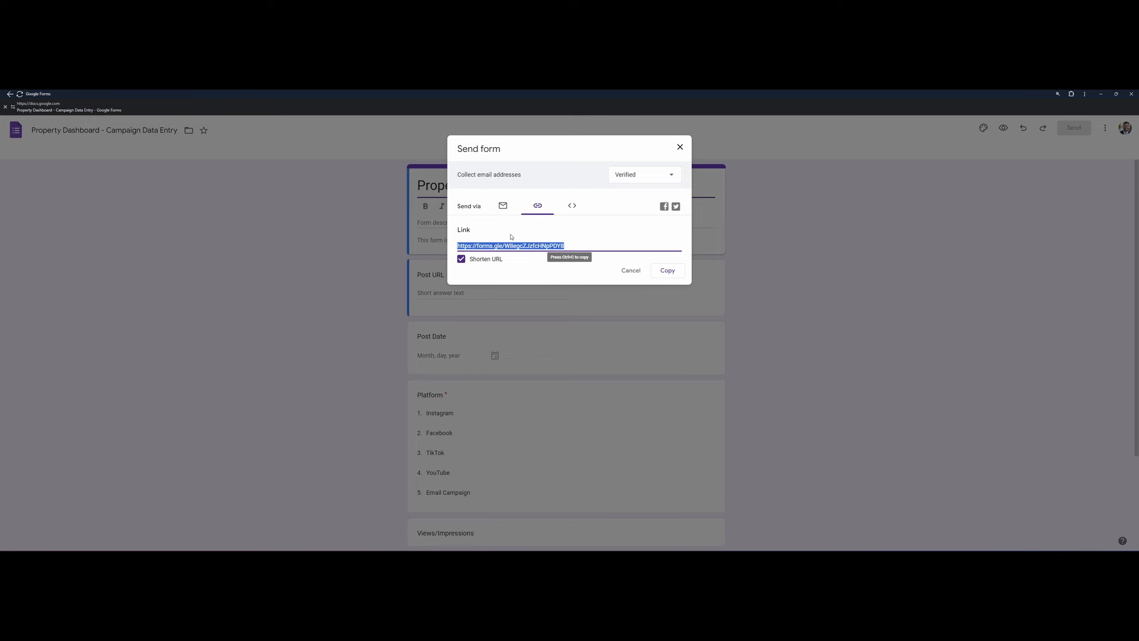
{"action": "left_click", "coordinate": [668, 271]}
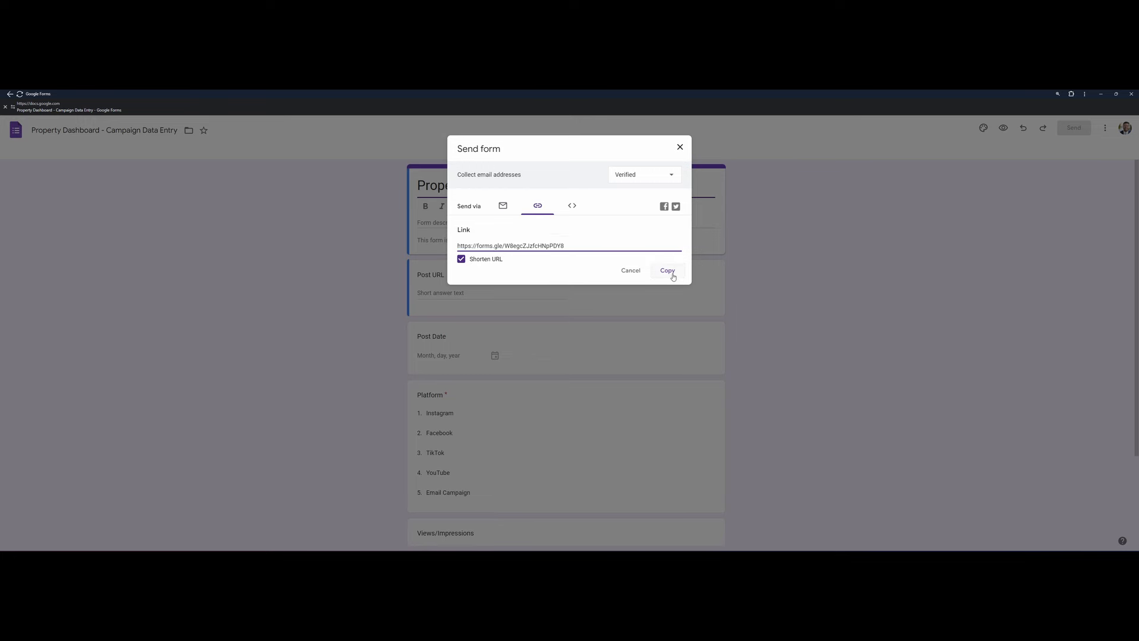
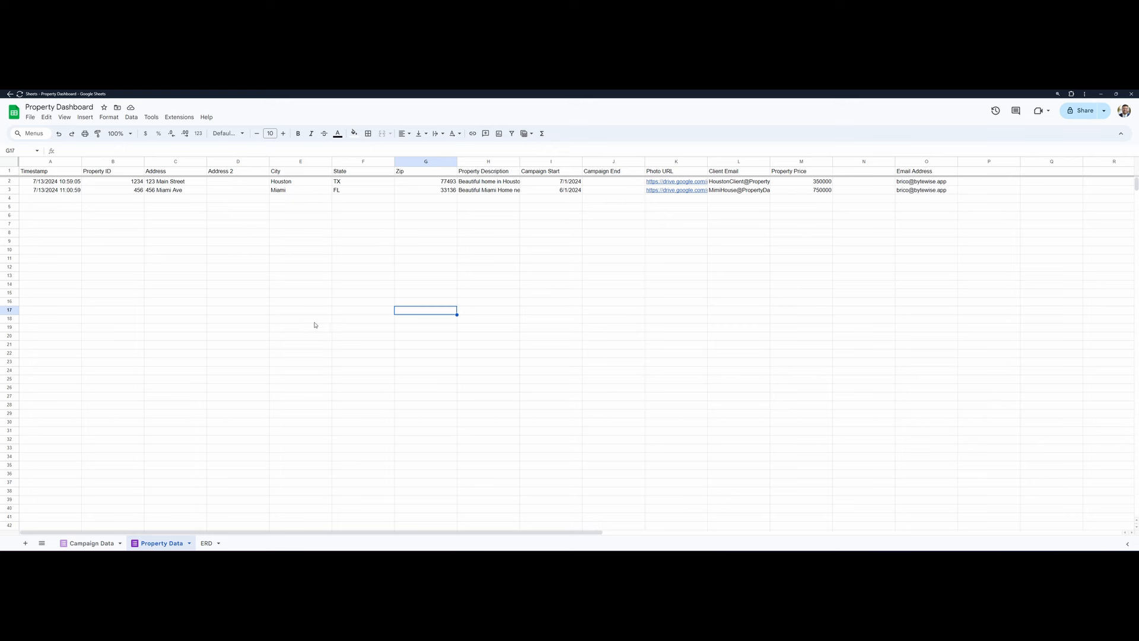
- Review the two property records on the Property Data sheet, including the address cells and photo links
{"action": "left_click", "coordinate": [175, 182]}
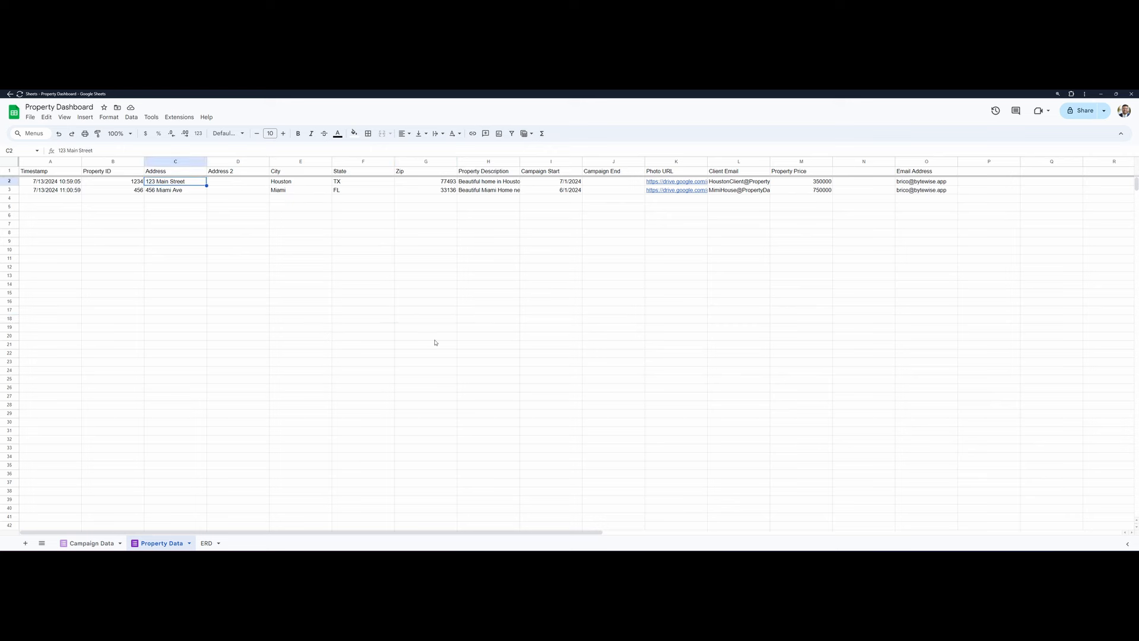
{"action": "left_click", "coordinate": [679, 248]}
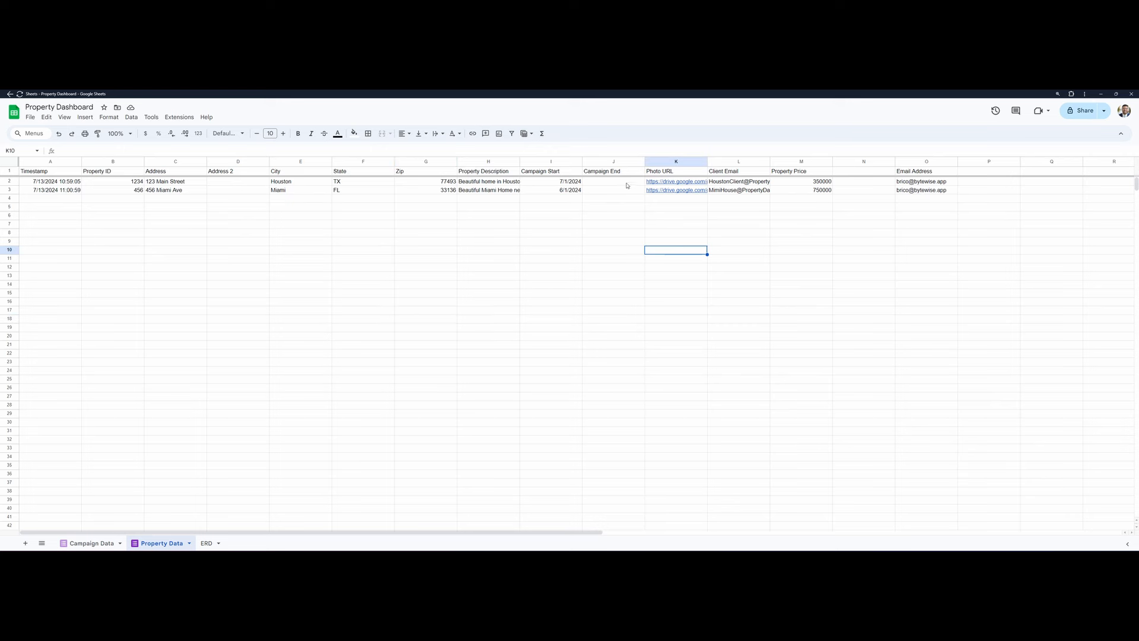
{"action": "left_click_drag", "start_coordinate": [627, 186], "coordinate": [682, 200]}
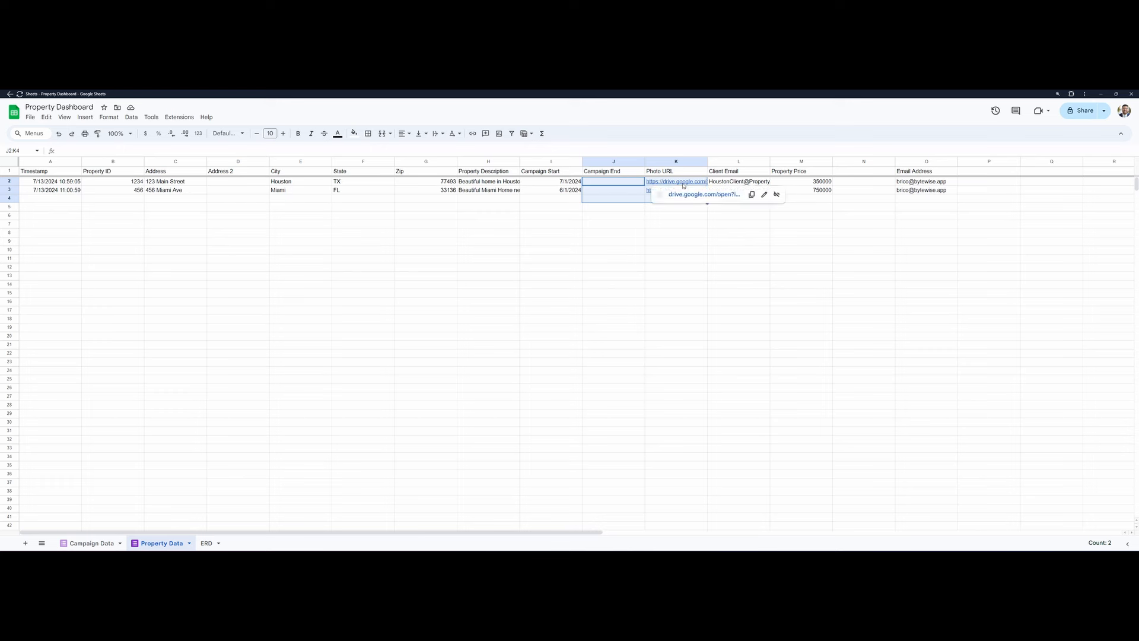
{"action": "mouse_move", "coordinate": [648, 192]}
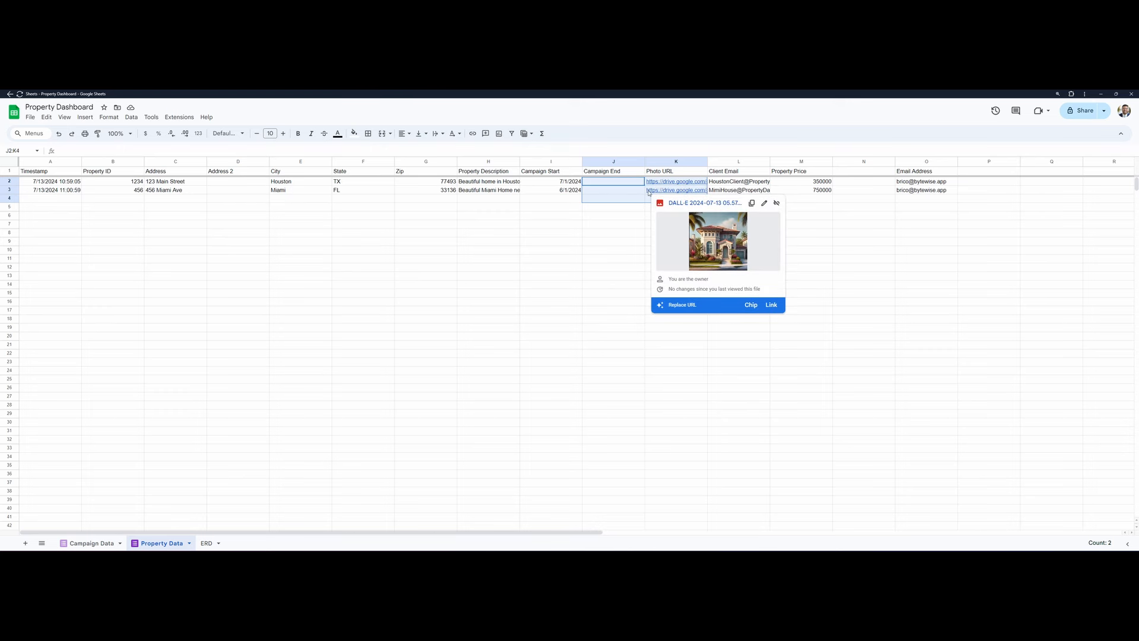
{"action": "left_click", "coordinate": [564, 260]}
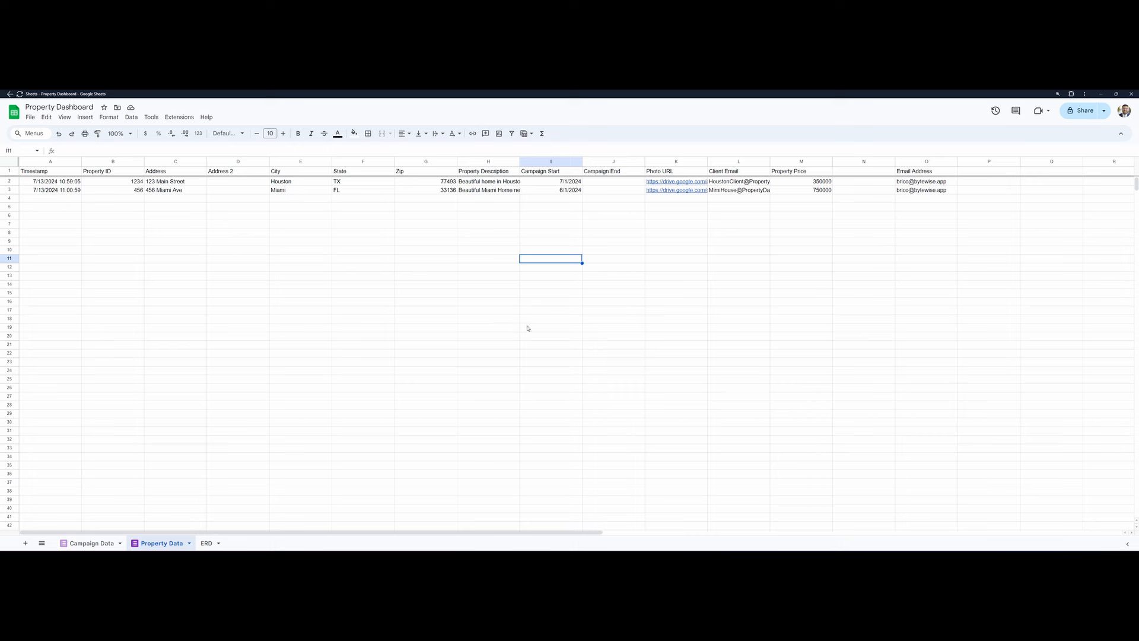
- Review the campaign records on the Campaign Data sheet, including the Property ID that links each post to a property
{"action": "left_click", "coordinate": [86, 544]}
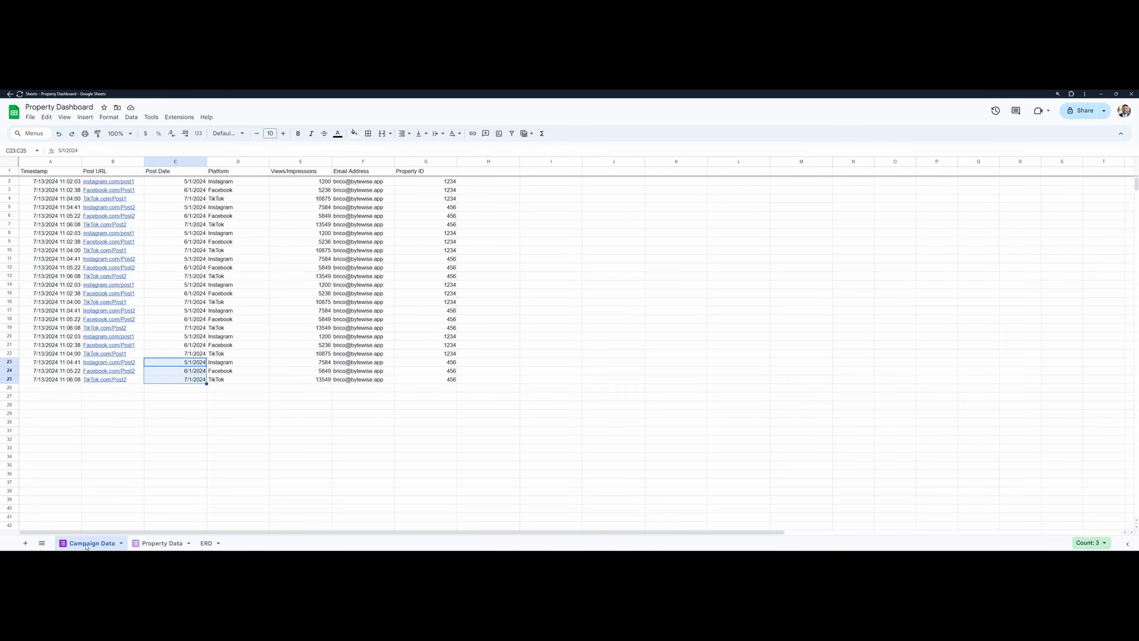
{"action": "left_click", "coordinate": [357, 424]}
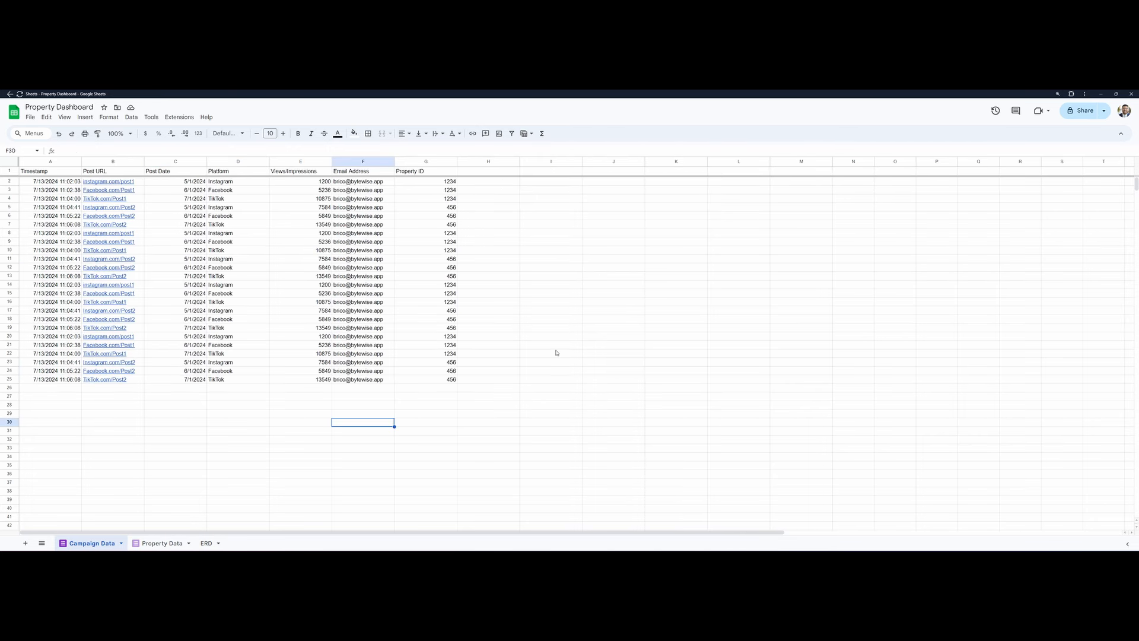
{"action": "left_click_drag", "start_coordinate": [463, 390], "coordinate": [2, 156]}
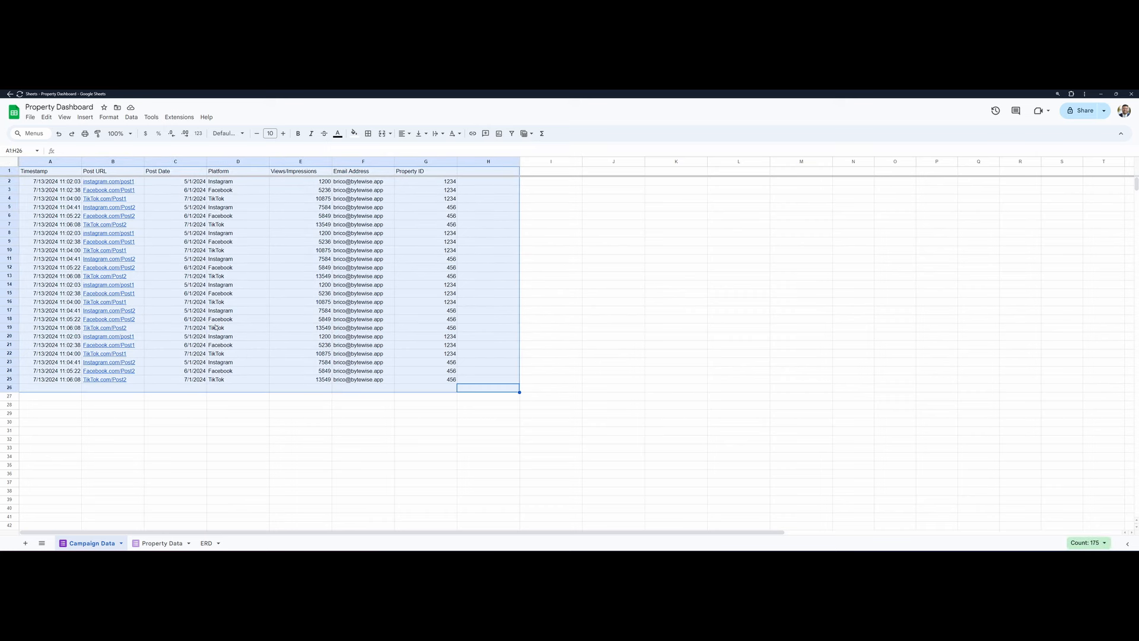
{"action": "left_click", "coordinate": [409, 293]}
{"action": "left_click", "coordinate": [435, 206]}
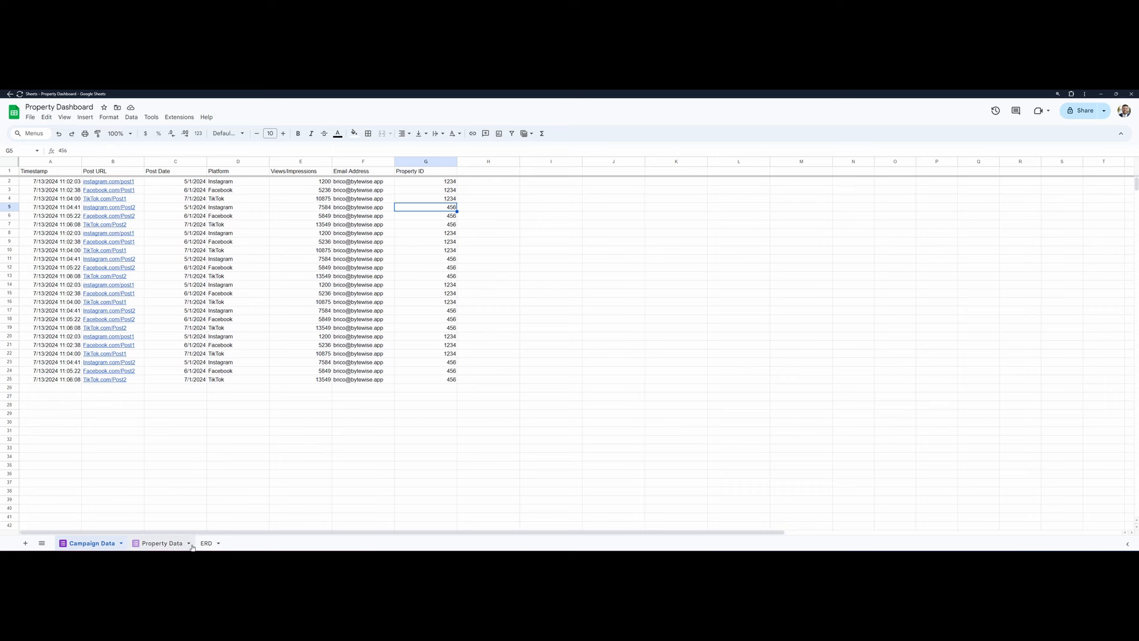
- Create a Looker Studio report from the whole Property Data sheet, using the first row as headers and including hidden and filtered cells
{"action": "left_click", "coordinate": [172, 544]}
{"action": "left_click", "coordinate": [619, 250]}
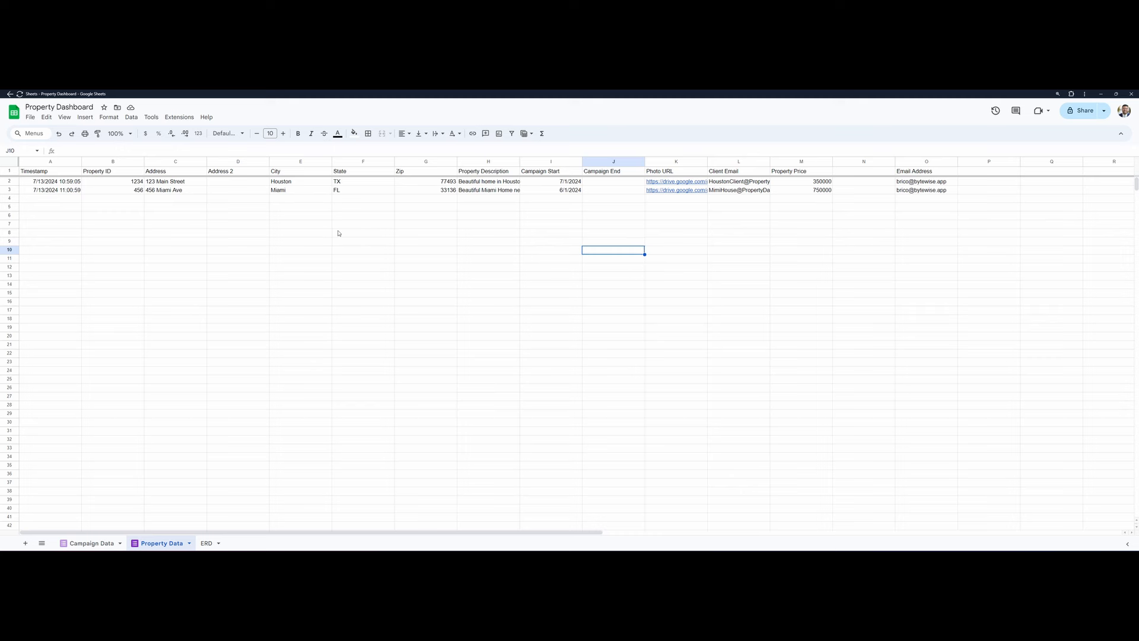
{"action": "left_click", "coordinate": [174, 118]}
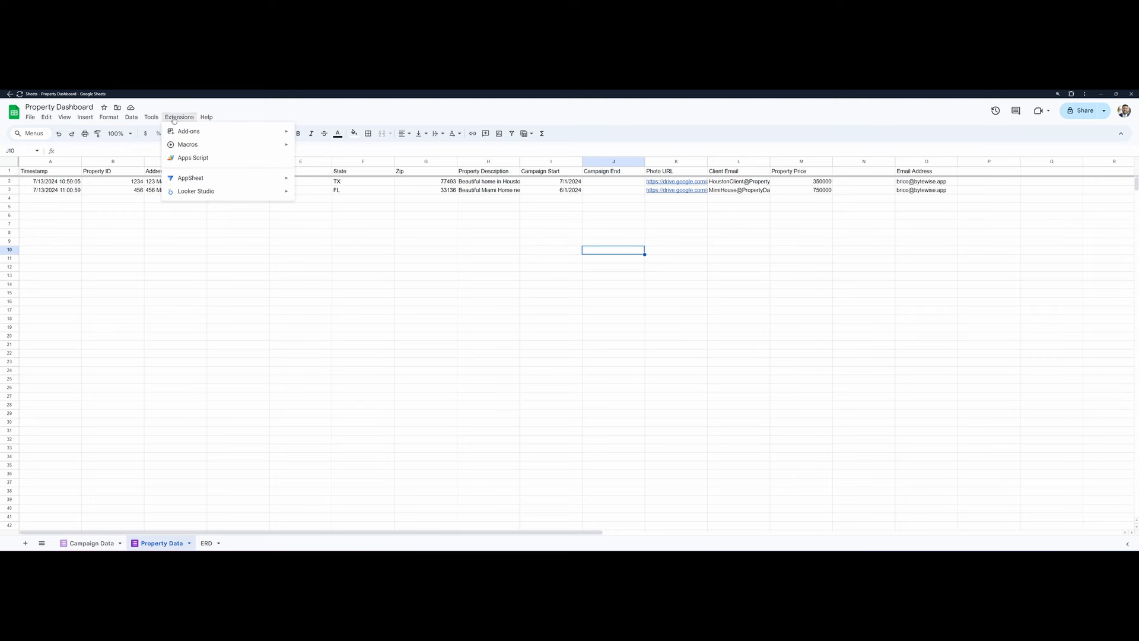
{"action": "mouse_move", "coordinate": [198, 194]}
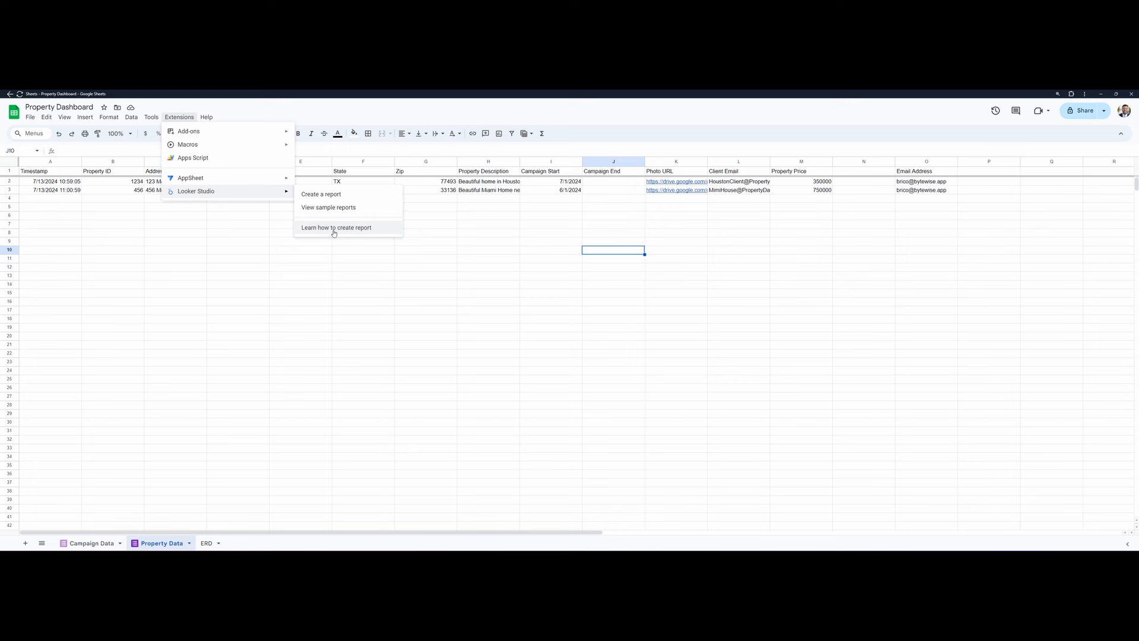
{"action": "left_click", "coordinate": [316, 196]}
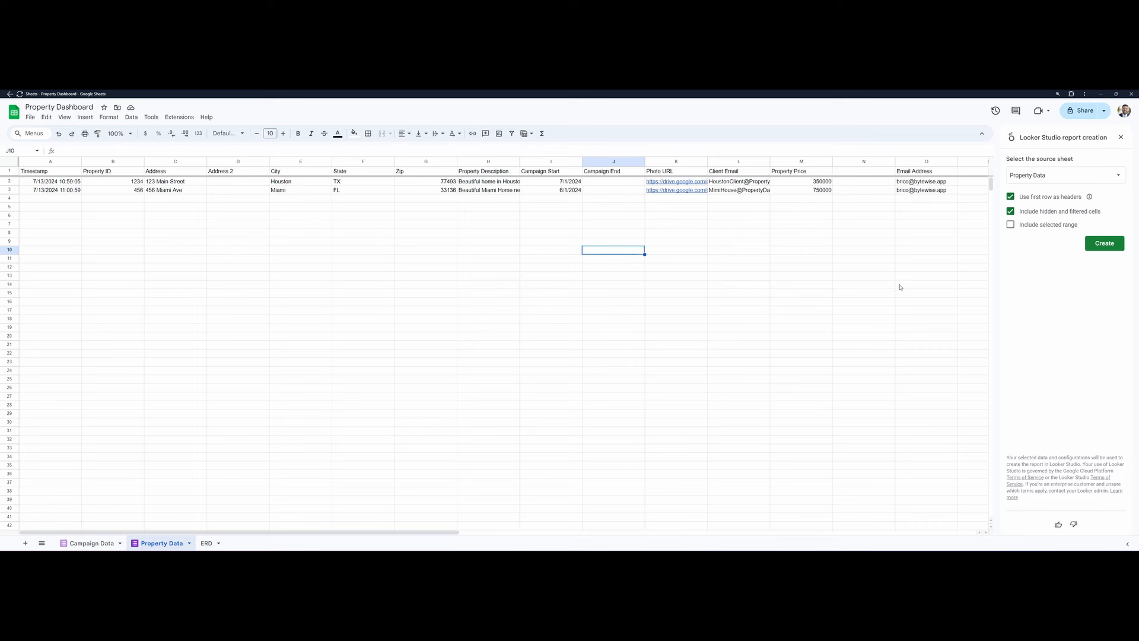
{"action": "left_click", "coordinate": [1070, 178]}
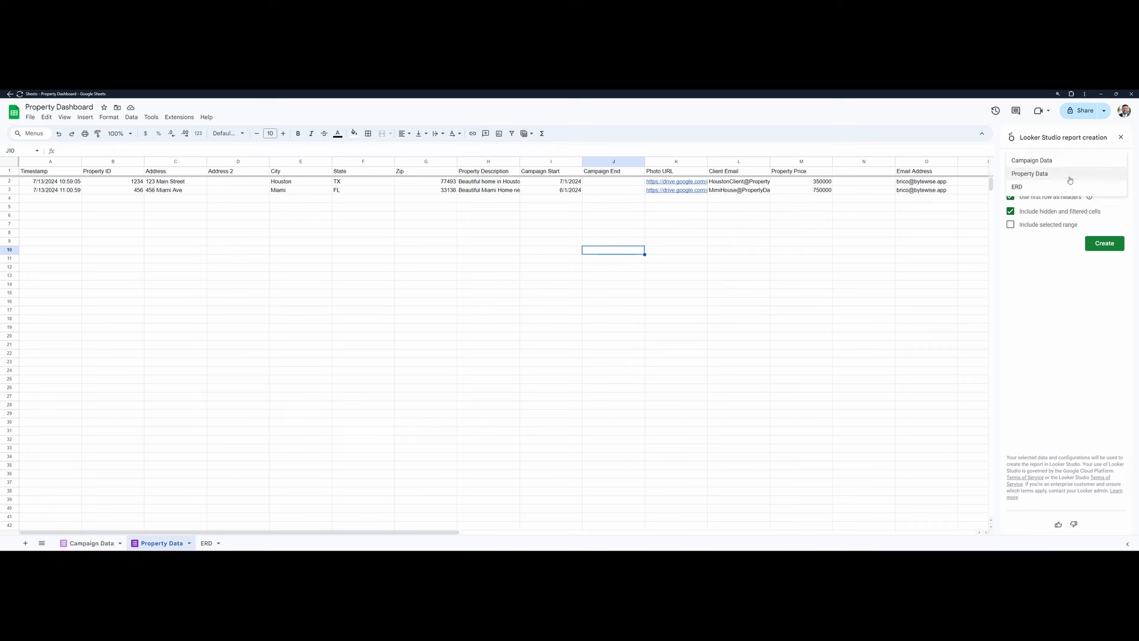
{"action": "left_click", "coordinate": [1047, 174]}
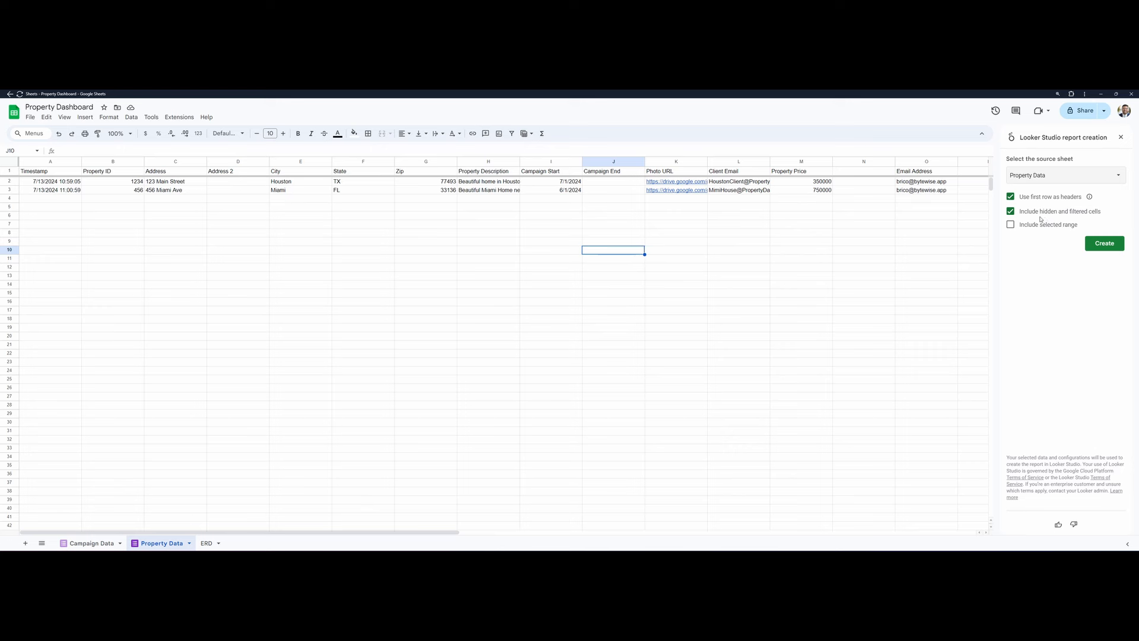
{"action": "left_click", "coordinate": [1011, 225]}
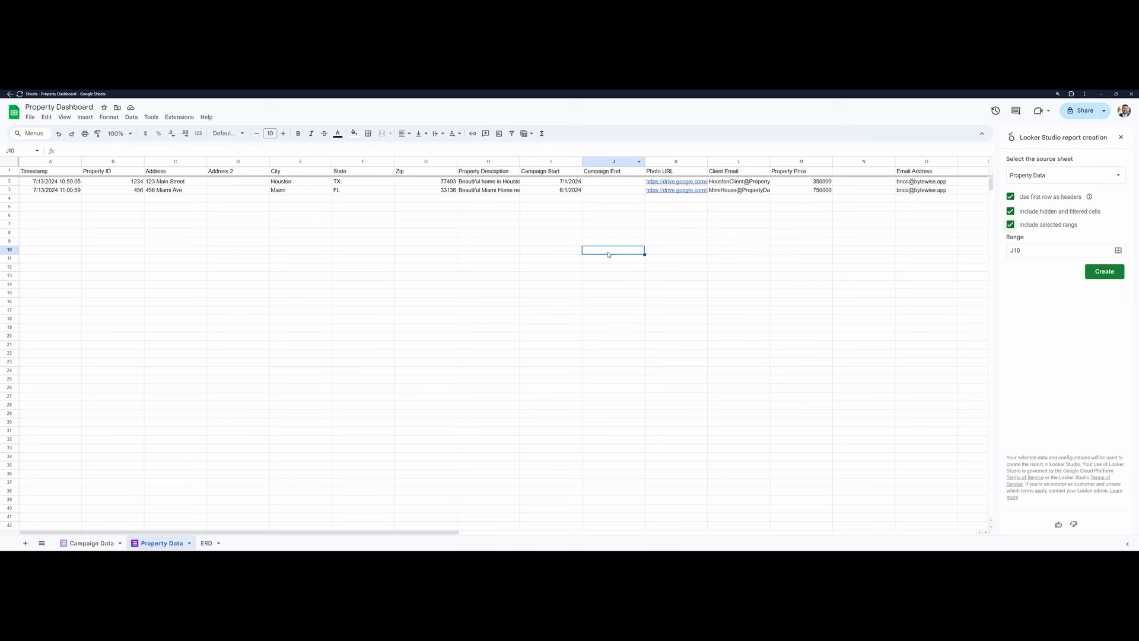
{"action": "left_click", "coordinate": [1011, 225]}
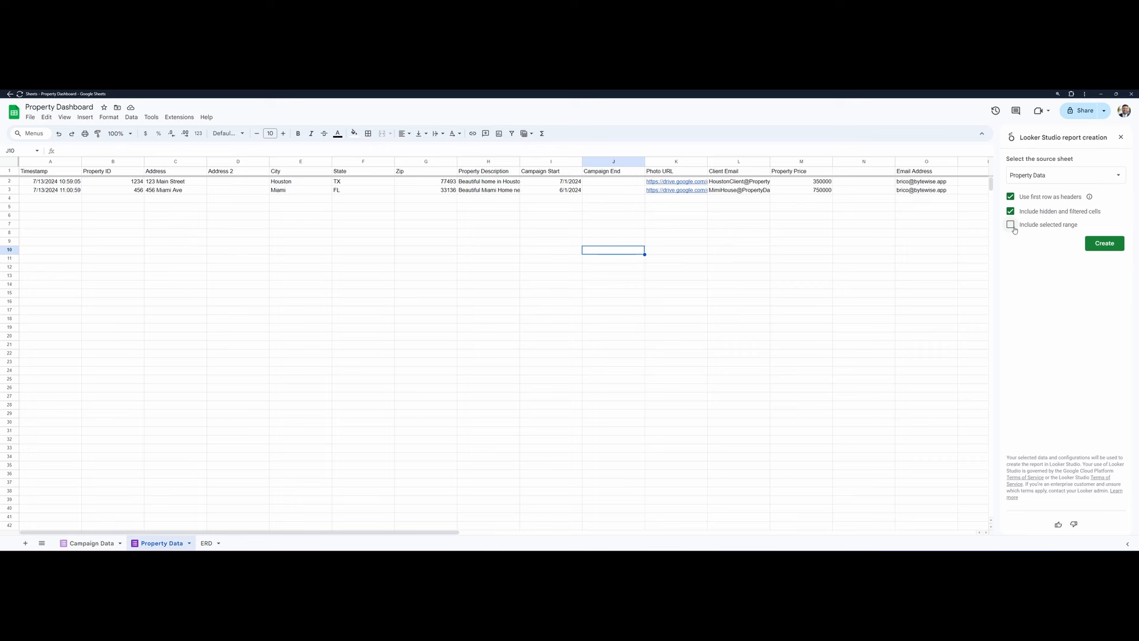
{"action": "left_click", "coordinate": [1104, 243]}
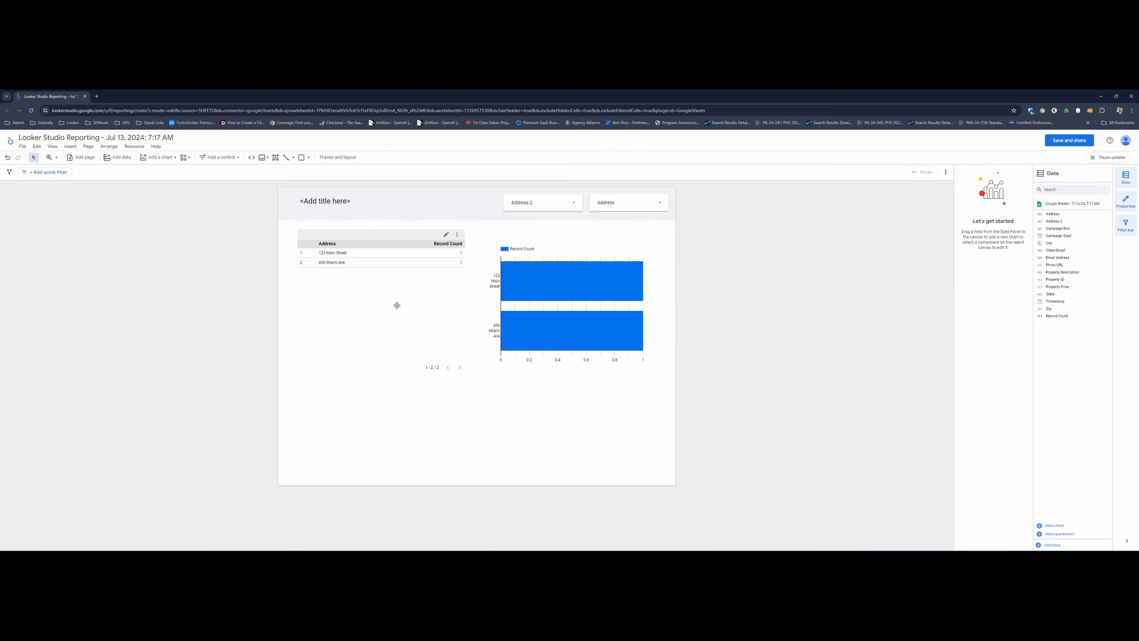
- Delete all default components from the report page and place a drop-down list control in the page's upper-left corner
{"action": "left_click_drag", "start_coordinate": [659, 353], "coordinate": [691, 380]}
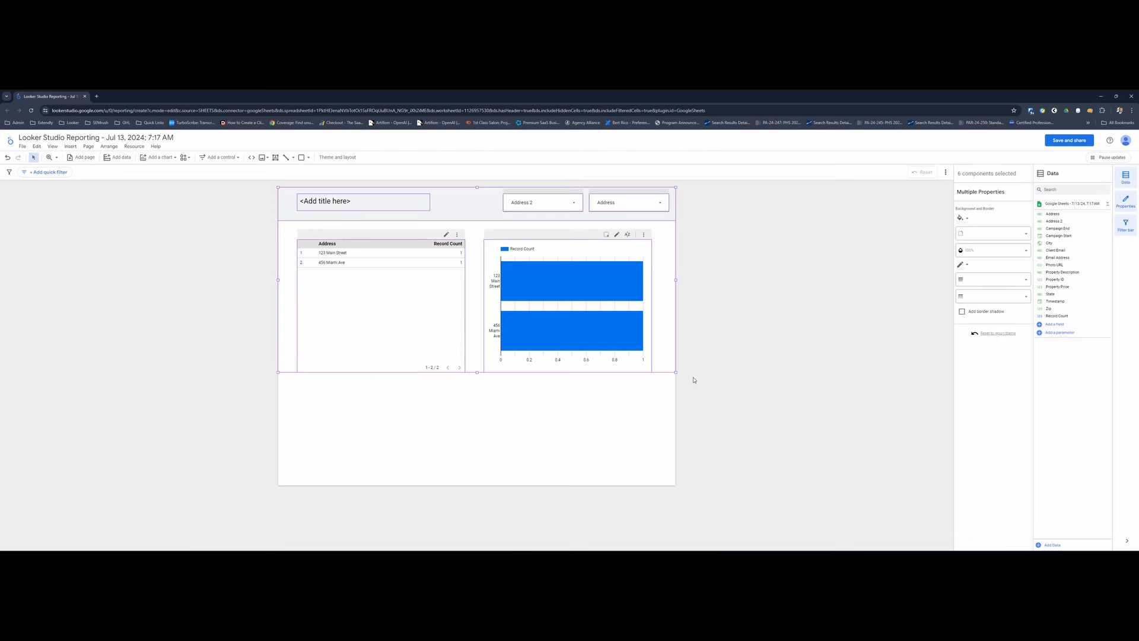
{"action": "key", "text": "Delete"}
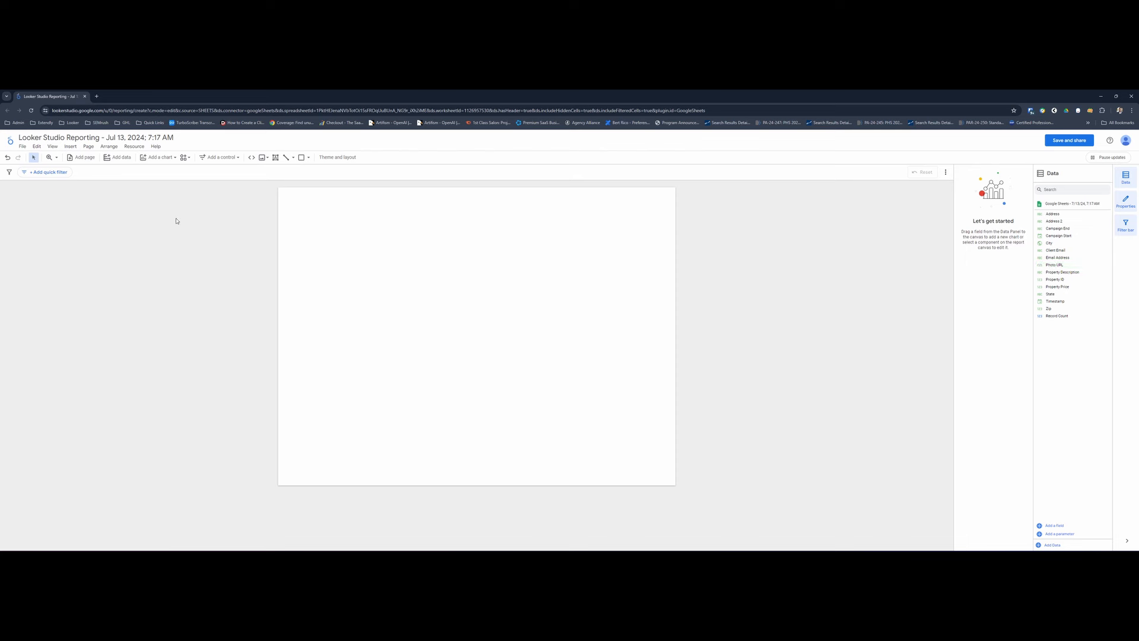
{"action": "left_click", "coordinate": [221, 157]}
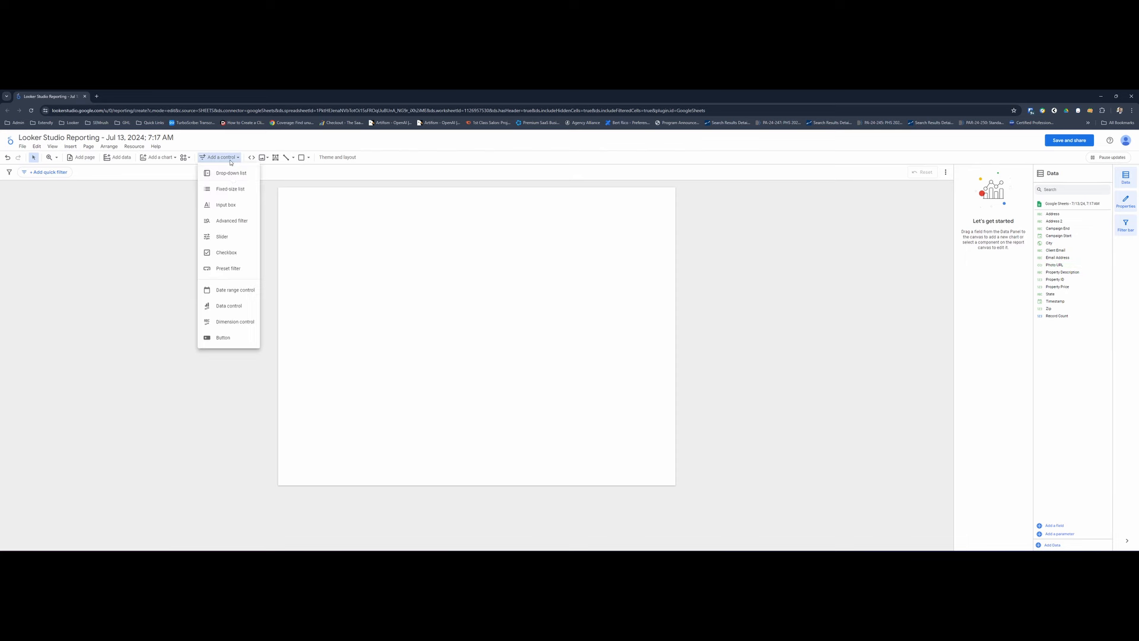
{"action": "left_click", "coordinate": [229, 172]}
{"action": "left_click", "coordinate": [366, 199]}
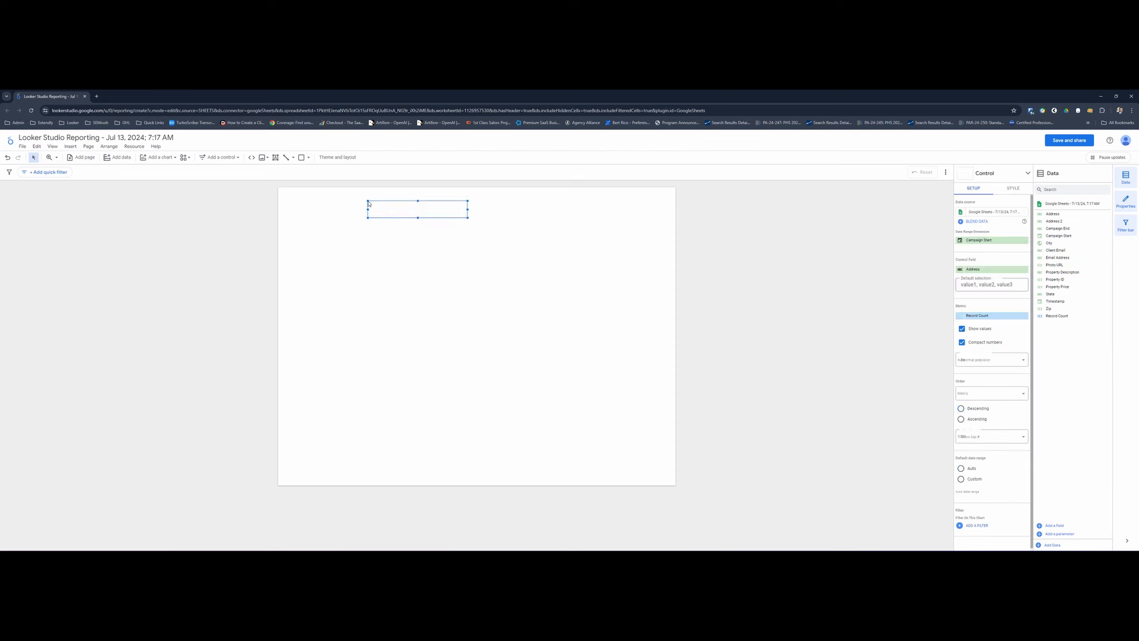
{"action": "left_click_drag", "start_coordinate": [400, 212], "coordinate": [316, 207]}
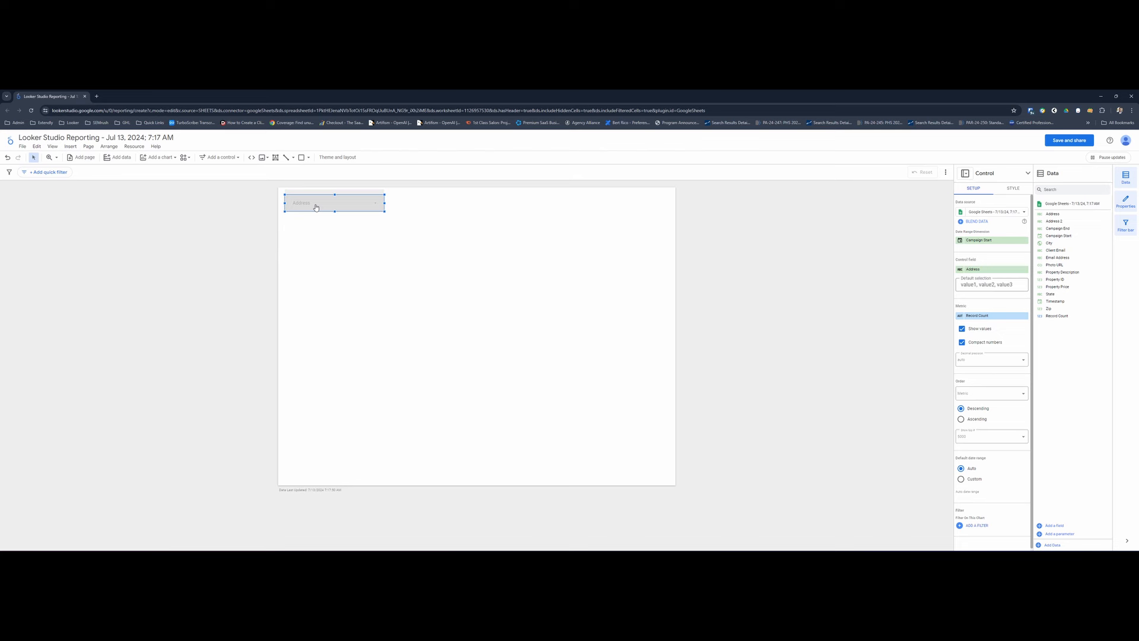
{"action": "left_click", "coordinate": [316, 207]}
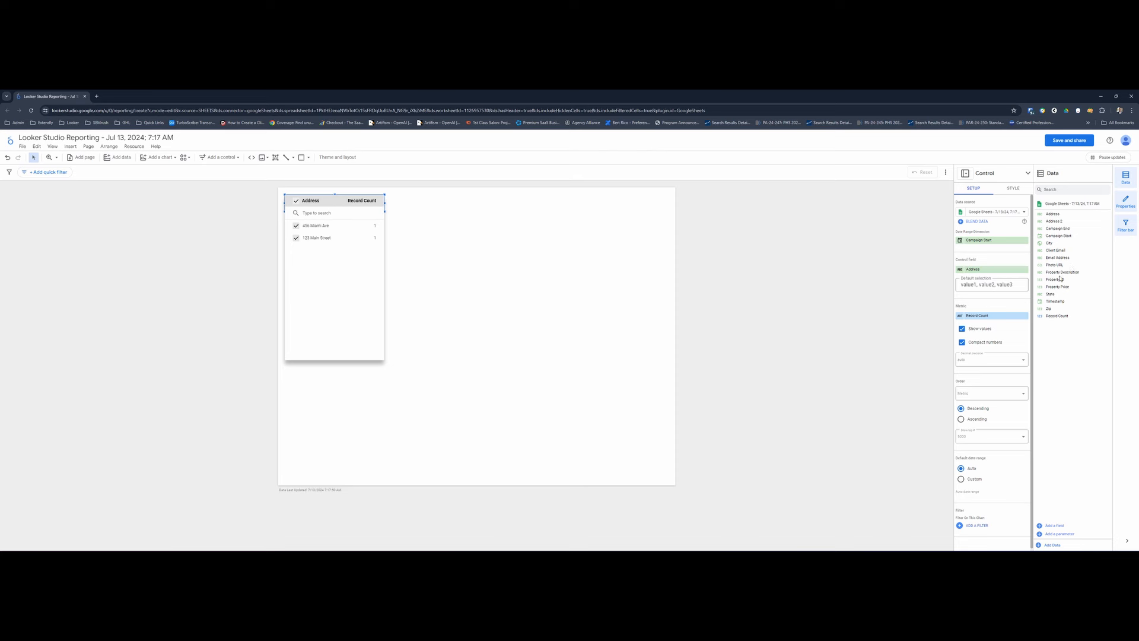
- Set the drop-down's control field to Property ID and remove its Record Count metric and Campaign Start date range dimension
{"action": "left_click_drag", "start_coordinate": [1054, 280], "coordinate": [1001, 272]}
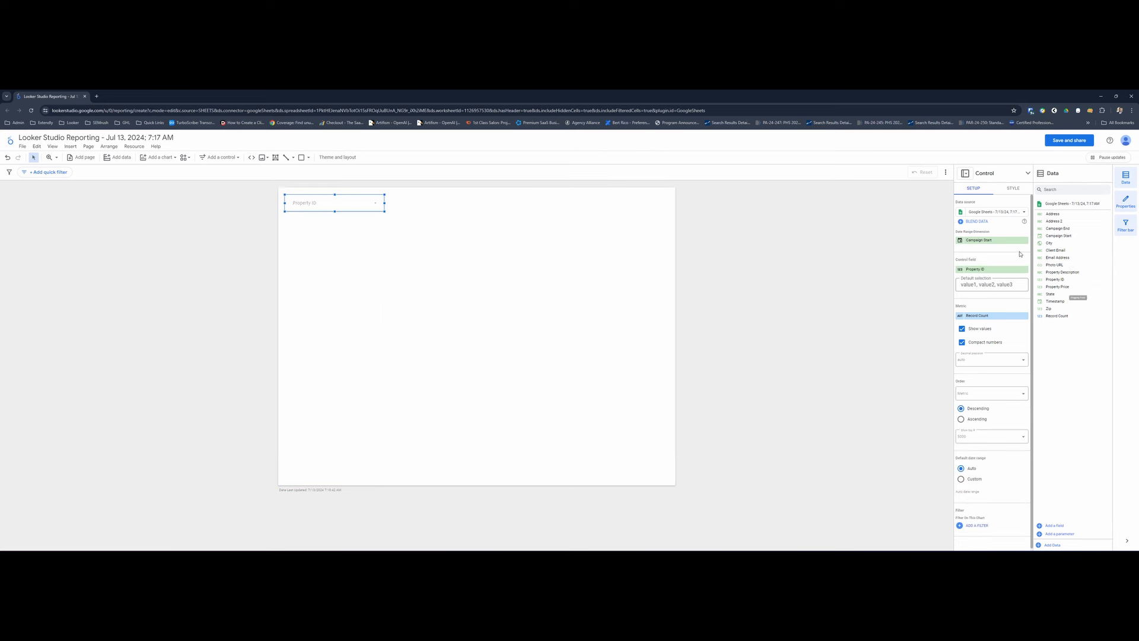
{"action": "left_click", "coordinate": [1028, 315]}
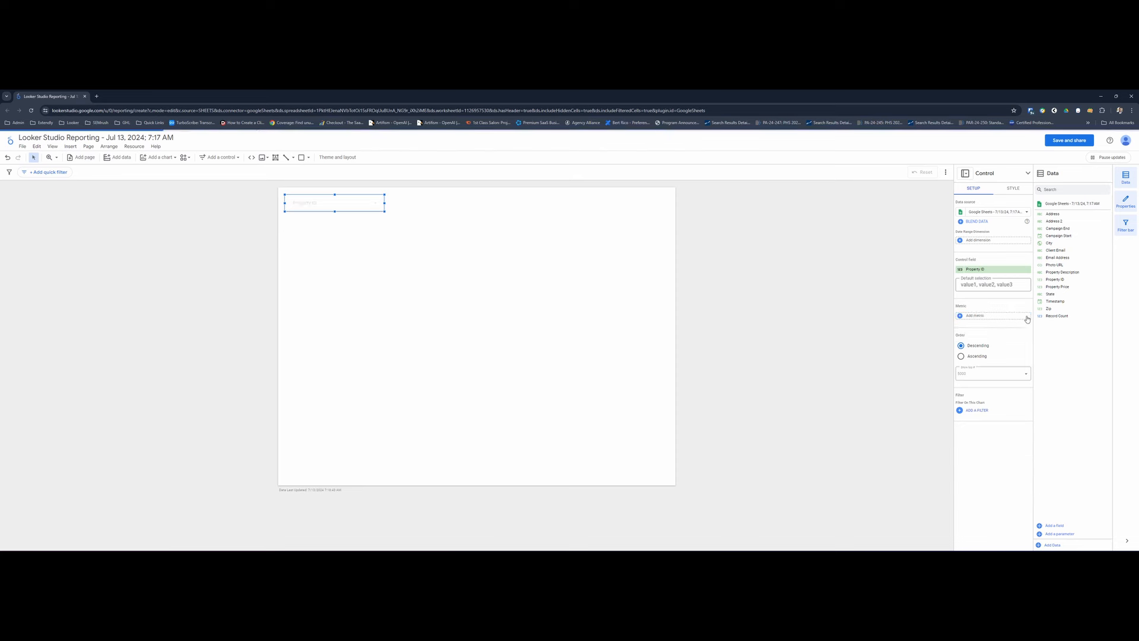
{"action": "left_click", "coordinate": [365, 207]}
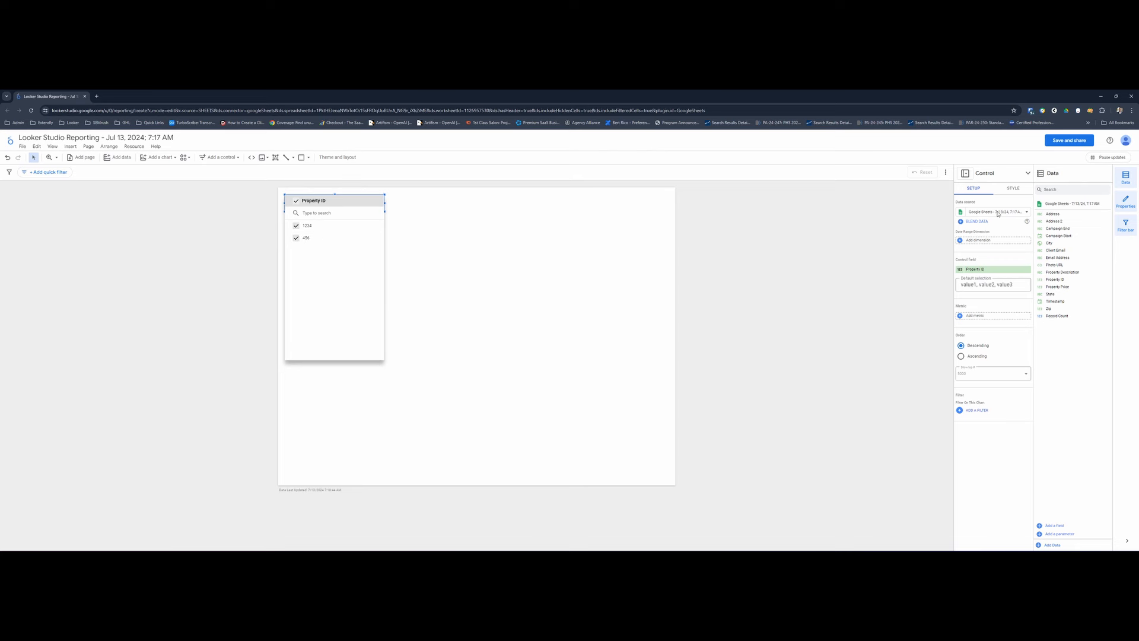
- Make the Property ID drop-down single-select and disallow its "Select all" option
{"action": "left_click", "coordinate": [1014, 190]}
{"action": "left_click", "coordinate": [1015, 190]}
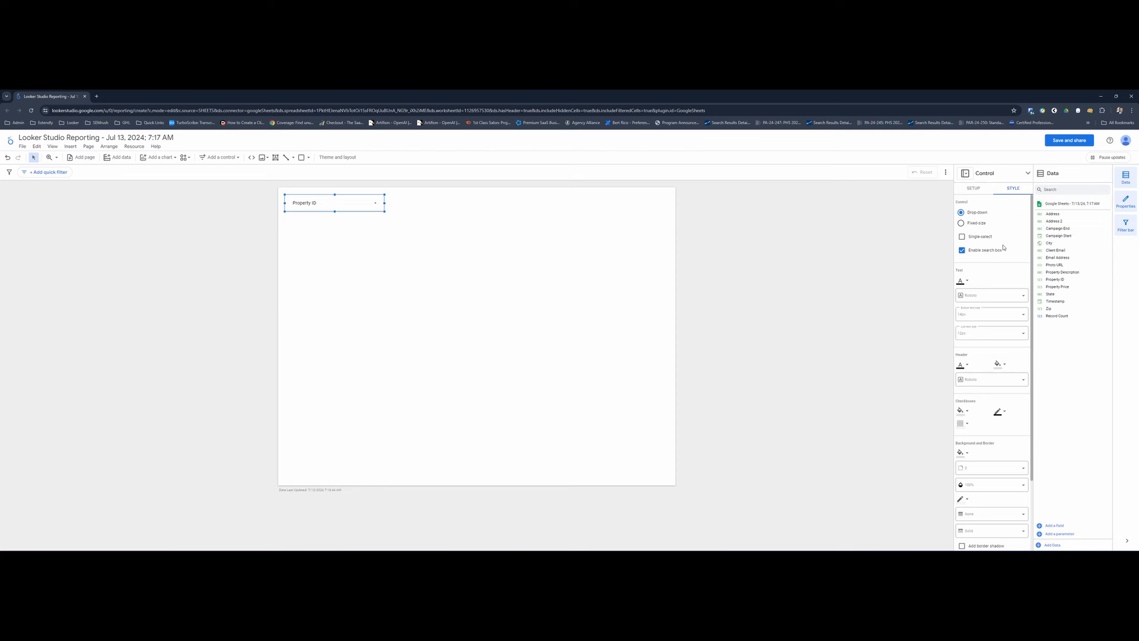
{"action": "left_click", "coordinate": [962, 237]}
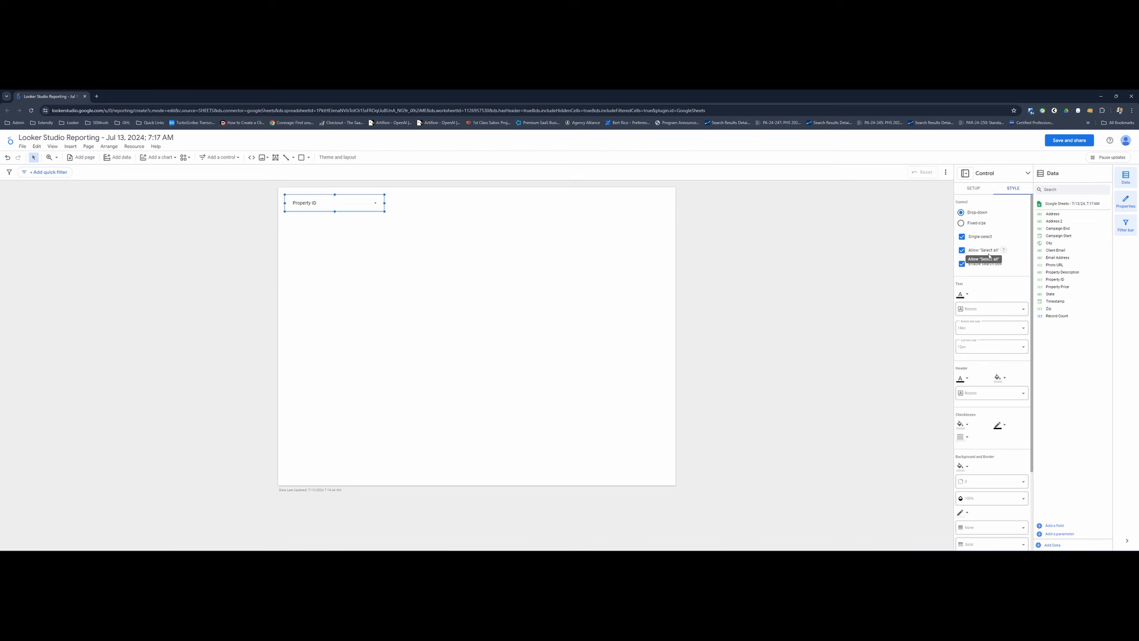
{"action": "left_click", "coordinate": [989, 257]}
- Set the Property ID drop-down's default selection to 1
{"action": "left_click", "coordinate": [973, 189]}
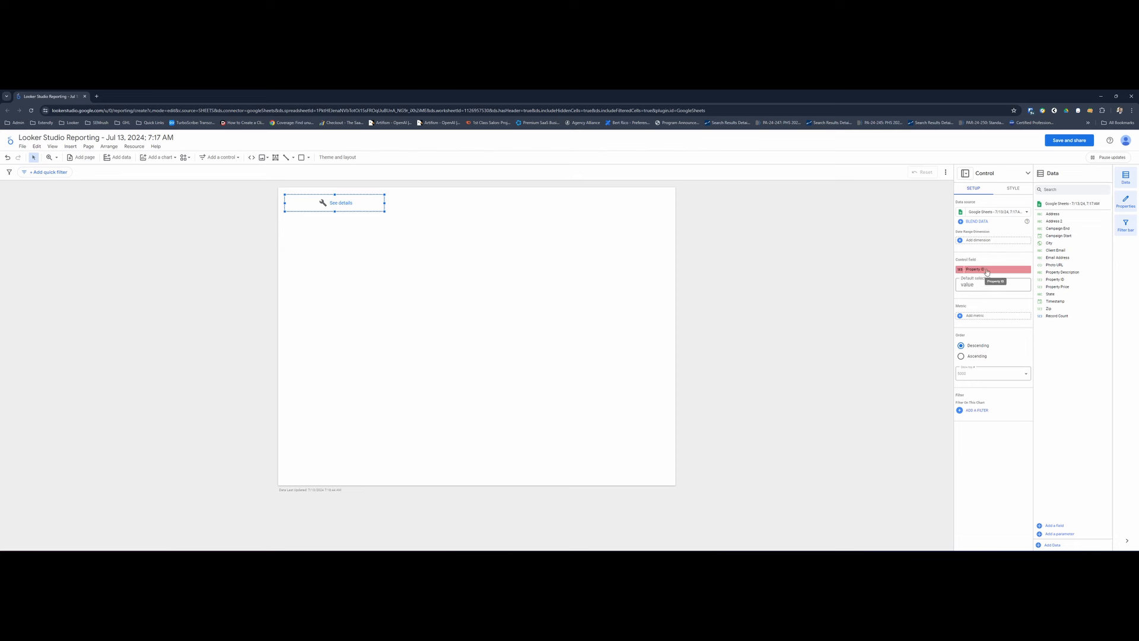
{"action": "left_click", "coordinate": [974, 284]}
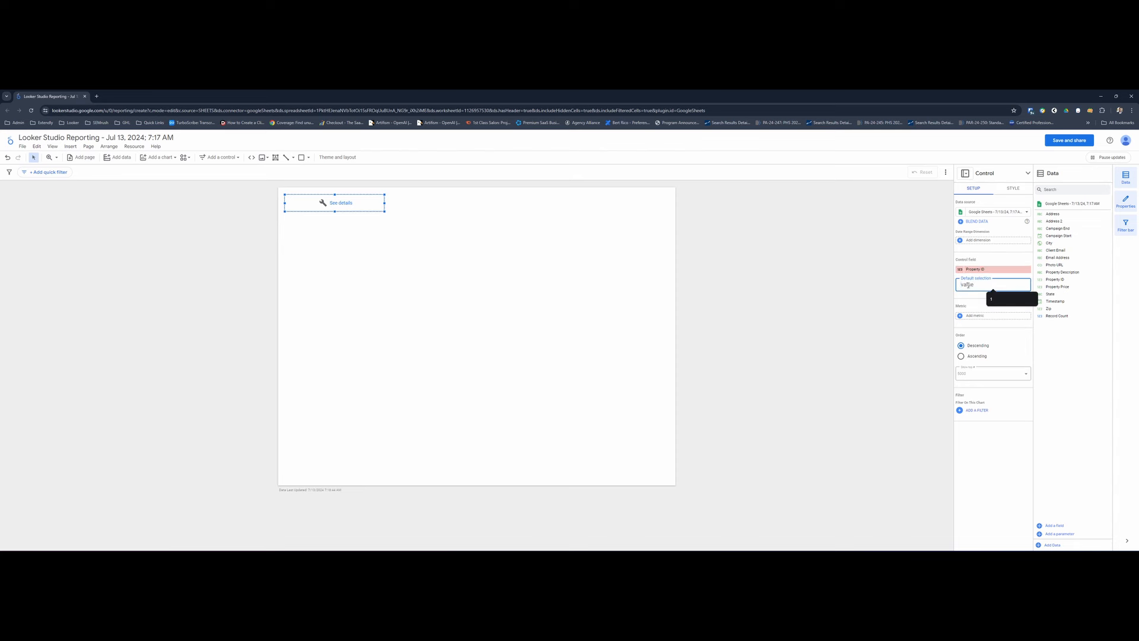
{"action": "type", "text": "1"}
{"action": "key", "text": "Return"}
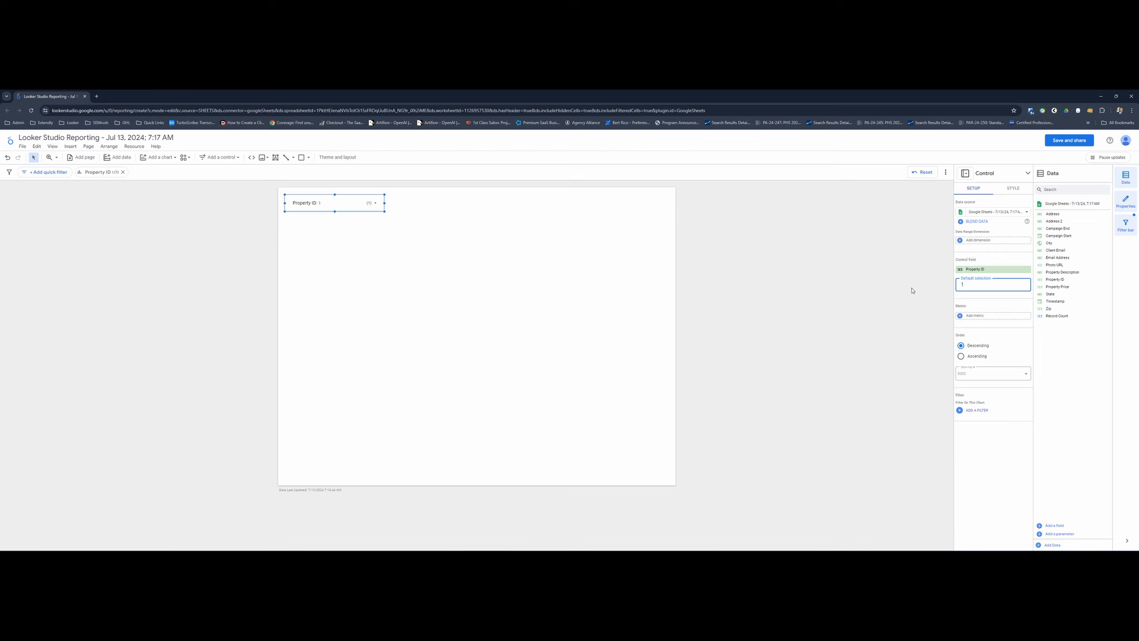
{"action": "left_click", "coordinate": [445, 283]}
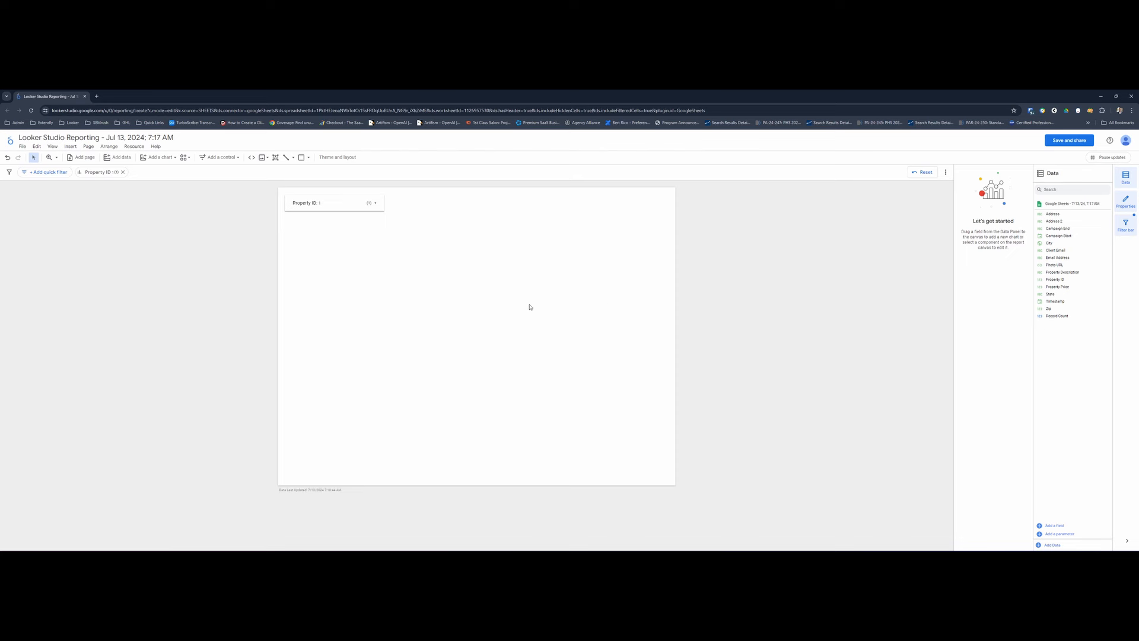
{"action": "left_click", "coordinate": [122, 159]}
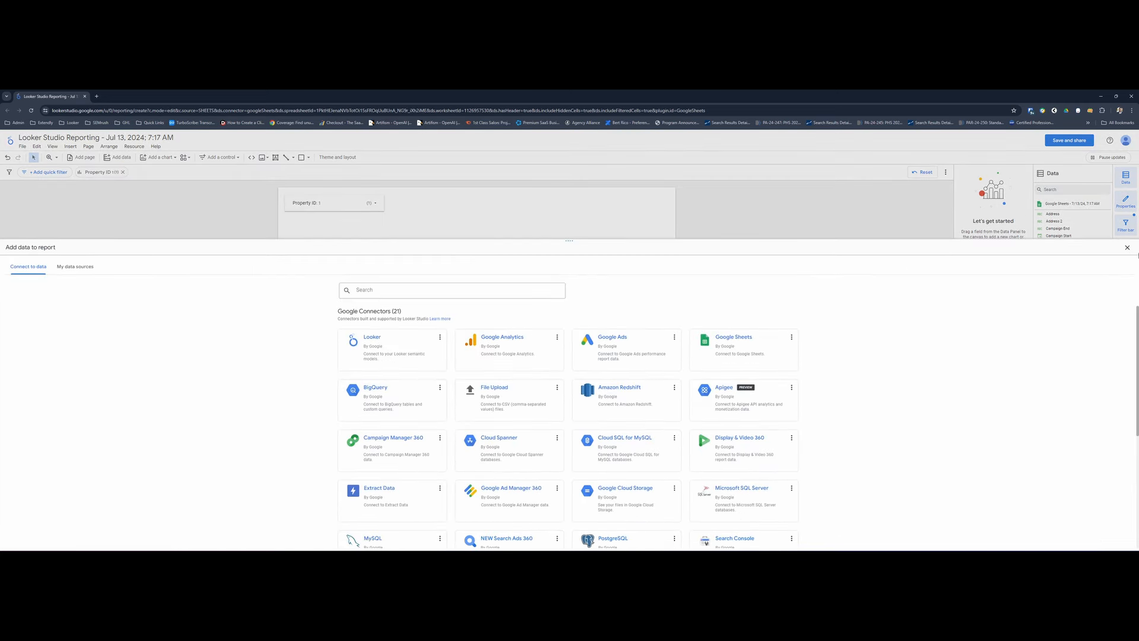
{"action": "left_click", "coordinate": [1128, 248]}
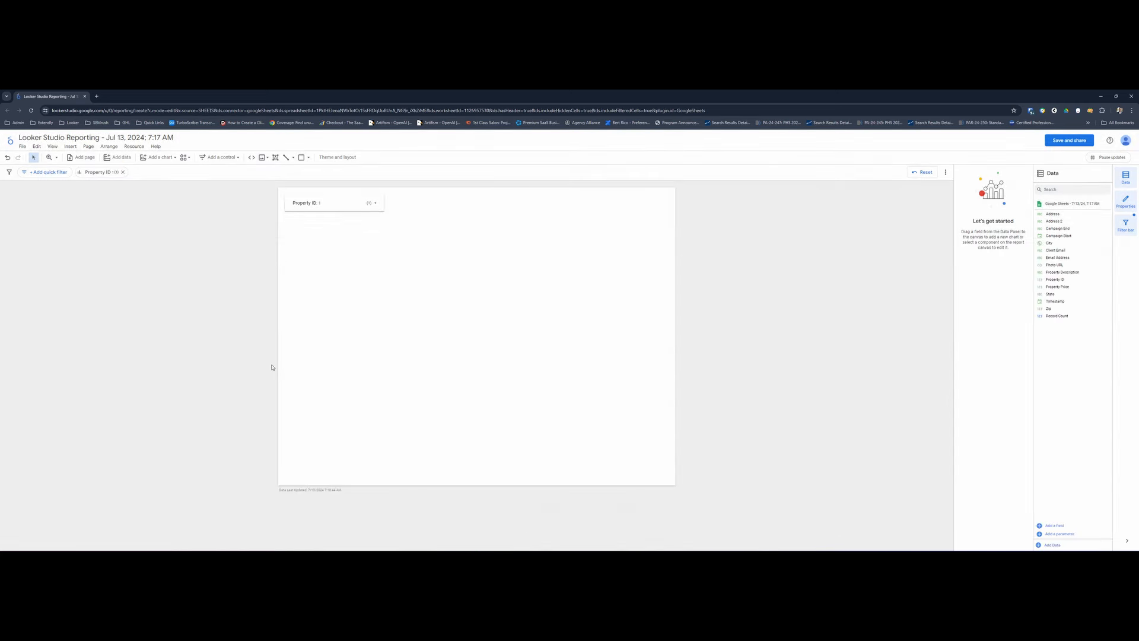
- Add a table chart to the report and place it in the page's upper-right corner
{"action": "left_click", "coordinate": [152, 157]}
{"action": "left_click", "coordinate": [150, 184]}
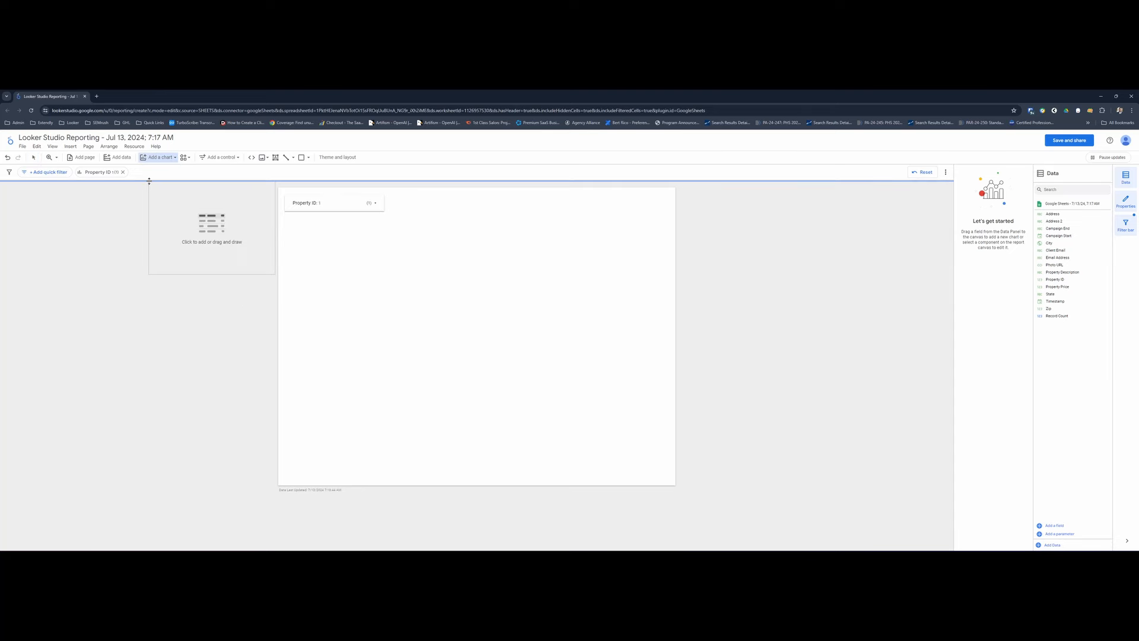
{"action": "left_click", "coordinate": [442, 247]}
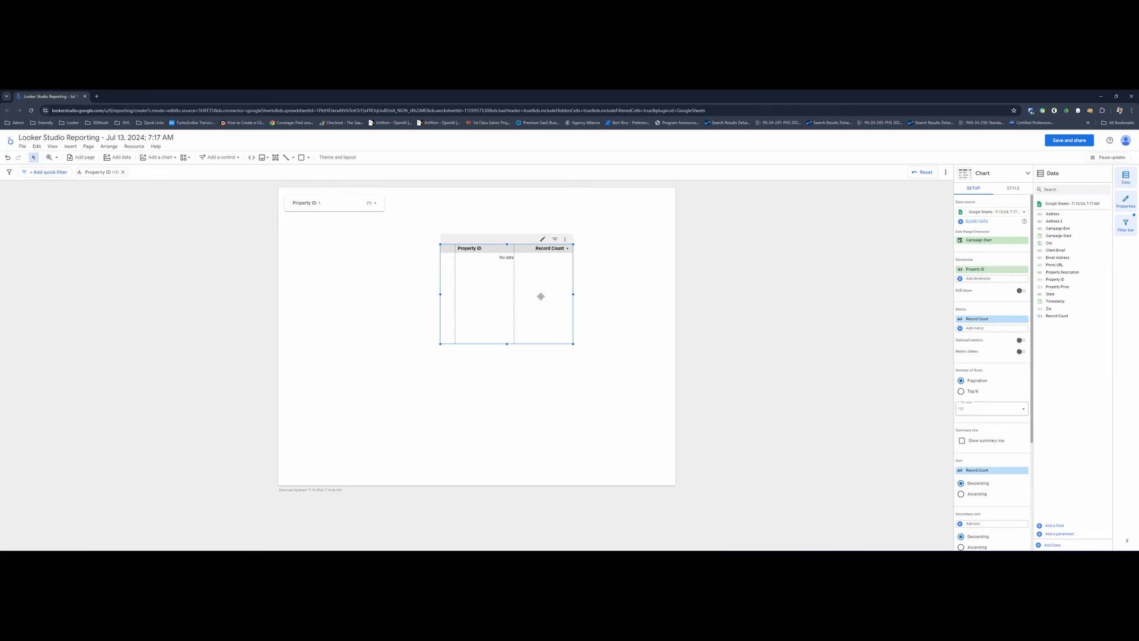
{"action": "left_click_drag", "start_coordinate": [550, 298], "coordinate": [650, 248]}
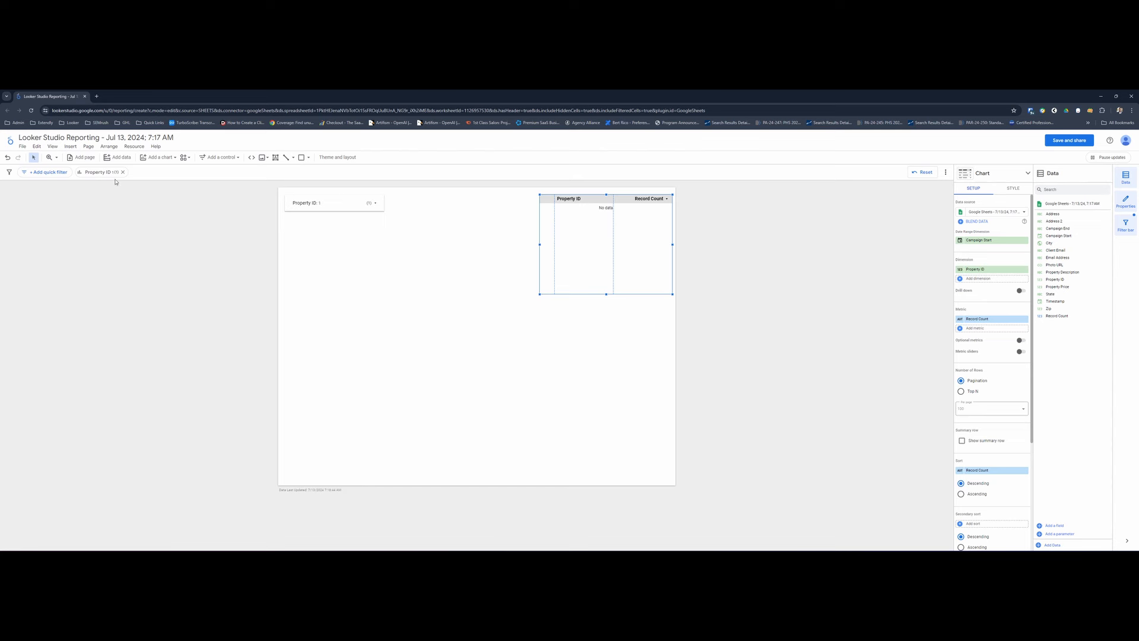
{"action": "left_click", "coordinate": [263, 157]}
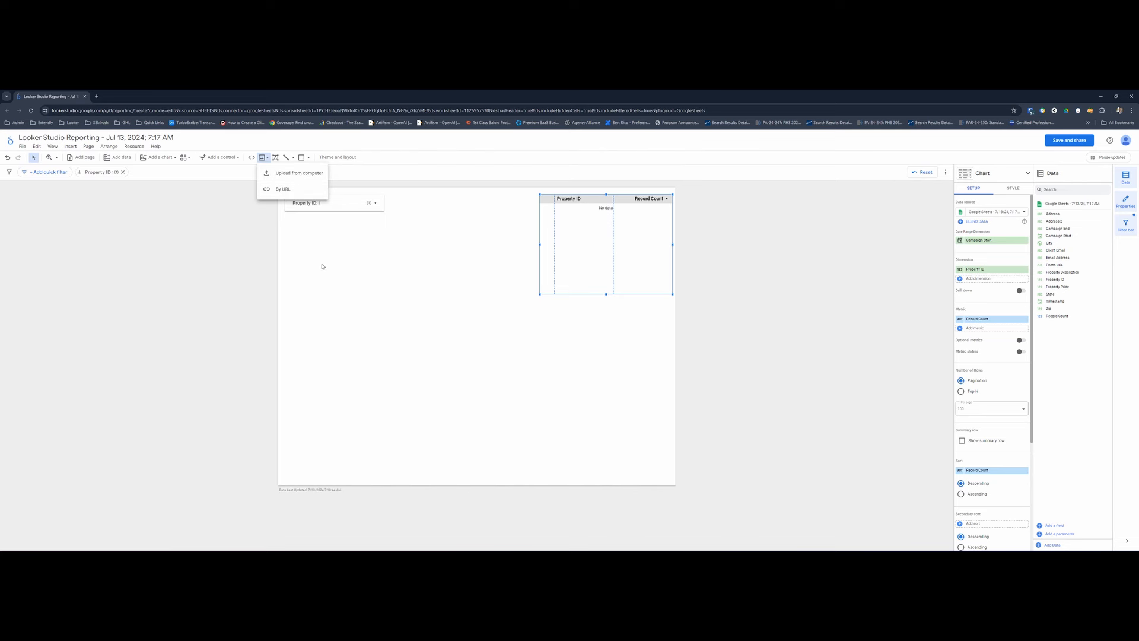
{"action": "left_click", "coordinate": [301, 240]}
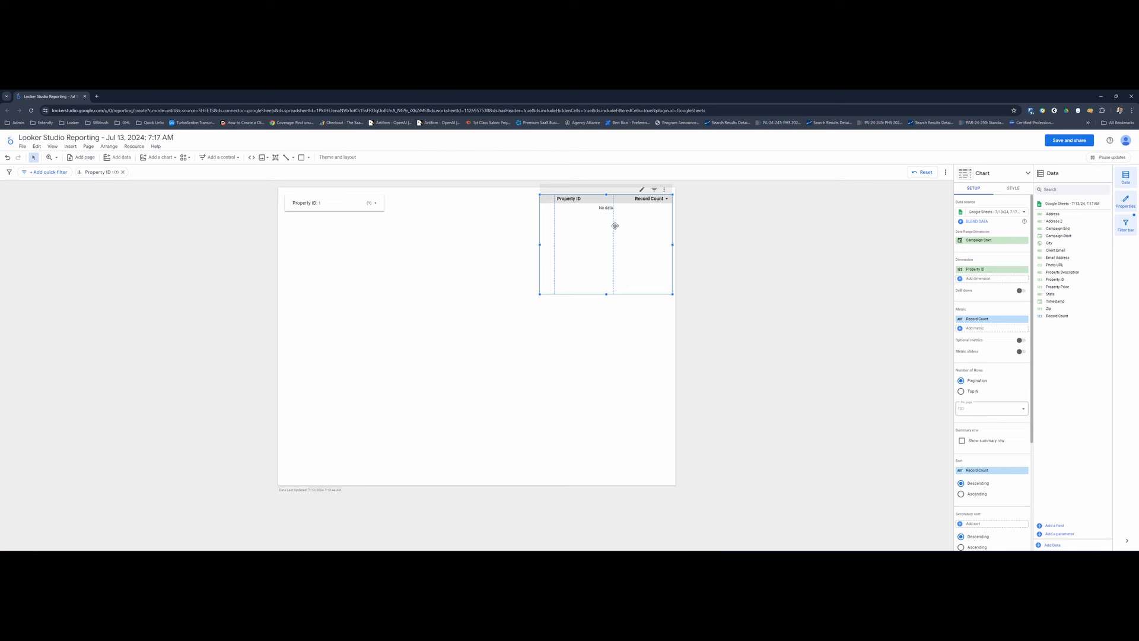
- Make Photo URL the table's only dimension, removing Property ID, the Campaign Start date range dimension and the Record Count metric
{"action": "left_click", "coordinate": [1025, 270]}
{"action": "left_click", "coordinate": [1025, 240]}
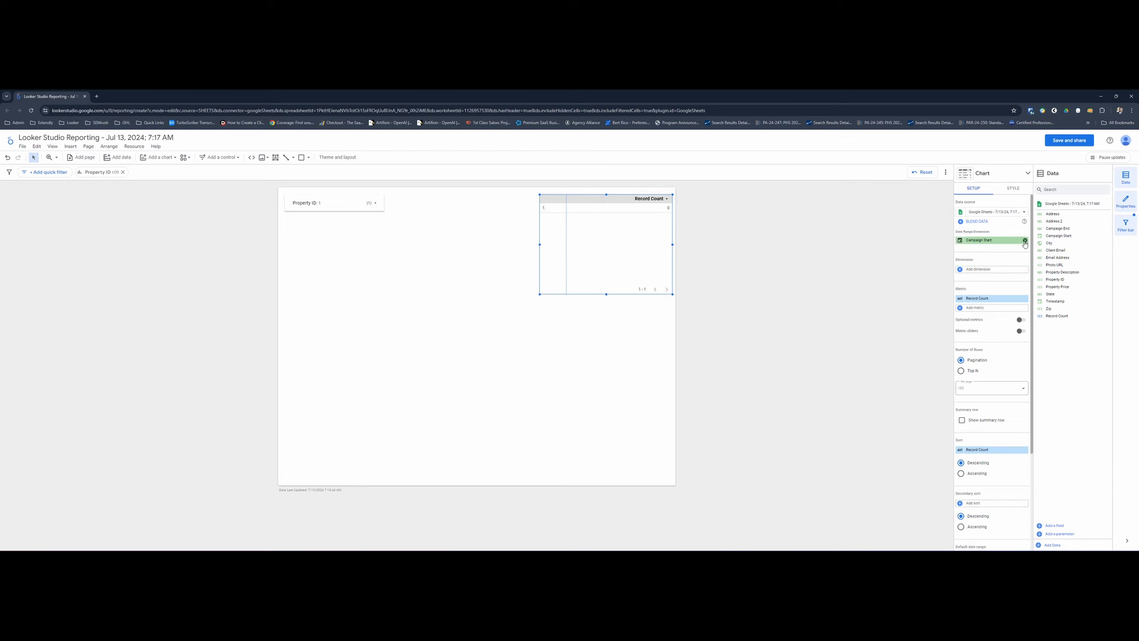
{"action": "left_click", "coordinate": [1027, 300]}
{"action": "left_click", "coordinate": [1017, 276]}
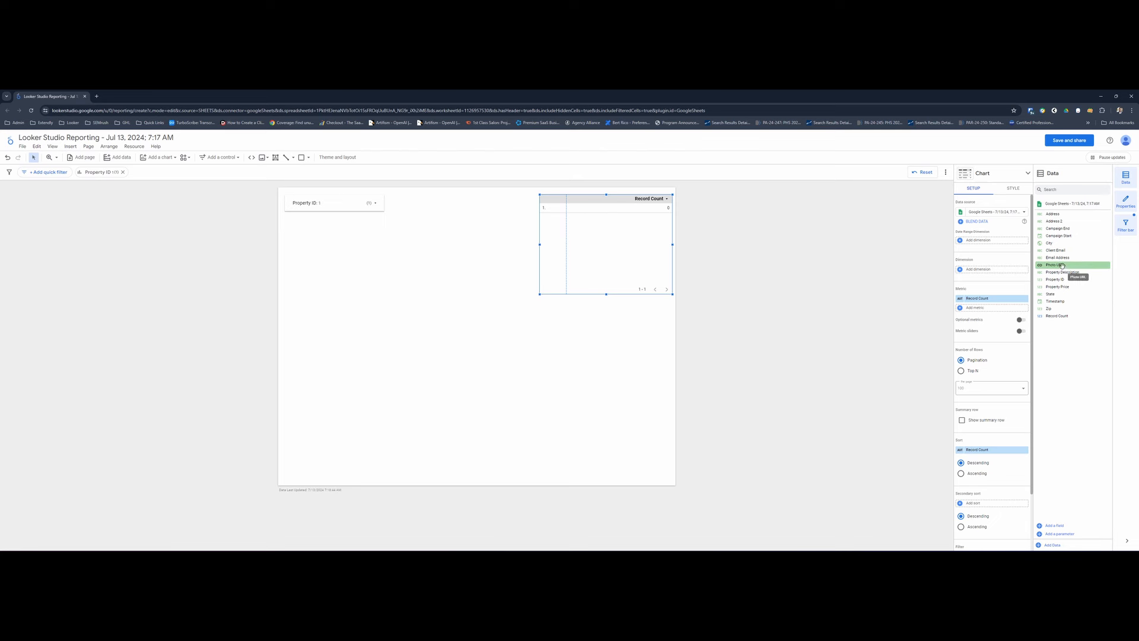
{"action": "left_click_drag", "start_coordinate": [1061, 265], "coordinate": [1000, 277]}
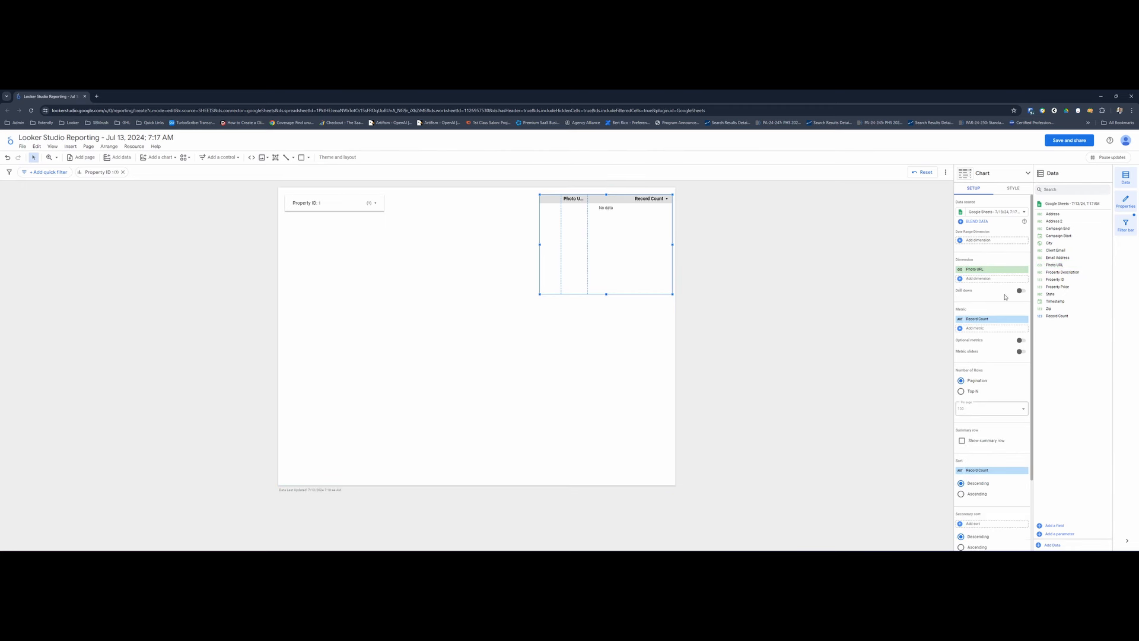
{"action": "left_click", "coordinate": [1024, 319]}
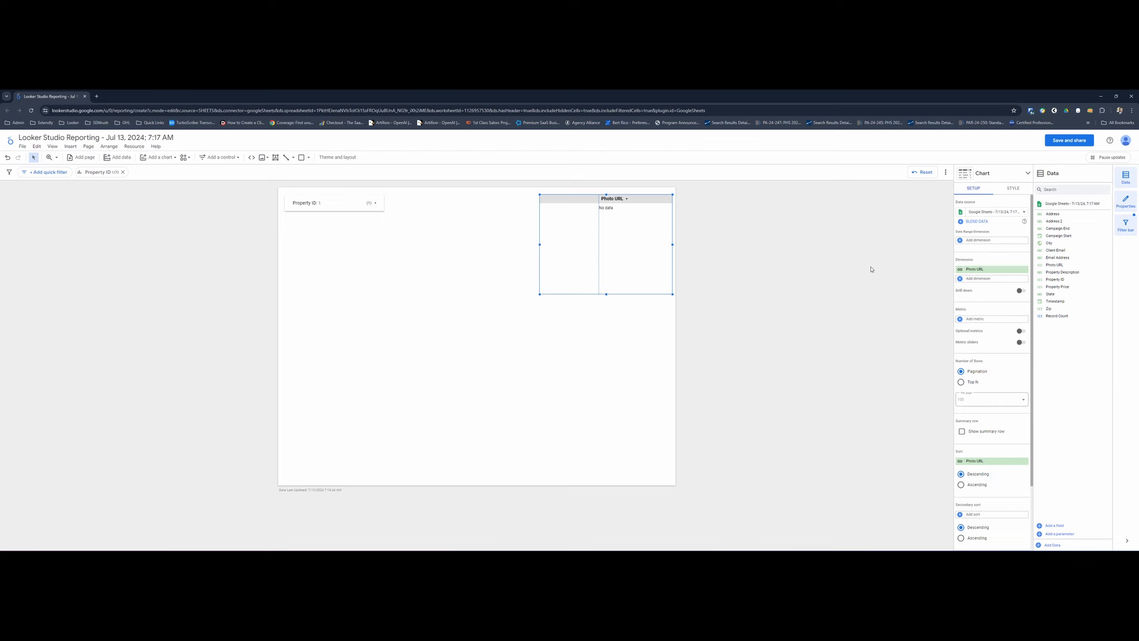
- Set the data type of the table's Photo URL dimension to Image
{"action": "left_click", "coordinate": [960, 271]}
{"action": "left_click", "coordinate": [921, 308]}
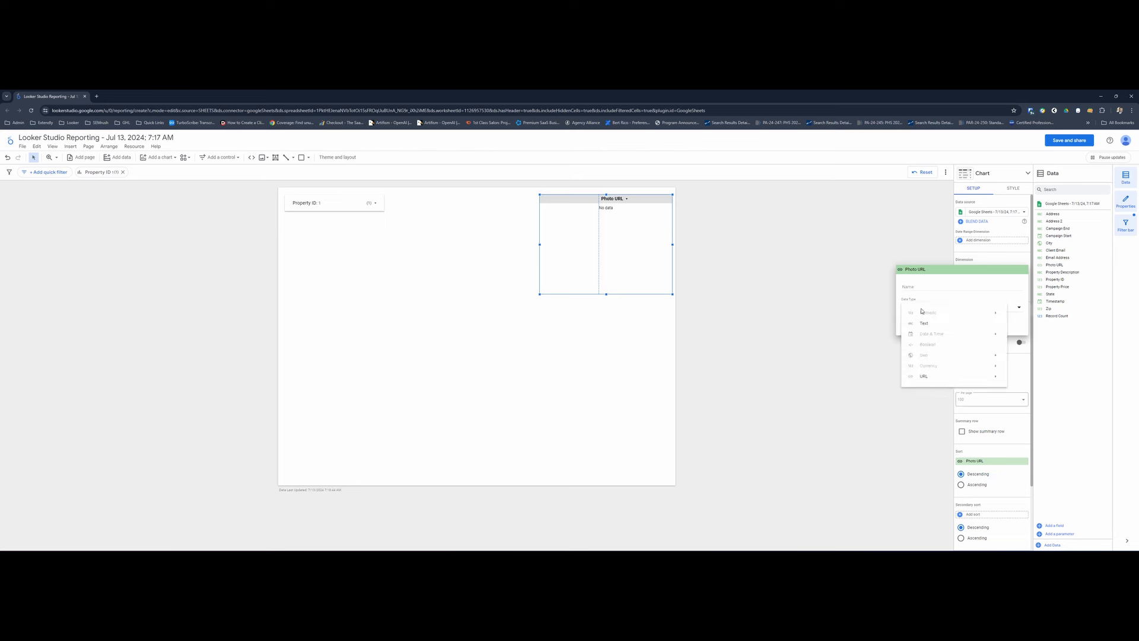
{"action": "mouse_move", "coordinate": [939, 382]}
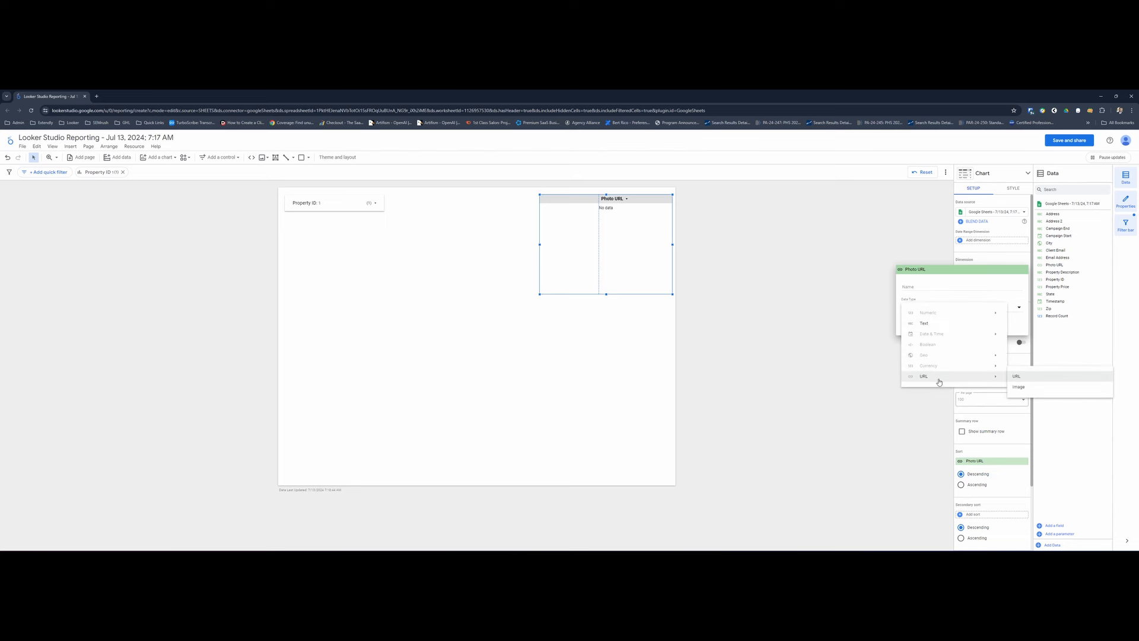
{"action": "left_click", "coordinate": [1024, 388]}
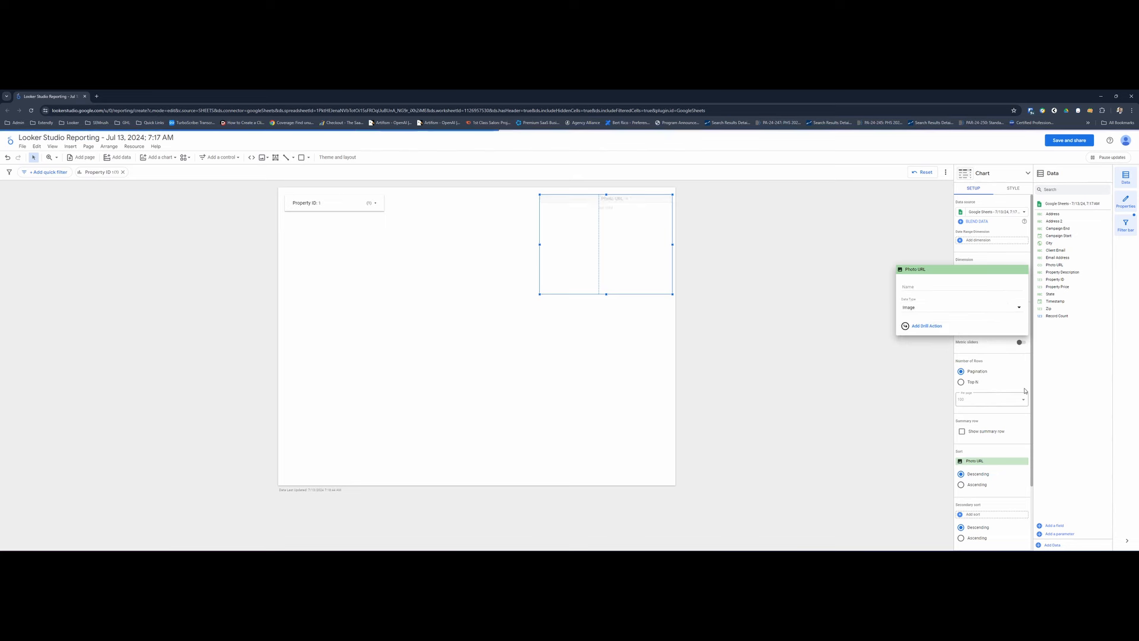
{"action": "left_click", "coordinate": [873, 397]}
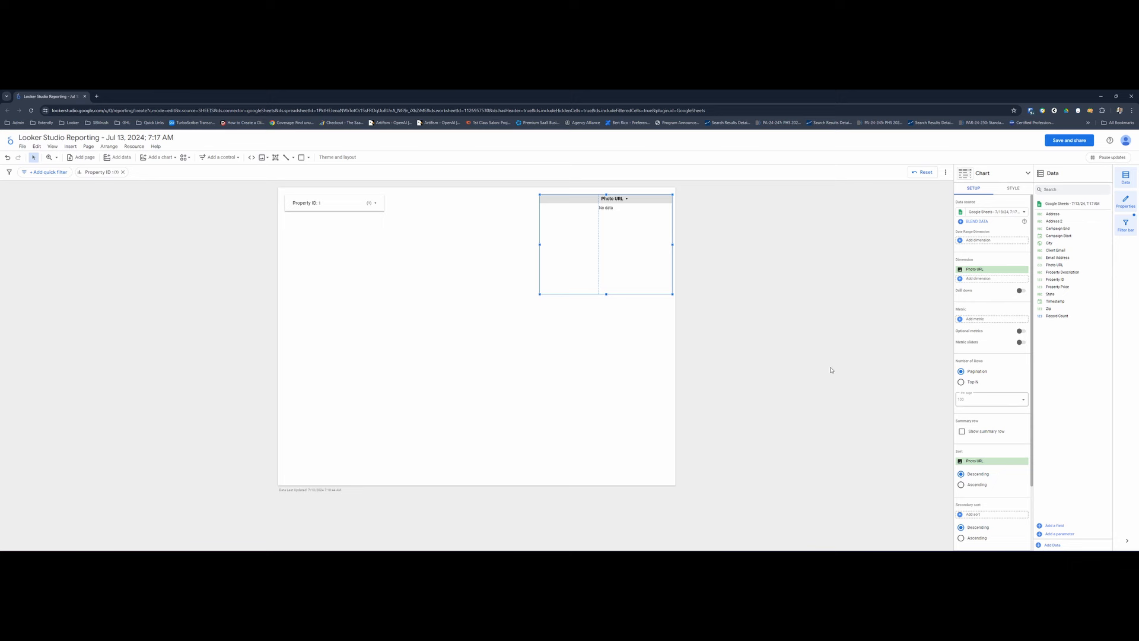
- Change the Photo URL field's type to Image in the report's Google Sheets data source and return to the report
{"action": "left_click", "coordinate": [133, 148]}
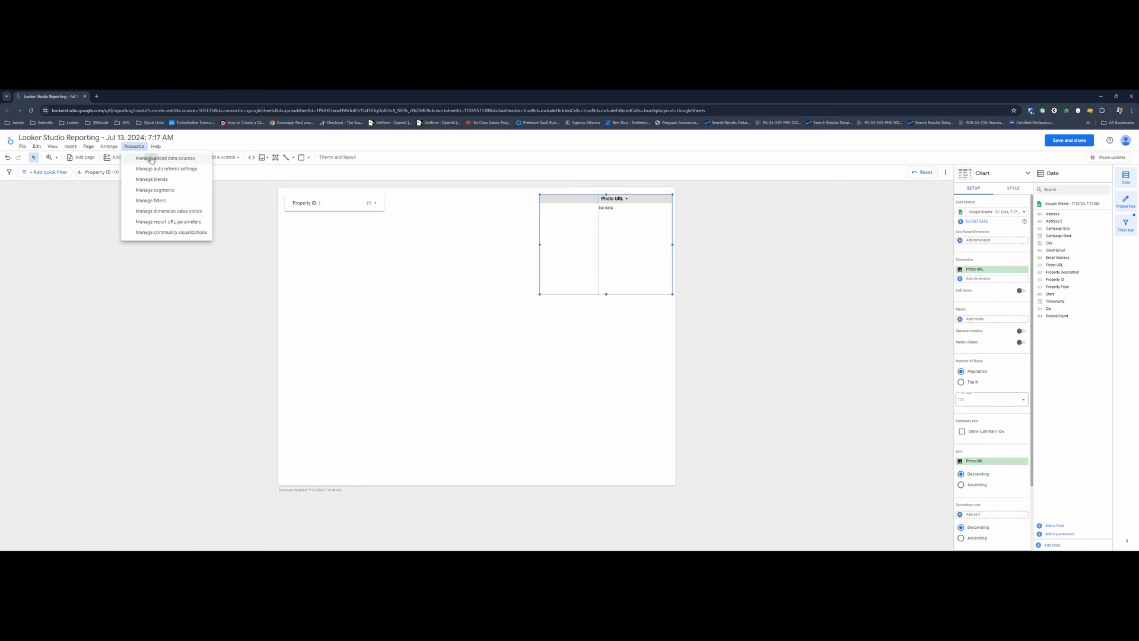
{"action": "left_click", "coordinate": [152, 158]}
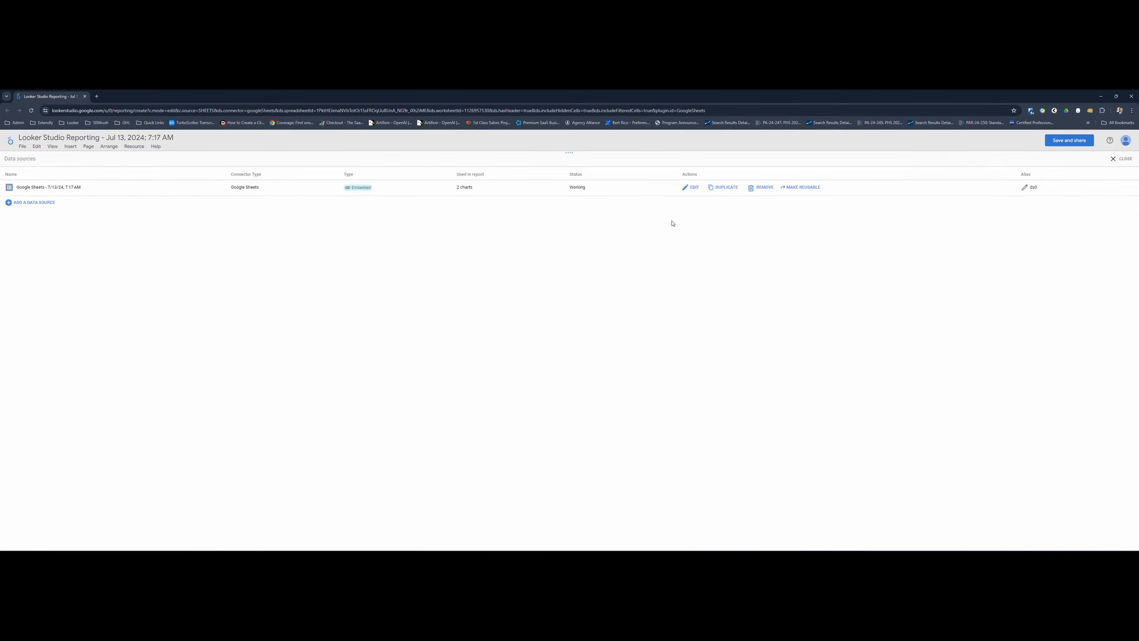
{"action": "left_click", "coordinate": [687, 189]}
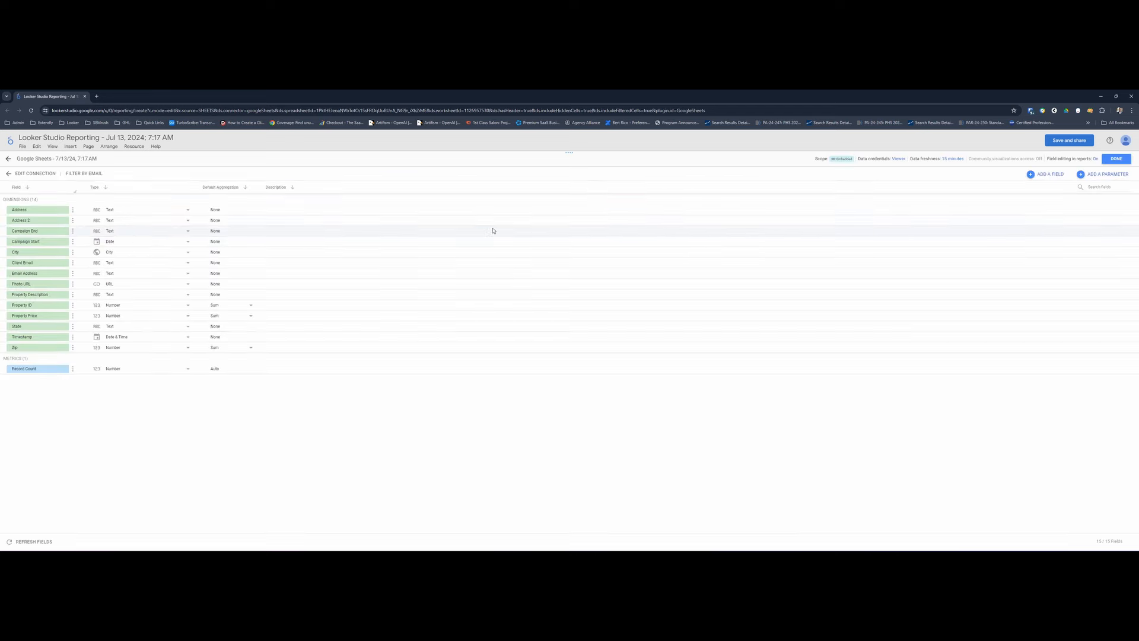
{"action": "left_click", "coordinate": [122, 289]}
{"action": "mouse_move", "coordinate": [113, 362]}
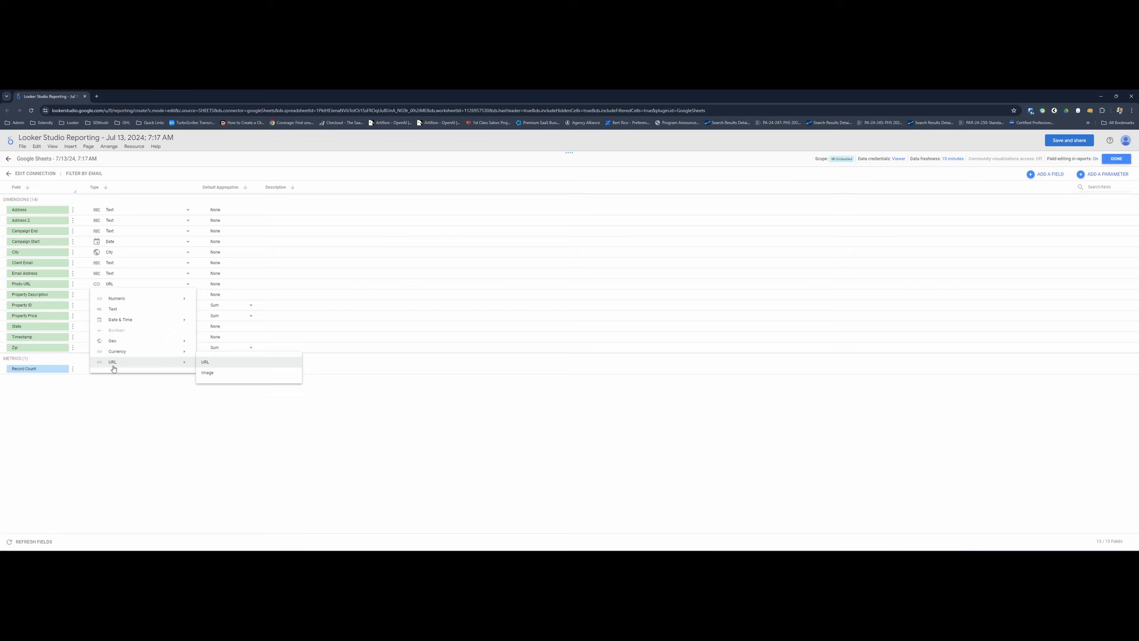
{"action": "left_click", "coordinate": [214, 375]}
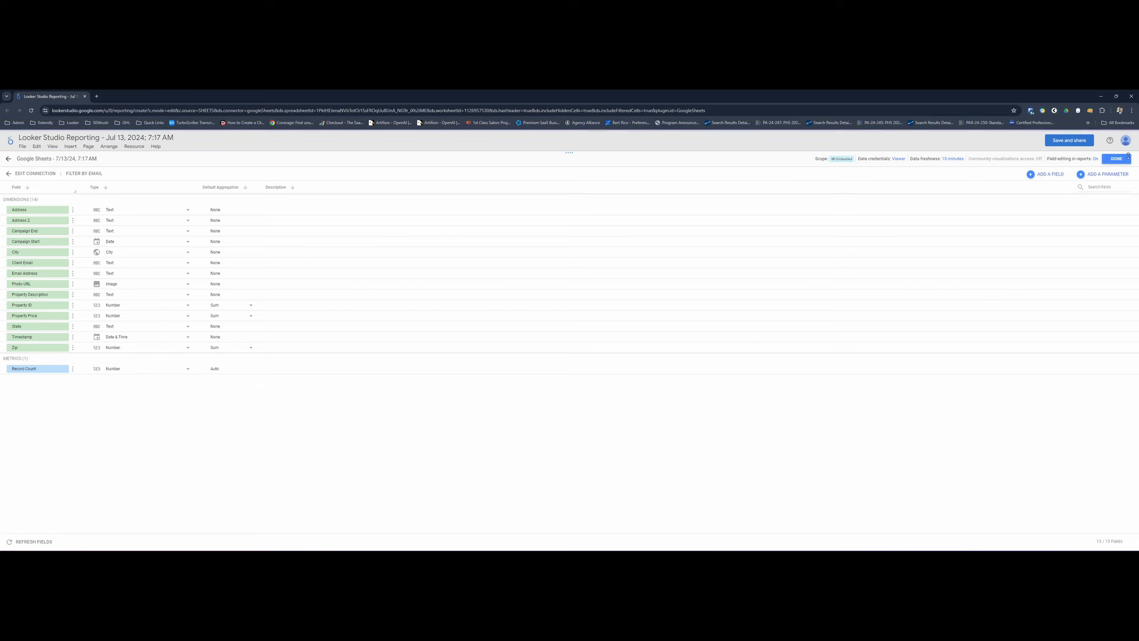
{"action": "left_click", "coordinate": [1116, 158]}
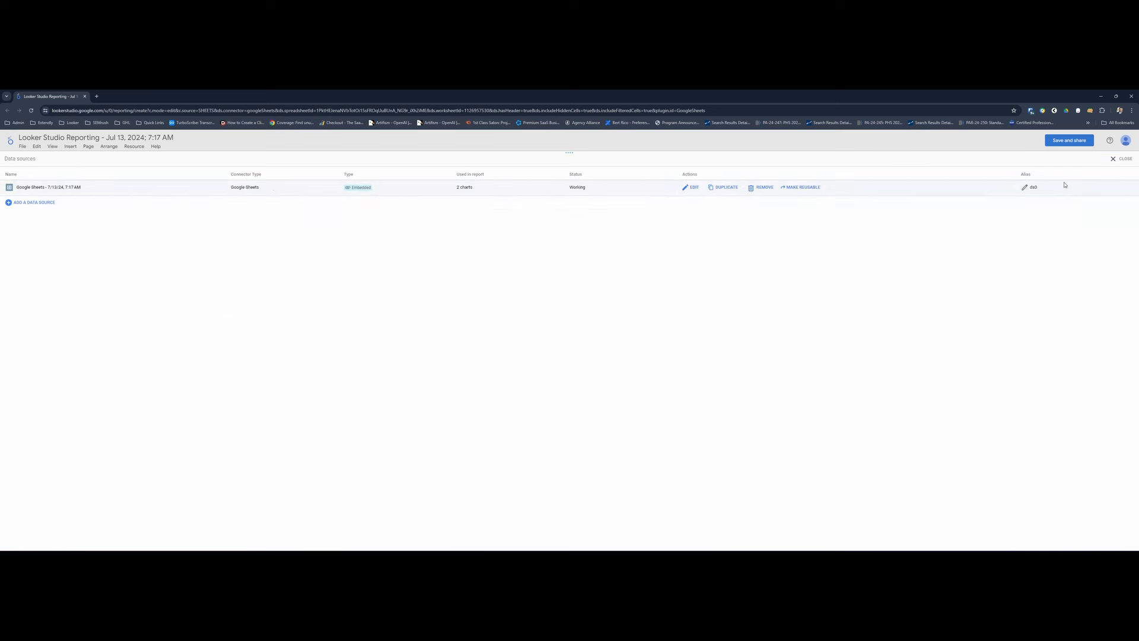
{"action": "left_click", "coordinate": [1118, 159]}
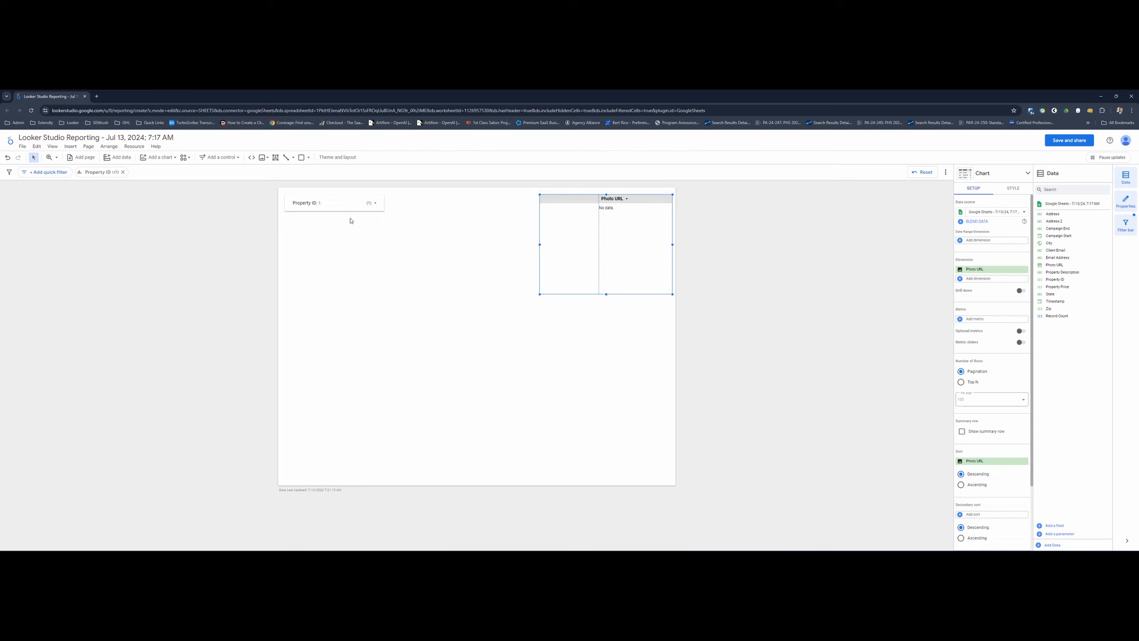
- Filter the report to Property ID 1234 with the drop-down control
{"action": "left_click", "coordinate": [336, 207]}
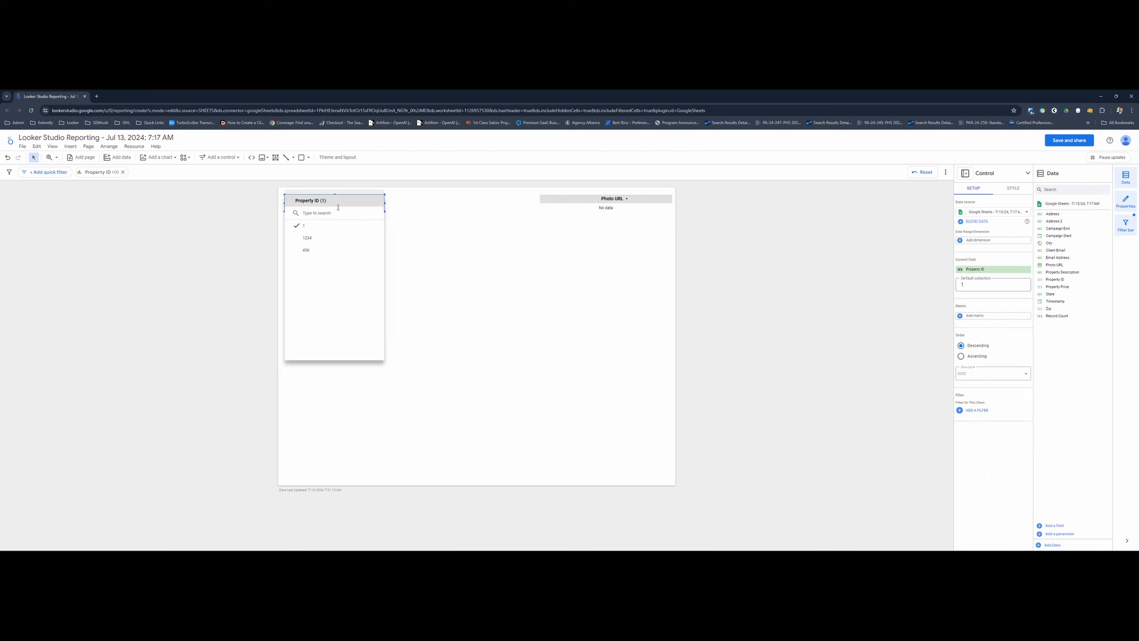
{"action": "left_click", "coordinate": [301, 238]}
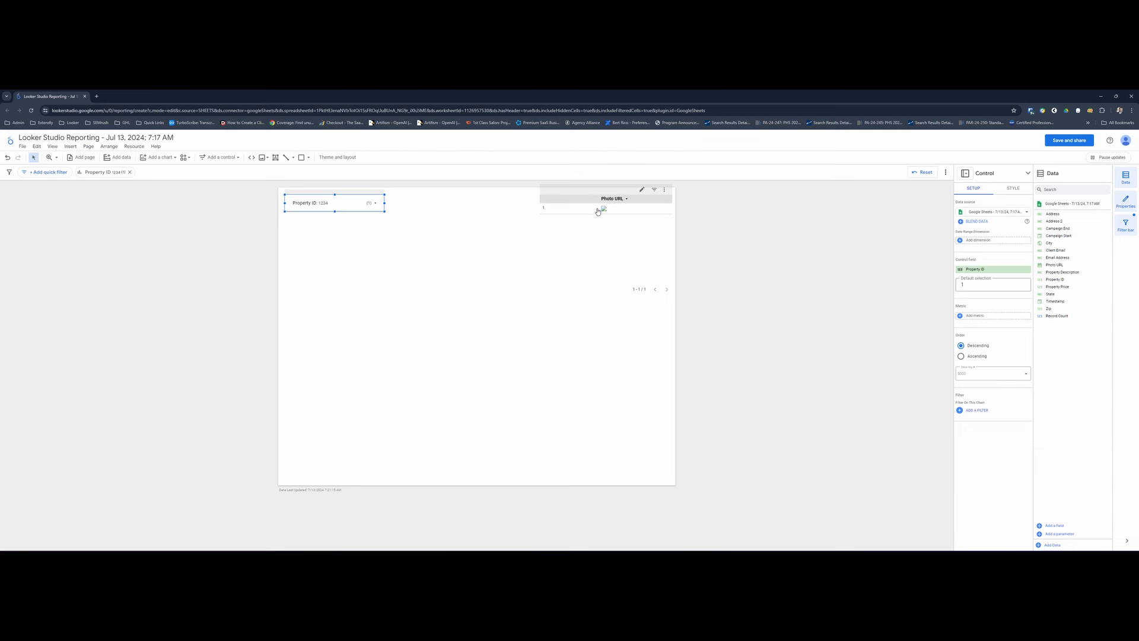
- Switch to the Property Dashboard spreadsheet in Google Sheets and inspect the "open?id" part of the Photo URL in K2
{"action": "key", "text": "alt+Tab"}
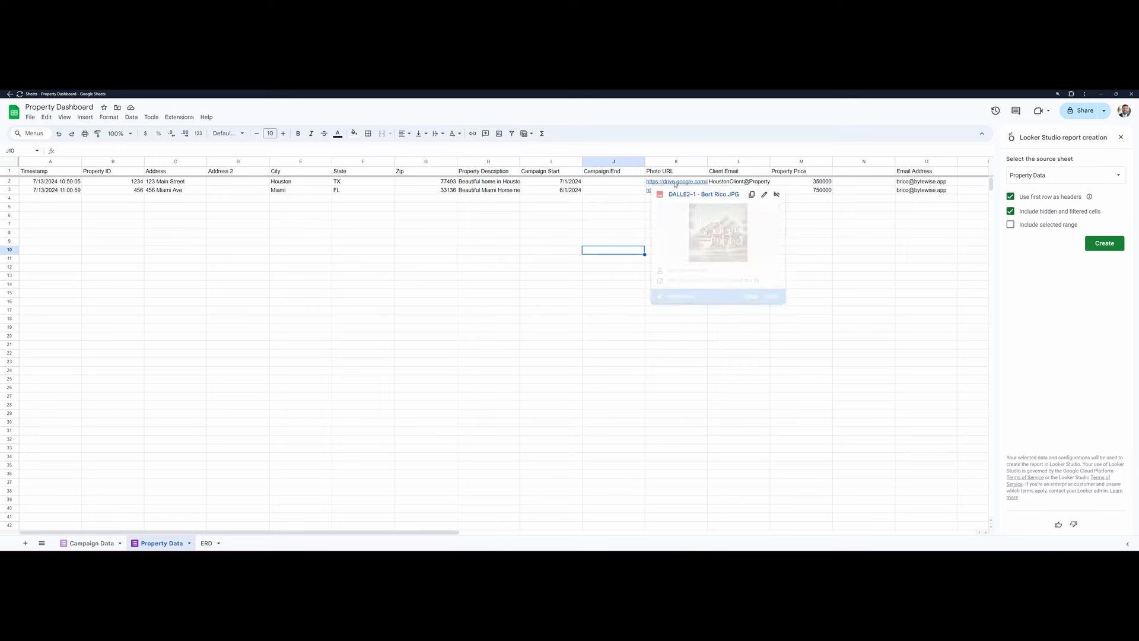
{"action": "left_click", "coordinate": [642, 184]}
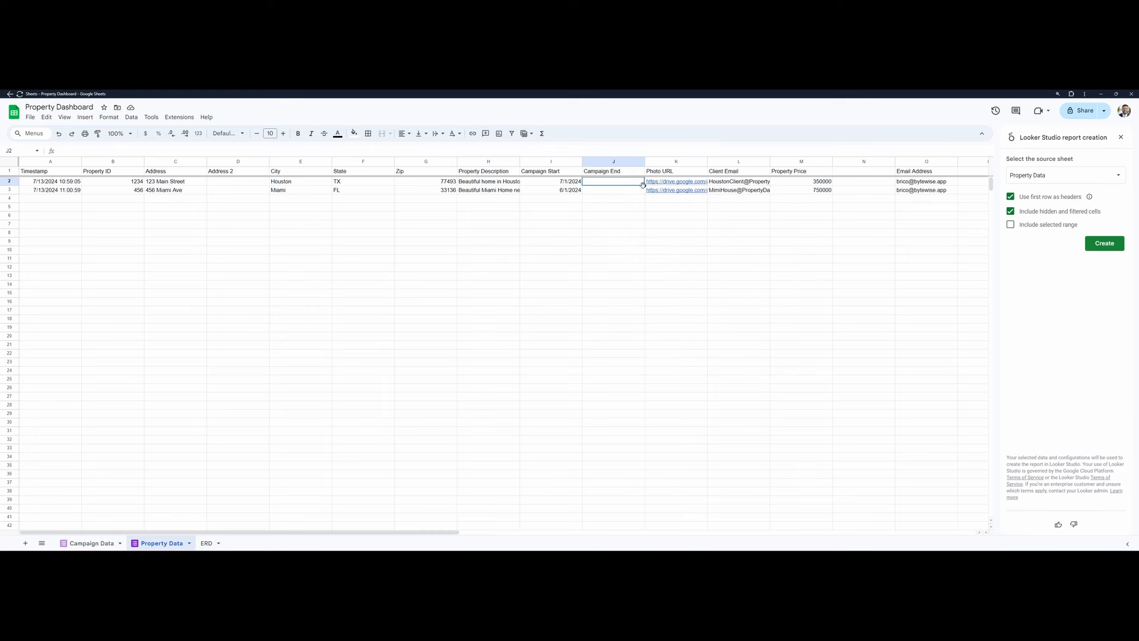
{"action": "key", "text": "Right"}
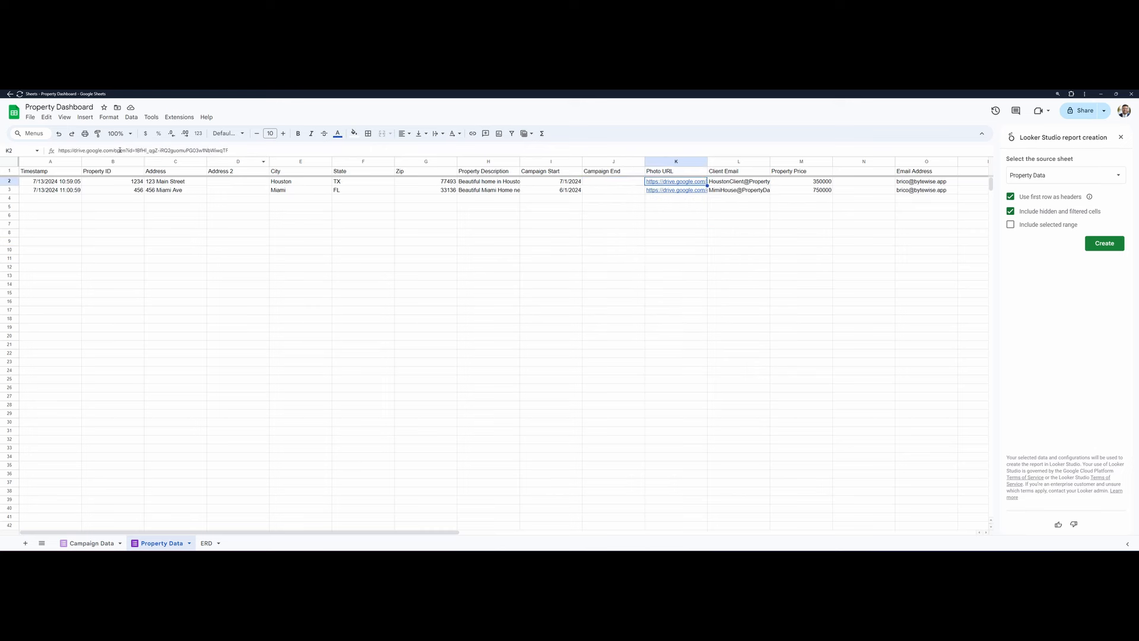
{"action": "left_click_drag", "start_coordinate": [115, 151], "coordinate": [133, 151]}
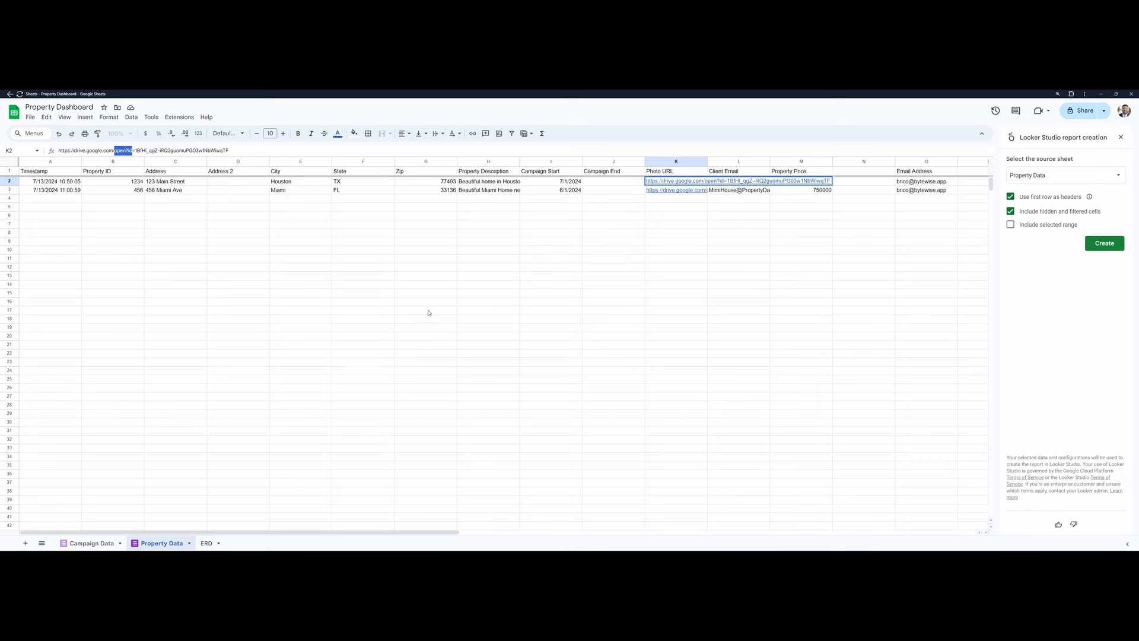
{"action": "left_click", "coordinate": [614, 297]}
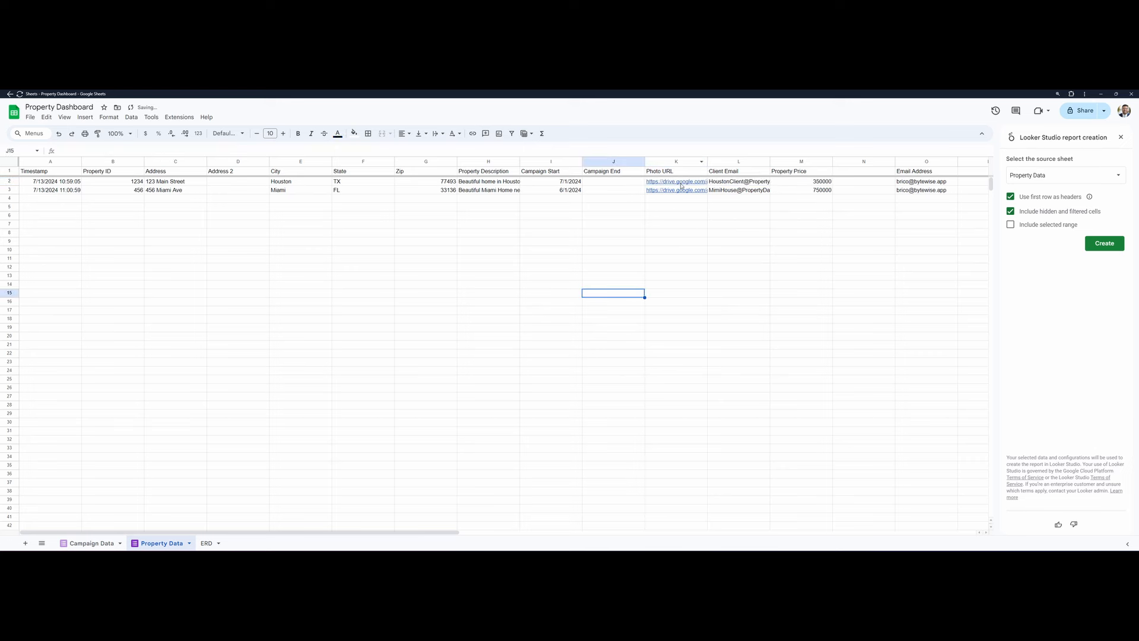
- Open the photo linked in K2 of the Property Data sheet in Google Drive
{"action": "left_click", "coordinate": [631, 183]}
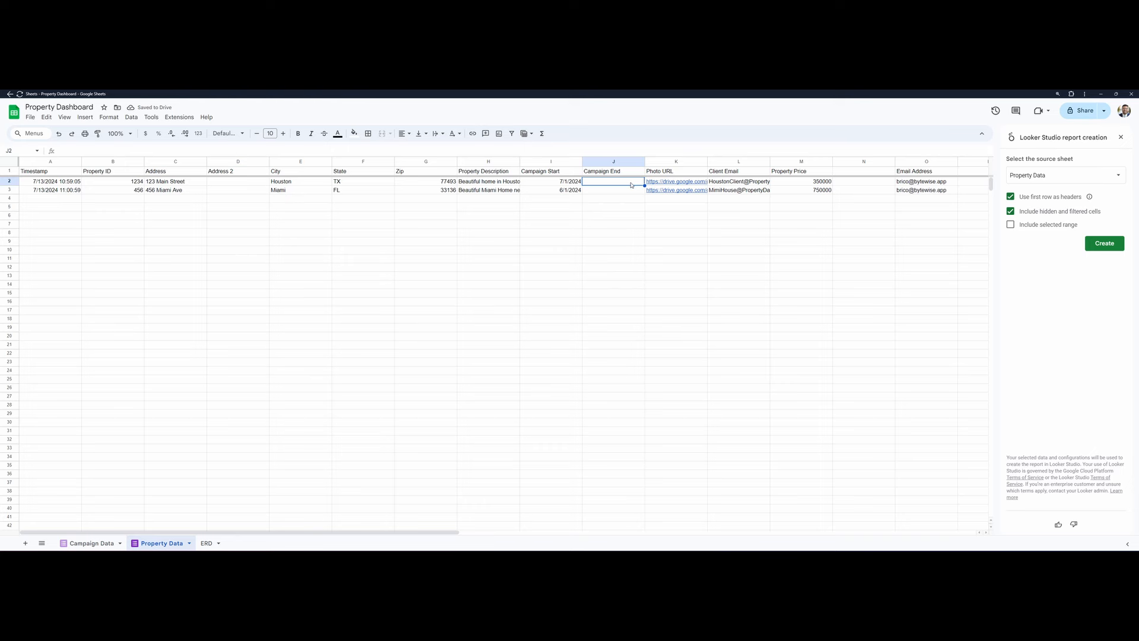
{"action": "key", "text": "Right"}
{"action": "mouse_move", "coordinate": [689, 185]}
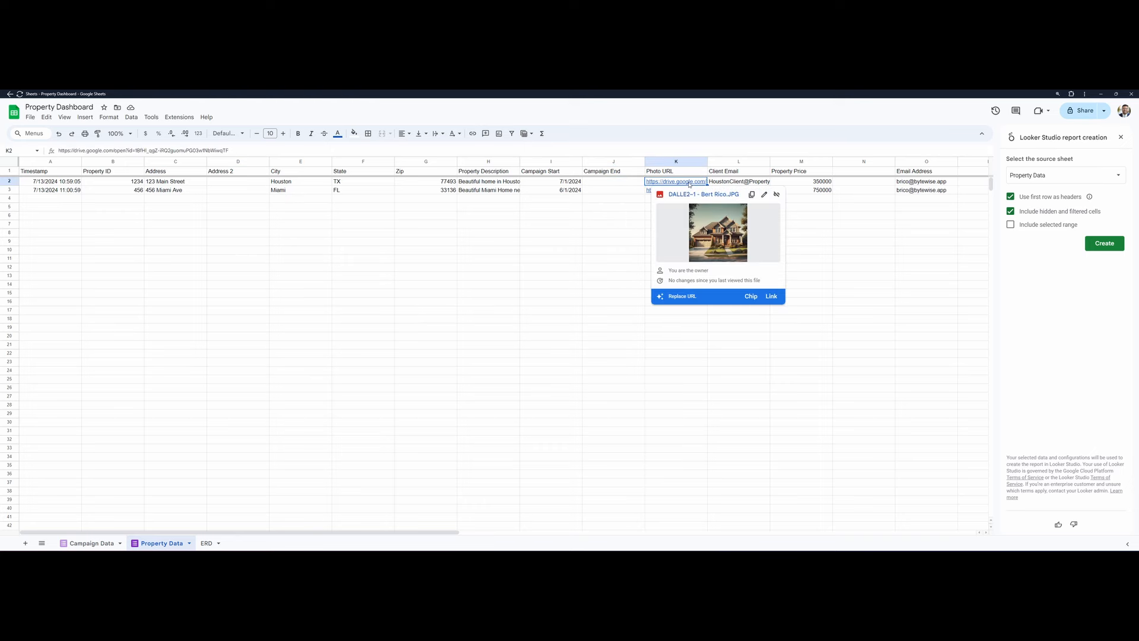
{"action": "left_click", "coordinate": [685, 193]}
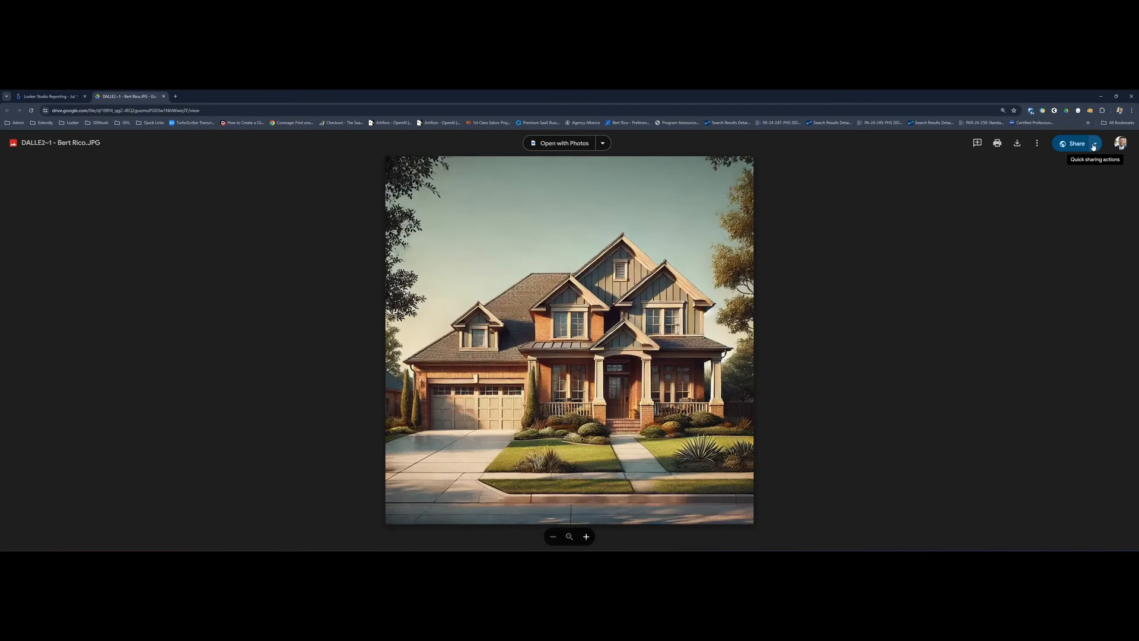
- Examine the photo's general access sharing settings and the roles available to anyone with the link
{"action": "left_click", "coordinate": [1037, 144]}
{"action": "left_click", "coordinate": [1074, 143]}
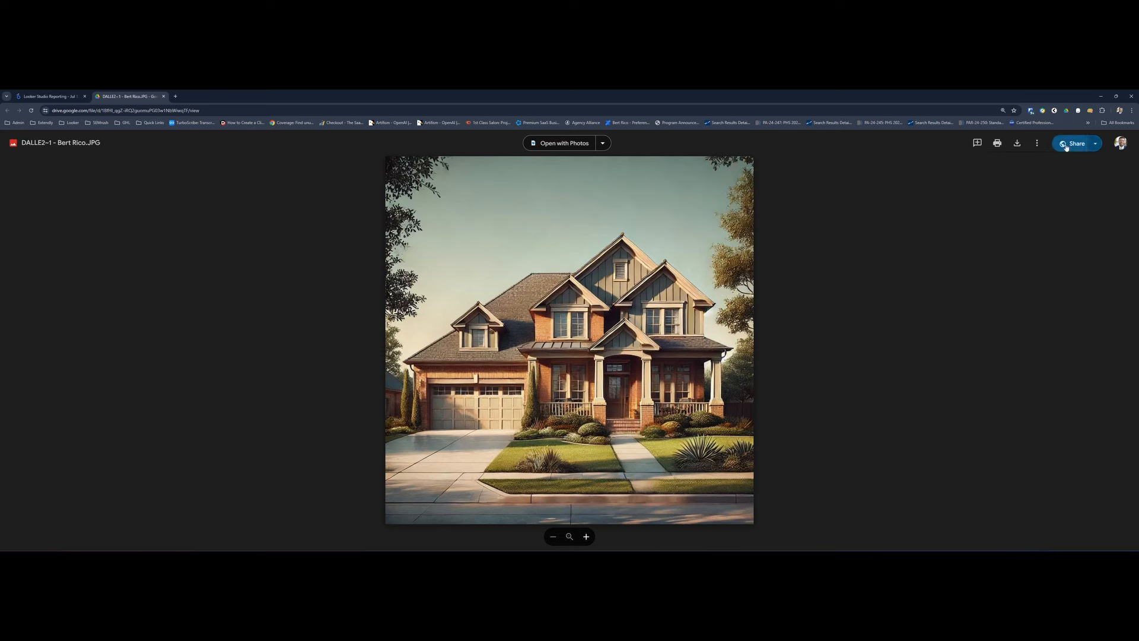
{"action": "left_click", "coordinate": [1074, 144]}
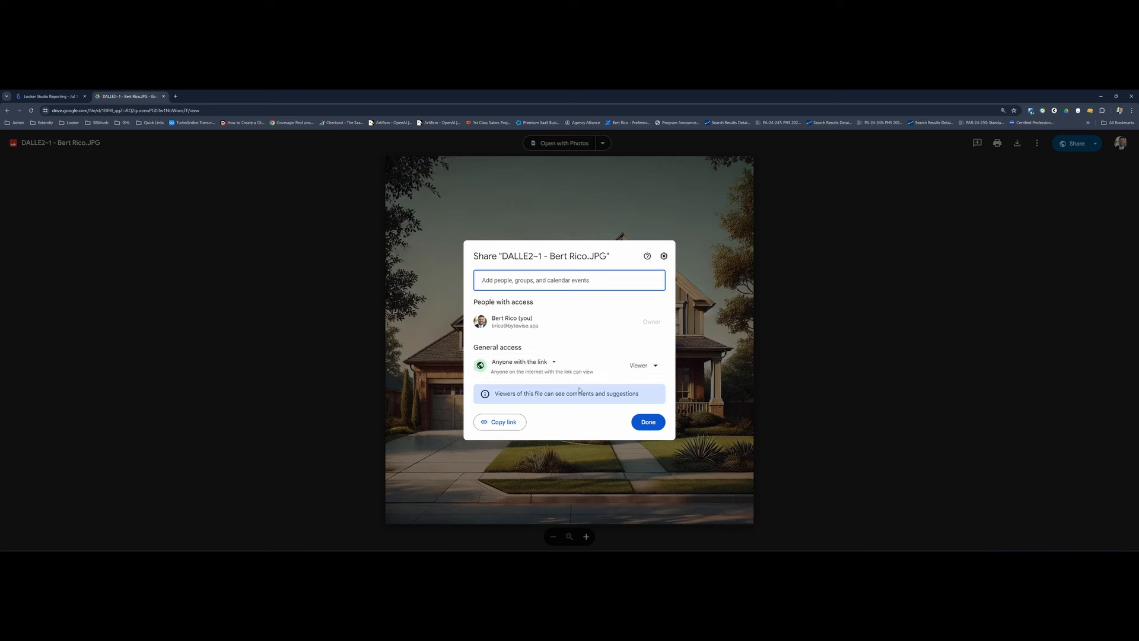
{"action": "left_click", "coordinate": [635, 369]}
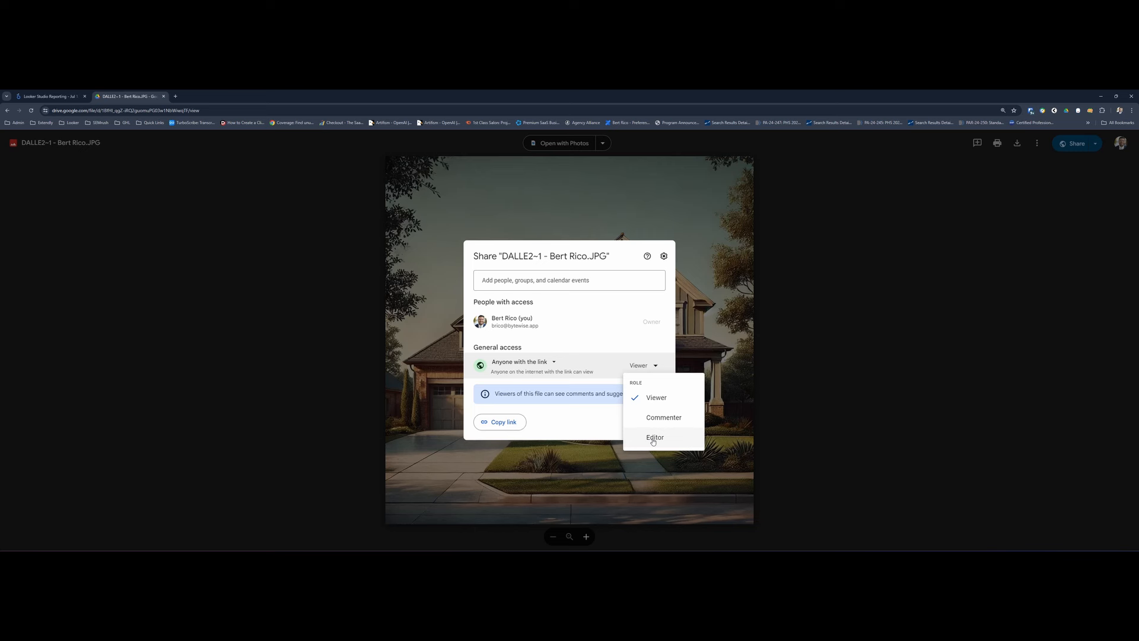
{"action": "left_click", "coordinate": [638, 363]}
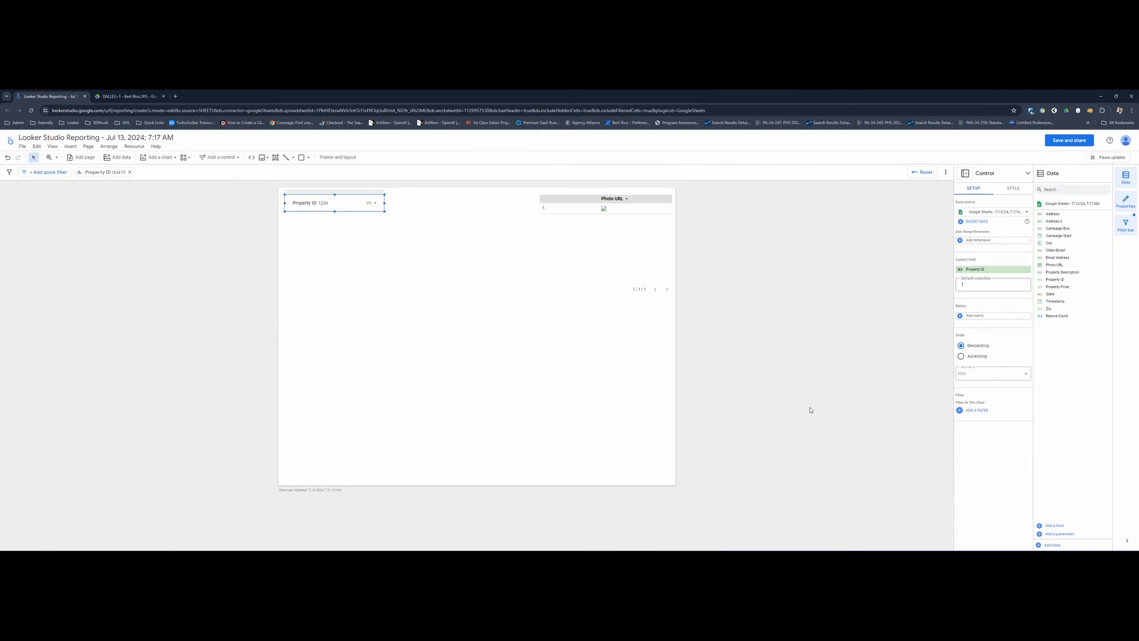
{"action": "left_click", "coordinate": [1055, 526]}
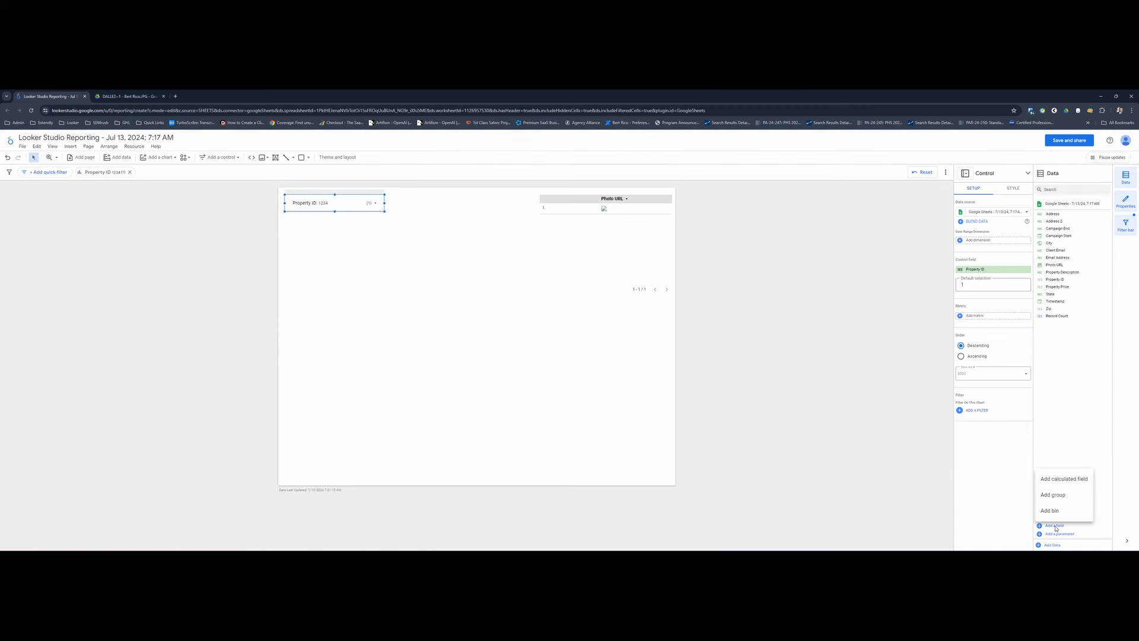
{"action": "left_click", "coordinate": [1072, 487]}
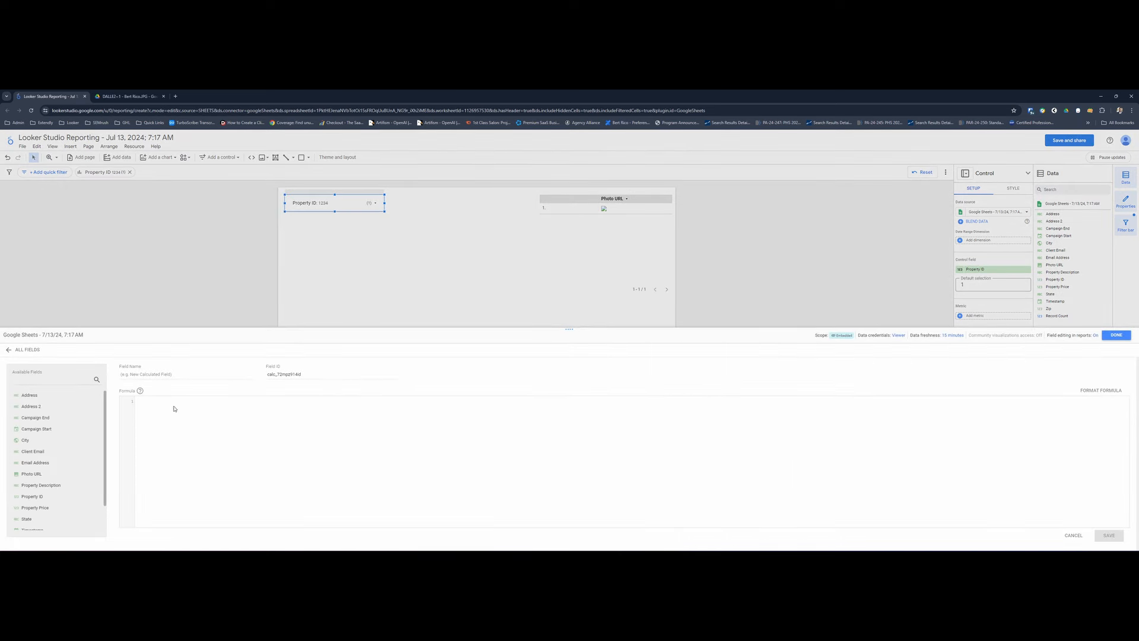
{"action": "left_click", "coordinate": [168, 375]}
{"action": "type", "text": "Property Image"}
{"action": "left_click", "coordinate": [162, 409]}
{"action": "type", "text": "CONCAT('https://drive.google.com/thumbnail?id=', REGEXP_EXTRACT(ImageURL, 'id=([^&]+)'))"}
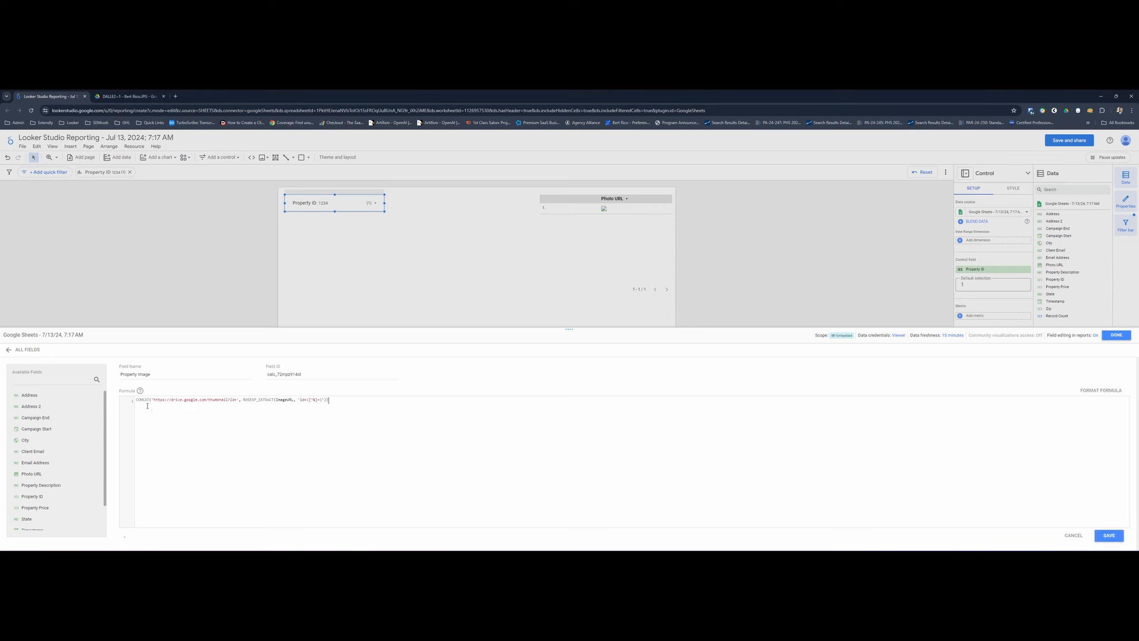
- Replace the ImageURL placeholder in the REGEXP_EXTRACT function with the Photo URL field
{"action": "left_click", "coordinate": [283, 401]}
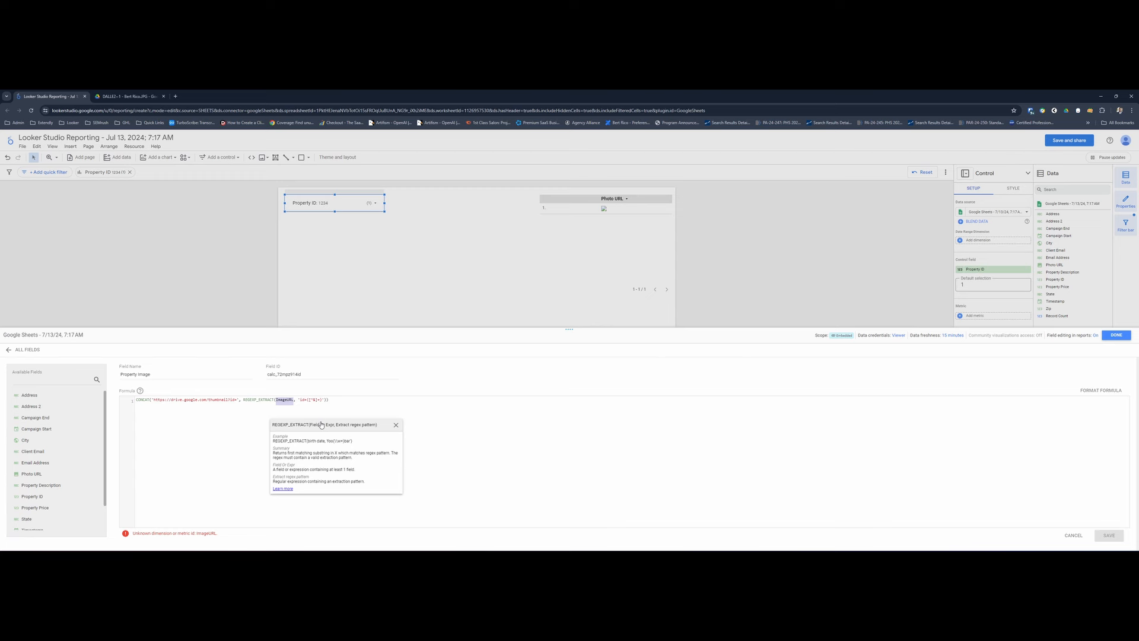
{"action": "type", "text": "ph"}
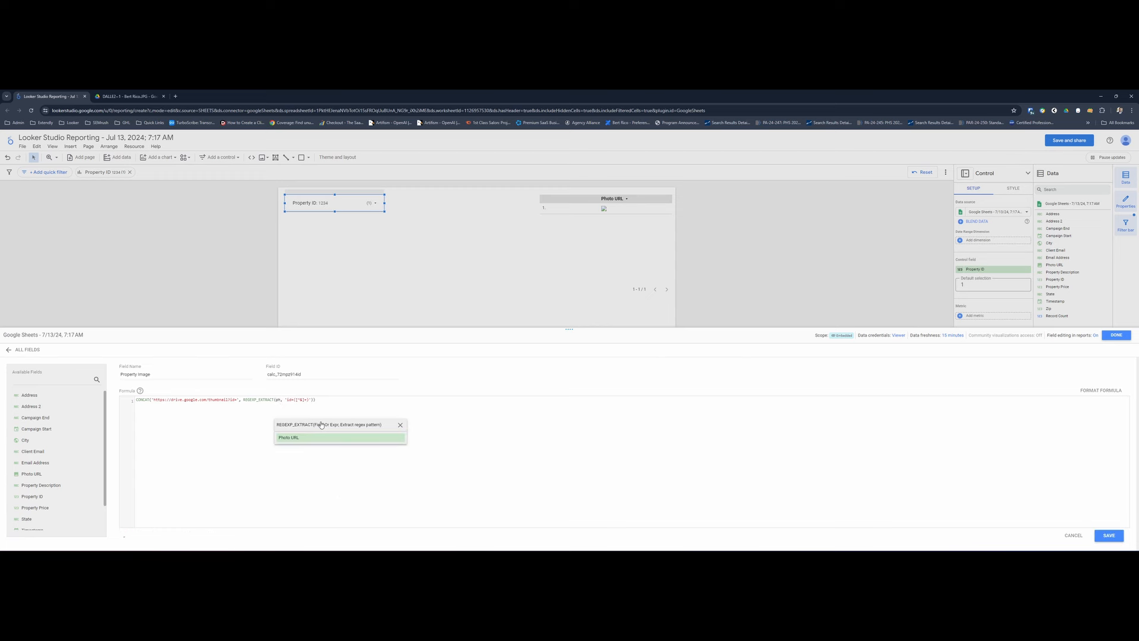
{"action": "left_click", "coordinate": [301, 439]}
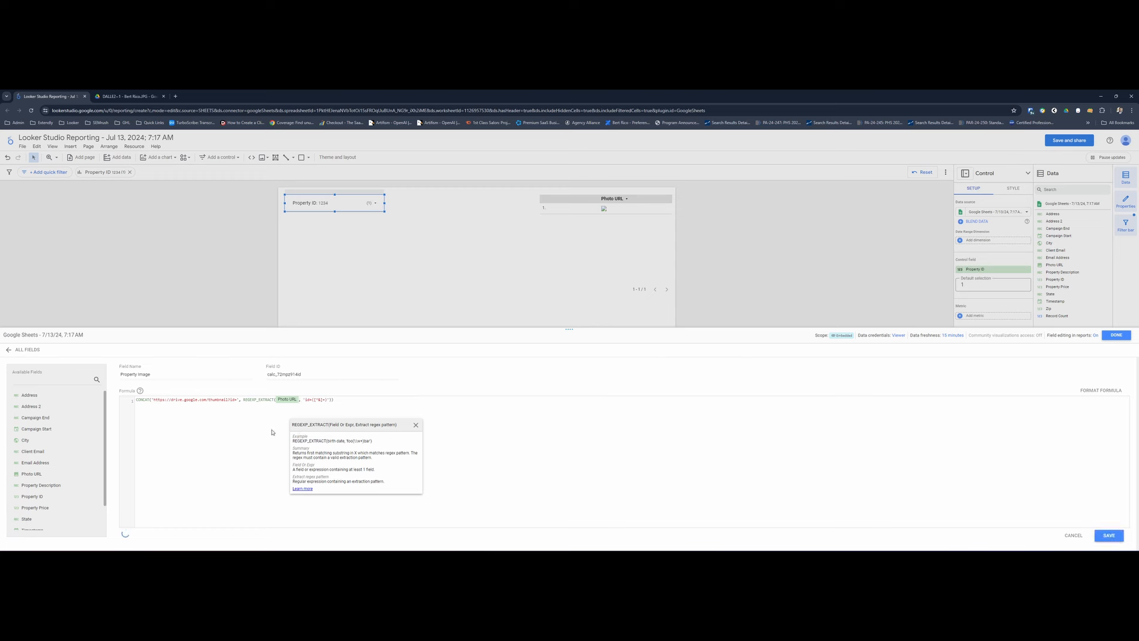
{"action": "left_click", "coordinate": [251, 433]}
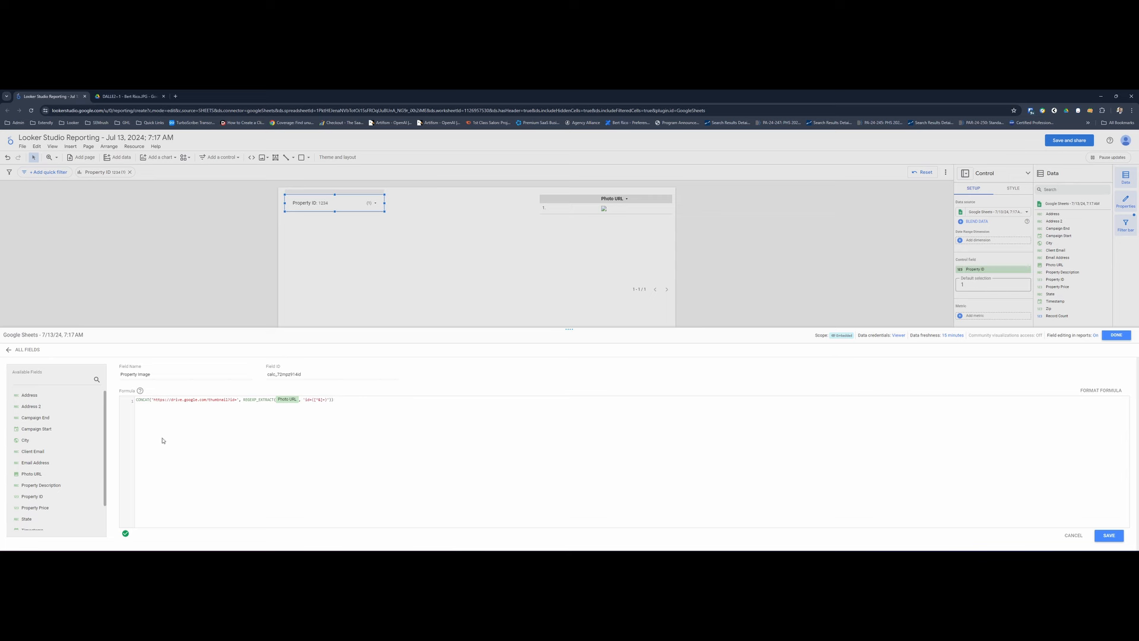
{"action": "double_click", "coordinate": [143, 400]}
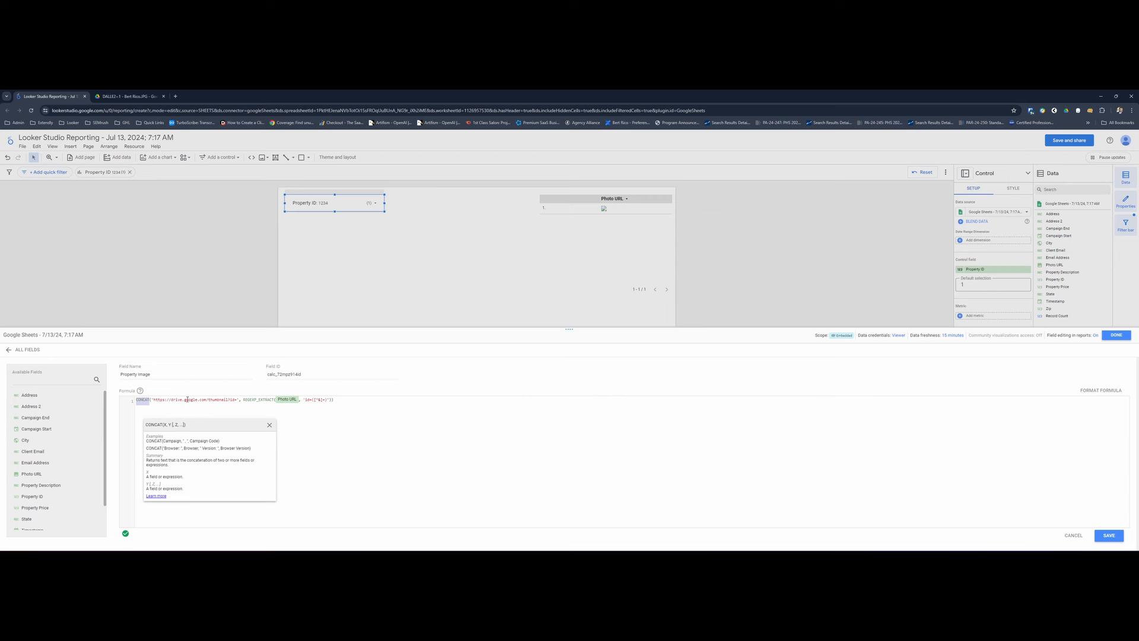
{"action": "left_click_drag", "start_coordinate": [153, 401], "coordinate": [239, 401]}
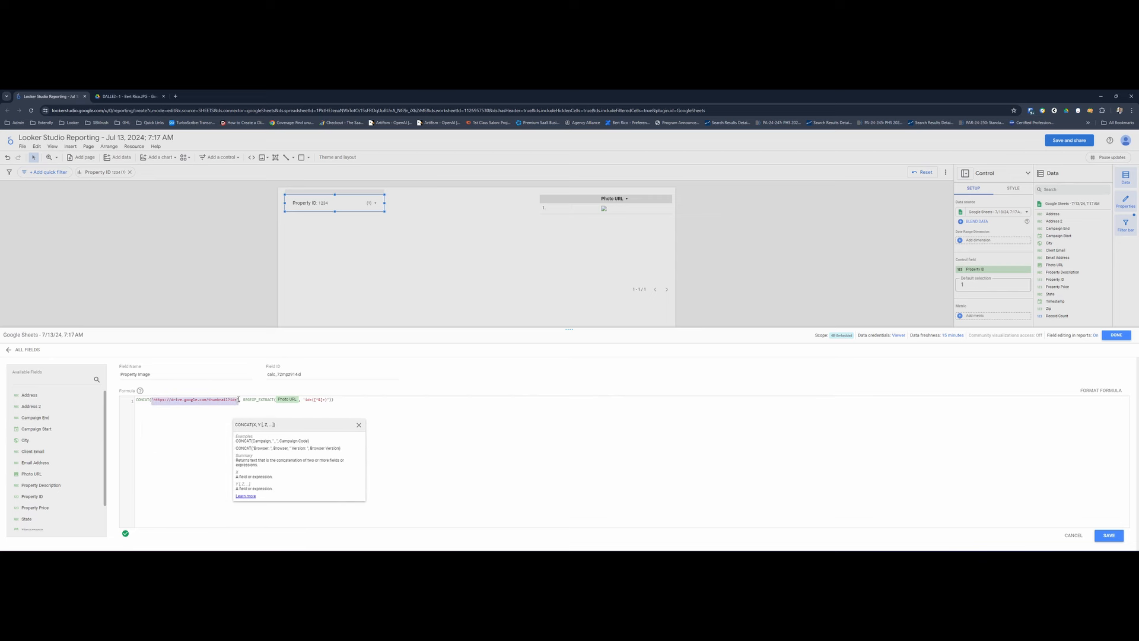
{"action": "double_click", "coordinate": [216, 401]}
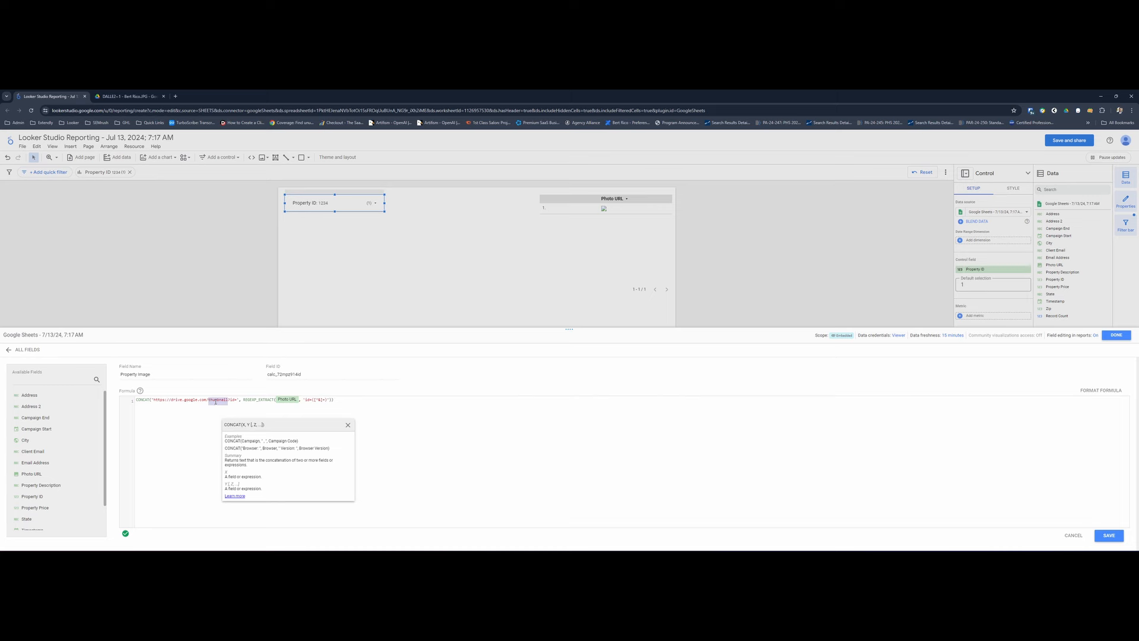
{"action": "key", "text": "alt+Tab"}
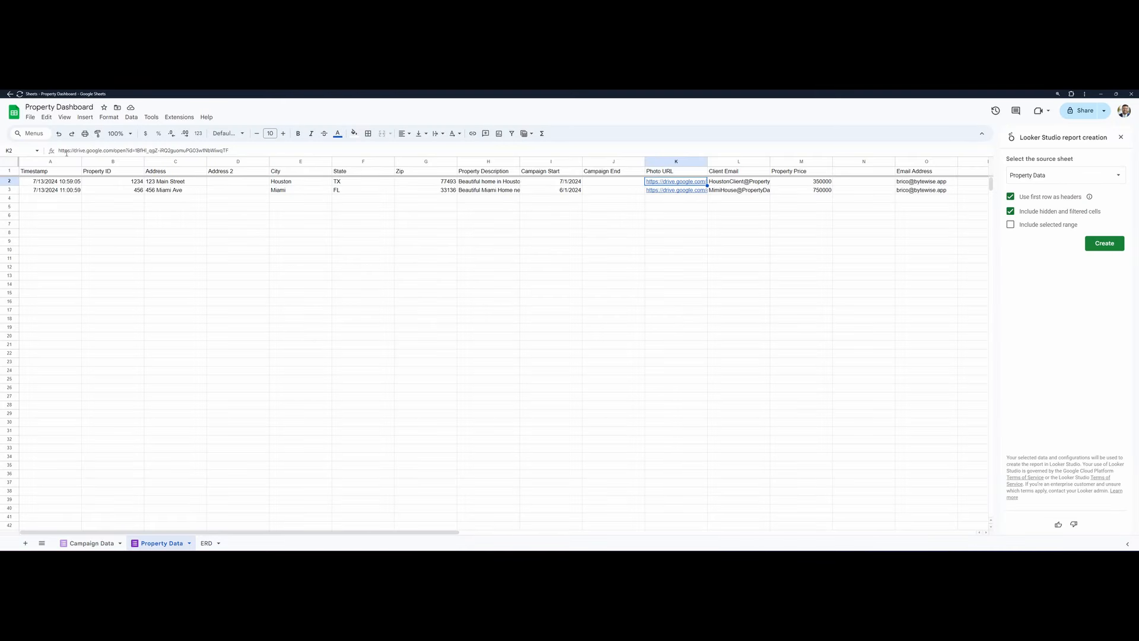
{"action": "left_click_drag", "start_coordinate": [60, 151], "coordinate": [134, 150]}
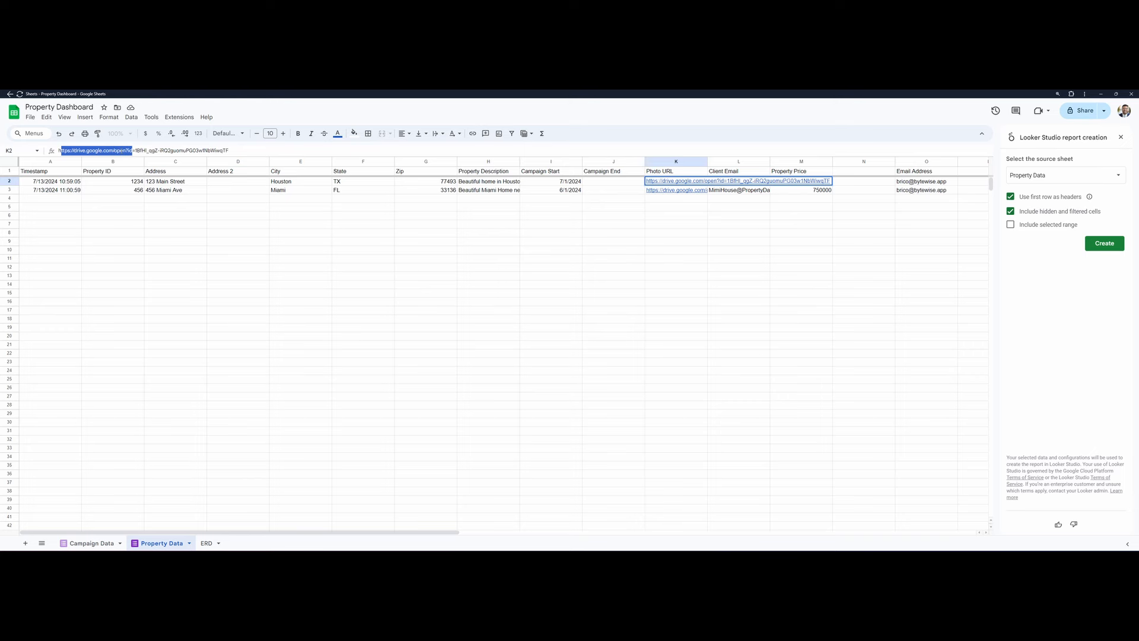
{"action": "key", "text": "alt+Tab"}
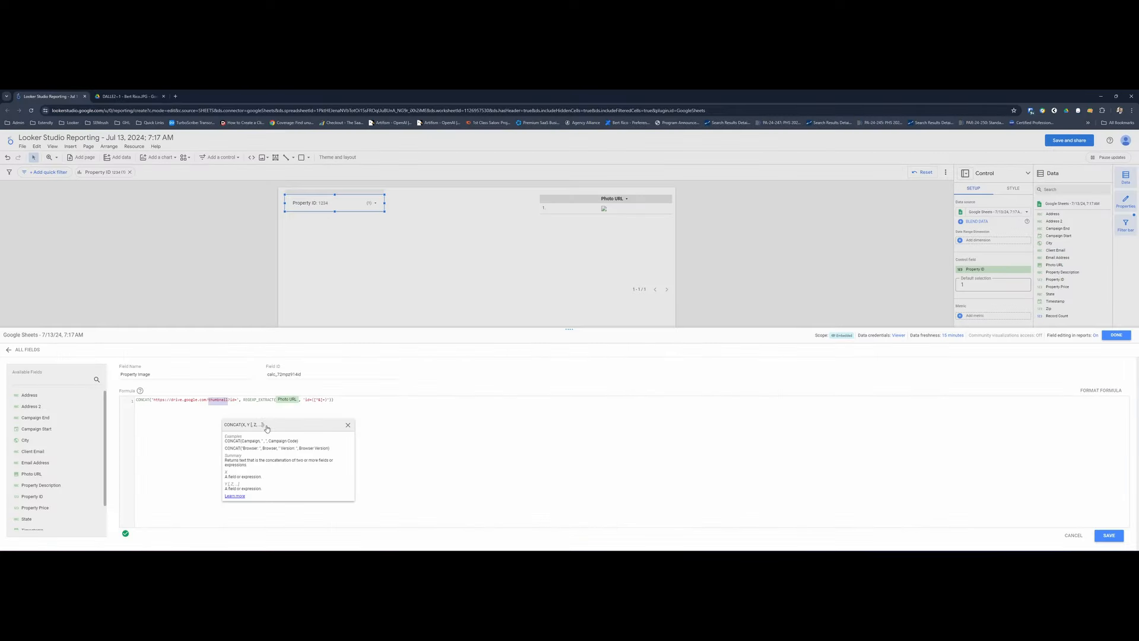
{"action": "left_click", "coordinate": [235, 400]}
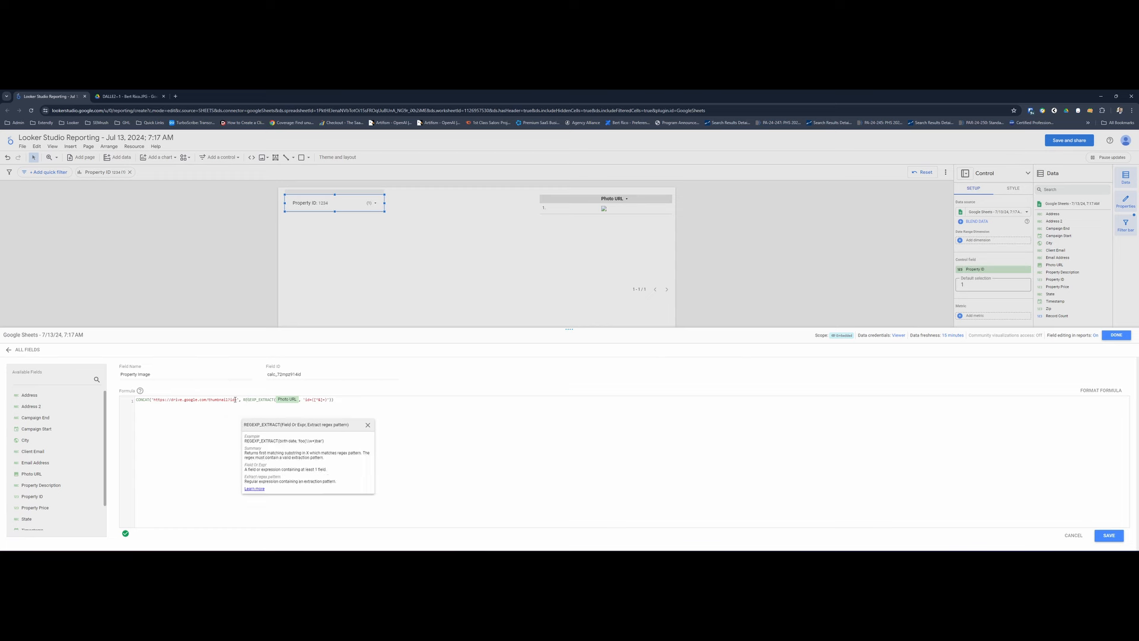
{"action": "left_click_drag", "start_coordinate": [205, 400], "coordinate": [236, 400]}
{"action": "left_click", "coordinate": [237, 400]}
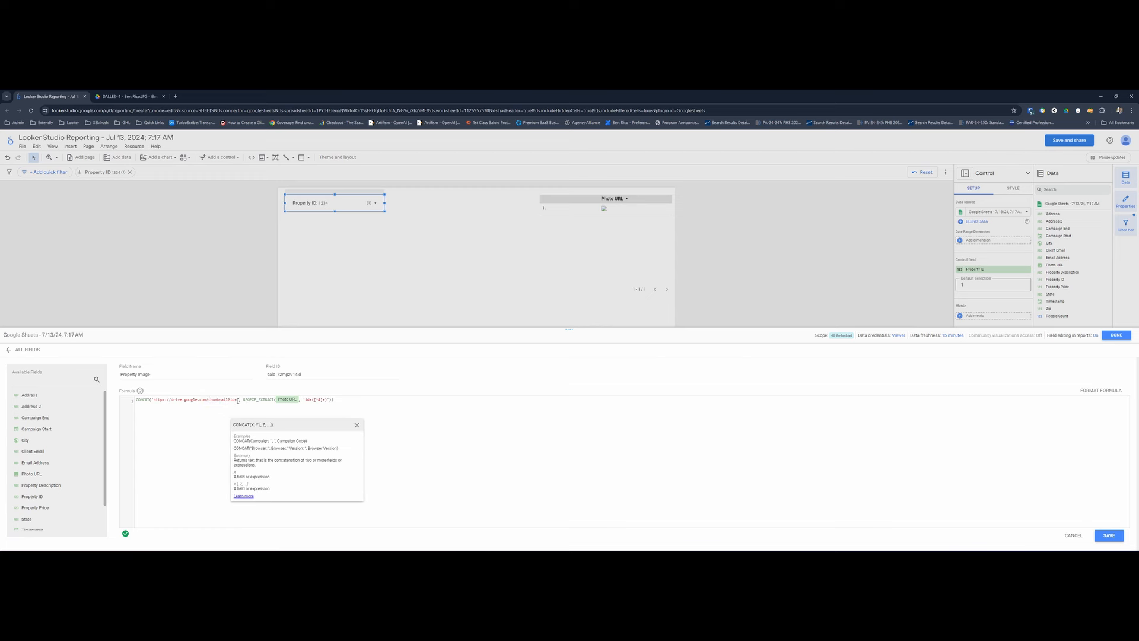
- Switch to Google Sheets and inspect the file ID part of the K2 Photo URL, comparing it with the link in K3
{"action": "key", "text": "alt+Tab"}
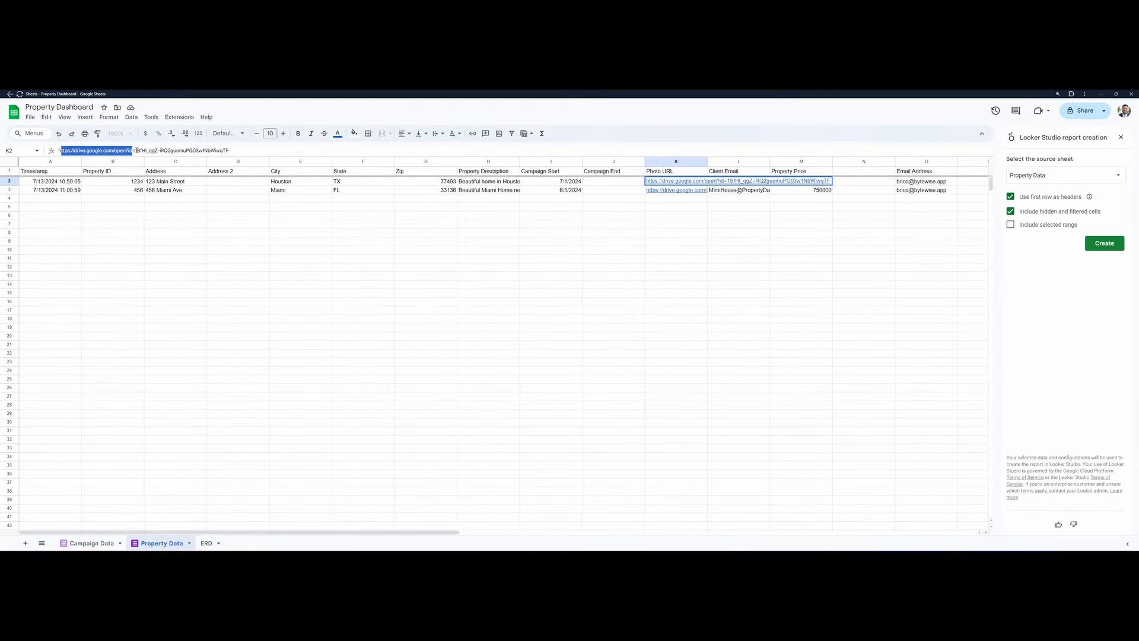
{"action": "left_click_drag", "start_coordinate": [136, 150], "coordinate": [230, 149]}
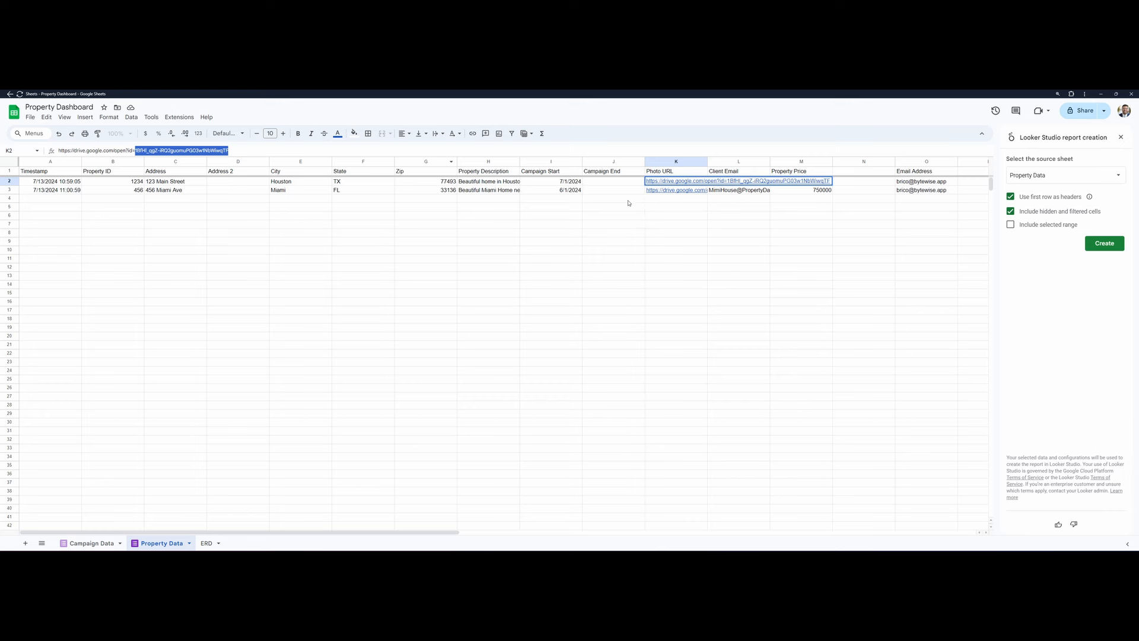
{"action": "left_click", "coordinate": [623, 192]}
{"action": "left_click", "coordinate": [676, 191]}
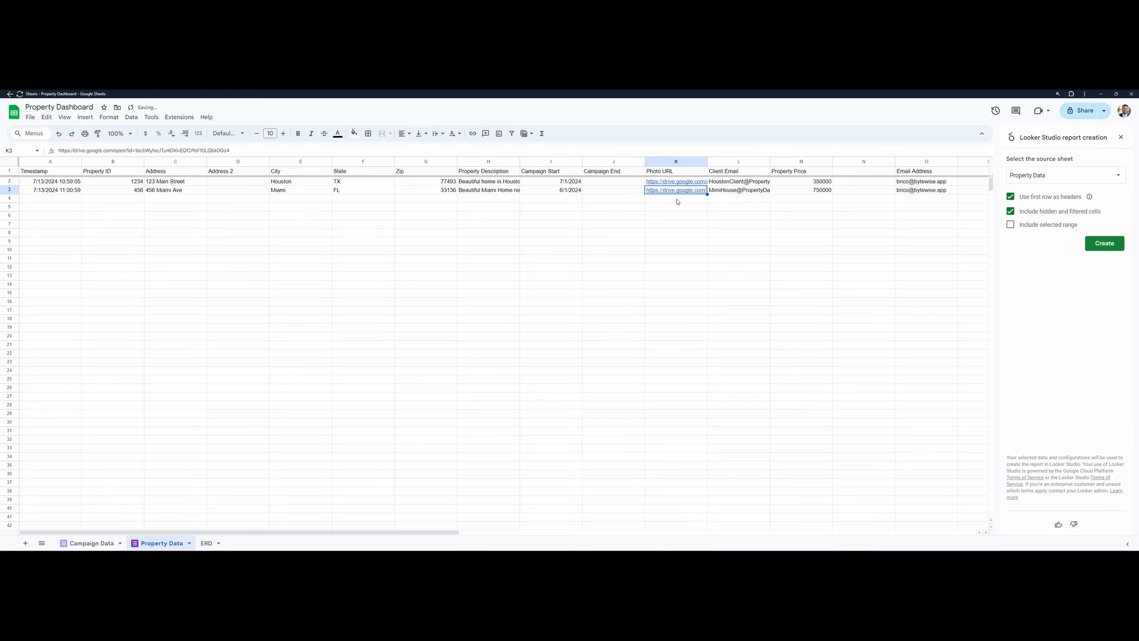
{"action": "key", "text": "Up"}
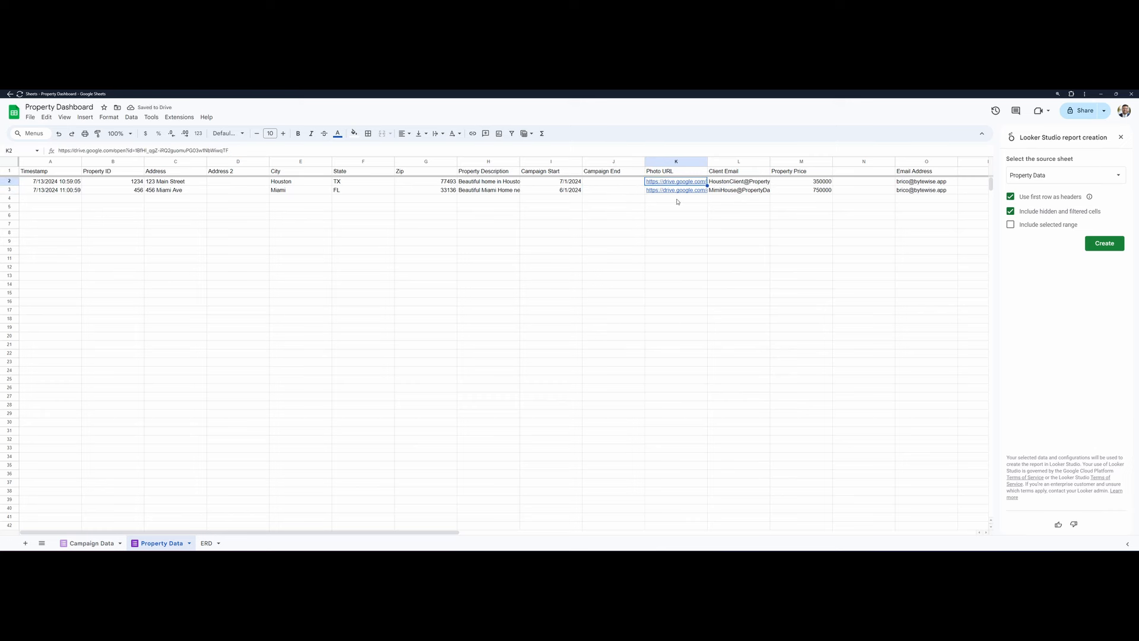
{"action": "key", "text": "Down"}
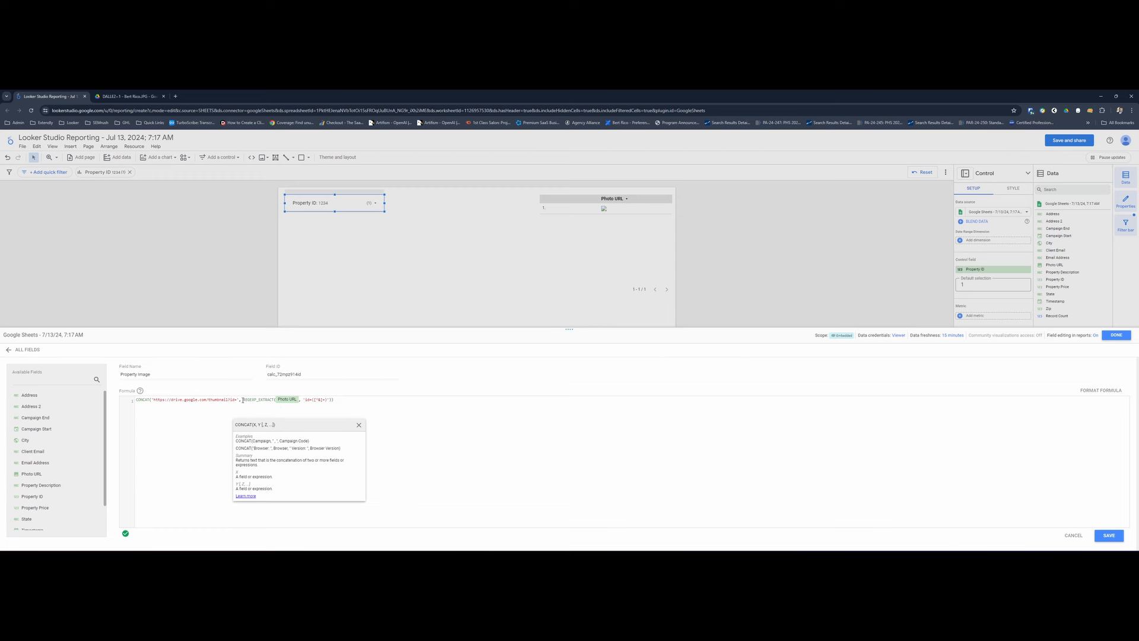
- Switch to Looker Studio and examine the REGEXP_EXTRACT part of the Property Image formula, including its id=([^&]+) pattern
{"action": "left_click_drag", "start_coordinate": [243, 400], "coordinate": [278, 403]}
{"action": "left_click", "coordinate": [274, 425]}
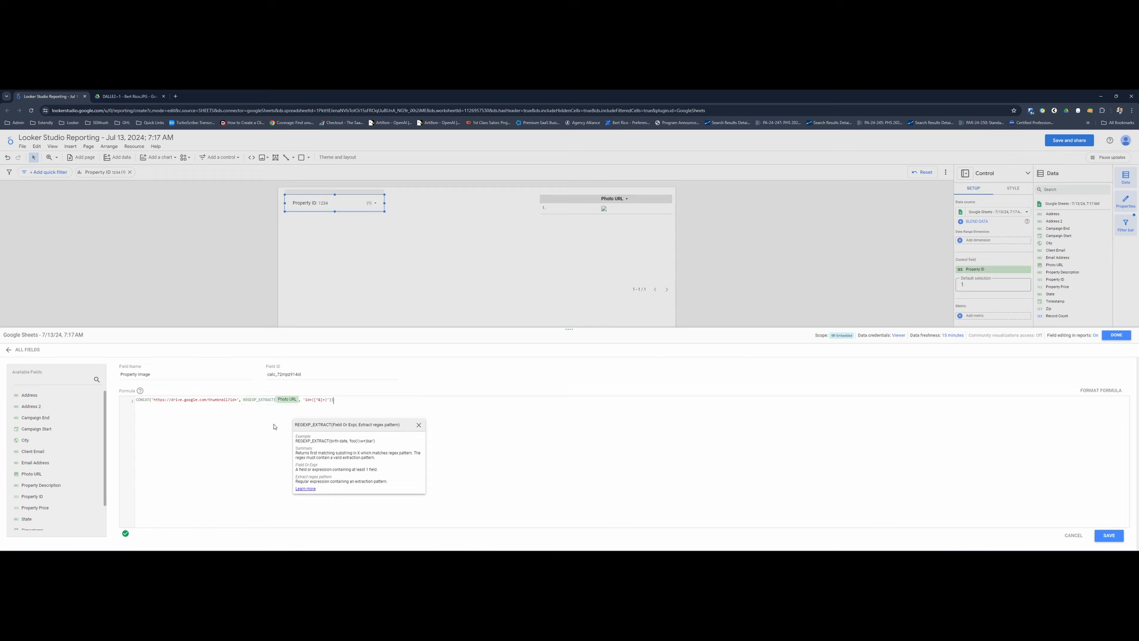
{"action": "double_click", "coordinate": [307, 401]}
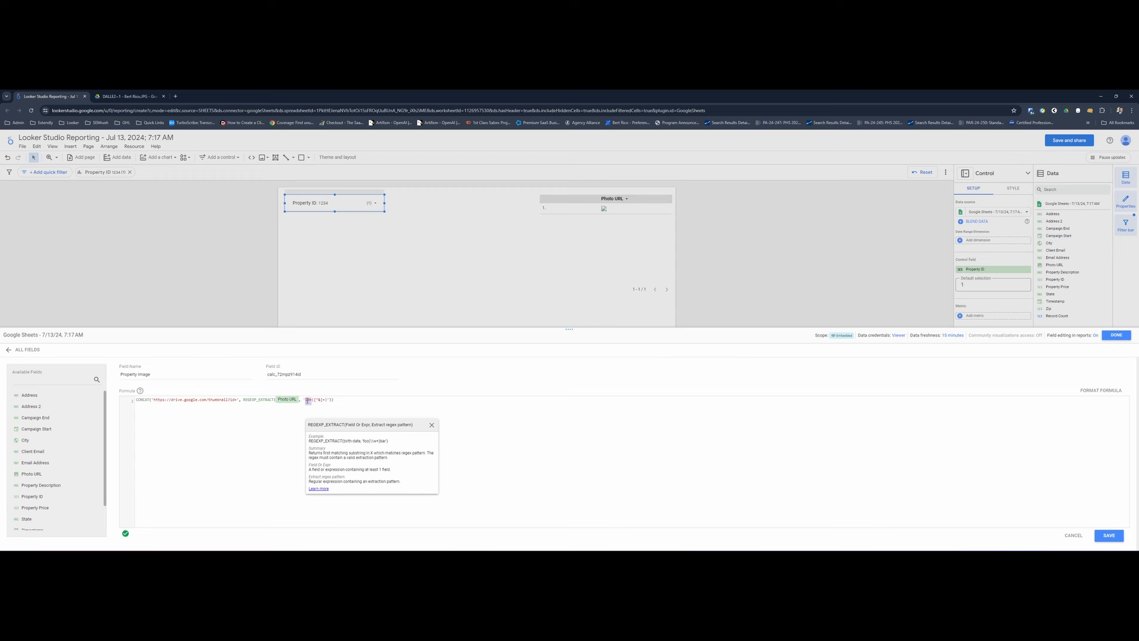
{"action": "left_click", "coordinate": [316, 401]}
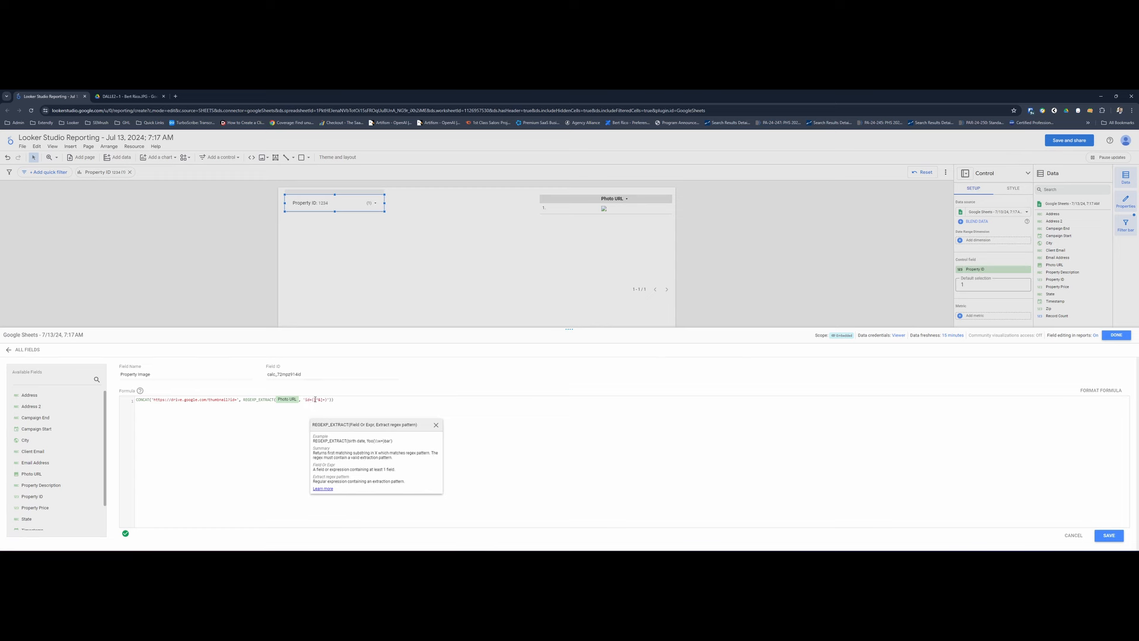
{"action": "left_click_drag", "start_coordinate": [314, 401], "coordinate": [326, 400]}
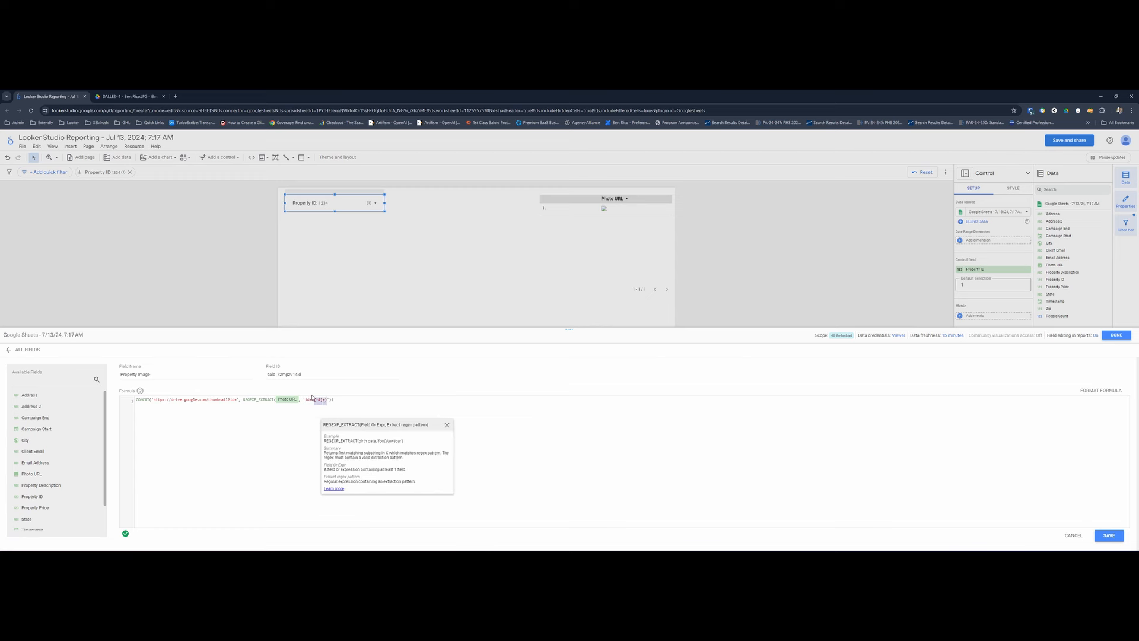
{"action": "left_click", "coordinate": [292, 415]}
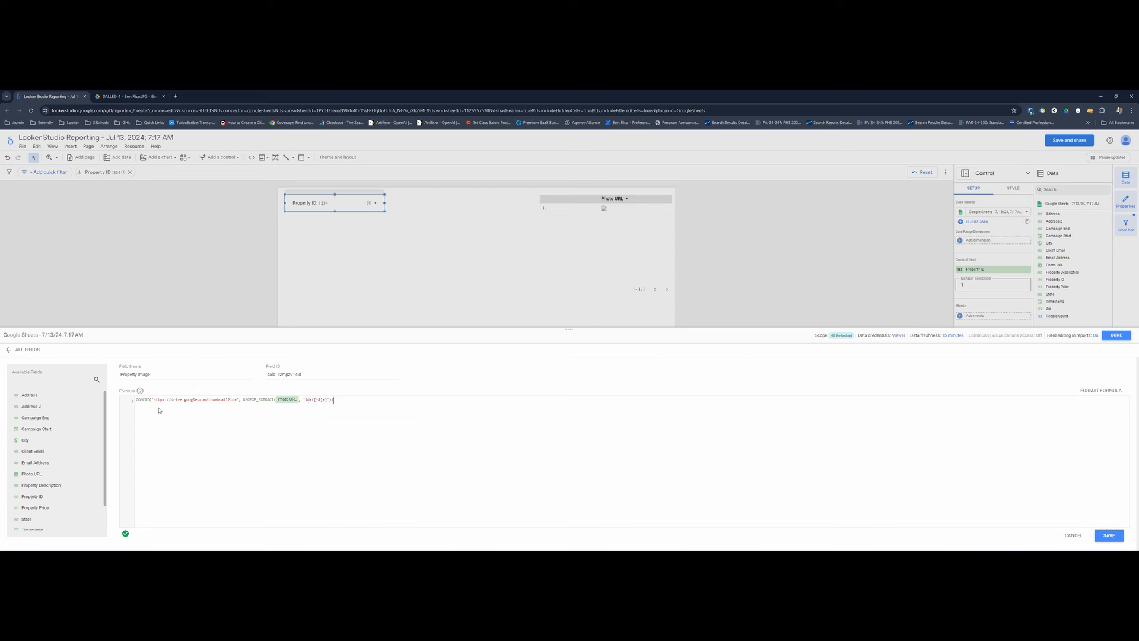
- Review the full Property Image formula, including its thumbnail path and the help example for REGEXP_EXTRACT
{"action": "left_click", "coordinate": [219, 402]}
{"action": "double_click", "coordinate": [218, 402]}
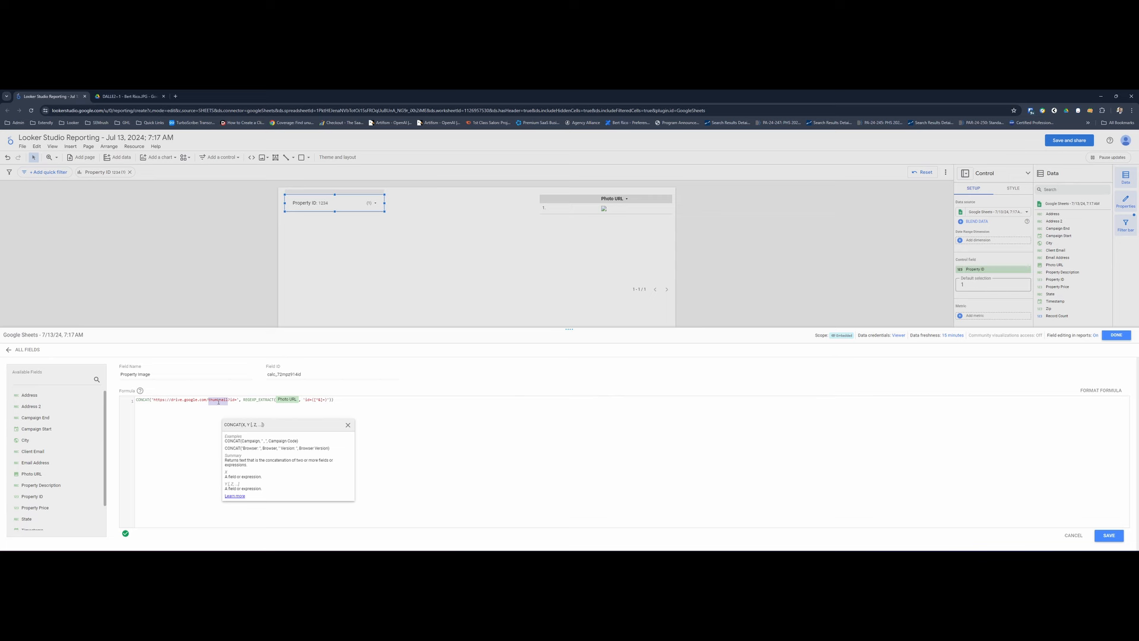
{"action": "left_click", "coordinate": [416, 405]}
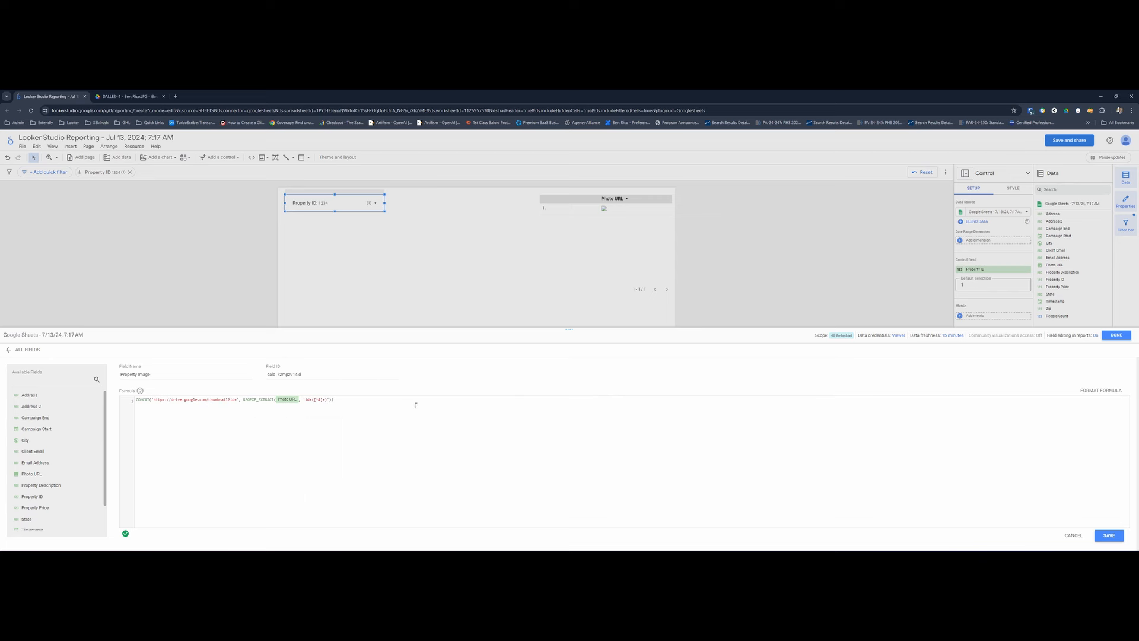
{"action": "triple_click", "coordinate": [175, 402]}
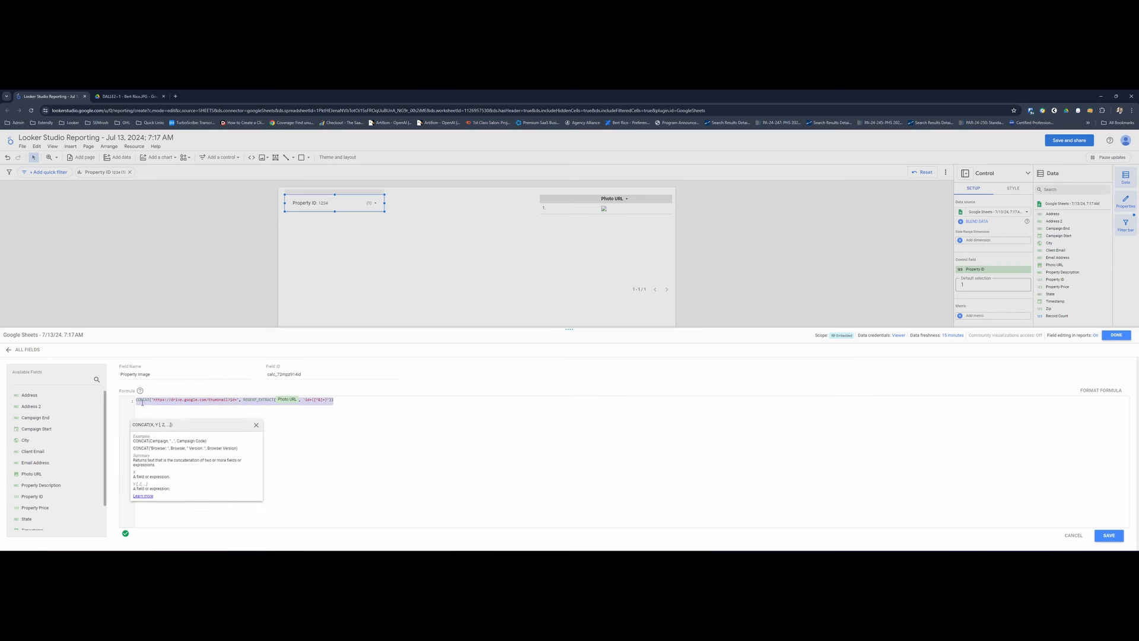
{"action": "left_click", "coordinate": [259, 400]}
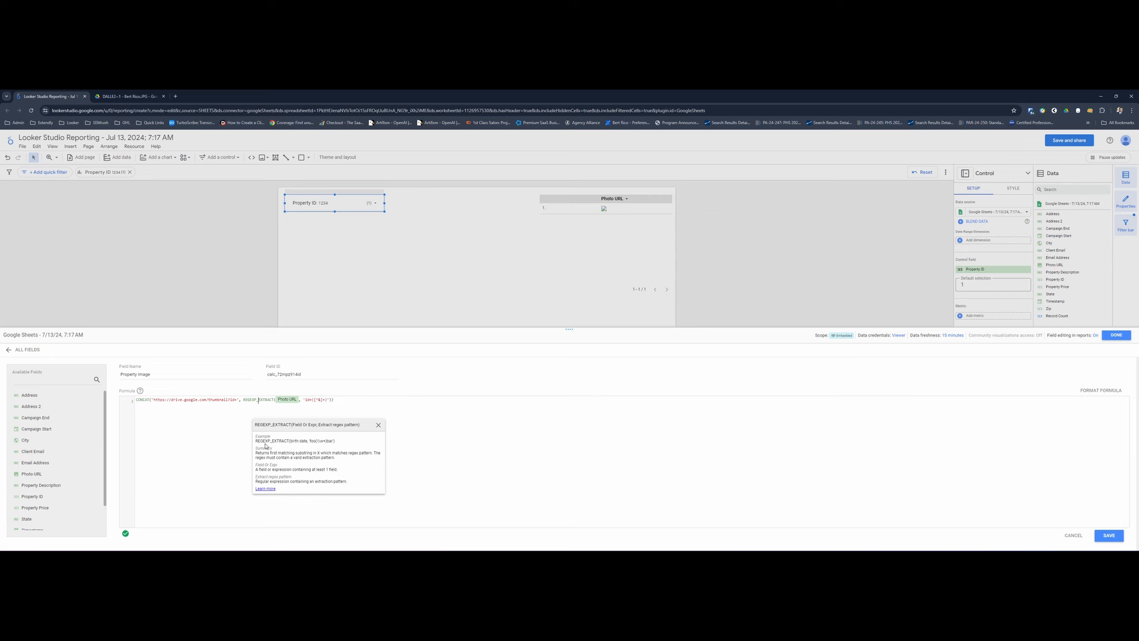
{"action": "left_click_drag", "start_coordinate": [261, 441], "coordinate": [344, 444]}
{"action": "left_click", "coordinate": [910, 439]}
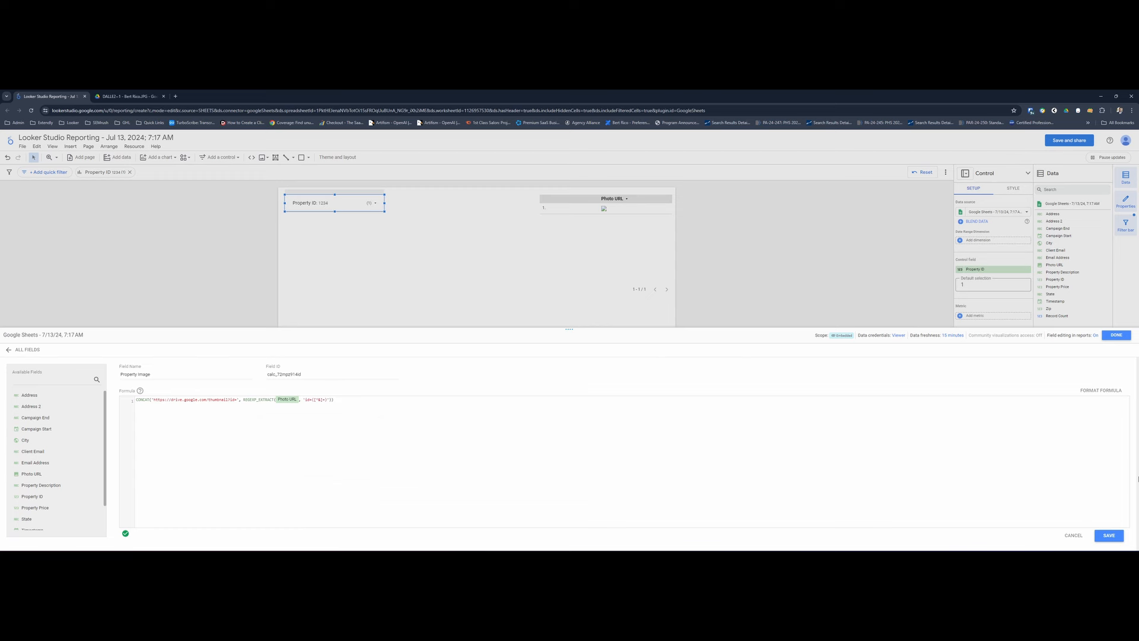
{"action": "left_click", "coordinate": [289, 401]}
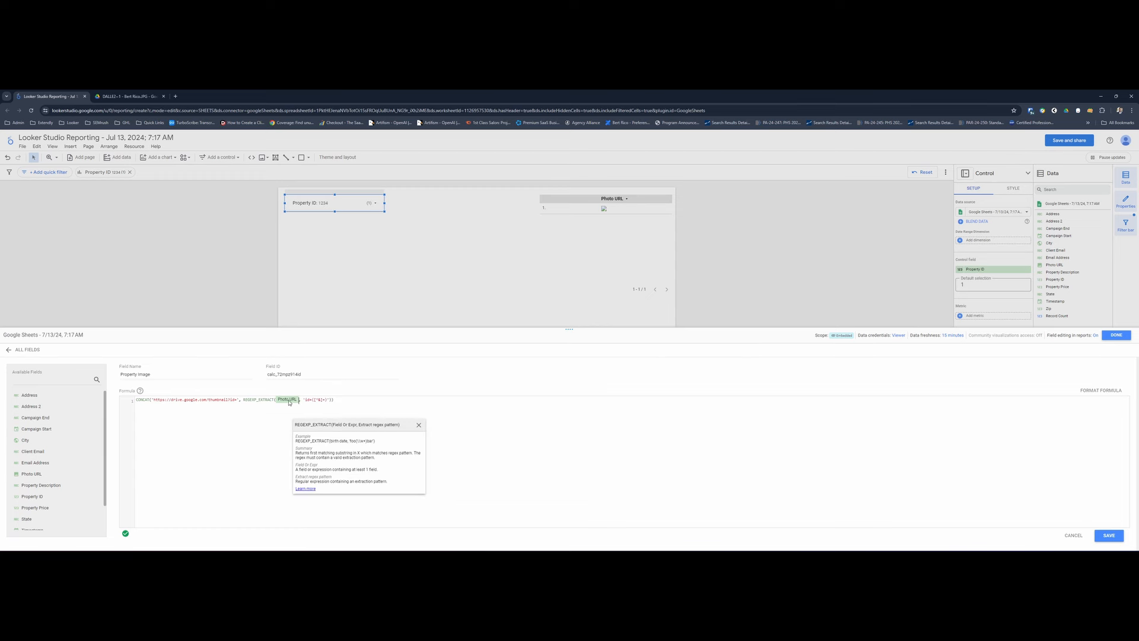
{"action": "left_click", "coordinate": [248, 400]}
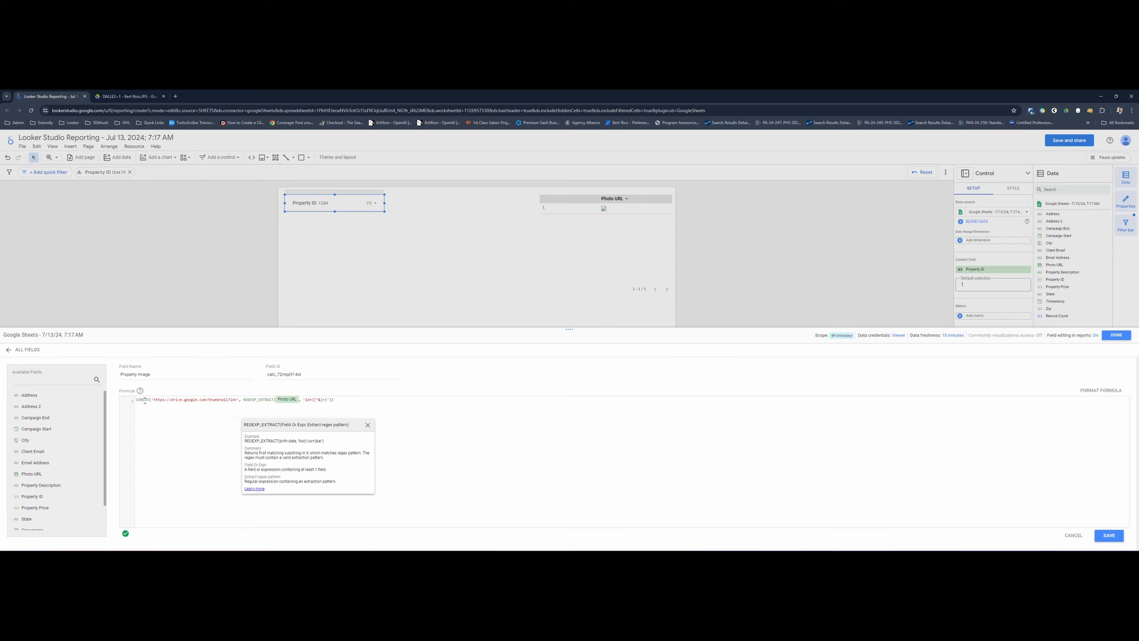
- Save the Property Image calculated field and return to the report canvas
{"action": "left_click", "coordinate": [389, 451]}
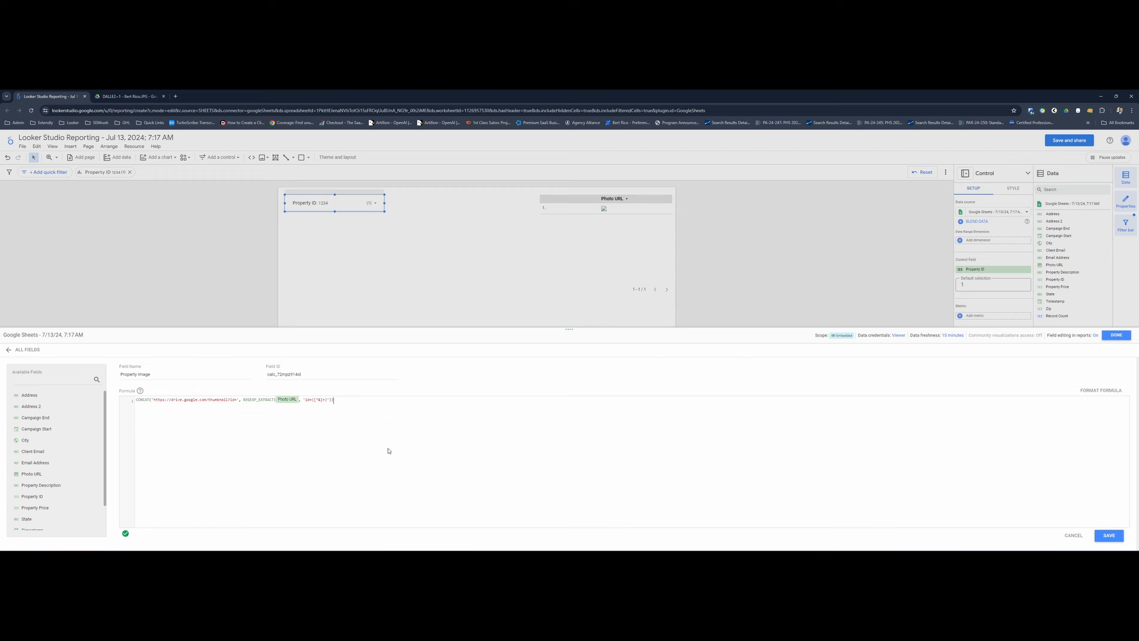
{"action": "left_click", "coordinate": [1105, 534]}
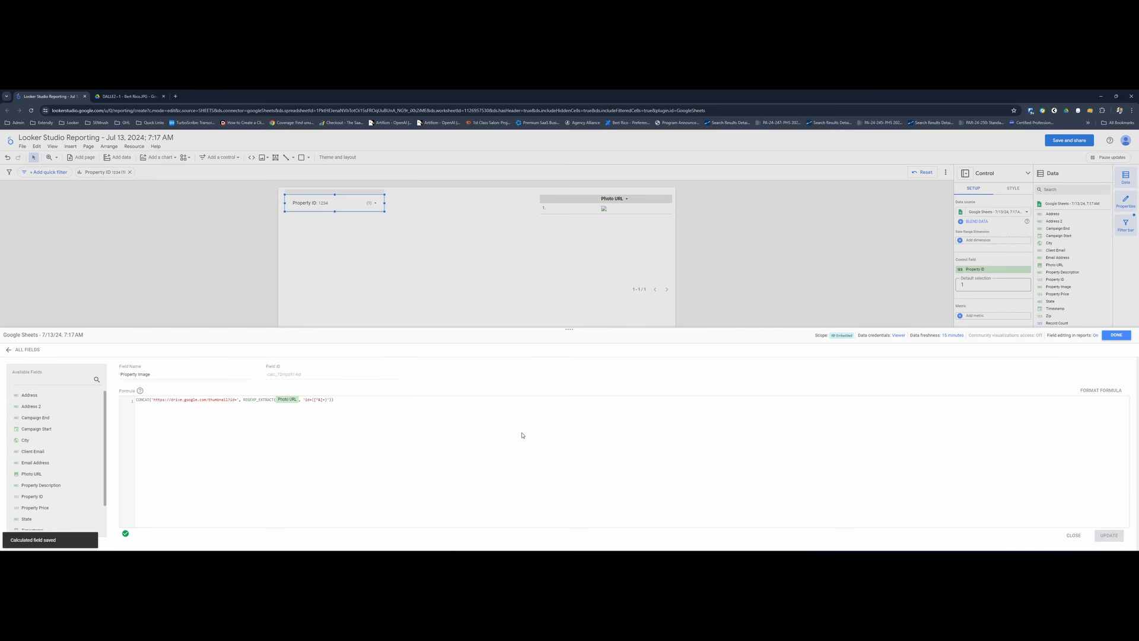
{"action": "left_click", "coordinate": [1117, 334]}
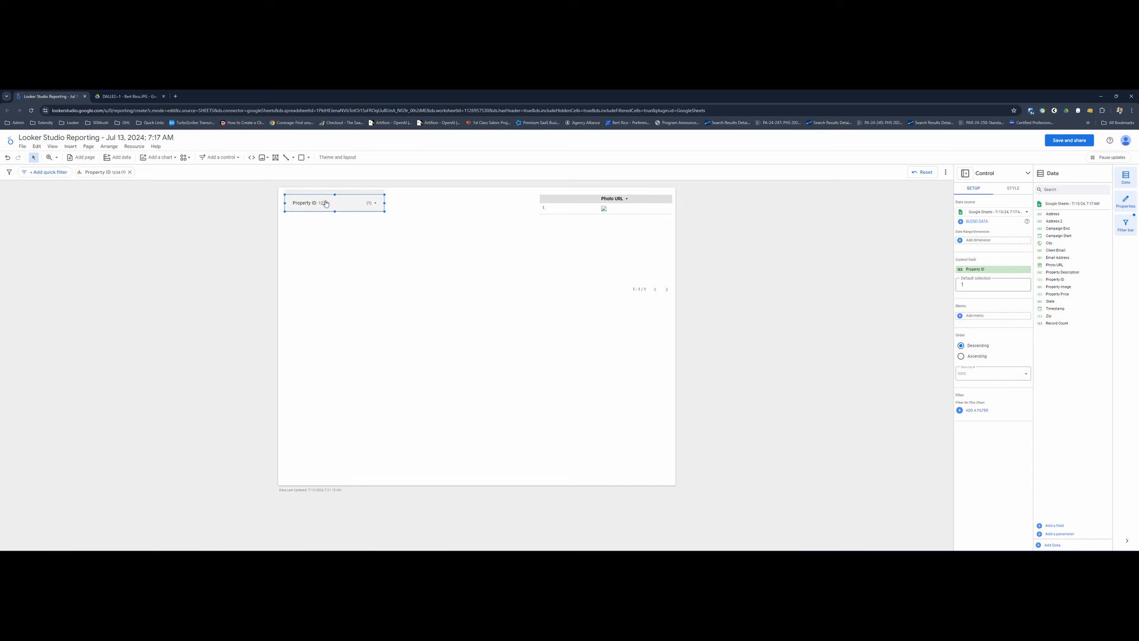
- Replace the Photo URL dimension of the photo table with Property Image and set its data type to Image
{"action": "left_click", "coordinate": [345, 208]}
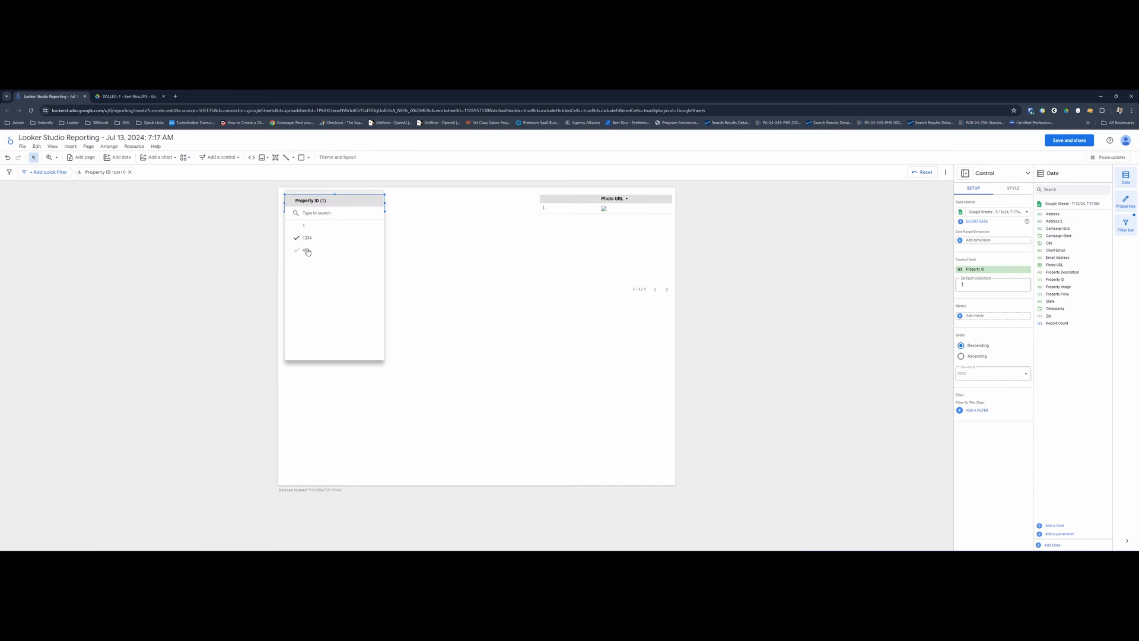
{"action": "left_click", "coordinate": [306, 250]}
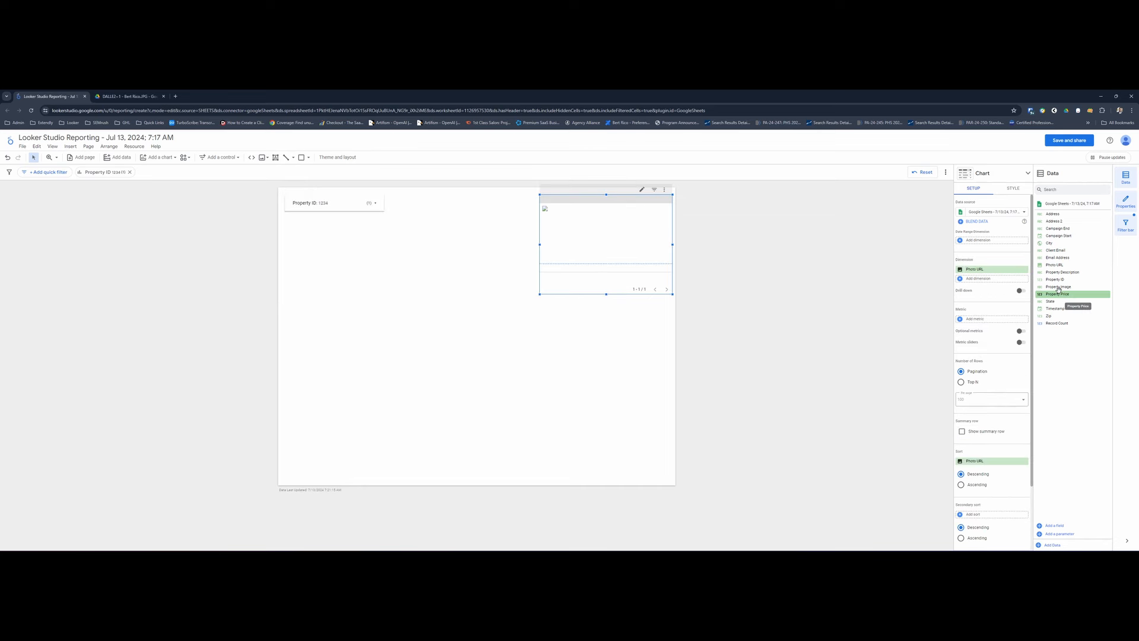
{"action": "left_click_drag", "start_coordinate": [1059, 288], "coordinate": [981, 274]}
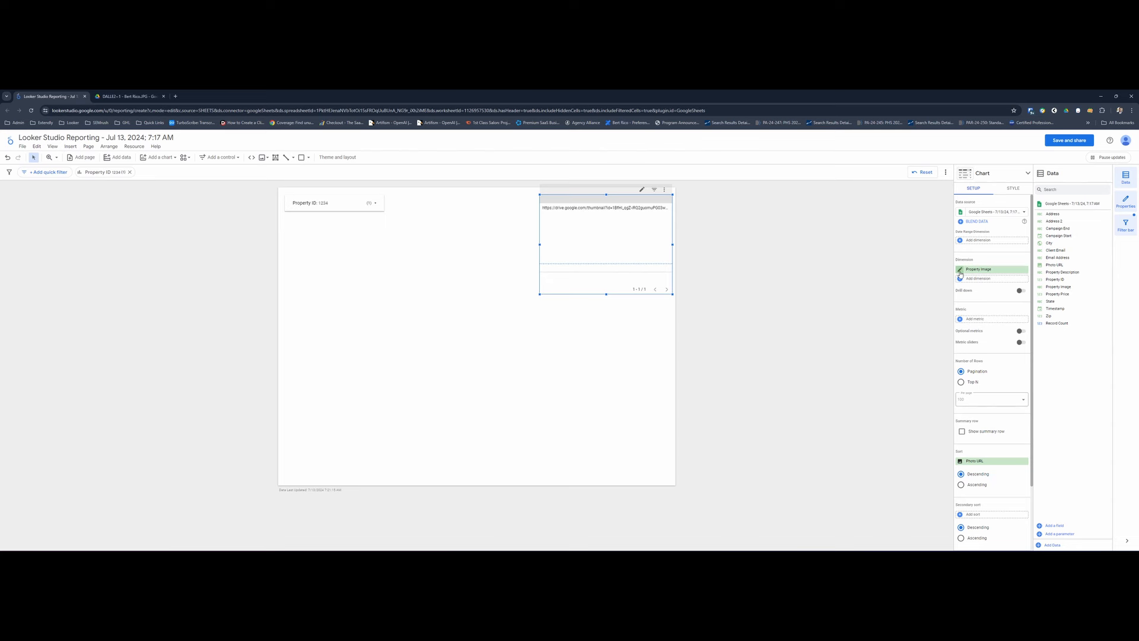
{"action": "left_click", "coordinate": [960, 269]}
{"action": "left_click", "coordinate": [919, 305]}
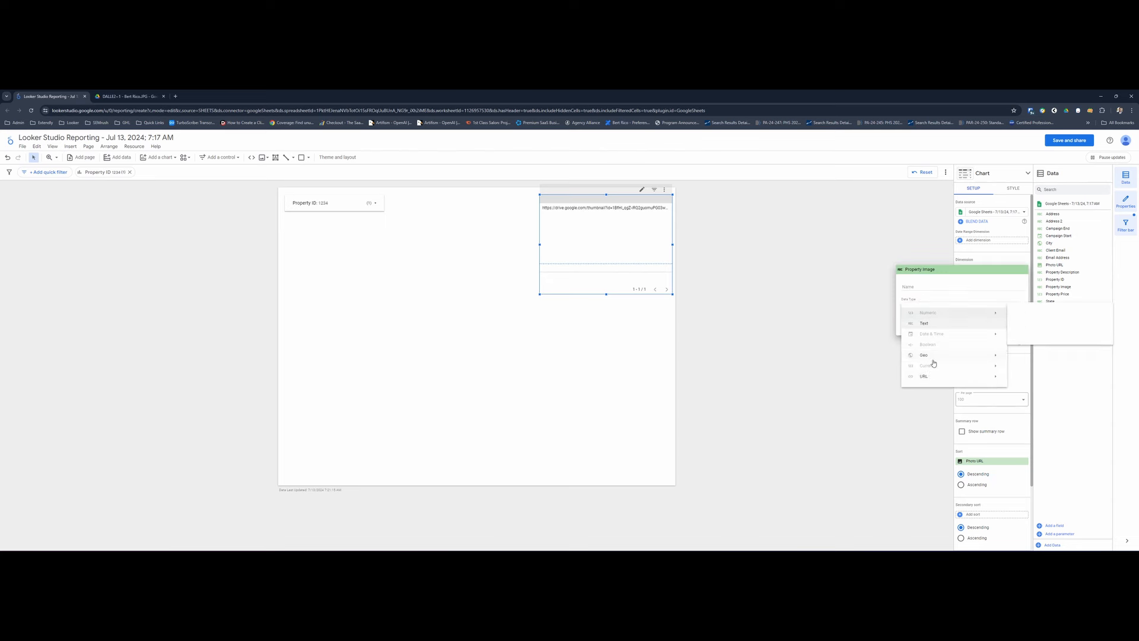
{"action": "mouse_move", "coordinate": [988, 377]}
{"action": "left_click", "coordinate": [1017, 387]}
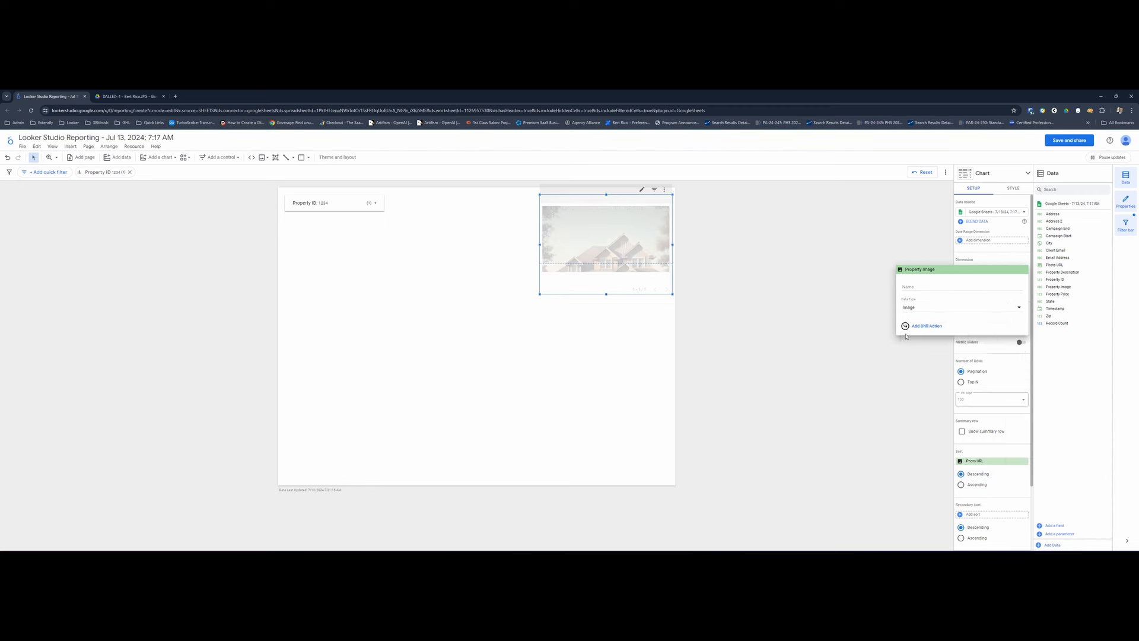
{"action": "left_click", "coordinate": [736, 276]}
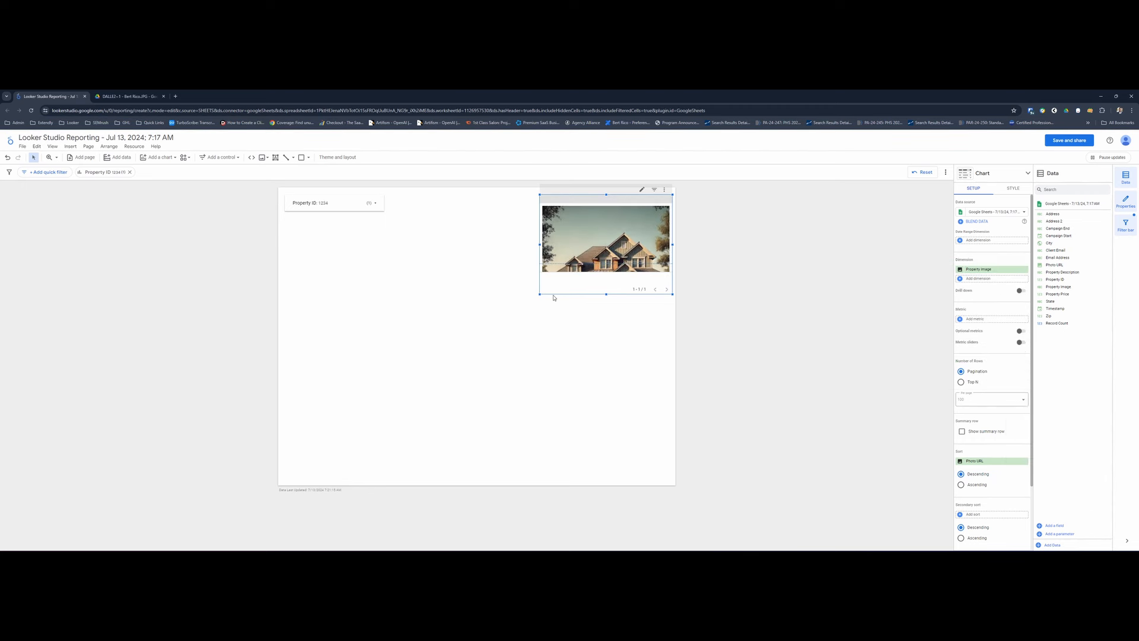
- Hide the photo table's header, enable auto-height, and resize the table to a small square in the page's upper-right corner
{"action": "left_click_drag", "start_coordinate": [540, 295], "coordinate": [492, 316]}
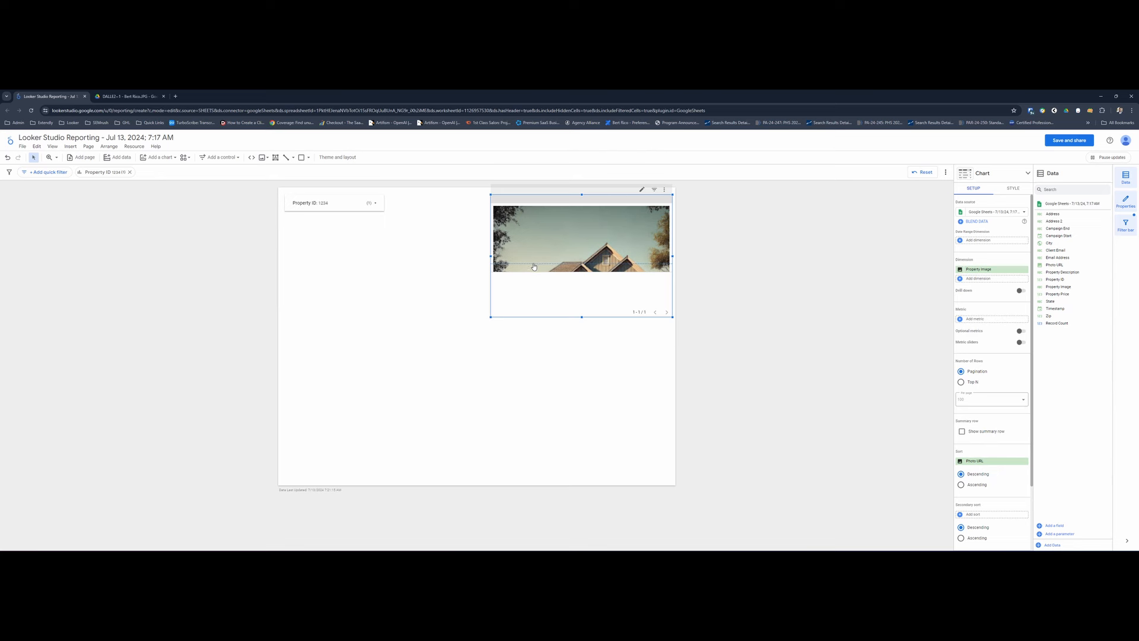
{"action": "left_click_drag", "start_coordinate": [532, 263], "coordinate": [533, 307]}
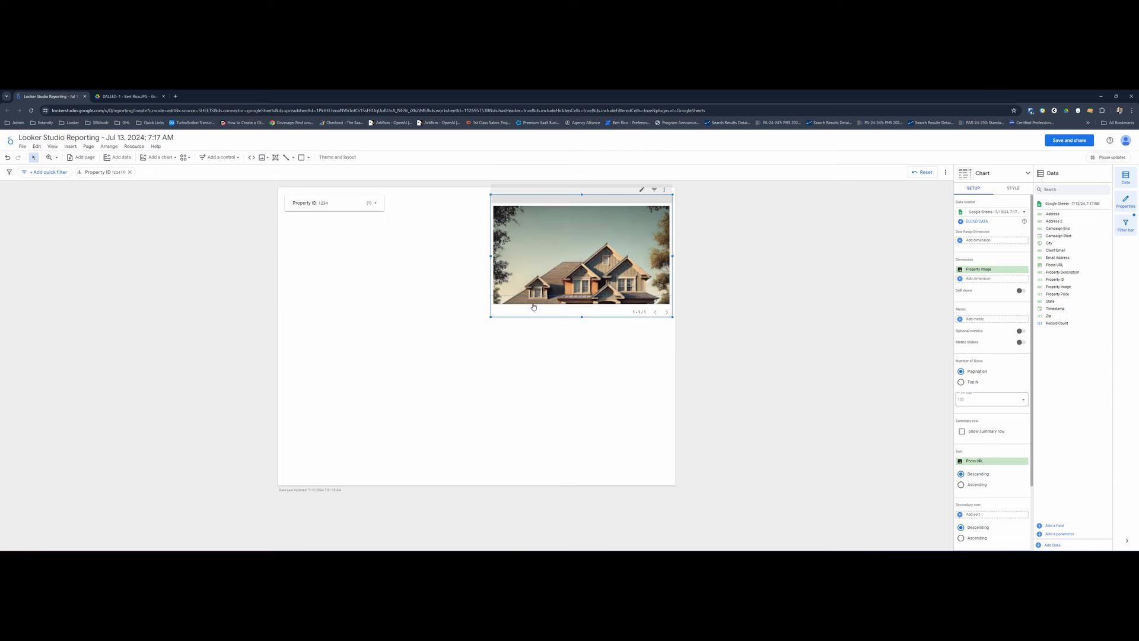
{"action": "left_click", "coordinate": [1012, 189]}
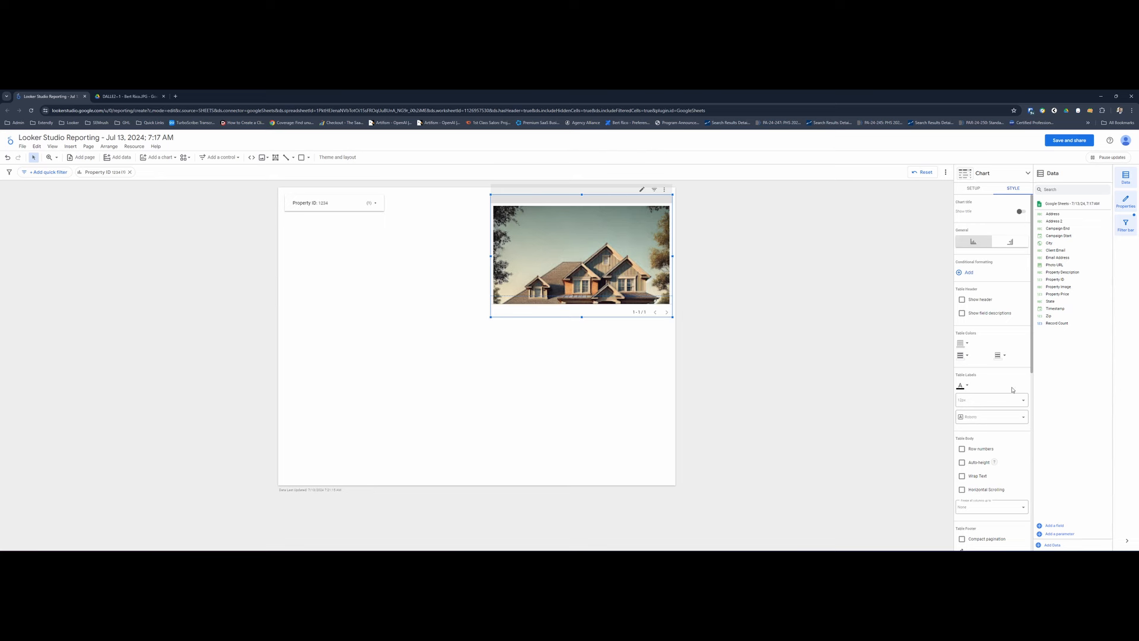
{"action": "left_click", "coordinate": [961, 462]}
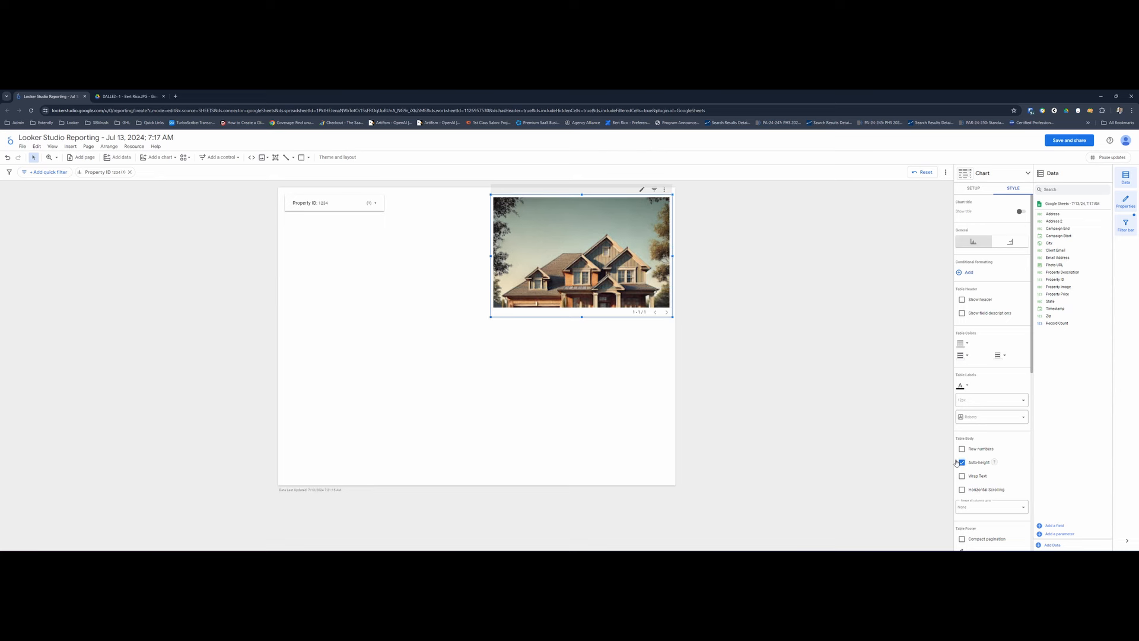
{"action": "left_click_drag", "start_coordinate": [490, 320], "coordinate": [587, 286]}
{"action": "left_click", "coordinate": [532, 249]}
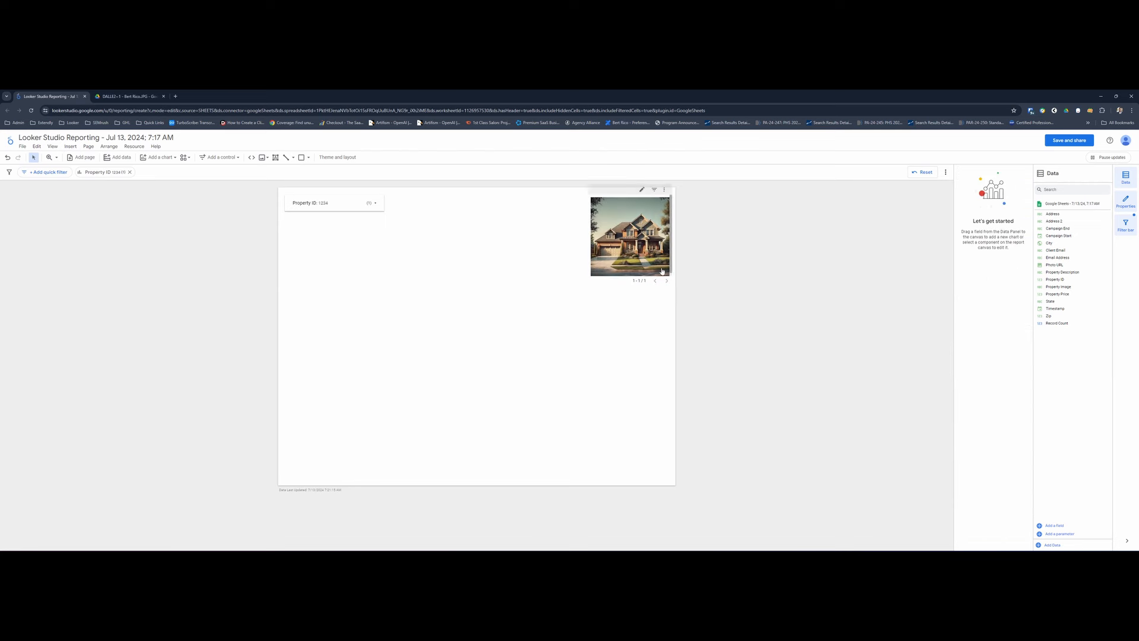
- Test the property photo by filtering on Property ID 456 and 1, and return the filter to 1234
{"action": "left_click", "coordinate": [331, 206]}
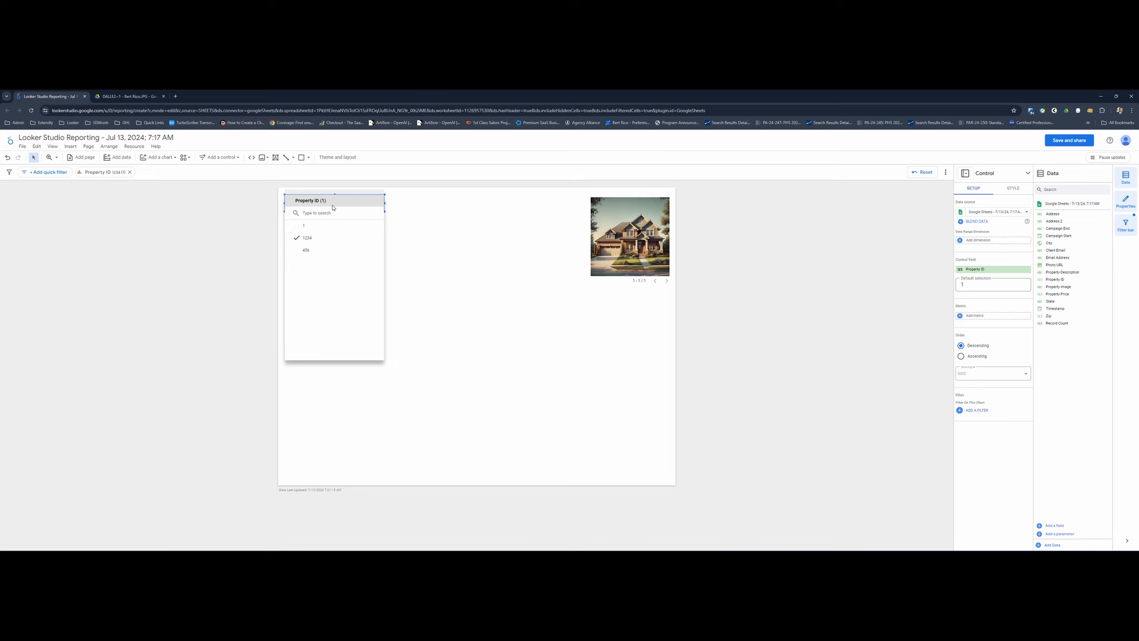
{"action": "left_click", "coordinate": [314, 252]}
{"action": "left_click", "coordinate": [460, 326]}
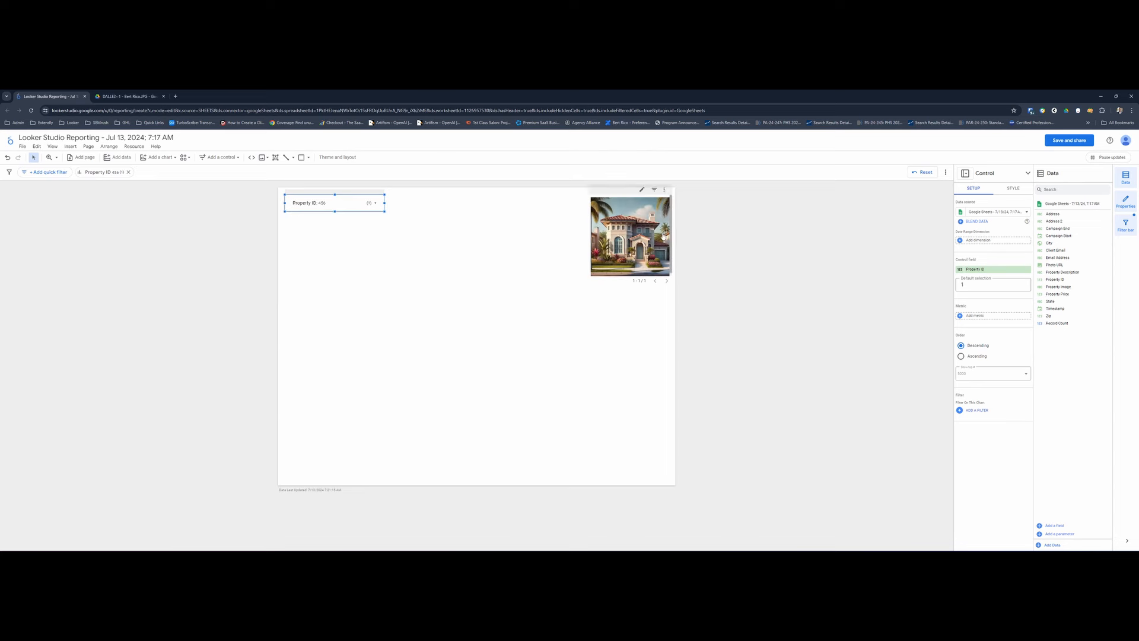
{"action": "left_click", "coordinate": [350, 202]}
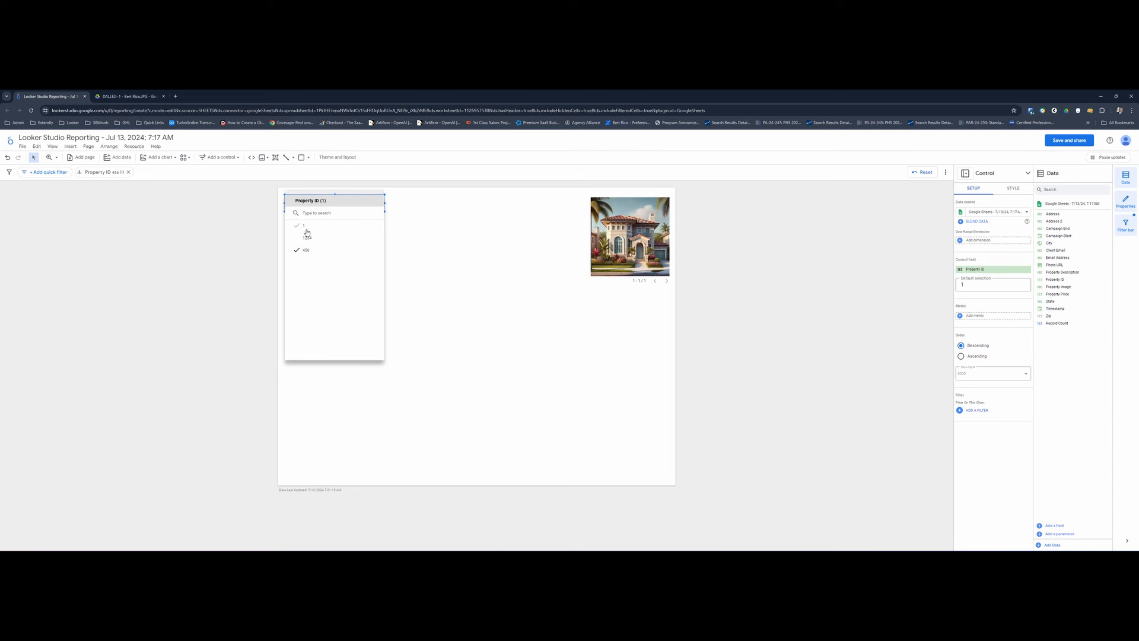
{"action": "left_click", "coordinate": [307, 231]}
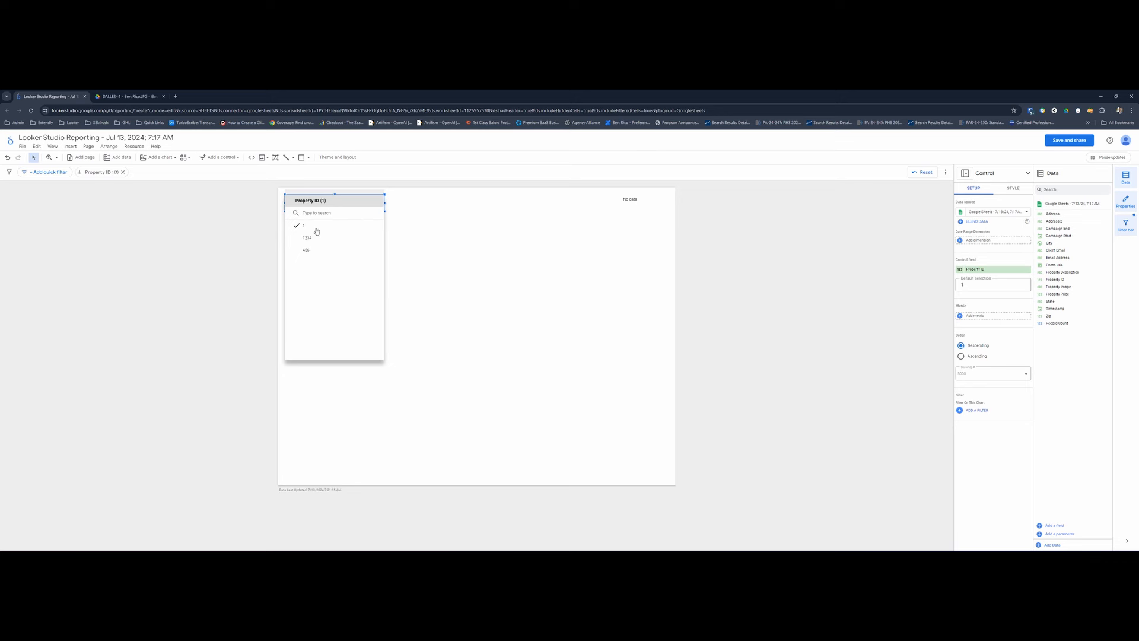
{"action": "left_click", "coordinate": [551, 229]}
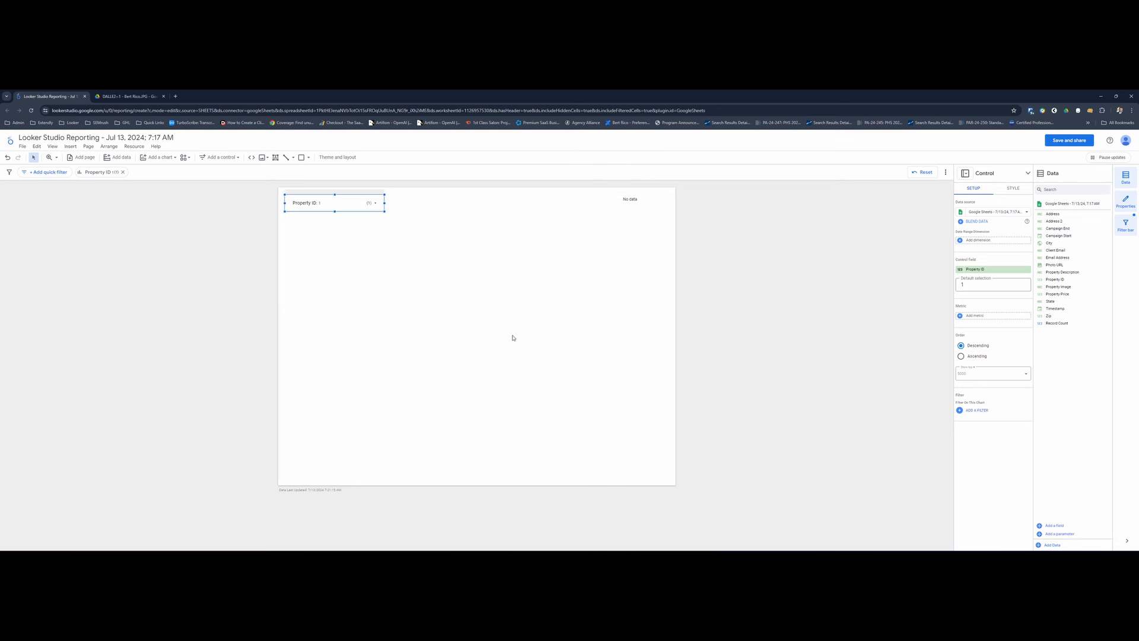
{"action": "left_click", "coordinate": [305, 208]}
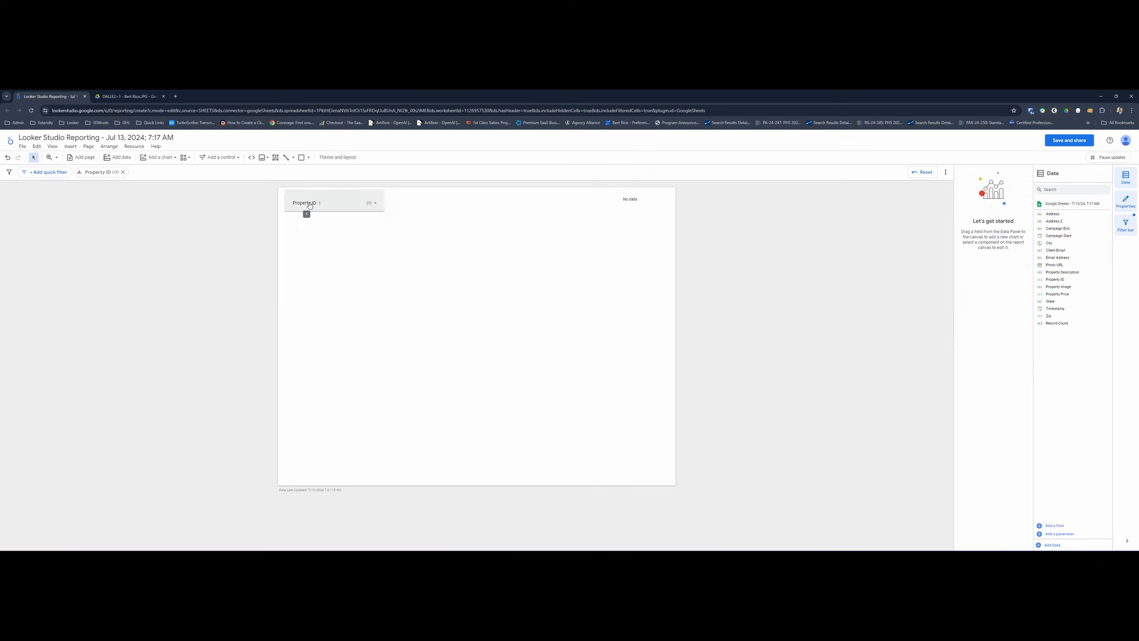
{"action": "left_click", "coordinate": [308, 238]}
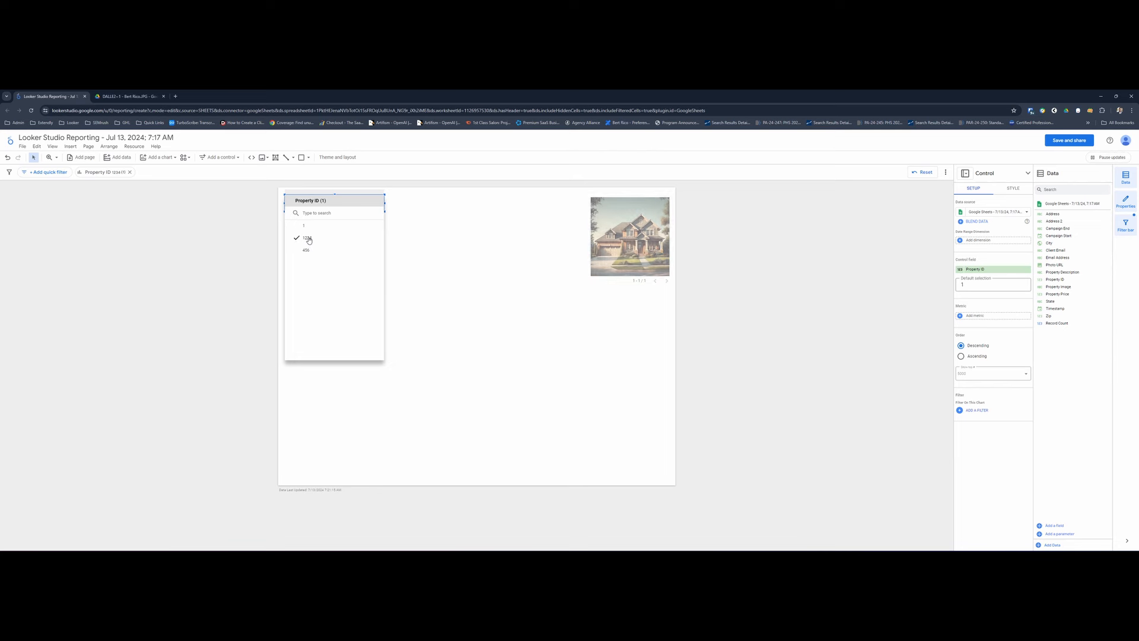
{"action": "left_click", "coordinate": [440, 243]}
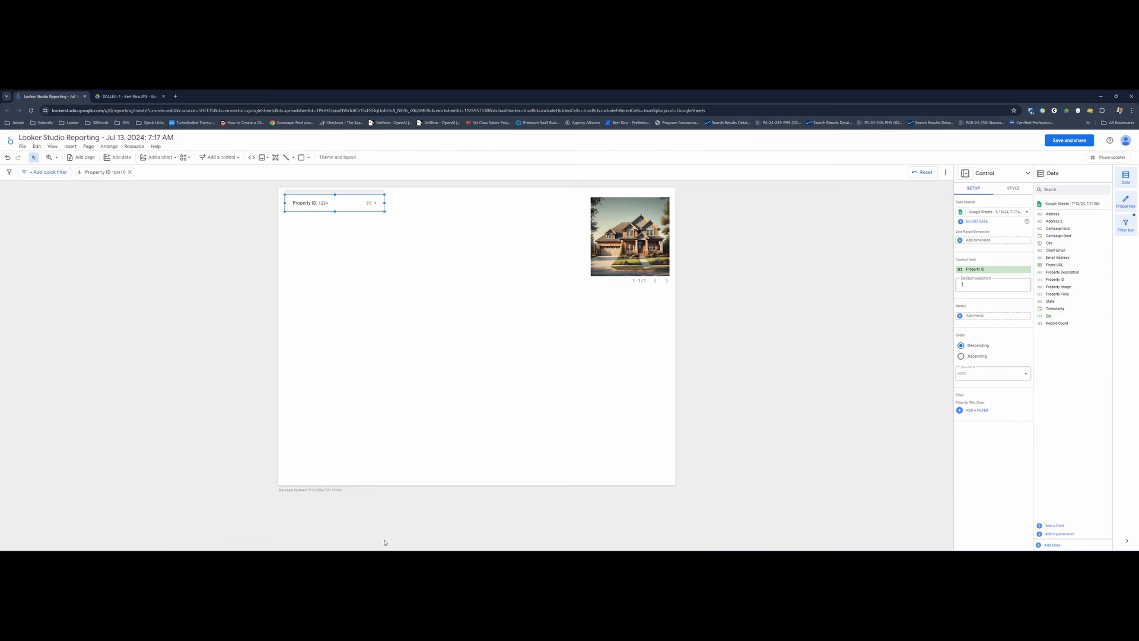
{"action": "left_click", "coordinate": [420, 362]}
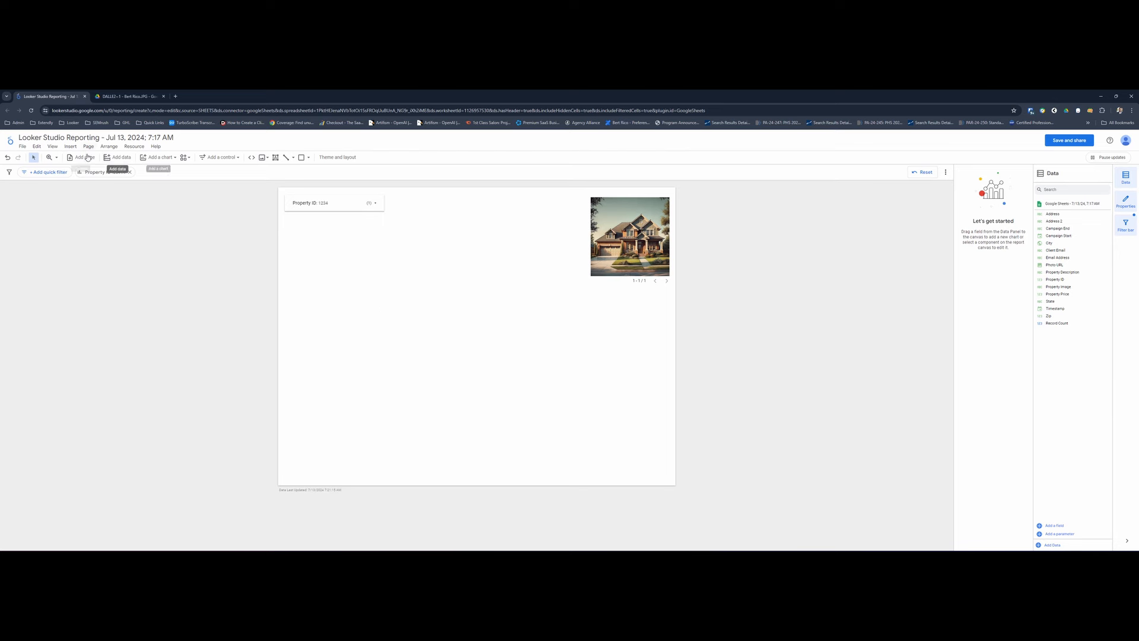
- Start adding data to the report and examine the available Google Connectors
{"action": "left_click", "coordinate": [118, 157]}
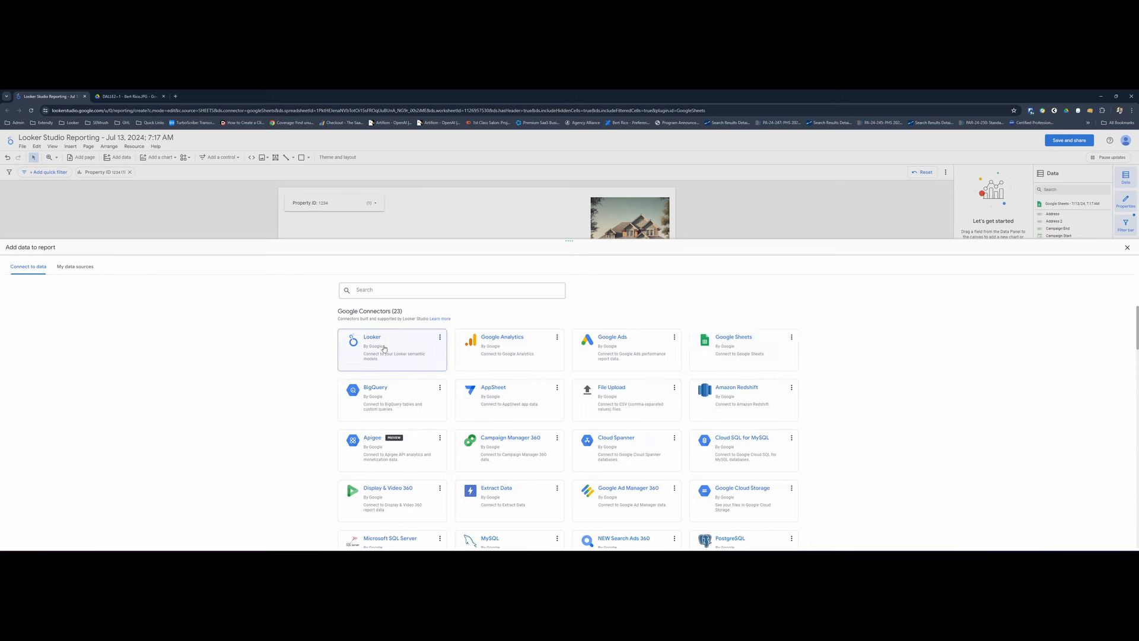
{"action": "scroll", "coordinate": [439, 356], "scroll_direction": "down", "scroll_amount": 2}
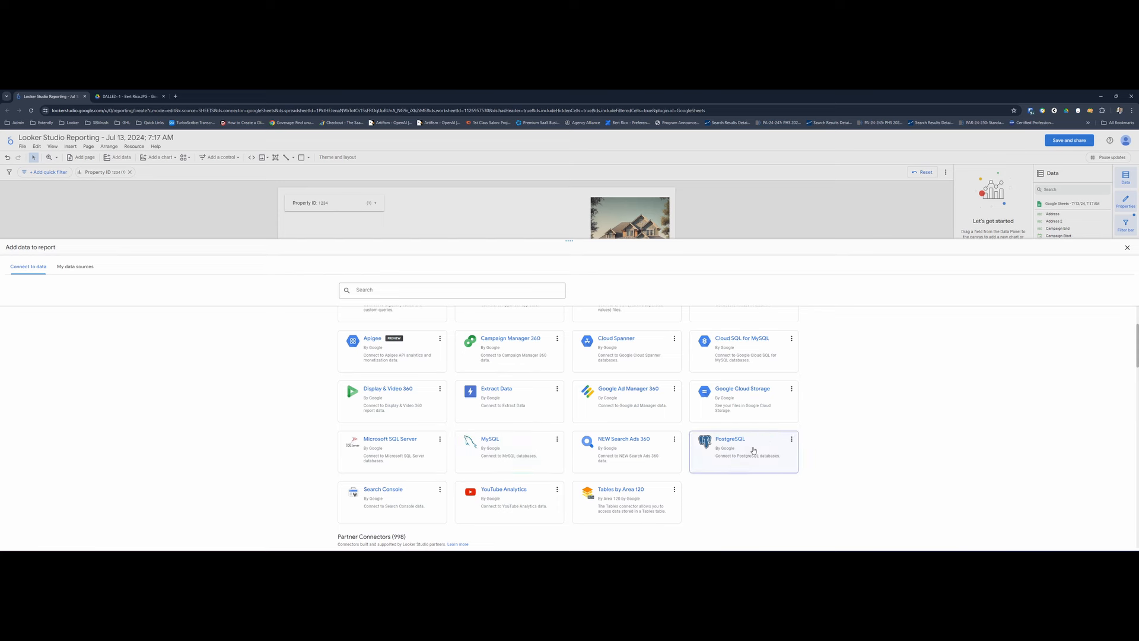
{"action": "scroll", "coordinate": [753, 450], "scroll_direction": "up", "scroll_amount": 1}
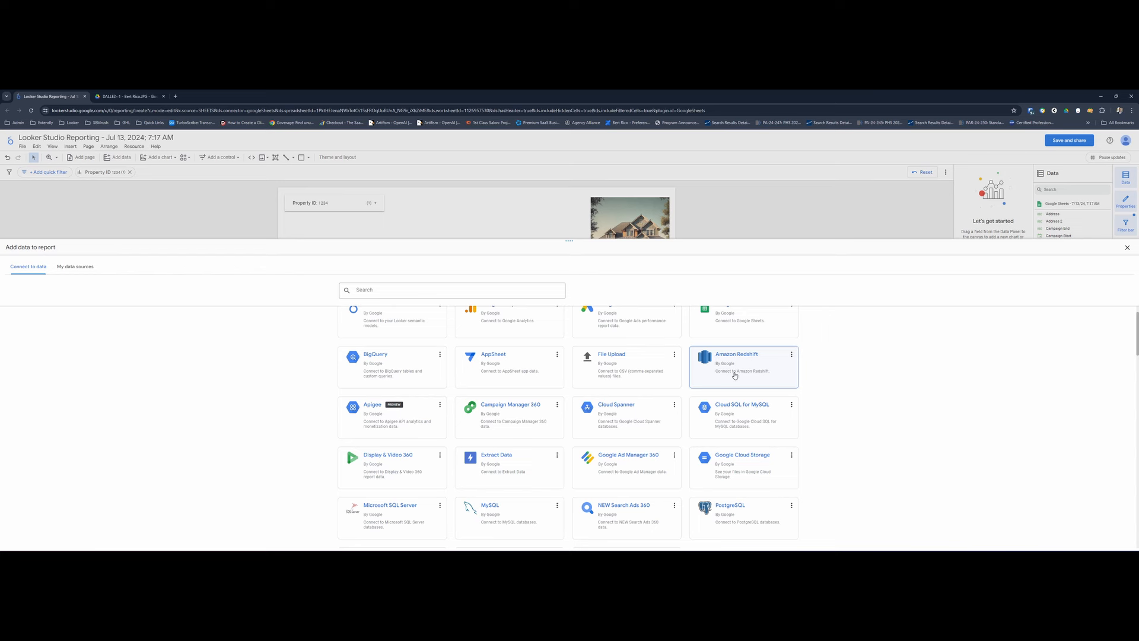
{"action": "scroll", "coordinate": [736, 386], "scroll_direction": "up", "scroll_amount": 1}
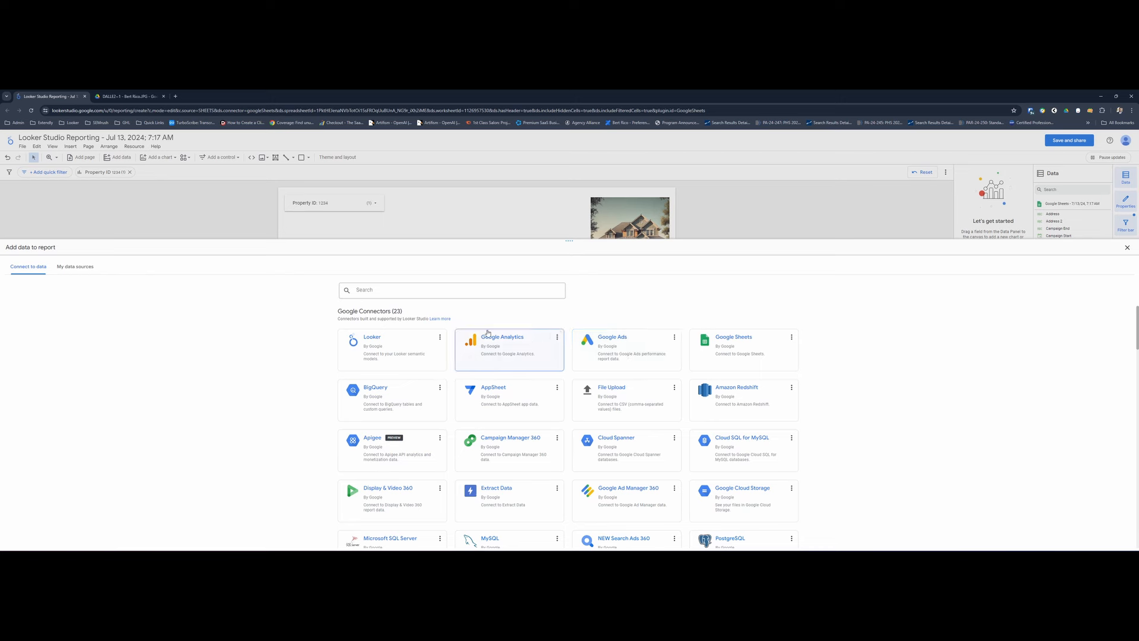
{"action": "scroll", "coordinate": [365, 313], "scroll_direction": "down", "scroll_amount": 5}
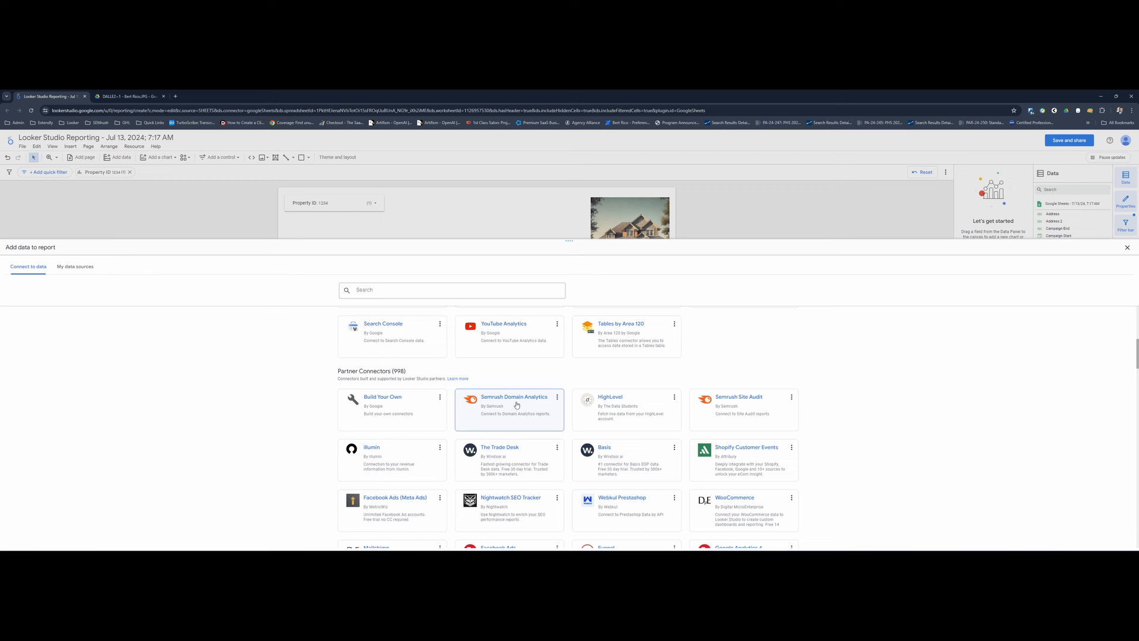
{"action": "scroll", "coordinate": [523, 410], "scroll_direction": "up", "scroll_amount": 1}
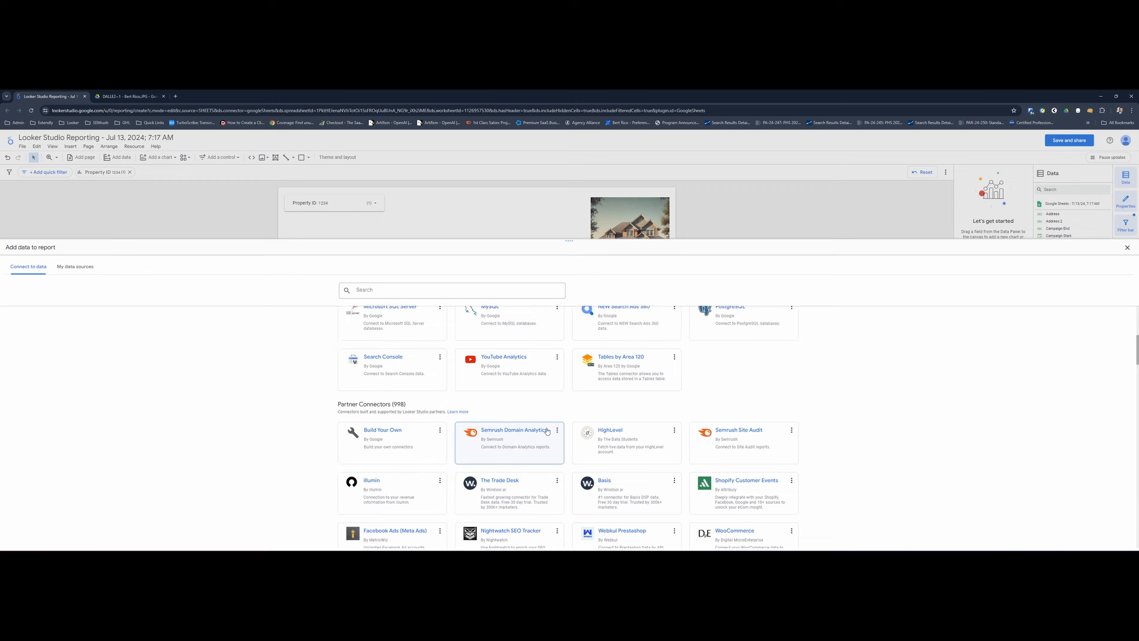
{"action": "scroll", "coordinate": [526, 449], "scroll_direction": "up", "scroll_amount": 4}
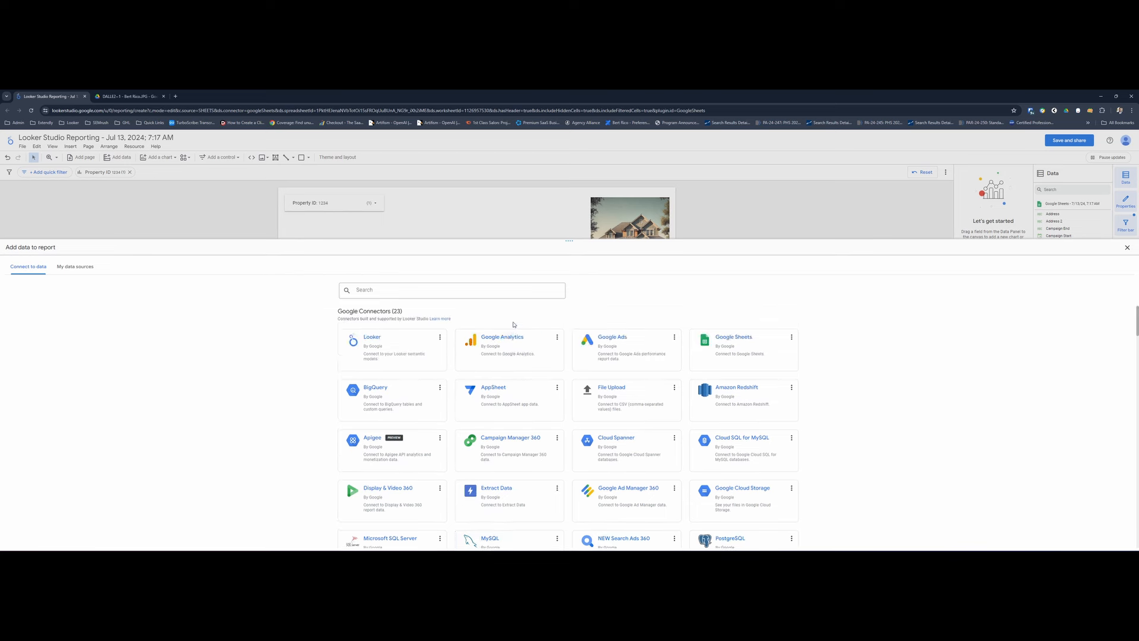
- Examine the Partner Connectors available for the report, including Semrush, HighLevel, Shopify and Facebook Ads
{"action": "scroll", "coordinate": [525, 351], "scroll_direction": "down", "scroll_amount": 1}
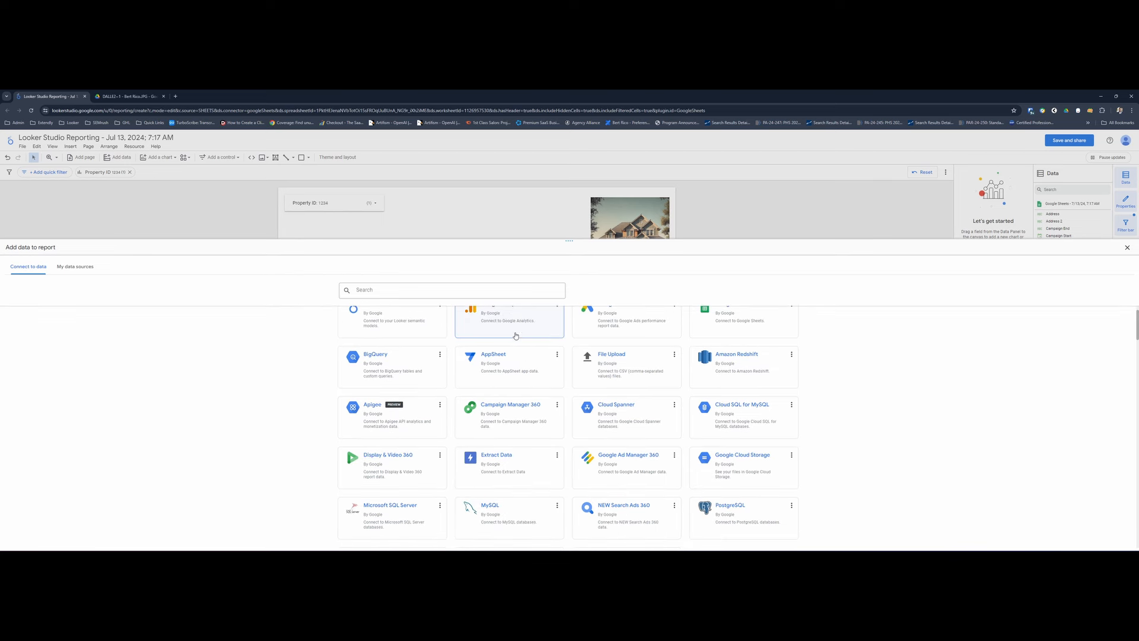
{"action": "scroll", "coordinate": [506, 440], "scroll_direction": "down", "scroll_amount": 2}
{"action": "scroll", "coordinate": [505, 440], "scroll_direction": "down", "scroll_amount": 3}
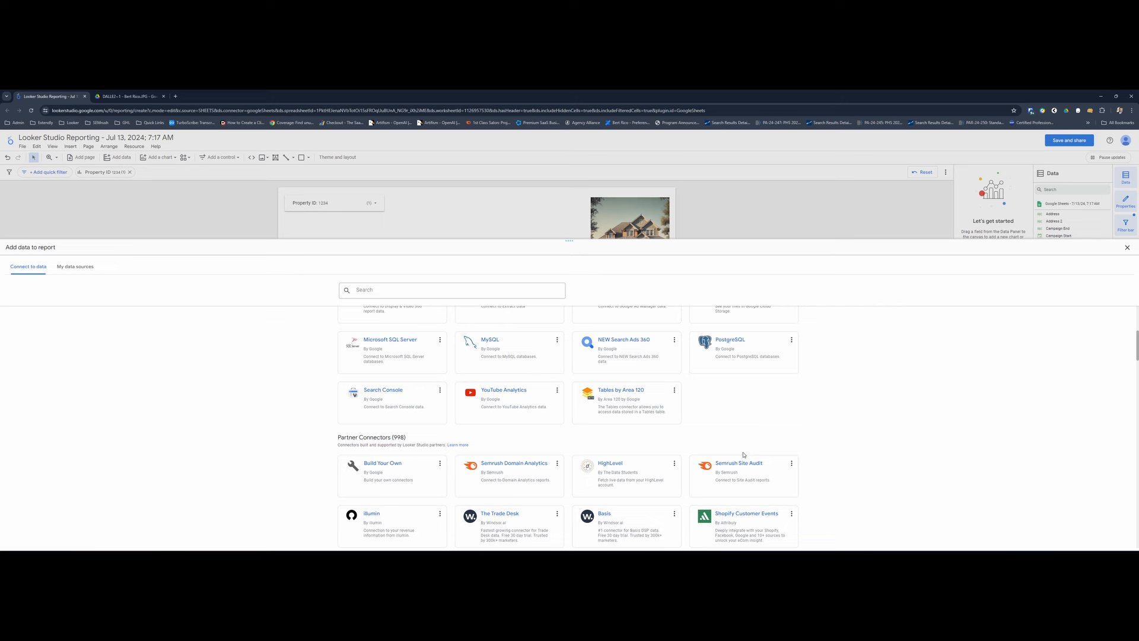
{"action": "scroll", "coordinate": [795, 421], "scroll_direction": "down", "scroll_amount": 2}
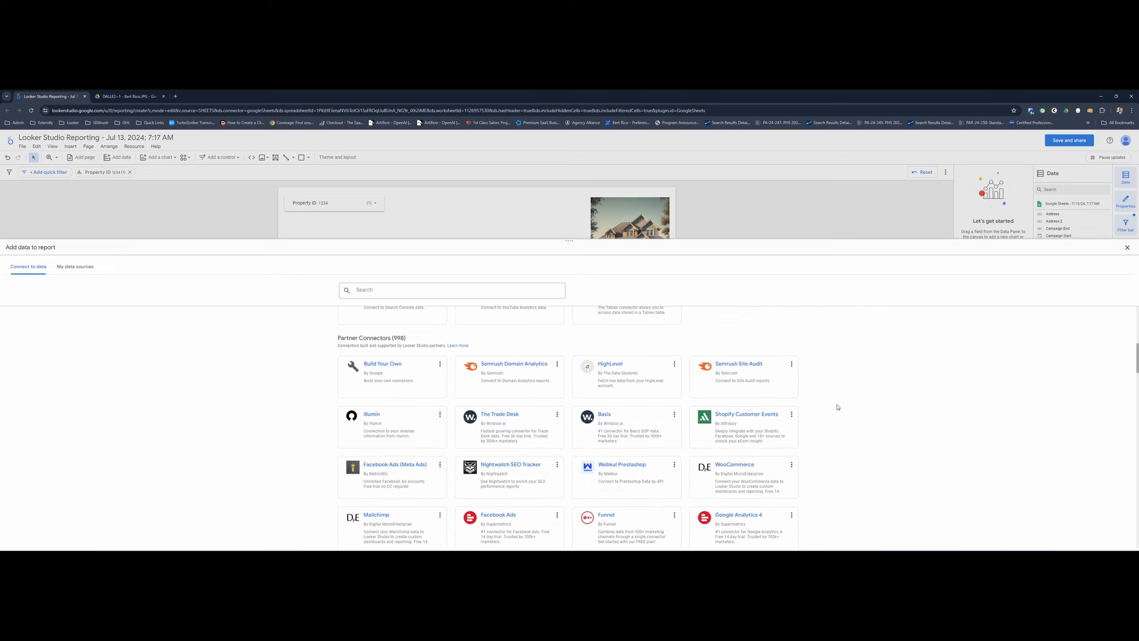
{"action": "scroll", "coordinate": [683, 469], "scroll_direction": "down", "scroll_amount": 1}
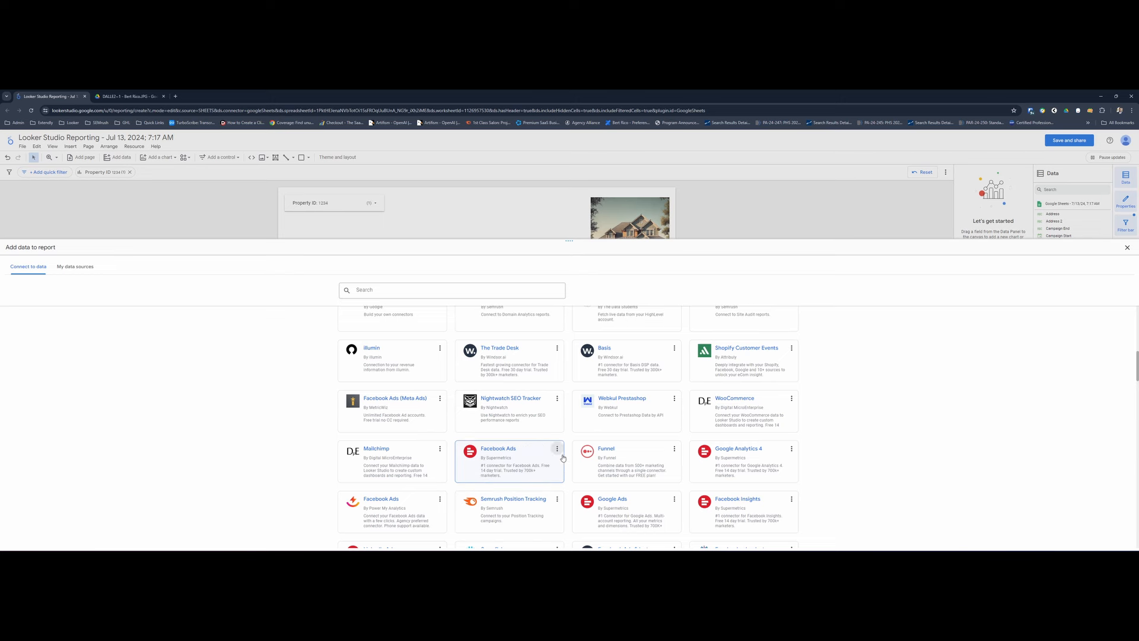
{"action": "scroll", "coordinate": [551, 465], "scroll_direction": "down", "scroll_amount": 2}
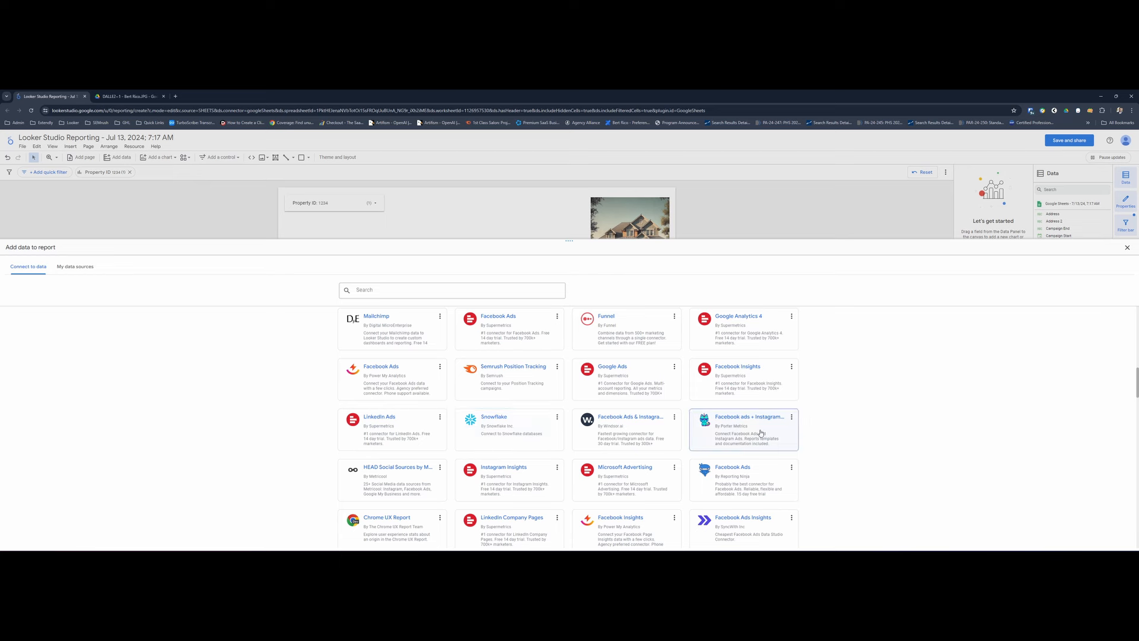
{"action": "scroll", "coordinate": [762, 432], "scroll_direction": "down", "scroll_amount": 1}
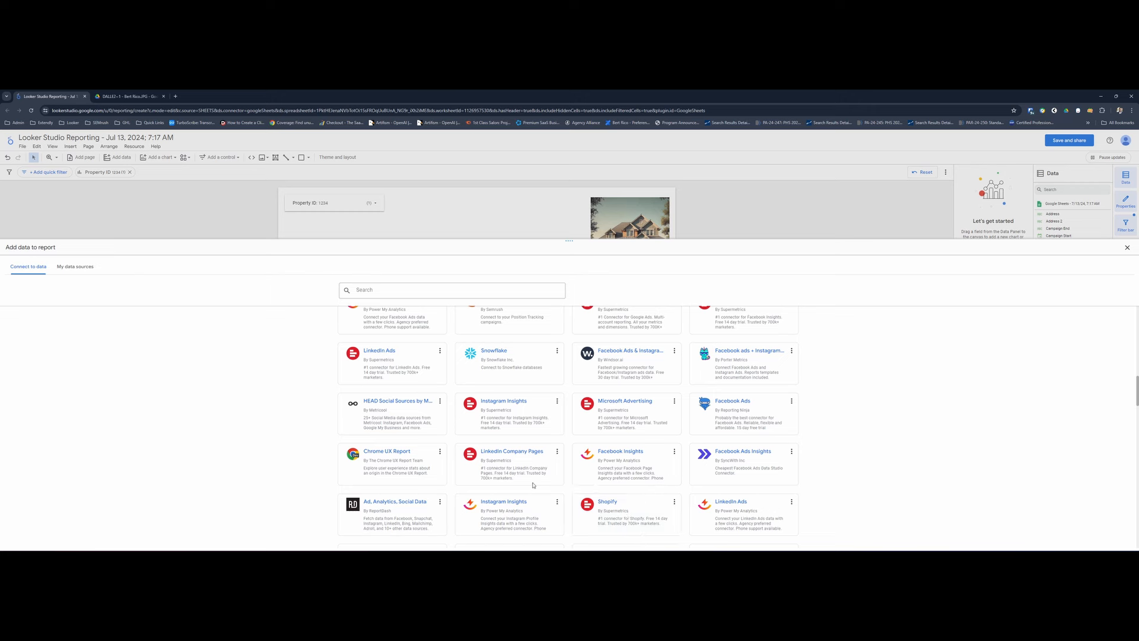
{"action": "scroll", "coordinate": [533, 485], "scroll_direction": "up", "scroll_amount": 4}
{"action": "scroll", "coordinate": [531, 455], "scroll_direction": "up", "scroll_amount": 1}
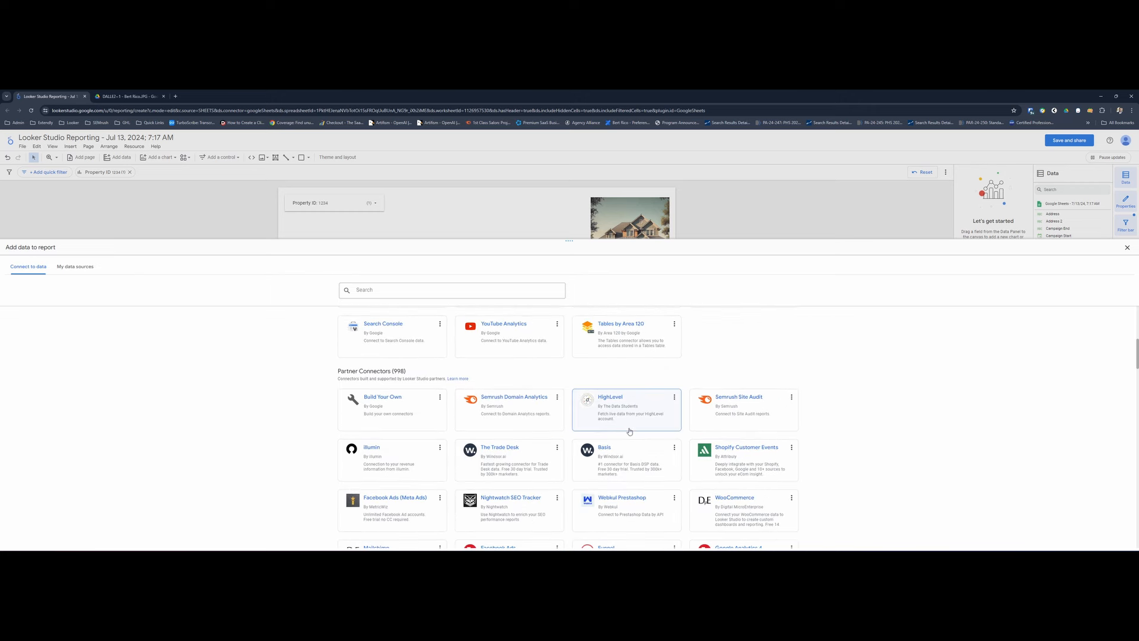
{"action": "scroll", "coordinate": [736, 415], "scroll_direction": "down", "scroll_amount": 1}
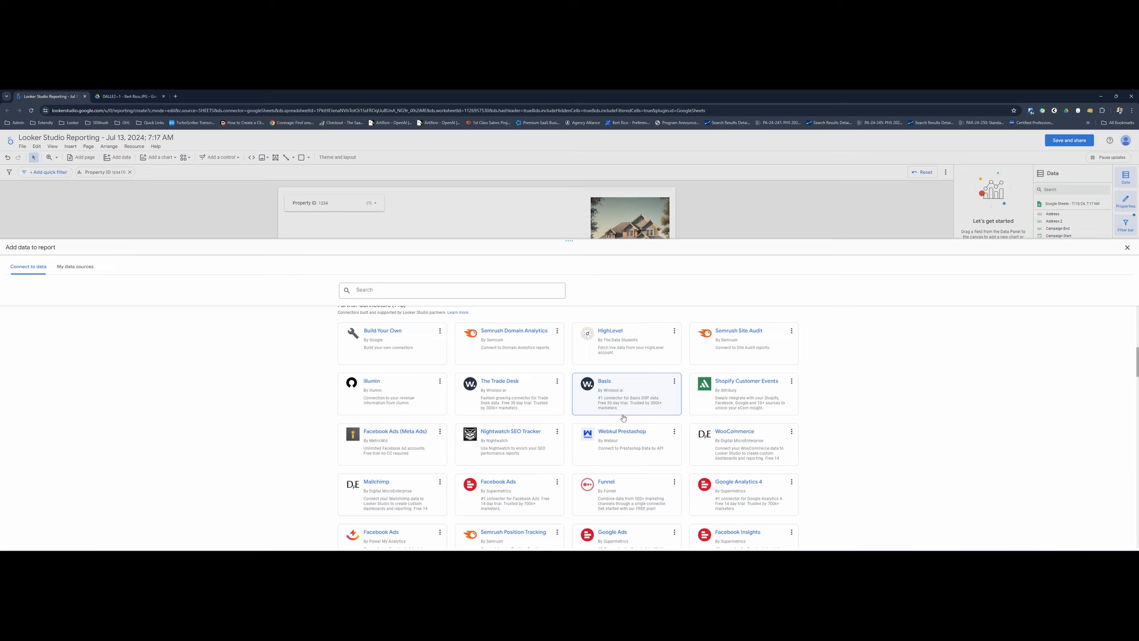
- Add the Campaign Data worksheet of the Property Dashboard Google Sheets file to the report as a data source and expand its fields
{"action": "scroll", "coordinate": [623, 418], "scroll_direction": "up", "scroll_amount": 1}
{"action": "scroll", "coordinate": [630, 414], "scroll_direction": "up", "scroll_amount": 1}
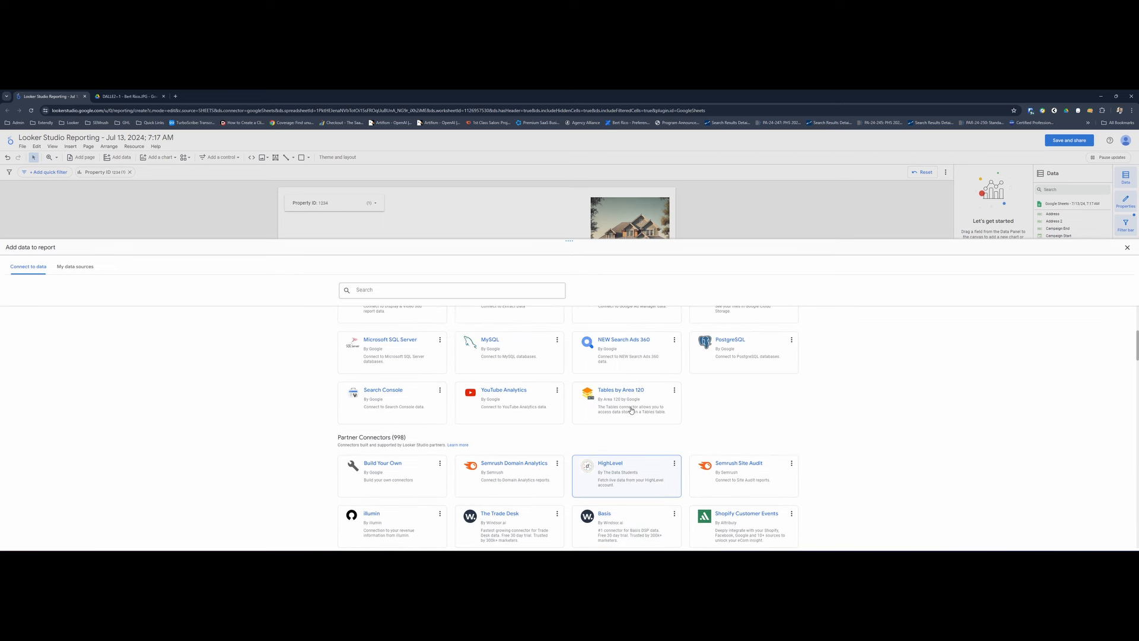
{"action": "scroll", "coordinate": [631, 410], "scroll_direction": "up", "scroll_amount": 3}
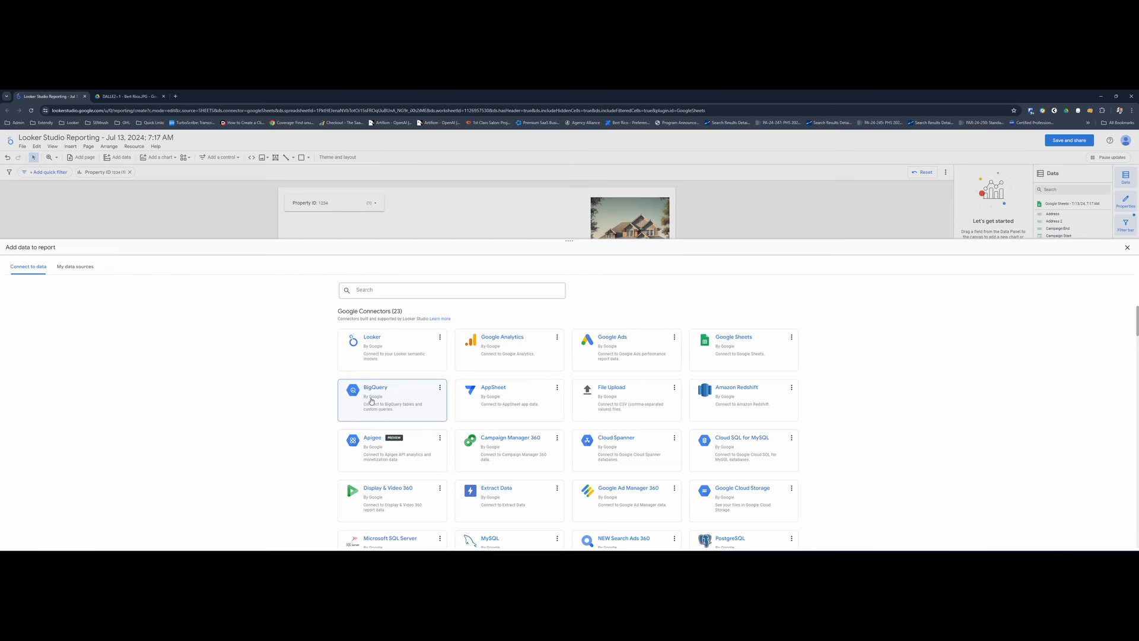
{"action": "left_click", "coordinate": [741, 355]}
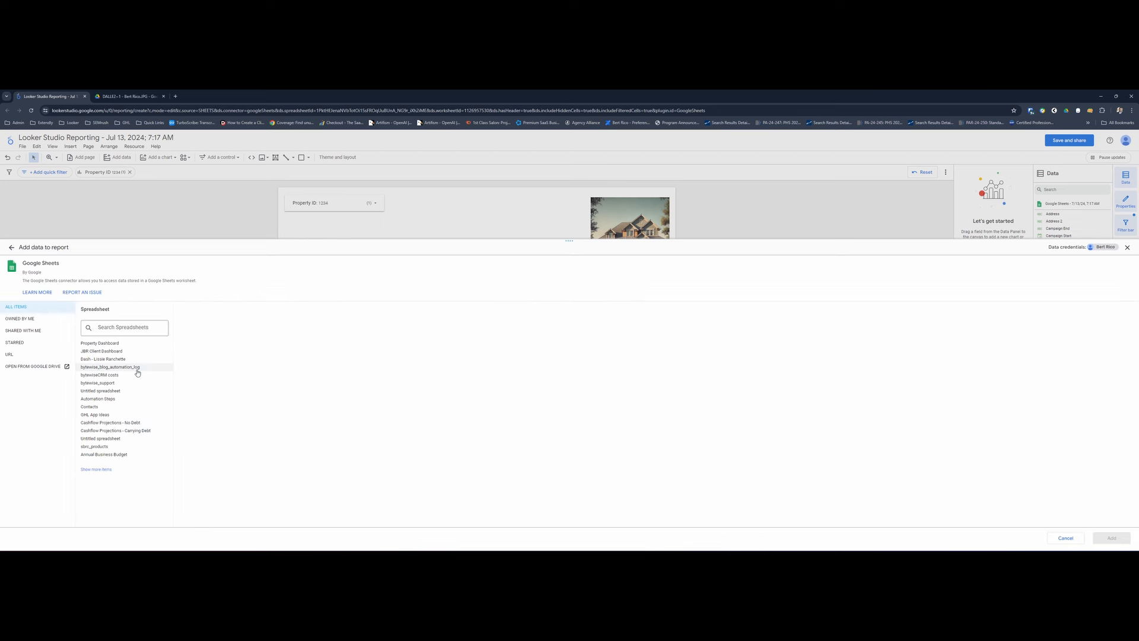
{"action": "left_click", "coordinate": [138, 344]}
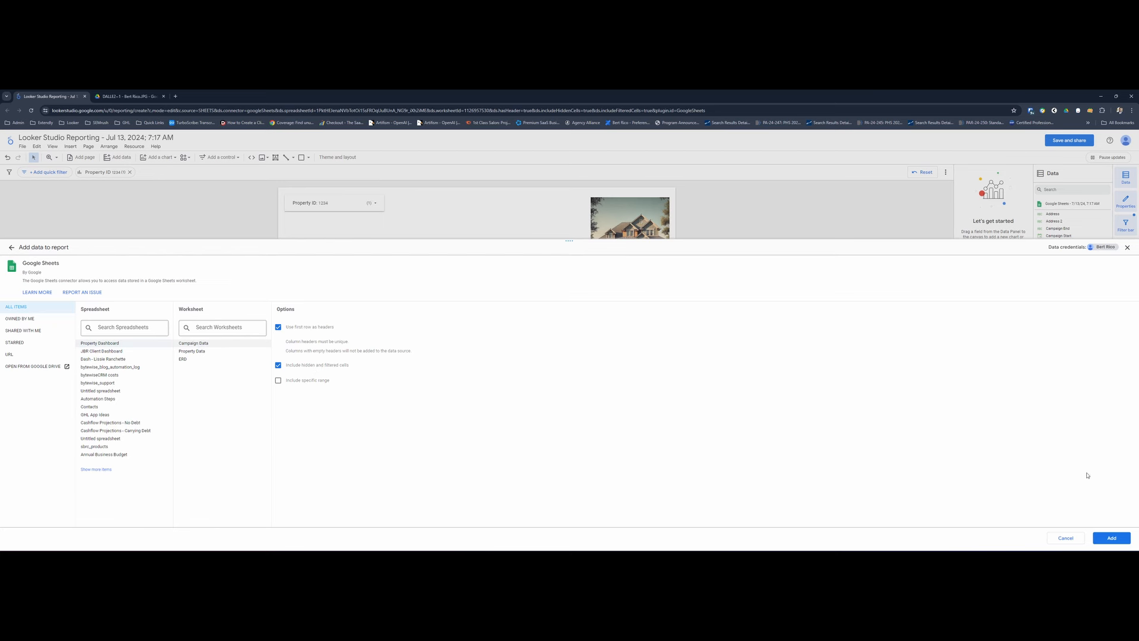
{"action": "left_click", "coordinate": [1112, 539]}
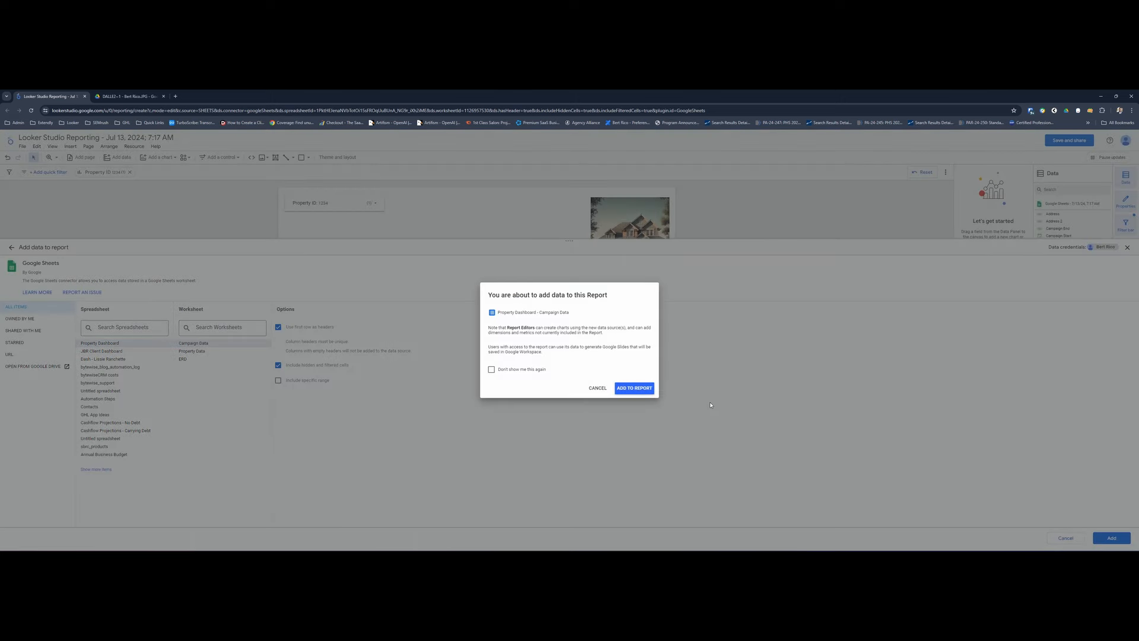
{"action": "left_click", "coordinate": [502, 370]}
{"action": "left_click", "coordinate": [634, 388]}
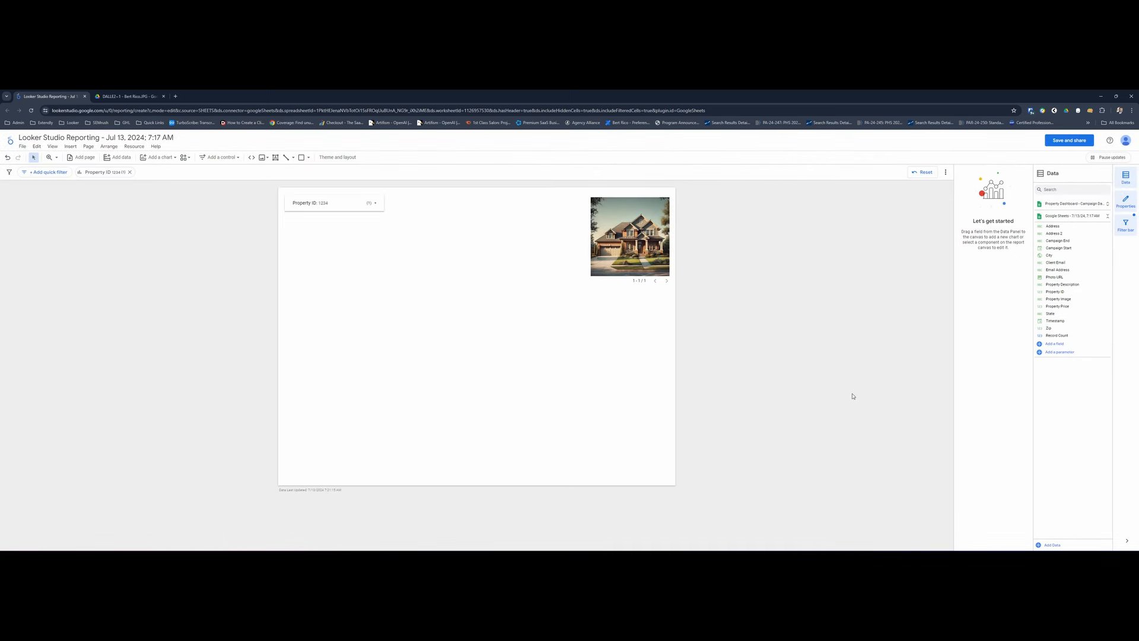
{"action": "left_click", "coordinate": [1066, 207]}
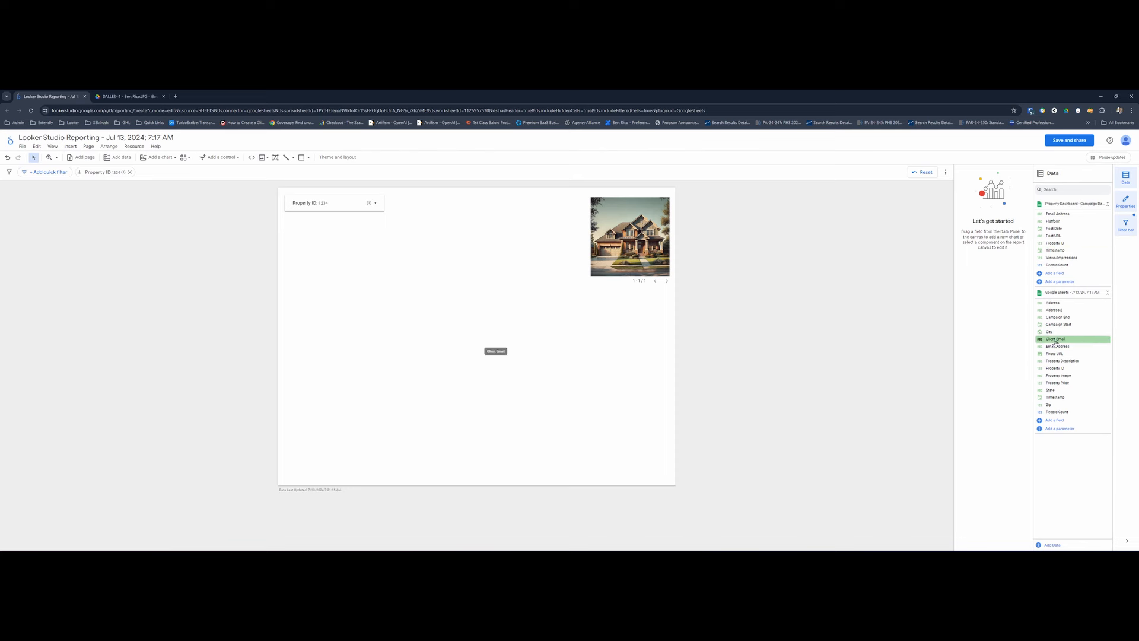
- Insert a wide smoothed time series chart below the property filter, with Views/Impressions replacing Record Count as its metric
{"action": "left_click", "coordinate": [156, 157]}
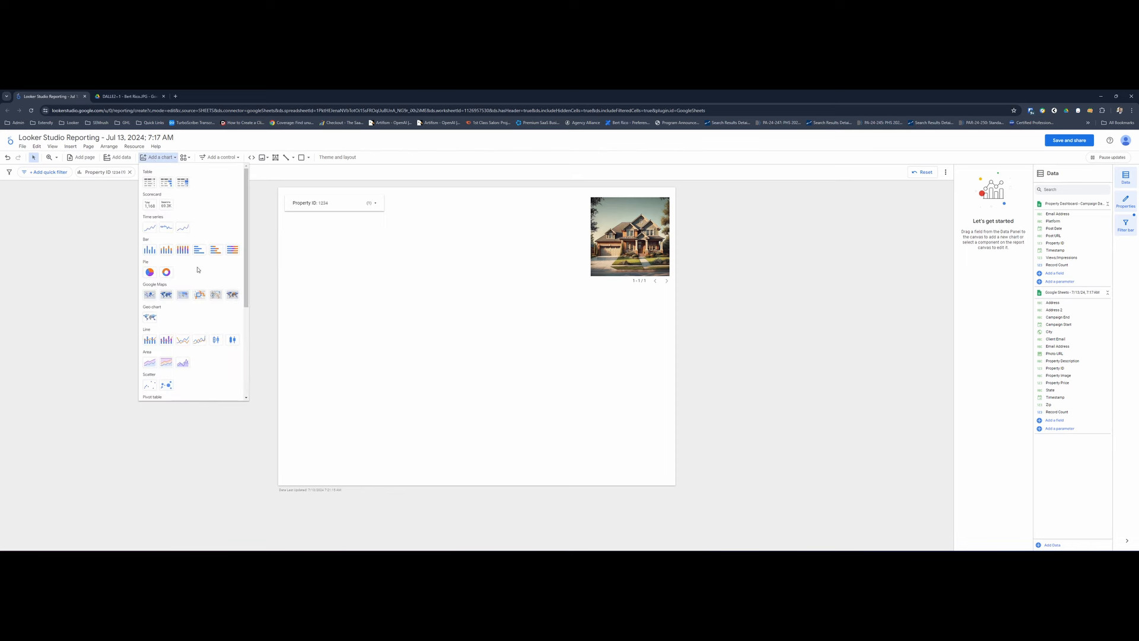
{"action": "left_click", "coordinate": [183, 227]}
{"action": "left_click", "coordinate": [282, 291]}
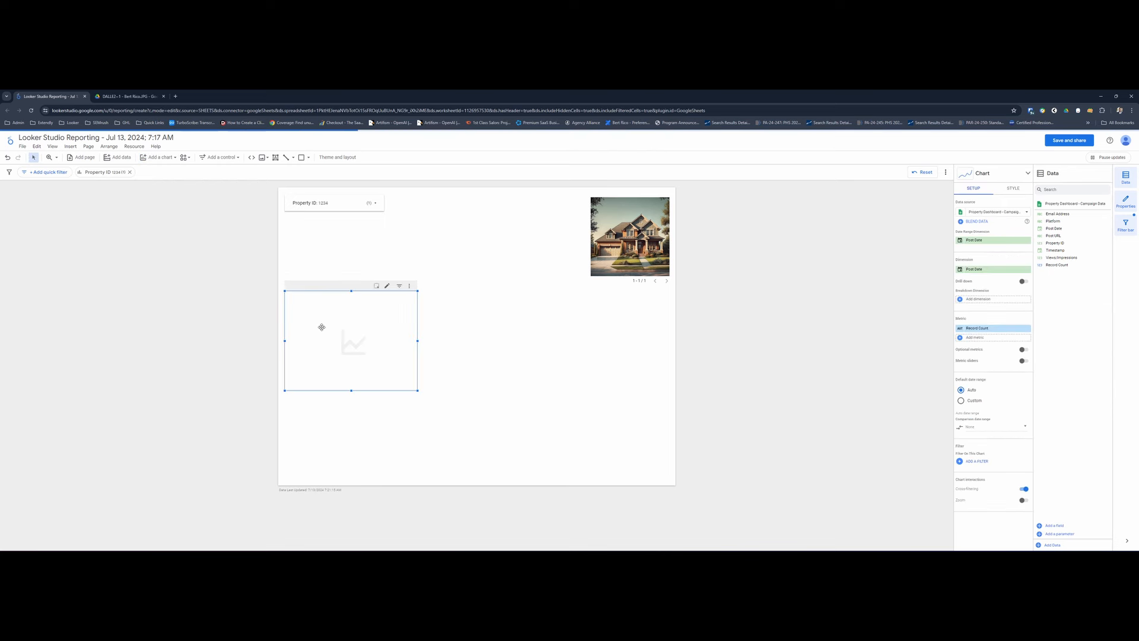
{"action": "left_click_drag", "start_coordinate": [417, 391], "coordinate": [552, 401]}
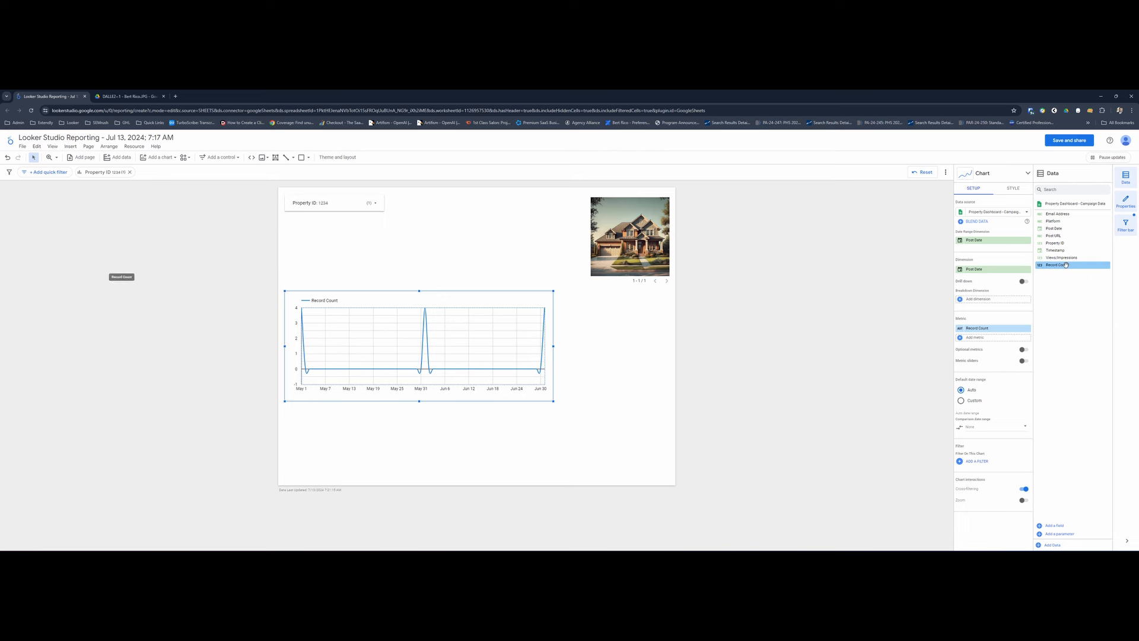
{"action": "left_click_drag", "start_coordinate": [1066, 260], "coordinate": [999, 335]}
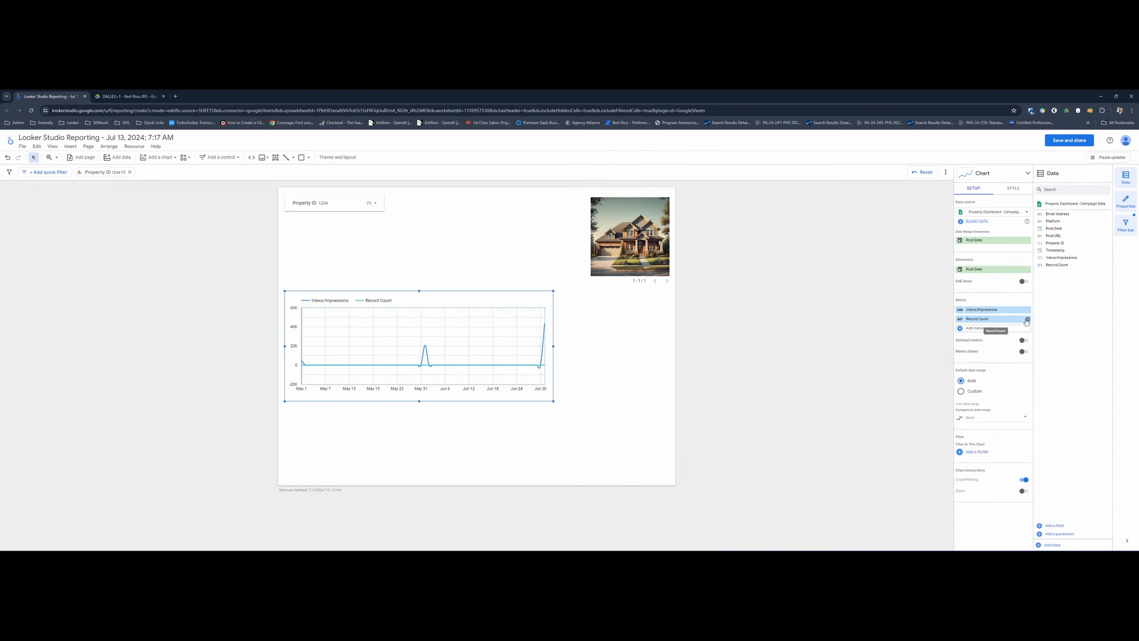
{"action": "left_click", "coordinate": [1028, 319]}
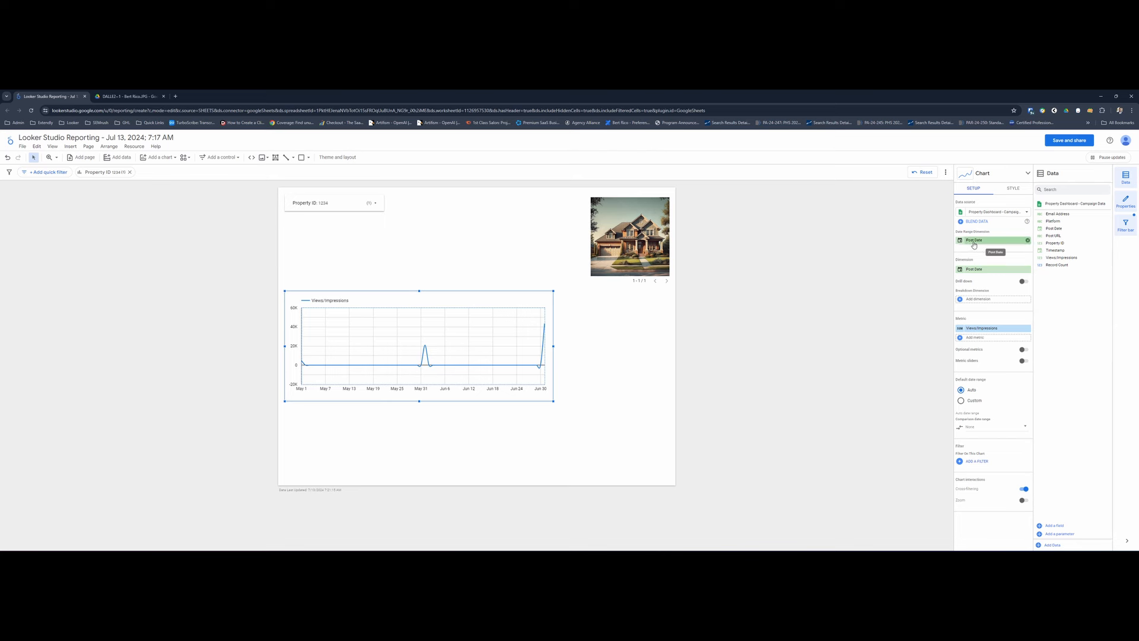
- Try the short month name, slash and hyphen display formats on the chart's Post Date dimension, and return it to Default
{"action": "left_click", "coordinate": [988, 270]}
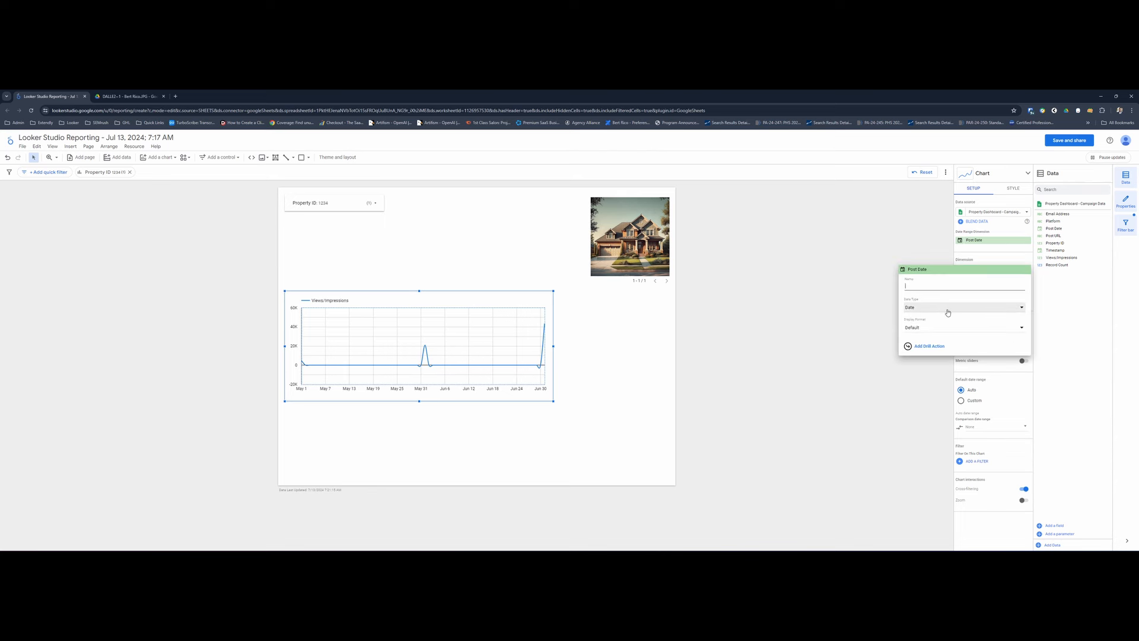
{"action": "left_click", "coordinate": [944, 332]}
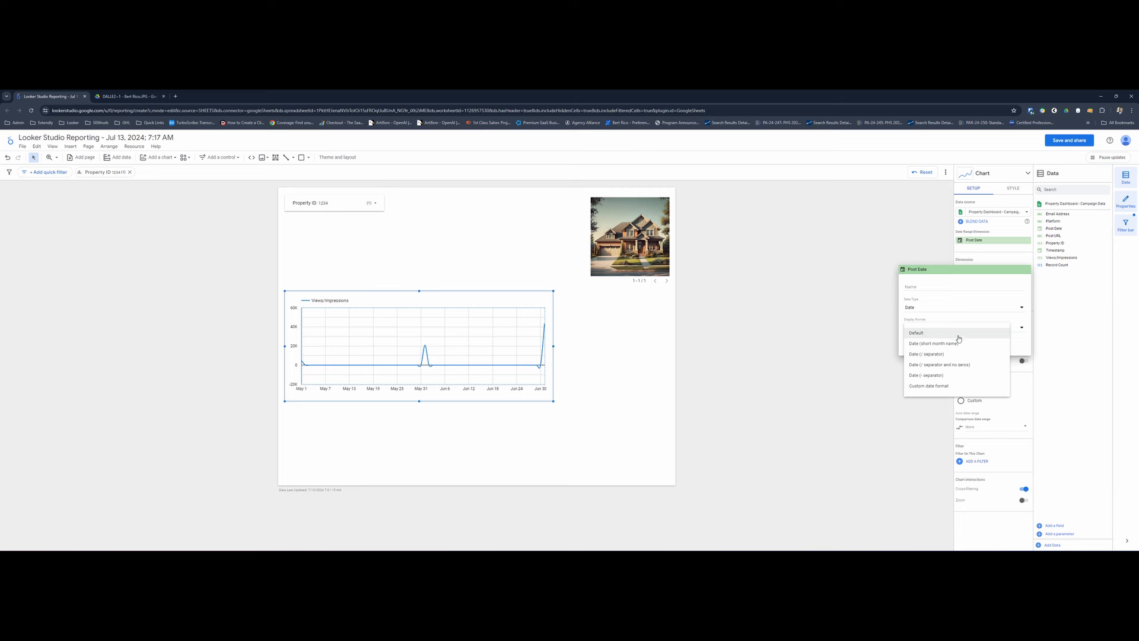
{"action": "left_click", "coordinate": [957, 346]}
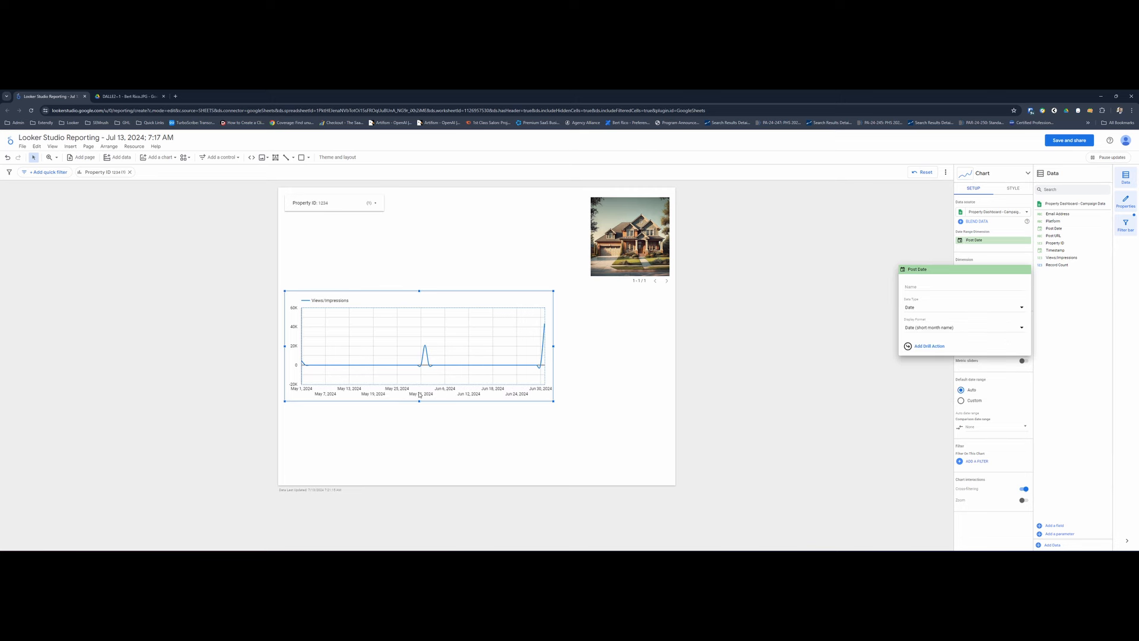
{"action": "left_click", "coordinate": [964, 329]}
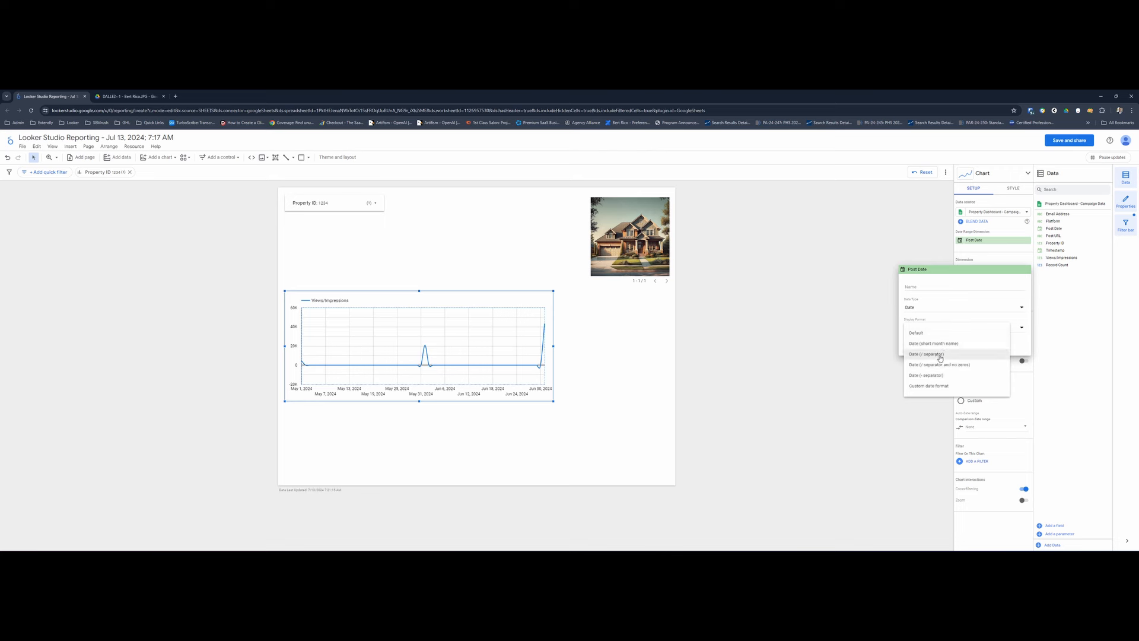
{"action": "left_click", "coordinate": [942, 355]}
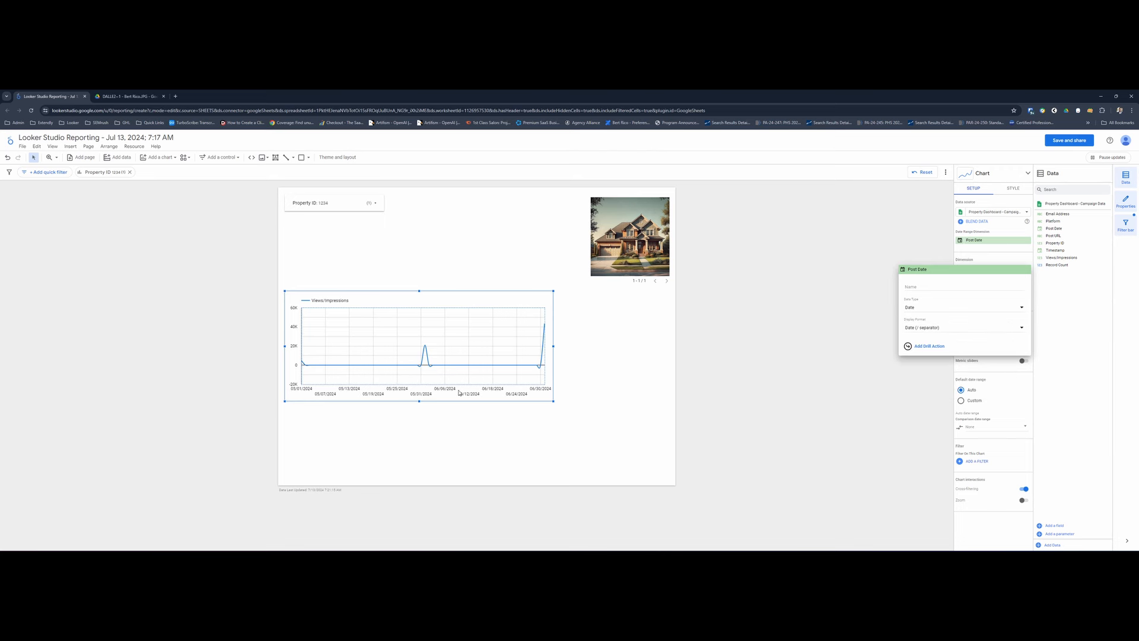
{"action": "left_click", "coordinate": [946, 328]}
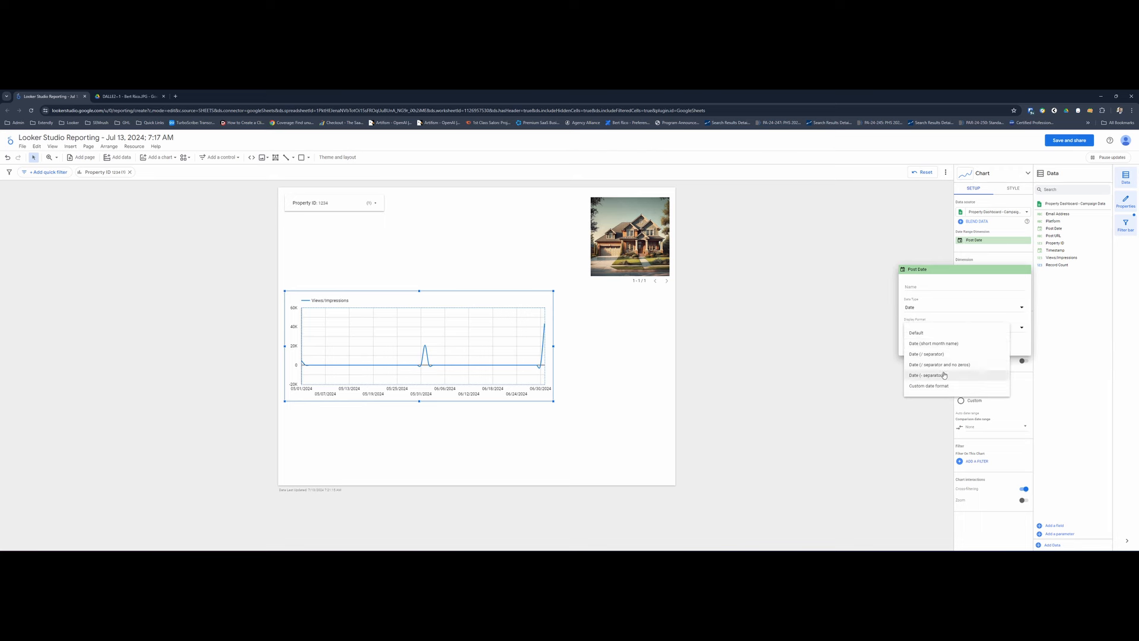
{"action": "left_click", "coordinate": [944, 375]}
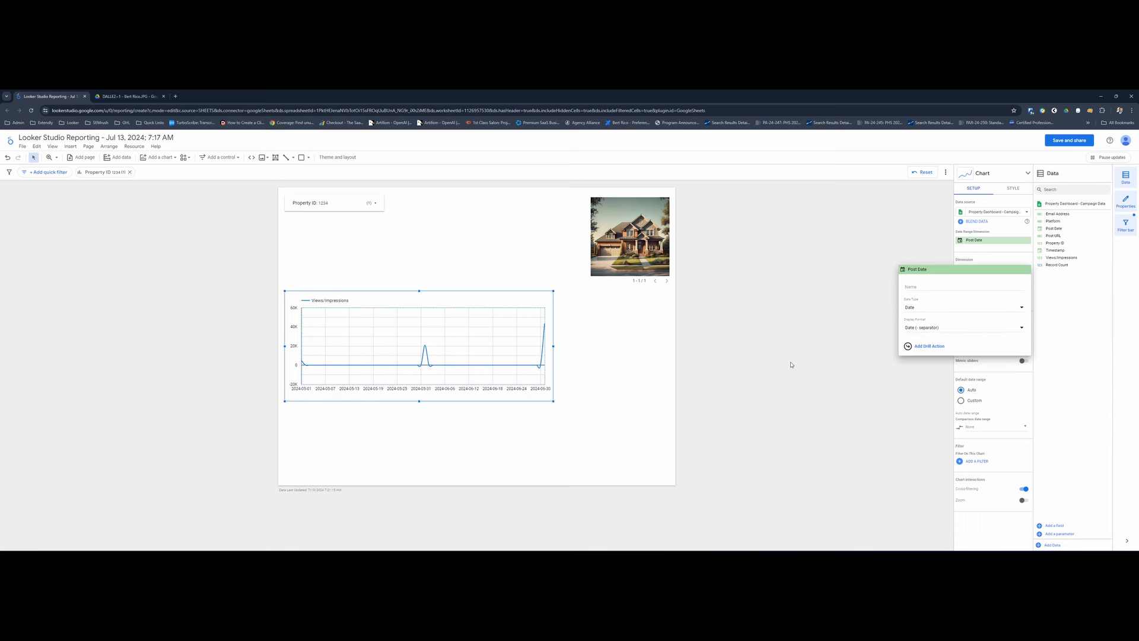
{"action": "left_click", "coordinate": [952, 328]}
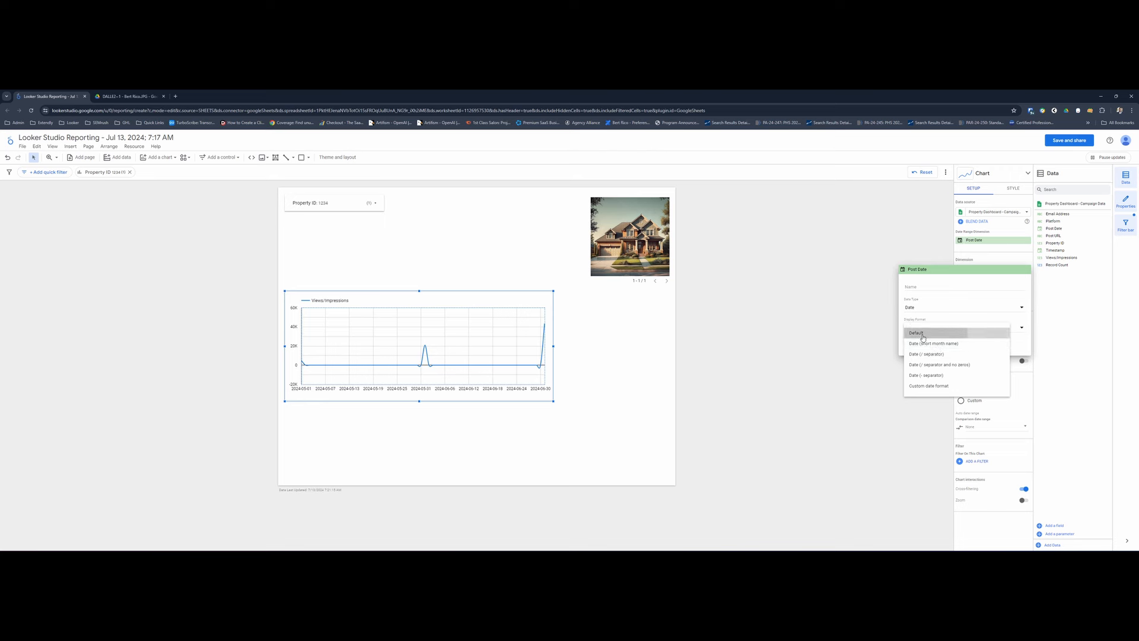
{"action": "left_click", "coordinate": [923, 334]}
{"action": "left_click", "coordinate": [824, 327]}
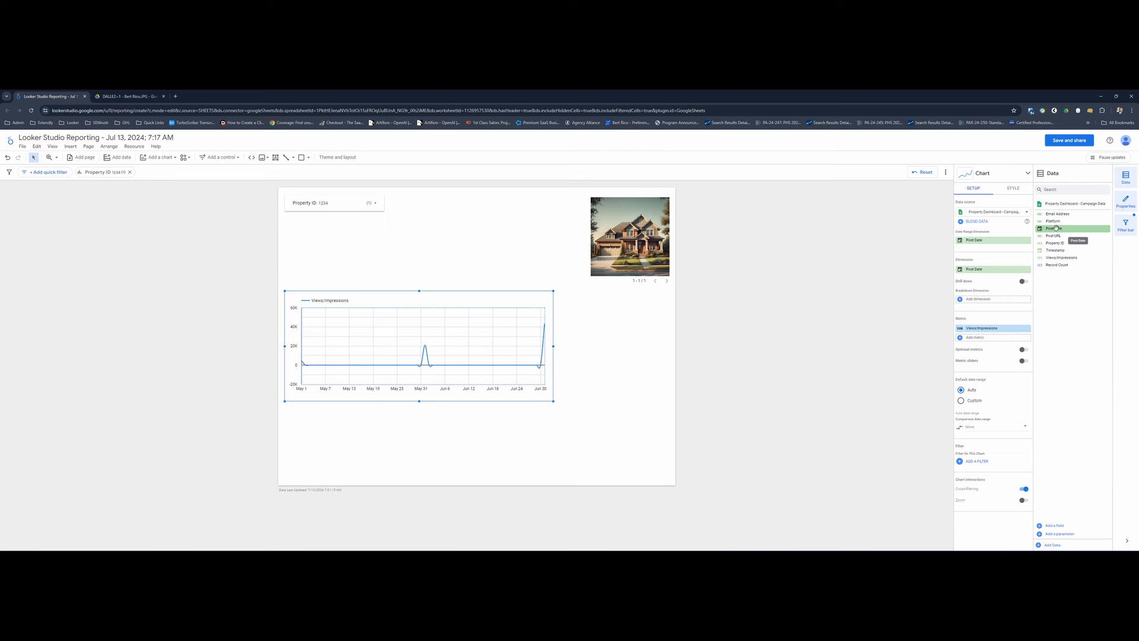
- Break the time series chart down by Platform instead of Post Date, and stretch it across the full page width
{"action": "left_click_drag", "start_coordinate": [1058, 230], "coordinate": [1000, 306]}
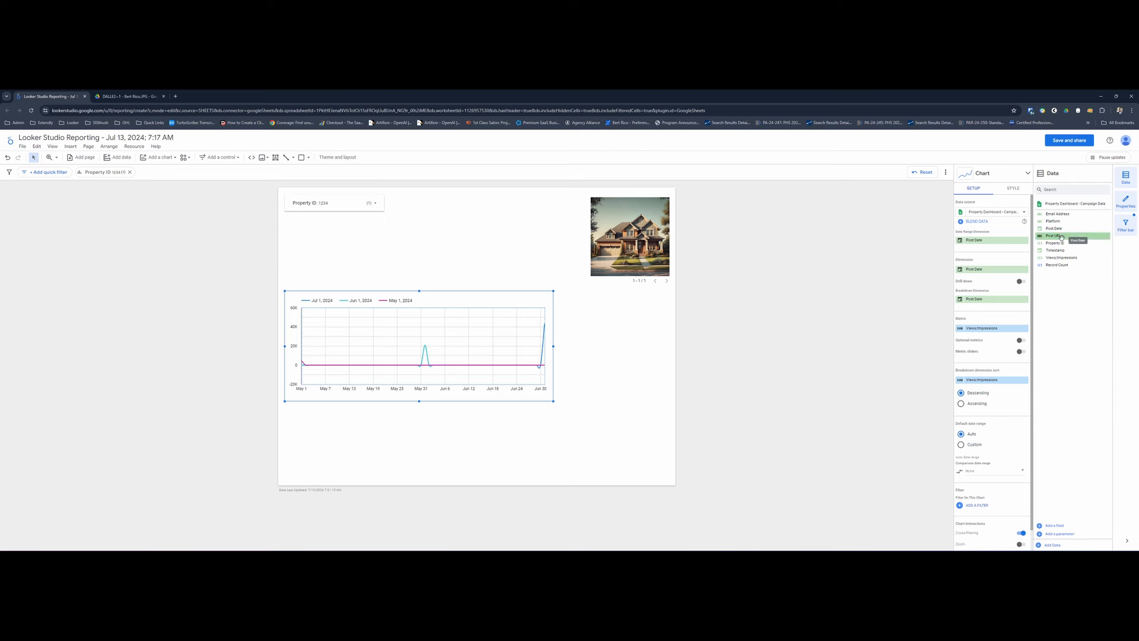
{"action": "left_click_drag", "start_coordinate": [1055, 222], "coordinate": [999, 302]}
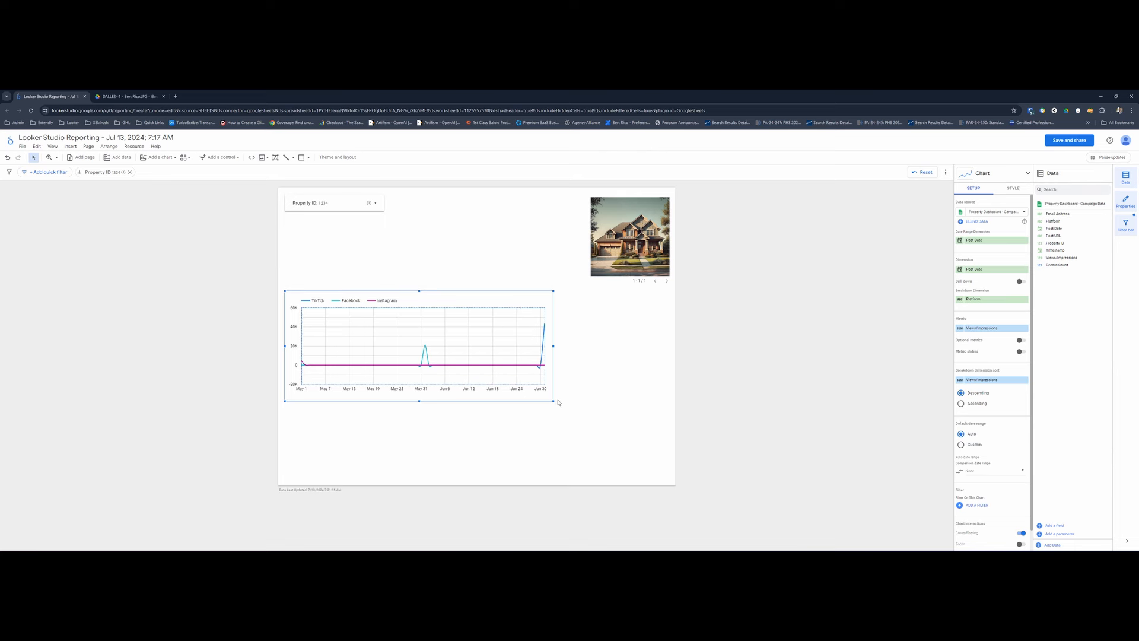
{"action": "left_click_drag", "start_coordinate": [553, 404], "coordinate": [673, 386]}
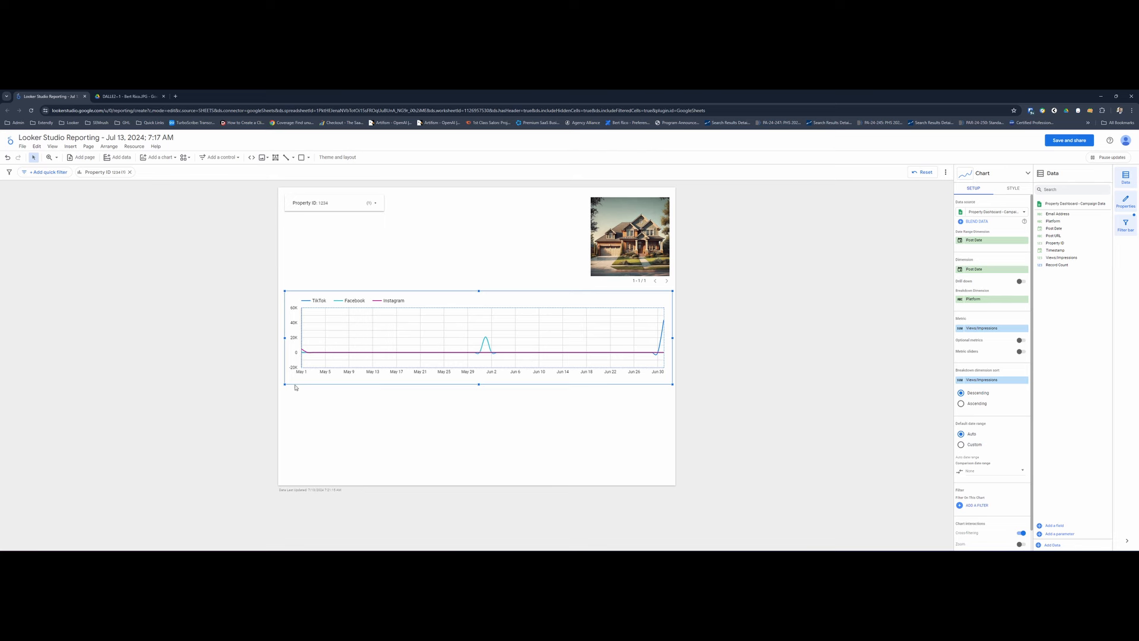
{"action": "left_click_drag", "start_coordinate": [285, 383], "coordinate": [278, 387]}
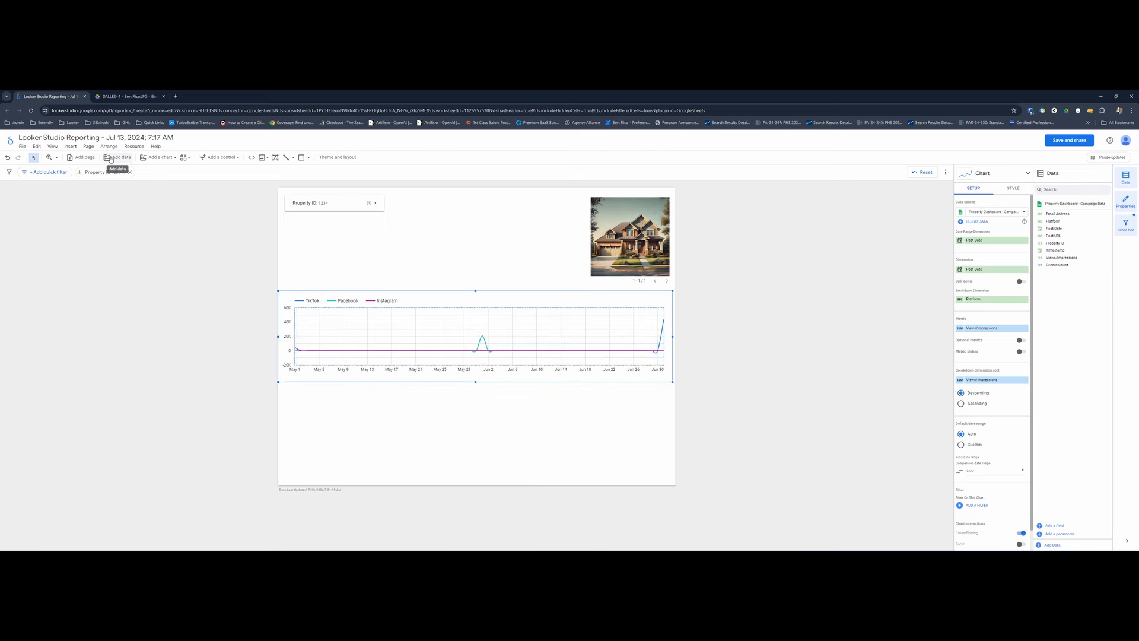
- Insert a column chart of Views/Impressions by Platform below the time series, enlarged to about half the page width
{"action": "left_click", "coordinate": [162, 157]}
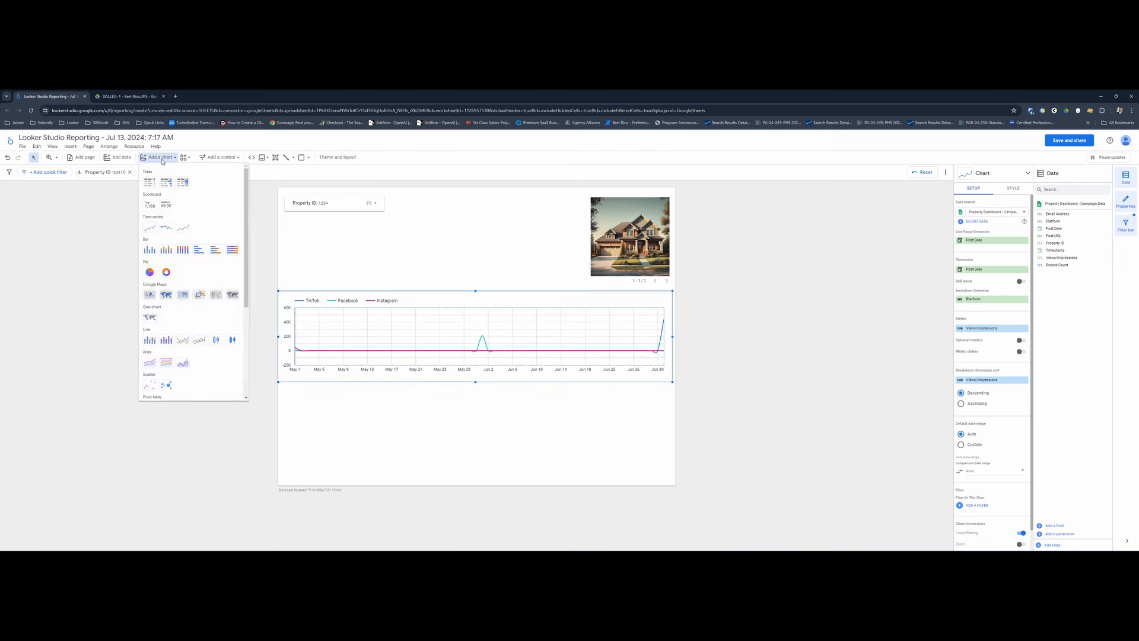
{"action": "left_click", "coordinate": [153, 259]}
{"action": "left_click", "coordinate": [292, 393]}
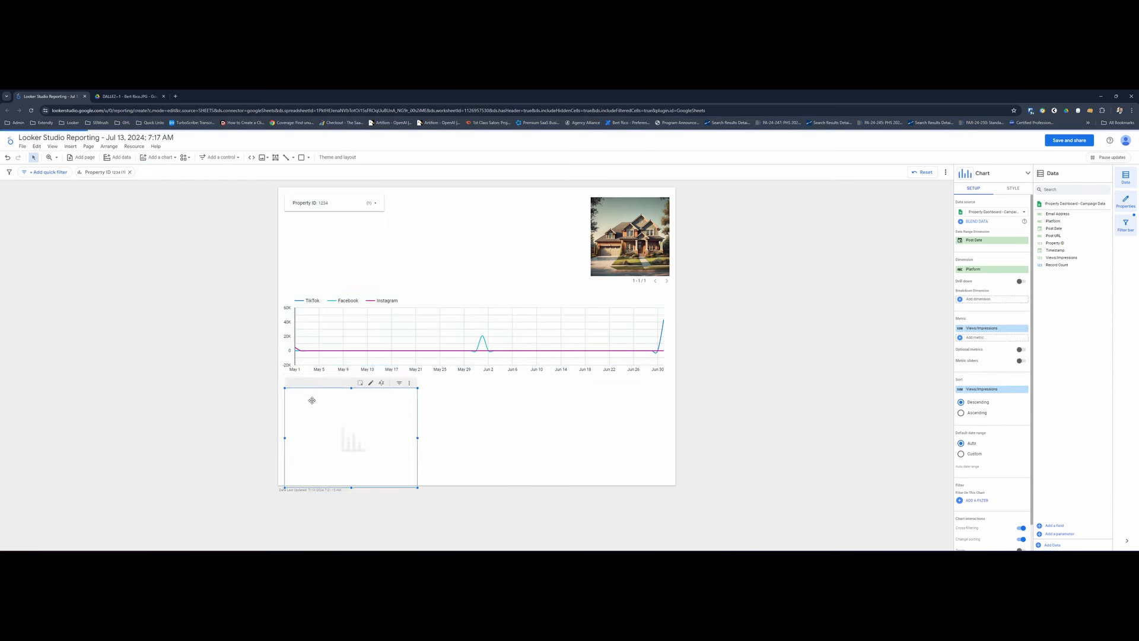
{"action": "left_click_drag", "start_coordinate": [316, 404], "coordinate": [314, 405]}
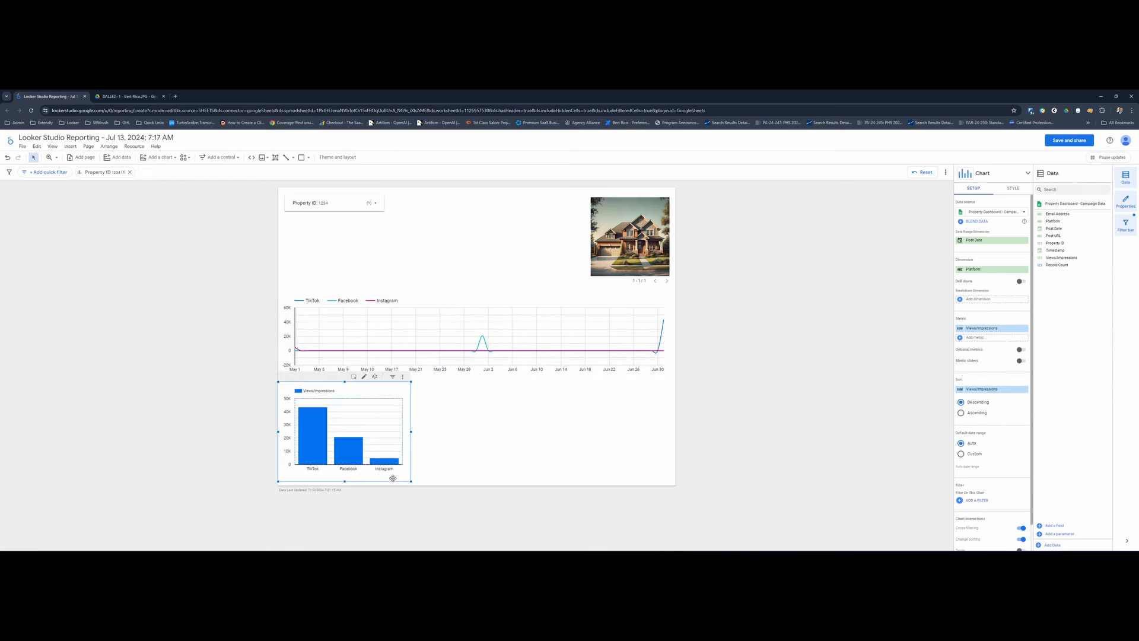
{"action": "left_click_drag", "start_coordinate": [411, 483], "coordinate": [424, 487]}
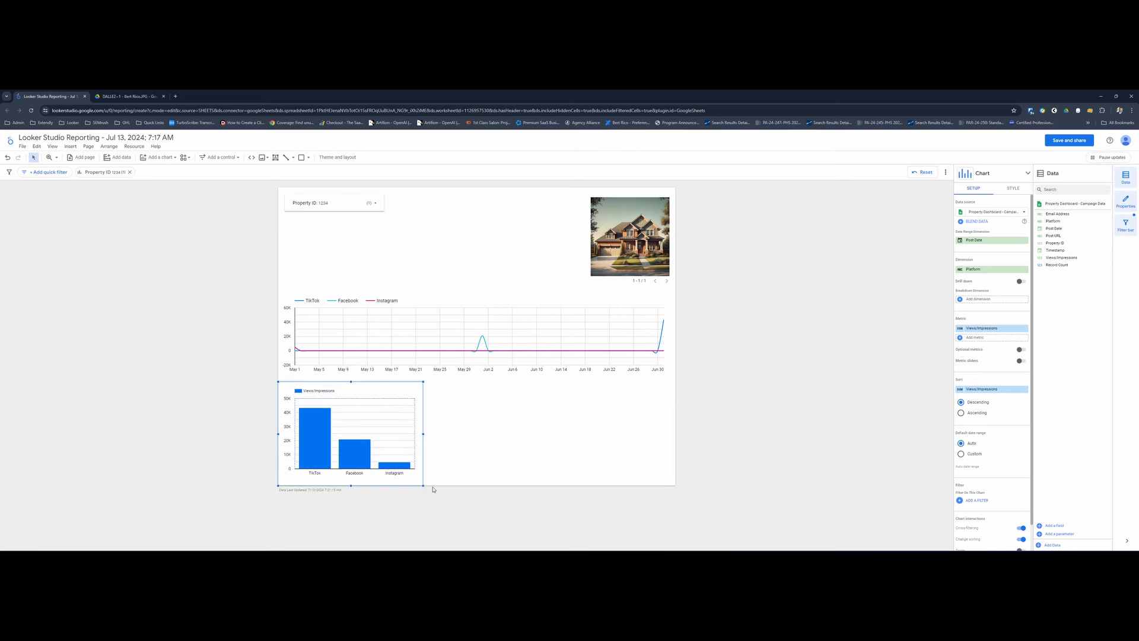
{"action": "left_click_drag", "start_coordinate": [473, 485], "coordinate": [477, 486]}
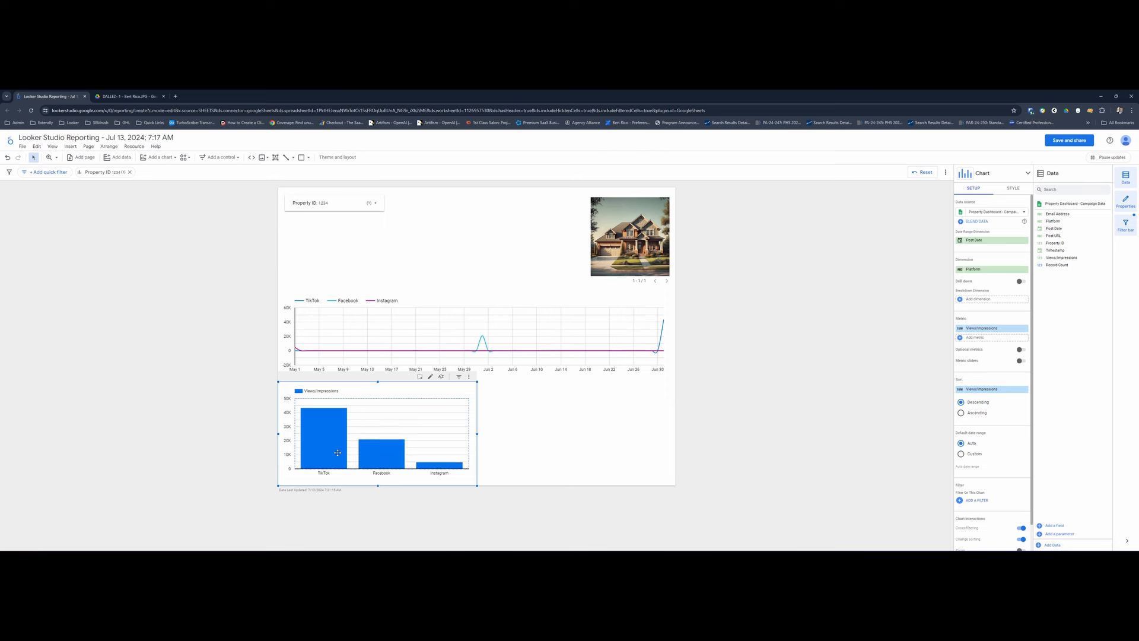
- Test both charts by filtering on Property ID 456, compare the platform bars, and return the filter to 1234
{"action": "mouse_move", "coordinate": [319, 445]}
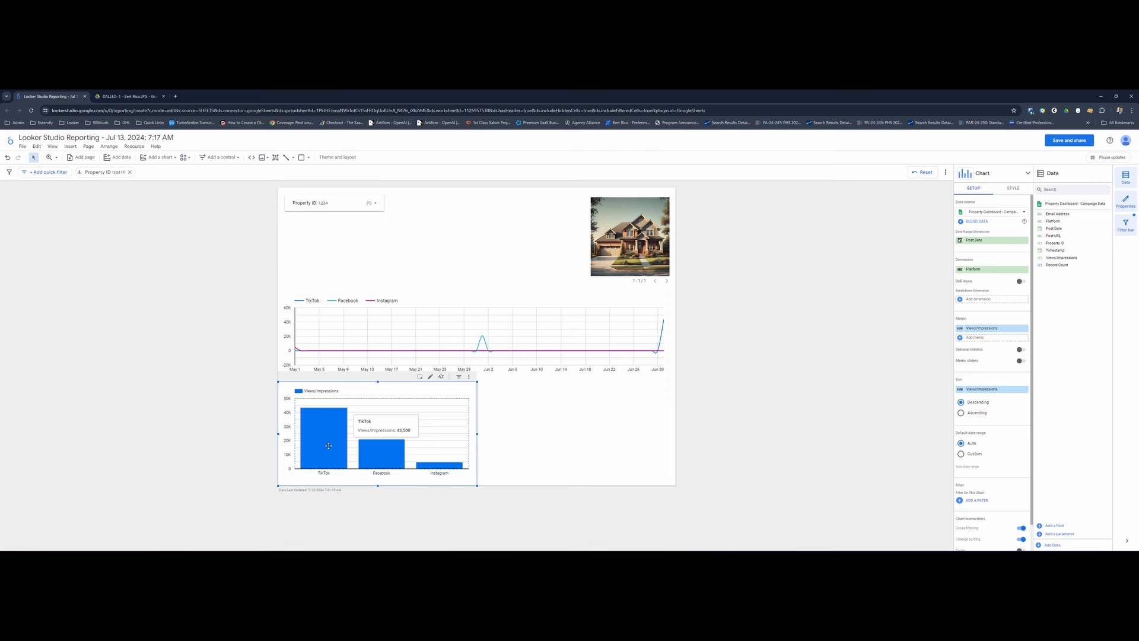
{"action": "left_click", "coordinate": [332, 203]}
{"action": "left_click", "coordinate": [313, 251]}
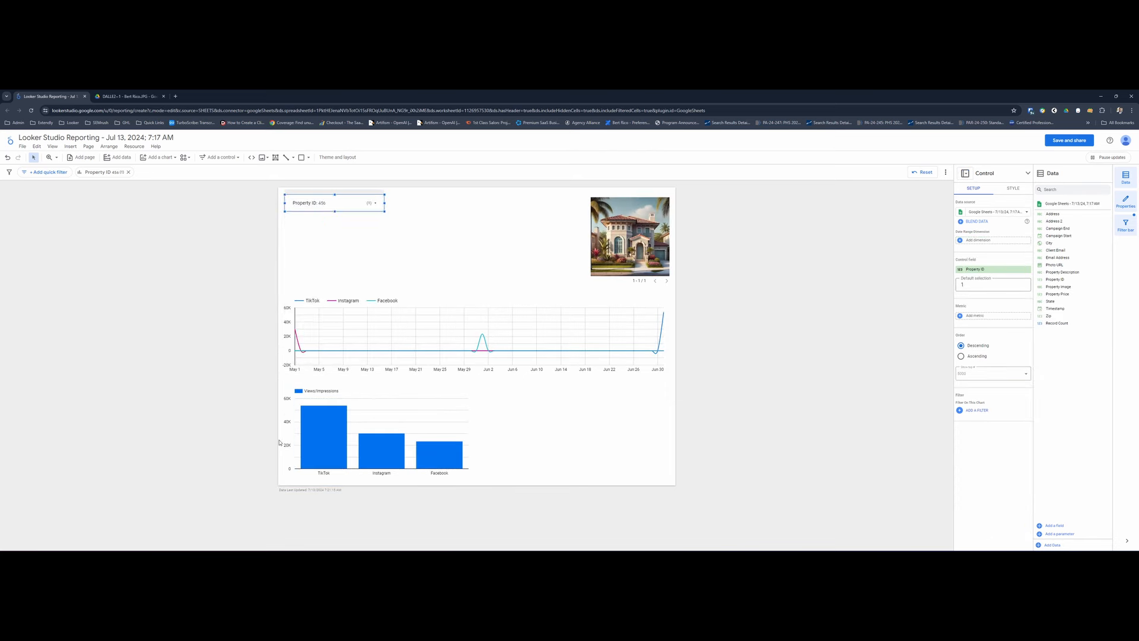
{"action": "mouse_move", "coordinate": [324, 432]}
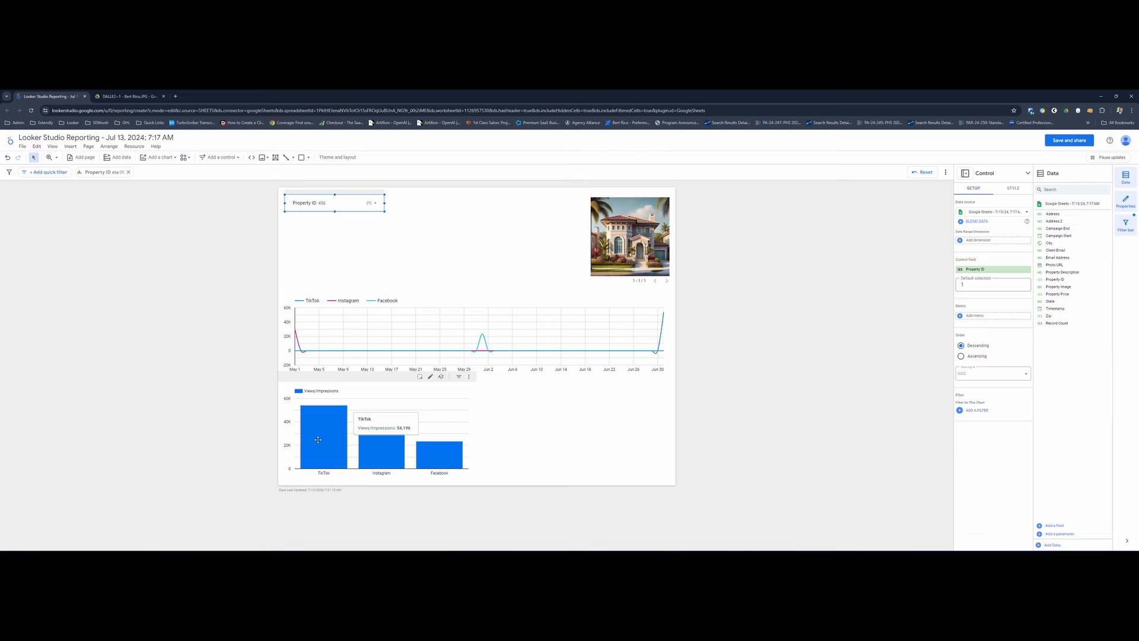
{"action": "left_click", "coordinate": [317, 205]}
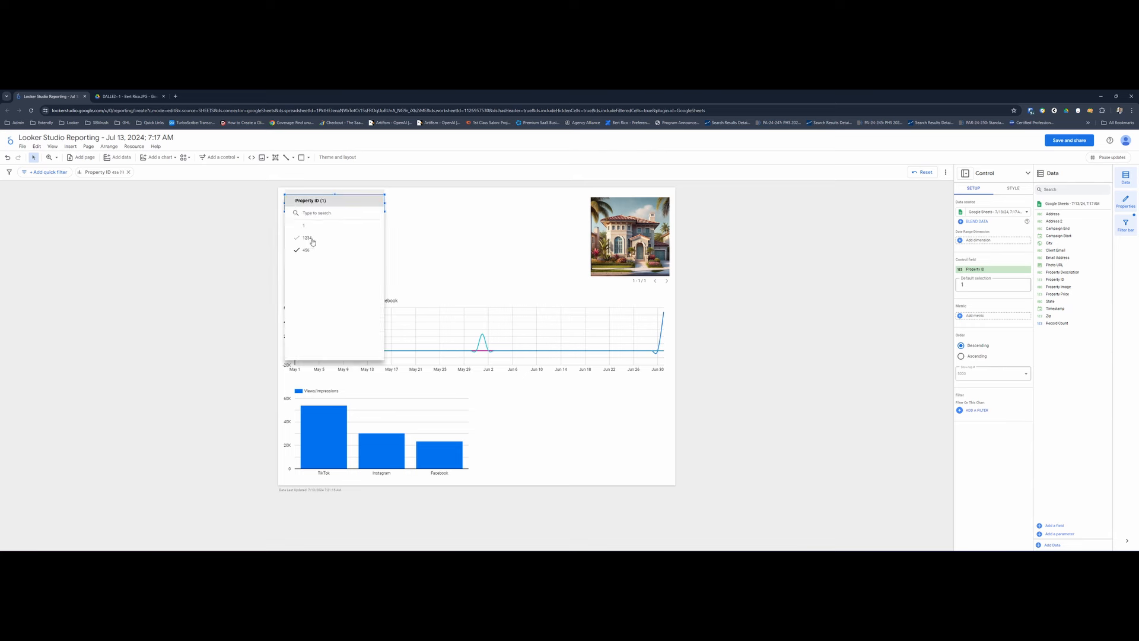
{"action": "left_click", "coordinate": [312, 242]}
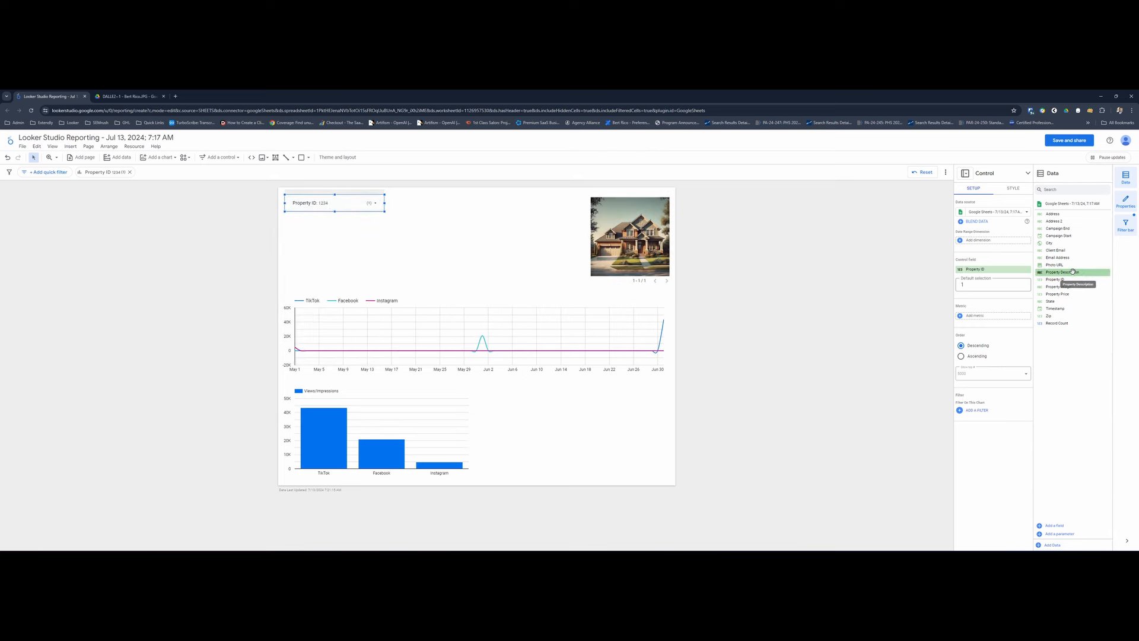
- Test the charts by cross-filtering on the Facebook column and by switching the Property ID filter to 1 and back to 1234
{"action": "left_click", "coordinate": [369, 449]}
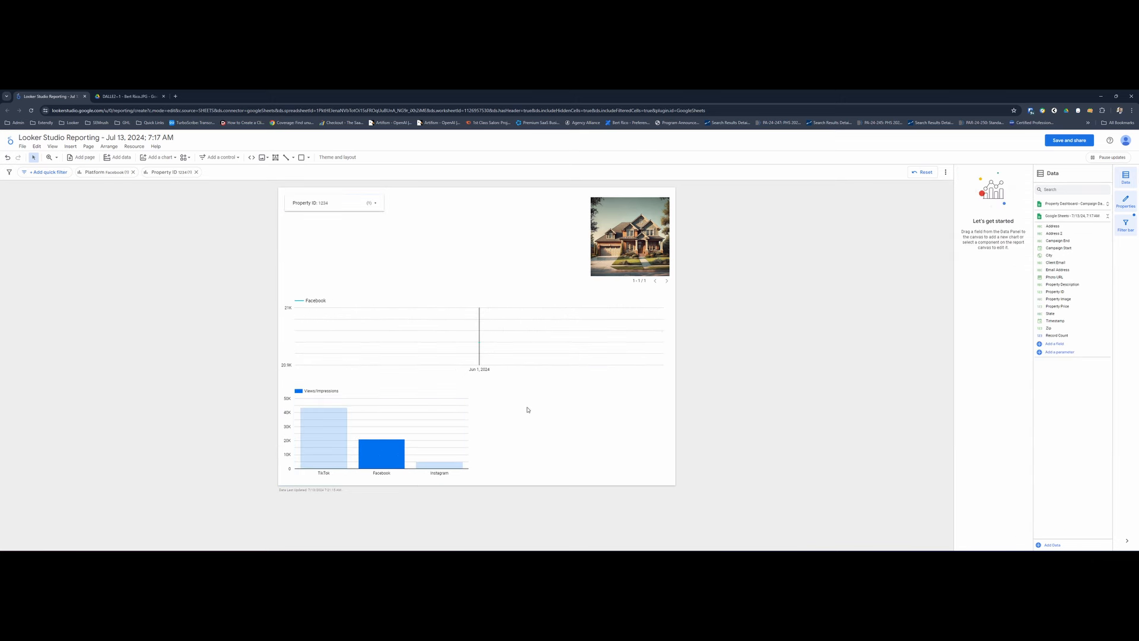
{"action": "left_click", "coordinate": [377, 413]}
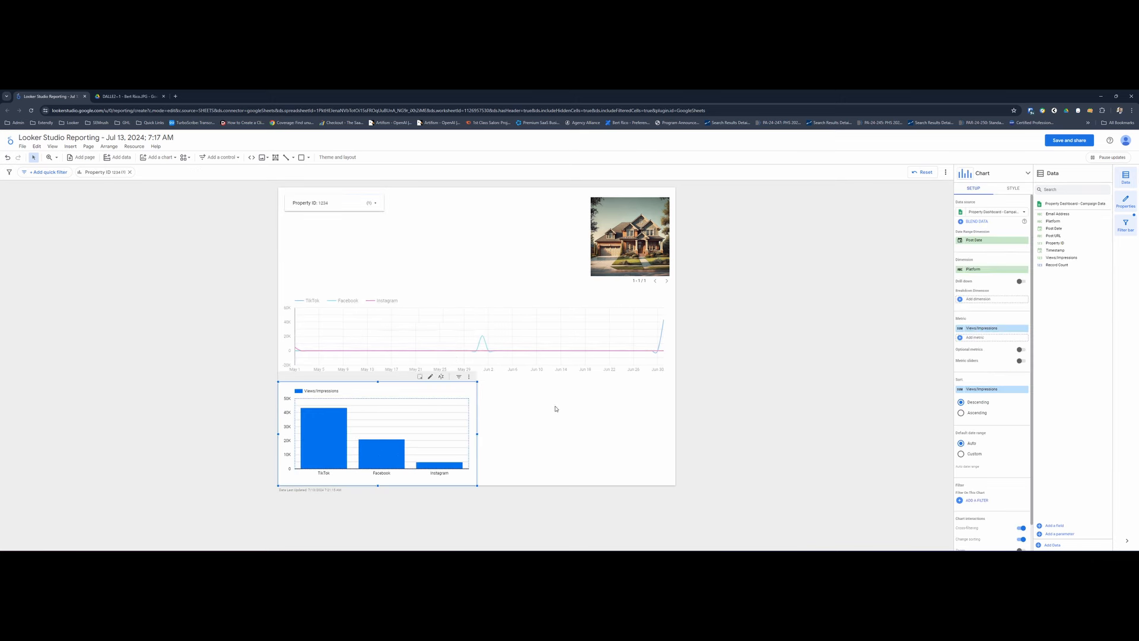
{"action": "left_click", "coordinate": [328, 203]}
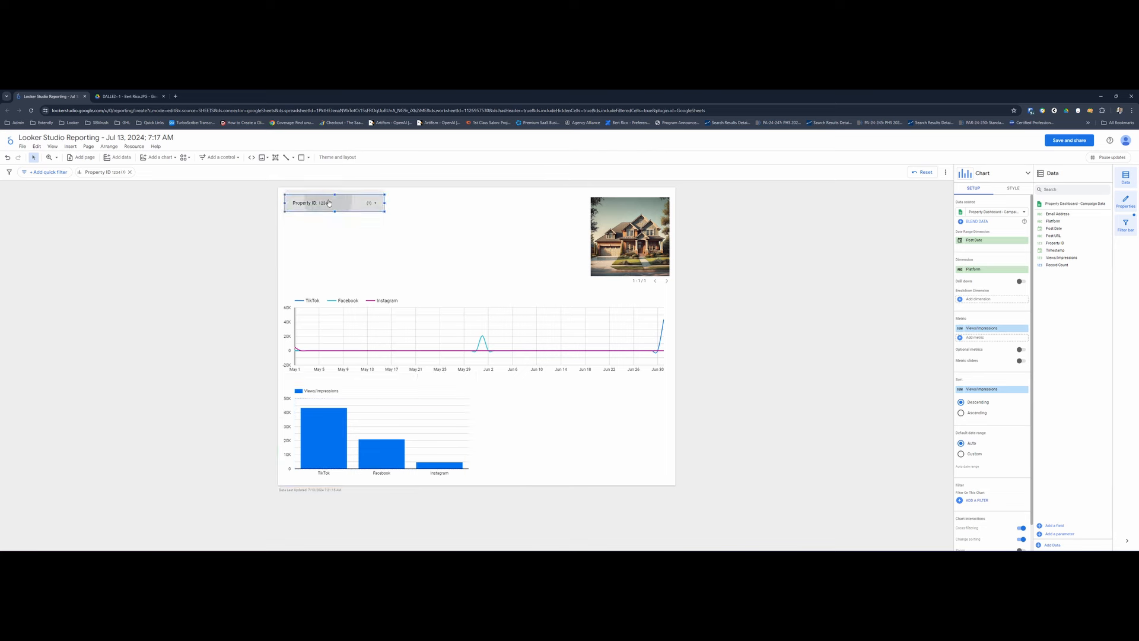
{"action": "left_click", "coordinate": [305, 228]}
{"action": "left_click", "coordinate": [400, 216]}
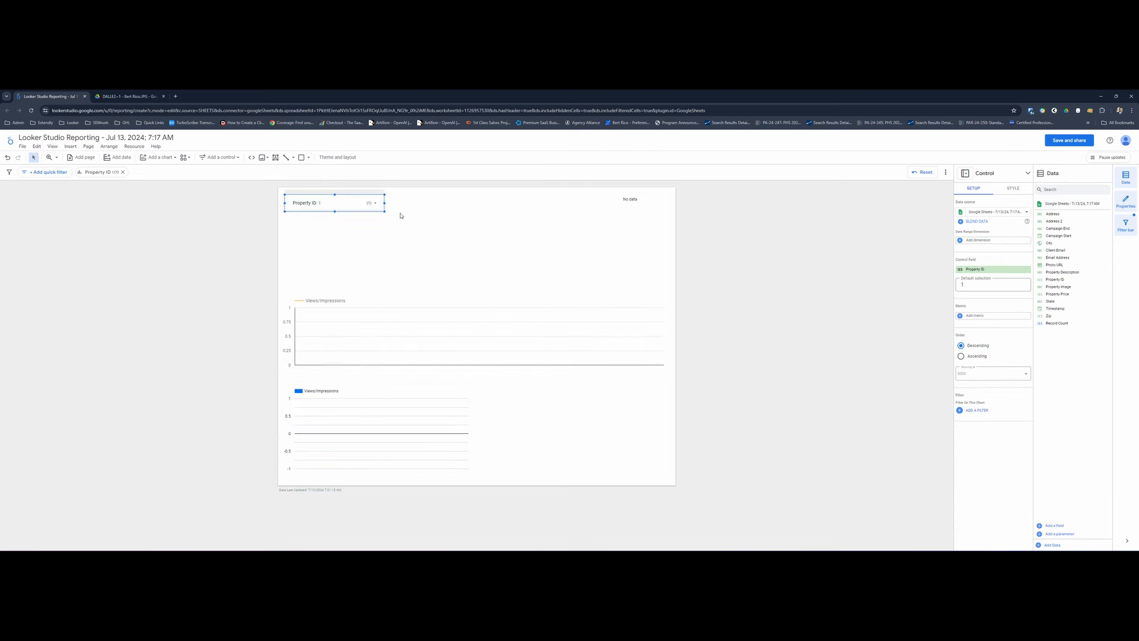
{"action": "left_click", "coordinate": [335, 203]}
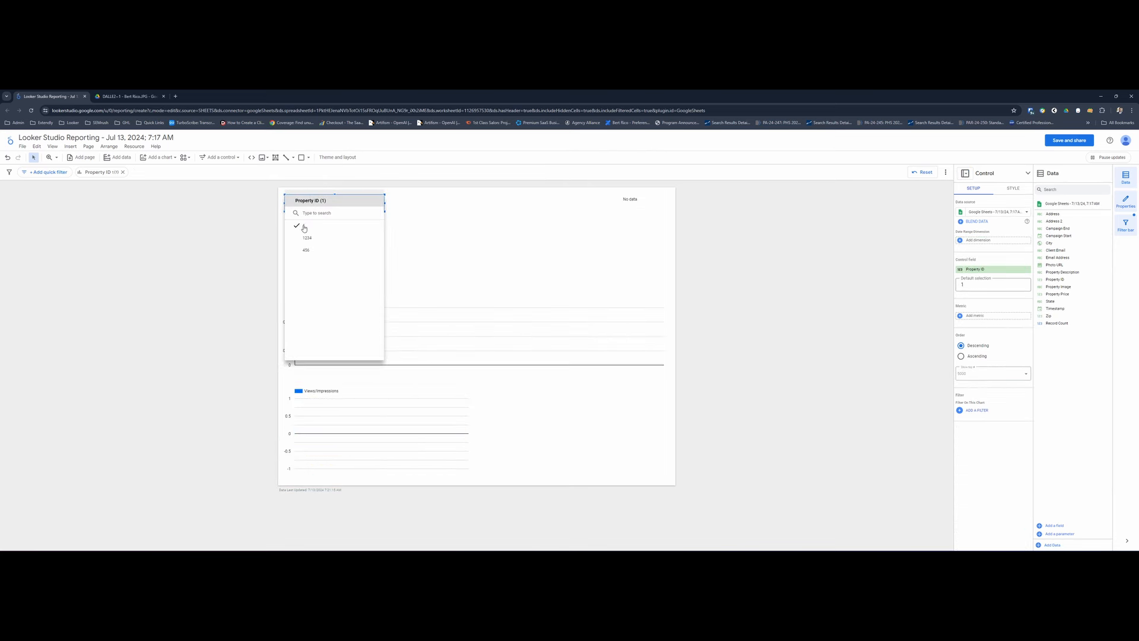
{"action": "left_click", "coordinate": [436, 218]}
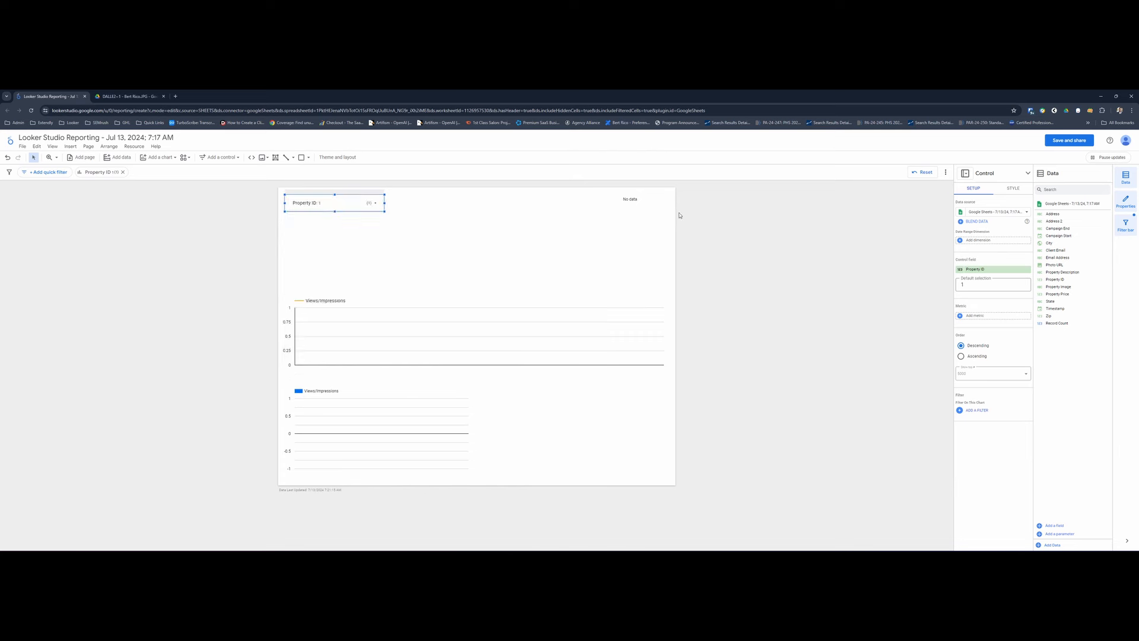
{"action": "left_click", "coordinate": [350, 204]}
{"action": "left_click", "coordinate": [314, 237]}
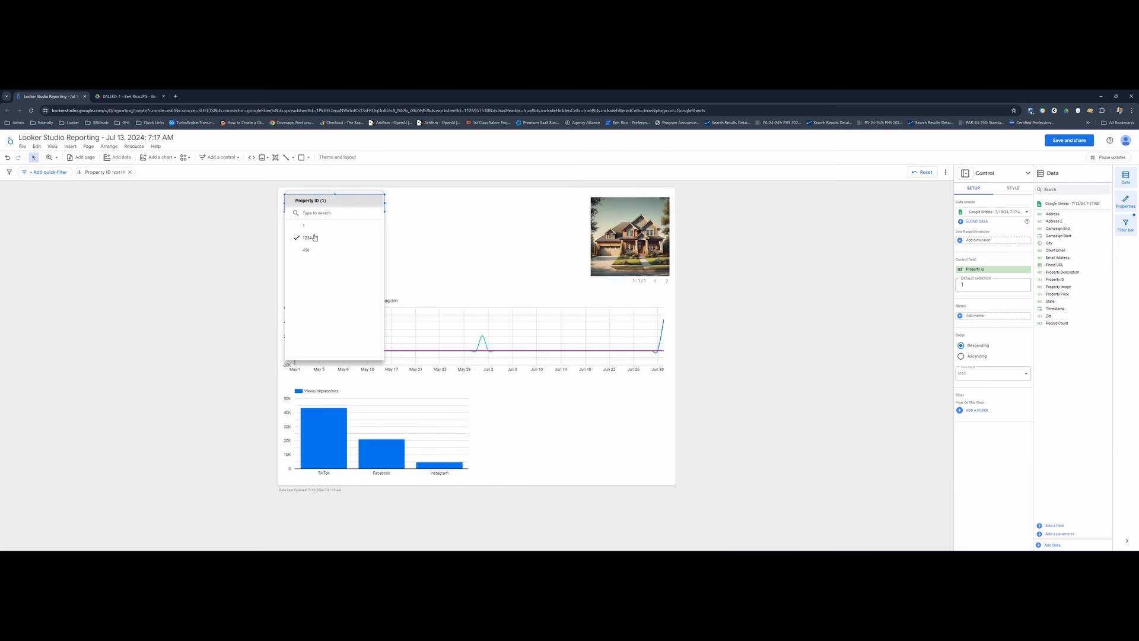
{"action": "left_click", "coordinate": [490, 228]}
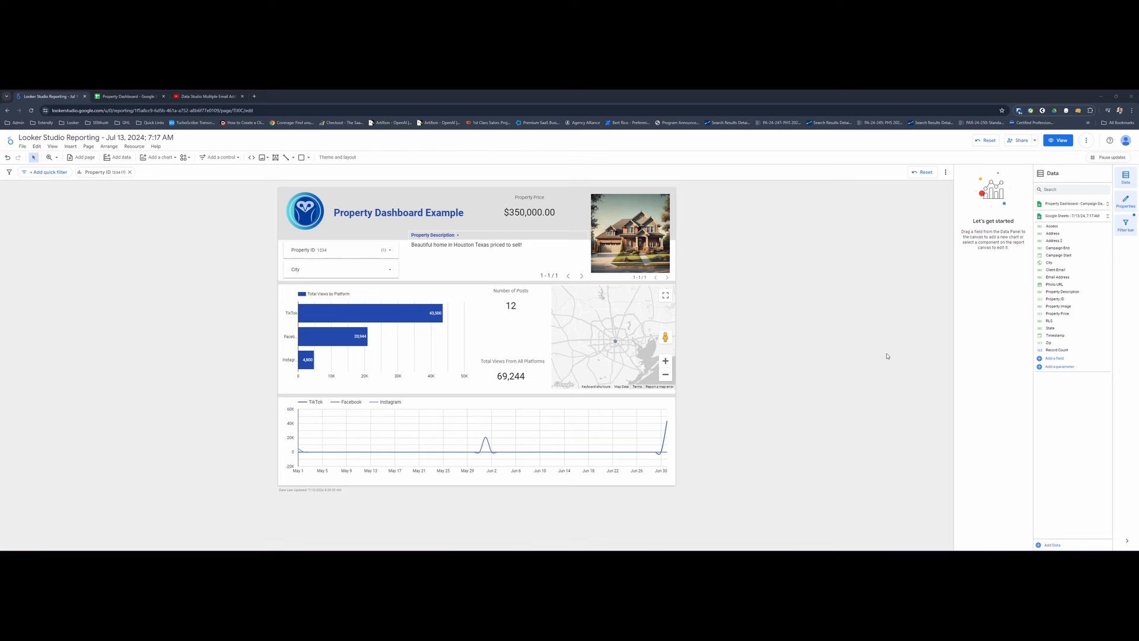
- Test the finished Property Dashboard Example by filtering on Property ID 456 and returning the filter to 1234
{"action": "left_click", "coordinate": [344, 252]}
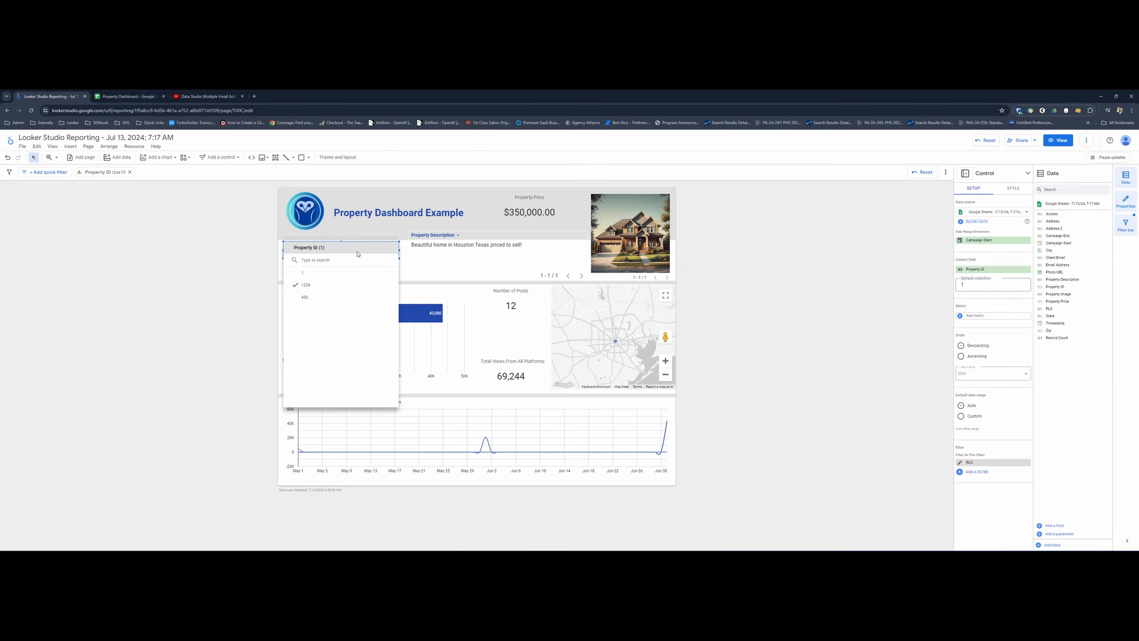
{"action": "left_click", "coordinate": [311, 298]}
{"action": "left_click", "coordinate": [129, 283]}
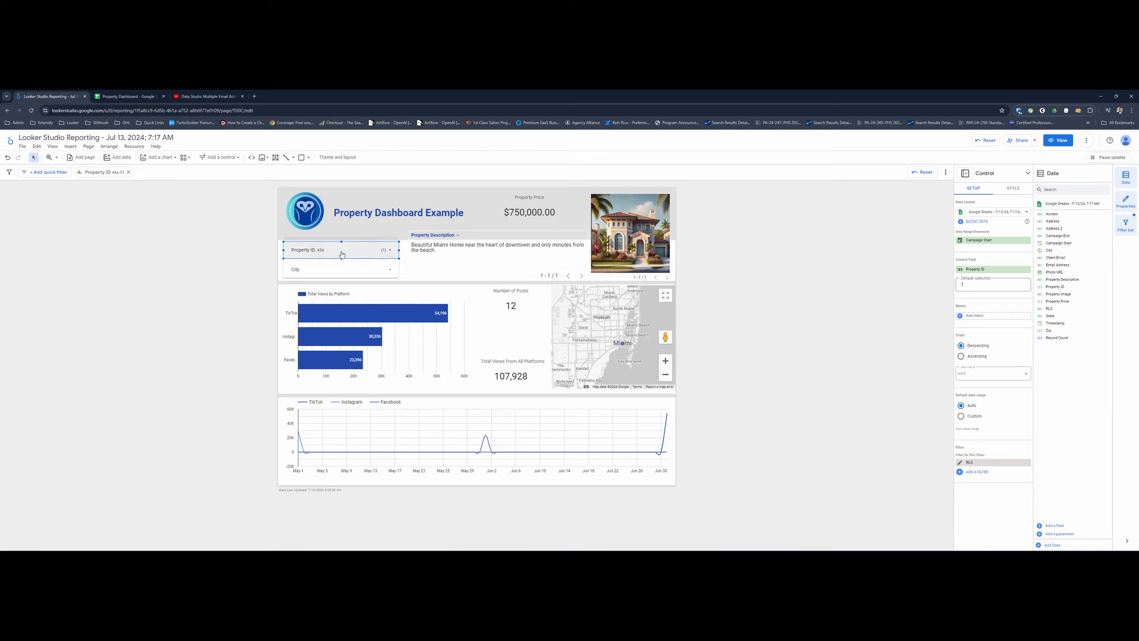
{"action": "left_click", "coordinate": [342, 254]}
{"action": "left_click", "coordinate": [318, 287]}
{"action": "left_click", "coordinate": [181, 282]}
- Inspect the values offered by the City filter, and filter the dashboard on Property ID 456
{"action": "left_click", "coordinate": [345, 273]}
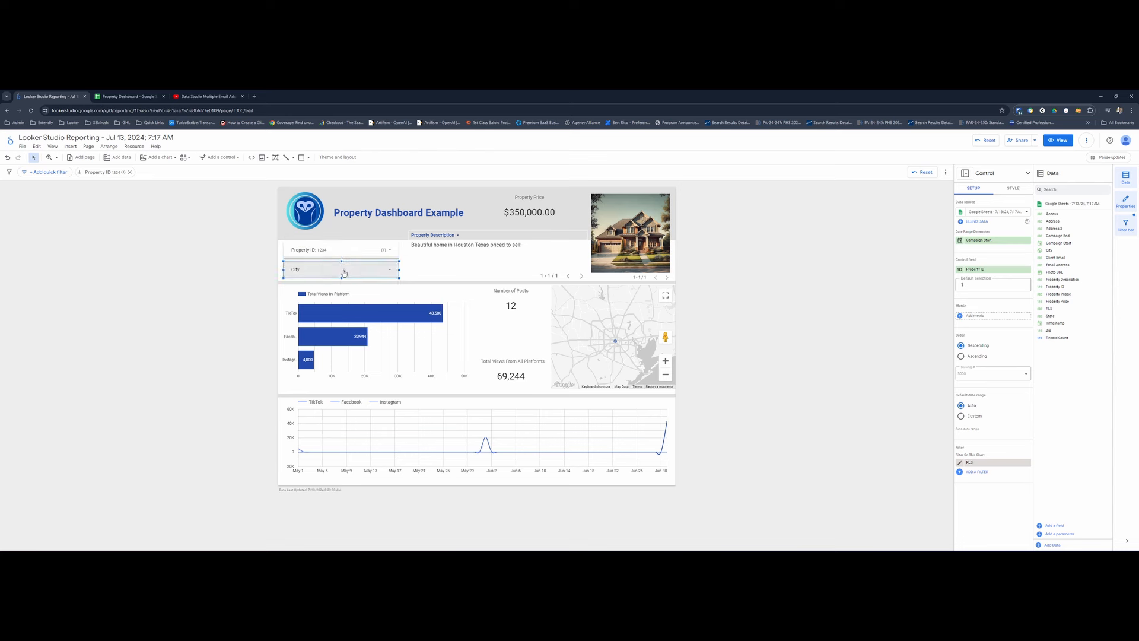
{"action": "left_click", "coordinate": [344, 273]}
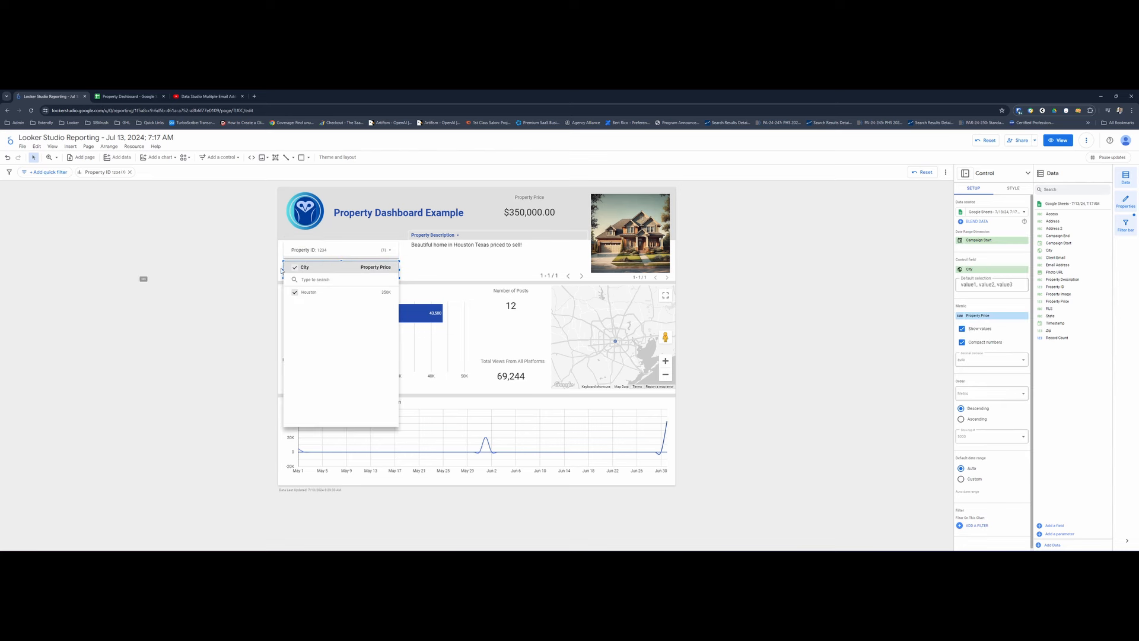
{"action": "left_click", "coordinate": [237, 272]}
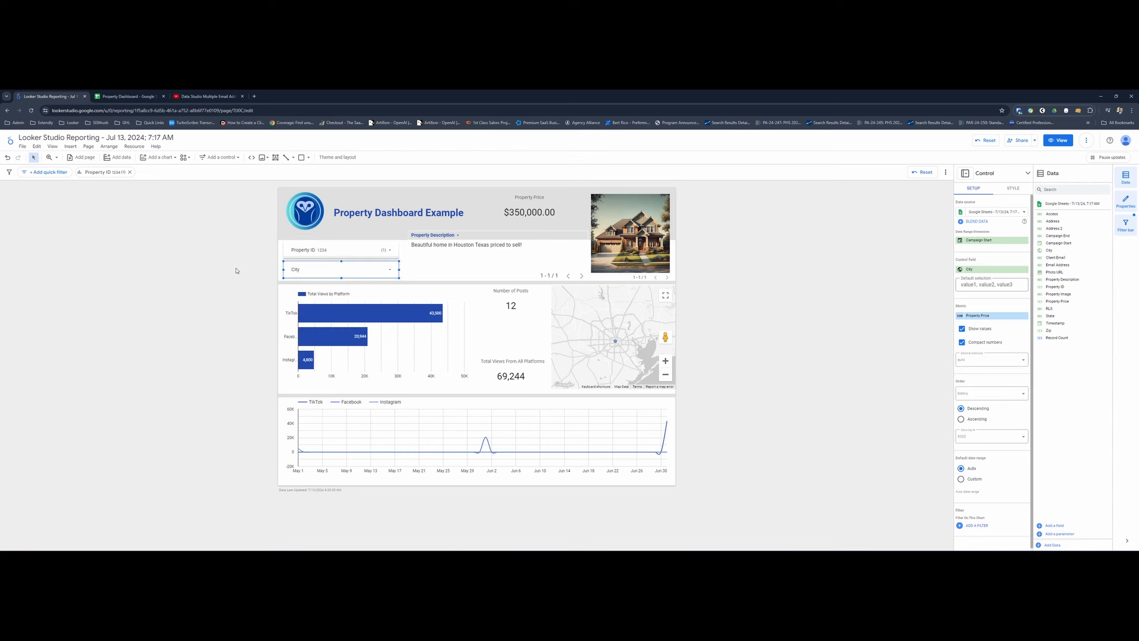
{"action": "left_click", "coordinate": [329, 252]}
{"action": "left_click", "coordinate": [305, 296]}
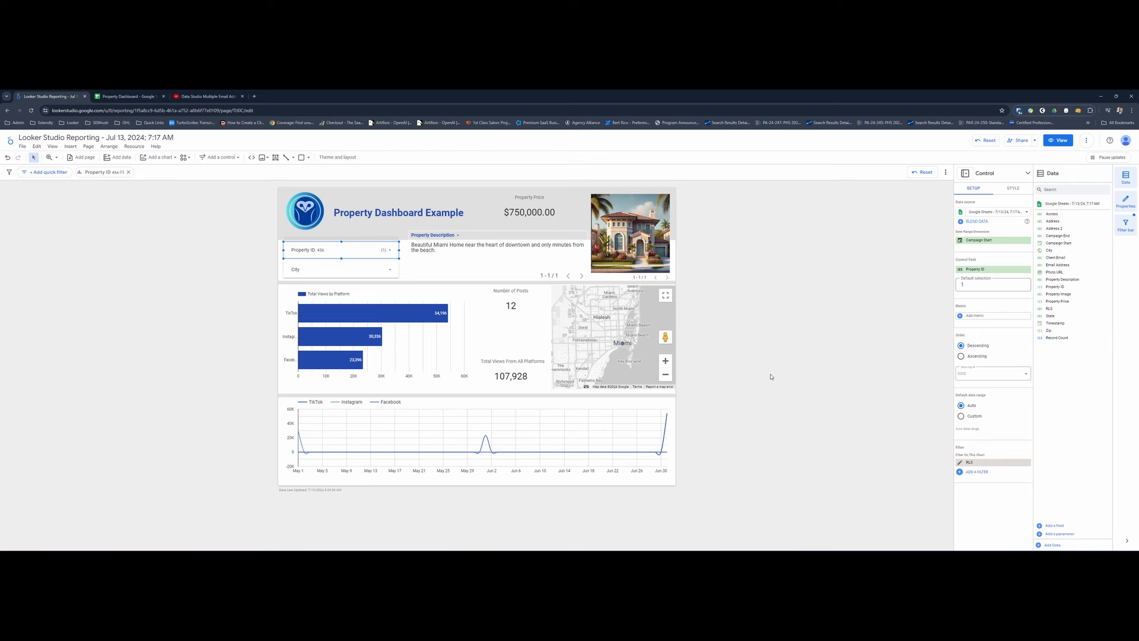
- Filter the Property ID control's Google Sheets data source by viewer email, using the Client Email field
{"action": "left_click", "coordinate": [962, 213]}
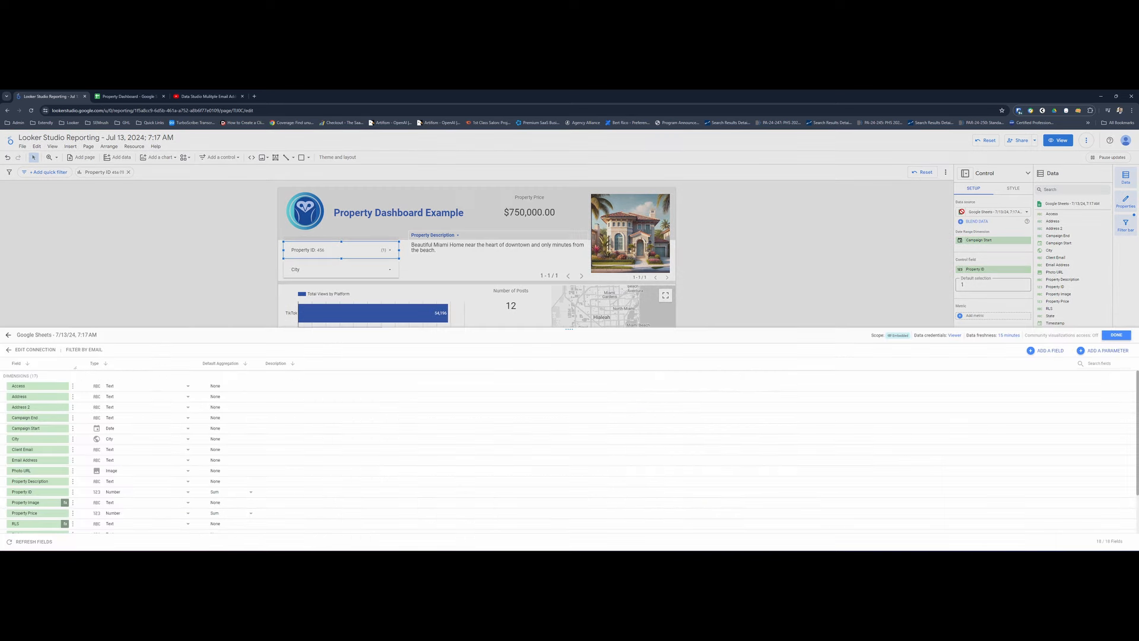
{"action": "left_click", "coordinate": [91, 351]}
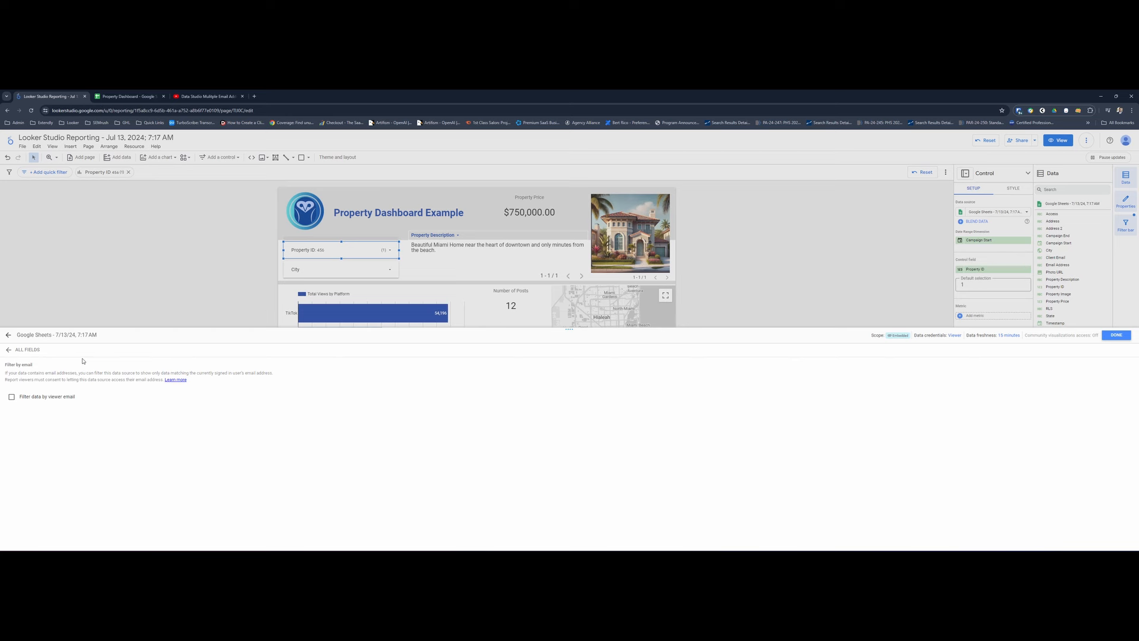
{"action": "left_click", "coordinate": [12, 397]}
{"action": "left_click", "coordinate": [27, 415]}
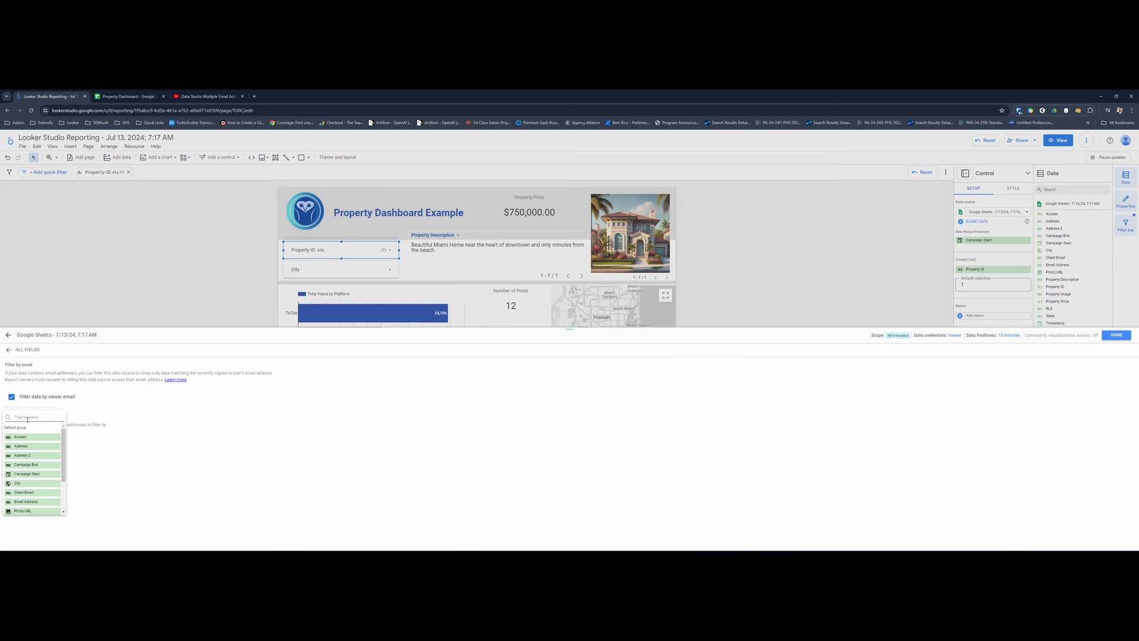
{"action": "scroll", "coordinate": [33, 470], "scroll_direction": "down", "scroll_amount": 2}
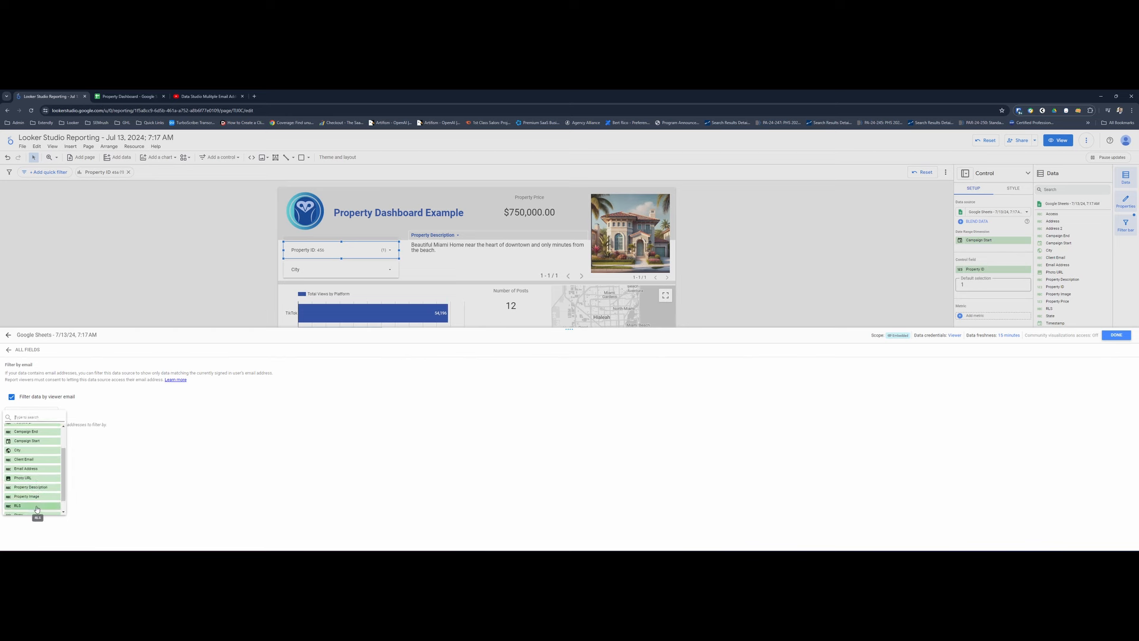
{"action": "left_click", "coordinate": [42, 460]}
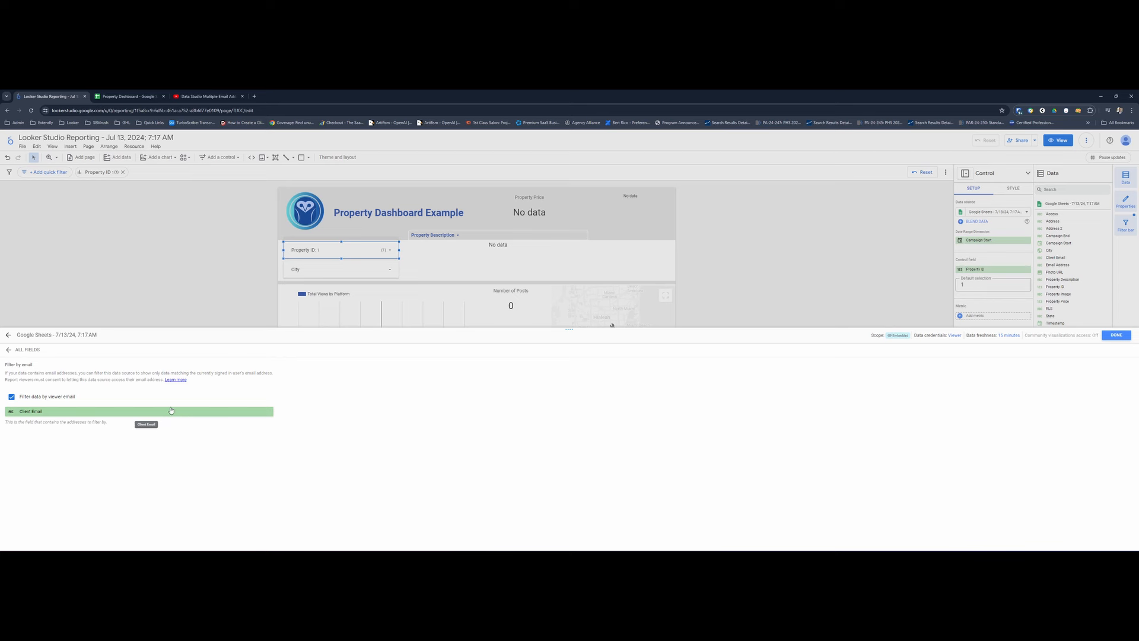
{"action": "left_click", "coordinate": [1116, 335]}
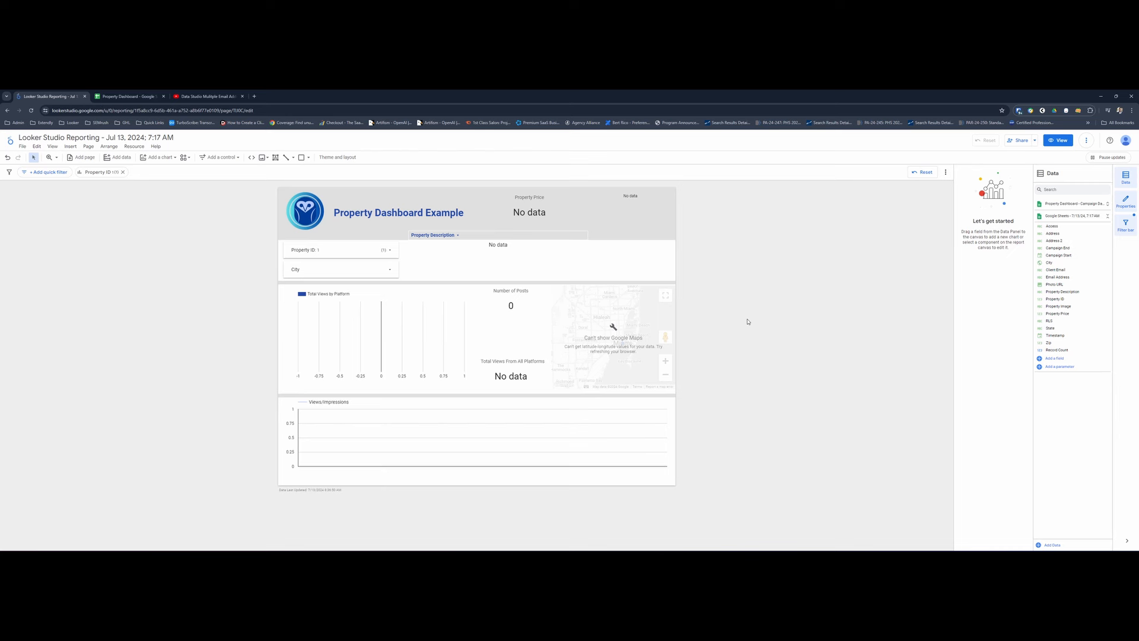
- Check which Property IDs the filter offers with the viewer email restriction applied
{"action": "left_click", "coordinate": [357, 256]}
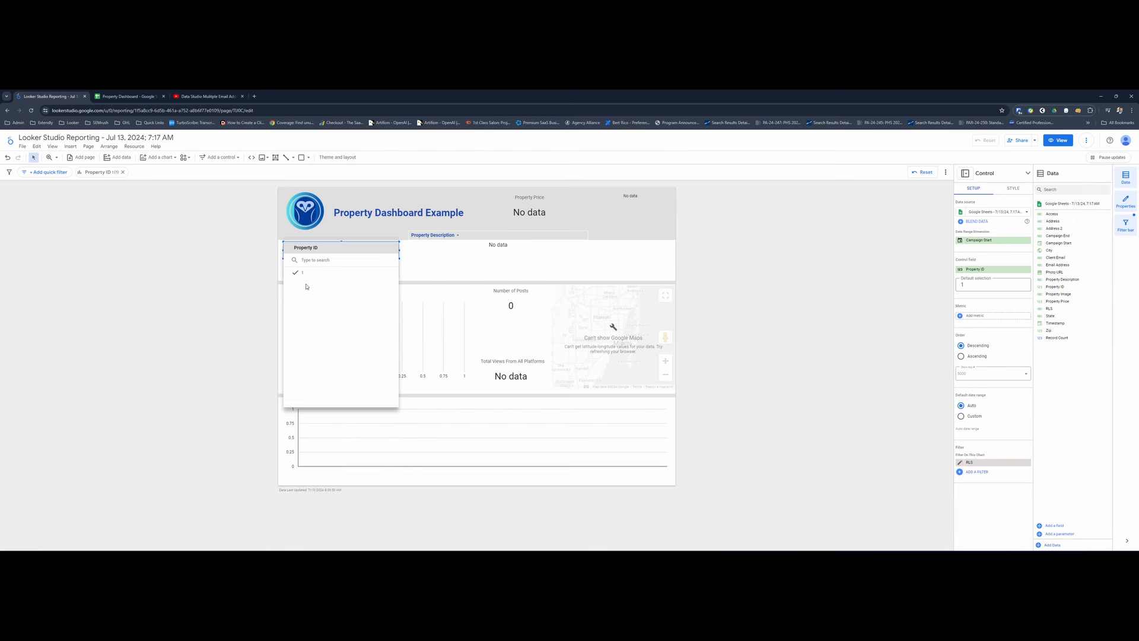
{"action": "left_click", "coordinate": [413, 260]}
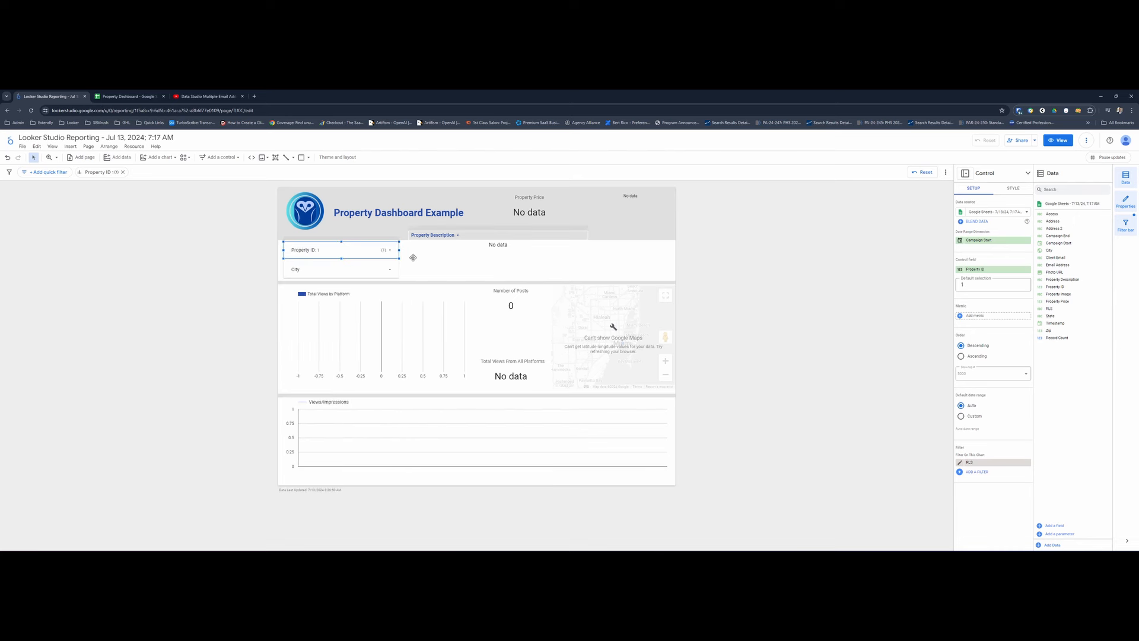
{"action": "left_click", "coordinate": [248, 260]}
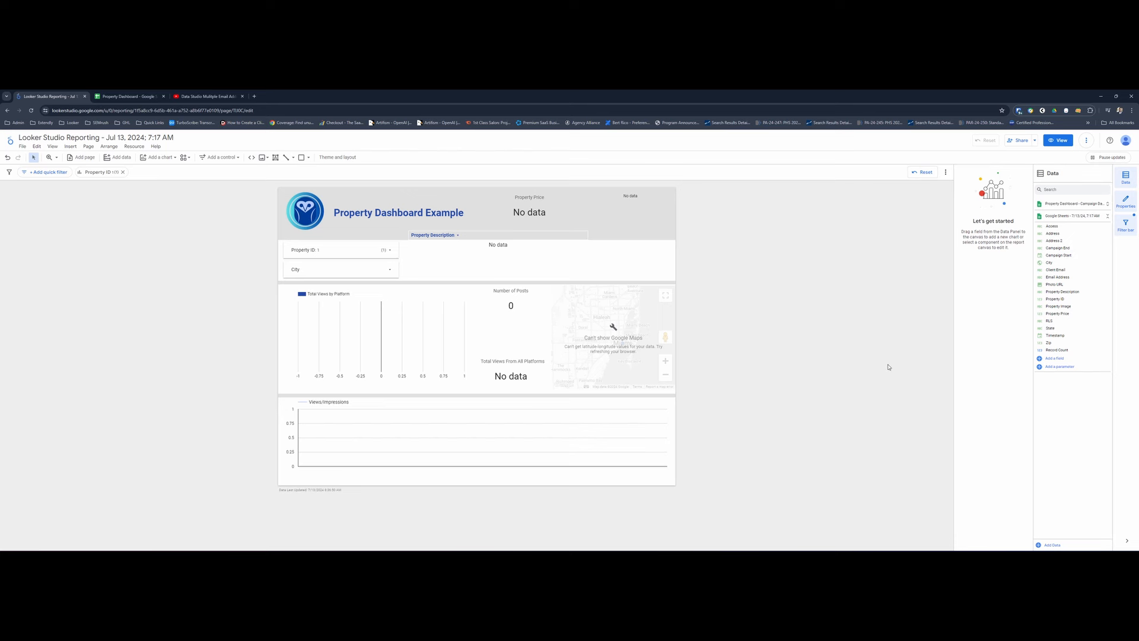
- Turn off filtering by viewer email in the Google Sheets - 7/13/24, 7:17 AM data source
{"action": "left_click", "coordinate": [1039, 216]}
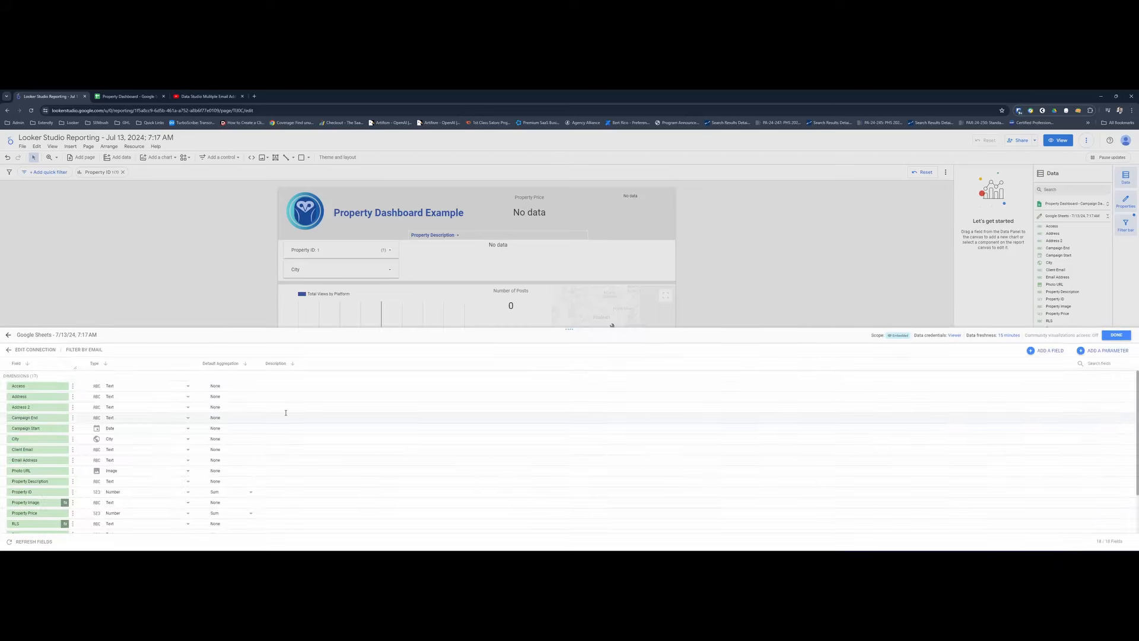
{"action": "left_click", "coordinate": [84, 350]}
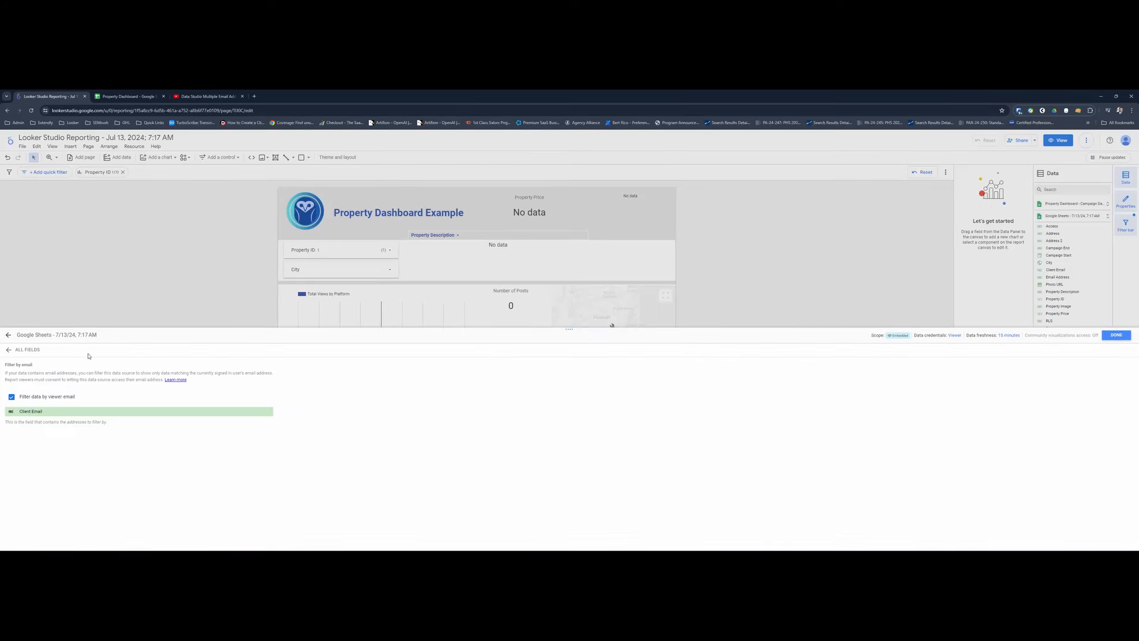
{"action": "left_click", "coordinate": [11, 396]}
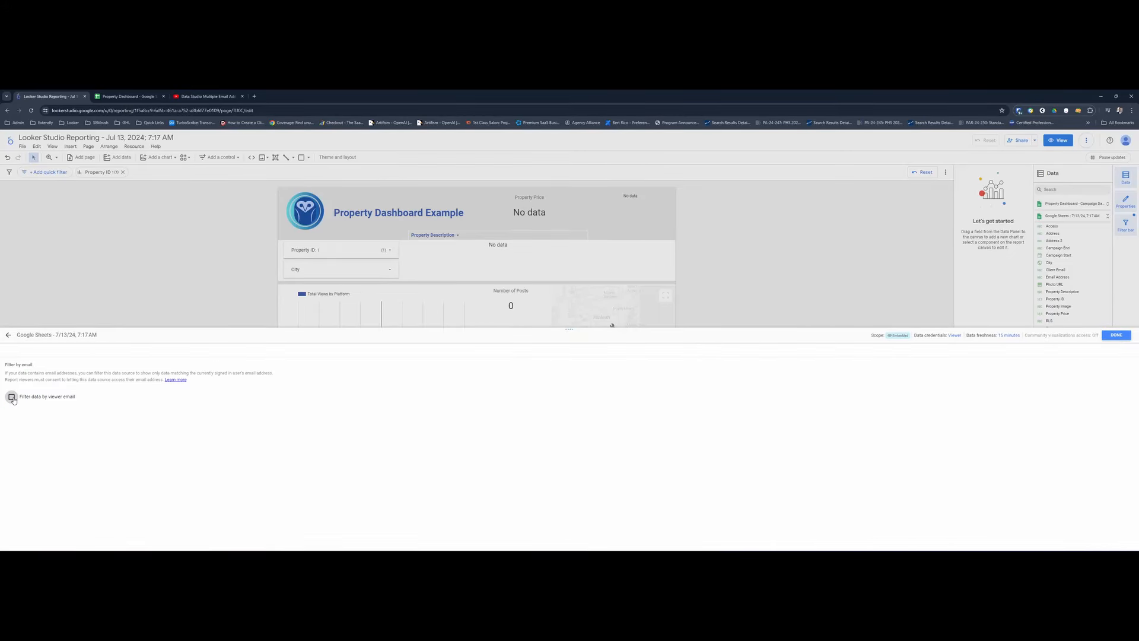
{"action": "left_click", "coordinate": [1118, 335]}
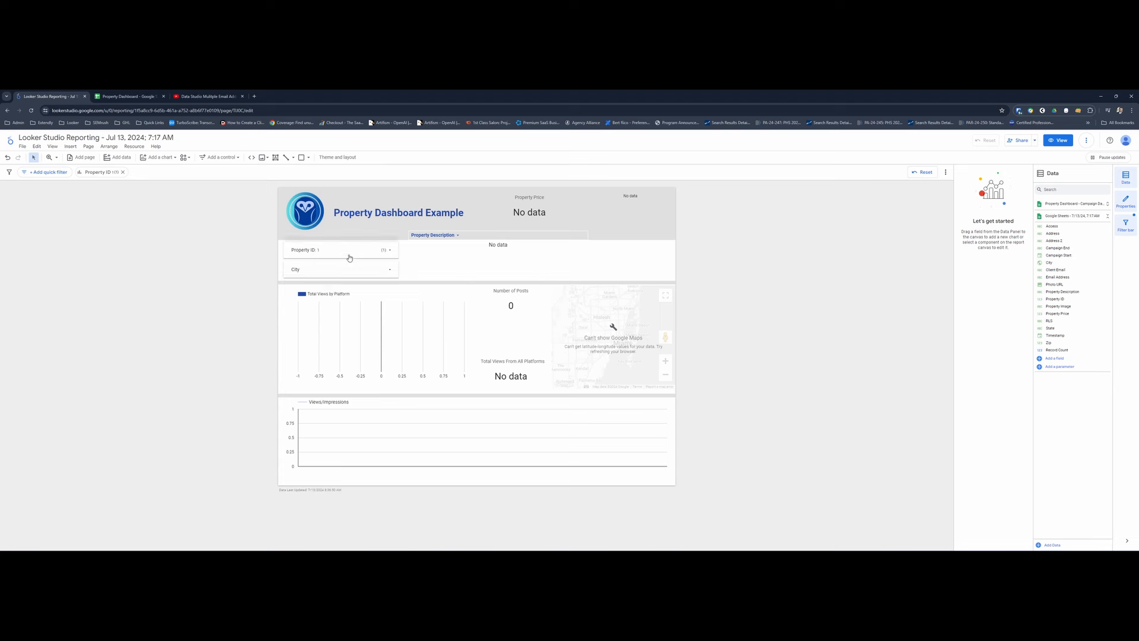
- Filter the dashboard on Property ID 1234
{"action": "left_click", "coordinate": [350, 258]}
{"action": "left_click", "coordinate": [306, 285]}
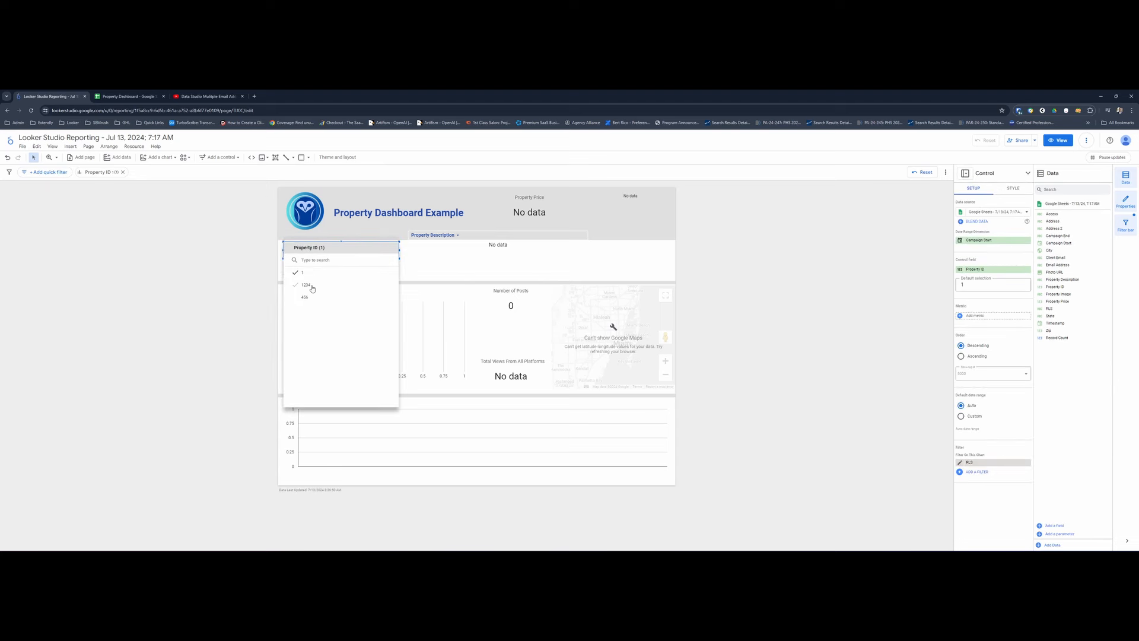
{"action": "left_click", "coordinate": [214, 287]}
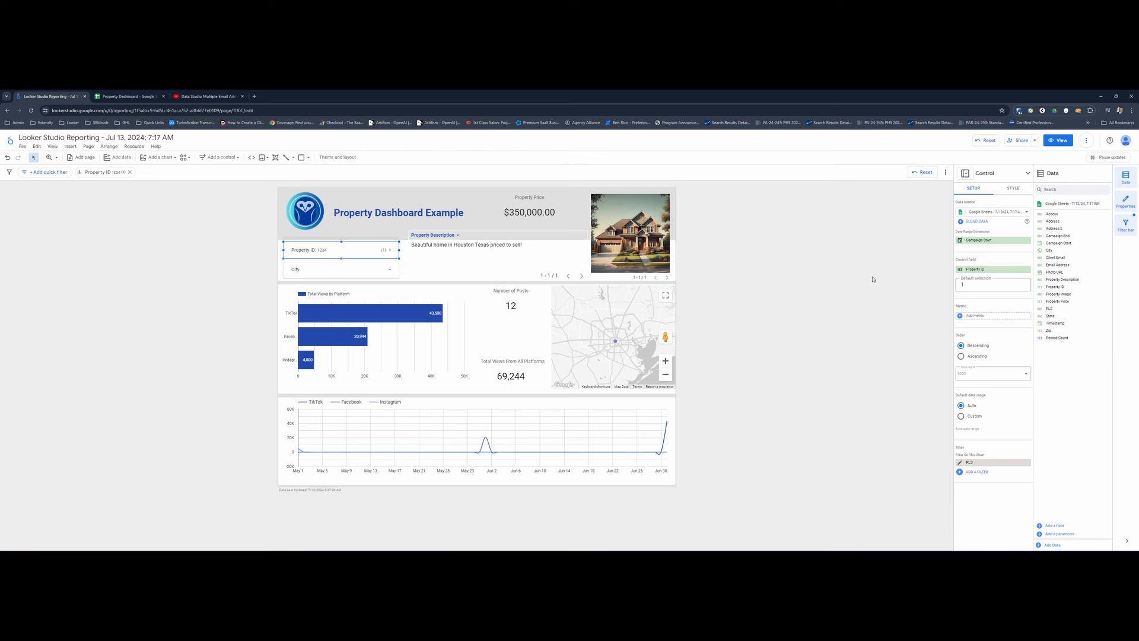
{"action": "left_click", "coordinate": [1059, 526]}
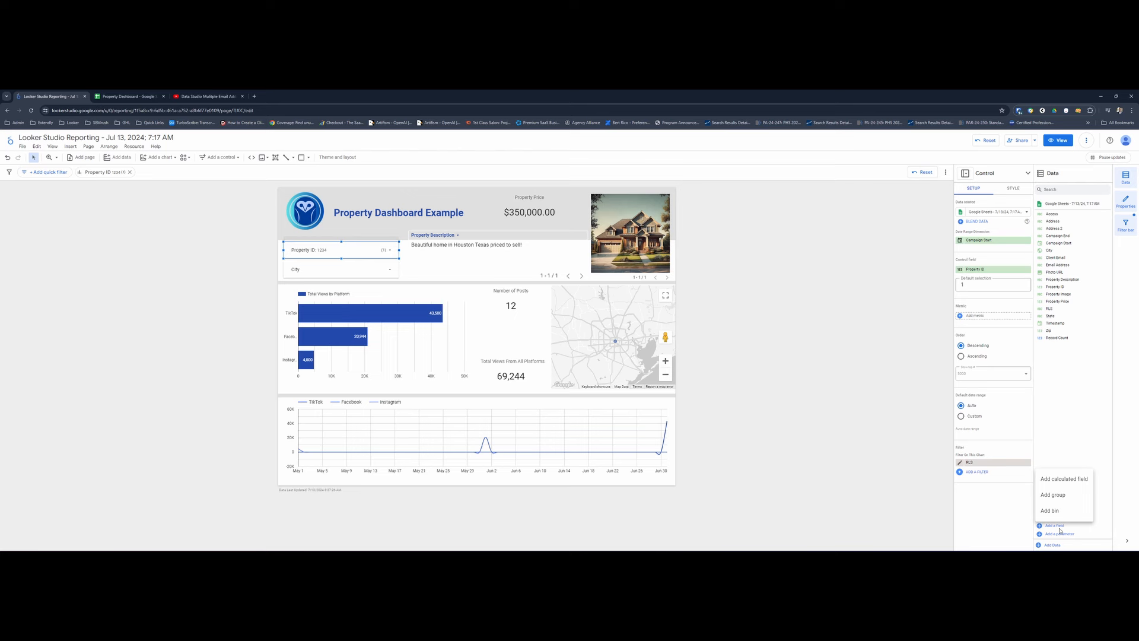
{"action": "left_click", "coordinate": [1064, 479]}
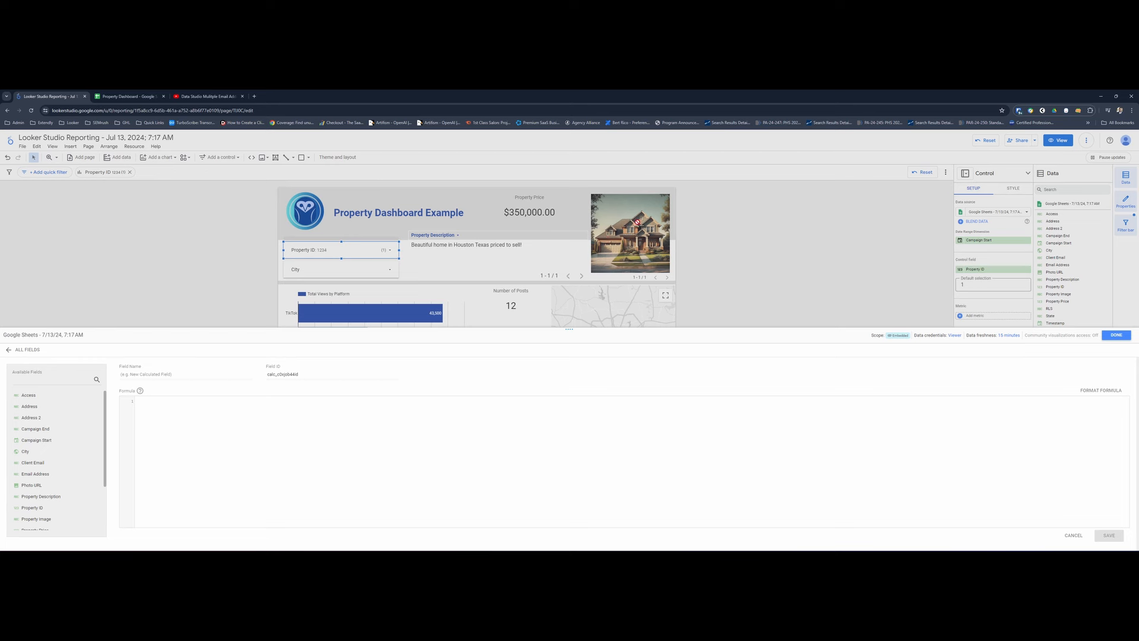
{"action": "left_click", "coordinate": [1115, 335]}
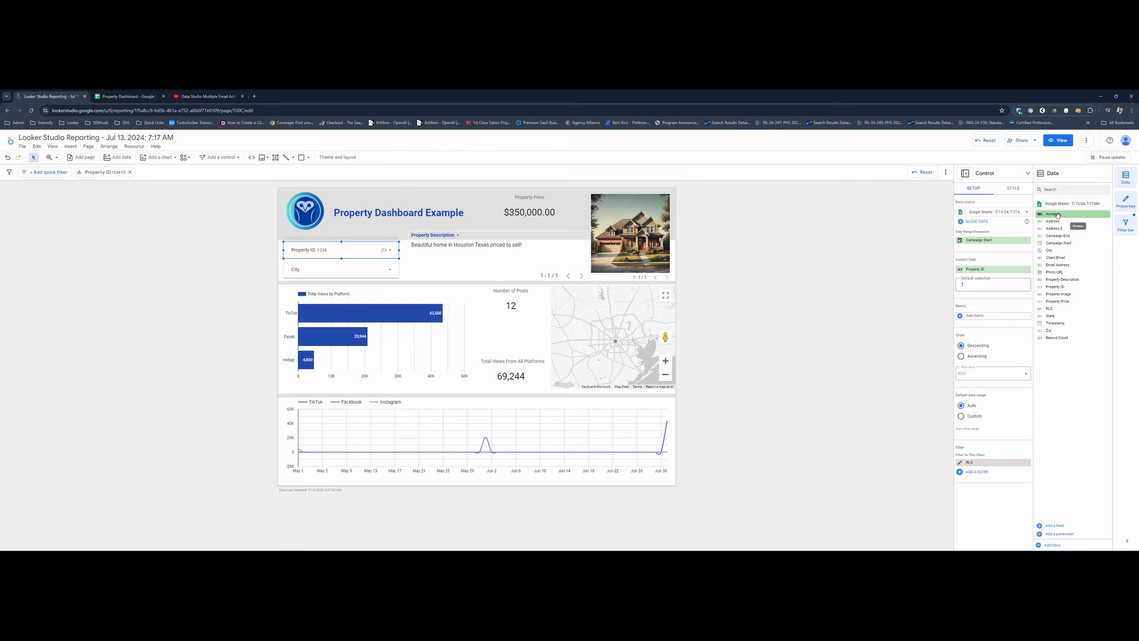
- Open the RLS calculated field of the Google Sheets data source and examine its name and formula
{"action": "left_click", "coordinate": [1045, 309]}
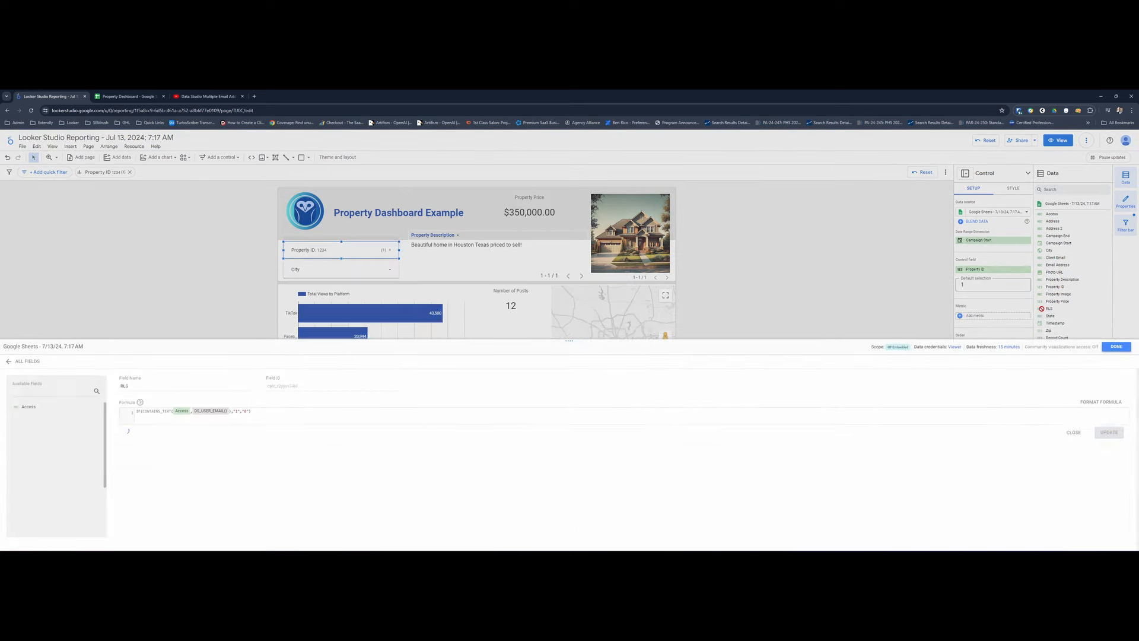
{"action": "double_click", "coordinate": [125, 375]}
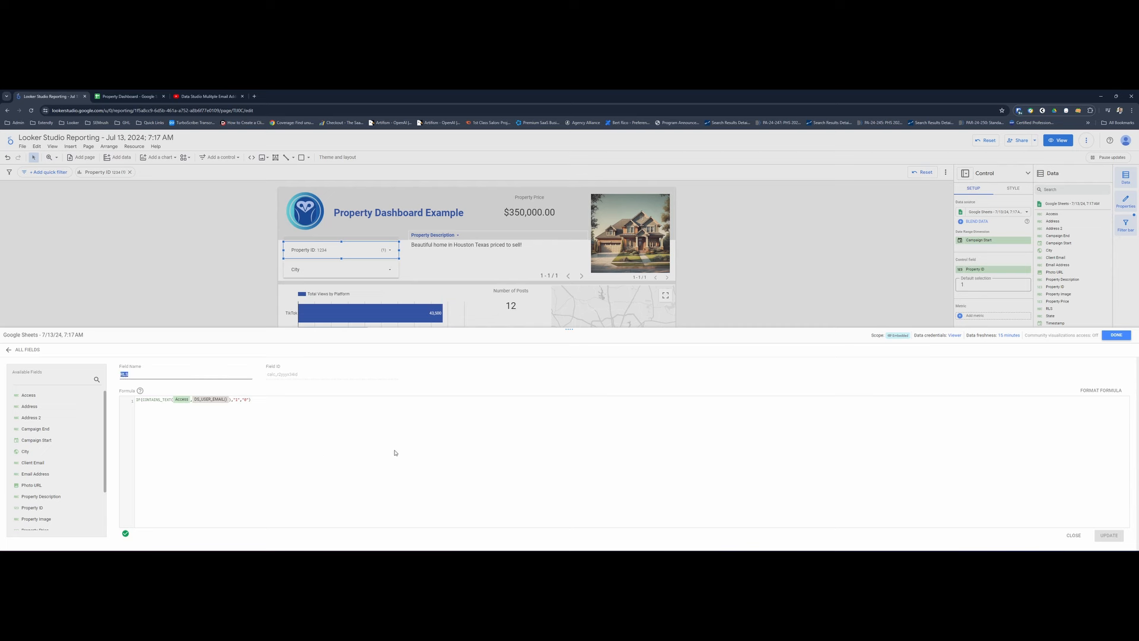
{"action": "left_click", "coordinate": [181, 400]}
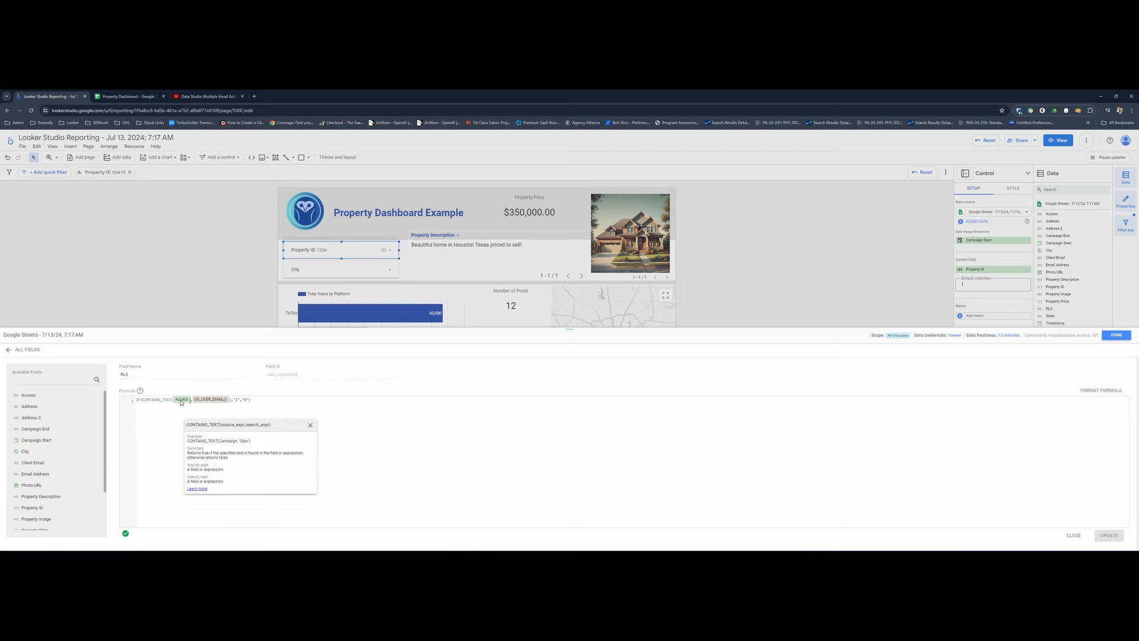
- Switch to the Property Dashboard spreadsheet and inspect the fixed email address in the Access formula of cell N2
{"action": "key", "text": "alt+Tab"}
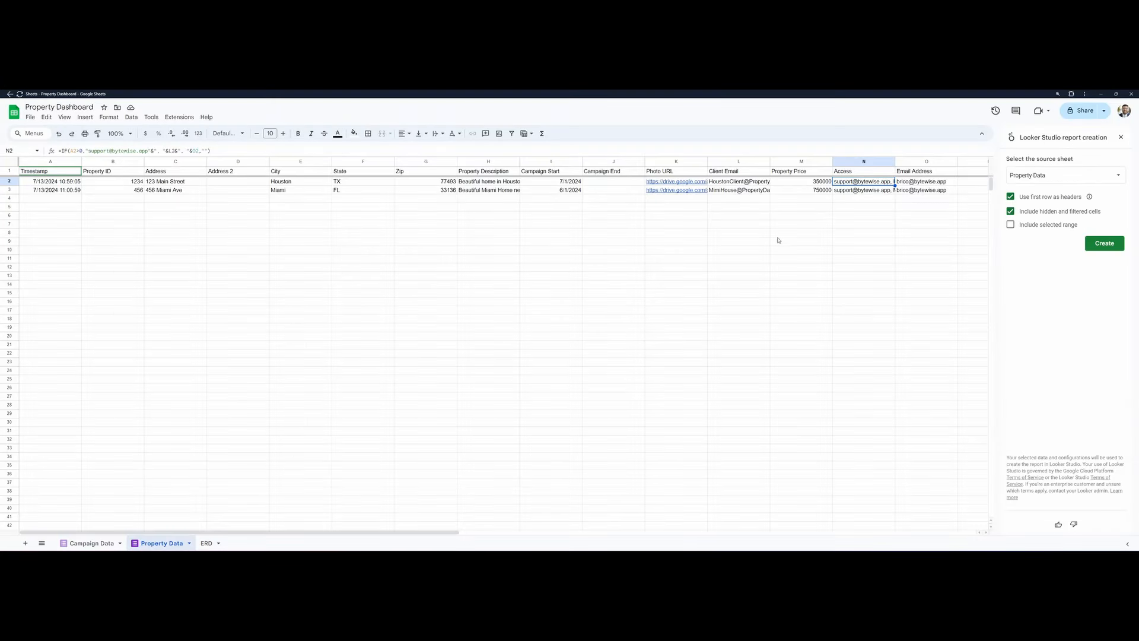
{"action": "left_click", "coordinate": [850, 216]}
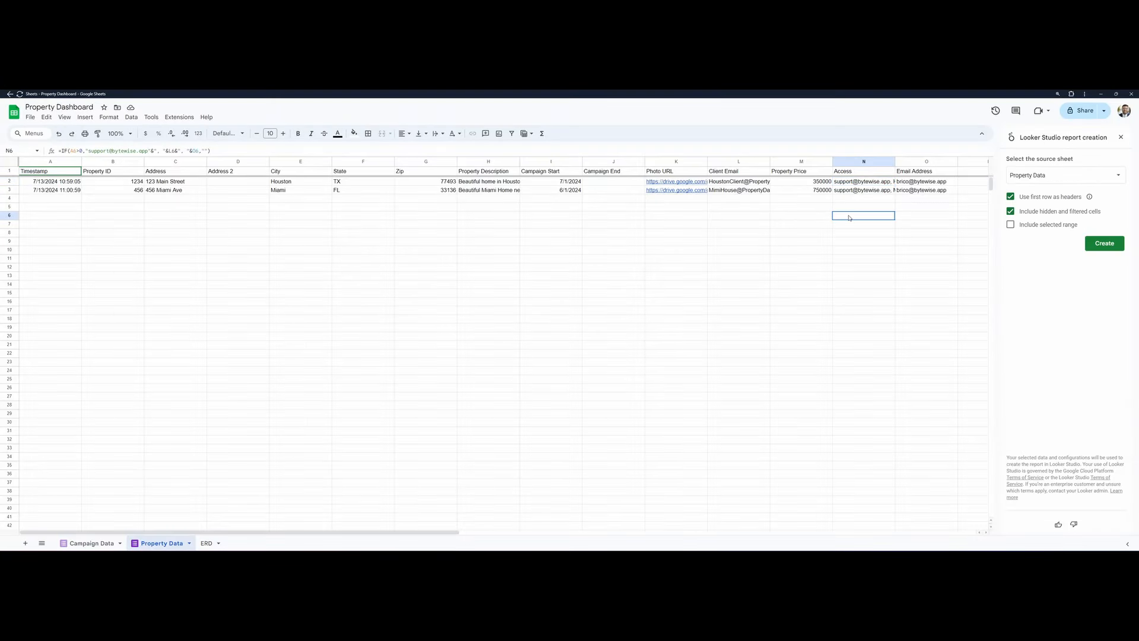
{"action": "left_click", "coordinate": [849, 200]}
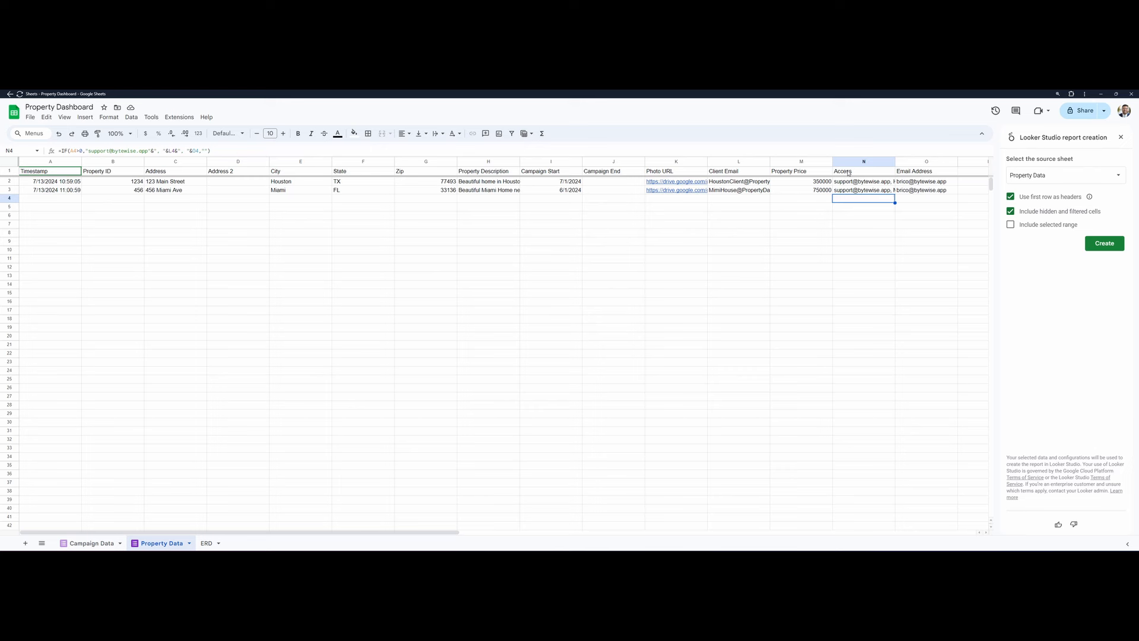
{"action": "left_click", "coordinate": [849, 172]}
{"action": "key", "text": "Down"}
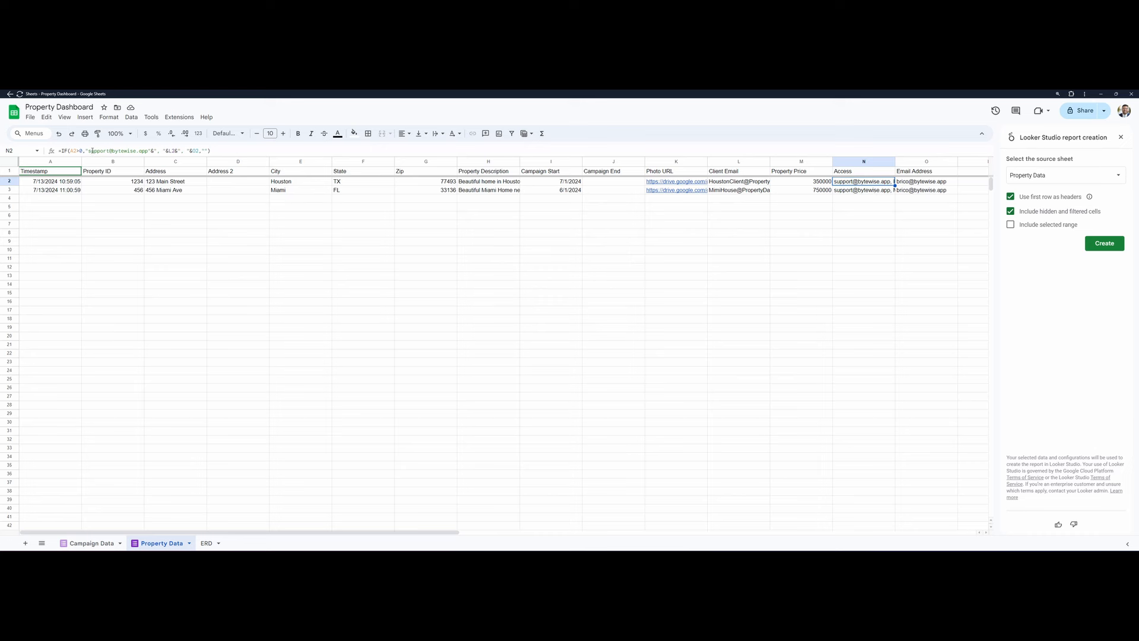
{"action": "double_click", "coordinate": [91, 150]}
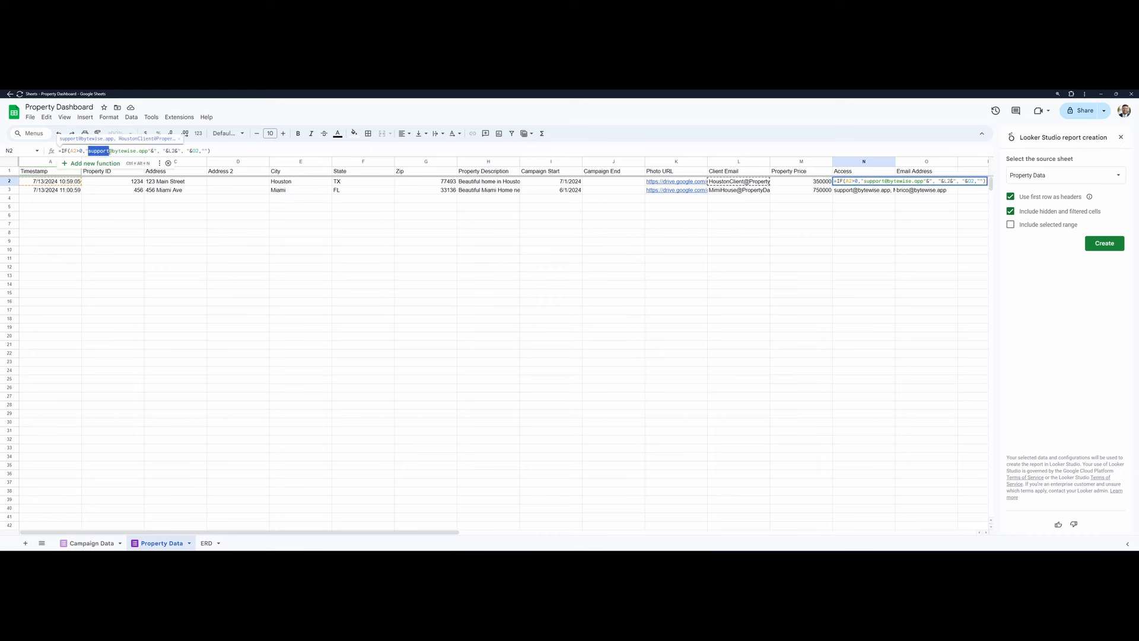
{"action": "key", "text": "shift+Right"}
{"action": "left_click", "coordinate": [407, 326]}
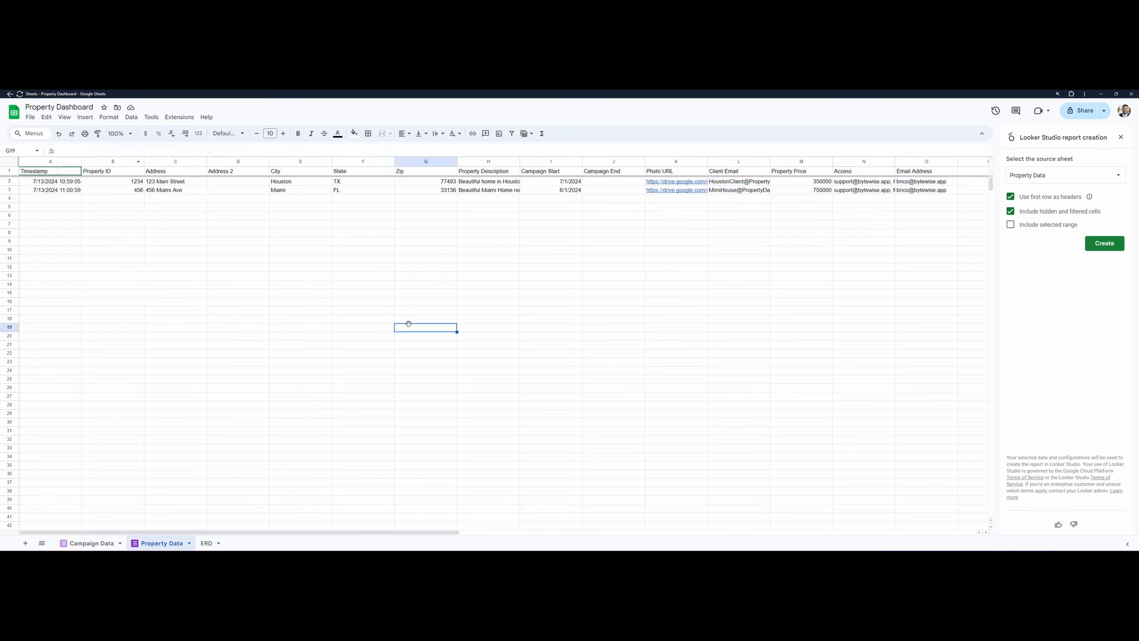
- Examine how the Access formula in N2 joins the fixed email with the Client Email and Email Address columns
{"action": "left_click", "coordinate": [834, 181]}
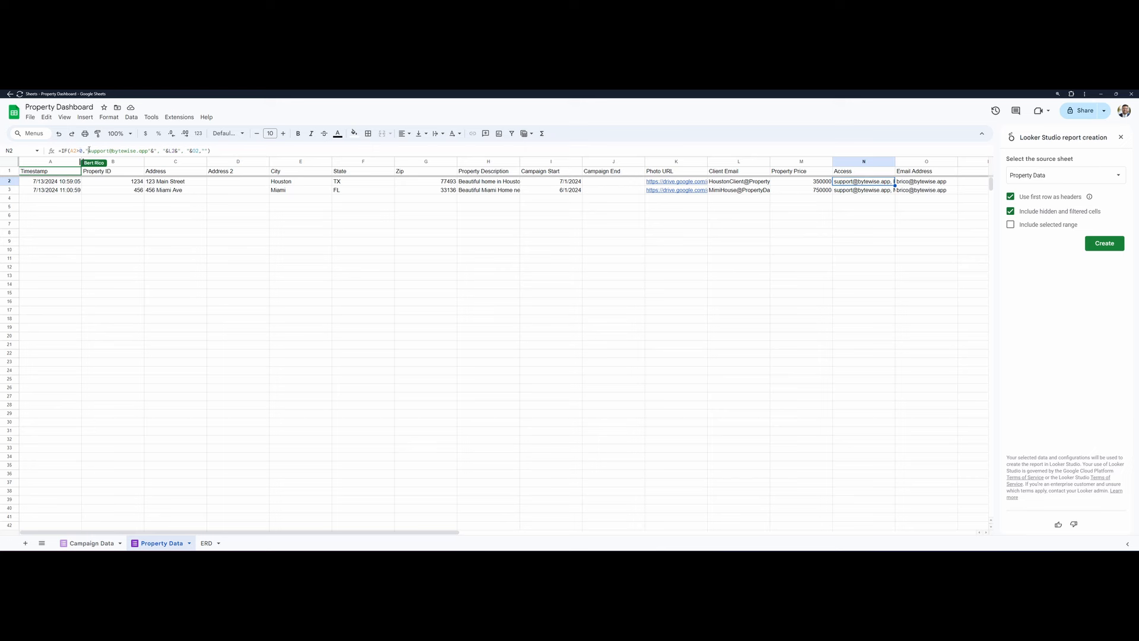
{"action": "left_click_drag", "start_coordinate": [88, 150], "coordinate": [148, 151]}
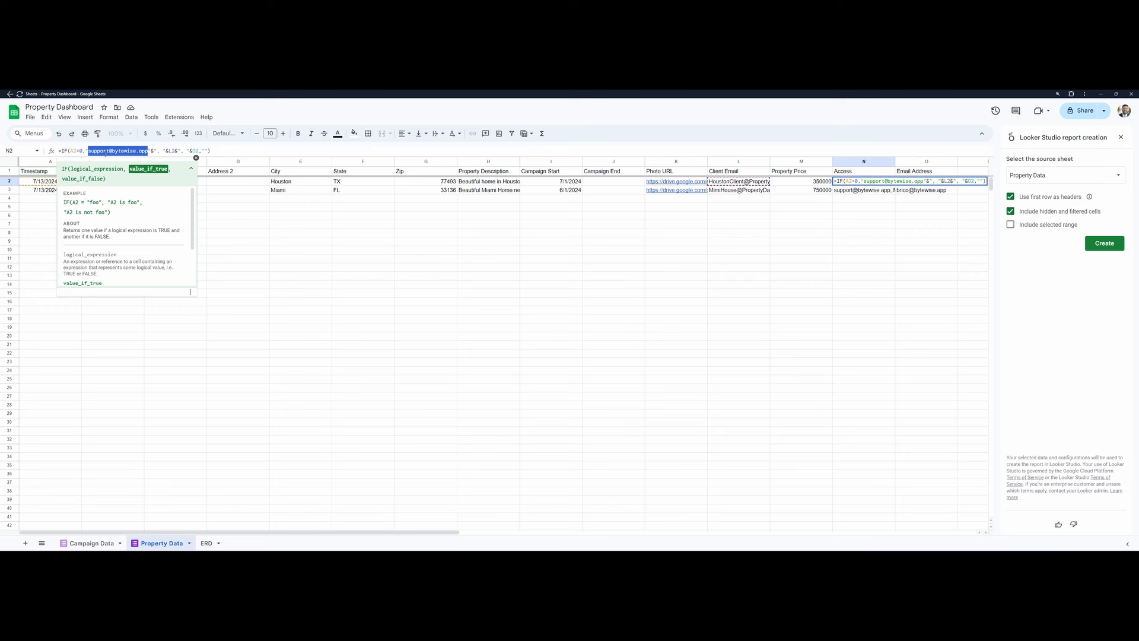
{"action": "left_click", "coordinate": [96, 150]}
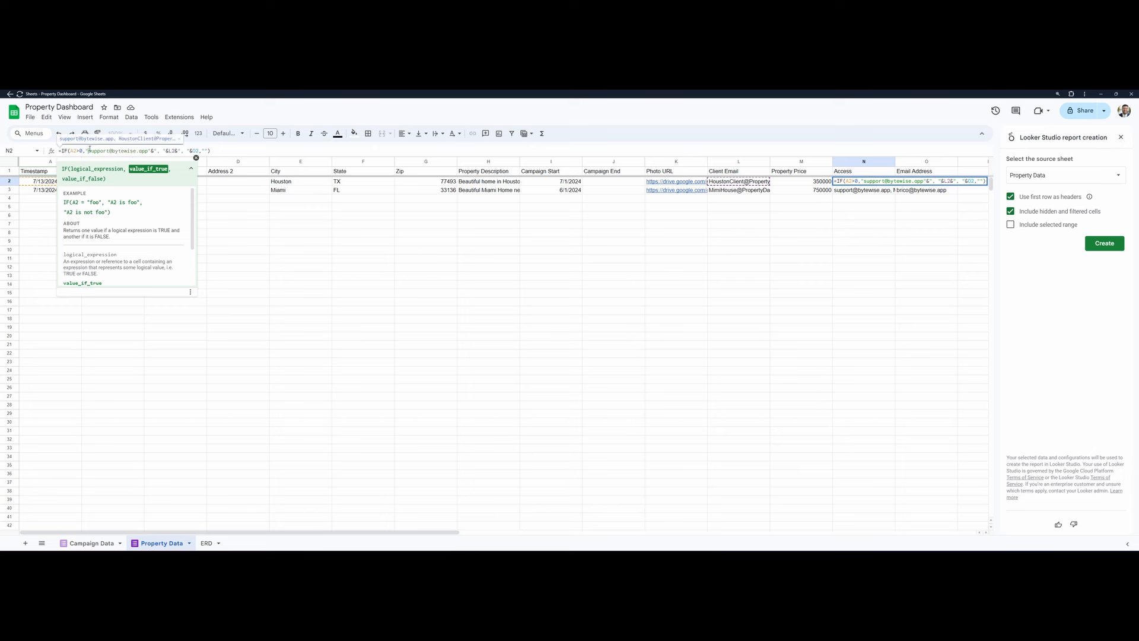
{"action": "left_click_drag", "start_coordinate": [88, 151], "coordinate": [148, 151]}
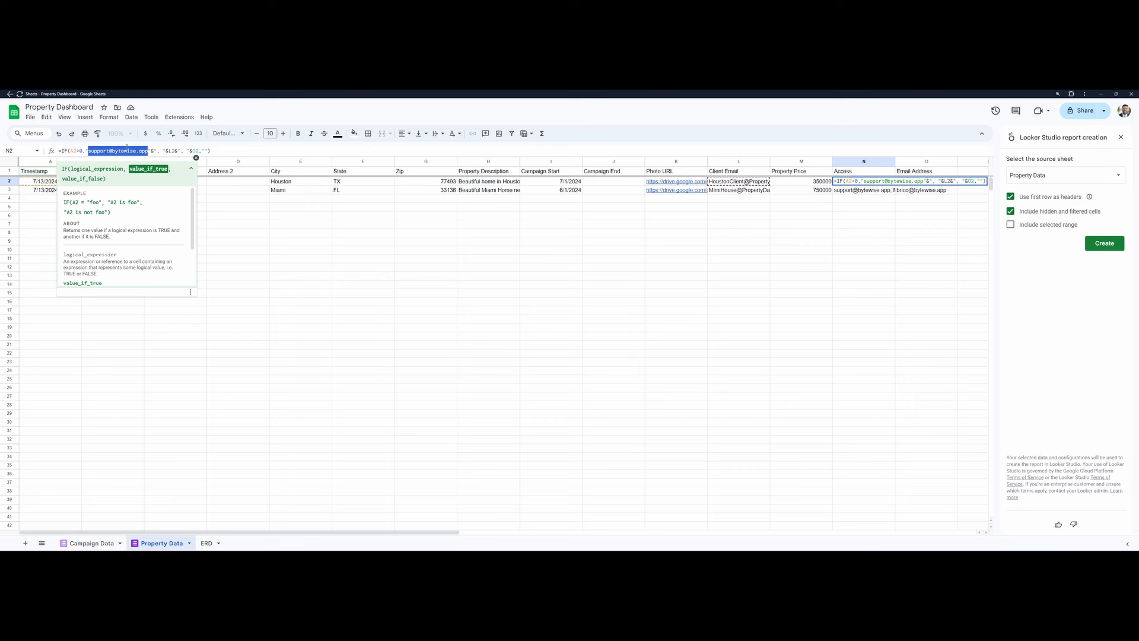
{"action": "left_click", "coordinate": [152, 151]}
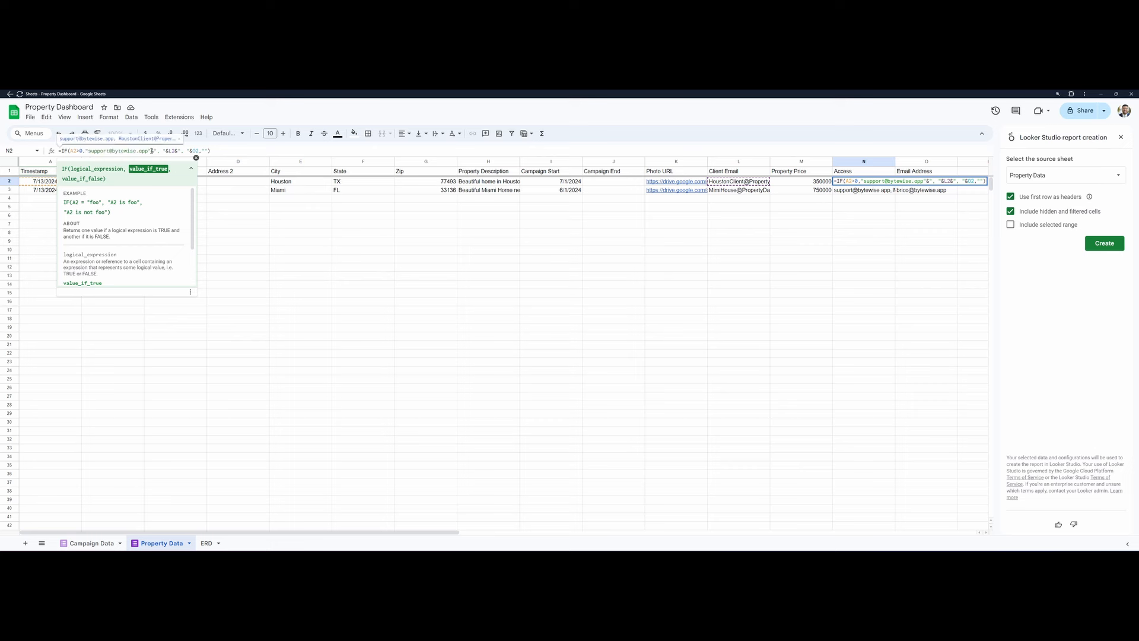
{"action": "double_click", "coordinate": [152, 150]}
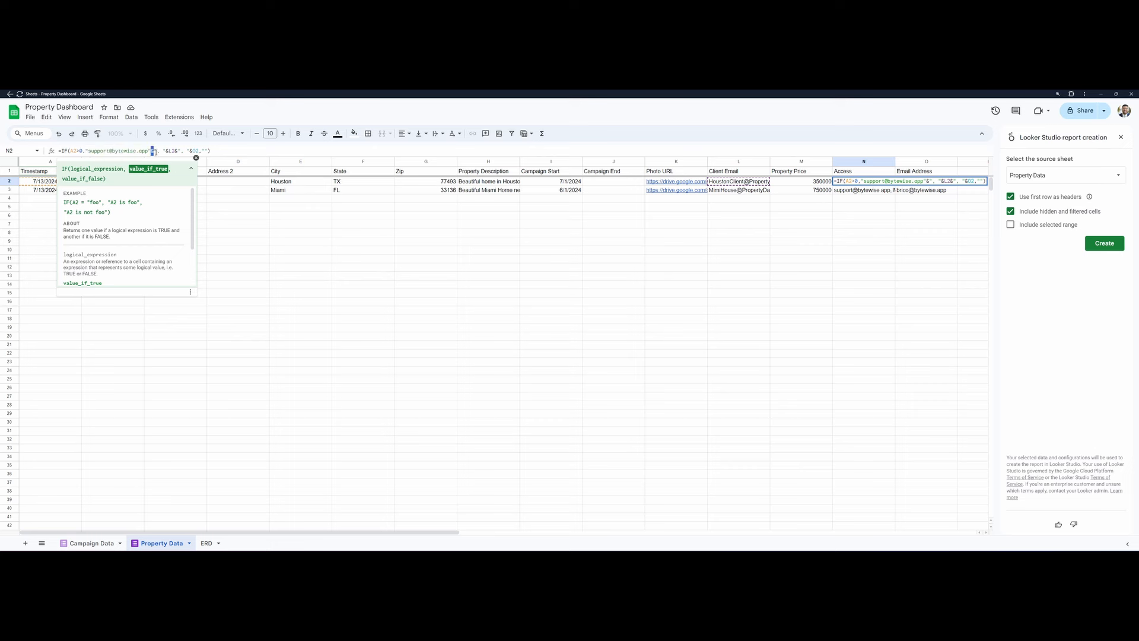
{"action": "left_click_drag", "start_coordinate": [156, 152], "coordinate": [165, 152]}
{"action": "left_click", "coordinate": [168, 152]}
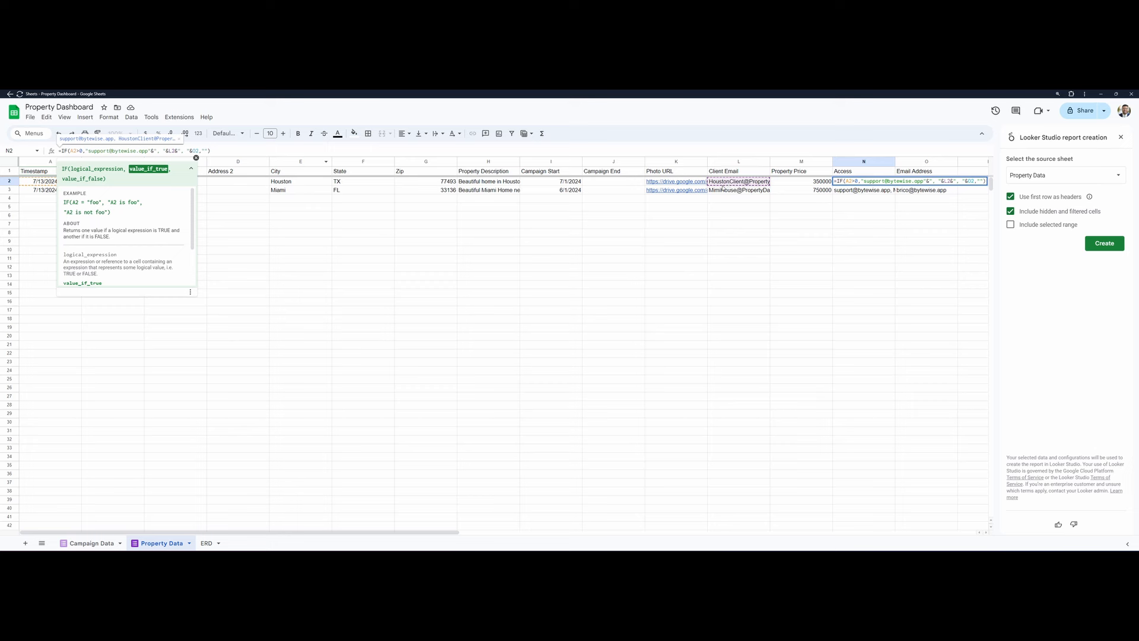
{"action": "mouse_move", "coordinate": [725, 182]}
{"action": "left_click_drag", "start_coordinate": [178, 152], "coordinate": [185, 151]}
{"action": "left_click", "coordinate": [196, 151]}
{"action": "left_click", "coordinate": [802, 234]}
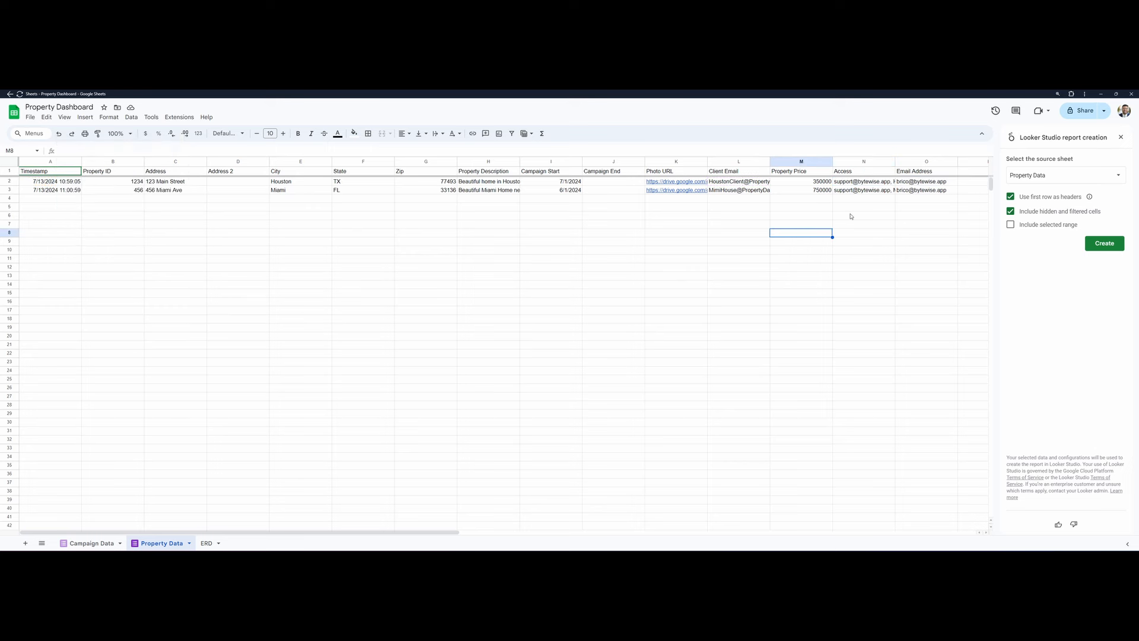
- Widen the Access column in the Property Data sheet so its combined email lists can be read
{"action": "left_click", "coordinate": [849, 191]}
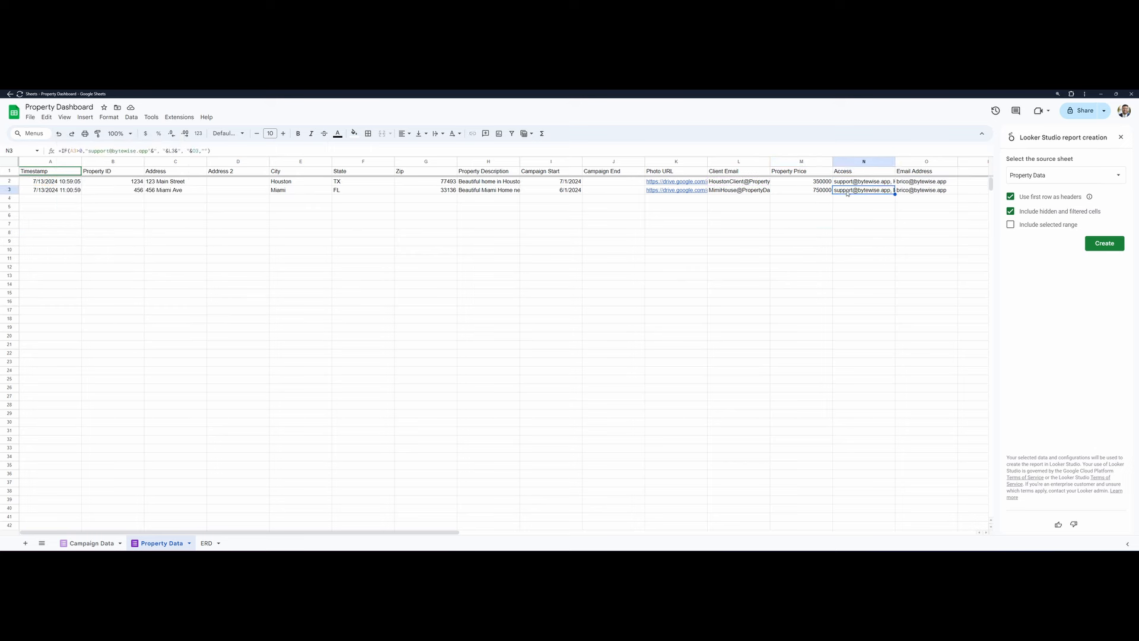
{"action": "left_click_drag", "start_coordinate": [896, 161], "coordinate": [988, 161]}
{"action": "scroll", "coordinate": [606, 195], "scroll_direction": "right", "scroll_amount": 6}
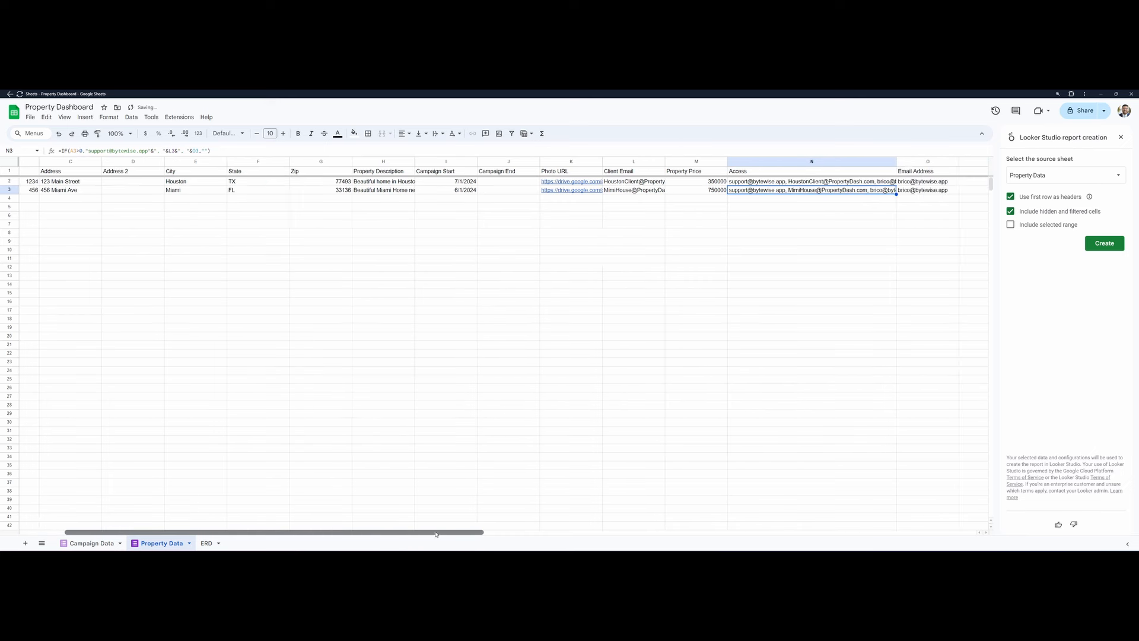
{"action": "left_click_drag", "start_coordinate": [617, 162], "coordinate": [691, 162]}
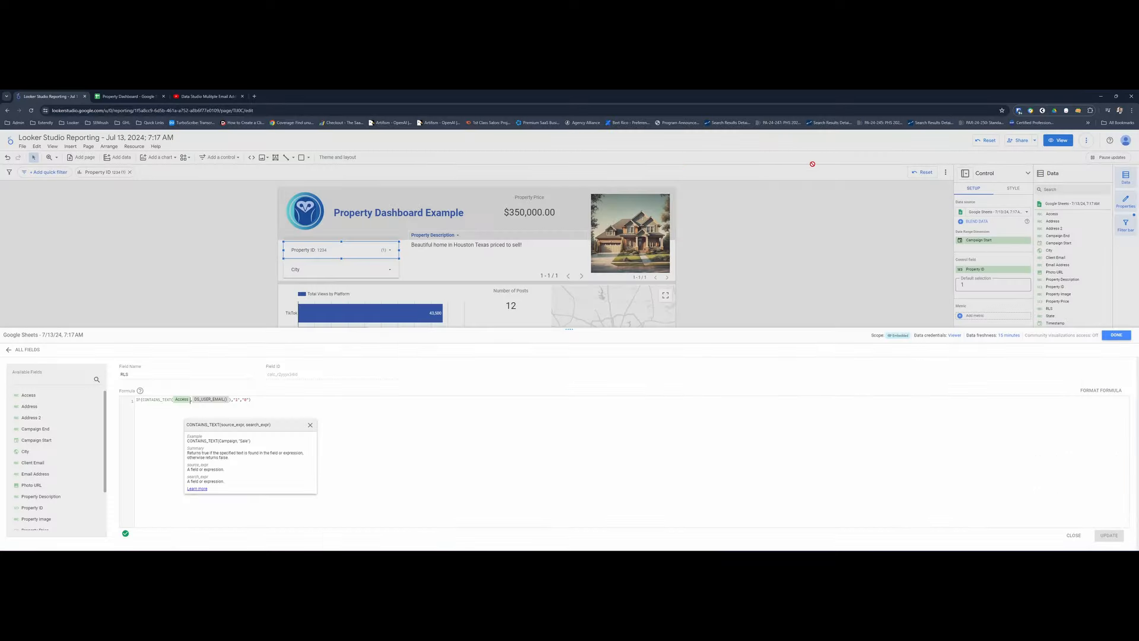
- Return to Looker Studio, examine the RLS formula's CONTAINS_TEXT condition and its two IF results, and leave the field editor
{"action": "left_click", "coordinate": [137, 401]}
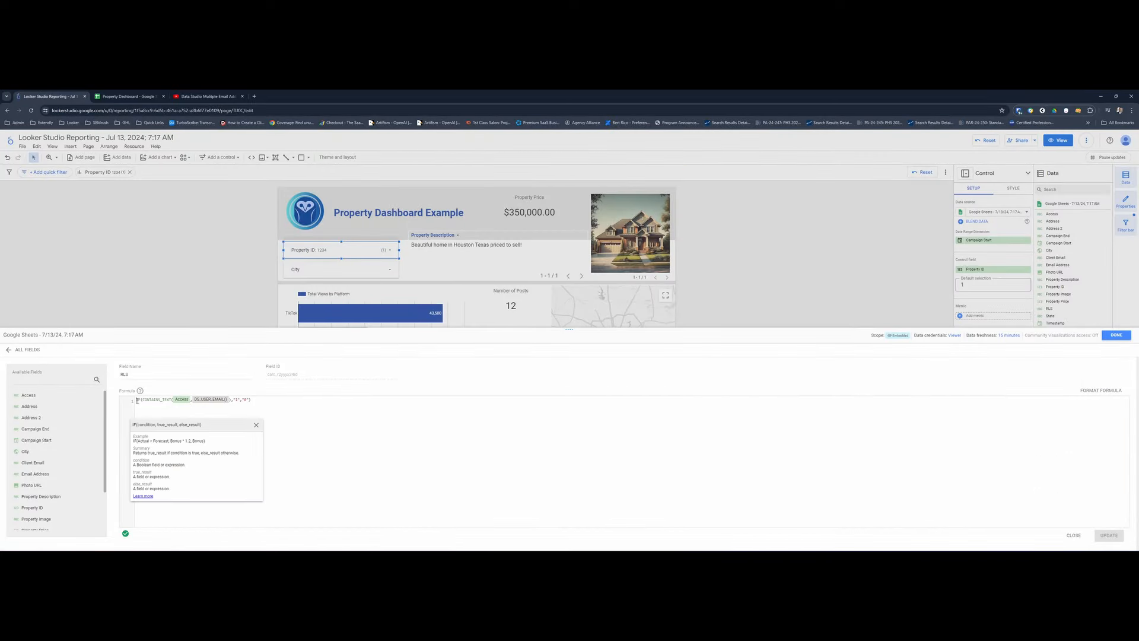
{"action": "left_click_drag", "start_coordinate": [142, 401], "coordinate": [200, 402]}
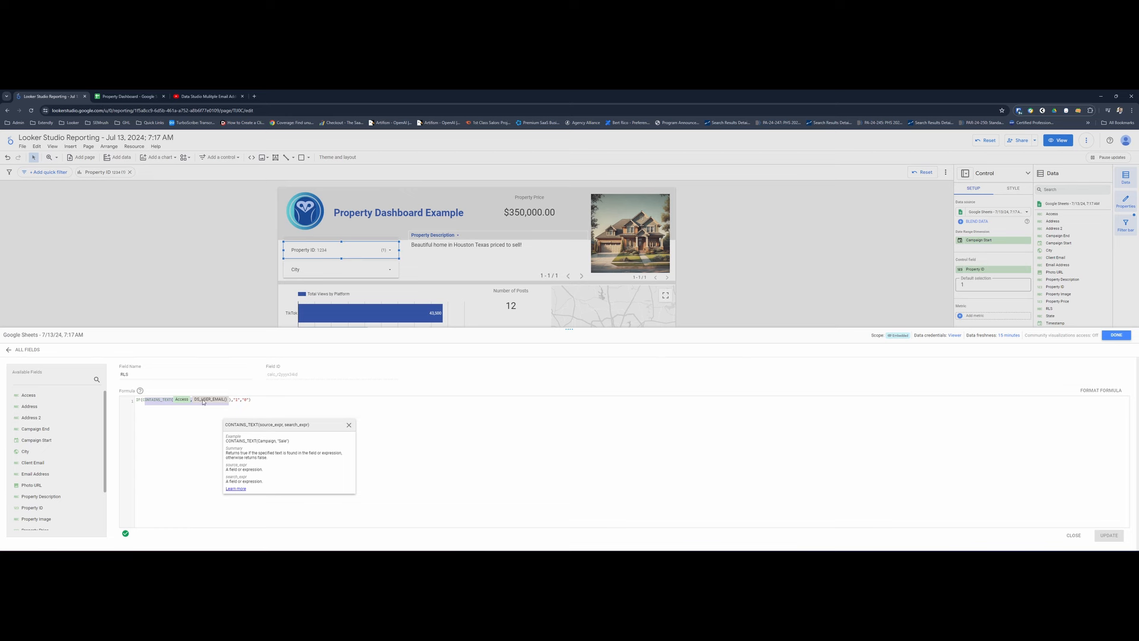
{"action": "left_click", "coordinate": [237, 401]}
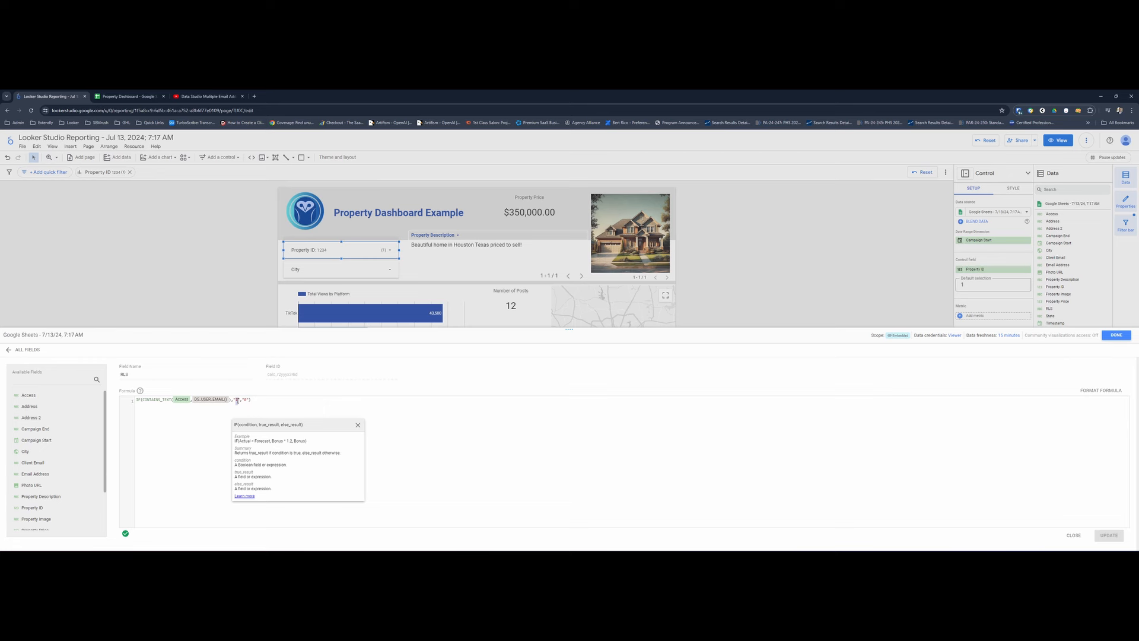
{"action": "left_click", "coordinate": [245, 400]}
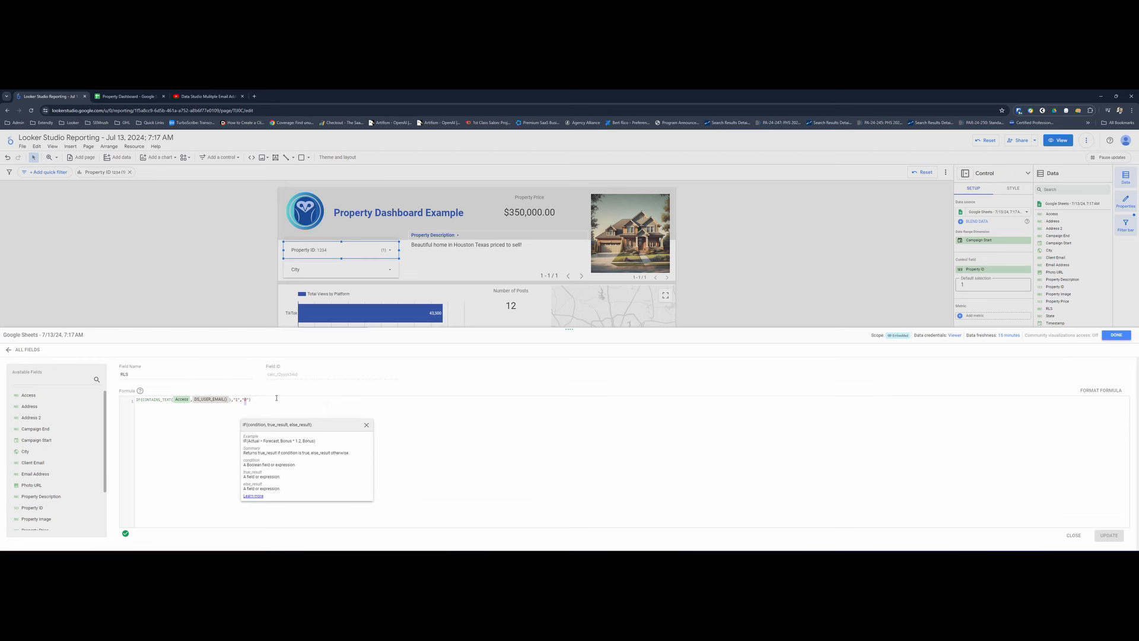
{"action": "left_click", "coordinate": [567, 393]}
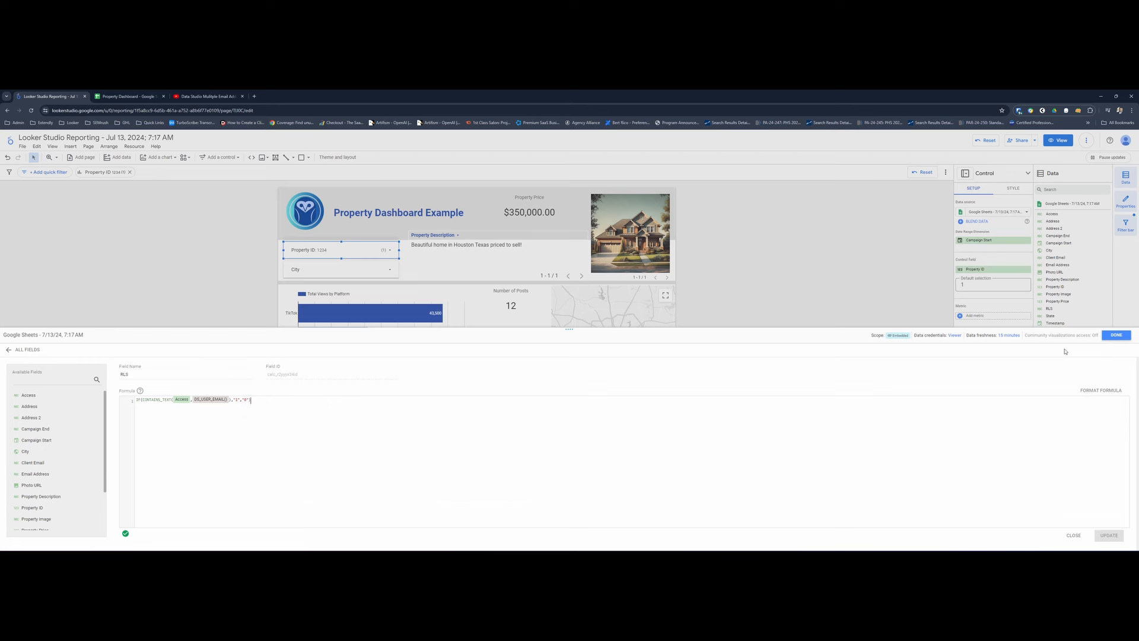
{"action": "left_click", "coordinate": [1116, 335]}
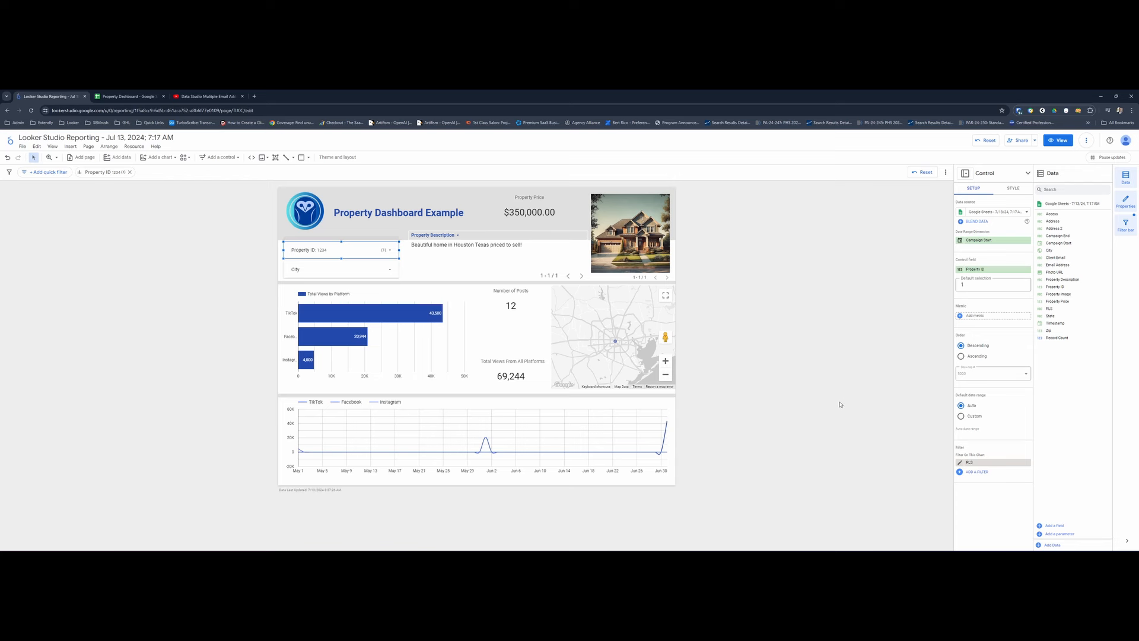
- Check which Property IDs the filter control offers with the RLS filter applied
{"action": "left_click", "coordinate": [413, 268]}
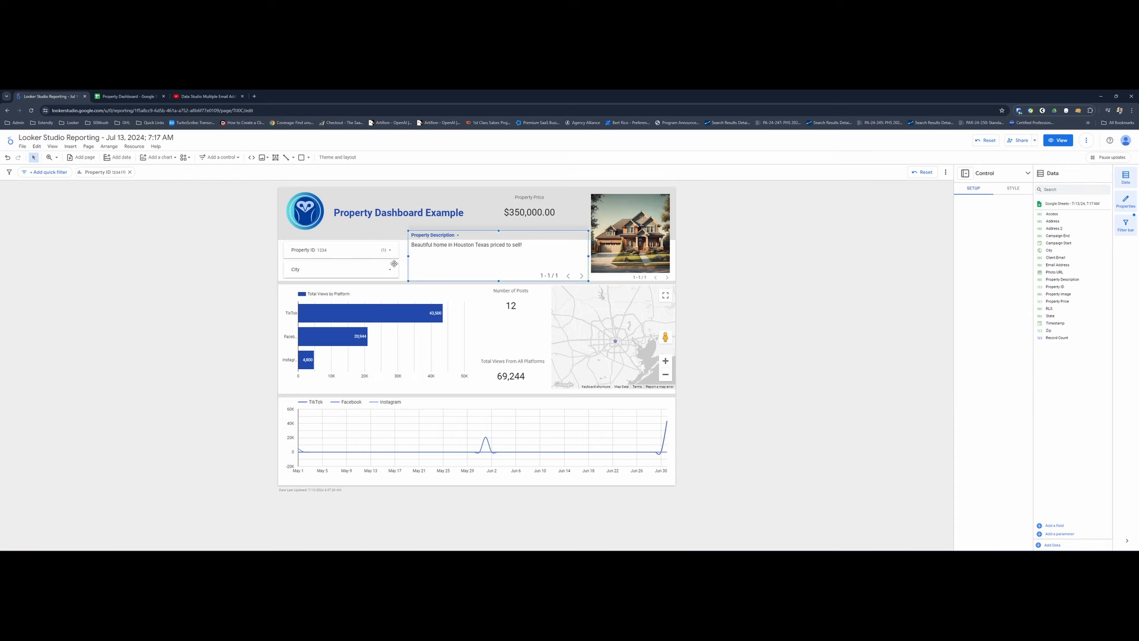
{"action": "left_click", "coordinate": [344, 253]}
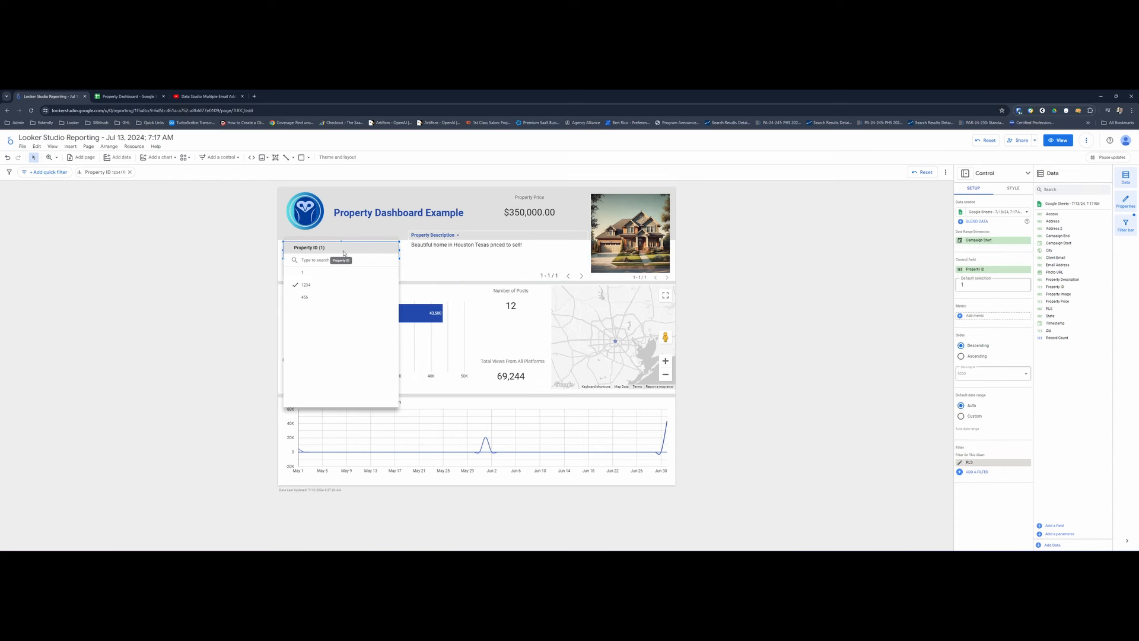
{"action": "left_click", "coordinate": [343, 253]}
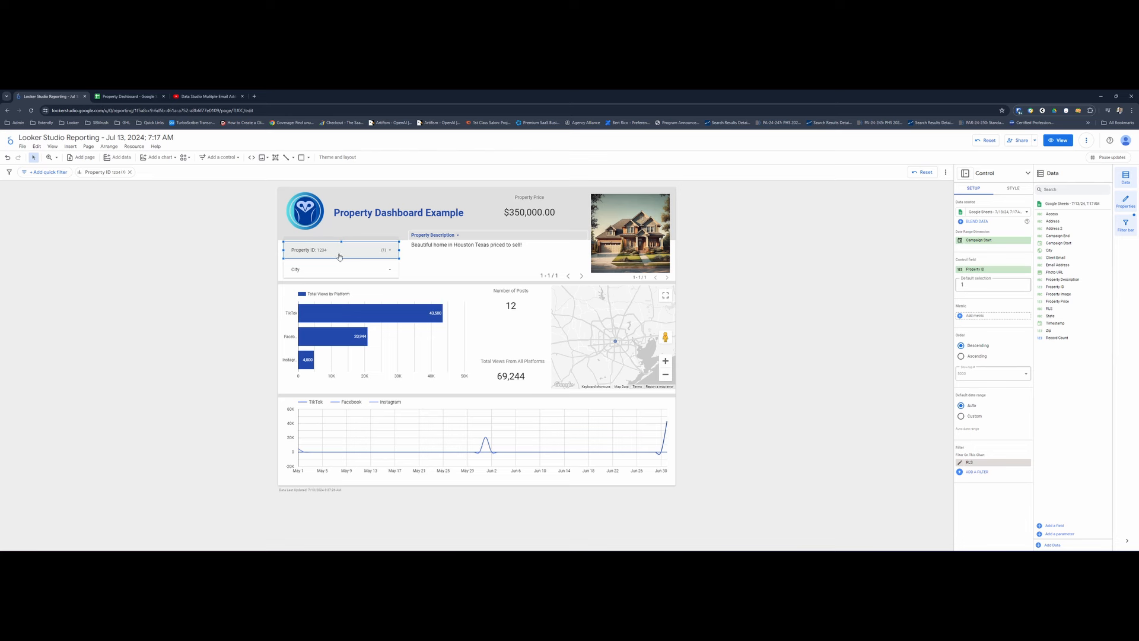
- Review the RLS filter applied to the Property ID control, including its name and exclusion condition
{"action": "left_click", "coordinate": [976, 472]}
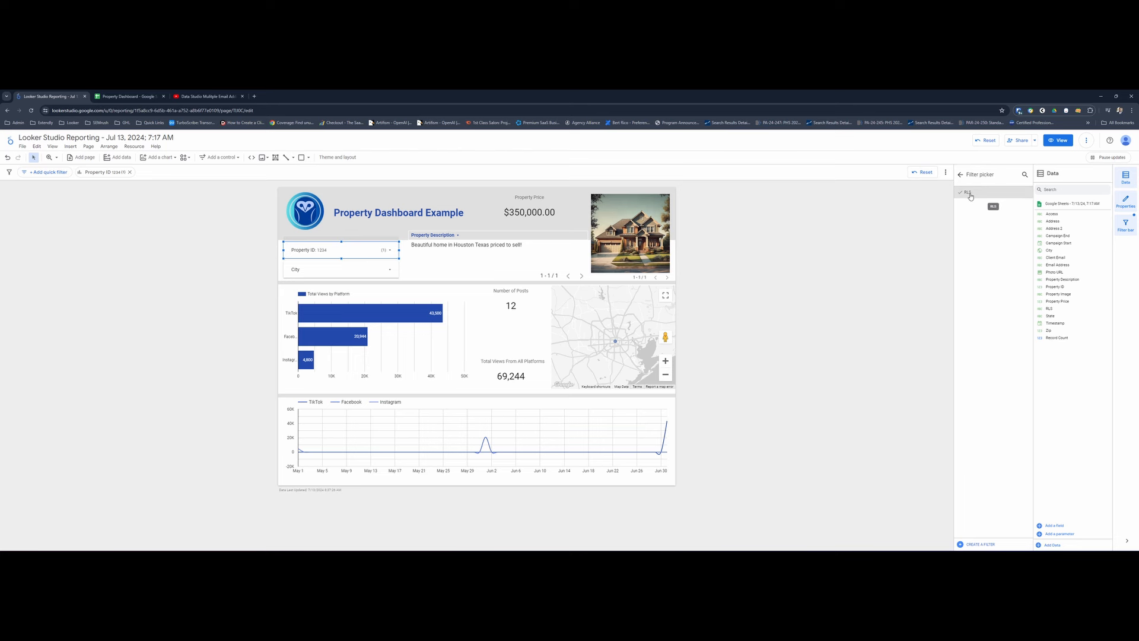
{"action": "left_click", "coordinate": [960, 175]}
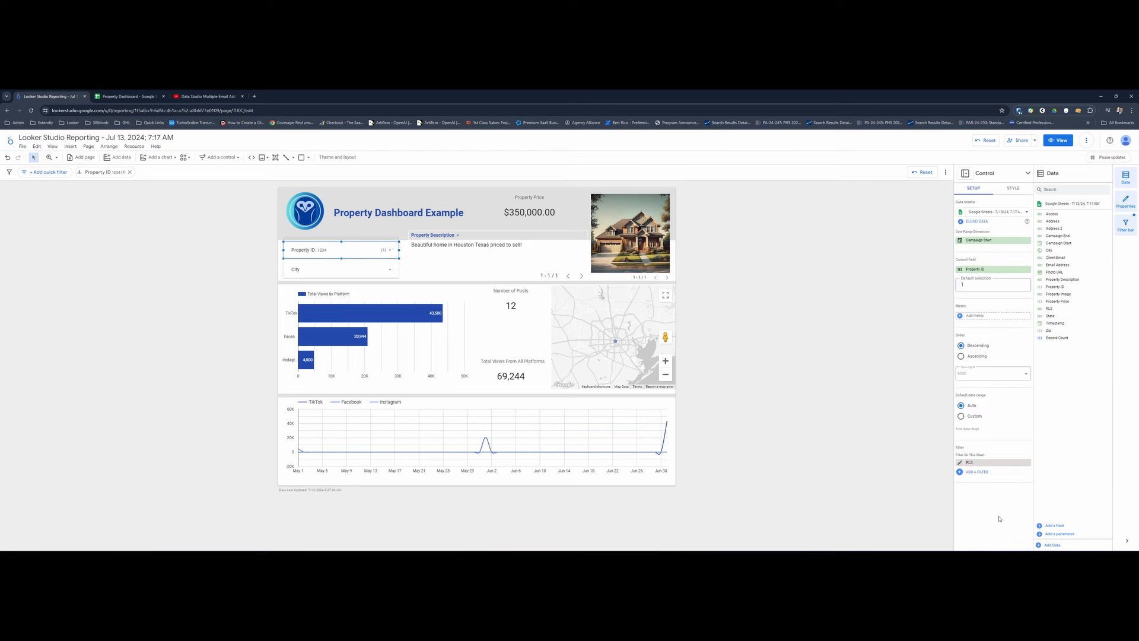
{"action": "left_click", "coordinate": [970, 462]}
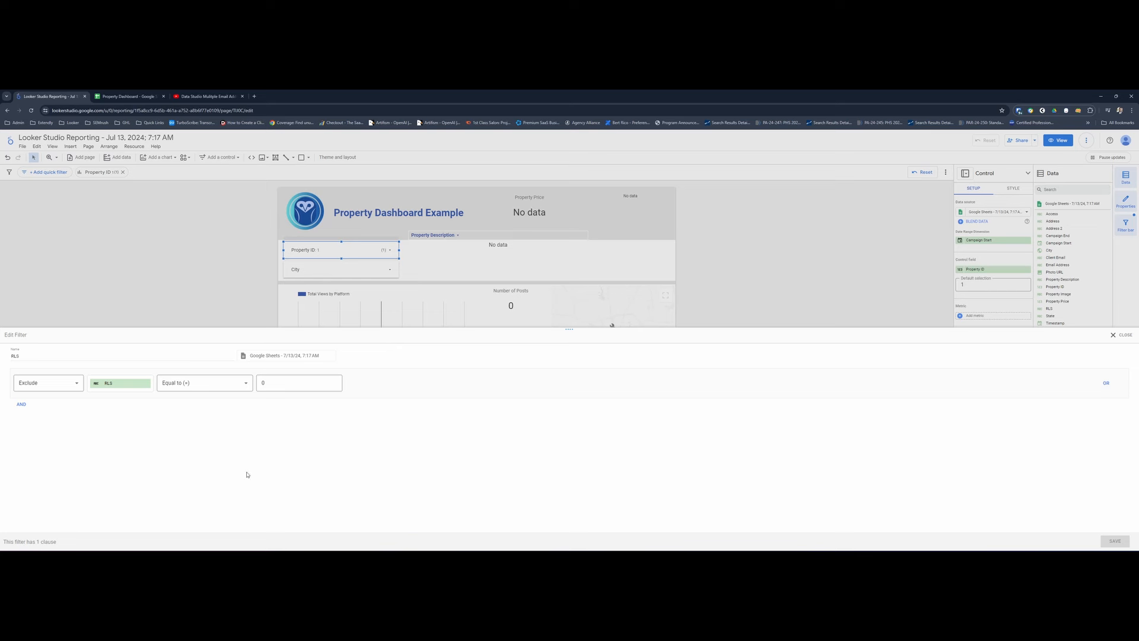
{"action": "double_click", "coordinate": [13, 355]}
{"action": "left_click", "coordinate": [1119, 335]}
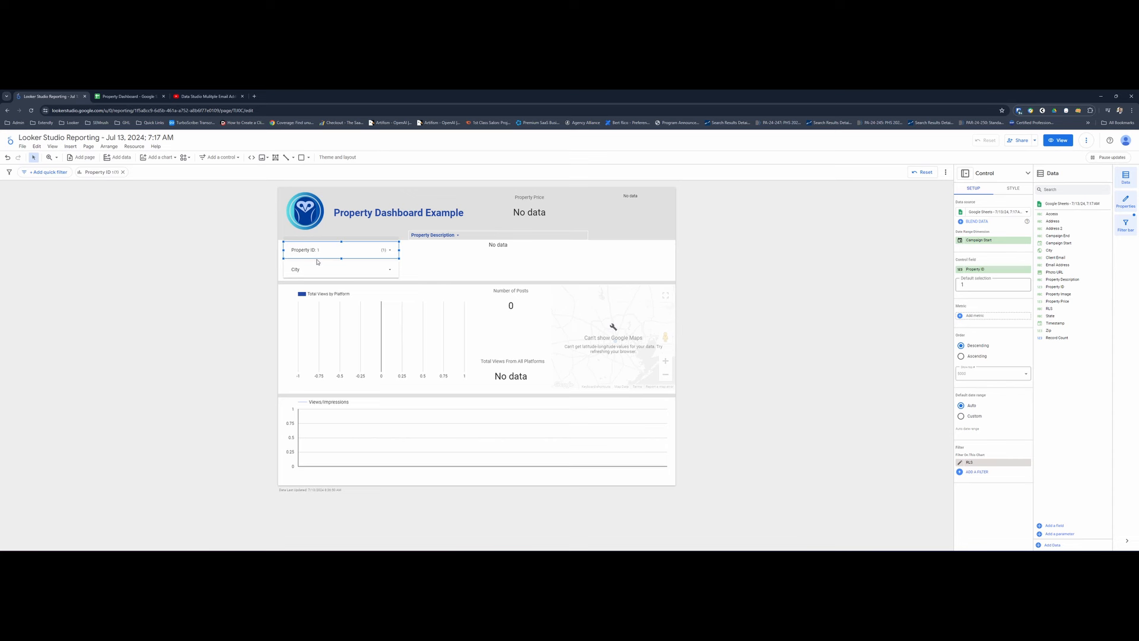
- Filter the dashboard on Property ID 1234
{"action": "left_click", "coordinate": [364, 252]}
{"action": "left_click", "coordinate": [307, 285]}
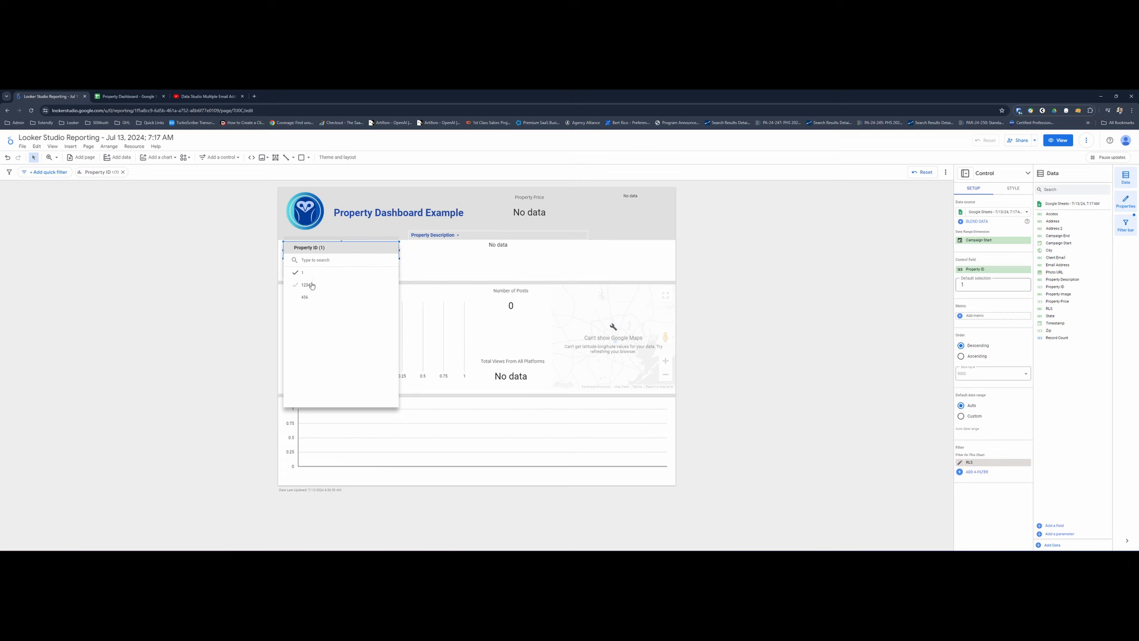
{"action": "left_click", "coordinate": [263, 259]}
- Switch the Property ID filter to 456 and back to 1234
{"action": "left_click", "coordinate": [346, 252]}
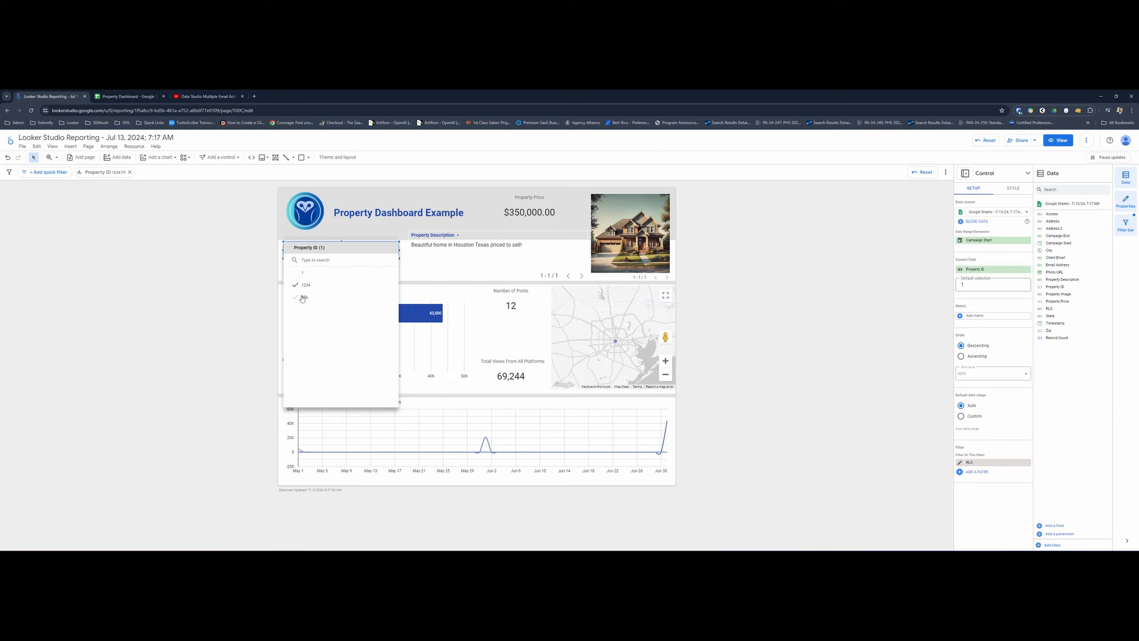
{"action": "left_click", "coordinate": [302, 297]}
{"action": "left_click", "coordinate": [309, 286]}
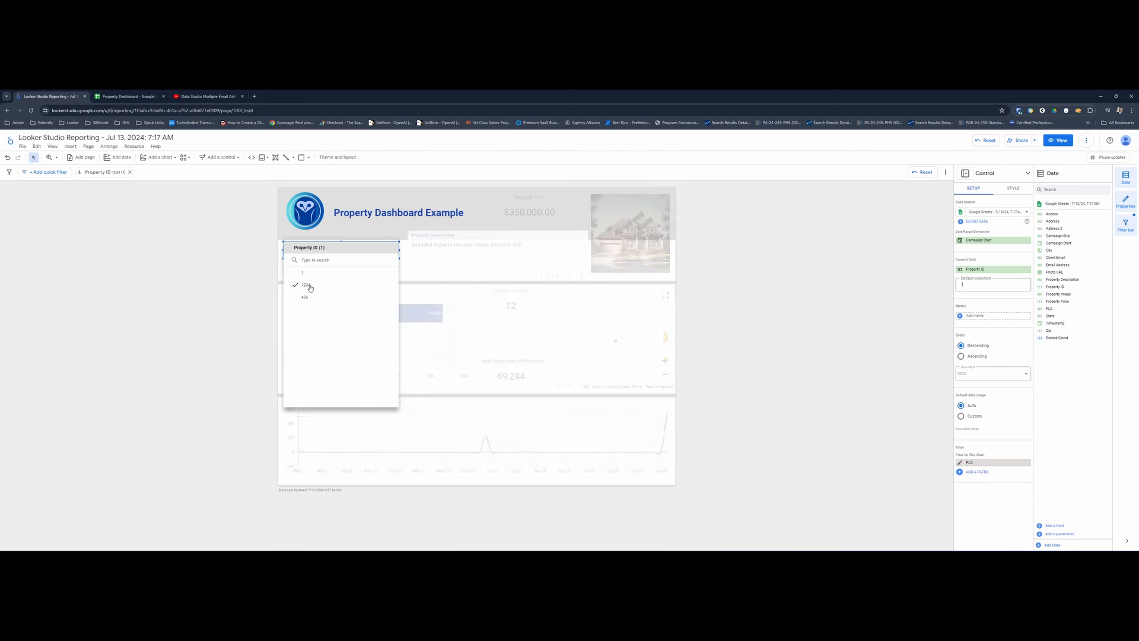
{"action": "left_click", "coordinate": [240, 267]}
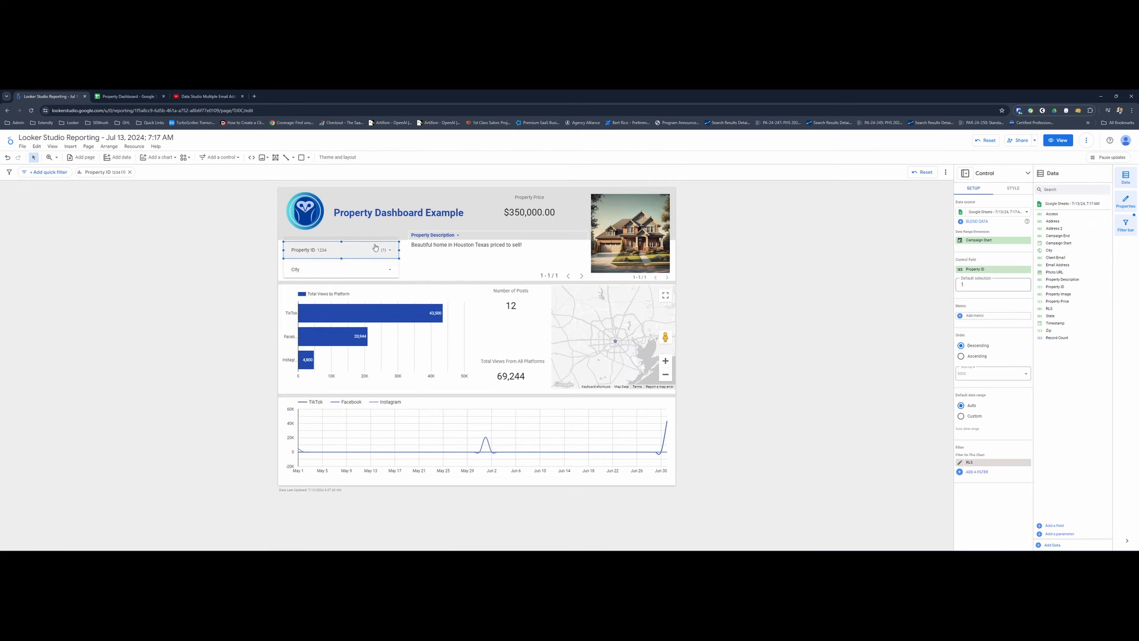